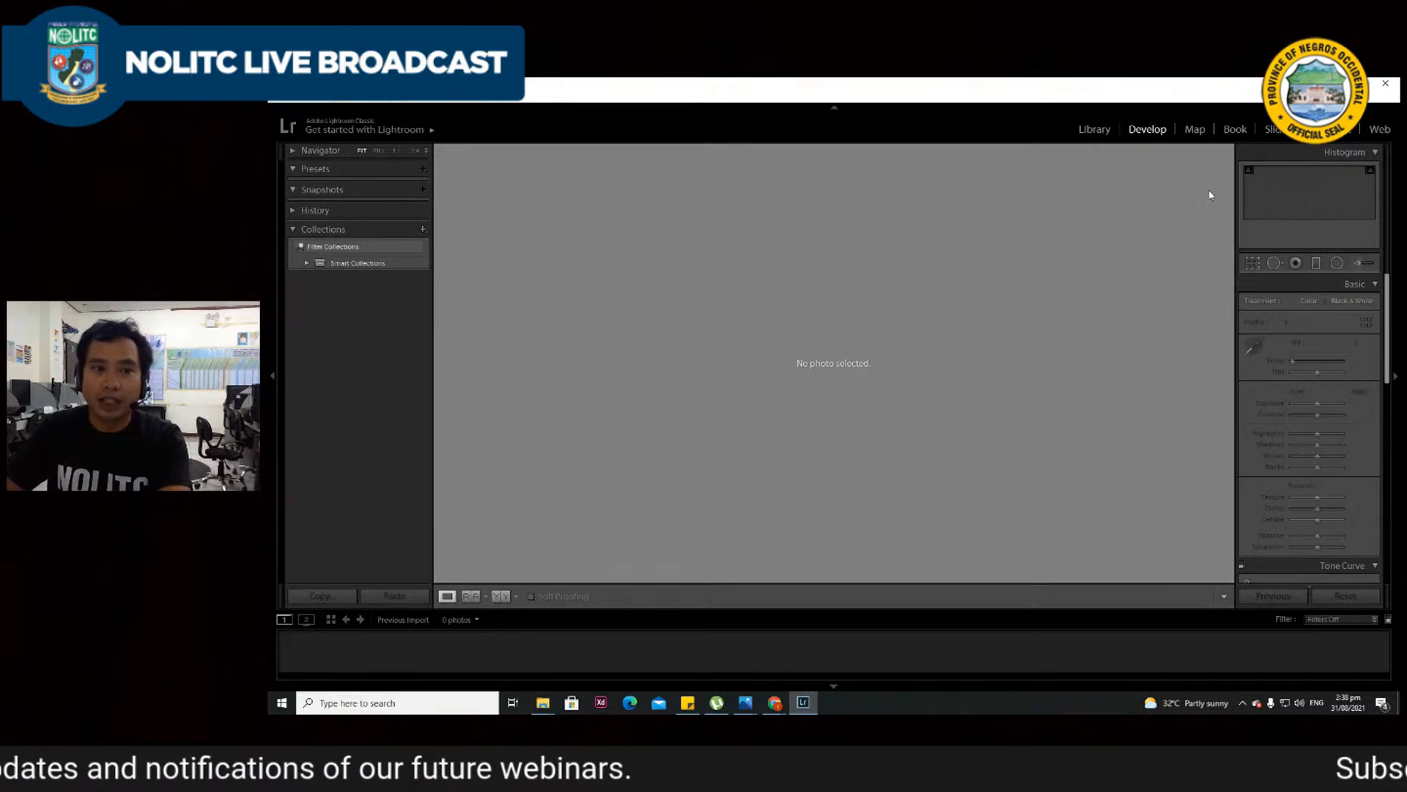
- Look through the Map, Book and Slideshow modules, dismissing the Book and Slideshow introductory tips
click(1194, 130)
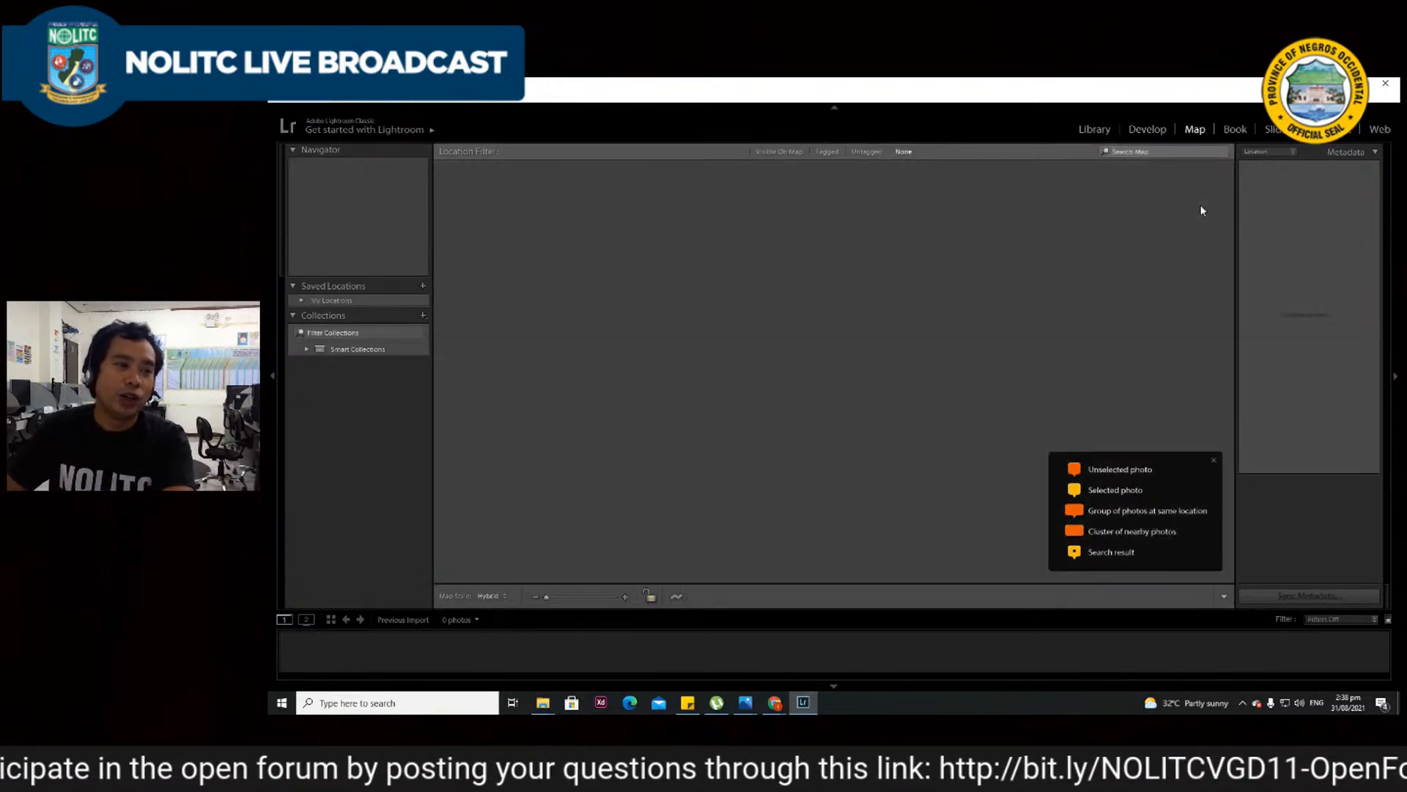
click(925, 454)
click(931, 453)
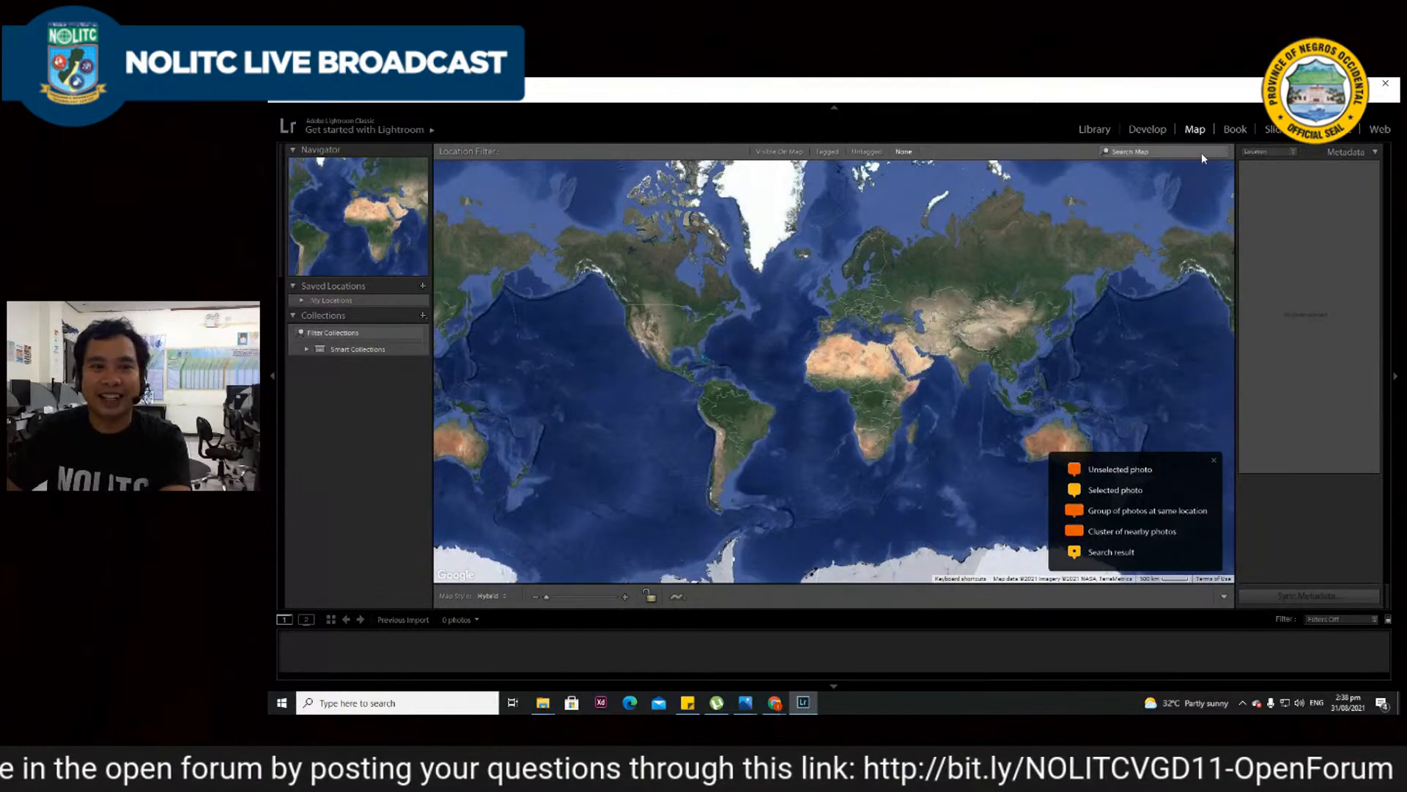
click(1234, 130)
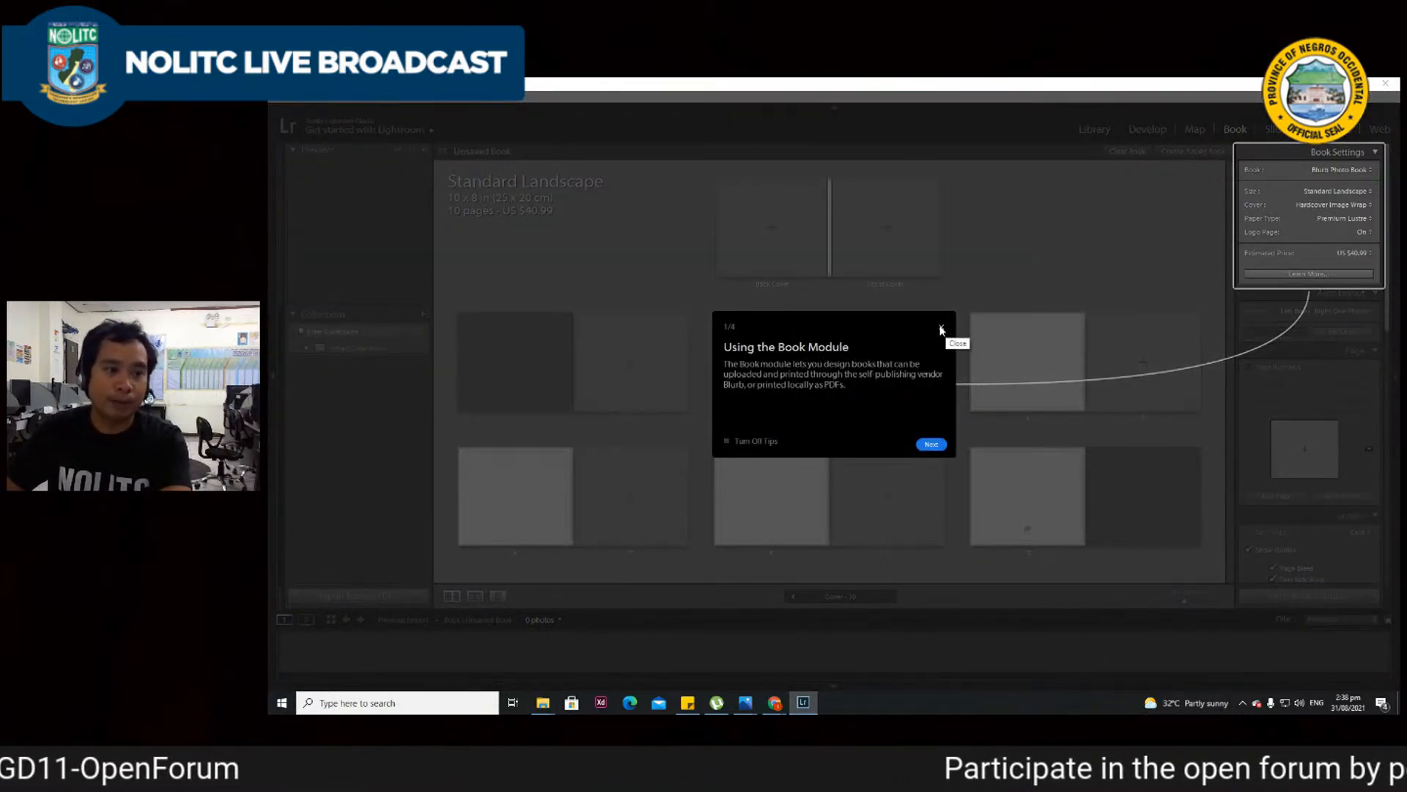
click(942, 329)
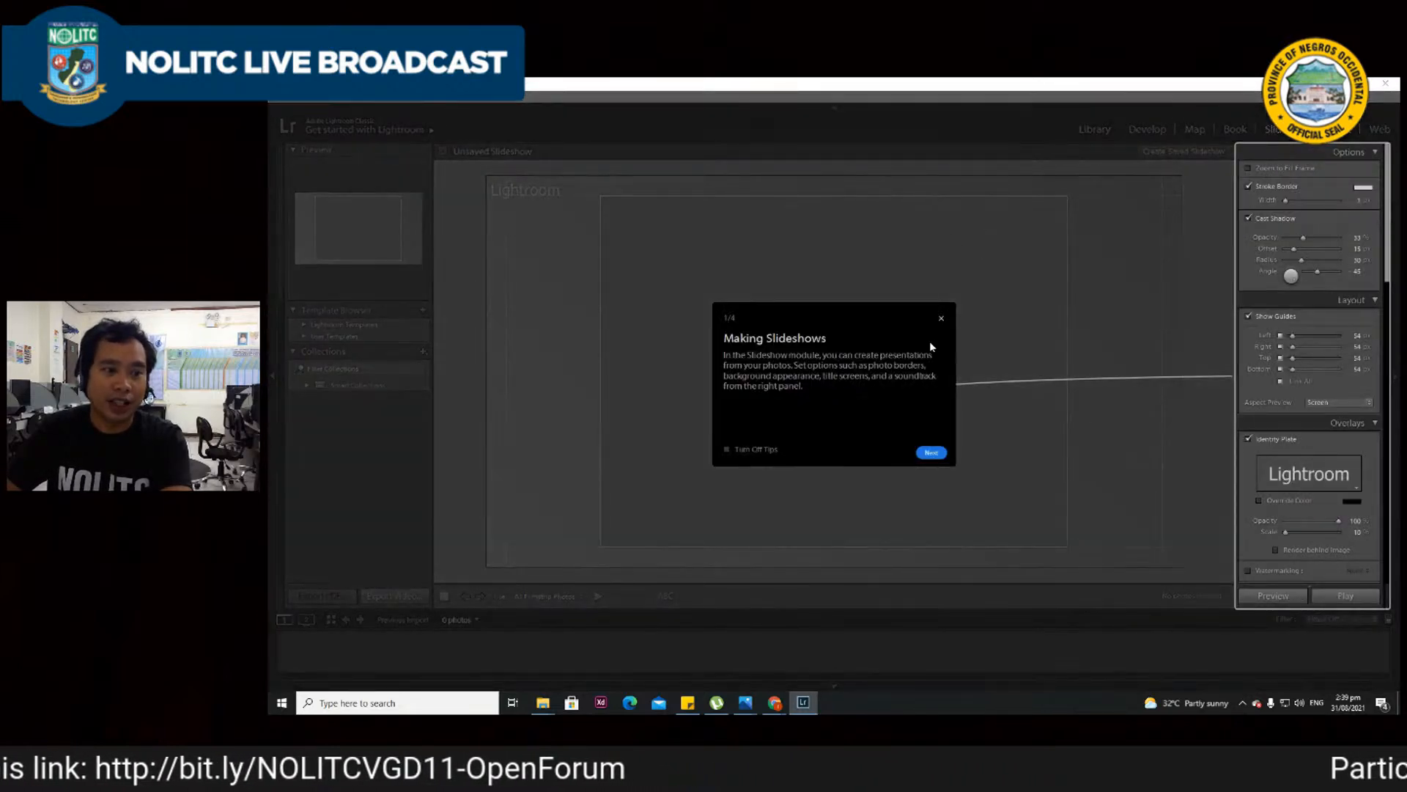
click(944, 319)
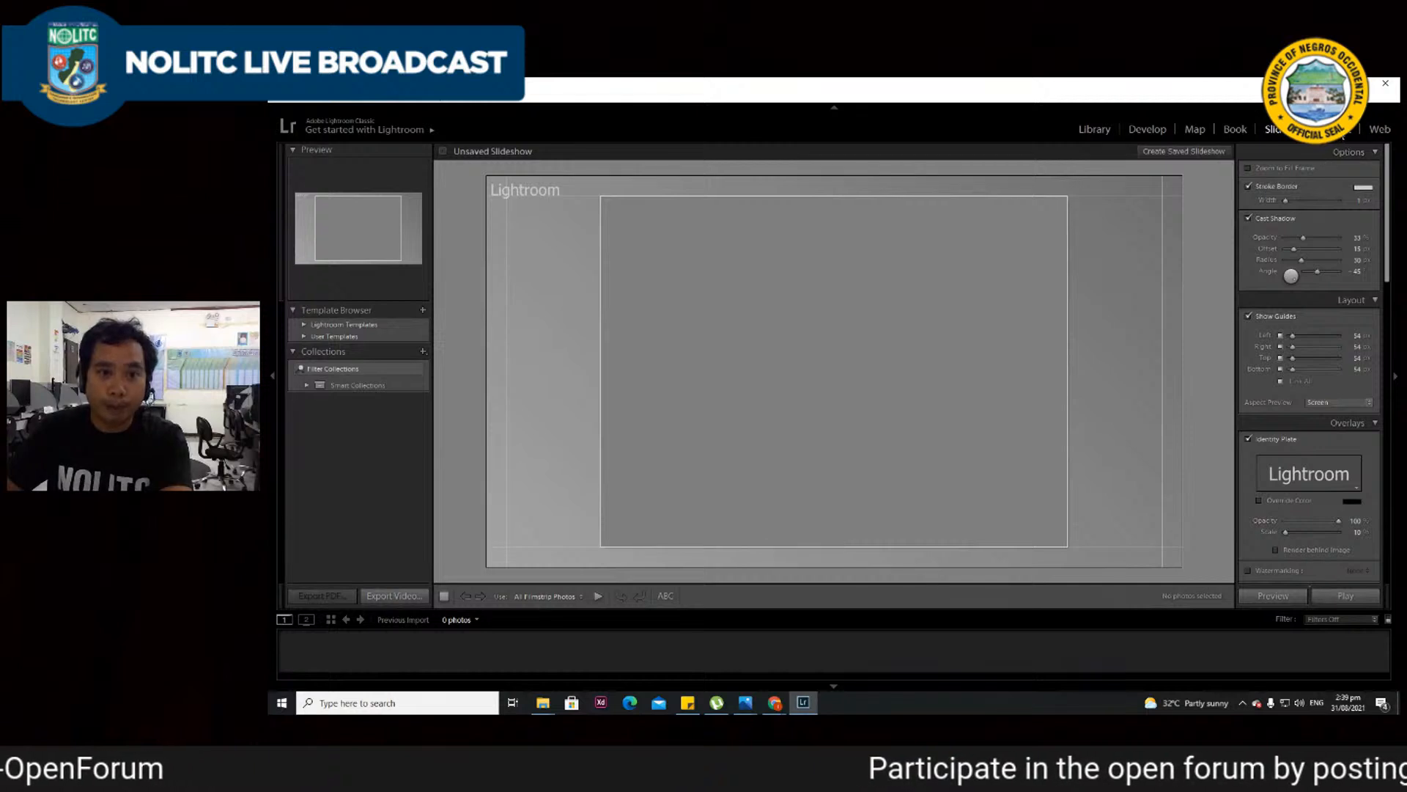
- View the Print and Web modules, dismissing the introductory tip in each
click(1334, 129)
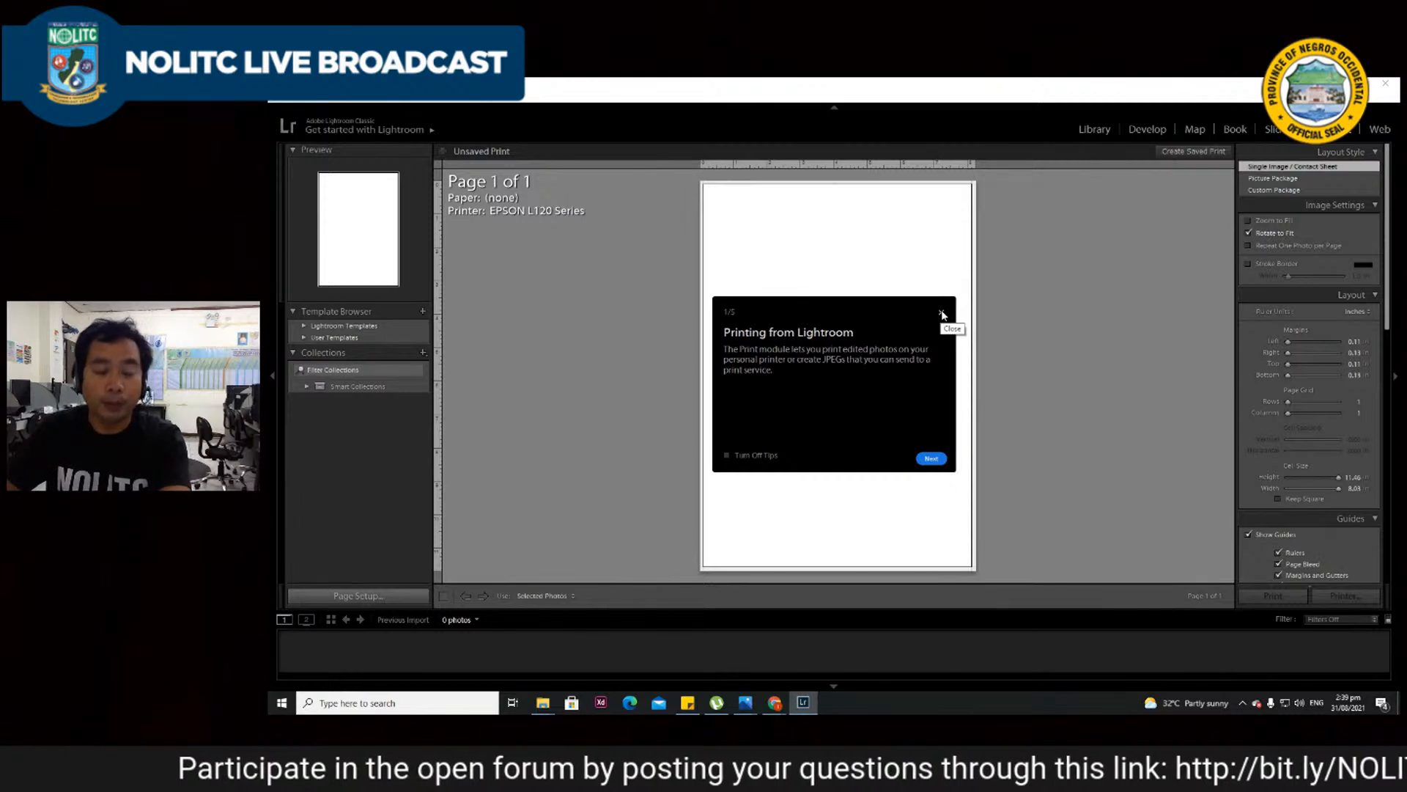
click(942, 314)
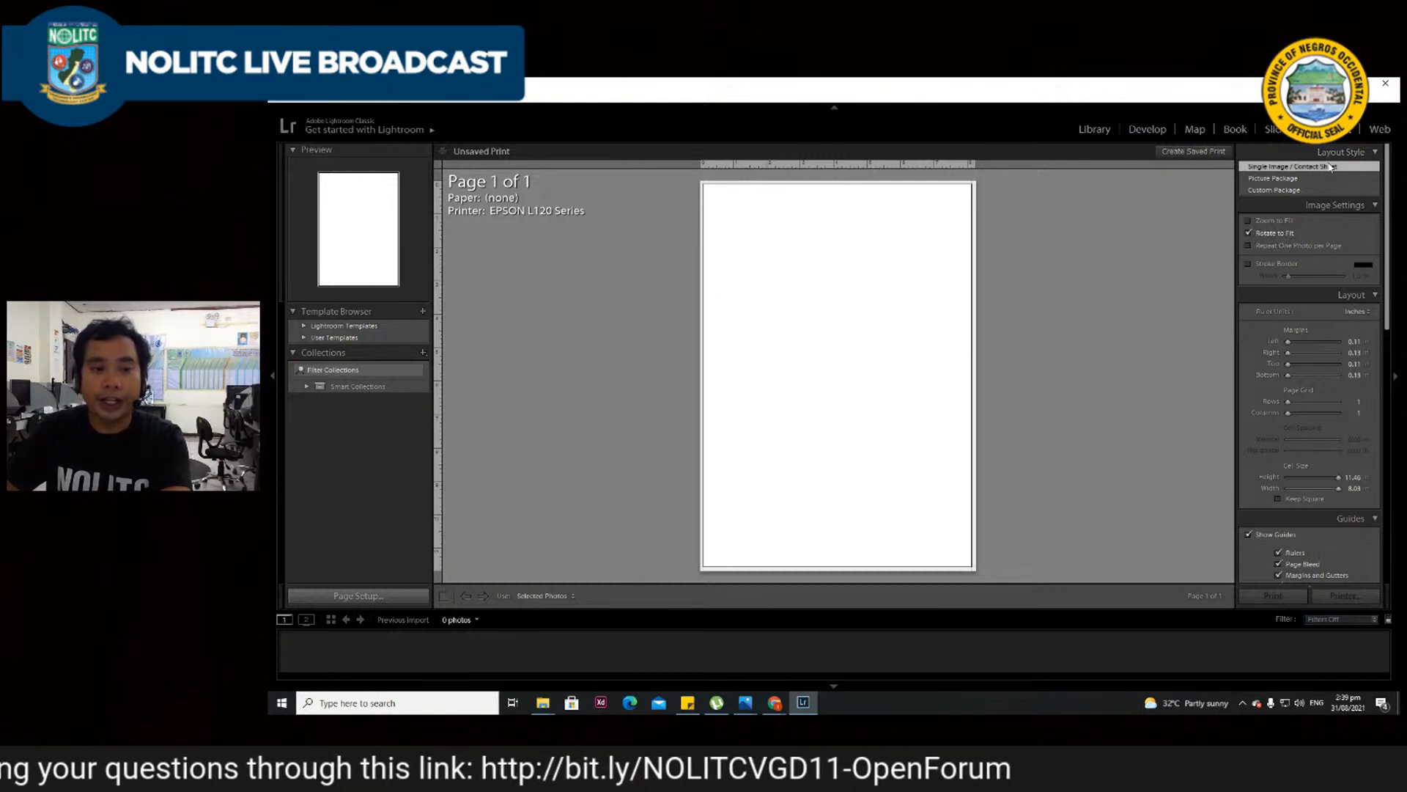
click(1377, 135)
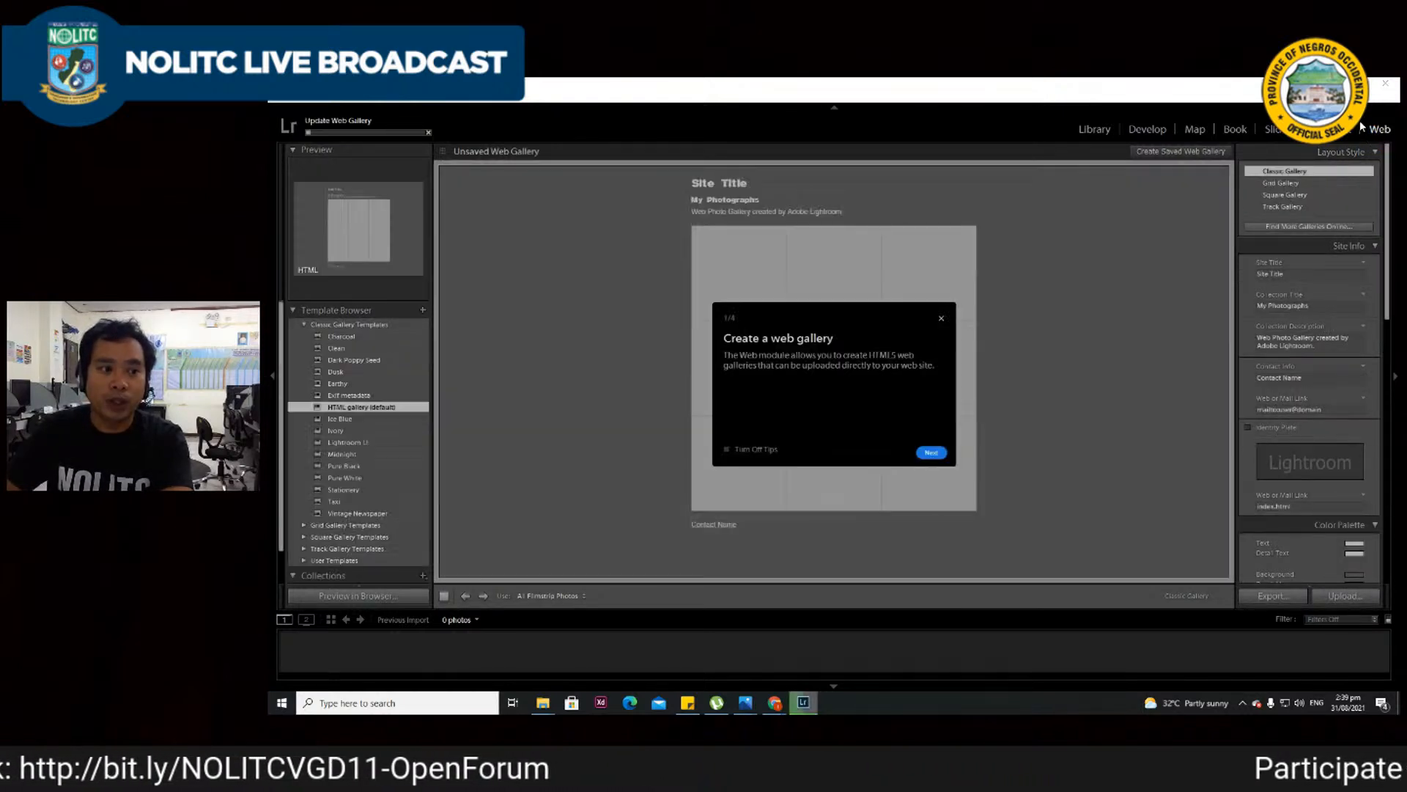
click(942, 319)
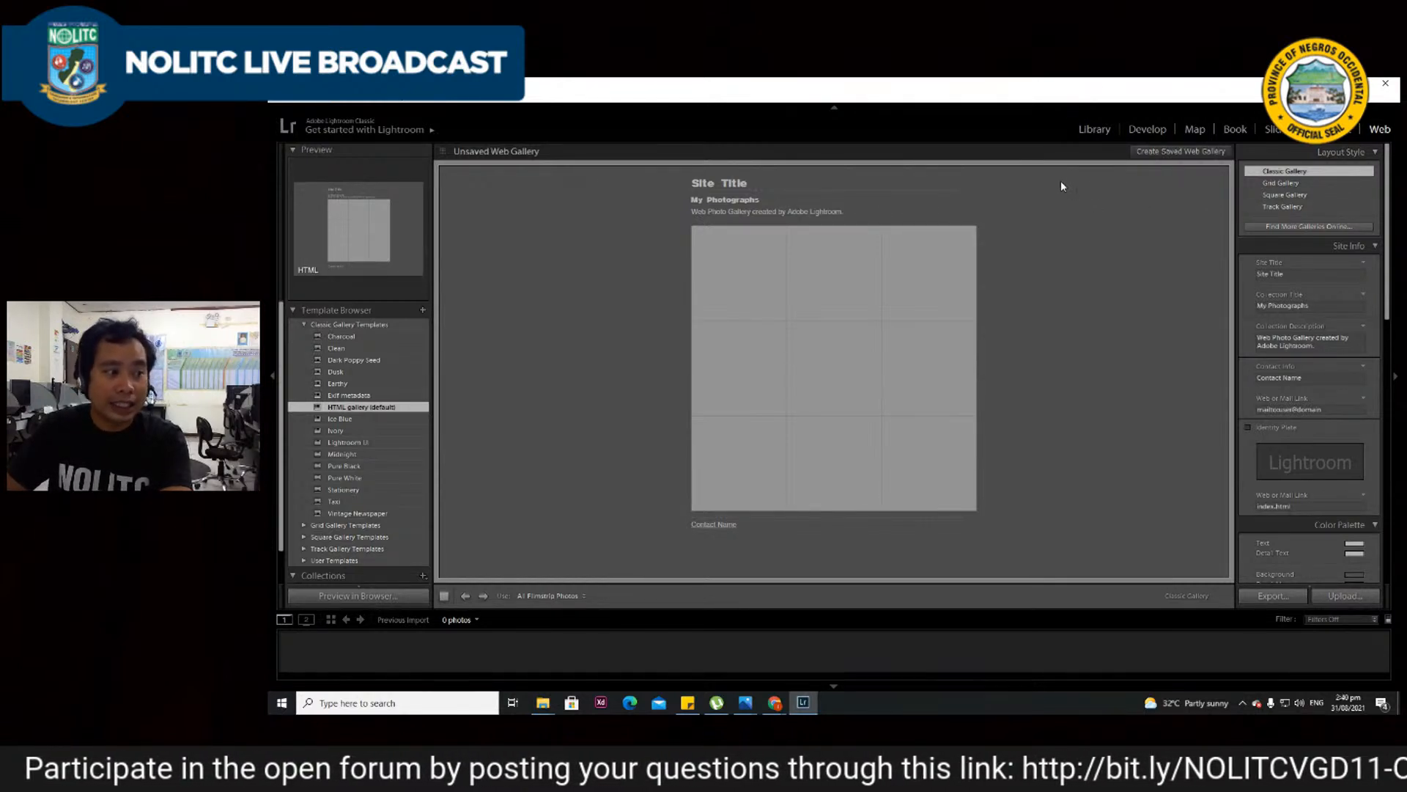
- Start a photo import from the Library module with Desktop > Adobe Lightroom > Raw Materials as the source folder
click(1094, 130)
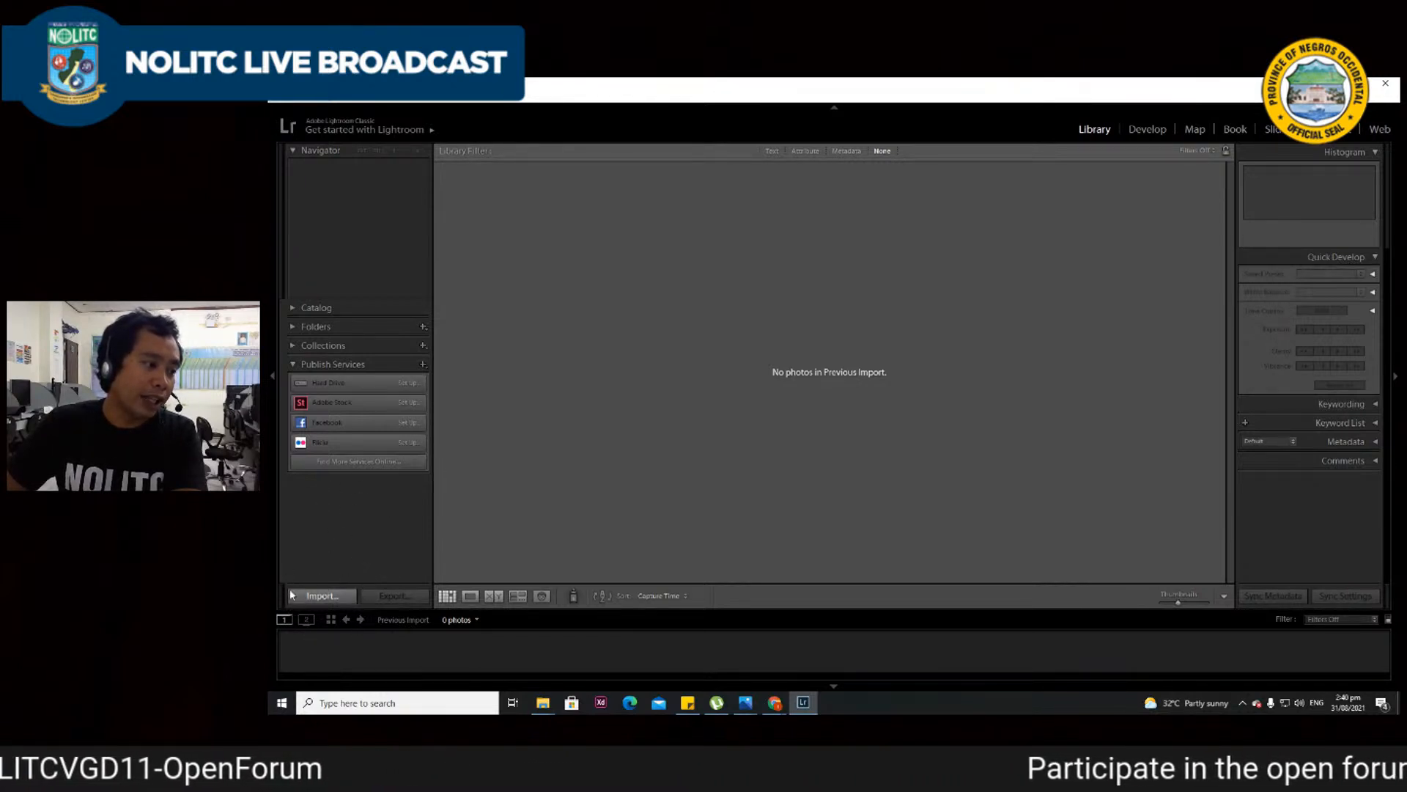
click(321, 597)
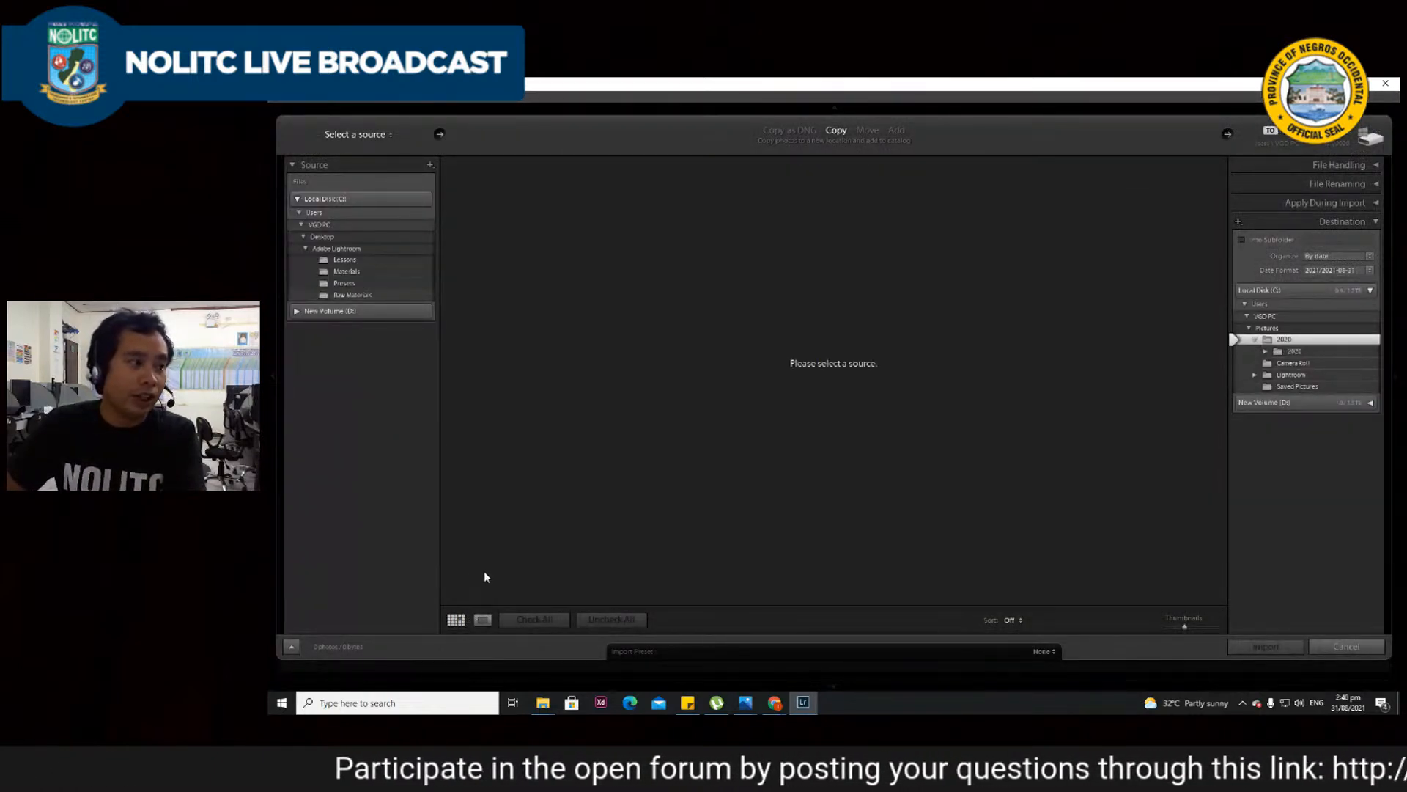
click(320, 238)
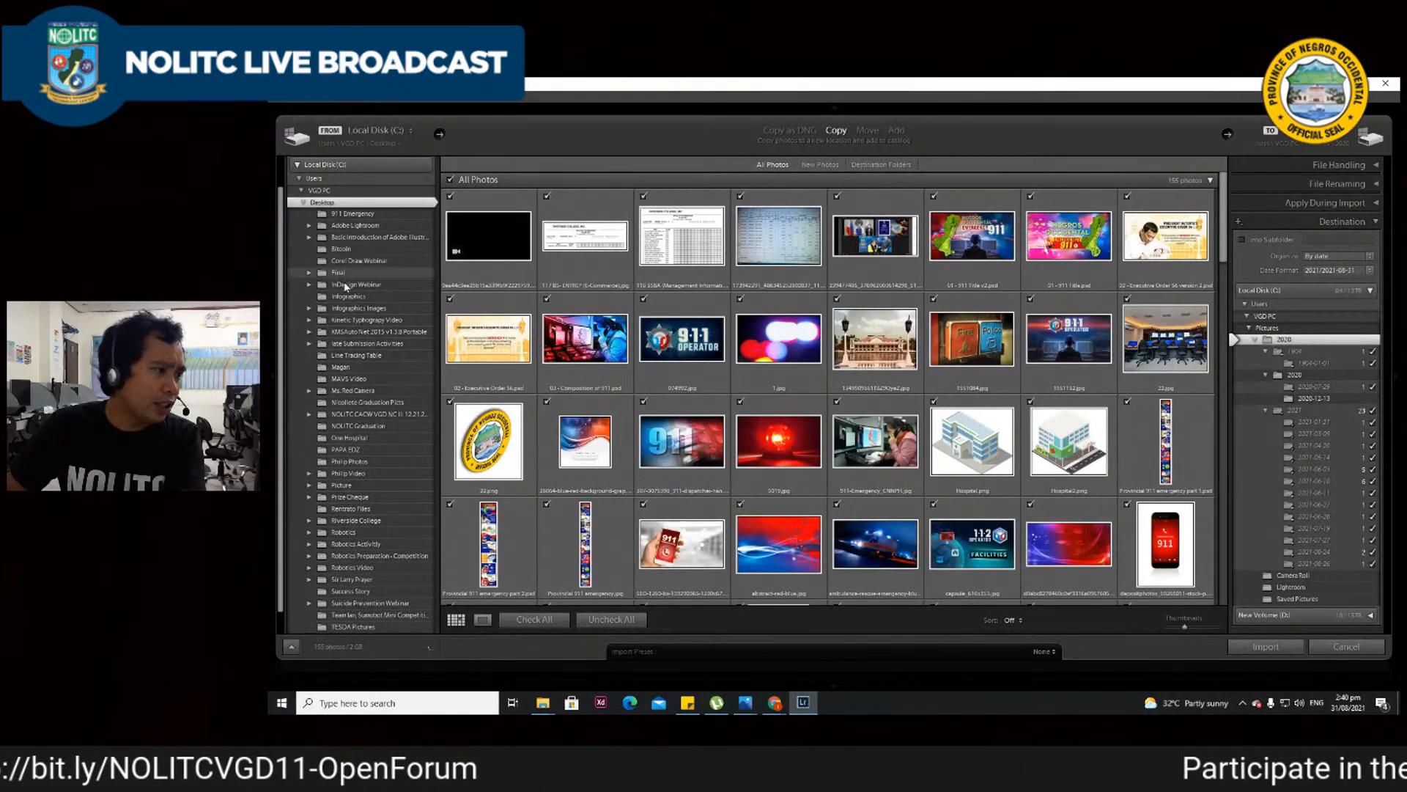
click(312, 261)
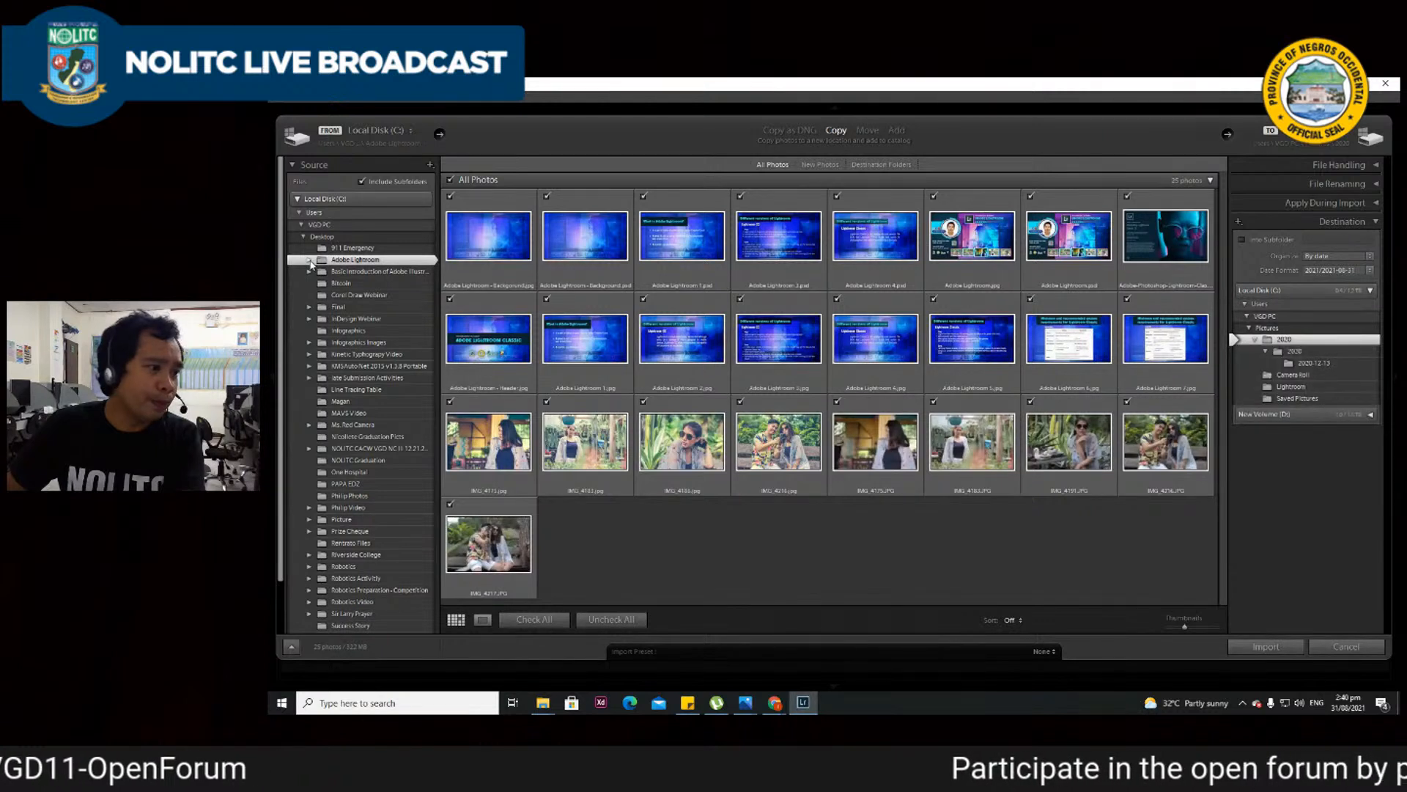
click(308, 262)
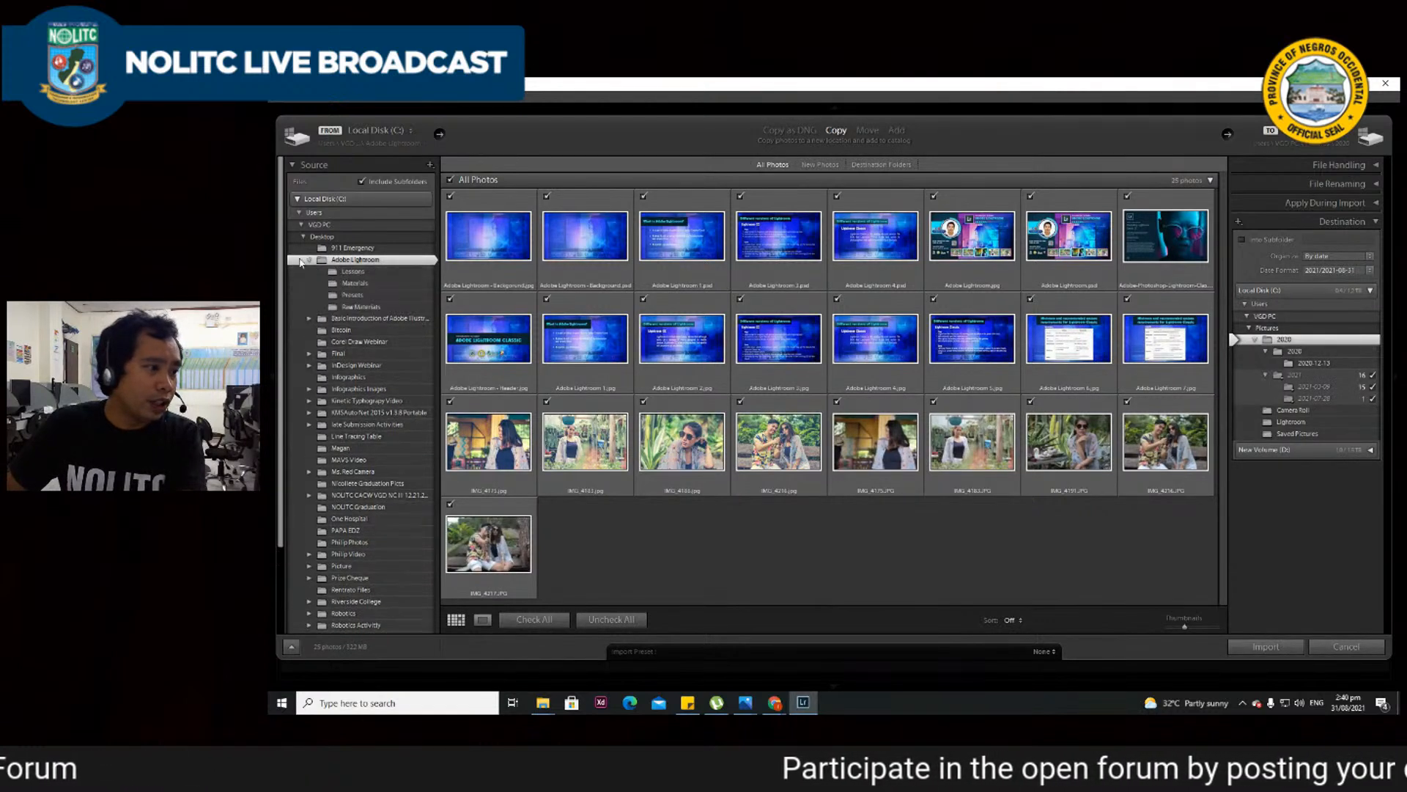
click(341, 308)
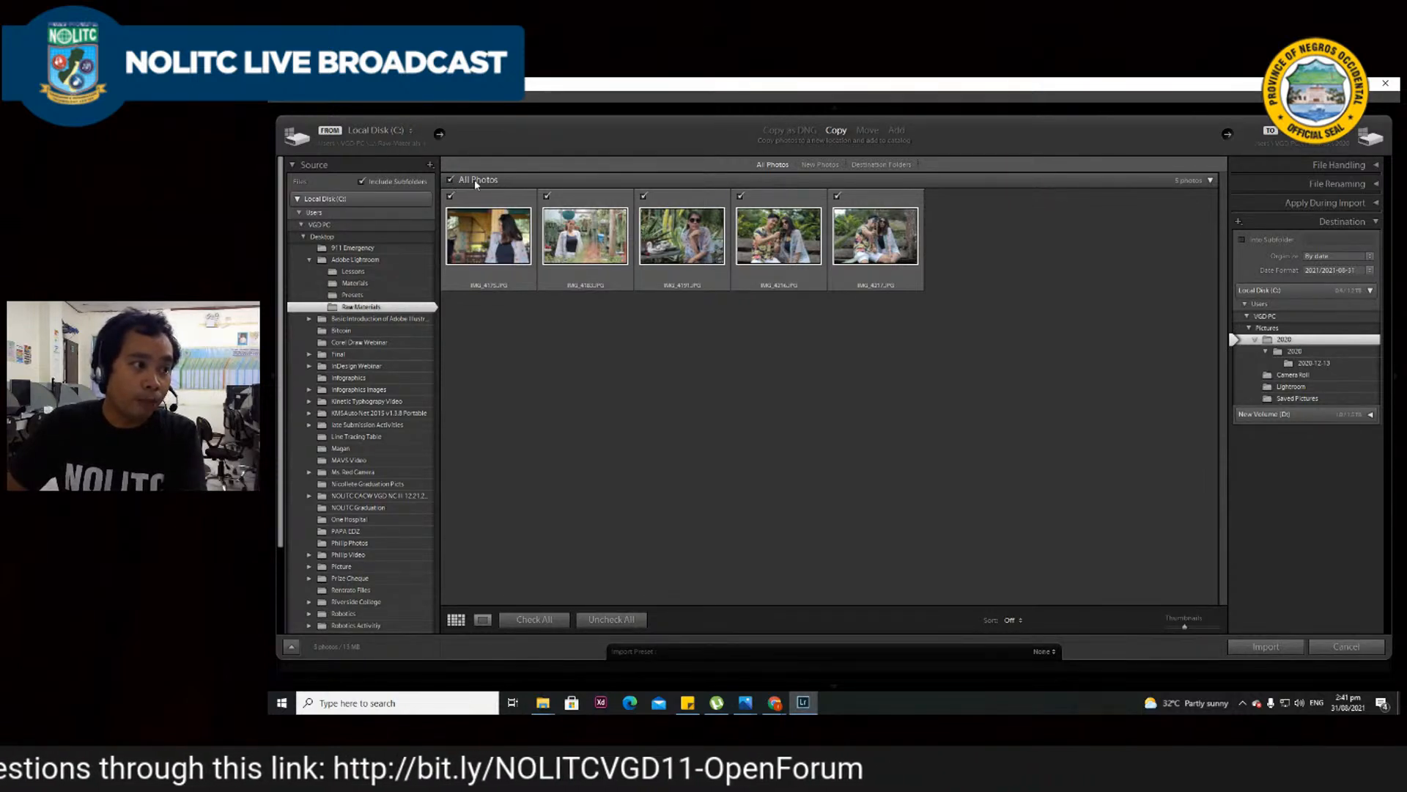
- Exclude all photos from the import, and mark the first four photos individually for inclusion
click(450, 181)
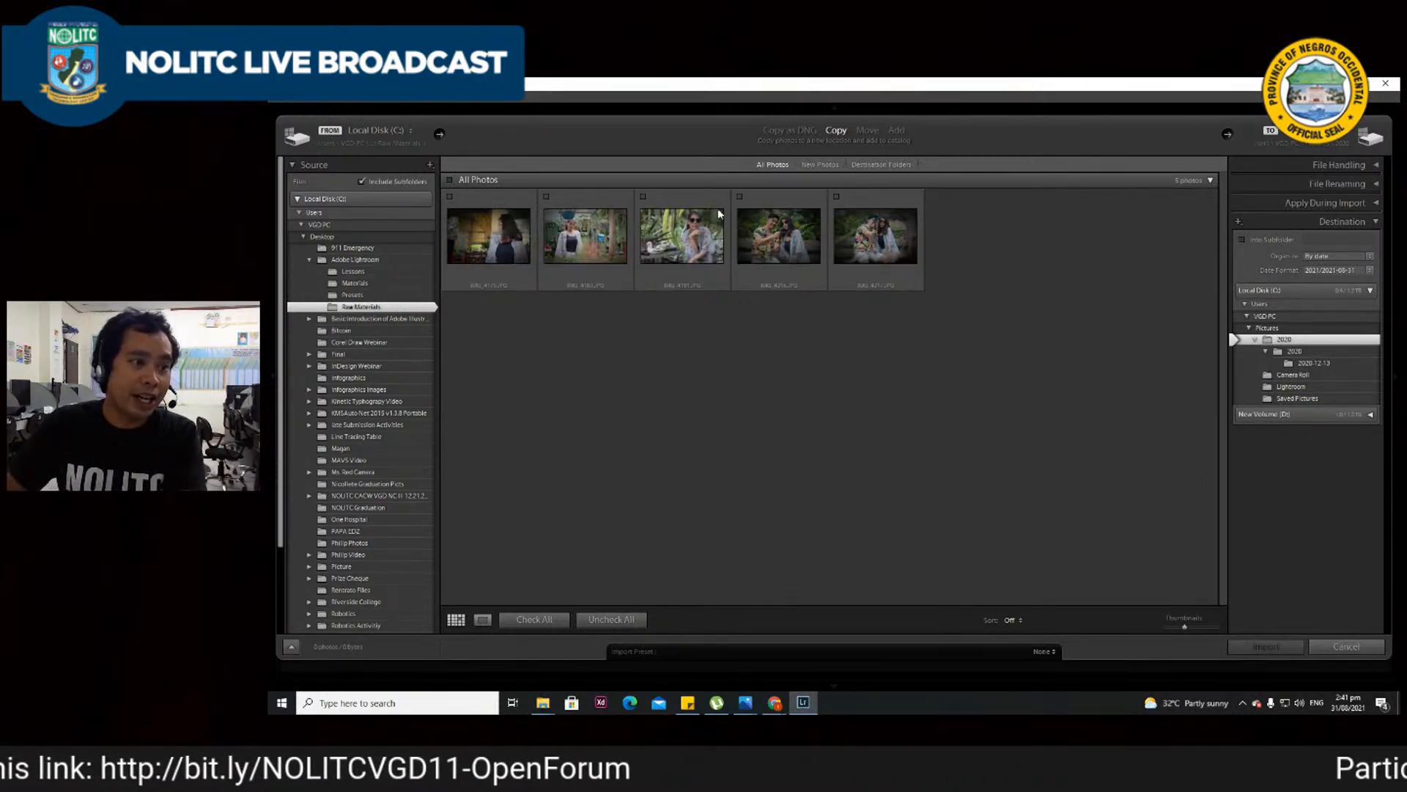
click(450, 197)
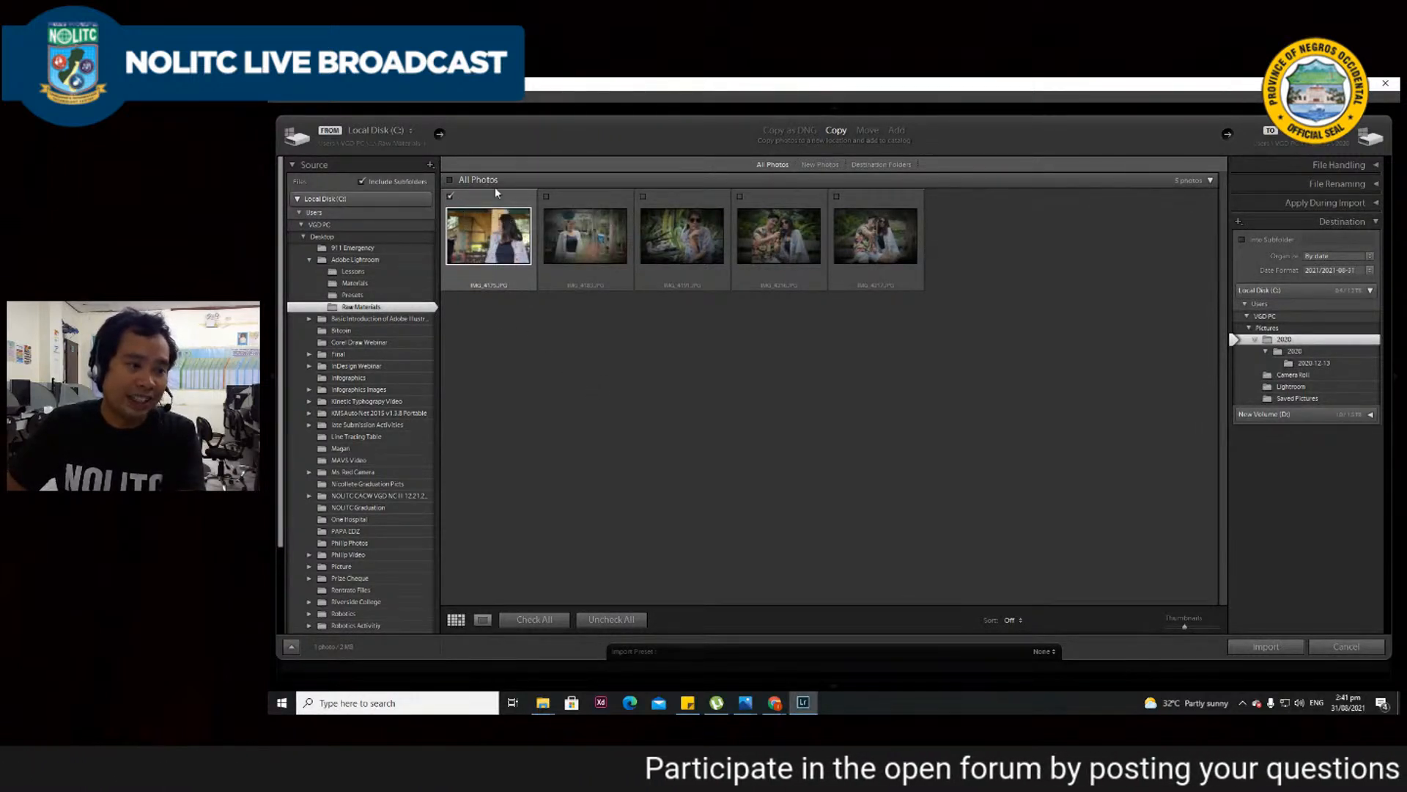
click(557, 211)
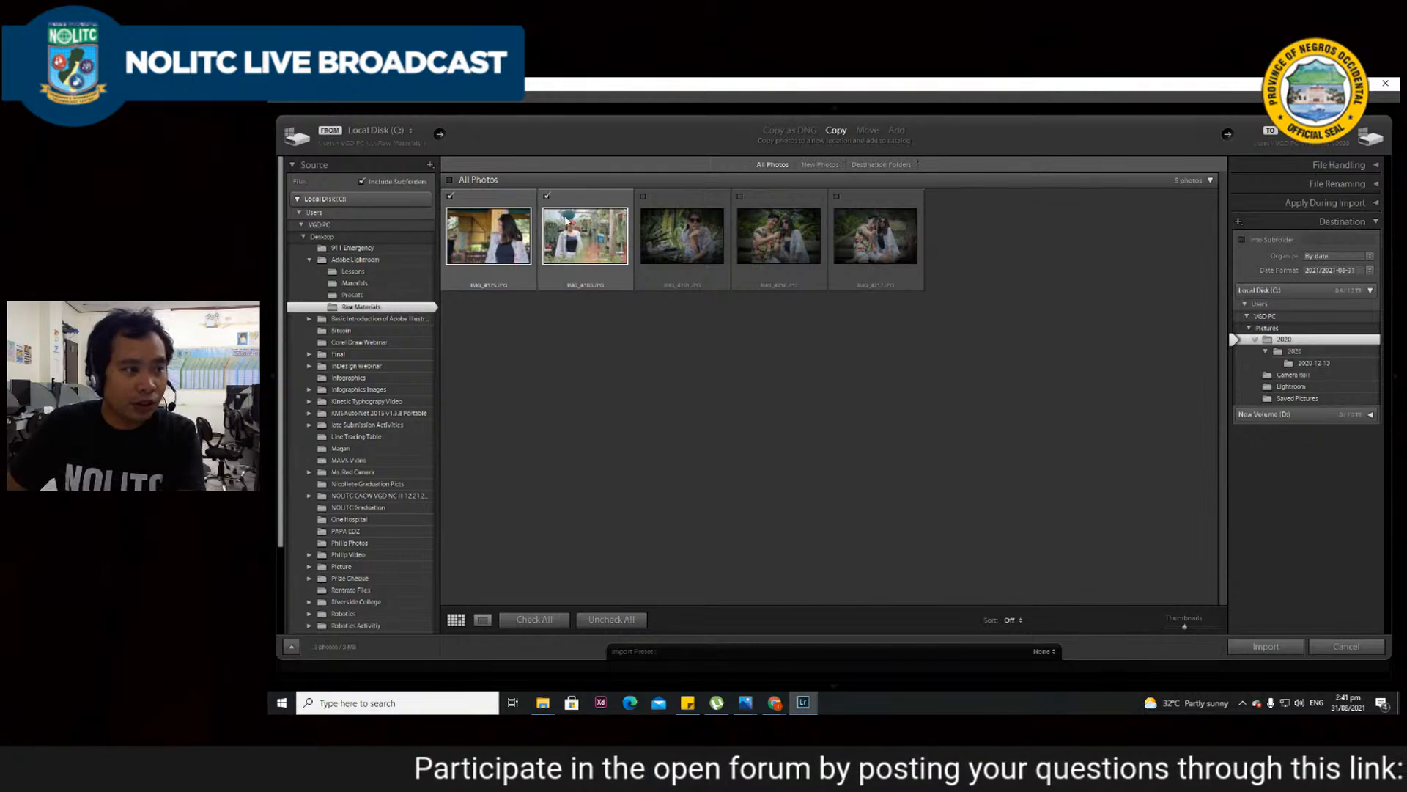
click(644, 198)
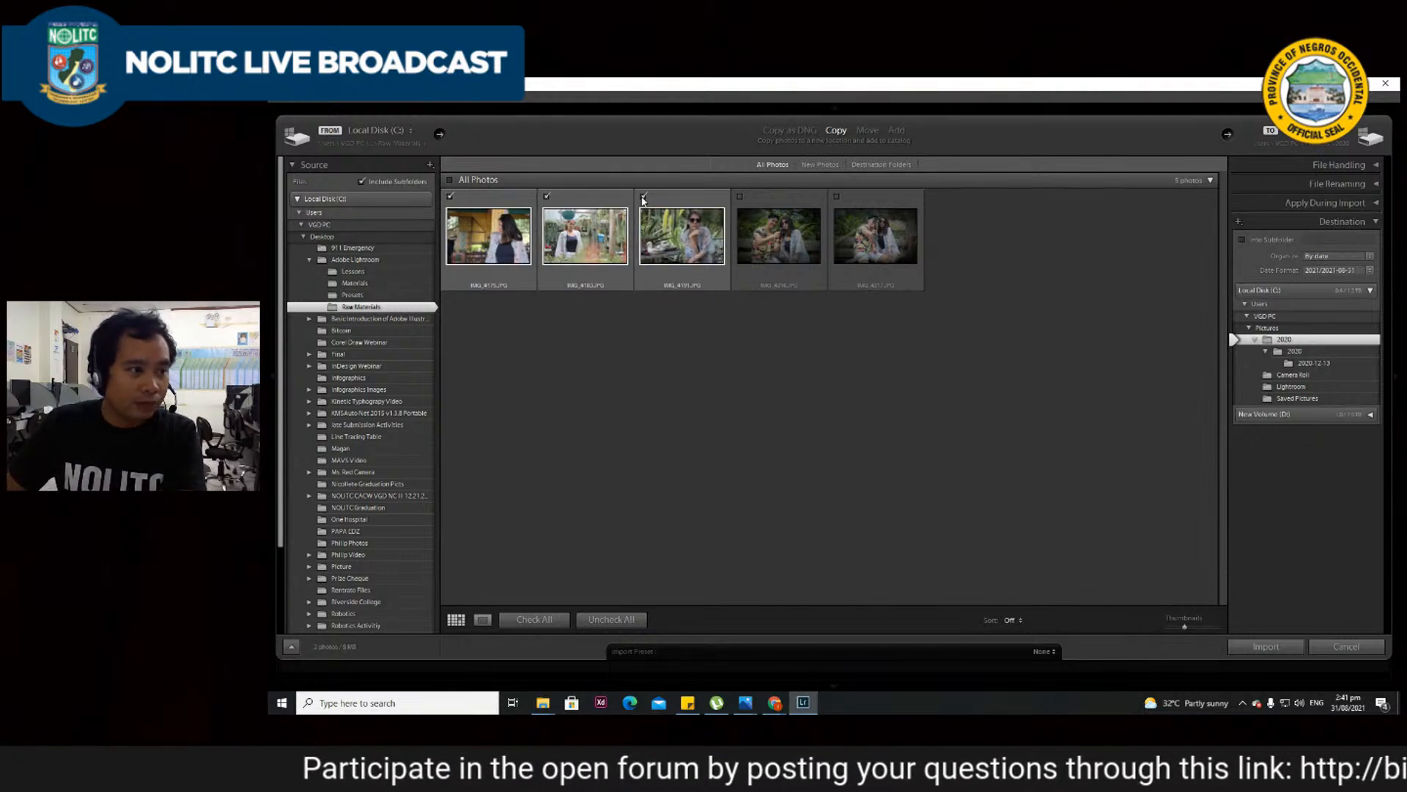
click(740, 197)
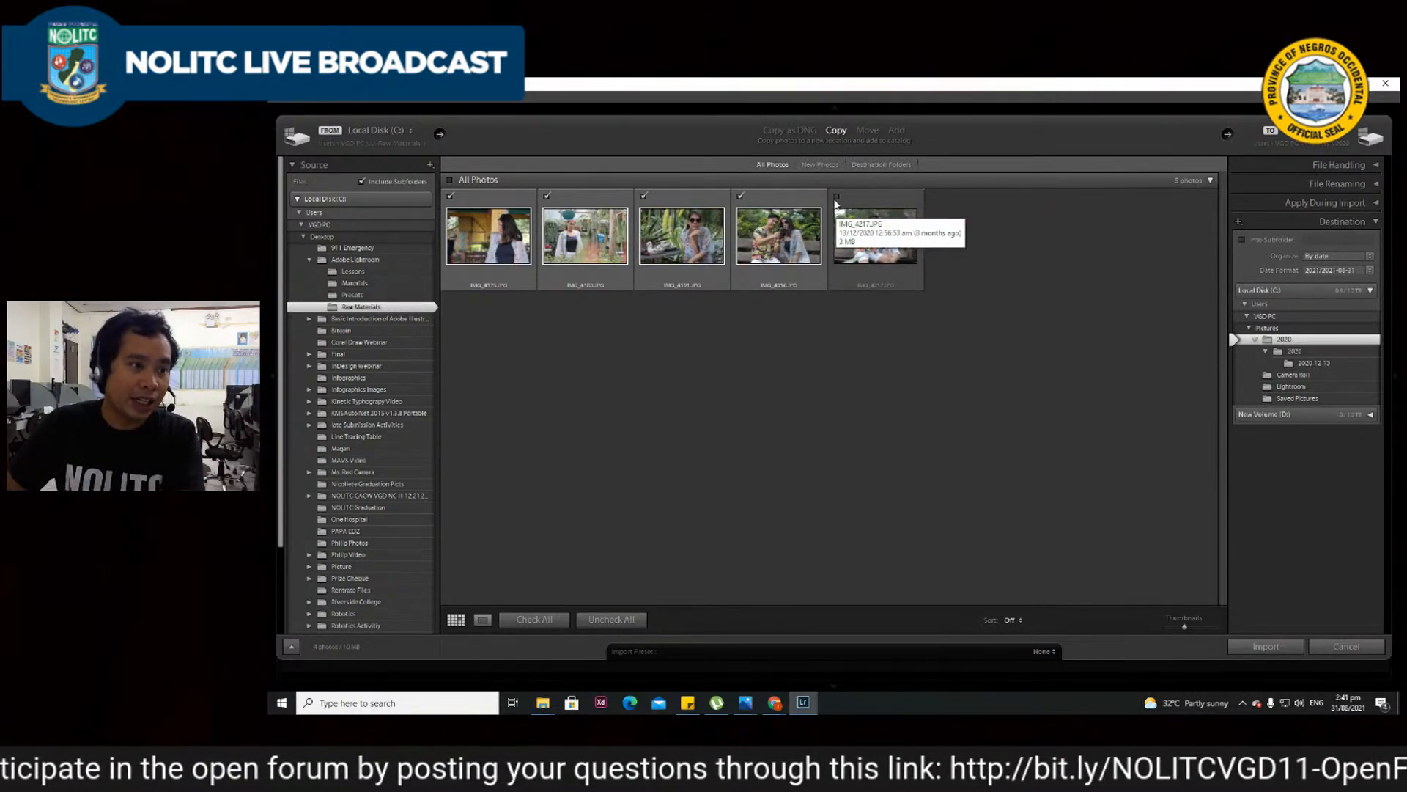
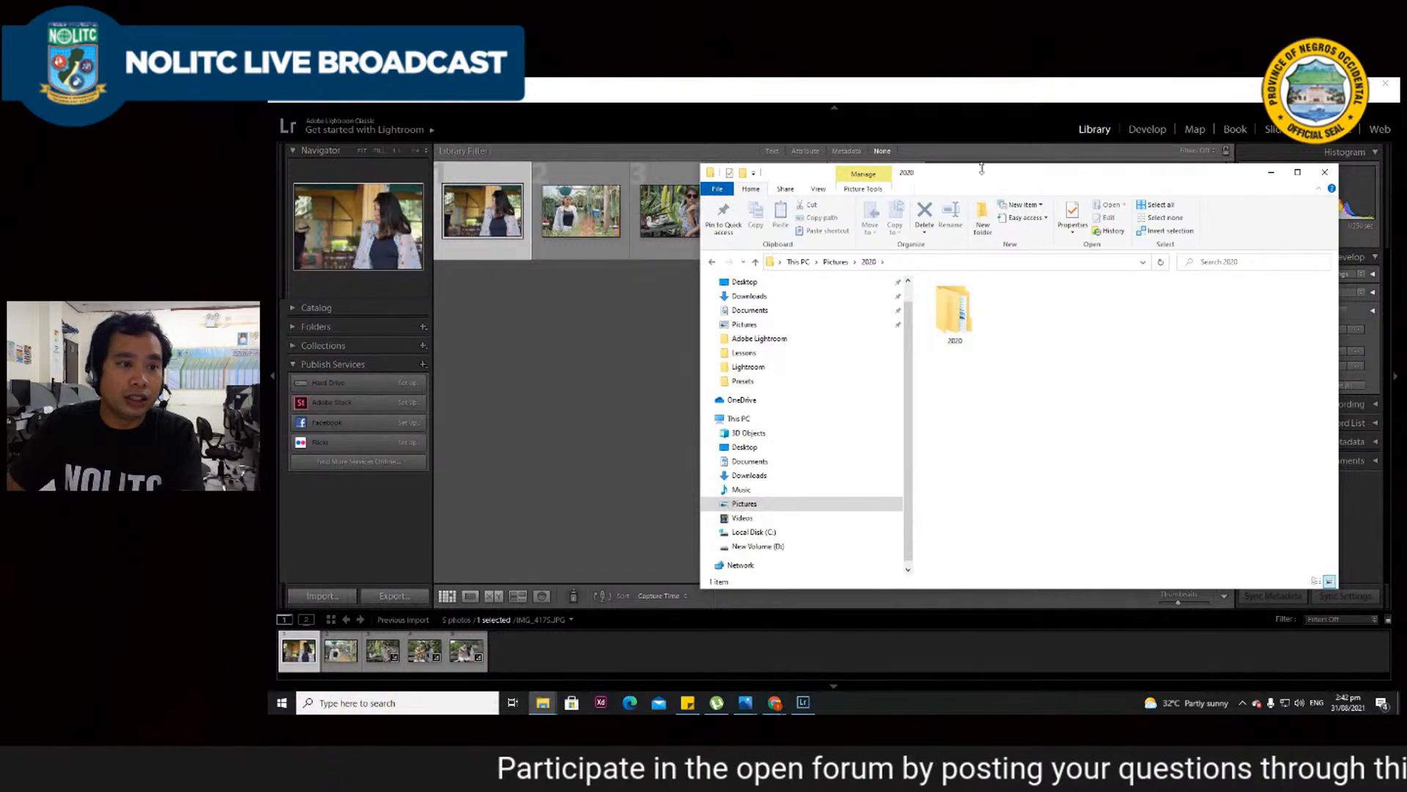
- In File Explorer, examine the imported copies in Pictures > 2020 > 2020 > 2020-12-13 and close the folder window
drag(992, 170, 920, 172)
double_click(883, 326)
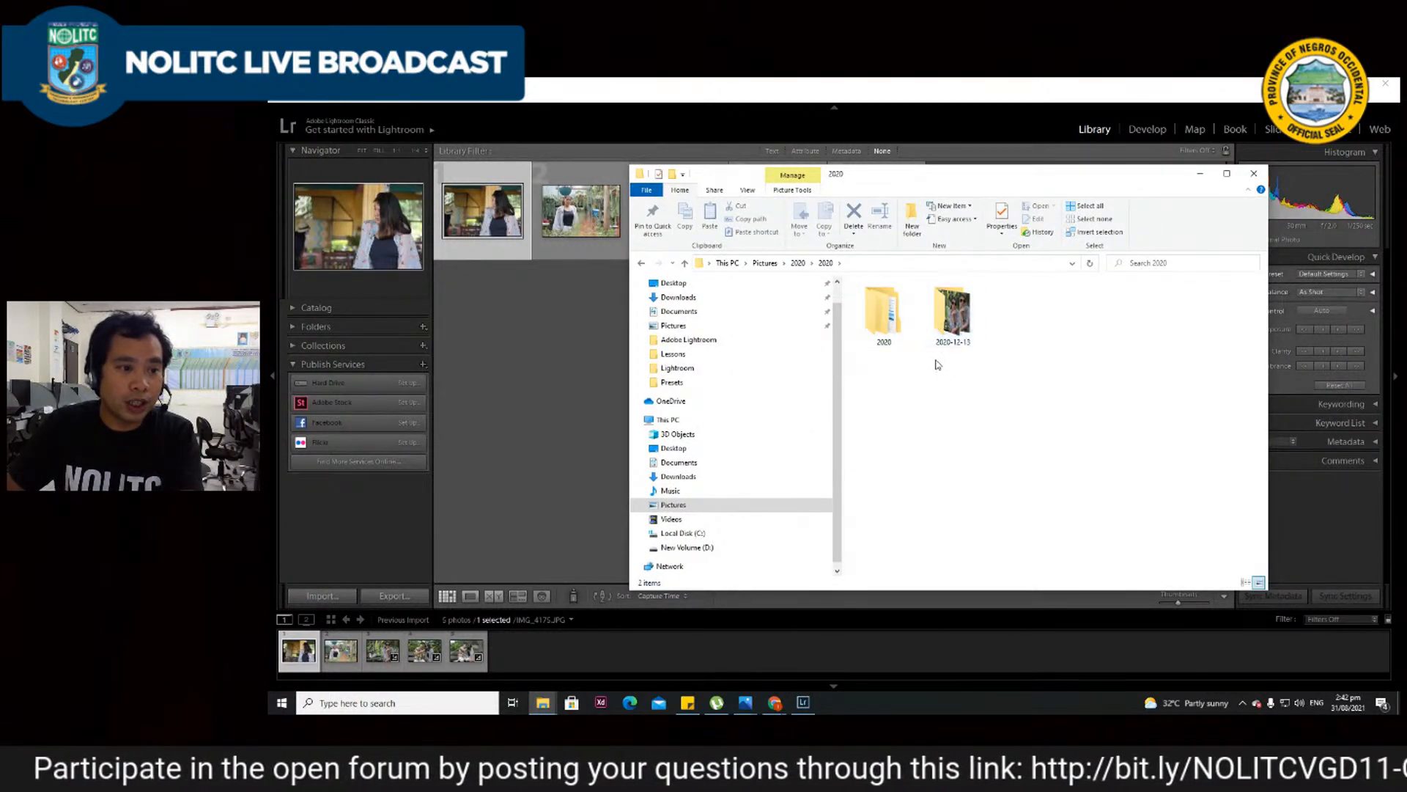
double_click(957, 316)
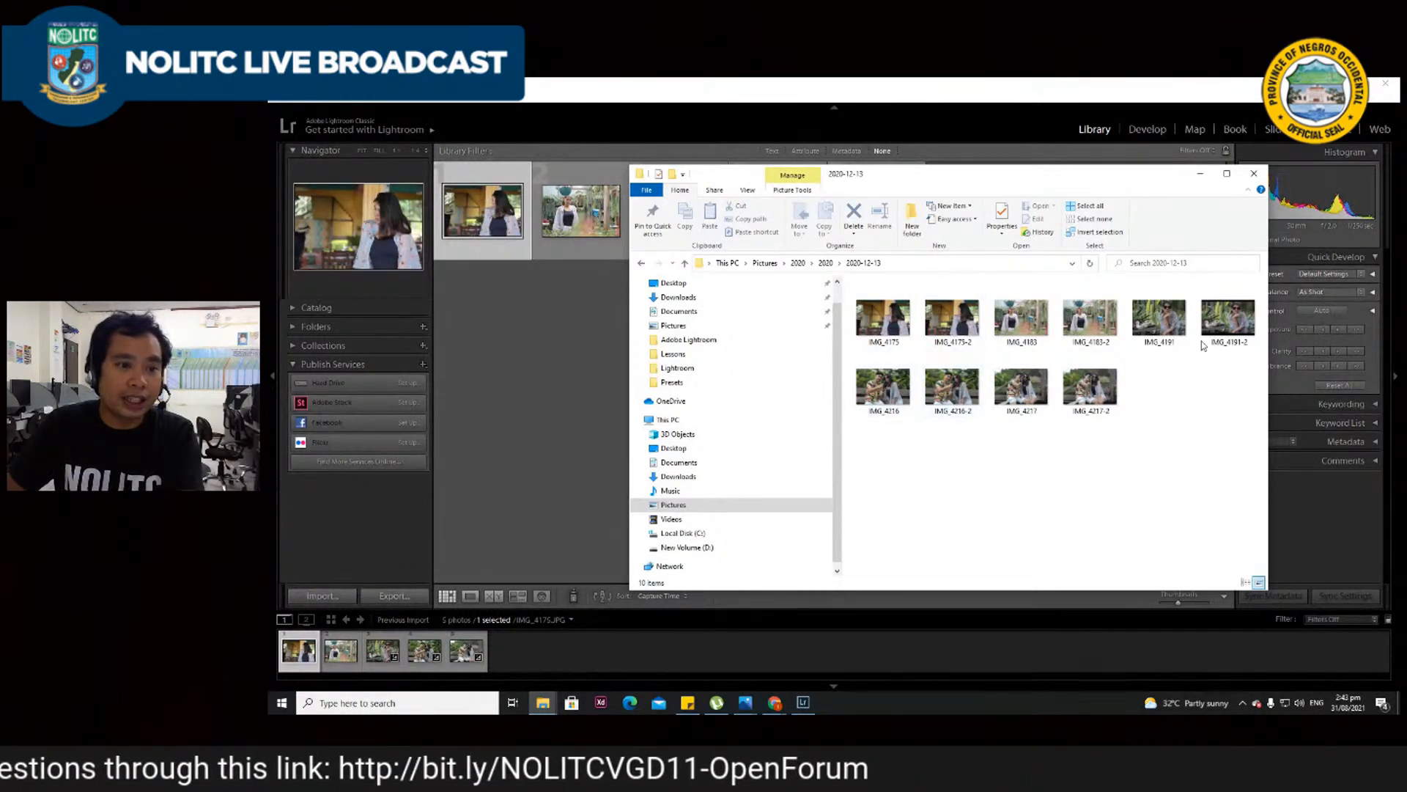
drag(916, 179, 907, 222)
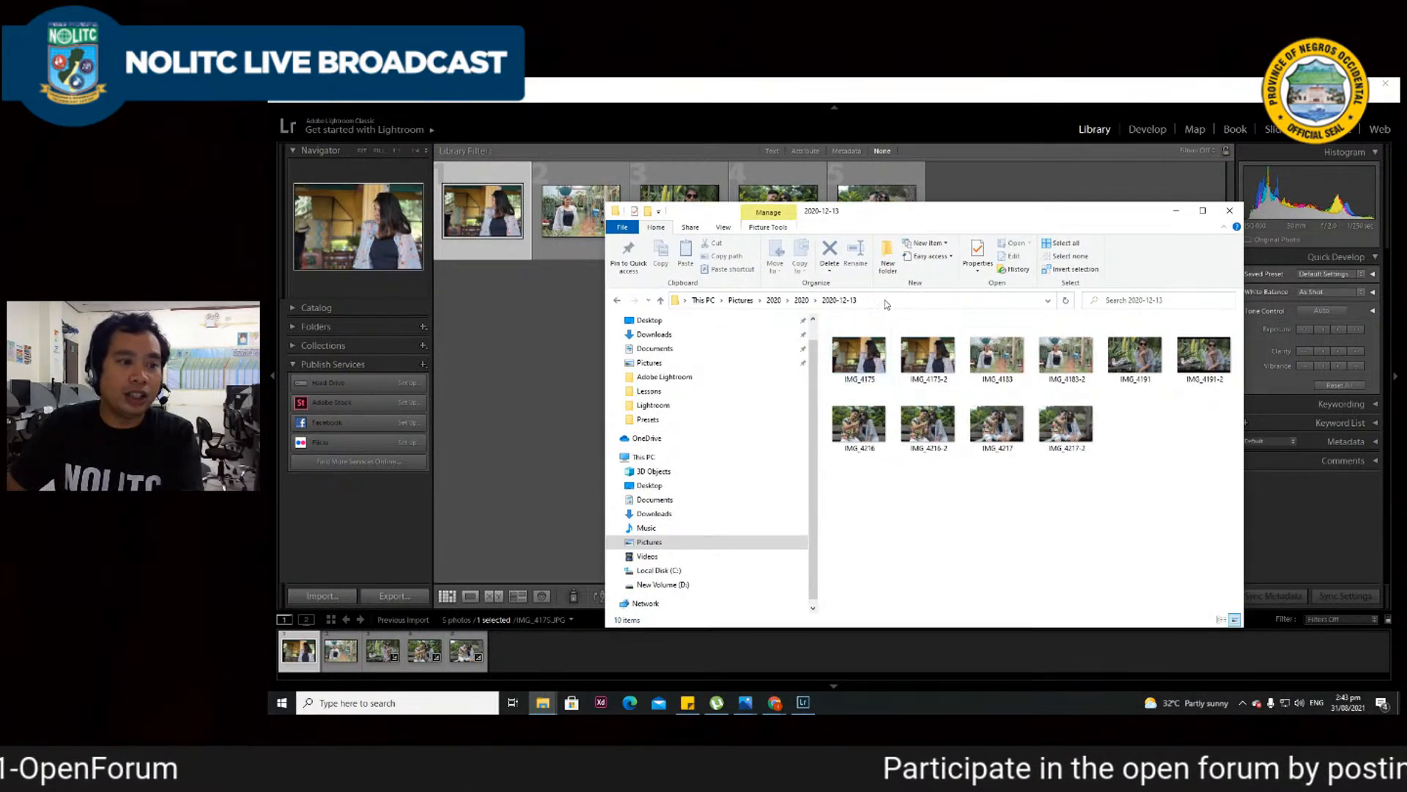
drag(917, 218, 883, 207)
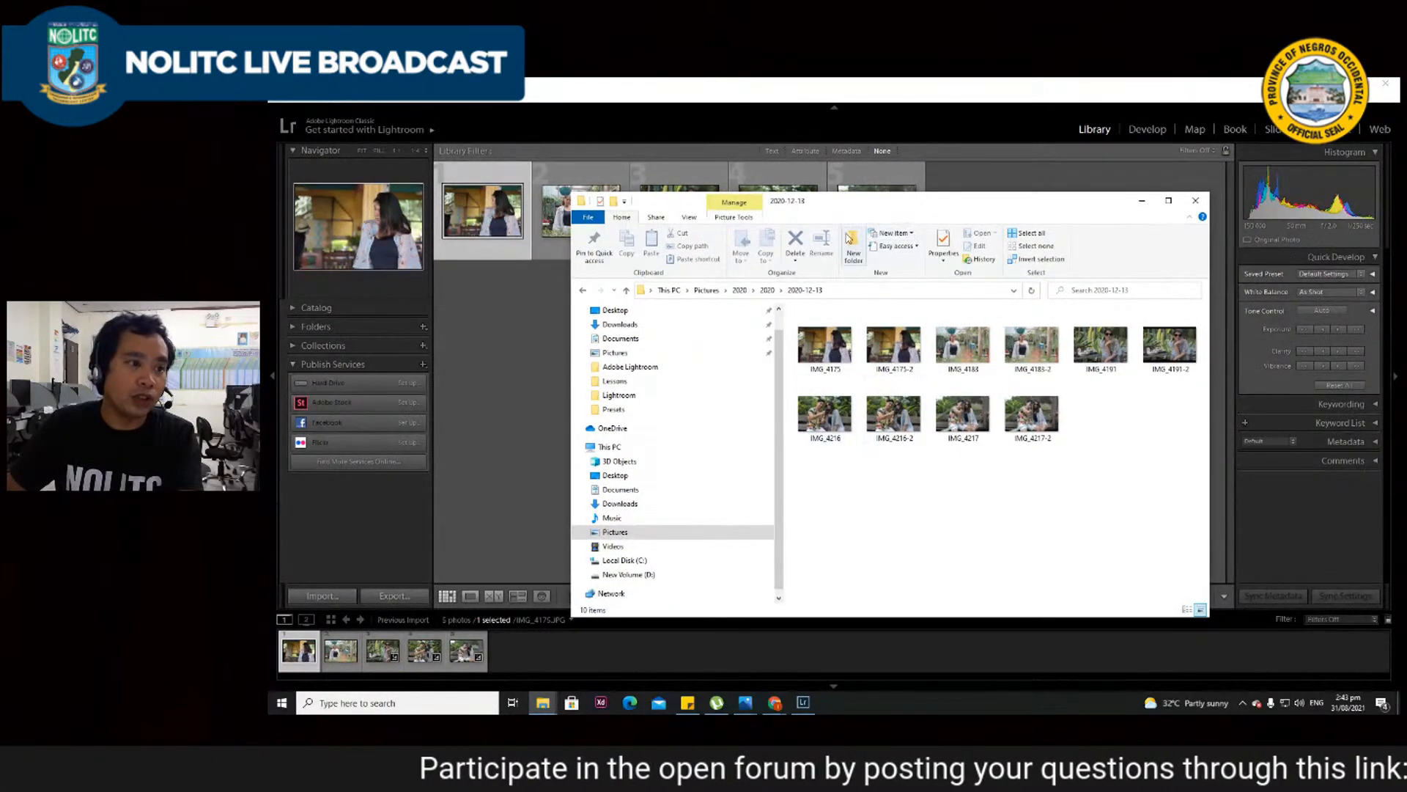
drag(866, 213, 927, 212)
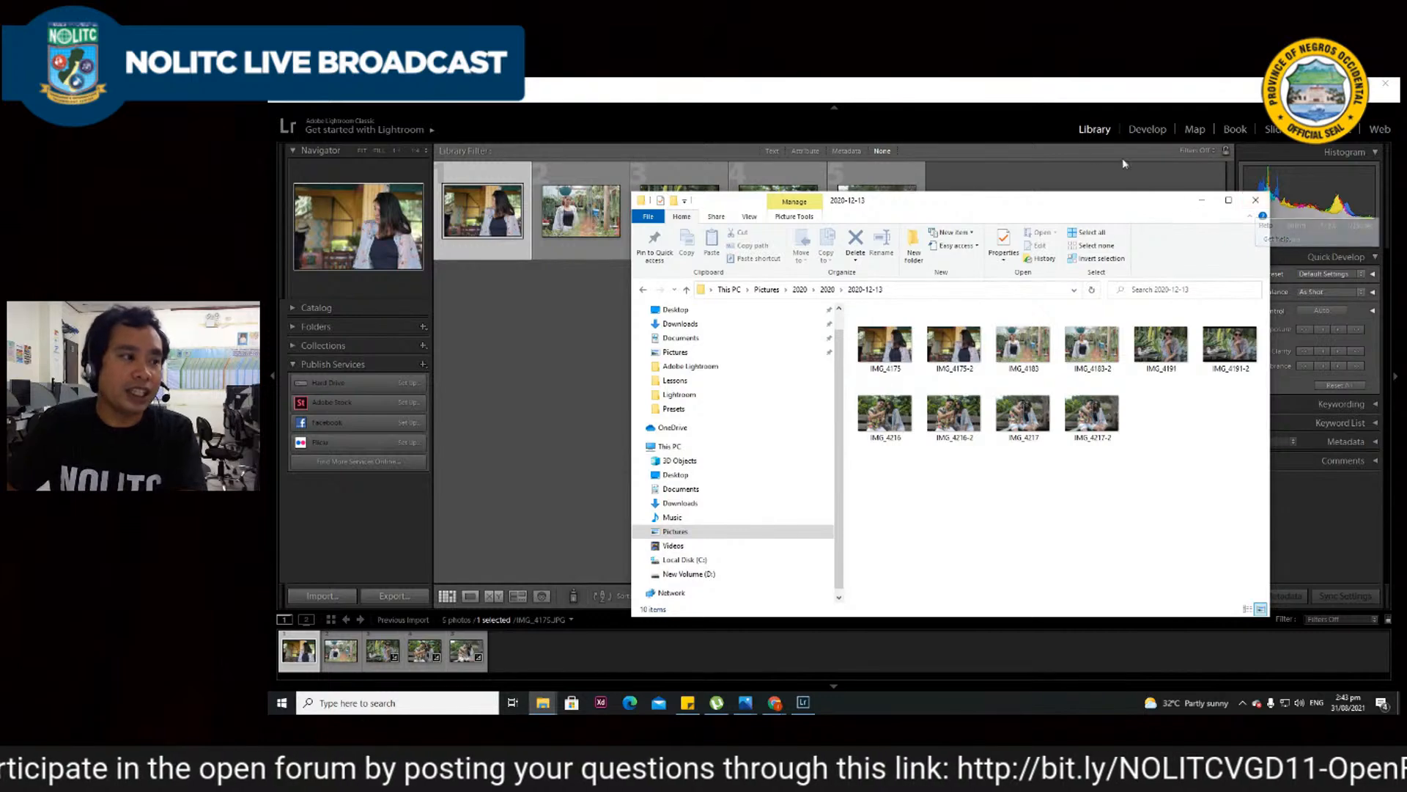
click(1255, 202)
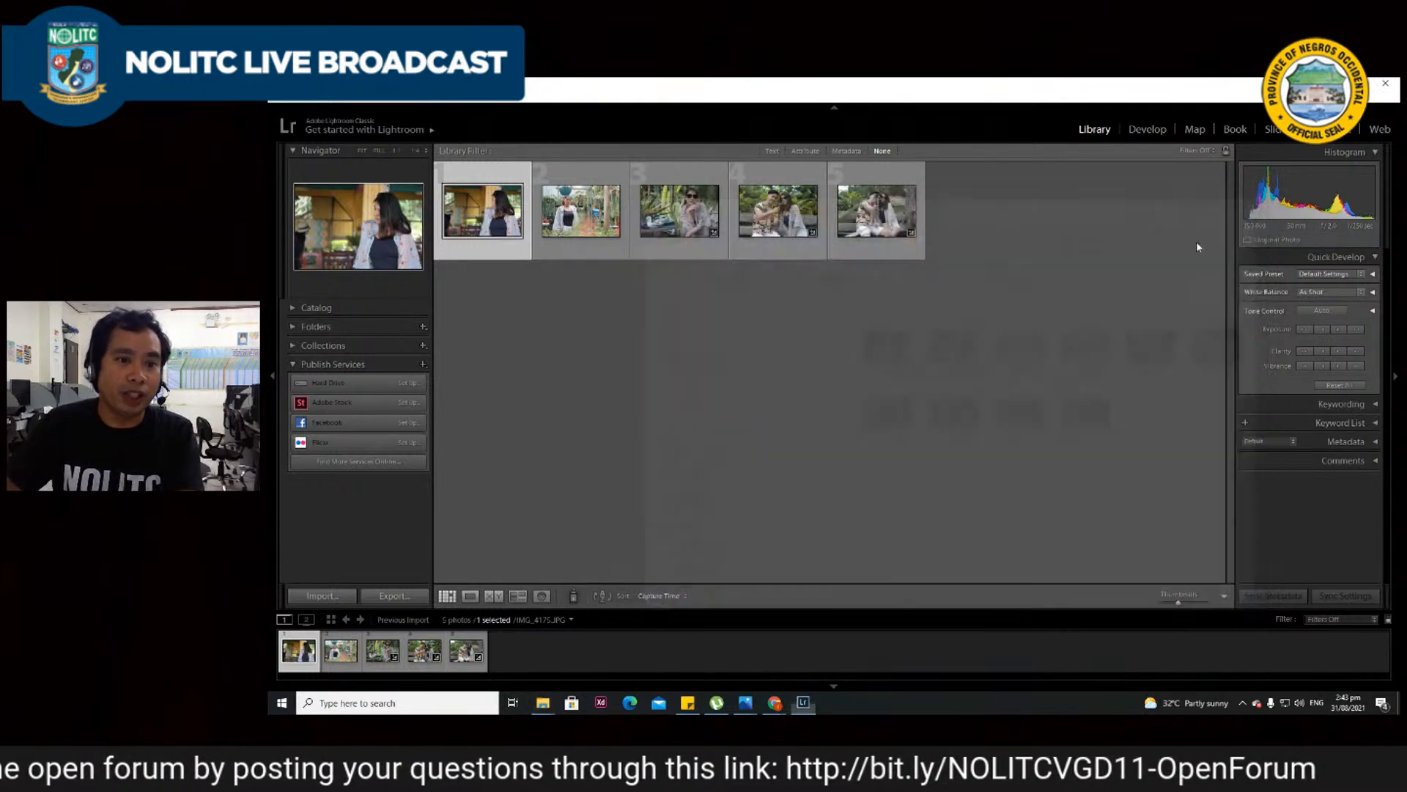
- Select the first photo, IMG_4175.JPG, and apply the High Contrast color preset in Quick Develop
click(882, 366)
click(480, 213)
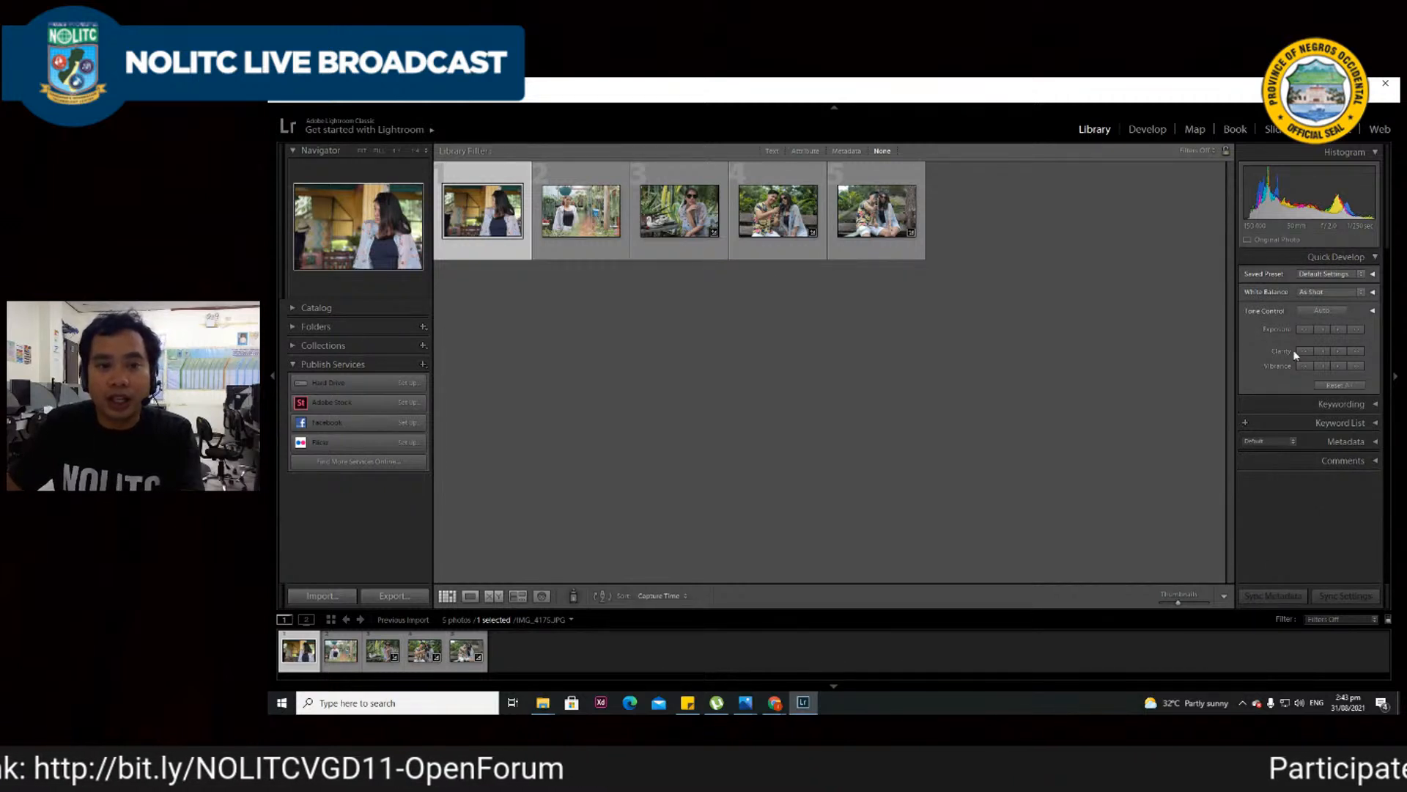
click(1365, 261)
click(1374, 261)
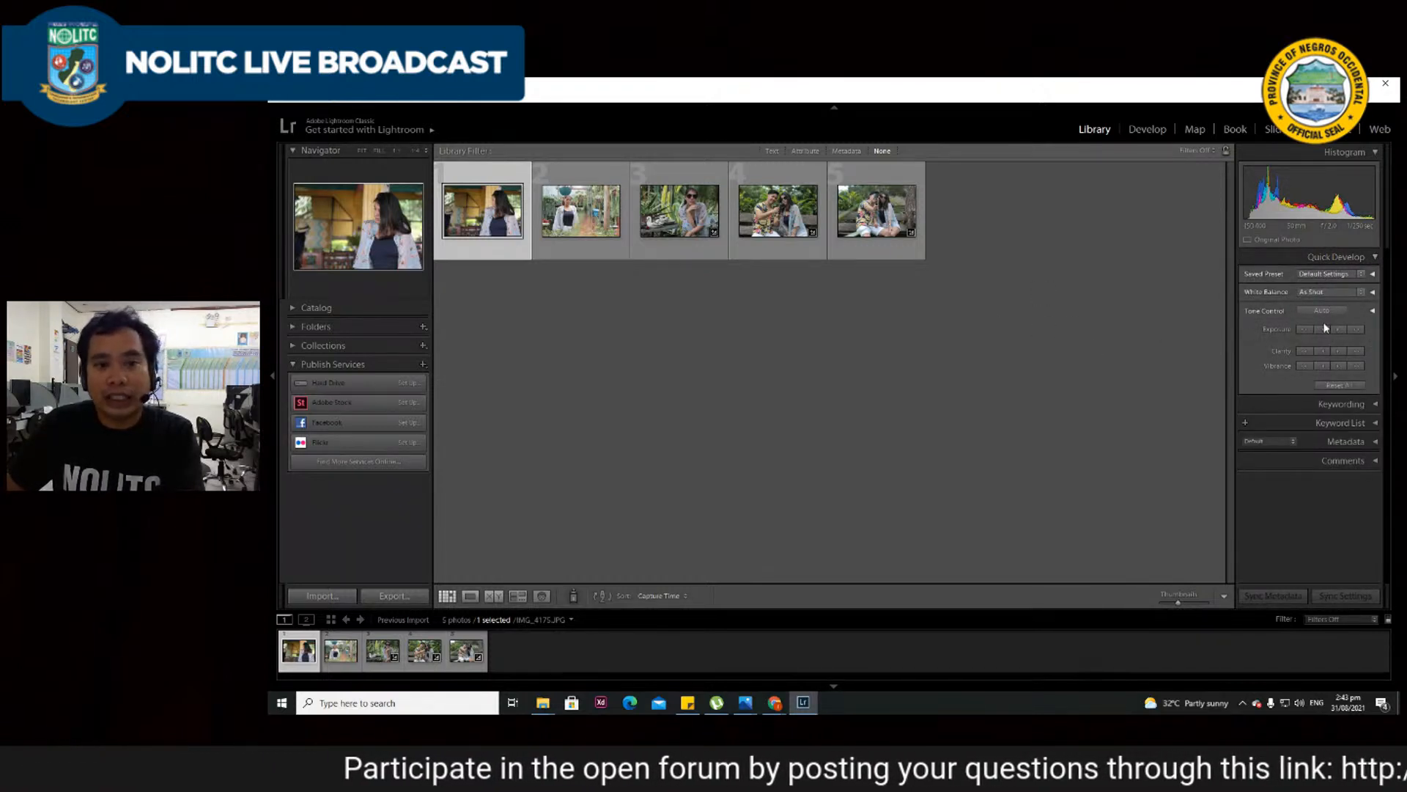
click(1362, 274)
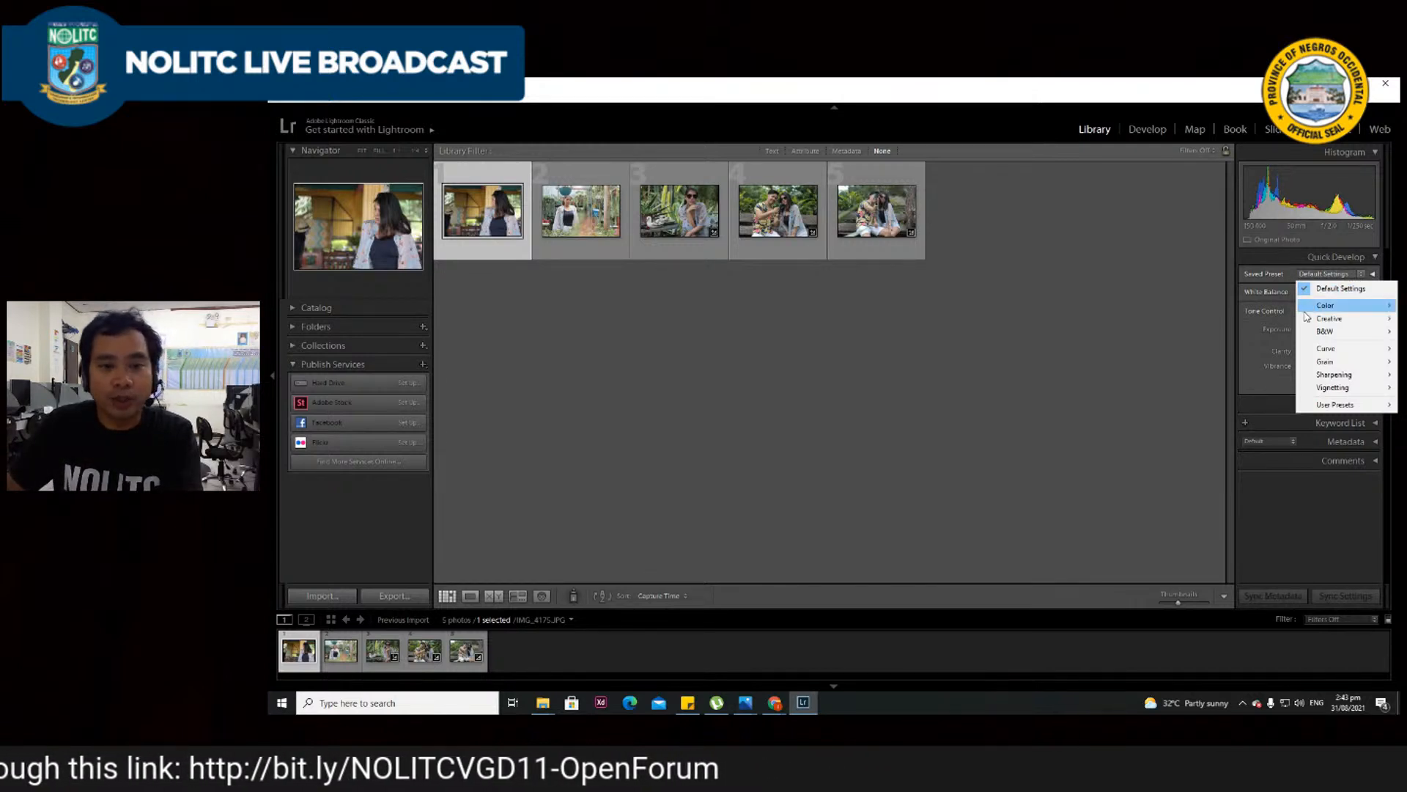
mouse_move(1319, 309)
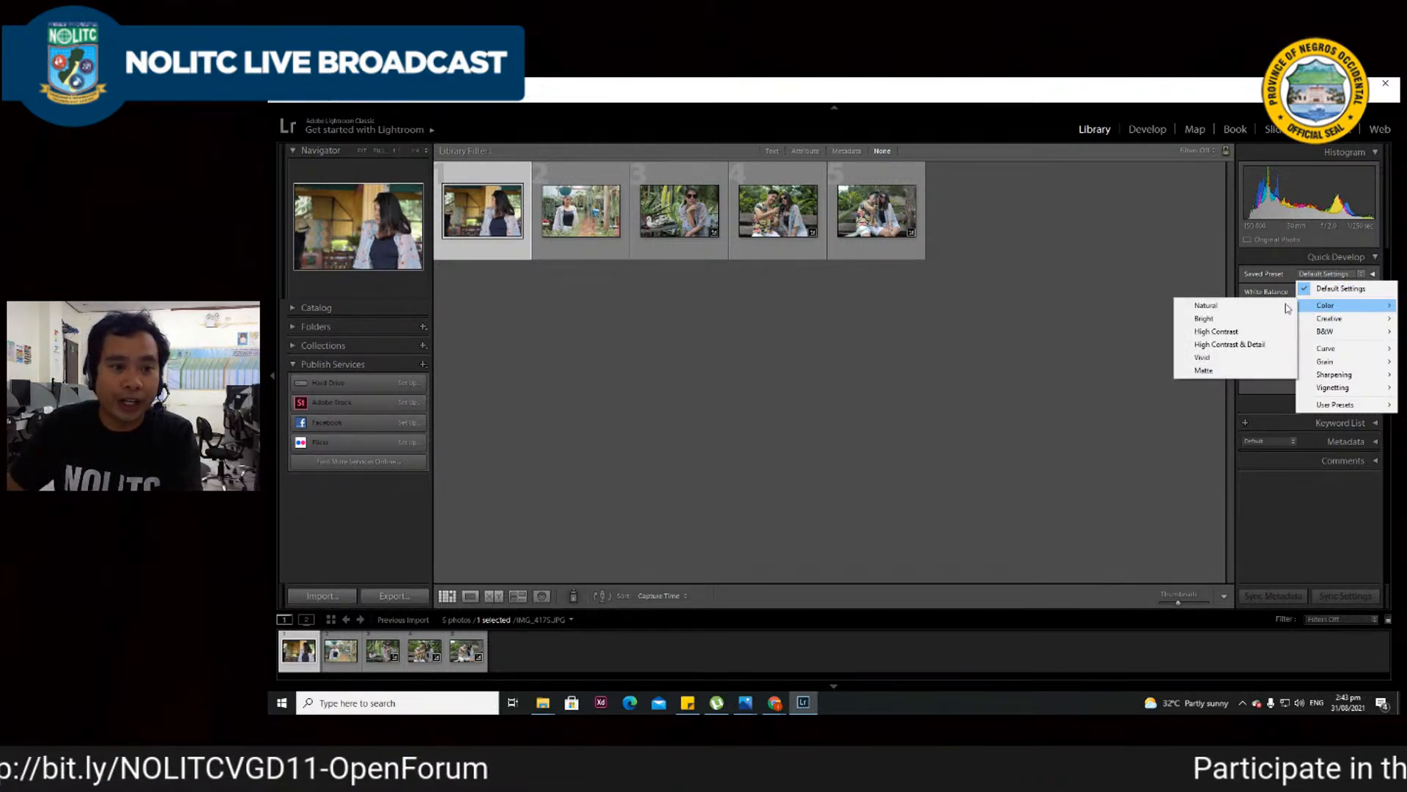
click(1221, 331)
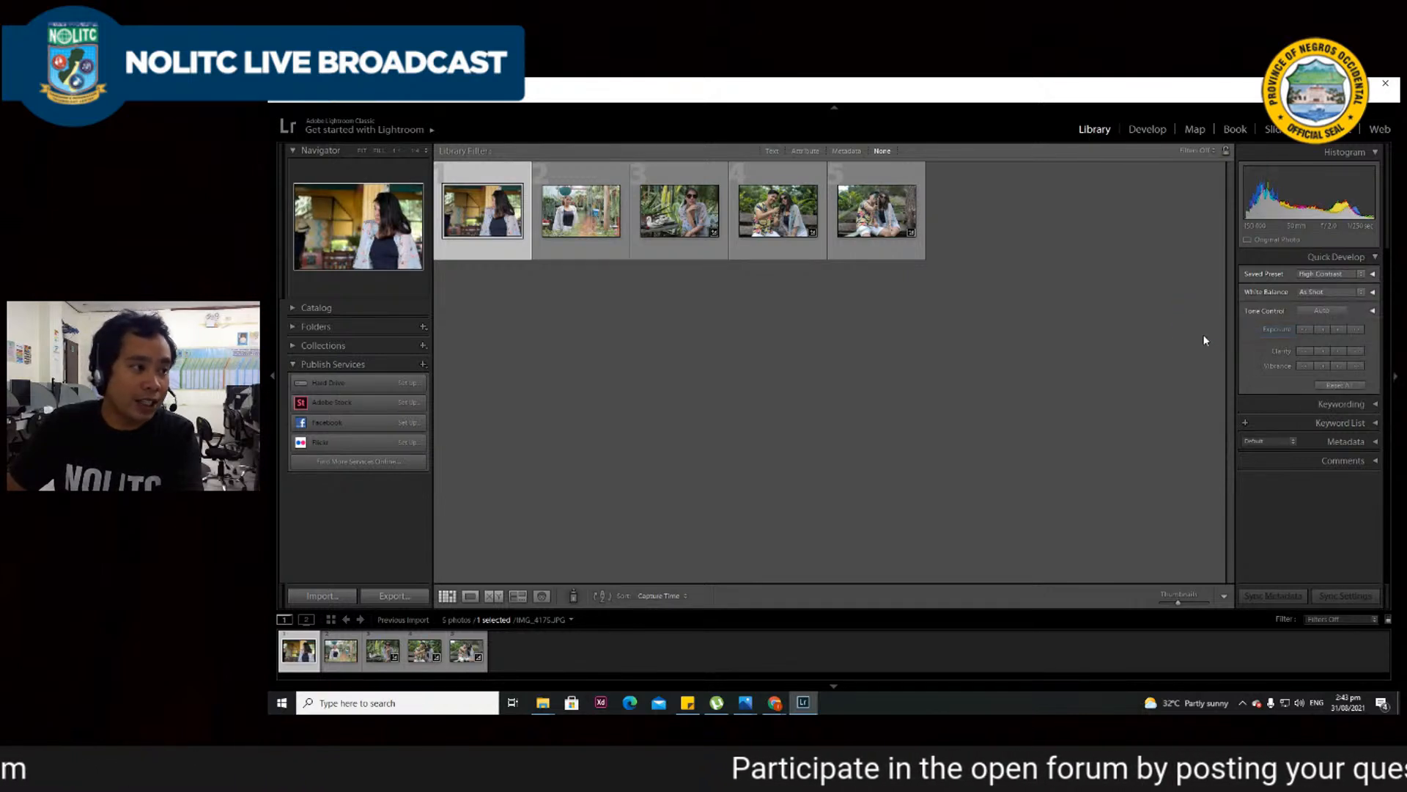
- Show IMG_4175.JPG enlarged in Loupe view and set its saved preset to Default Settings
double_click(494, 194)
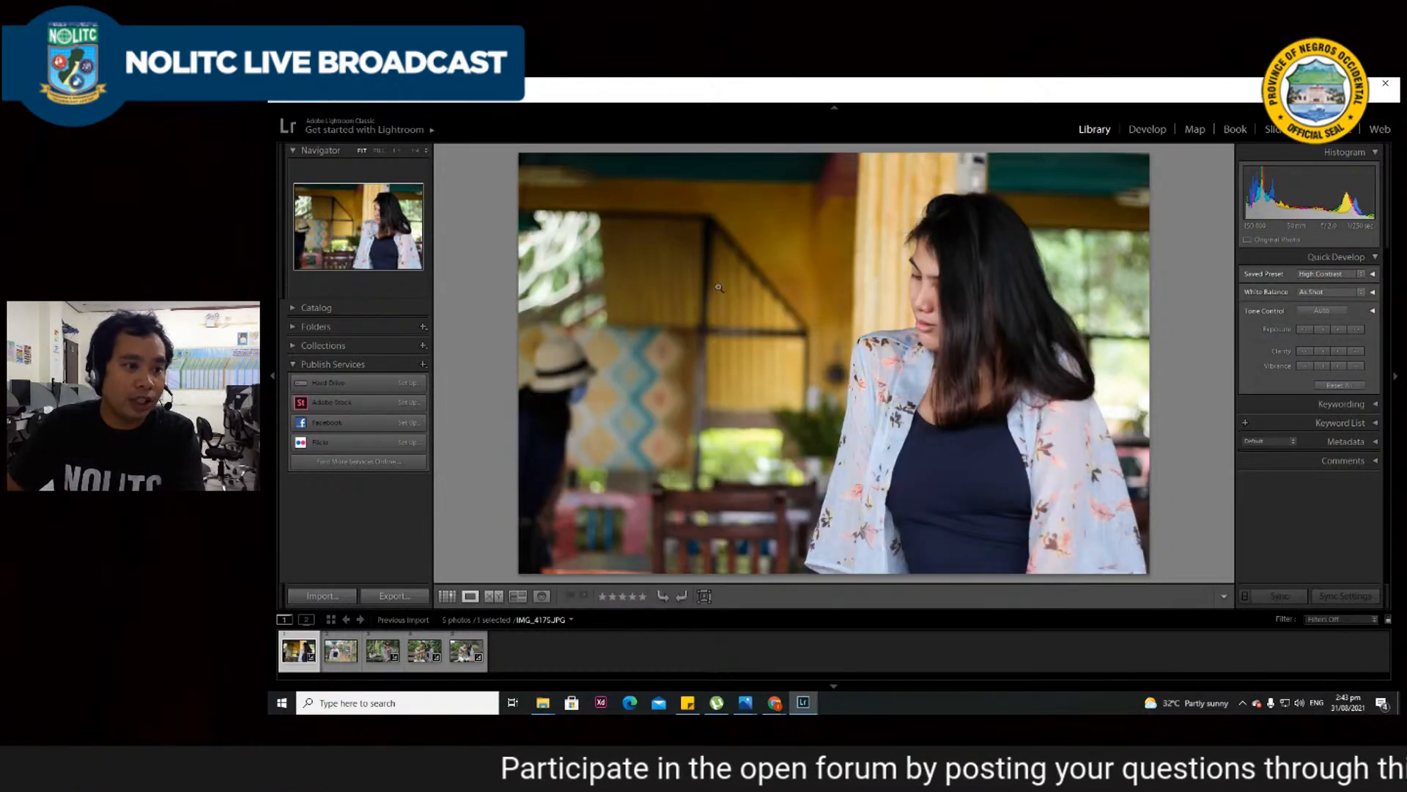
click(1359, 275)
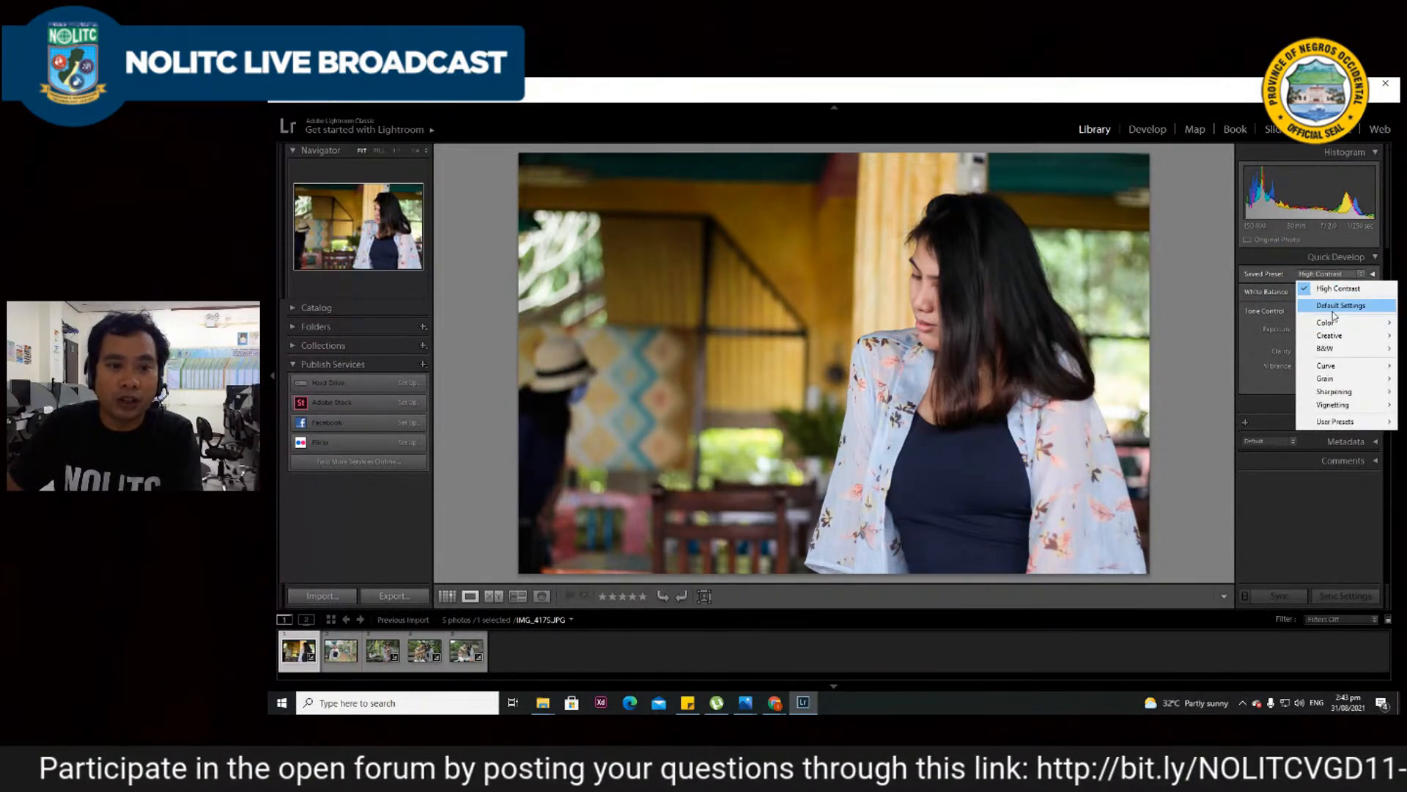
click(1319, 307)
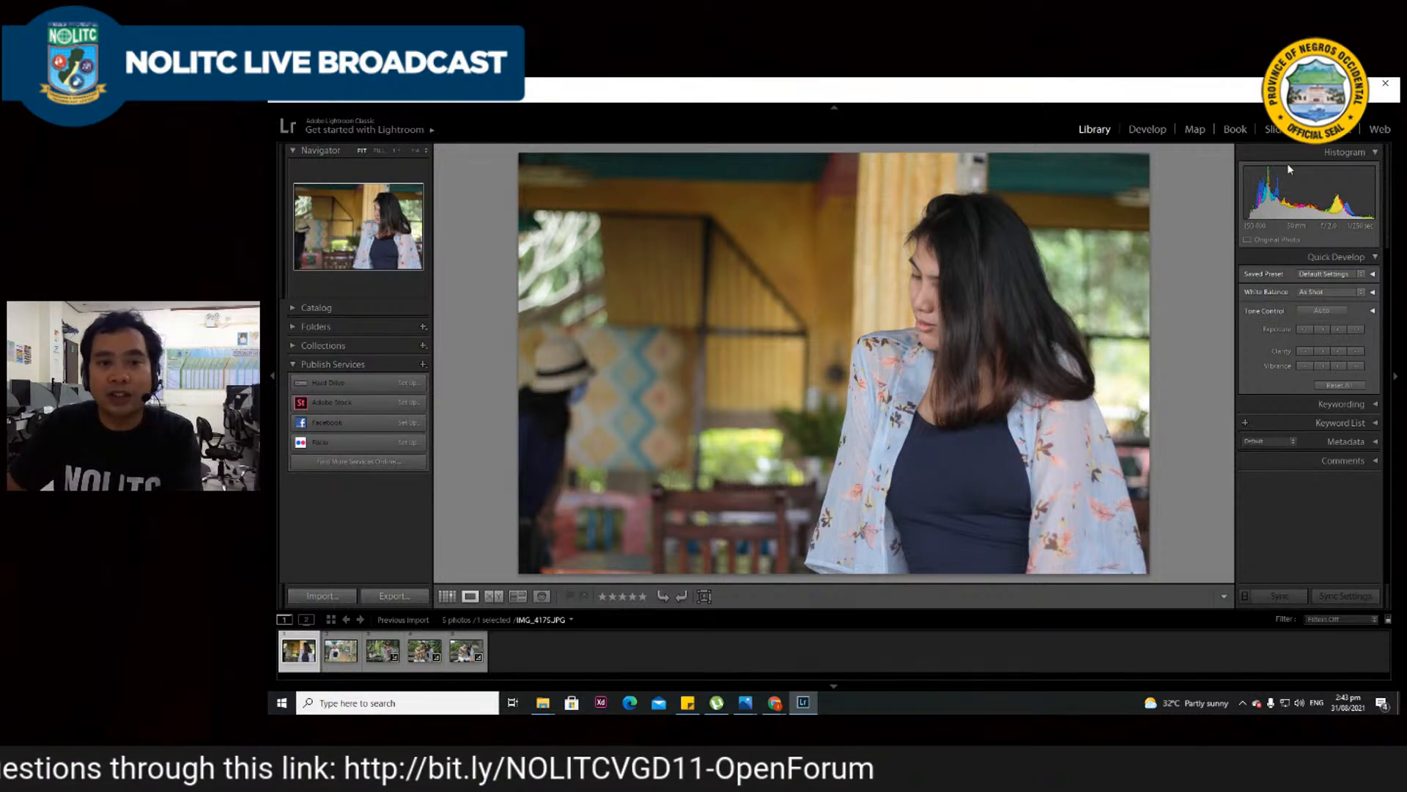
- Try the Bright and Matte color presets in Quick Develop on IMG_4175.JPG, and undo both
click(1364, 277)
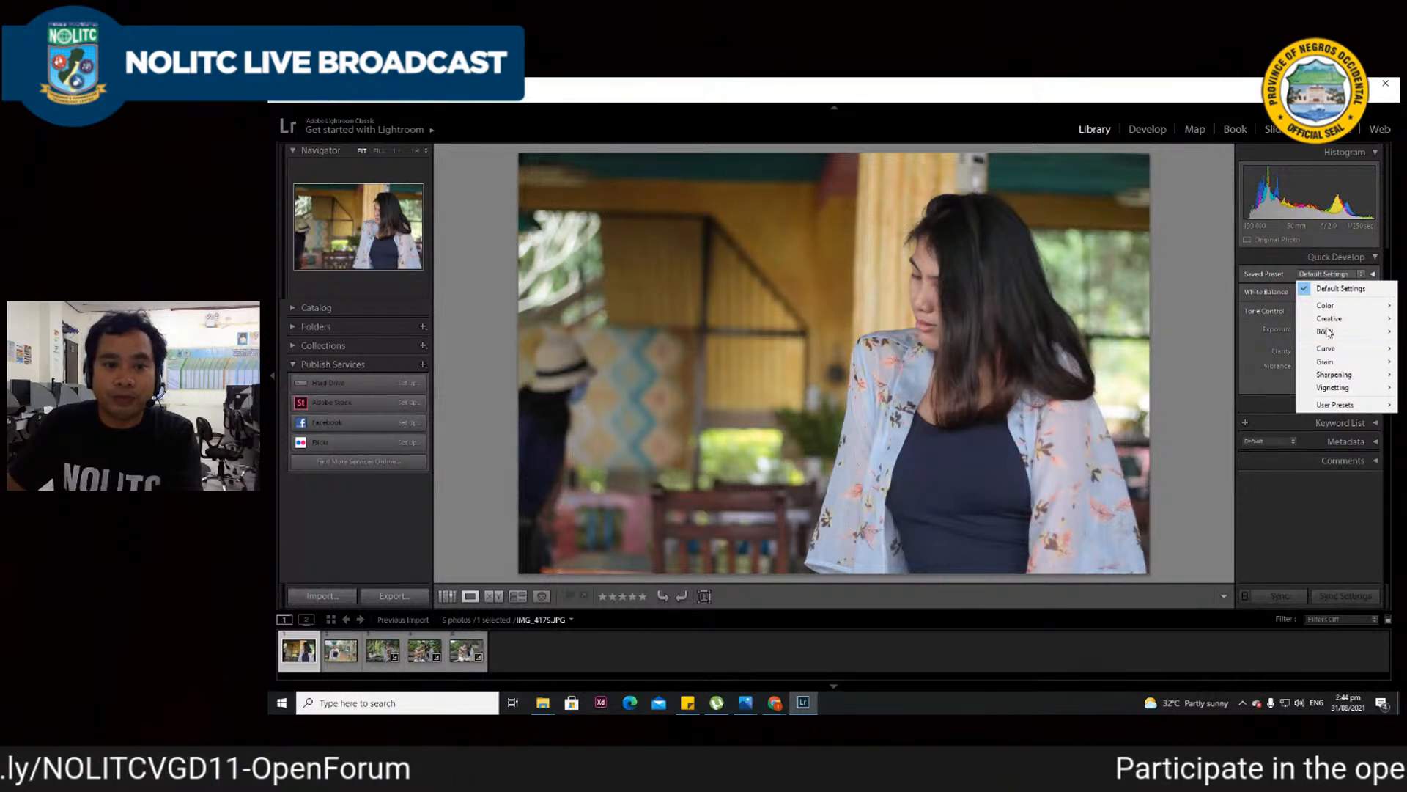
mouse_move(1352, 307)
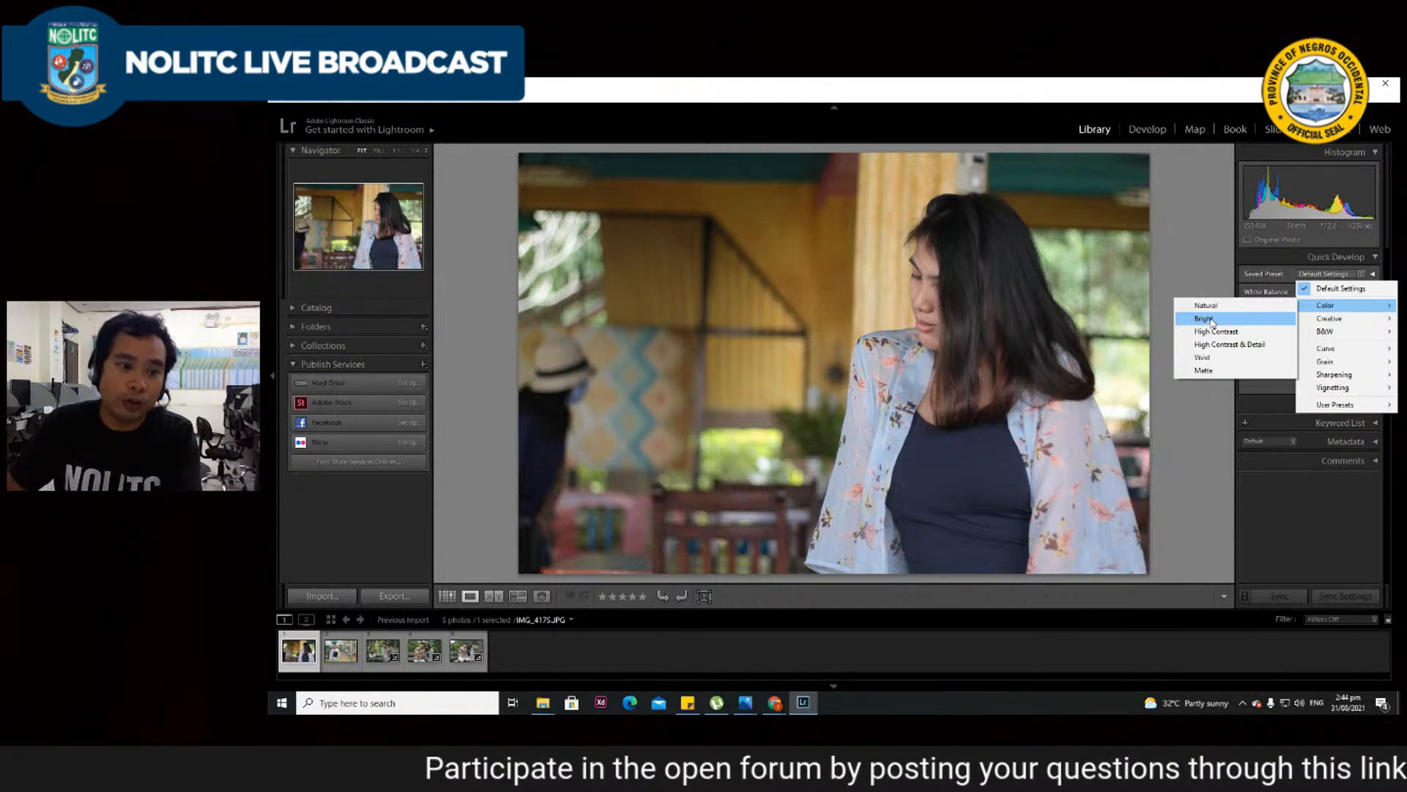
click(1211, 320)
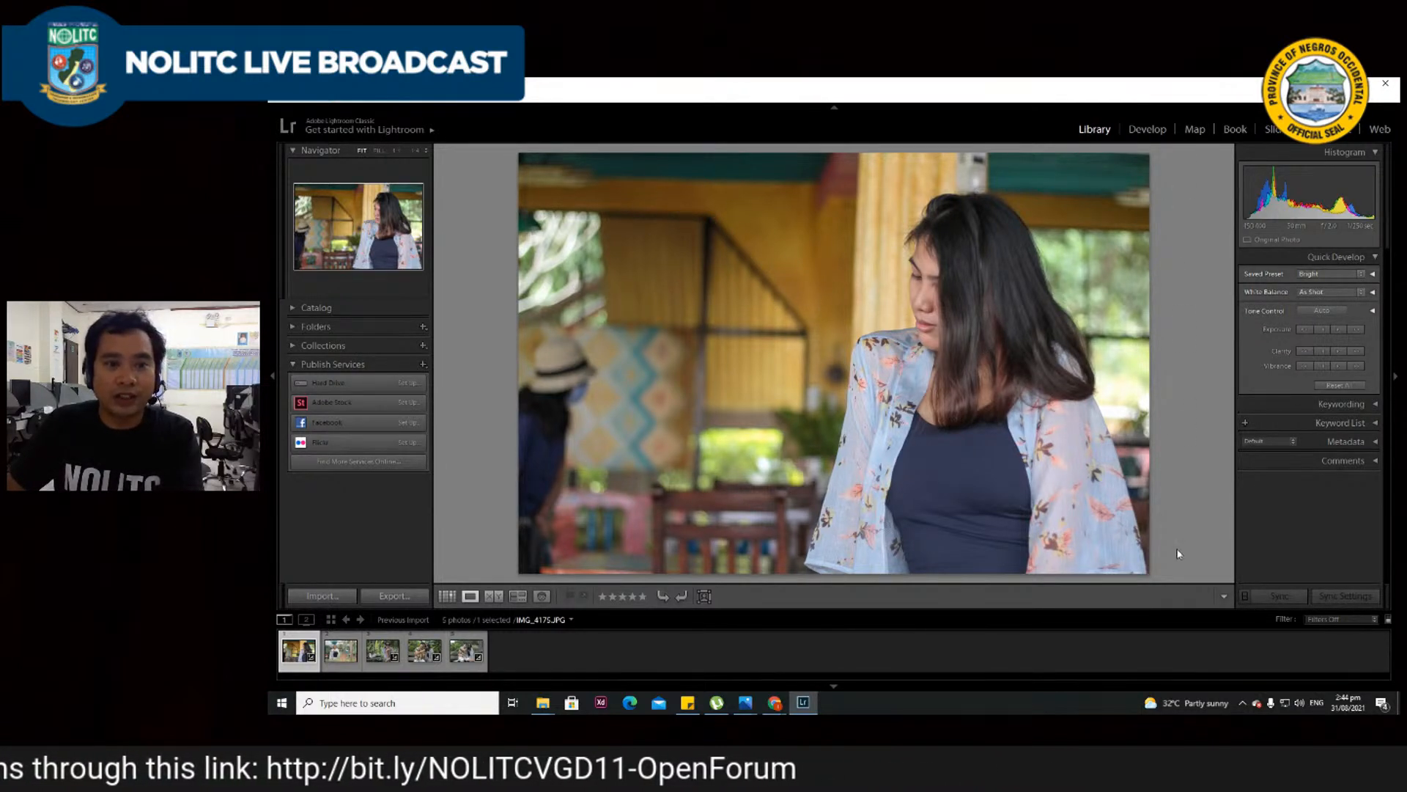
click(1355, 274)
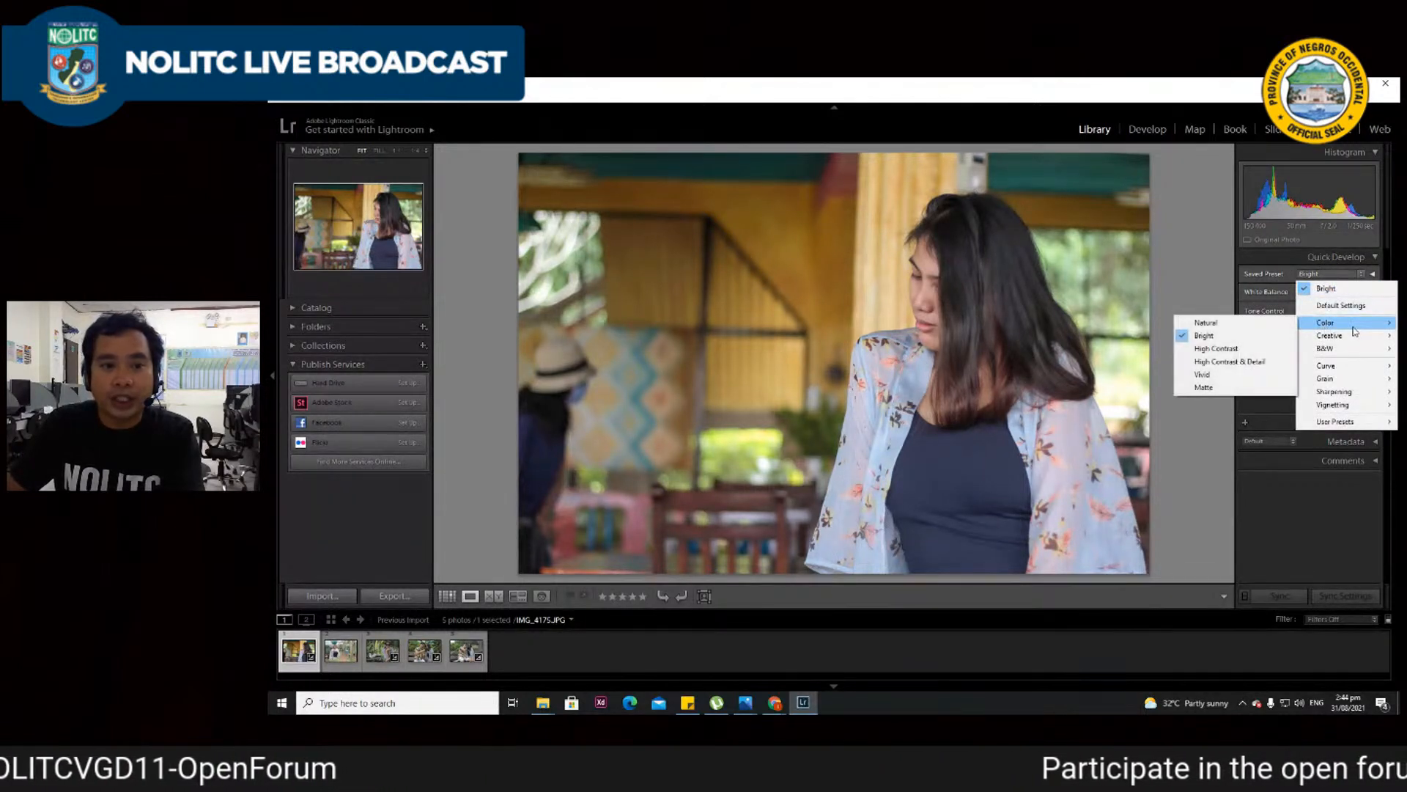
click(1219, 388)
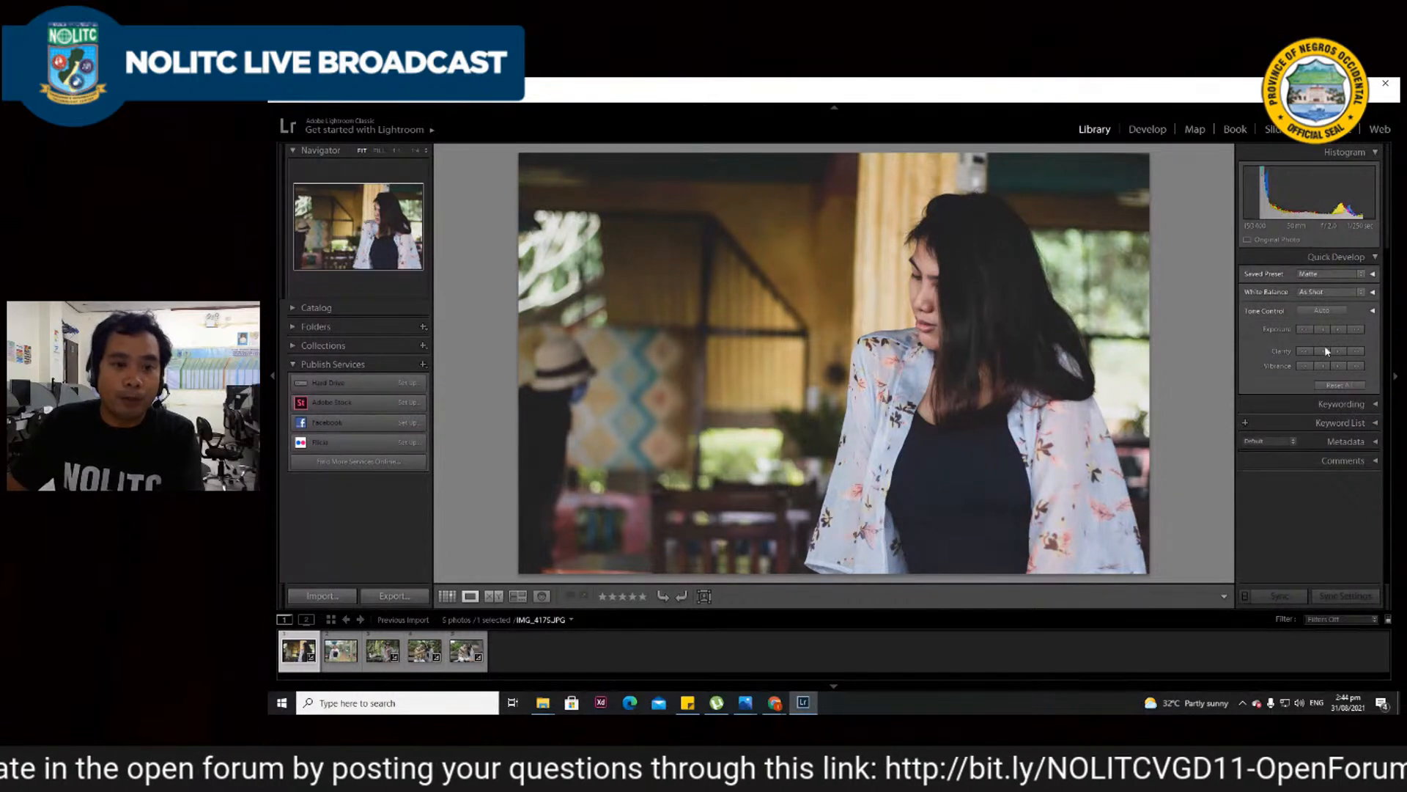
key(ctrl+z)
key(ctrl+z)
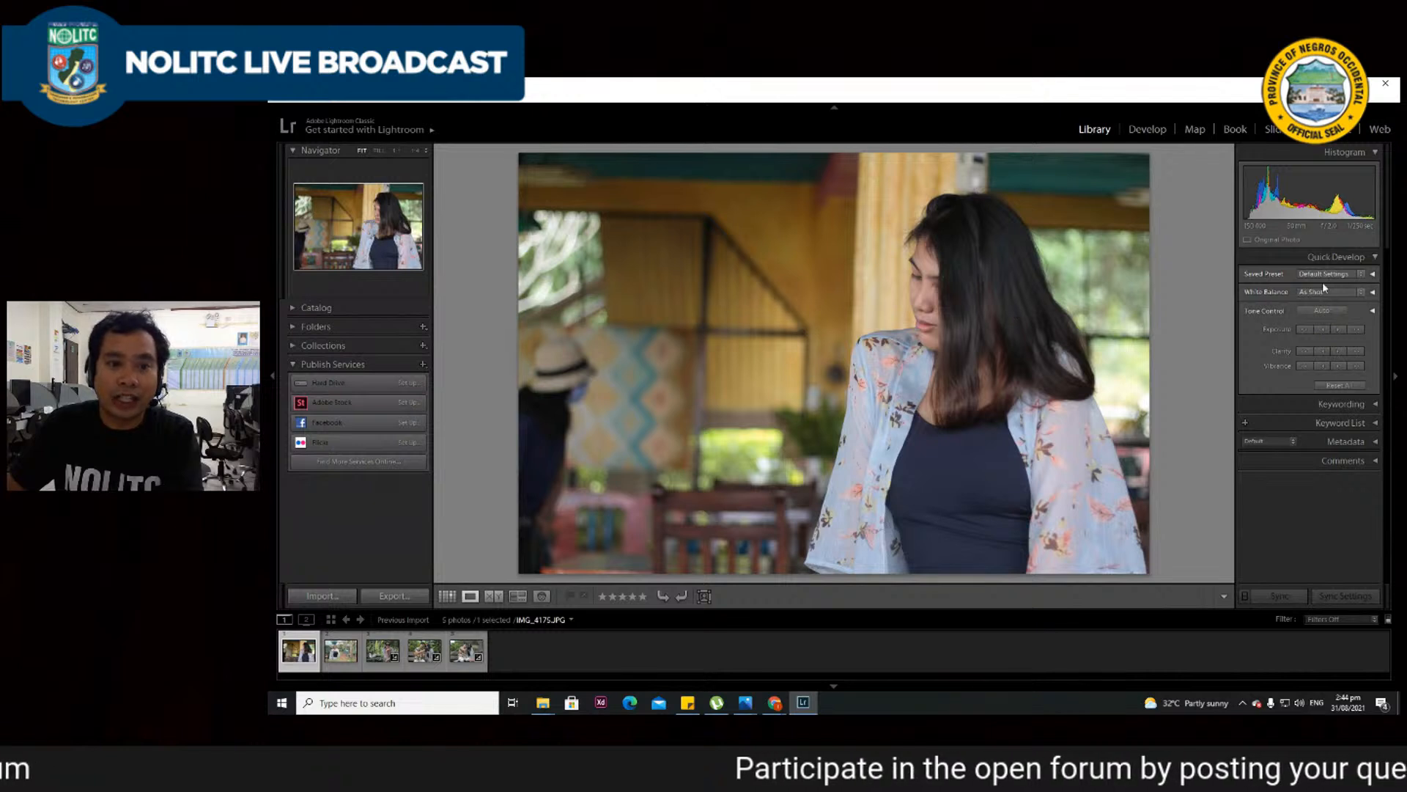
- Collapse Quick Develop and examine the file and capture details in the Metadata section for IMG_4175.JPG
click(1359, 258)
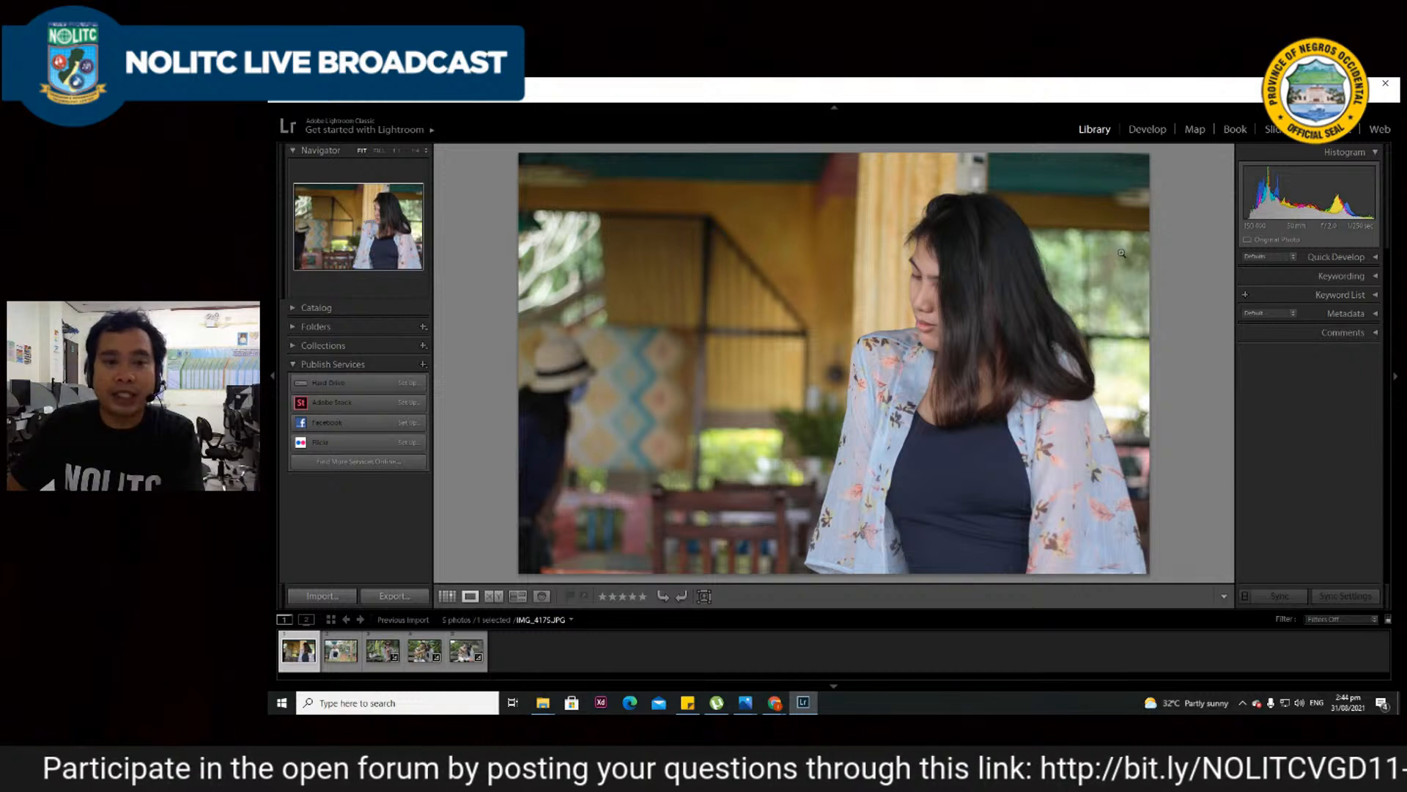
click(1369, 315)
scroll(1326, 406, down, 1)
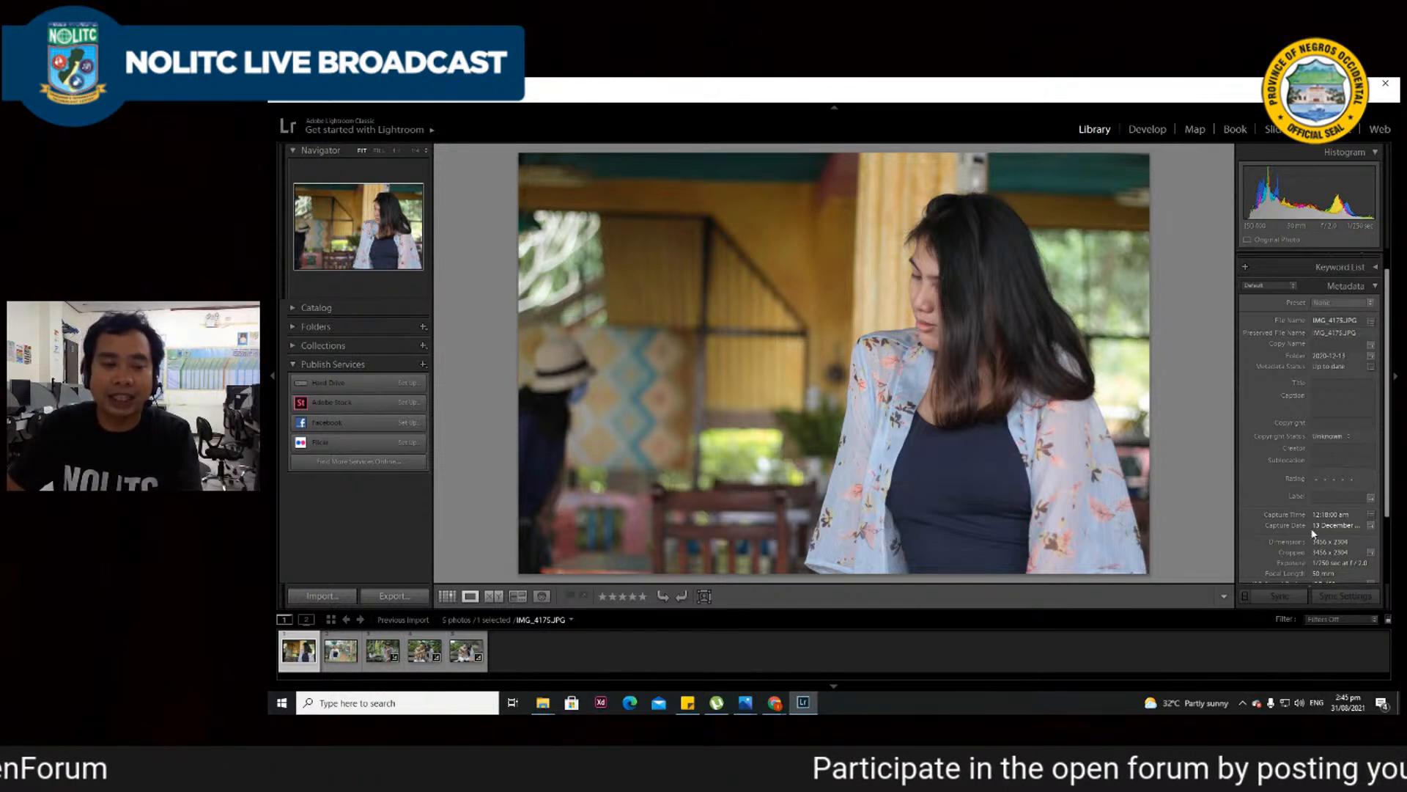
scroll(1277, 525, down, 1)
- Show the catalog photos that share the capture date of IMG_4175.JPG, and return to the Previous Import set
click(1364, 496)
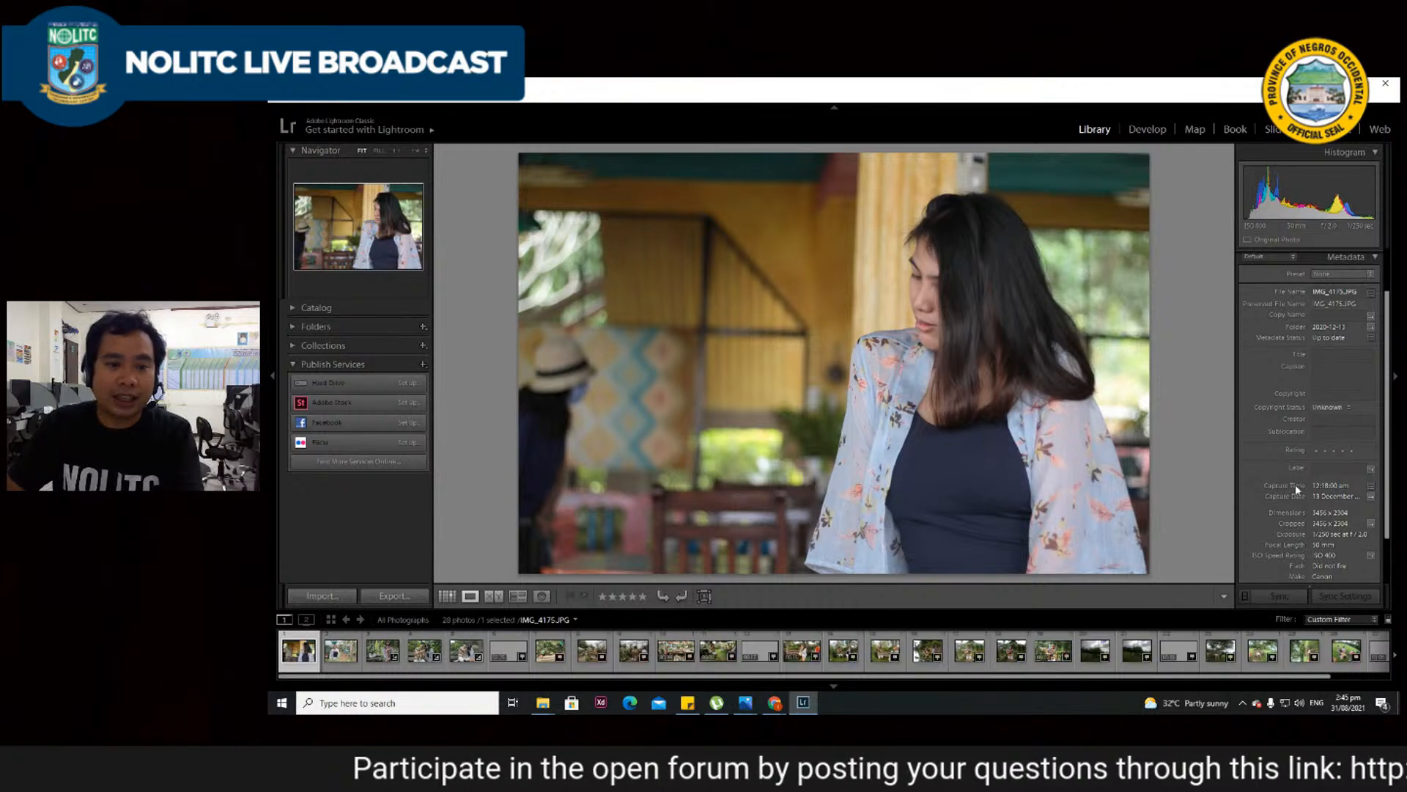
click(292, 307)
click(337, 358)
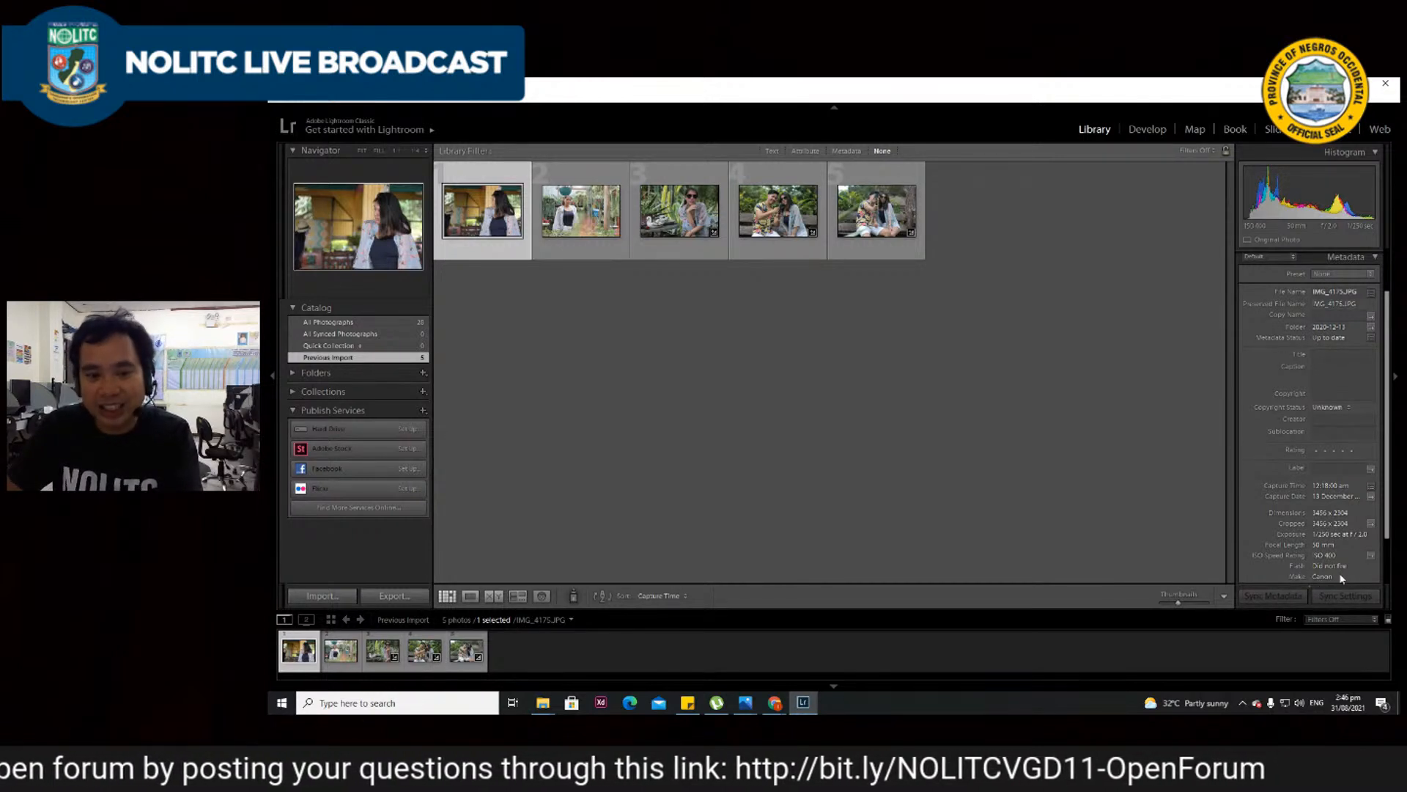
- Examine the exposure, ISO, camera and lens metadata of IMG_4175.JPG, and collapse the Metadata section
scroll(1318, 485, down, 2)
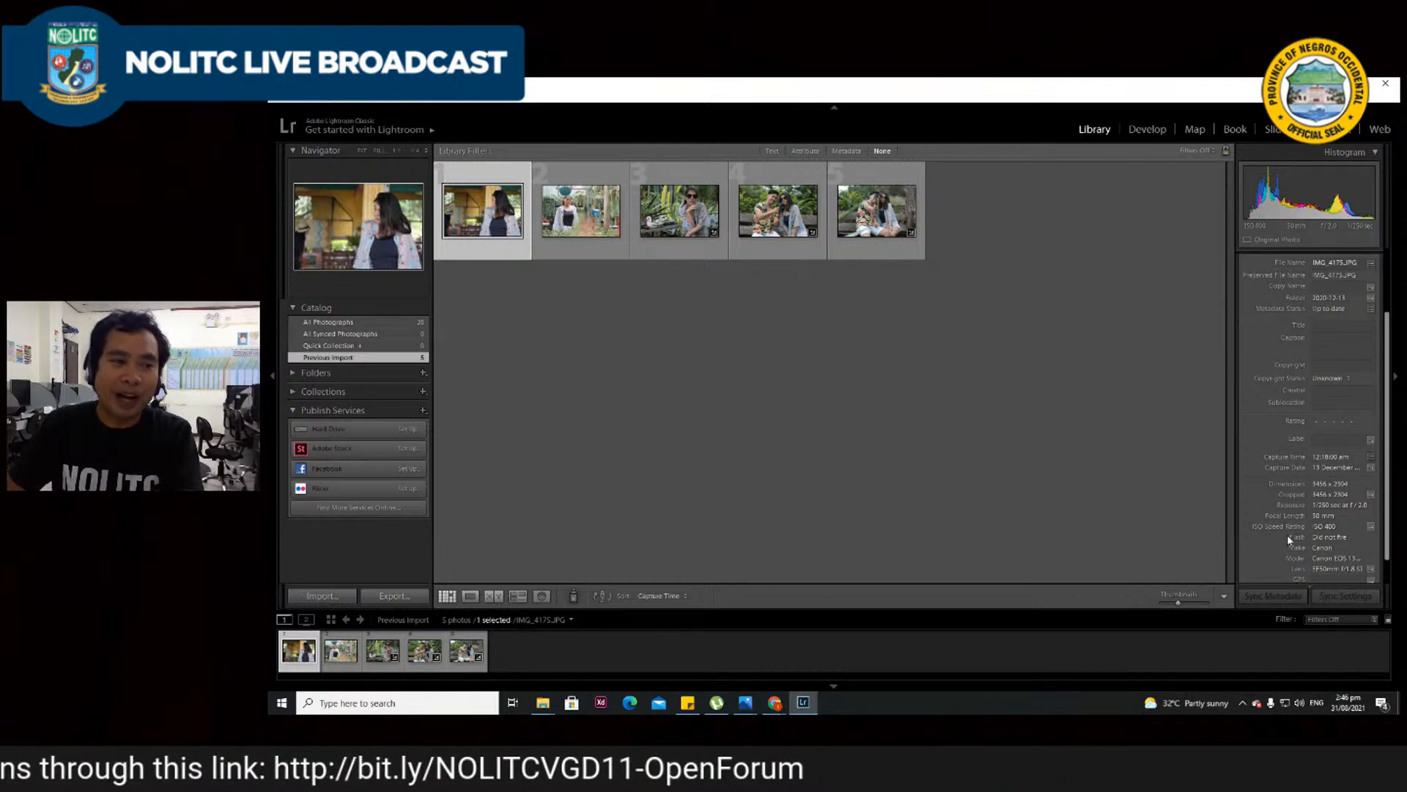
scroll(1298, 467, up, 3)
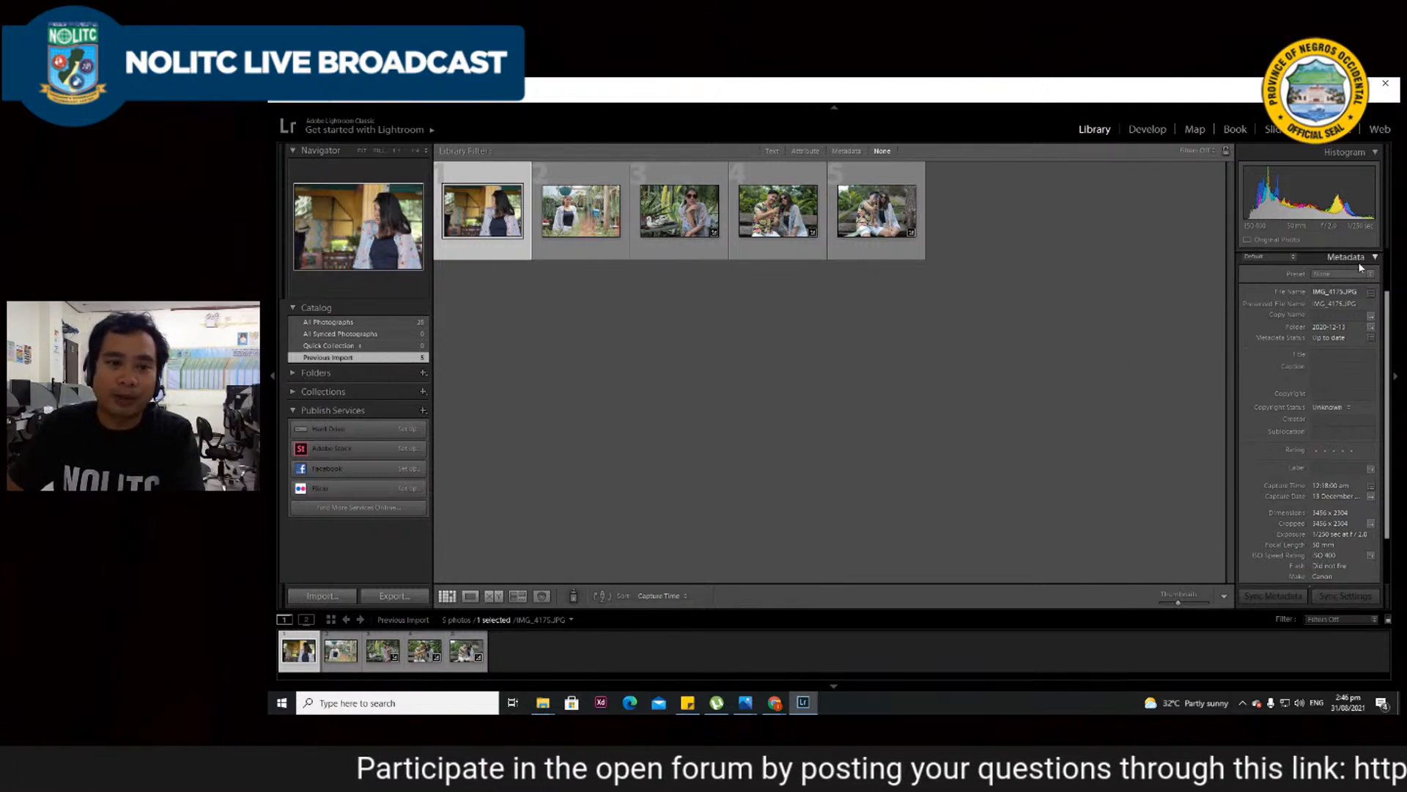
scroll(1379, 257, down, 1)
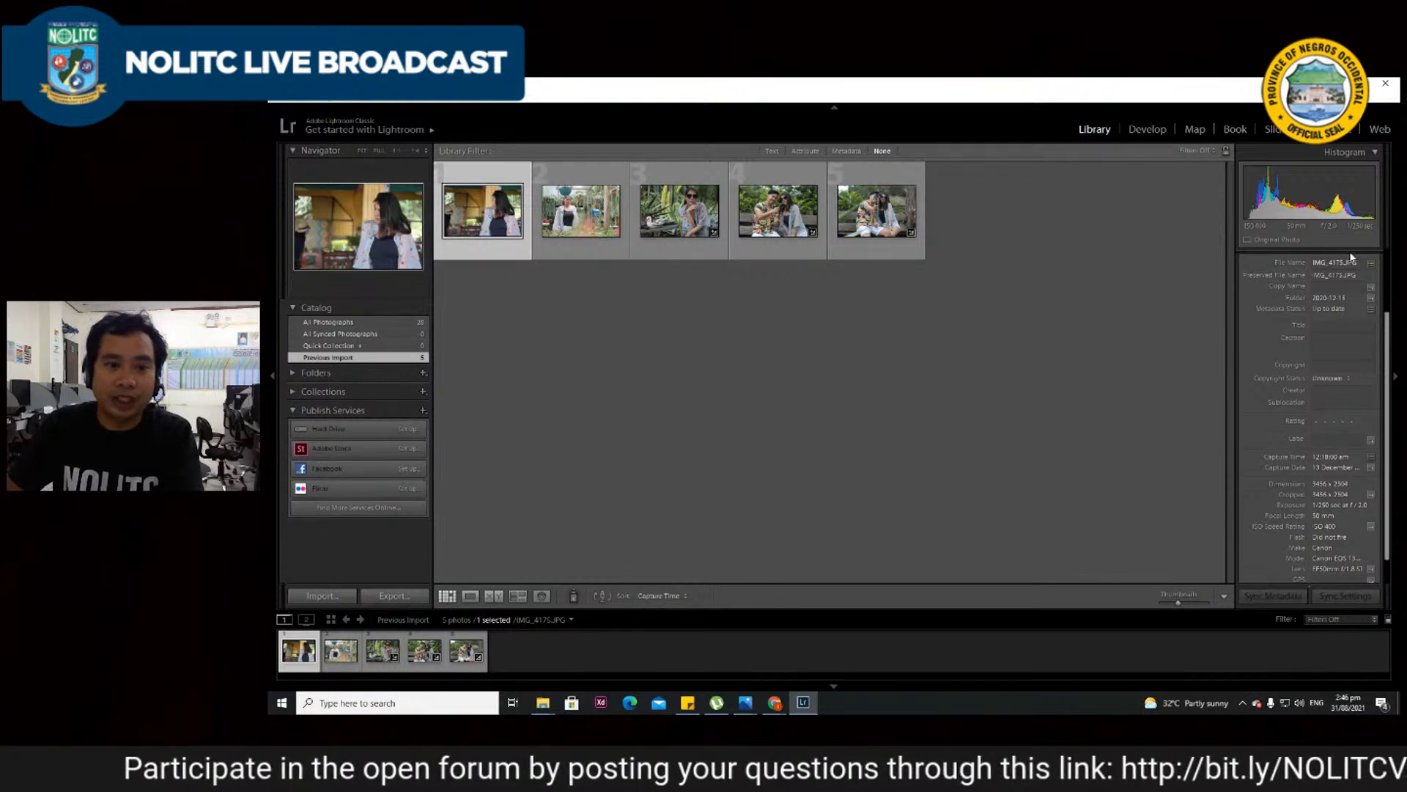
scroll(1353, 250, up, 1)
click(1349, 313)
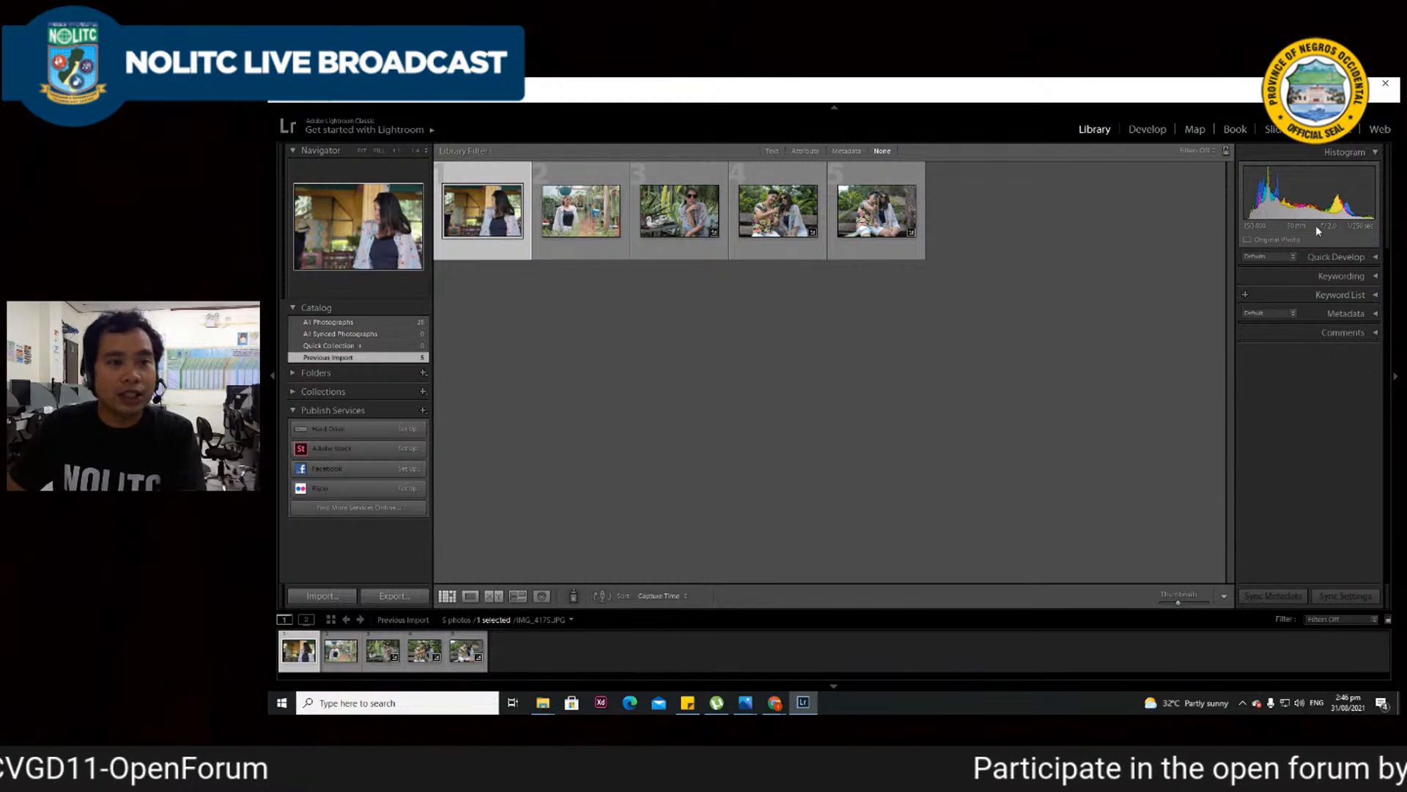
- Open IMG_4175.JPG in the Develop module, and collapse the Presets and Snapshots sections after reviewing the preset groups
click(1146, 129)
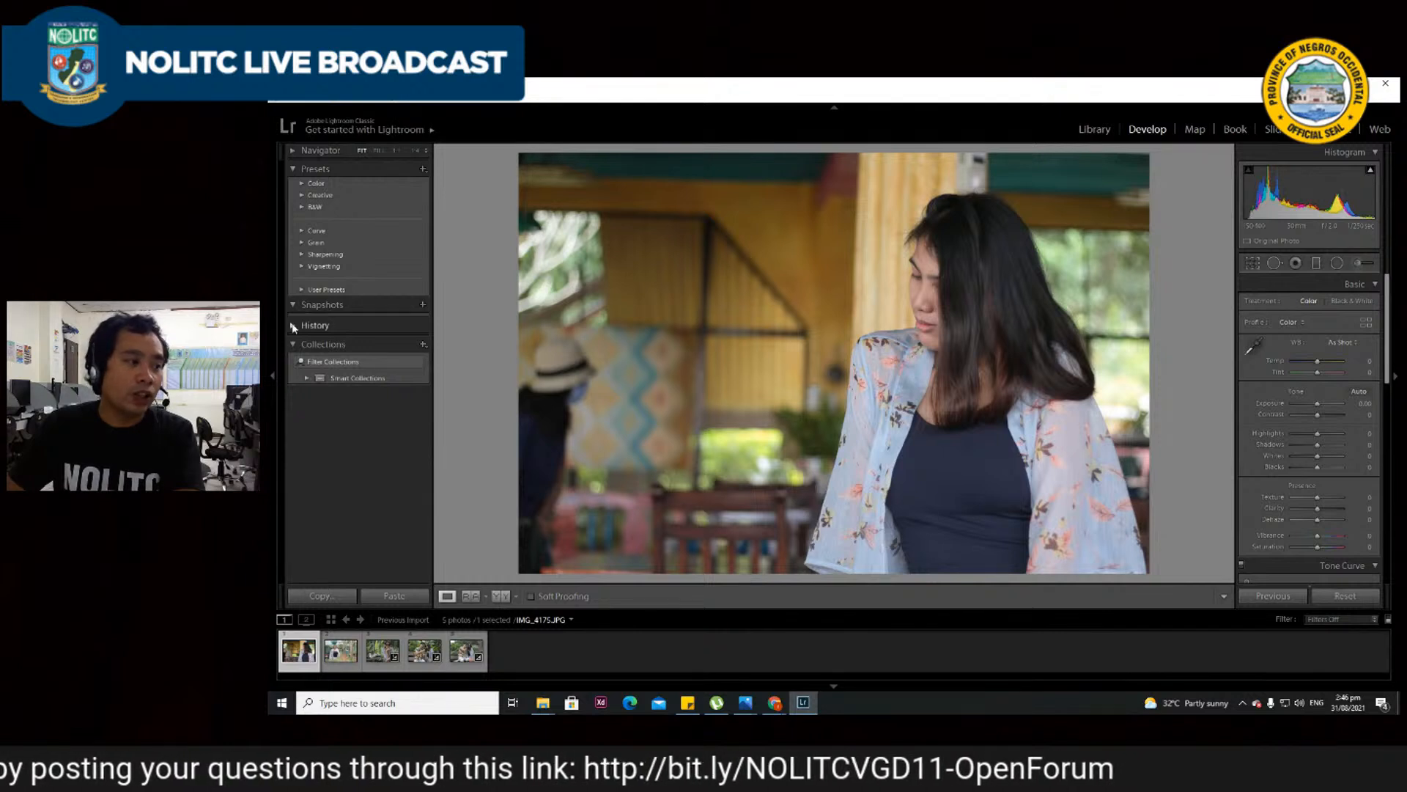
click(296, 170)
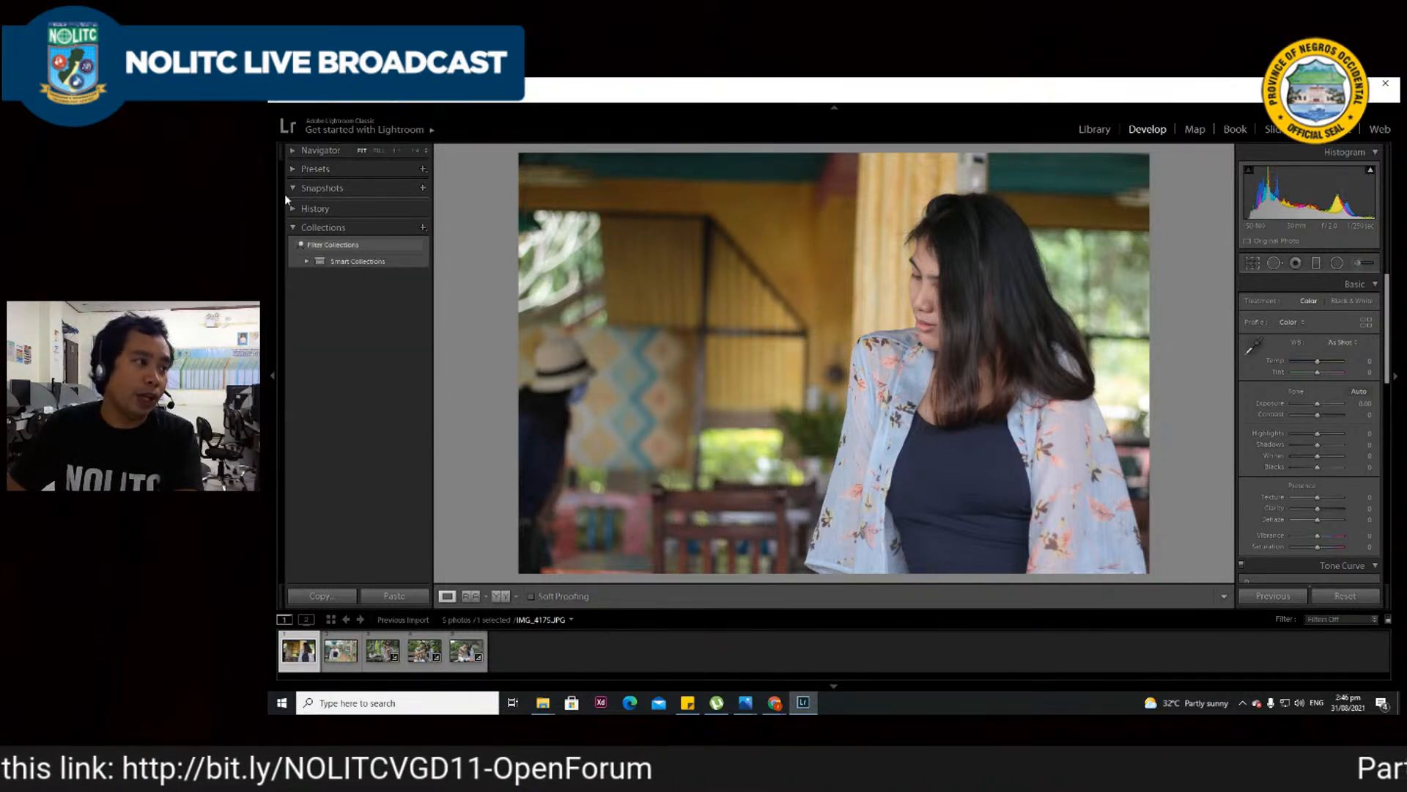
click(291, 187)
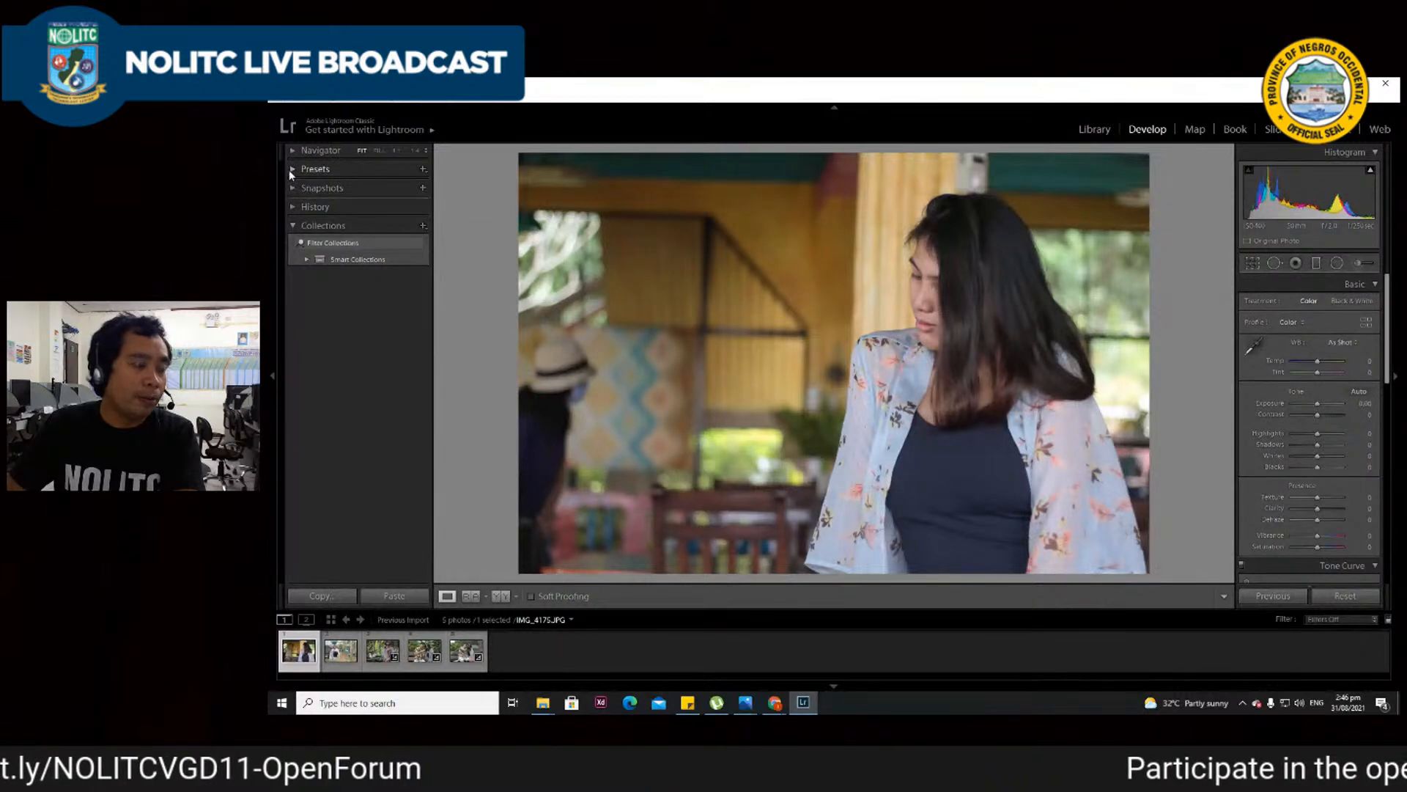
click(293, 170)
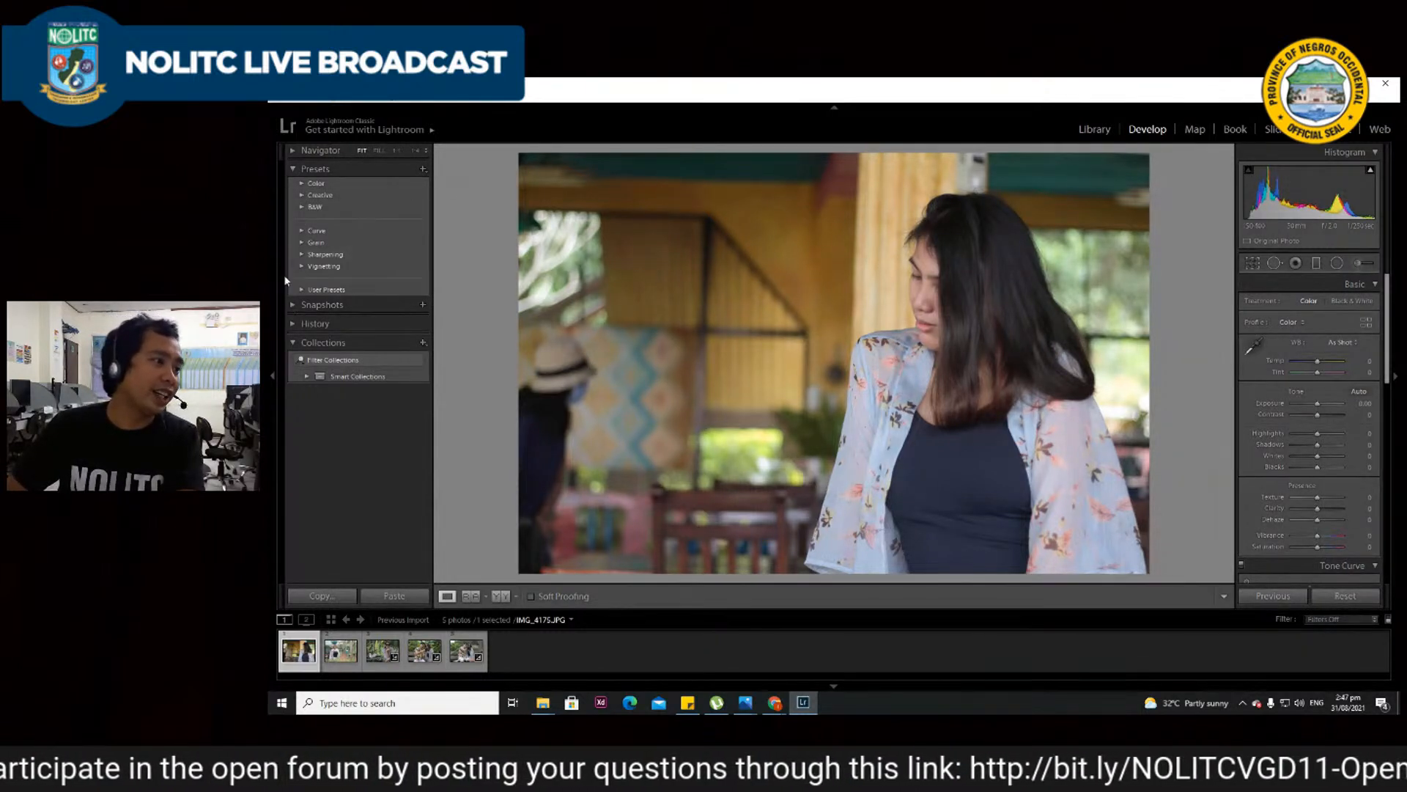
click(300, 169)
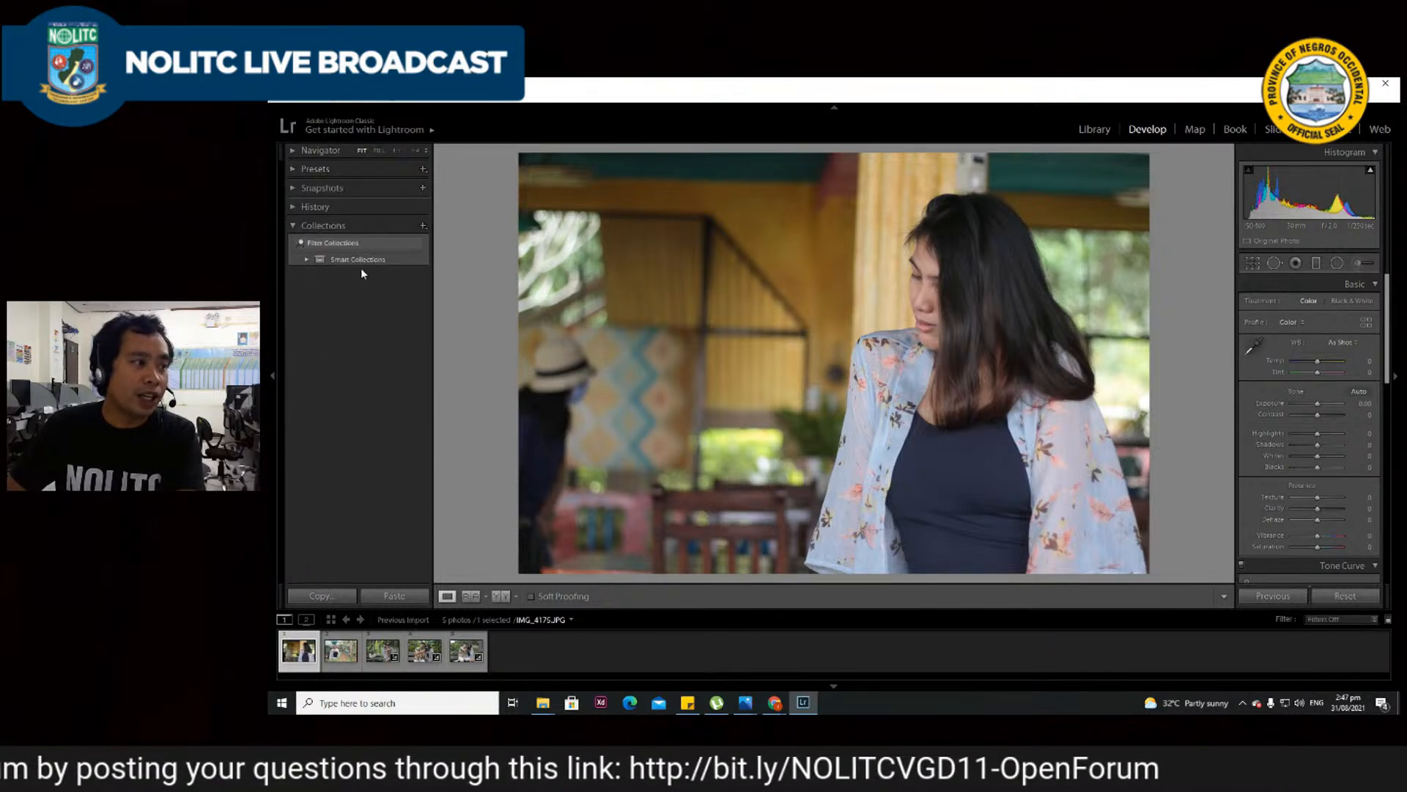
- Expand History, raise Exposure to about +2.00, and compare the Exposure entry with the Reset Settings state
click(293, 206)
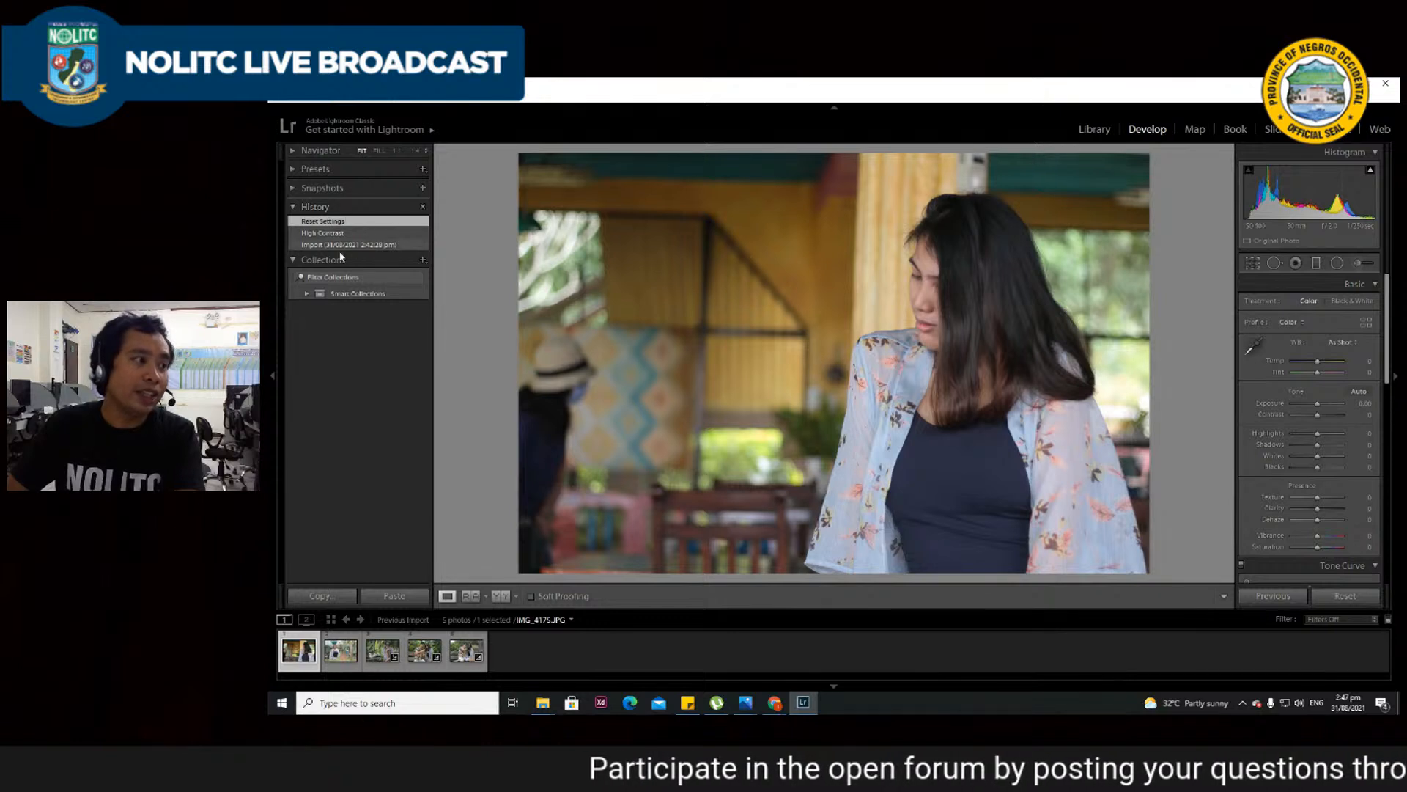
drag(1317, 403, 1327, 403)
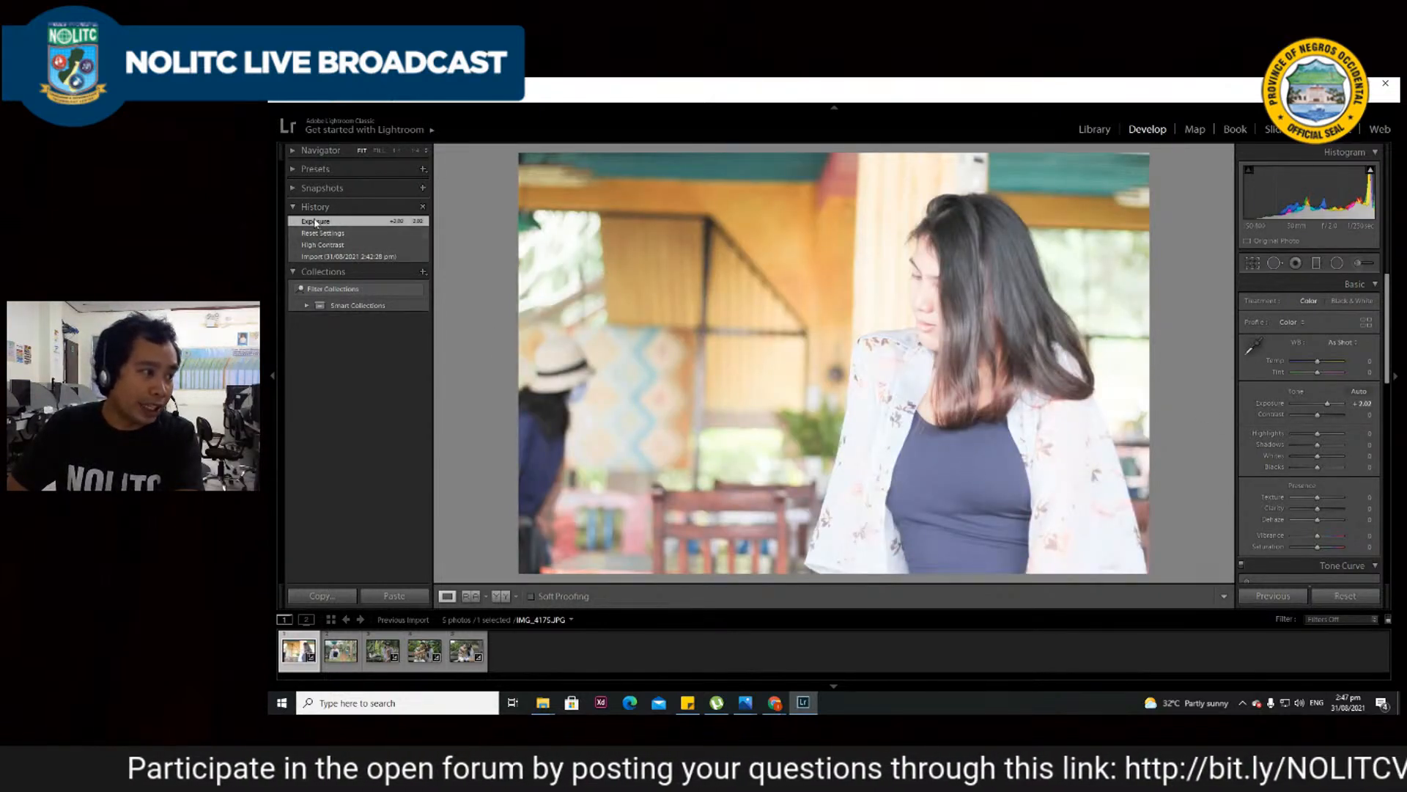
click(322, 232)
click(320, 221)
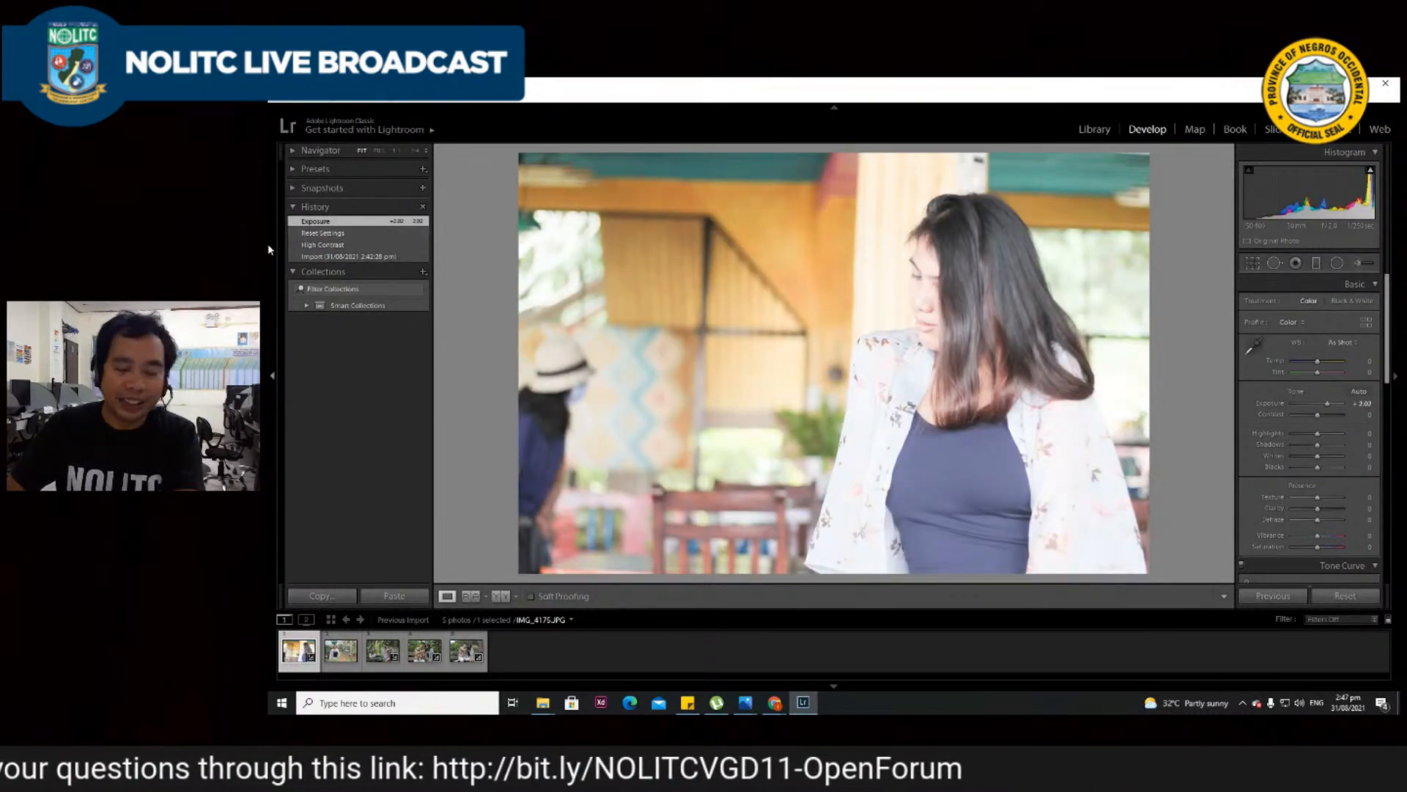
- Try to remove the Exposure entry from History, undo back to the Reset Settings state, and collapse History
key(Delete)
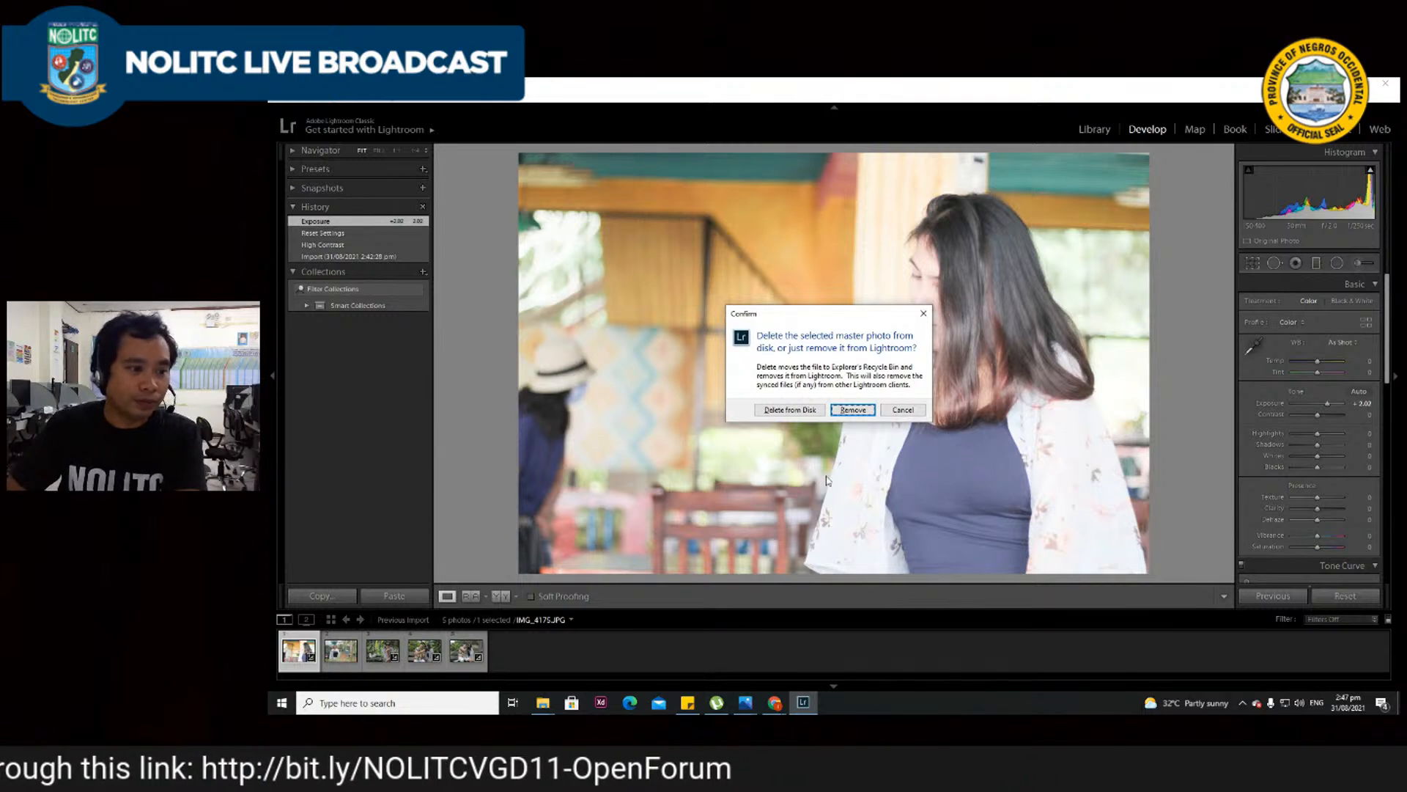
click(907, 412)
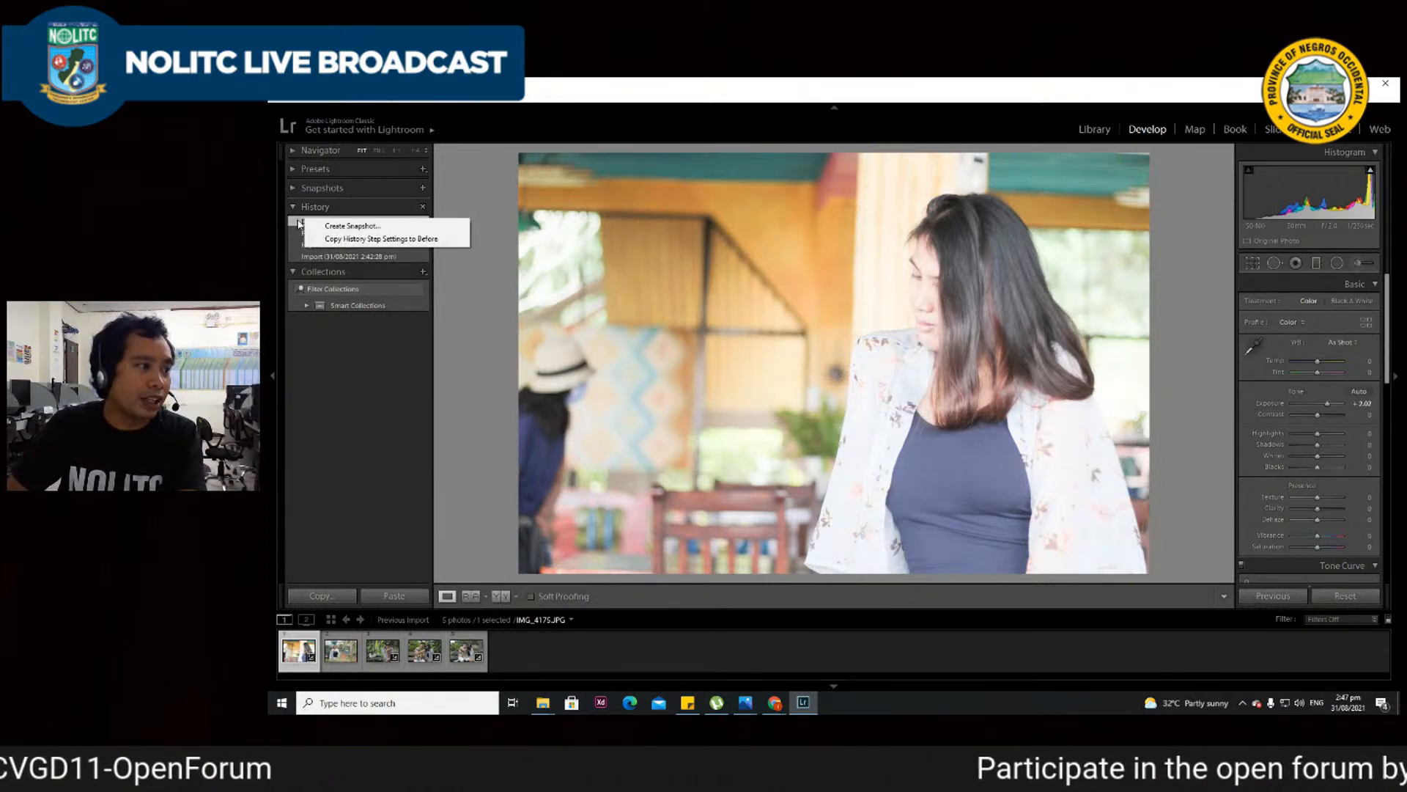
click(376, 242)
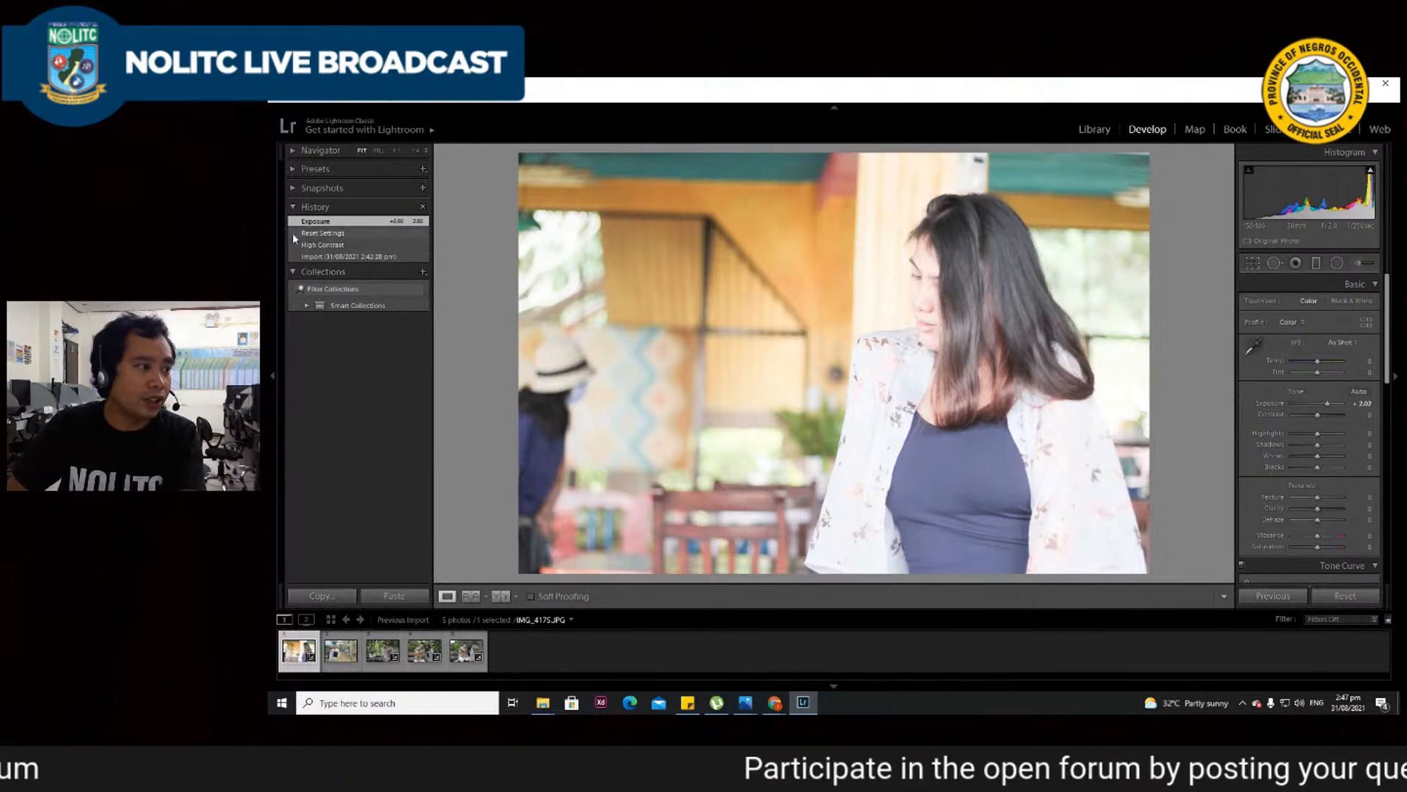
key(ctrl+z)
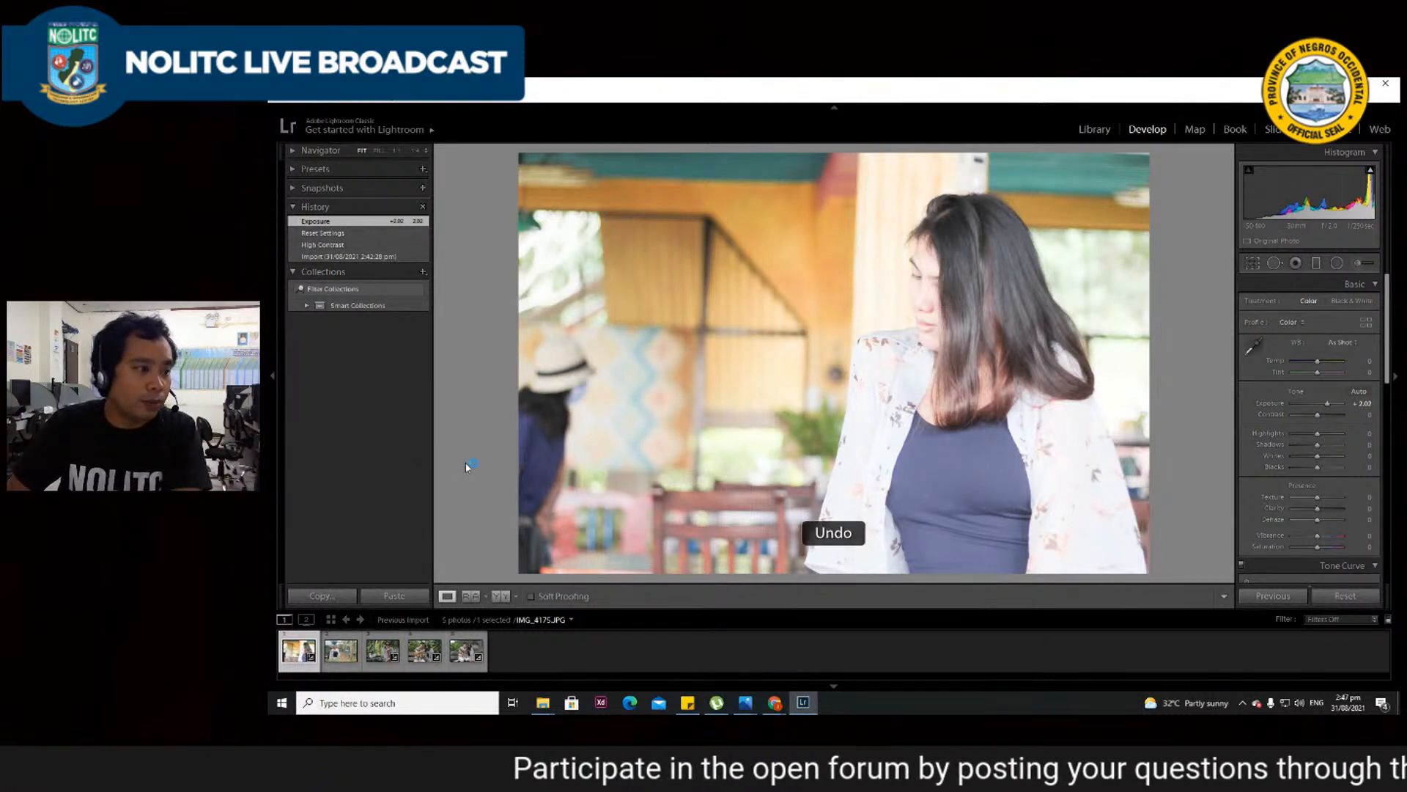
key(ctrl+z)
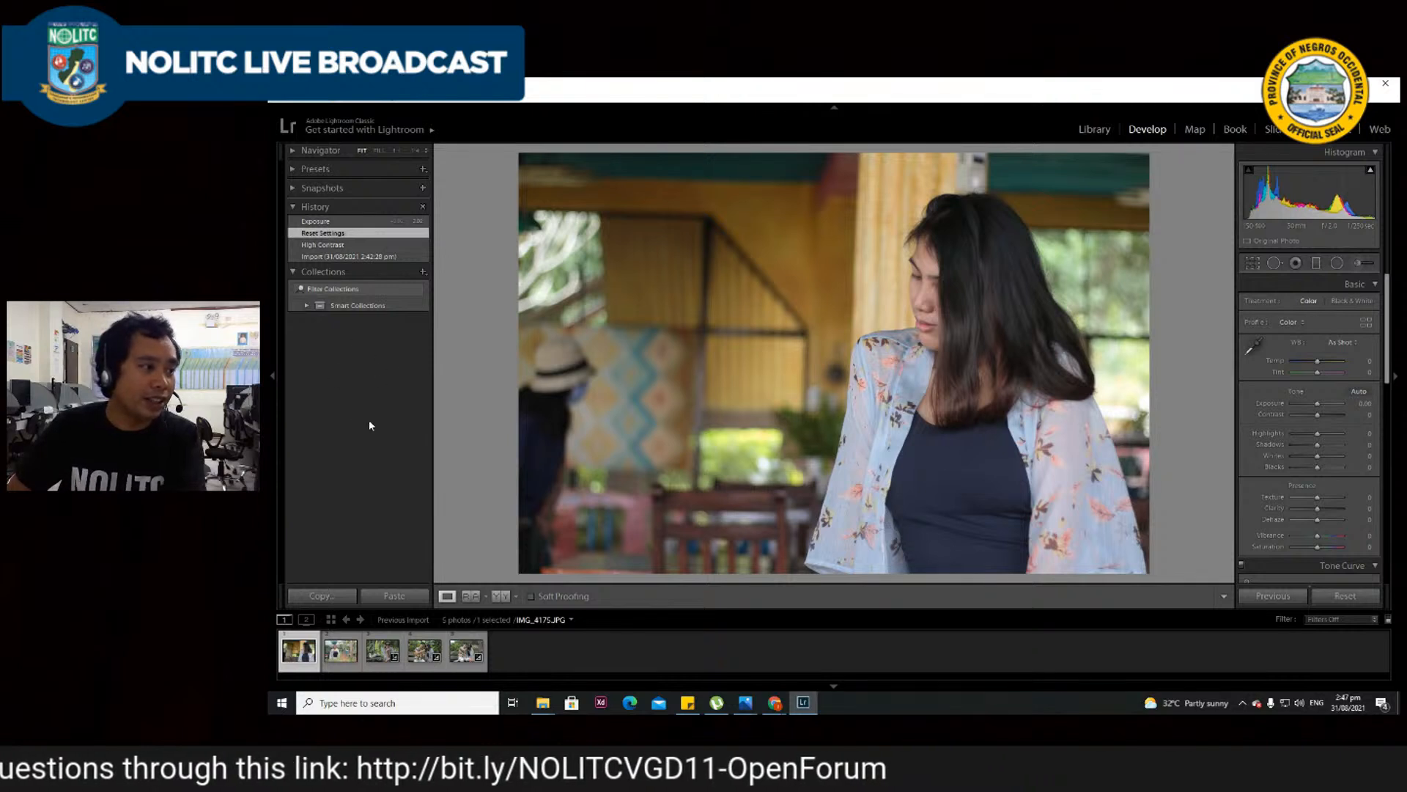
click(312, 207)
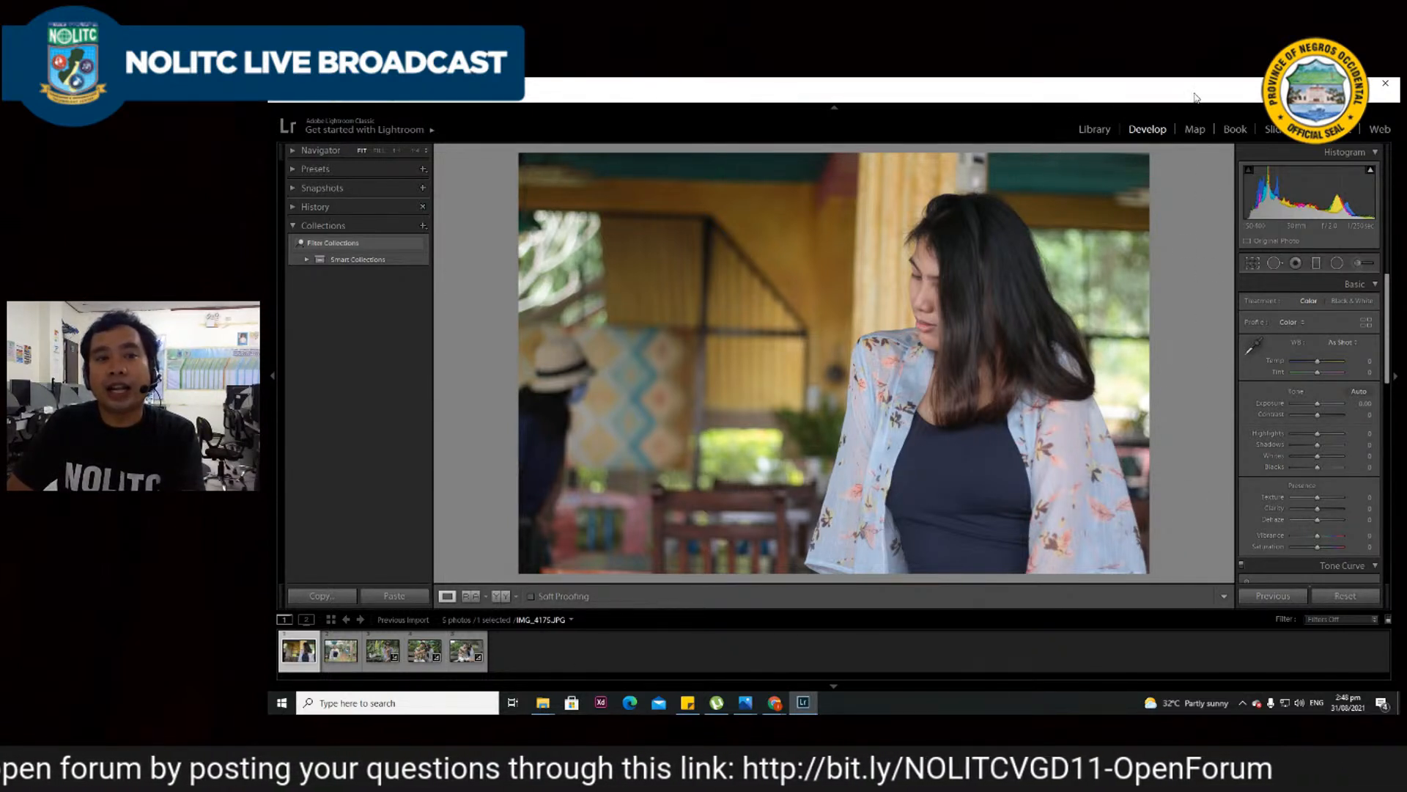
- Collapse the Basic, Tone Curve, HSL/Color and Calibration sections, and expand only Basic again
click(1374, 285)
click(1354, 303)
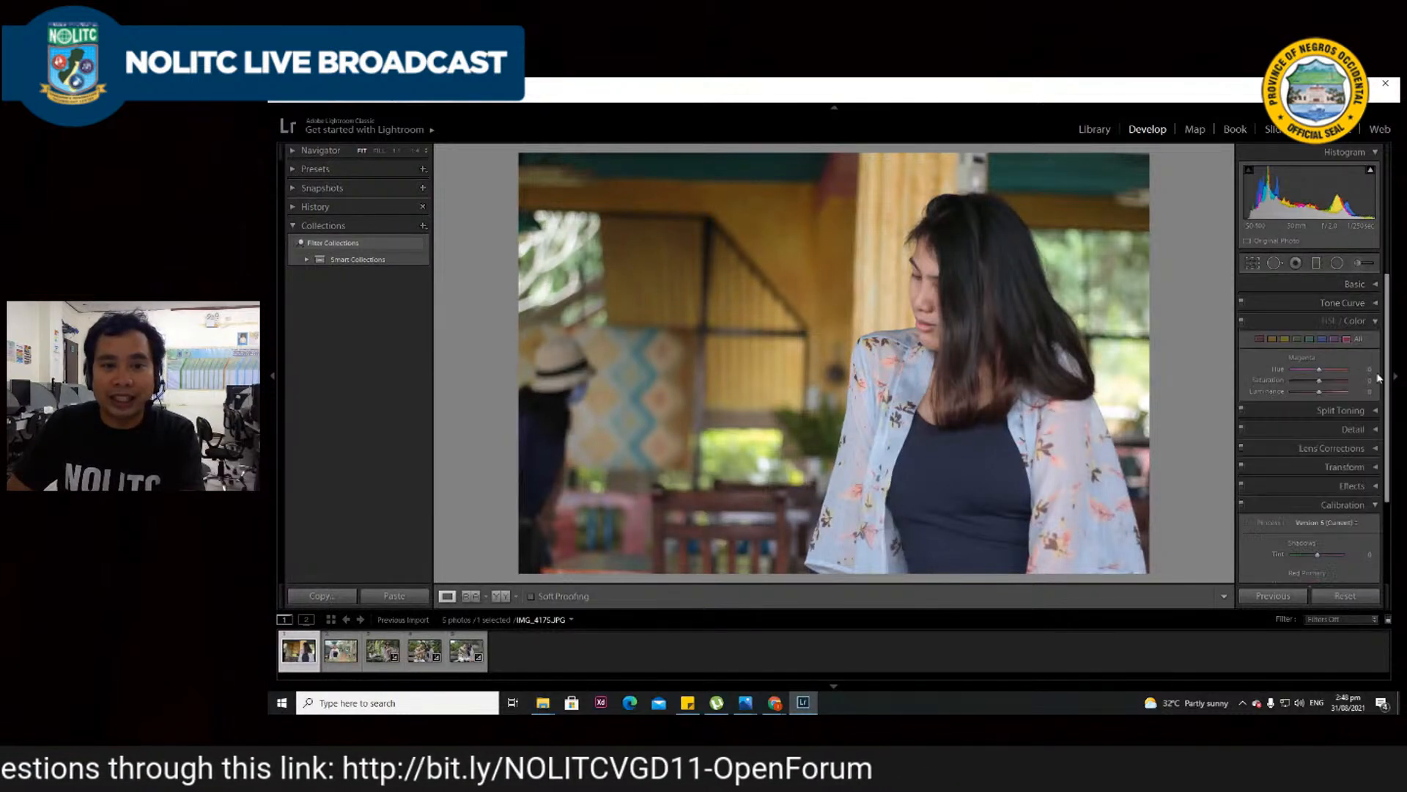
click(1370, 325)
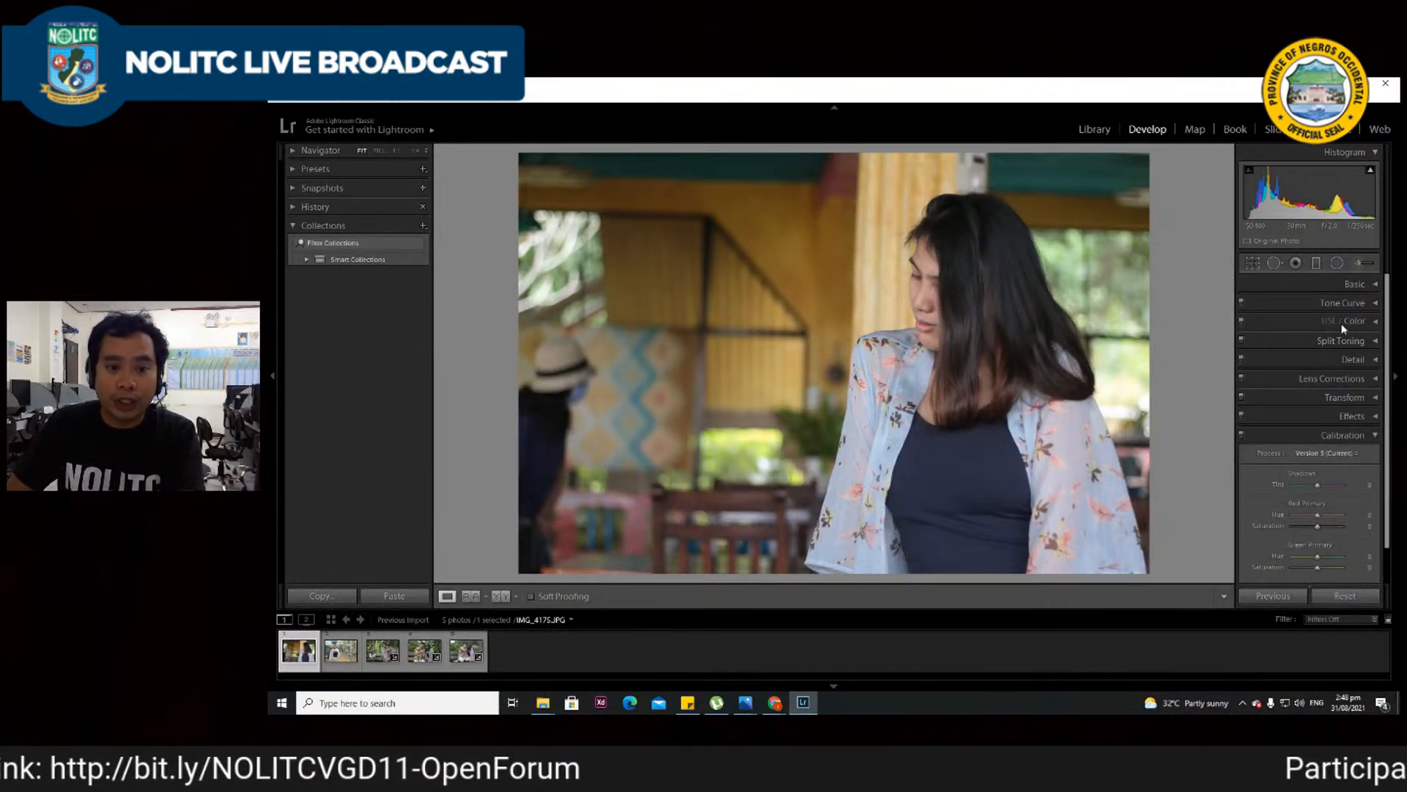
click(1319, 437)
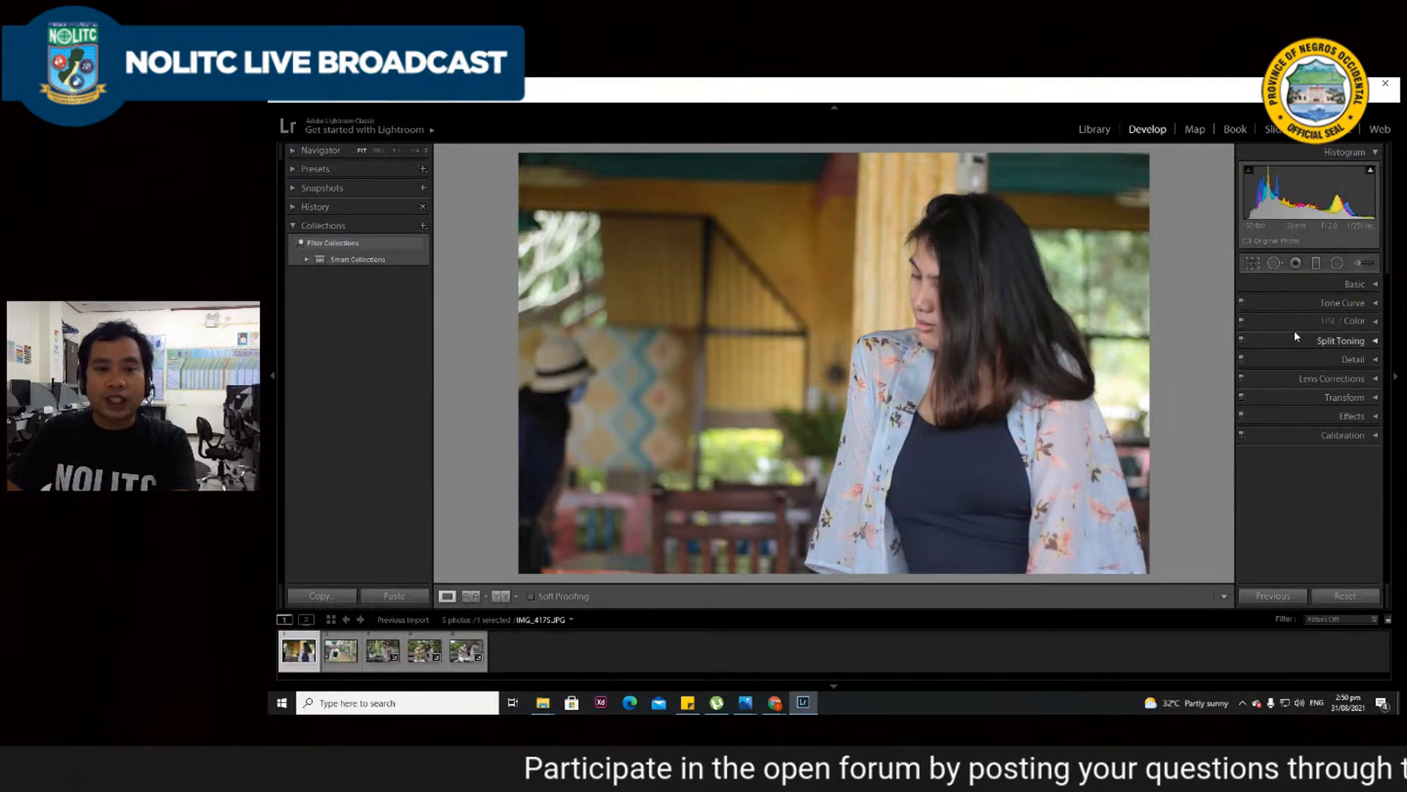
click(1373, 286)
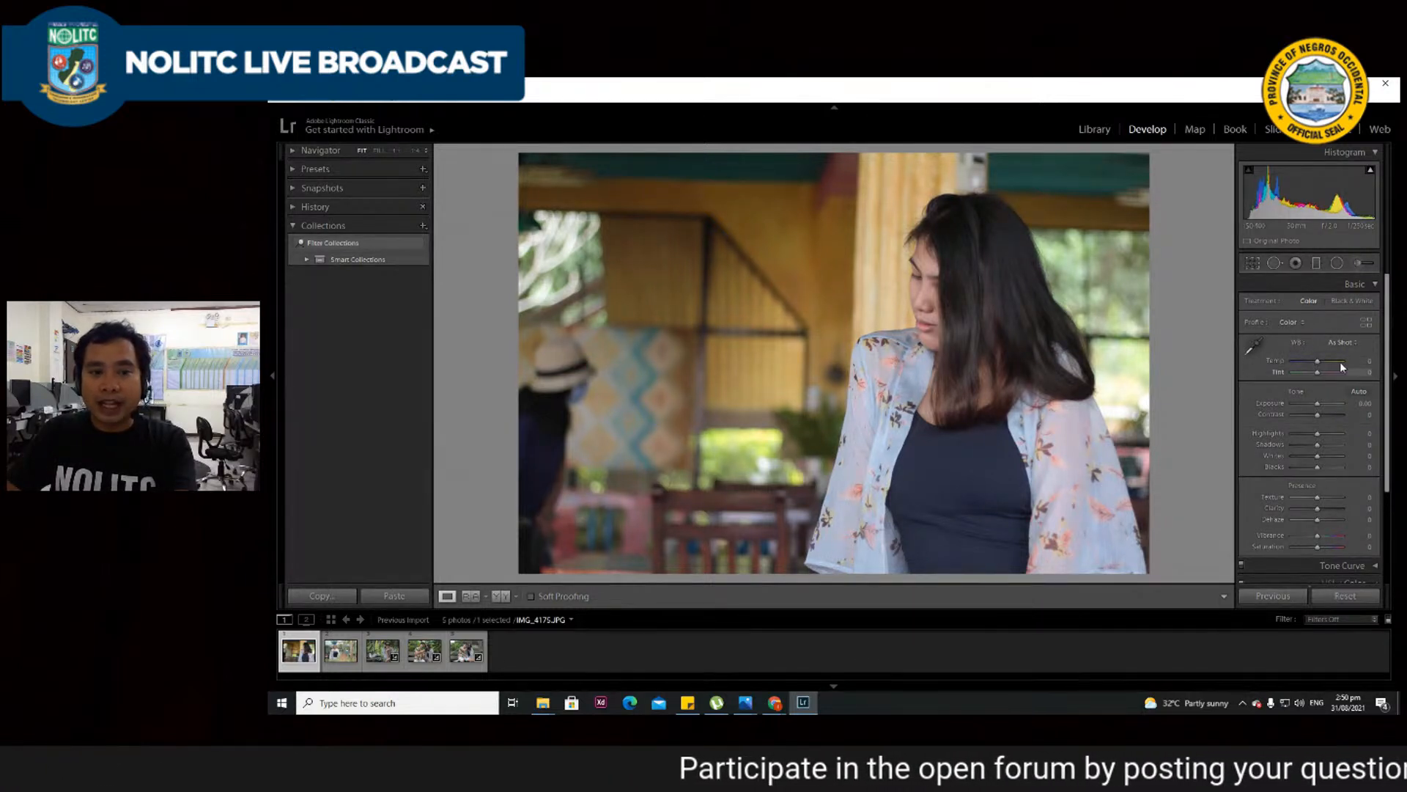
- Sample the pale yellow pillar beside the woman's face with the White Balance Selector, and undo the change
click(1254, 342)
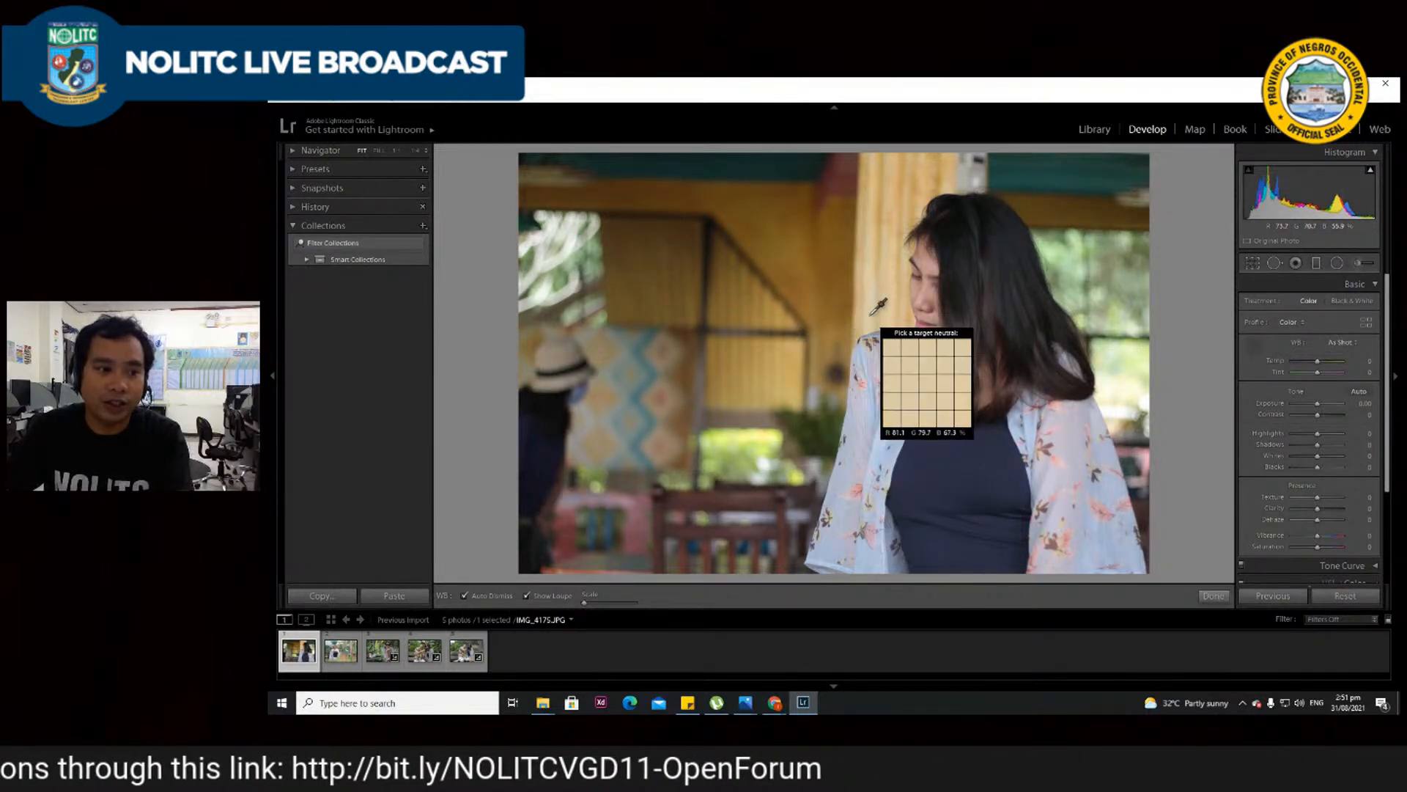
key(Escape)
click(880, 301)
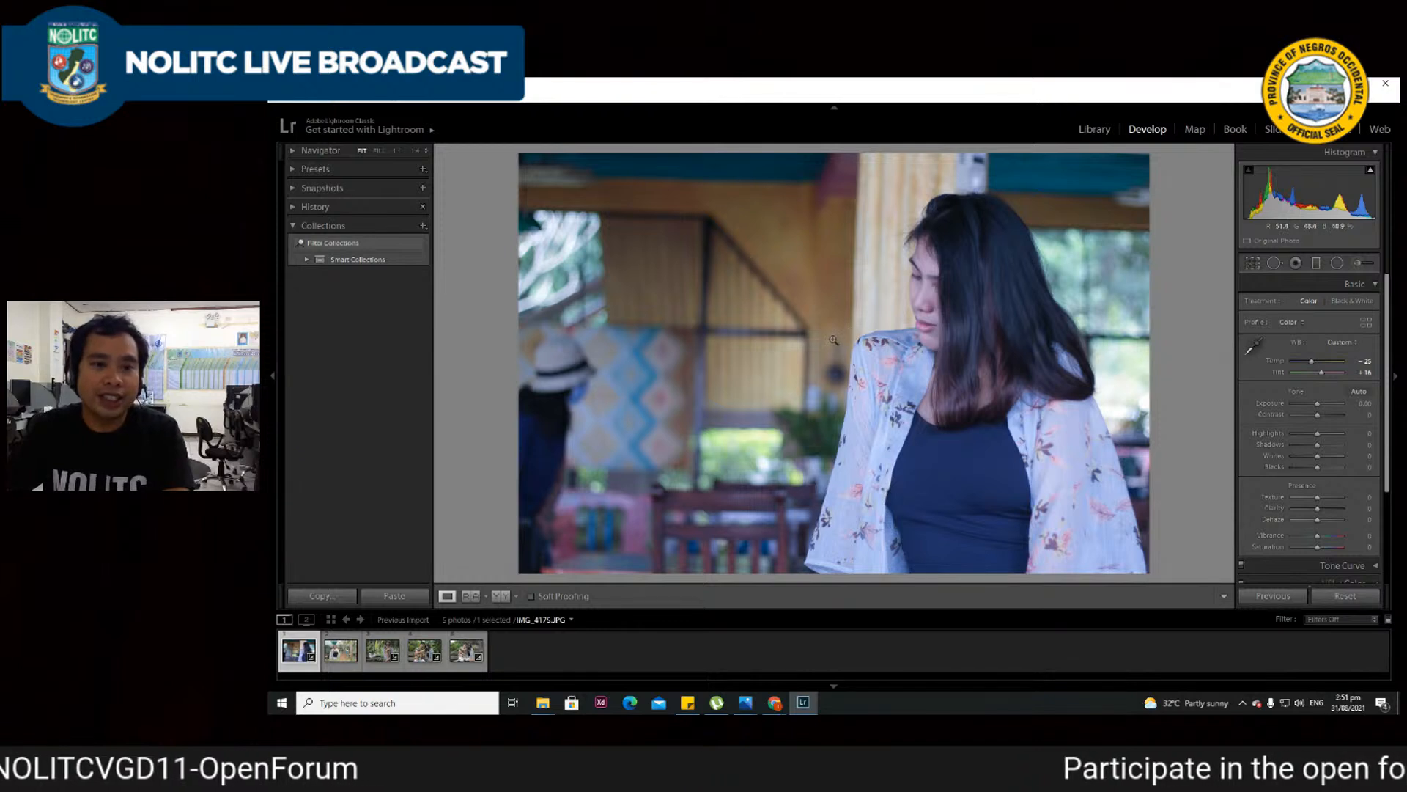
key(ctrl+z)
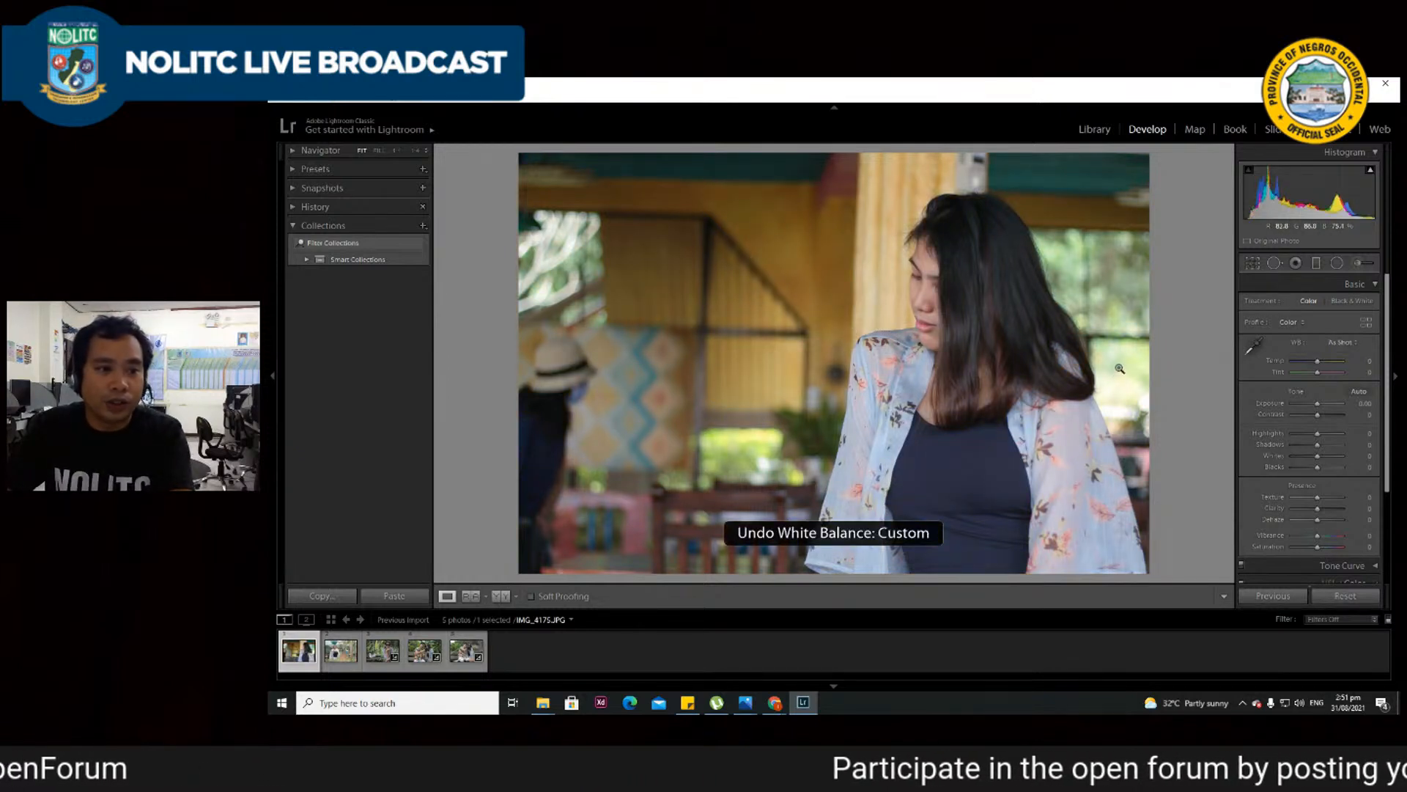
- Sample the green background beside the woman's hair with the White Balance Selector, and undo the change
click(1254, 345)
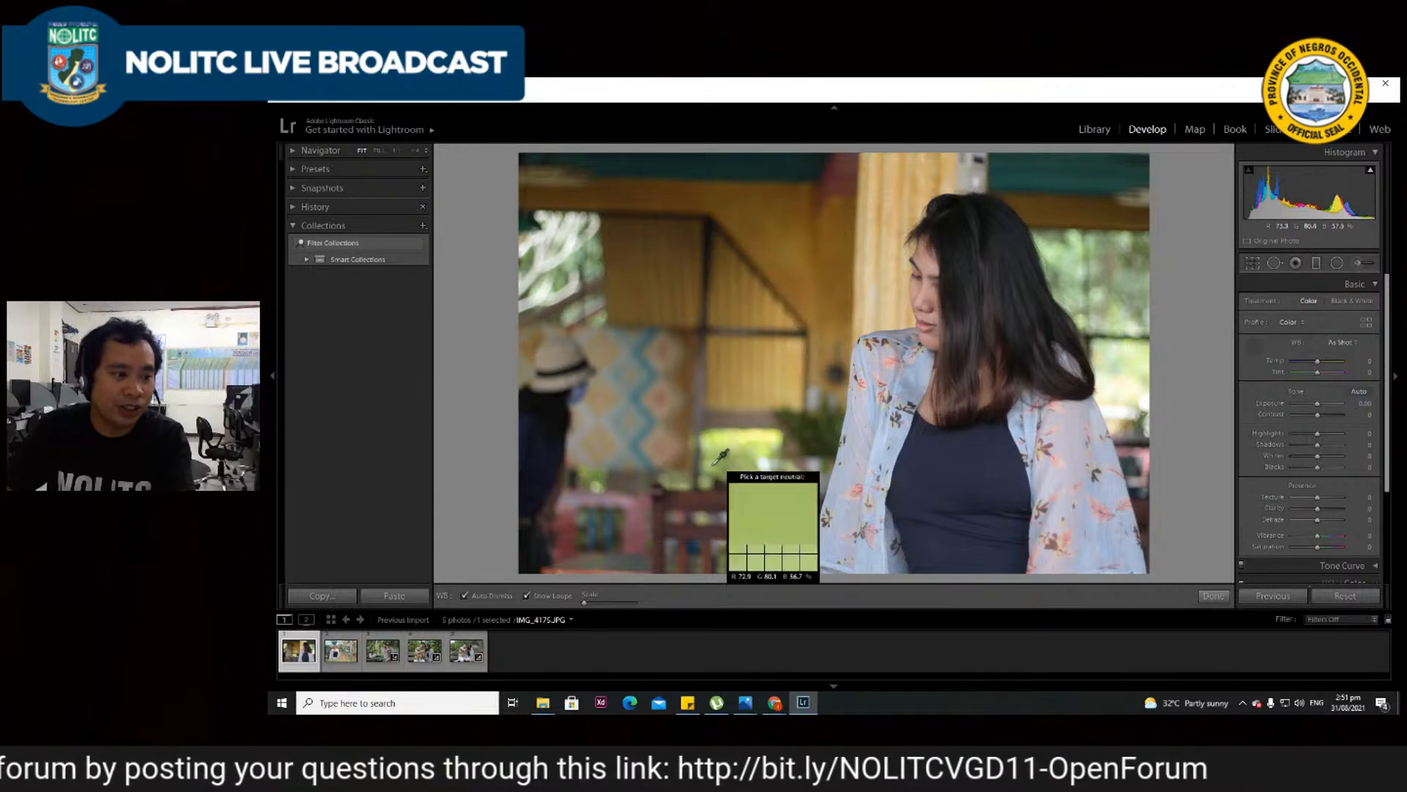
click(1102, 383)
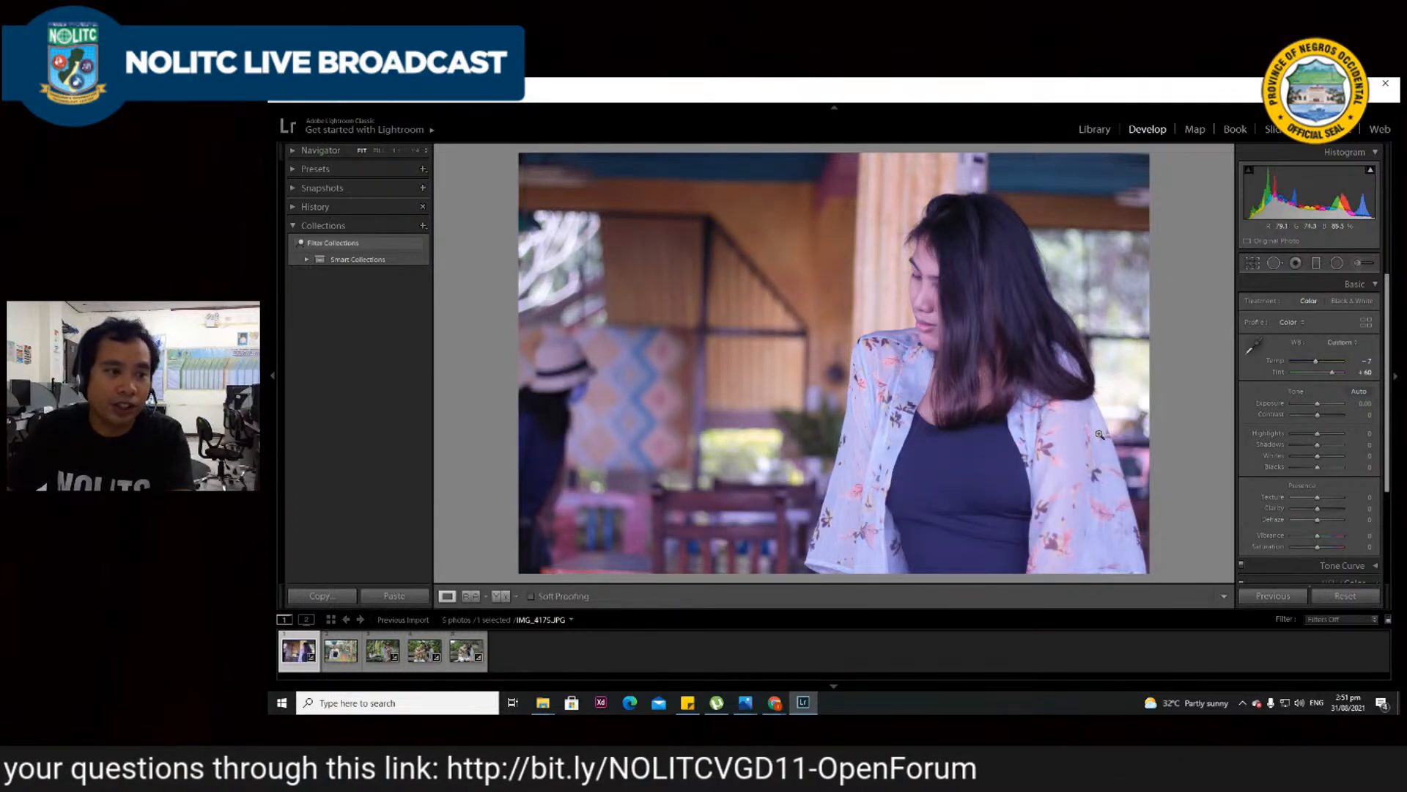
key(ctrl+z)
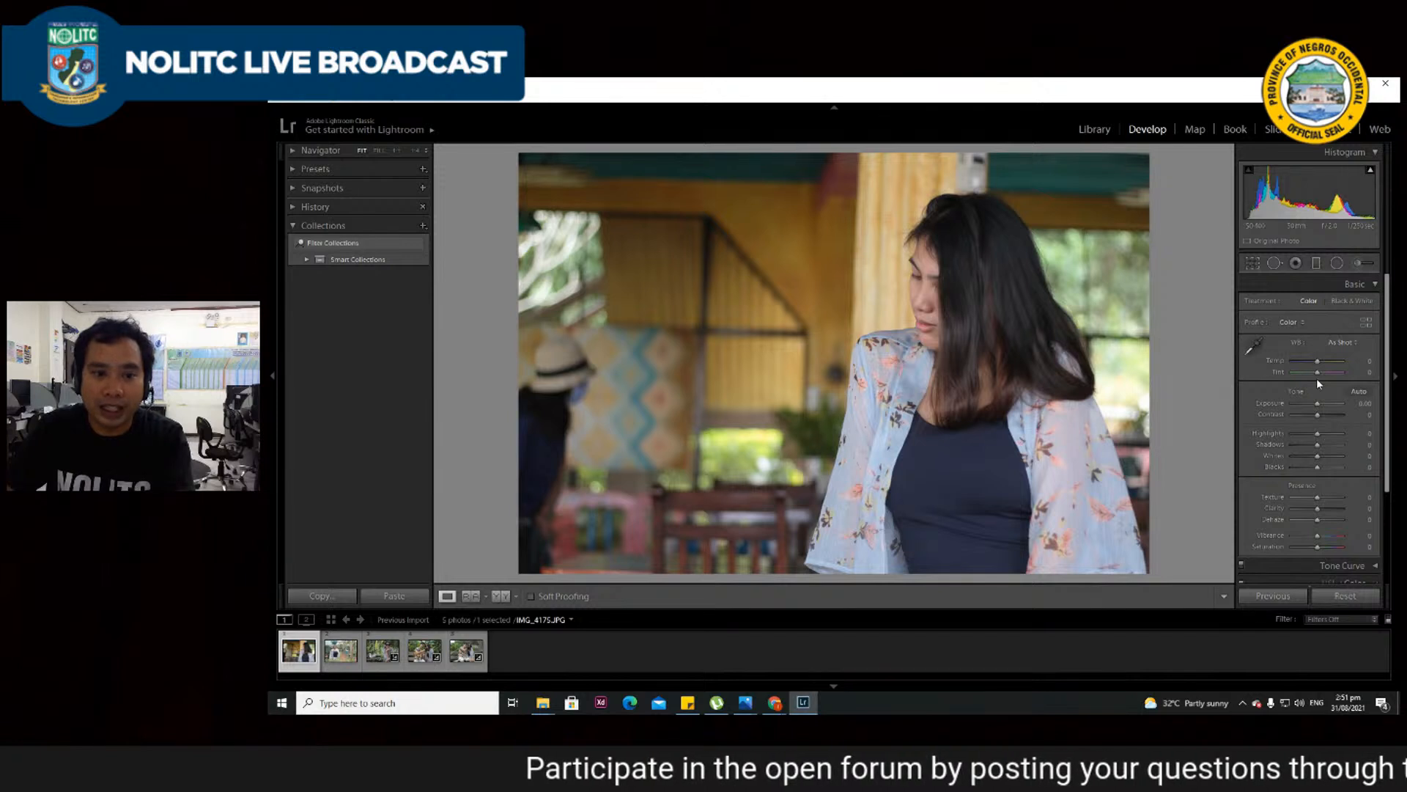
- Try the Temp slider by cooling the photo to about -43 and then warming it, and undo the last change
drag(1318, 365, 1315, 364)
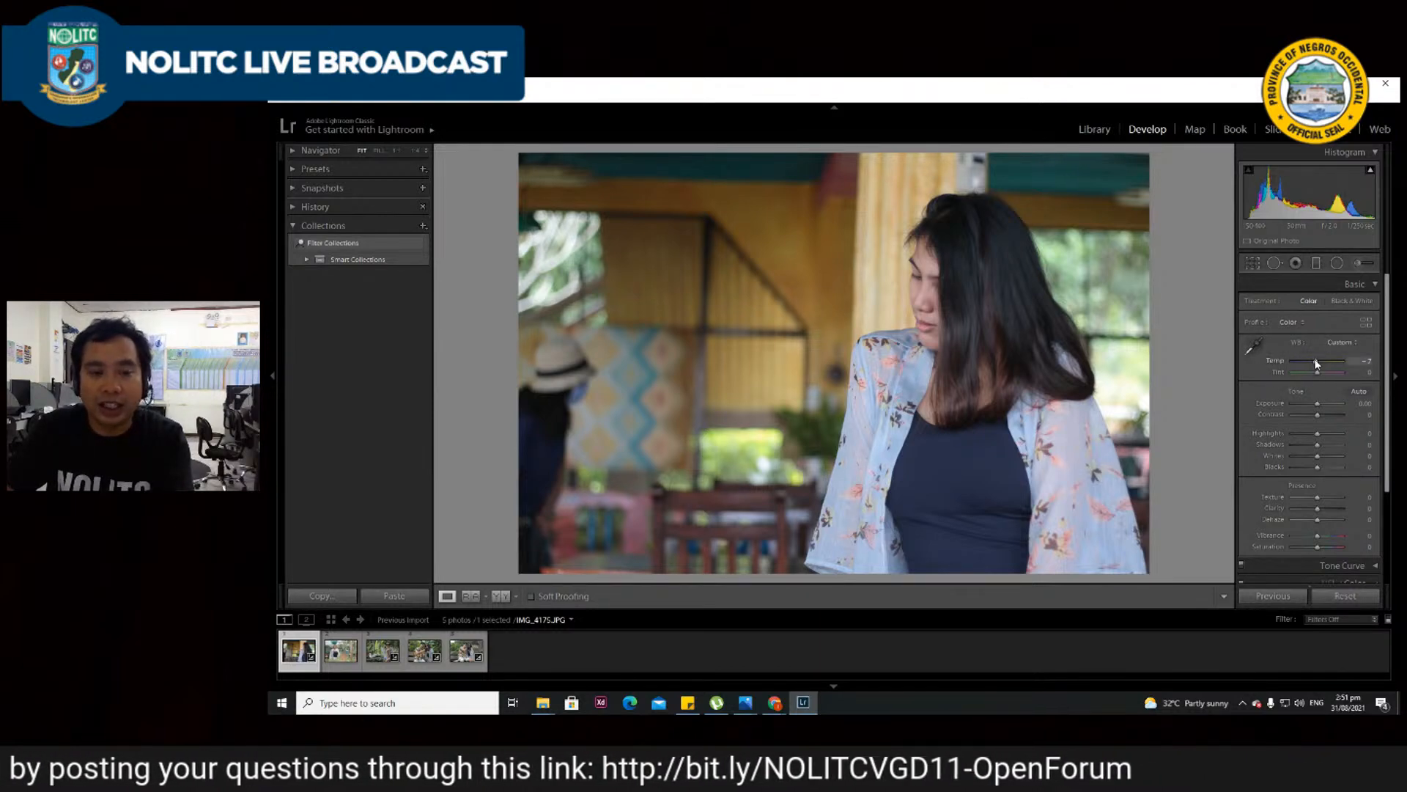
drag(1314, 365, 1307, 365)
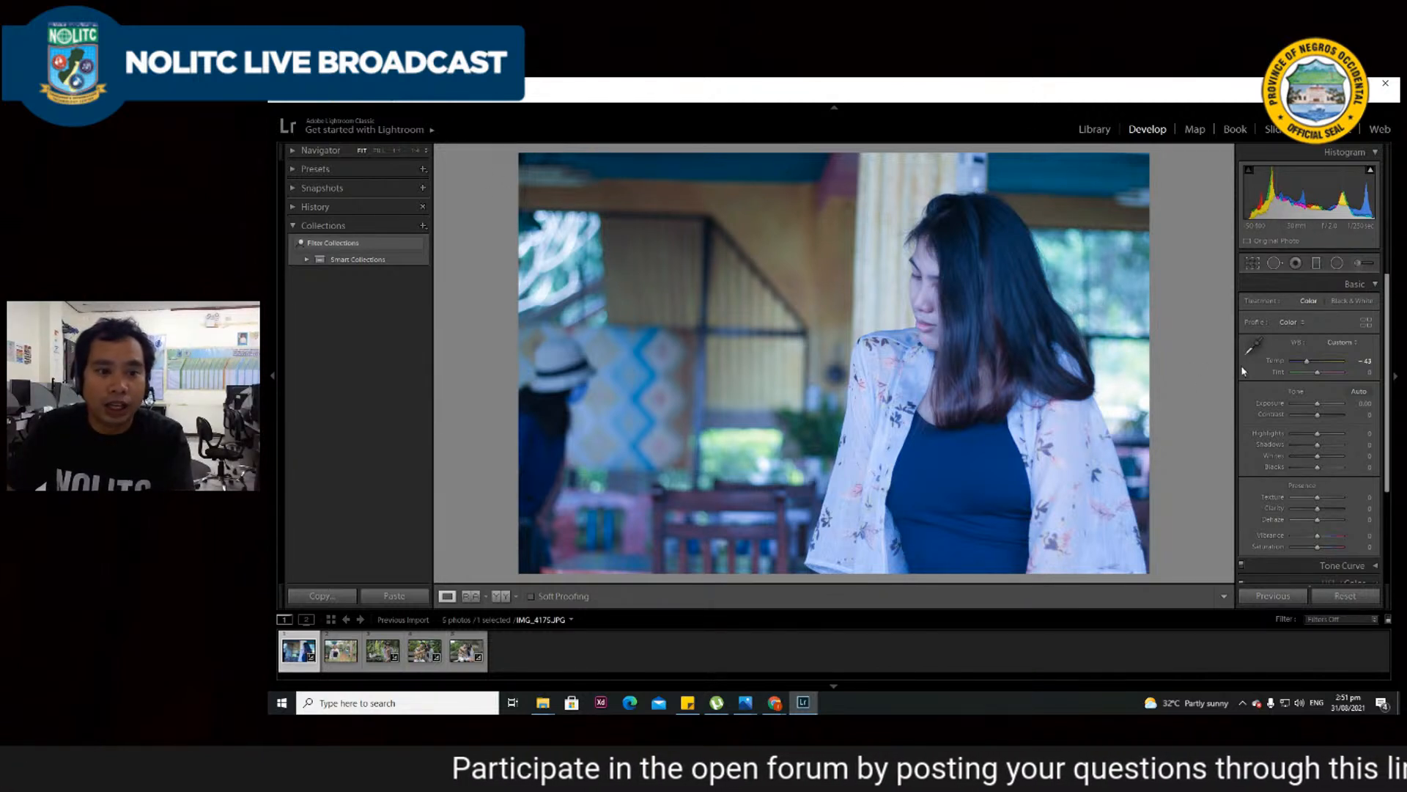
drag(1307, 365, 1309, 364)
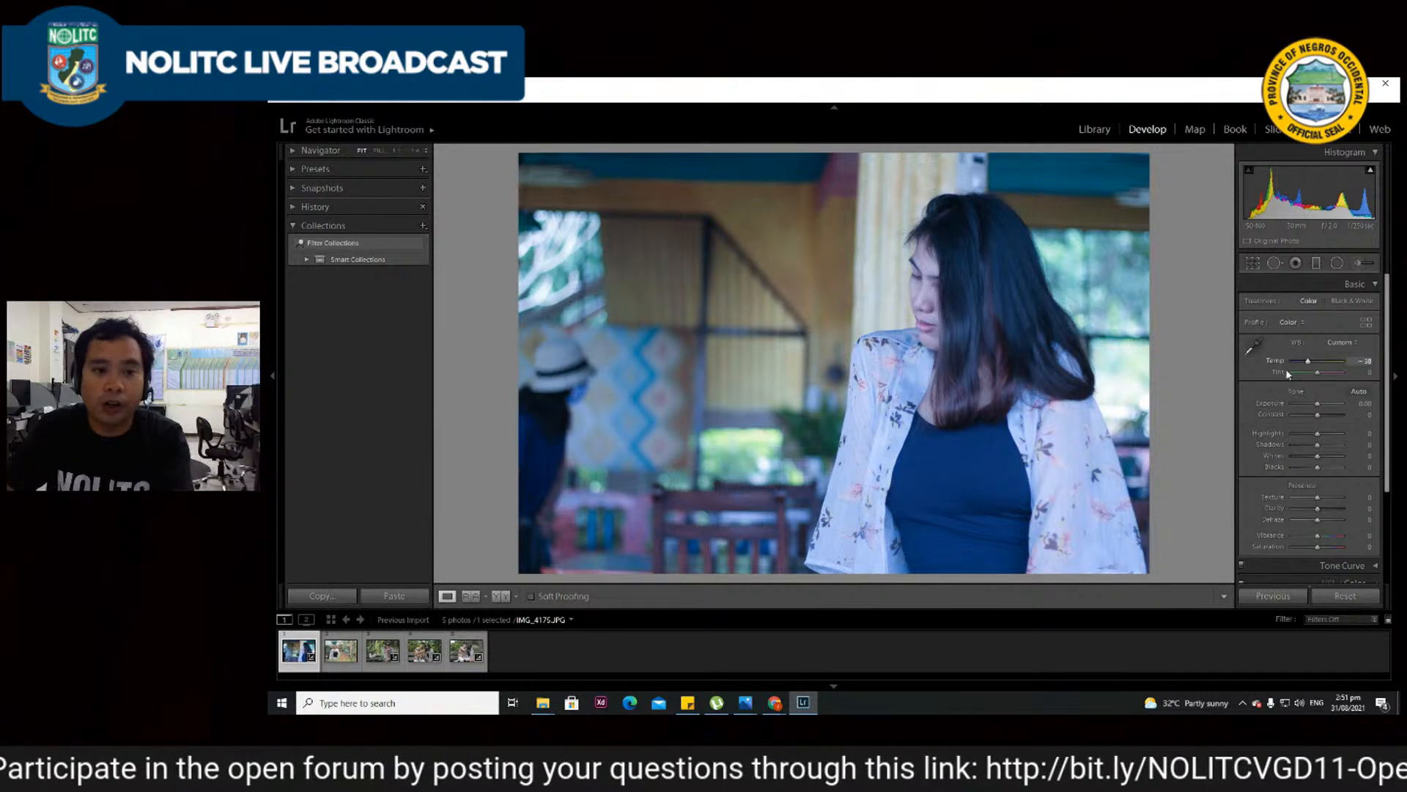
drag(1309, 365, 1321, 361)
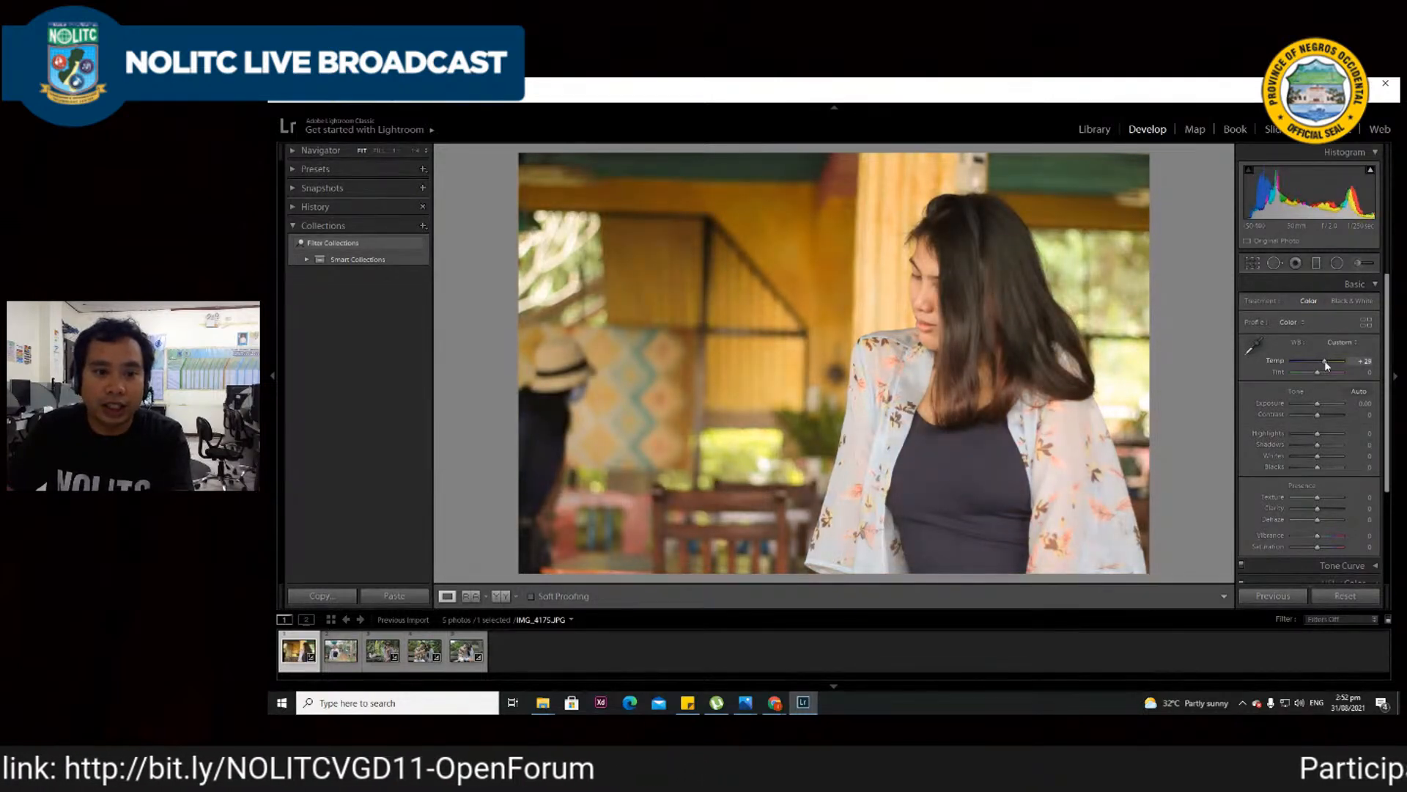
key(ctrl+z)
- Lower Tint to -50, and undo it together with the recent Temp changes
mouse_move(1314, 372)
mouse_down()
mouse_move(1283, 368)
mouse_move(1308, 377)
mouse_up()
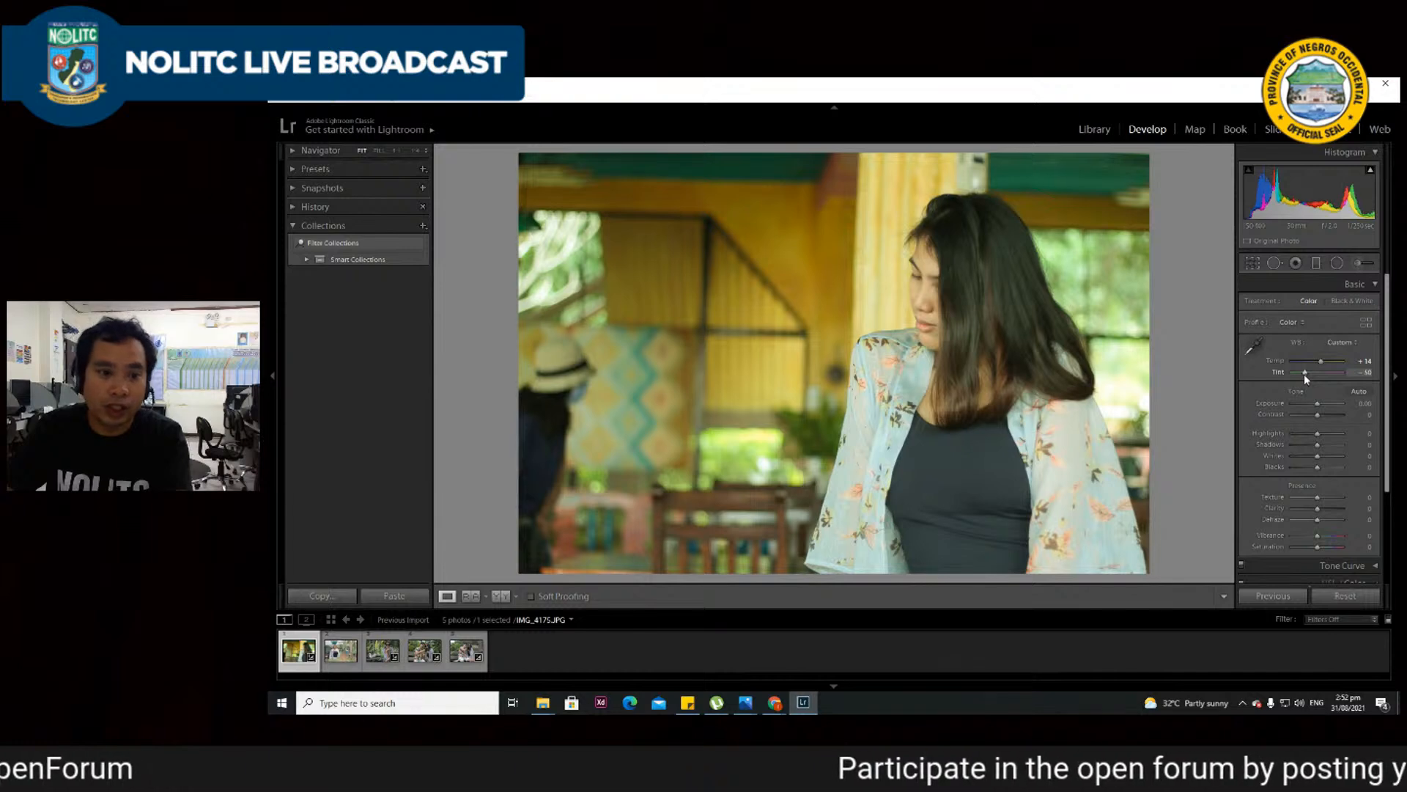
key(ctrl+z)
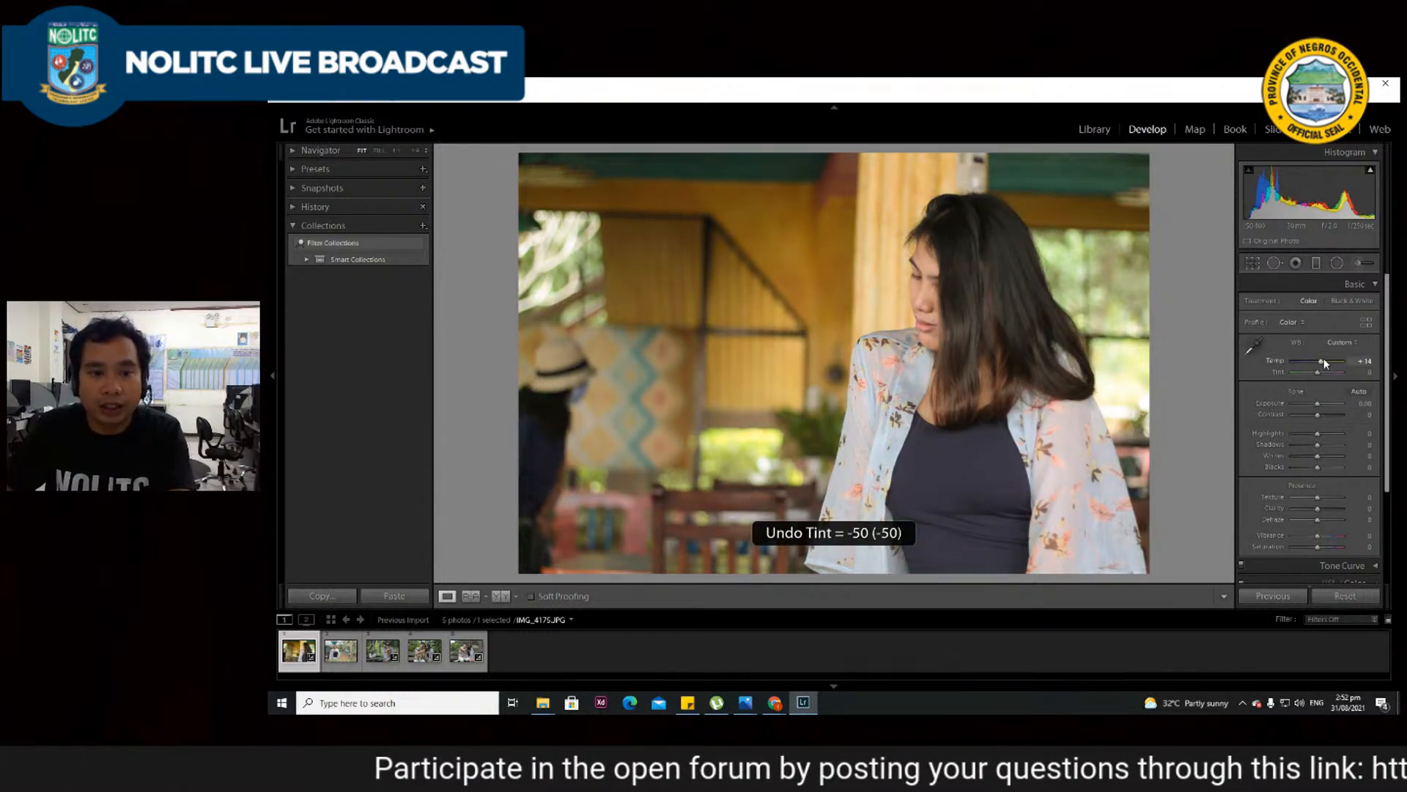
key(ctrl+z)
key(ctrl+z)
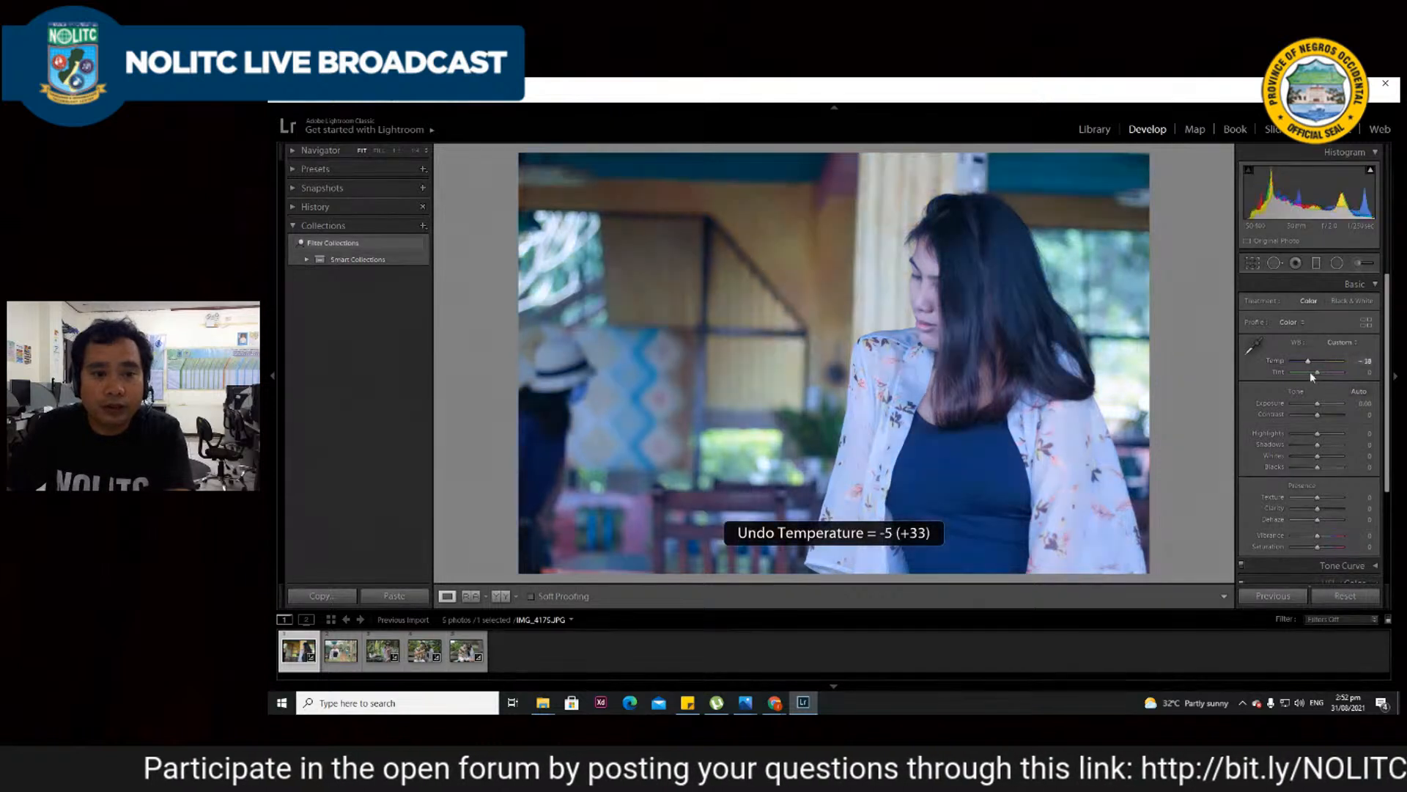
key(ctrl+z)
- Set Temp to 0, change it to 5, and return it to 0
click(1360, 361)
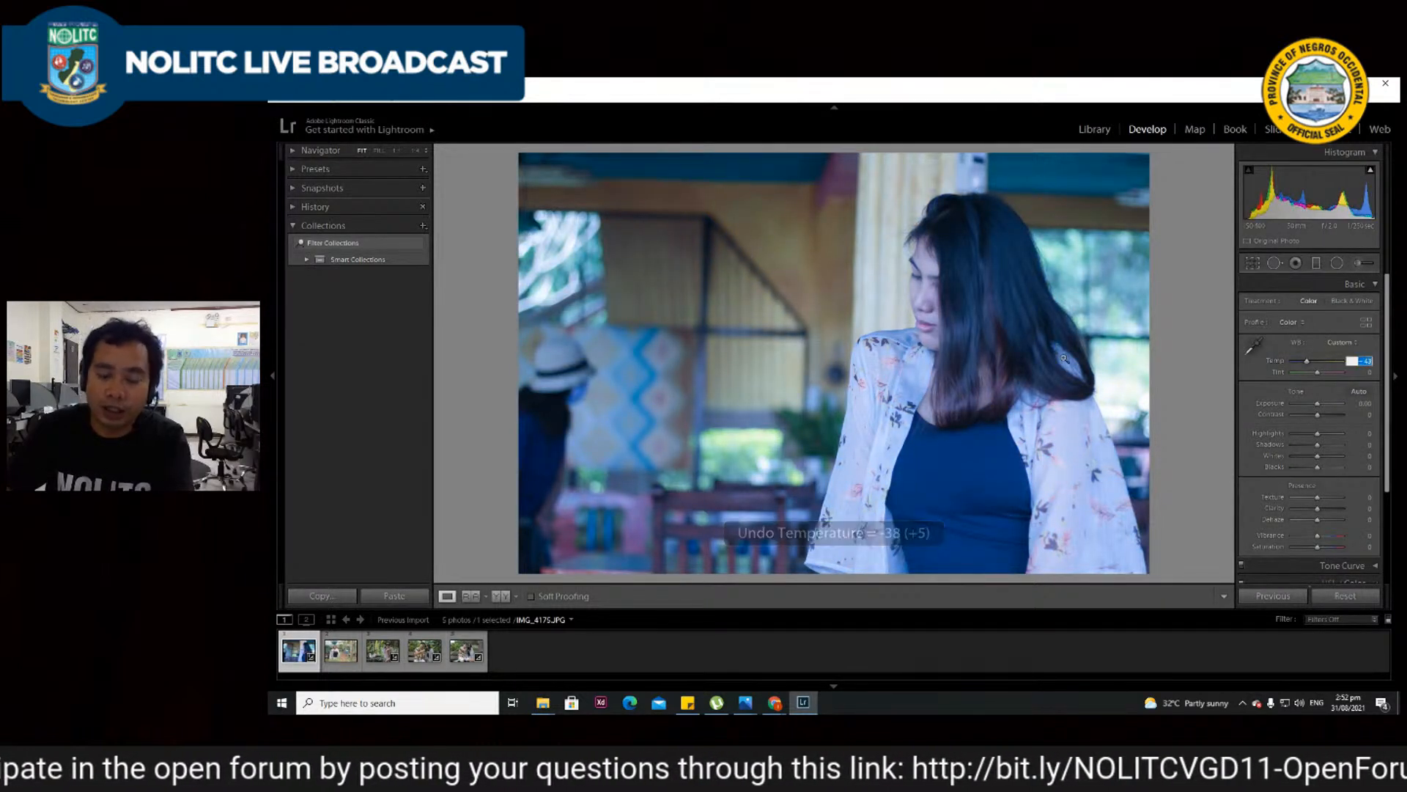
text(0)
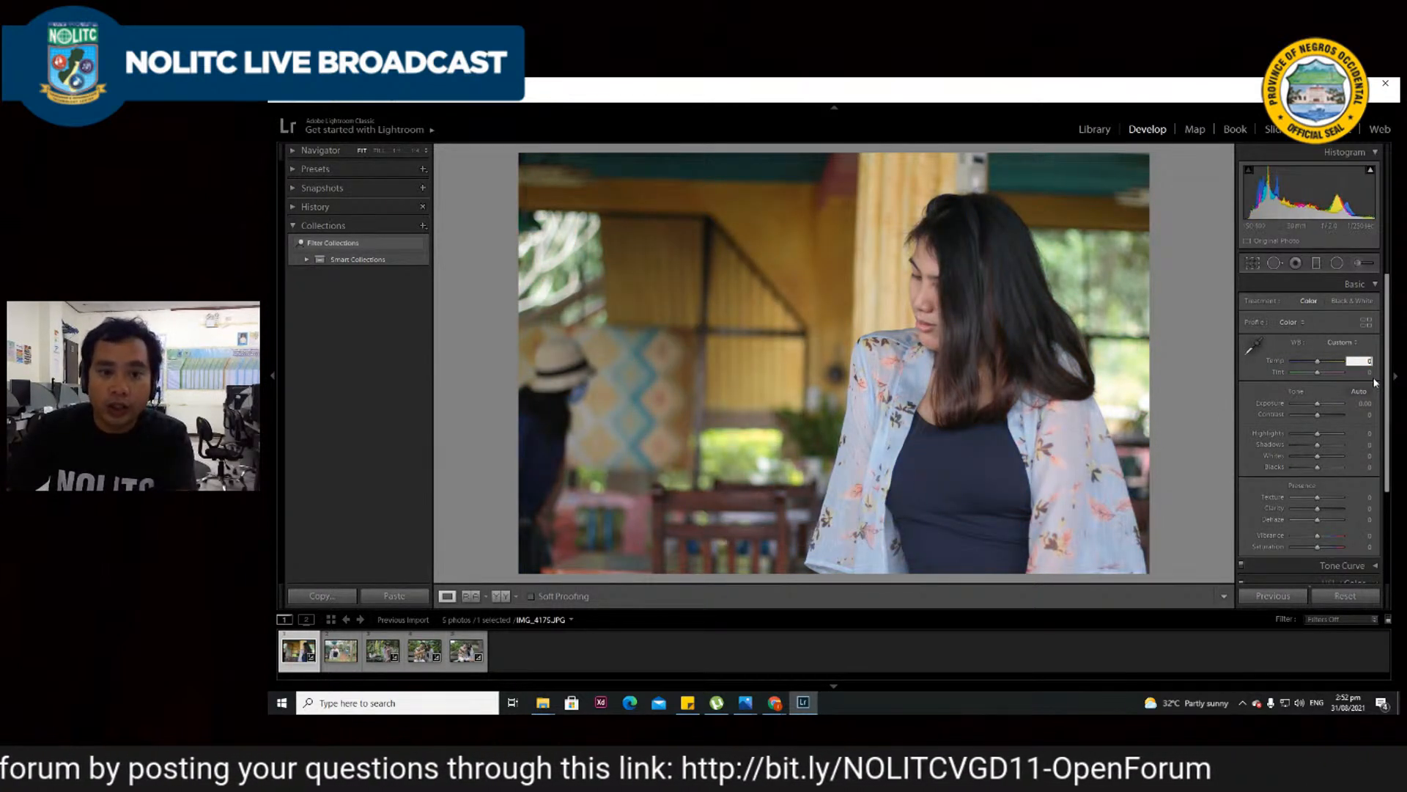
key(Return)
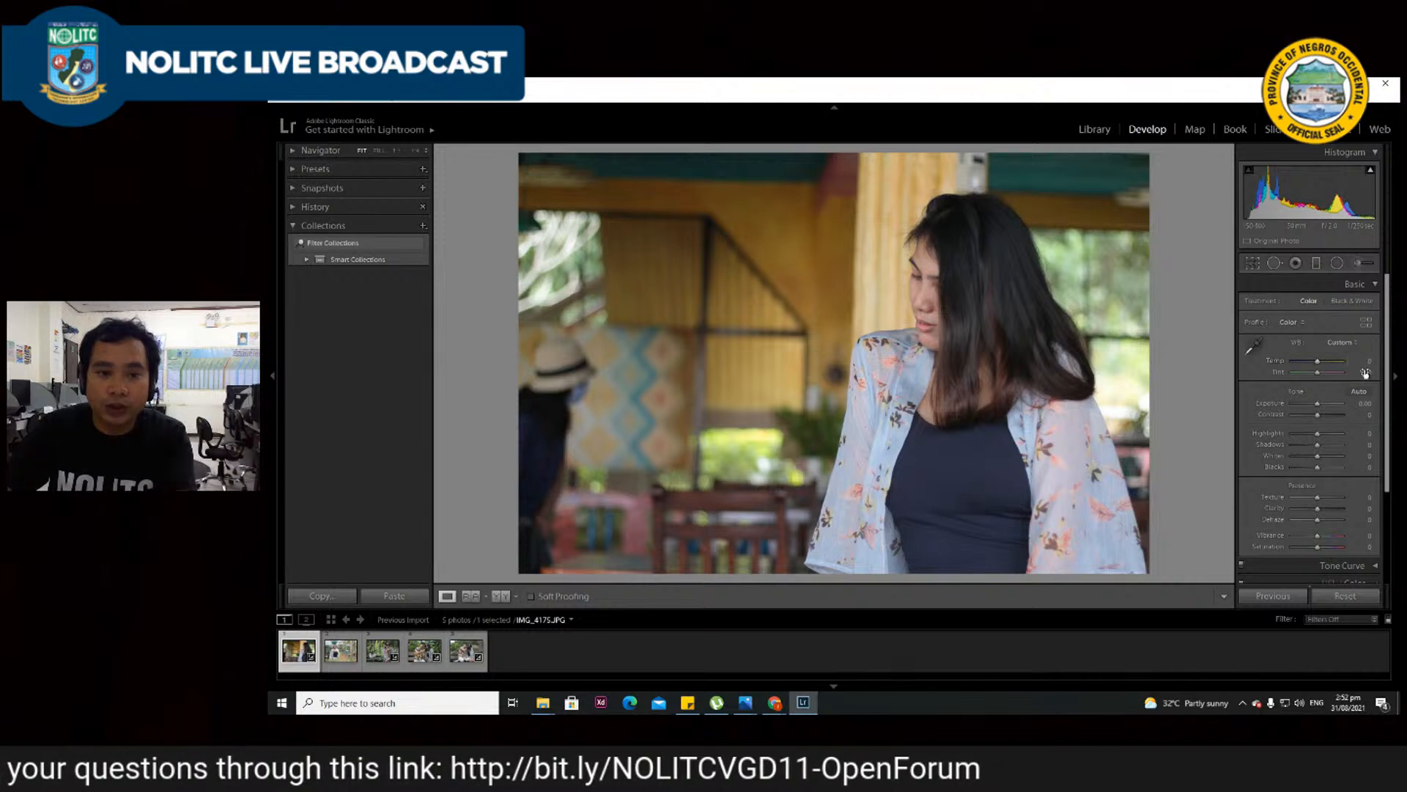
click(1361, 362)
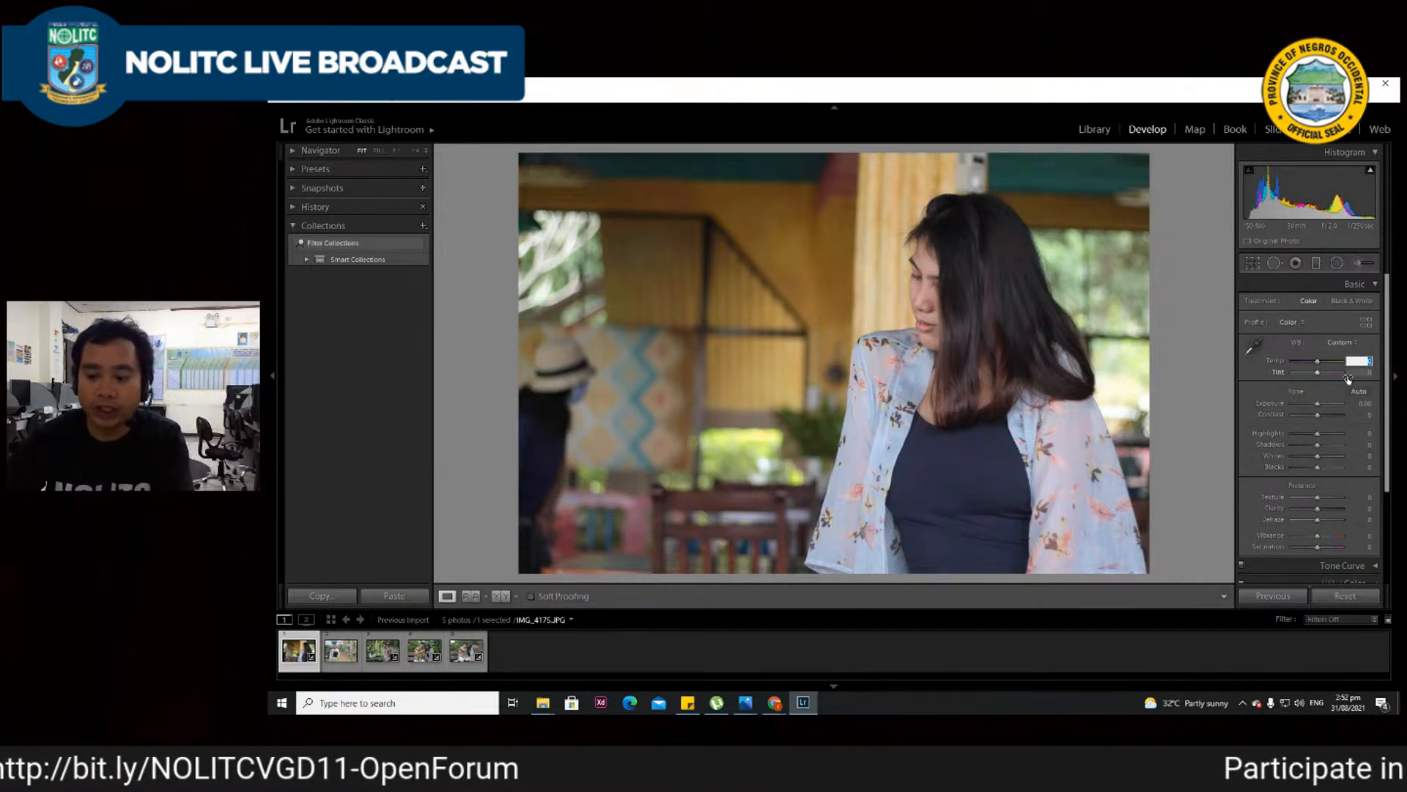
text(5)
key(Return)
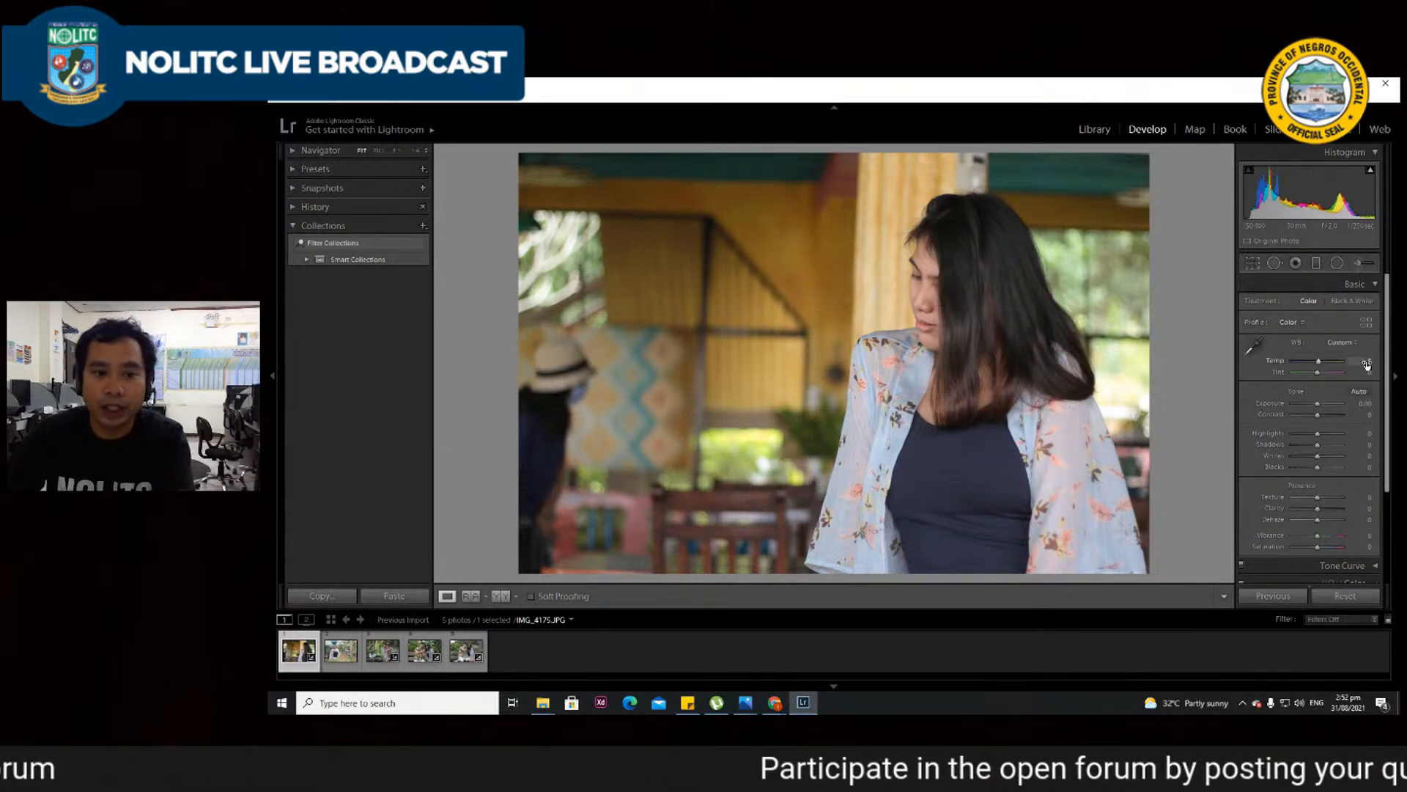
click(1363, 357)
key(Return)
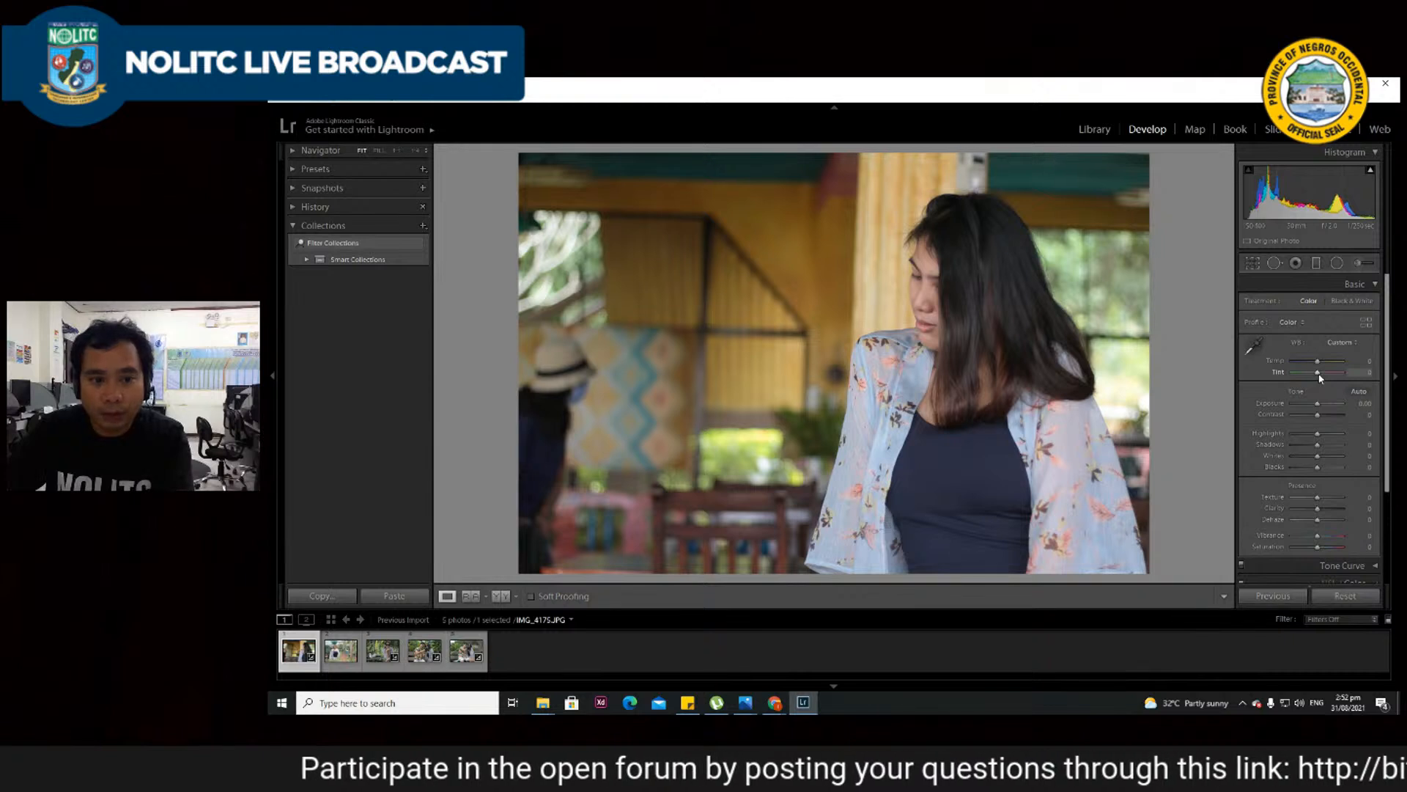
- Raise Tint slightly to about +2 and further toward magenta, and undo the stronger shift
drag(1317, 375, 1318, 376)
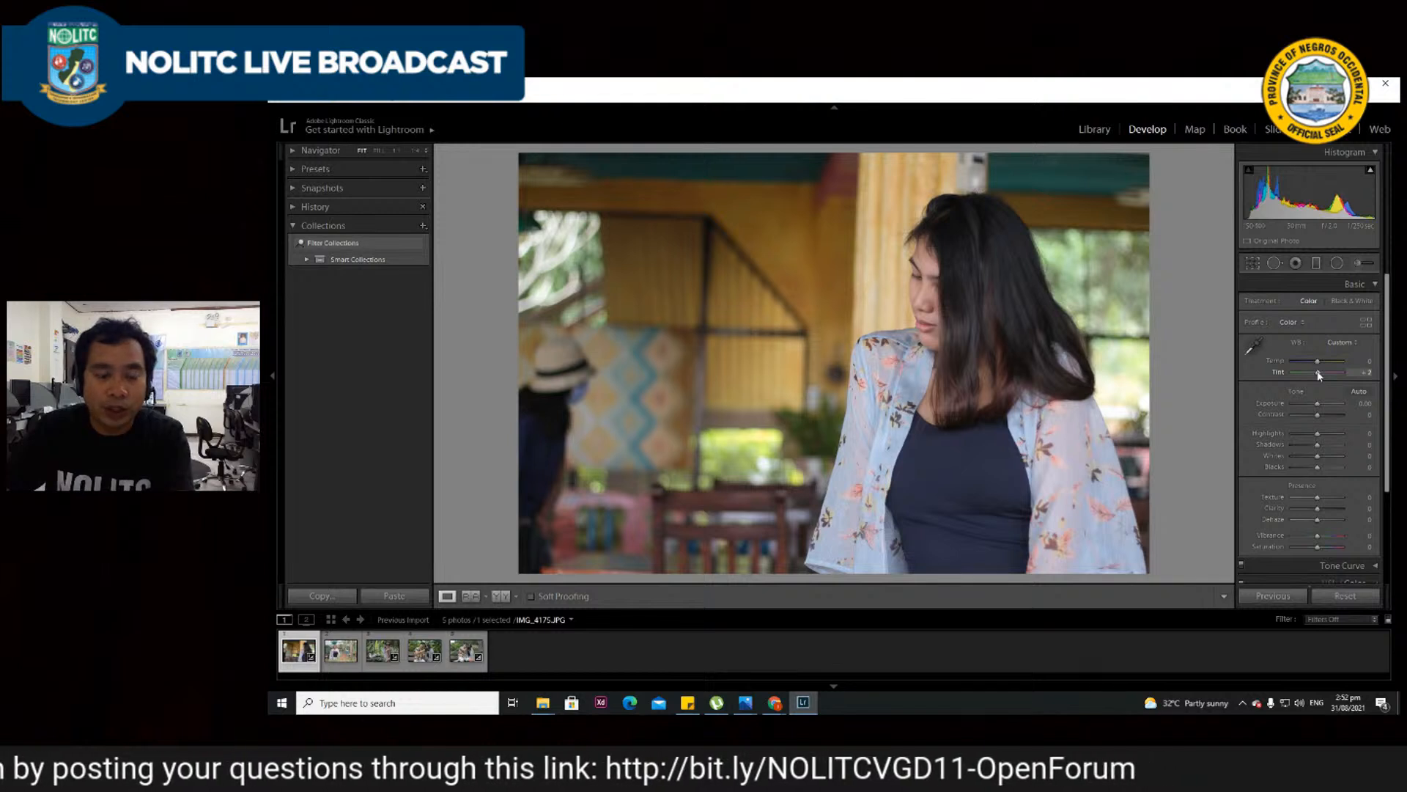
drag(1320, 377, 1328, 375)
key(ctrl+z)
key(ctrl+z)
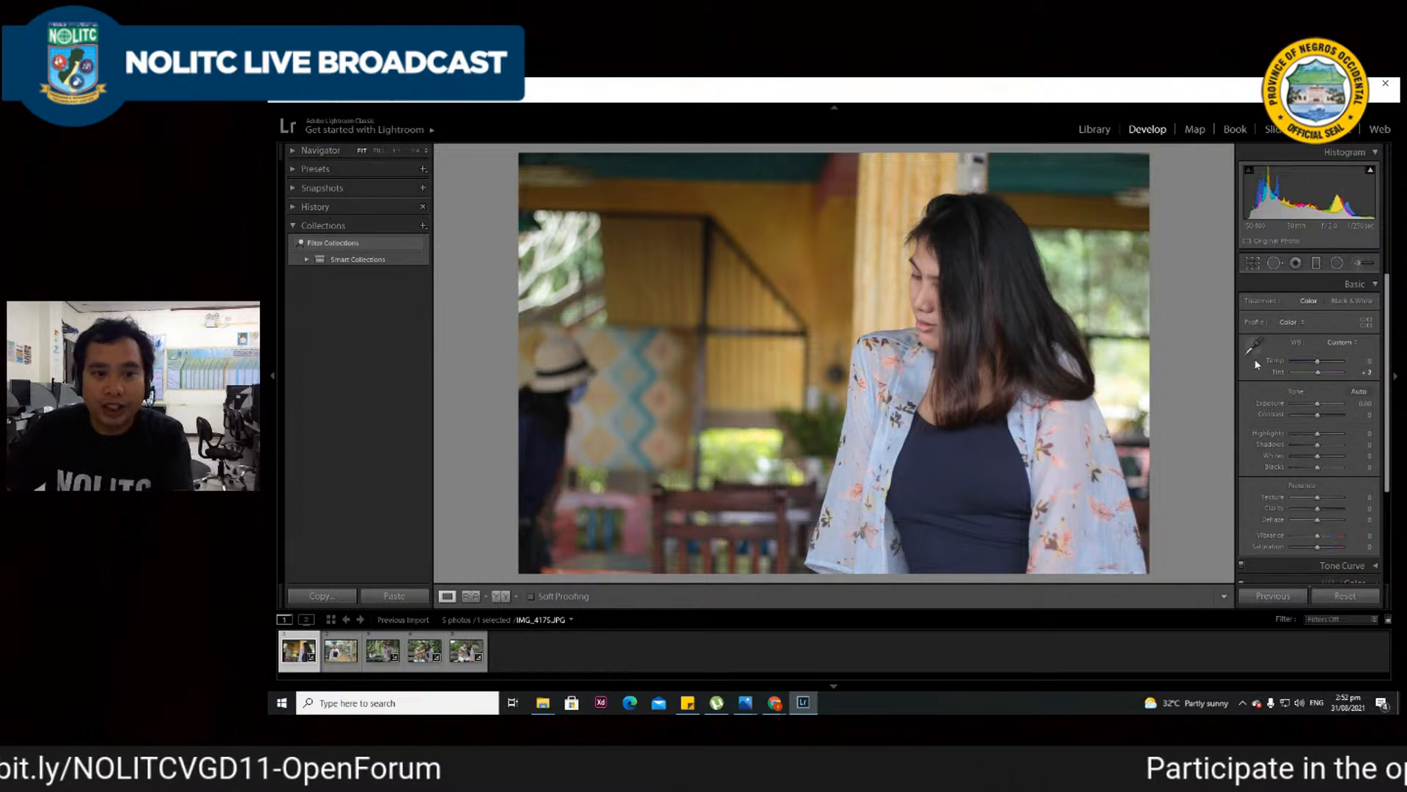
- Apply the Auto white balance preset, and undo it along with the remaining Tint change
click(1348, 343)
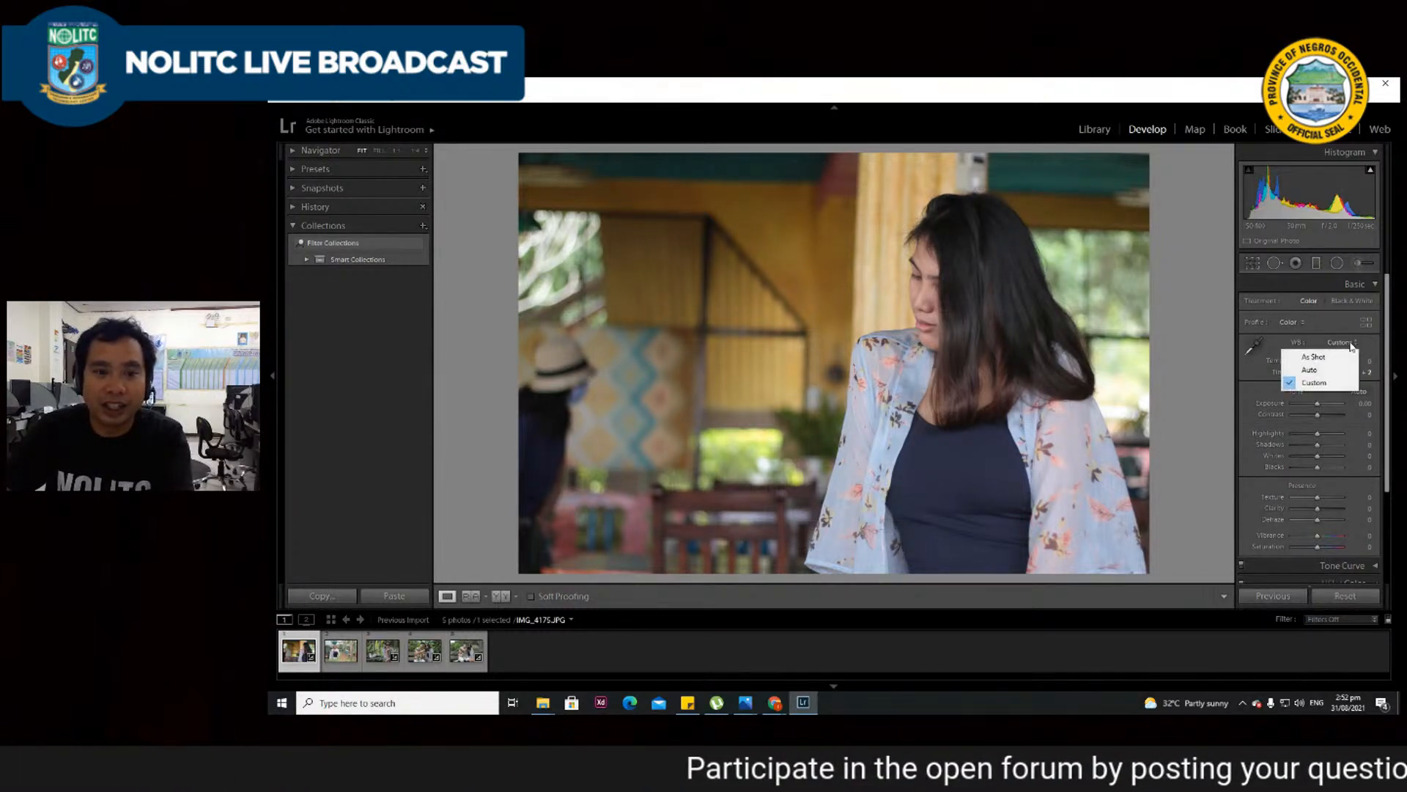
click(1319, 372)
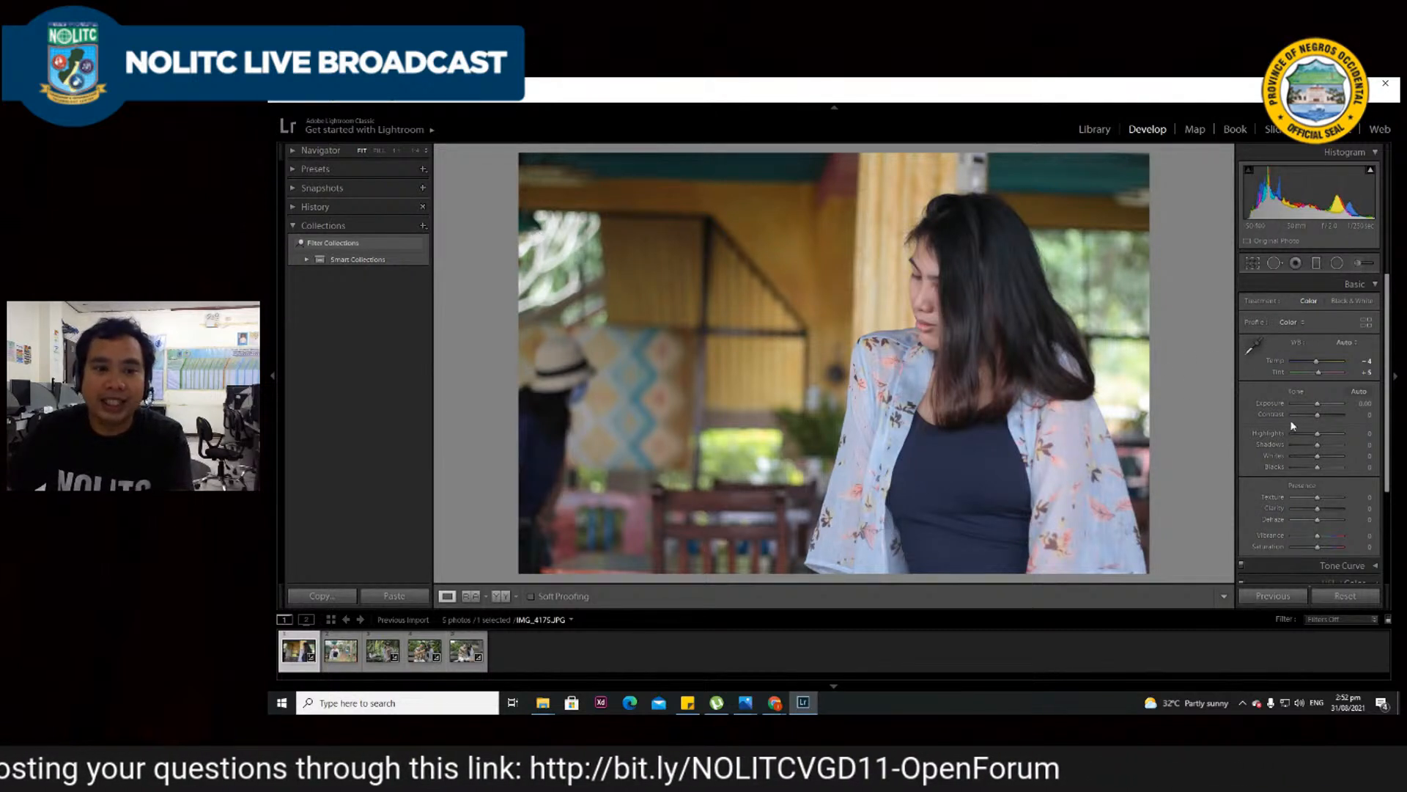
key(ctrl+z)
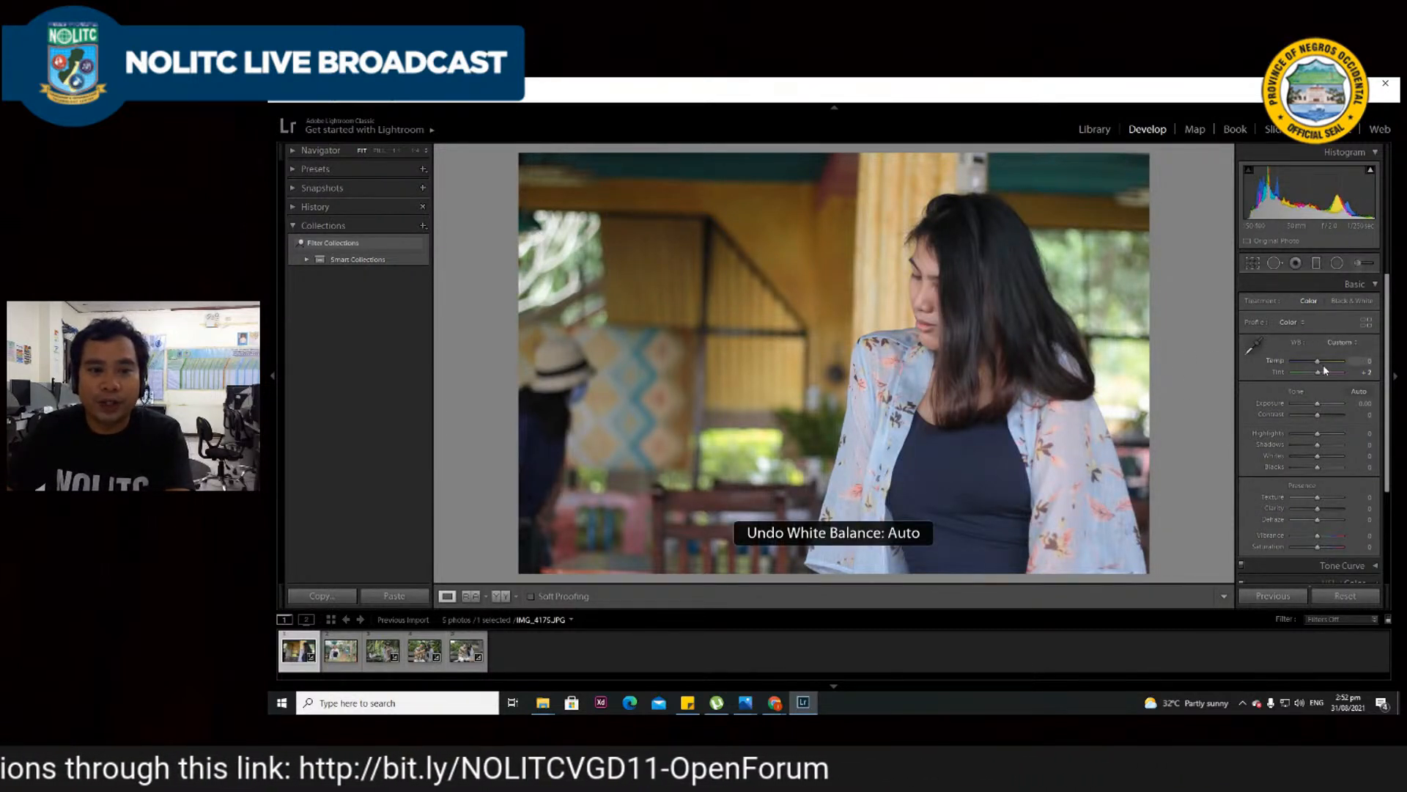
key(ctrl+z)
key(ctrl+z)
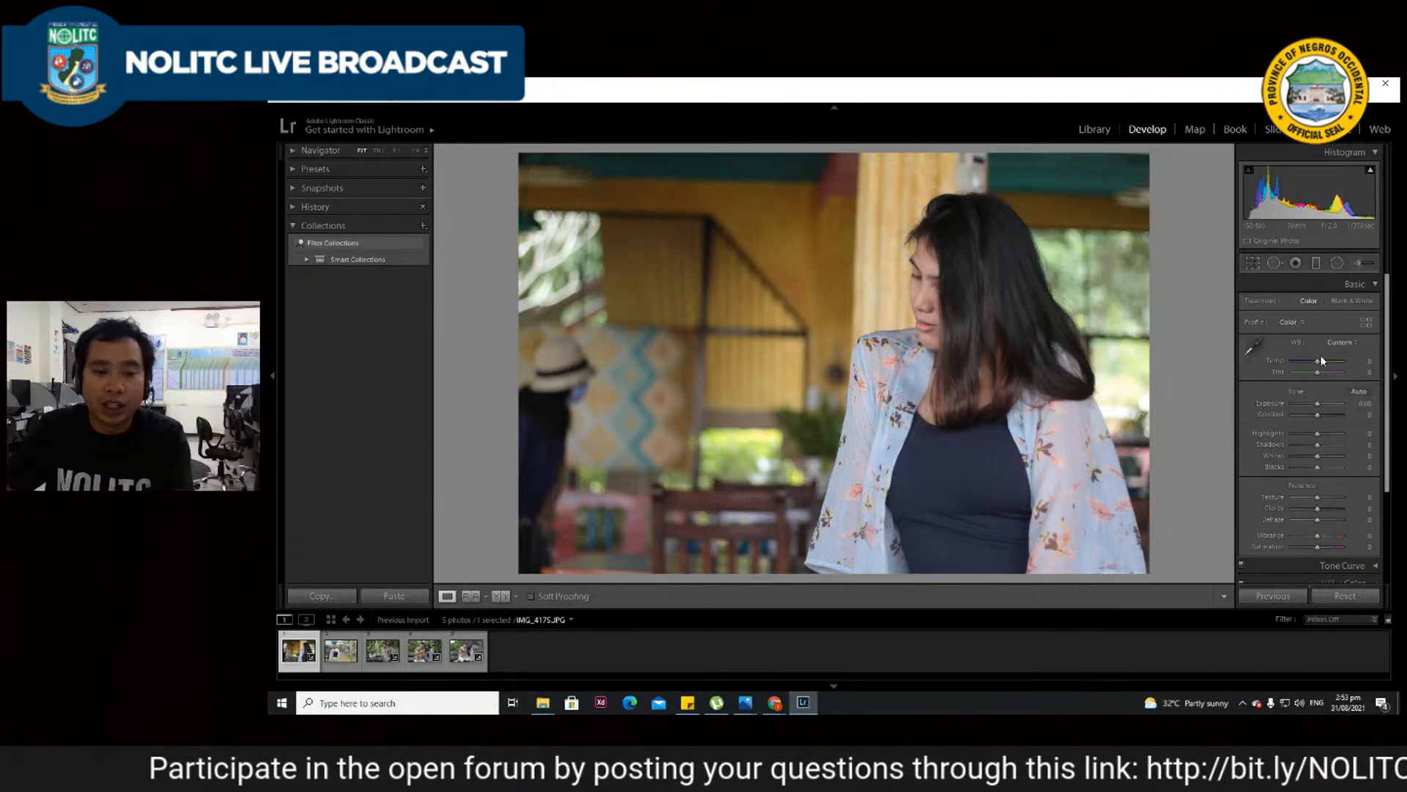
- Lower the white balance Temp slightly and set it to exactly -5
drag(1317, 362, 1316, 362)
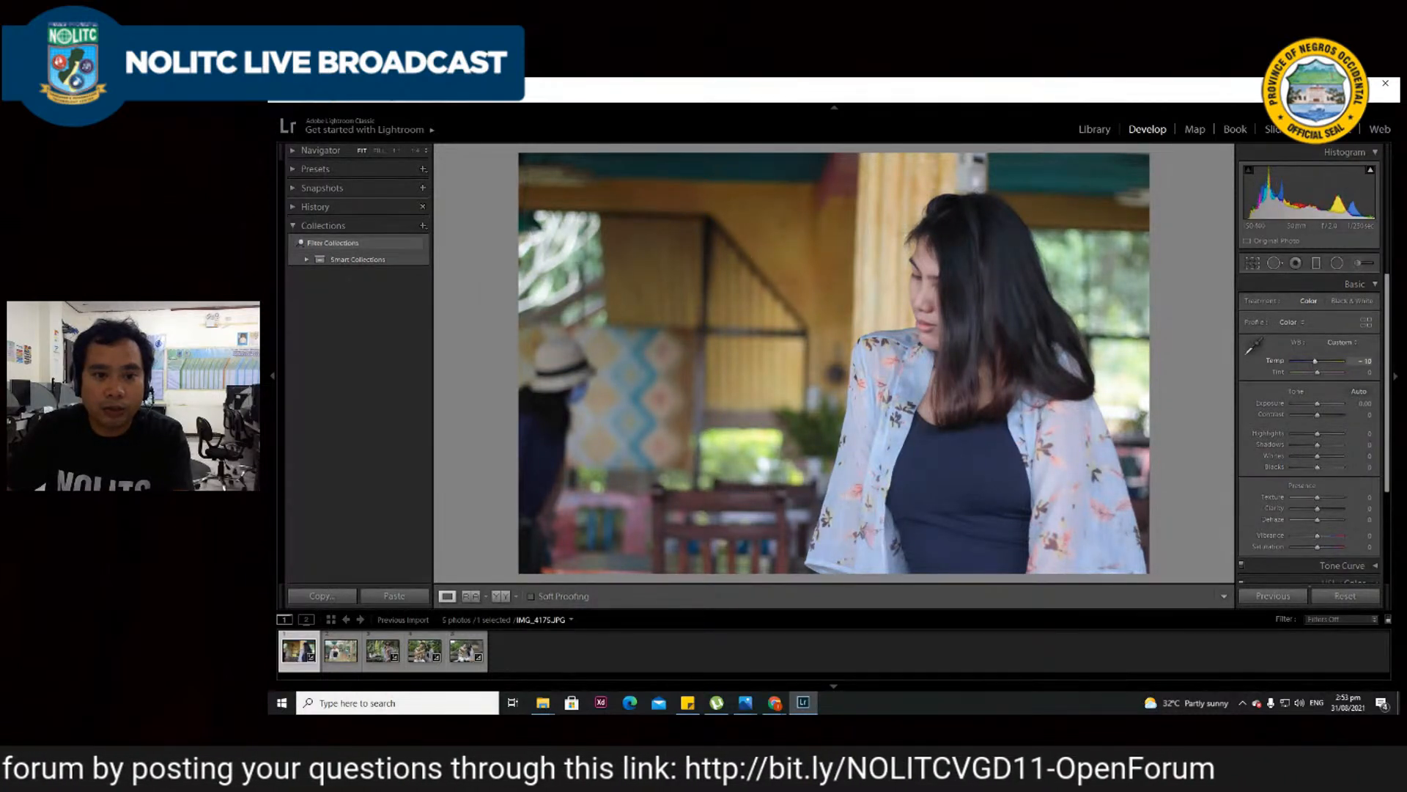
click(1362, 360)
text(-10)
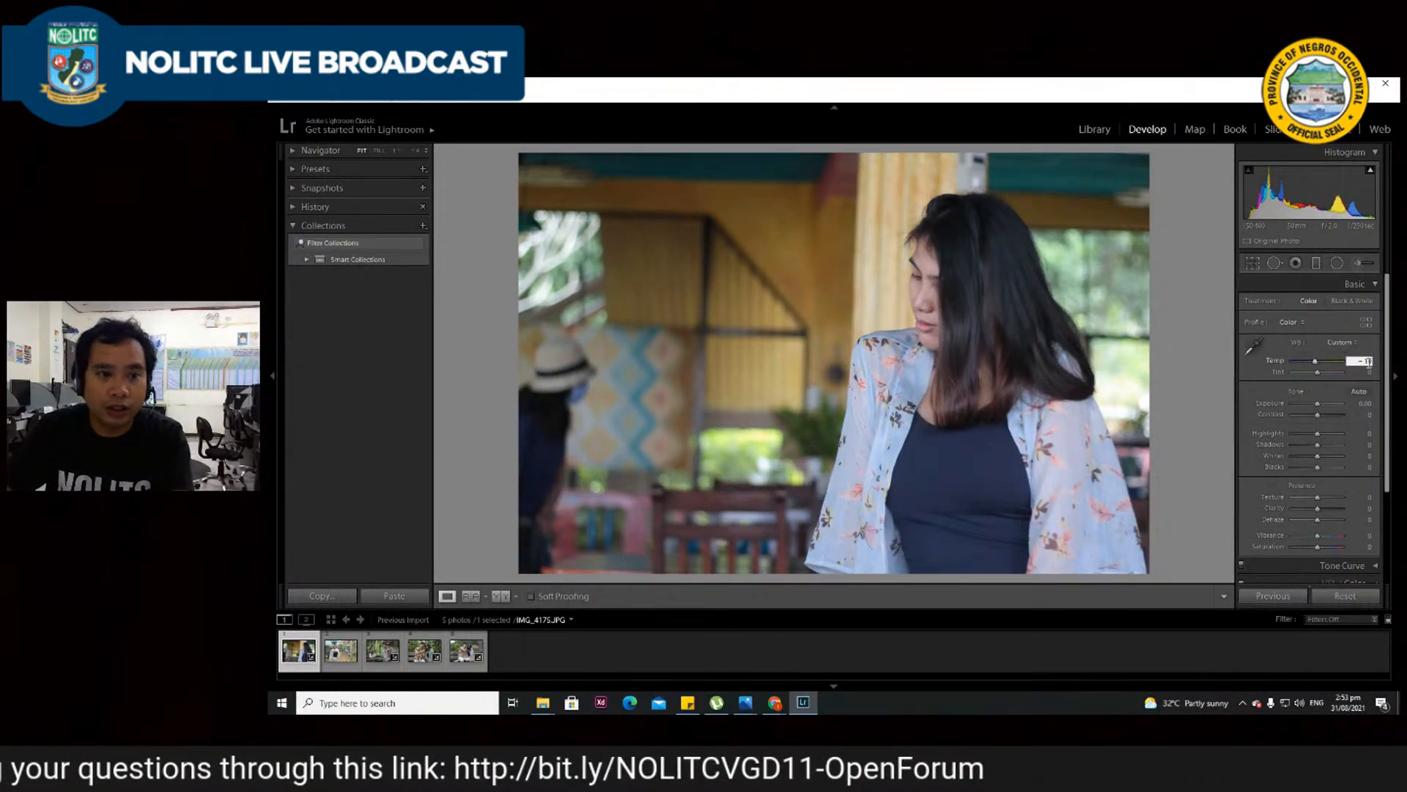
drag(1364, 360, 1382, 362)
text(5)
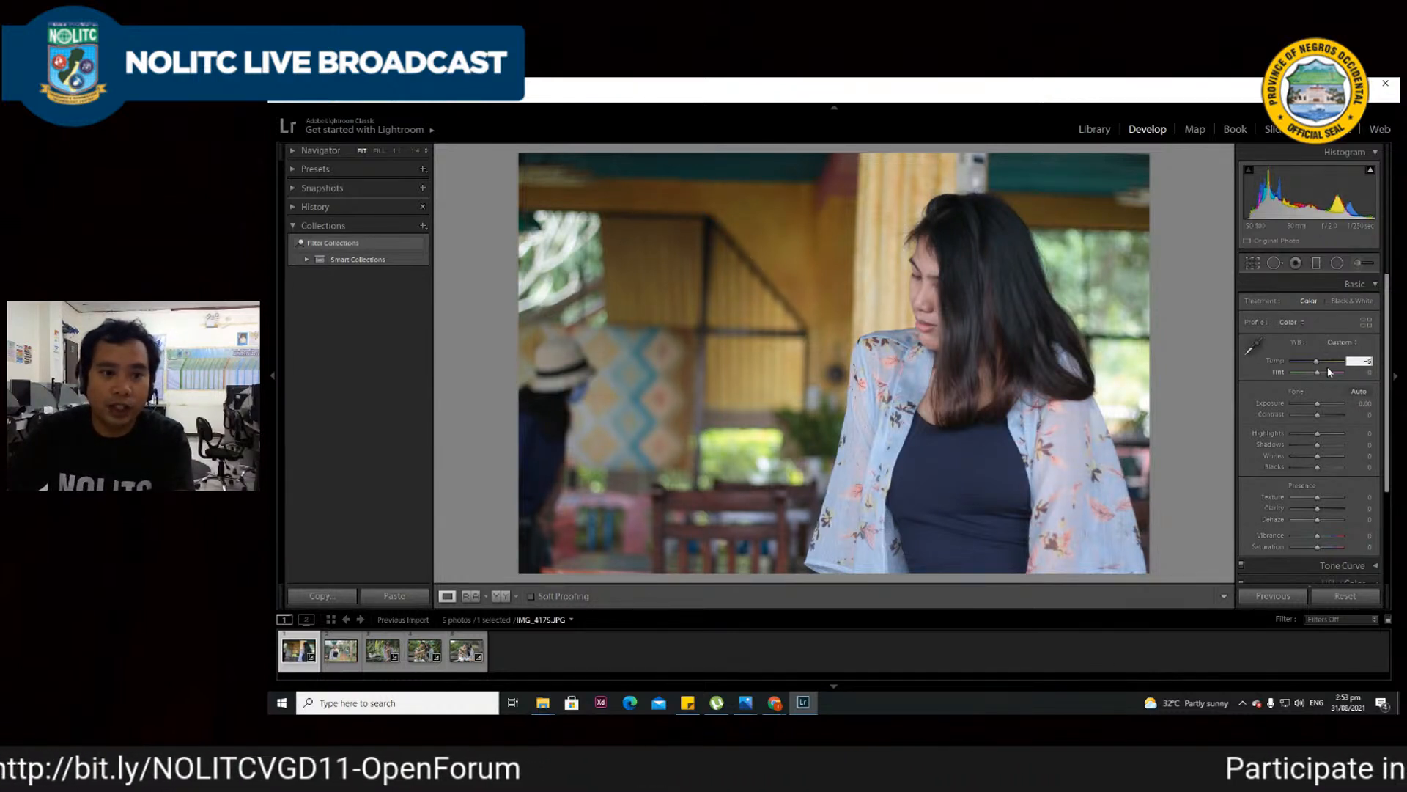
key(Tab)
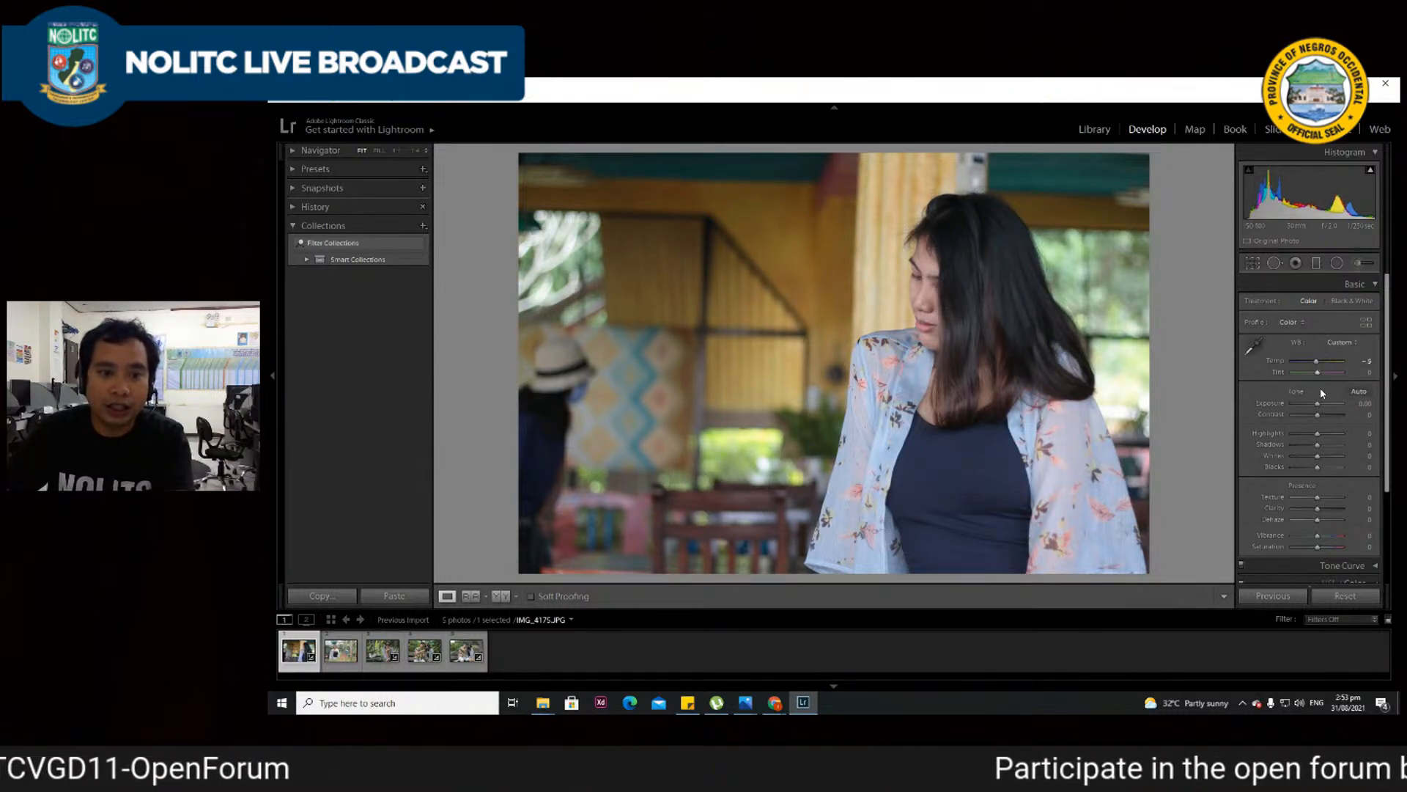
- Adjust Tint to about -5, and undo a trial Temp reduction to about -36
drag(1319, 375, 1323, 372)
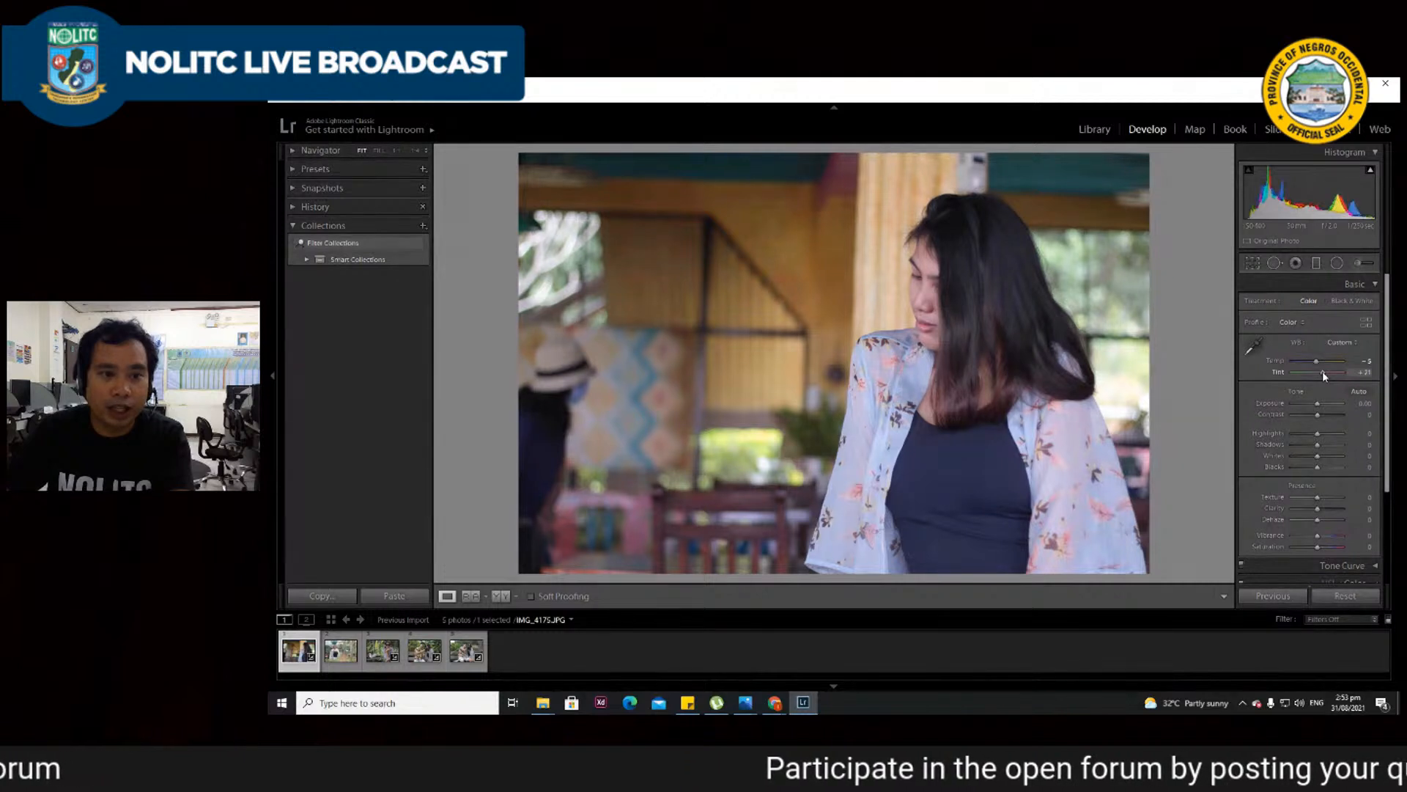
drag(1317, 374, 1315, 375)
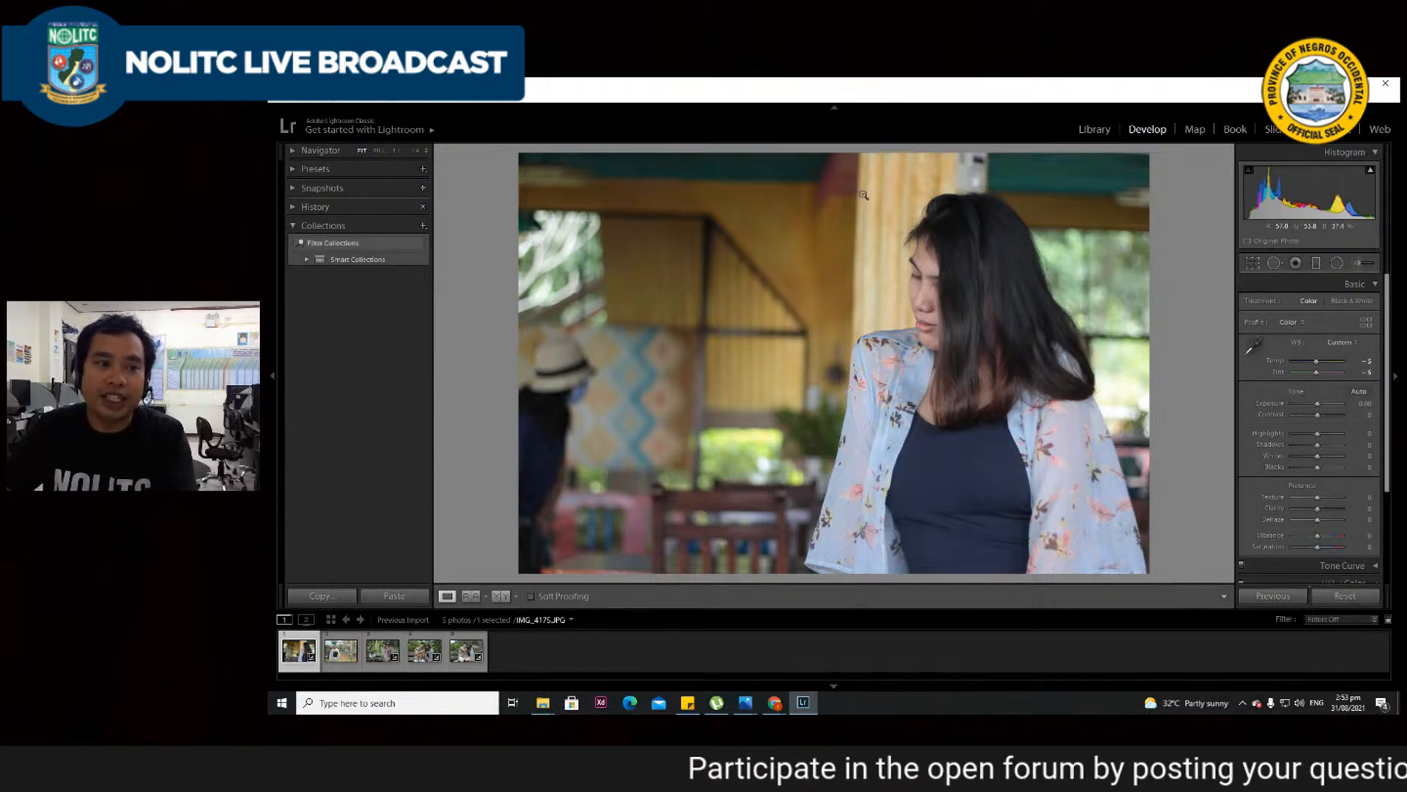
drag(1316, 360, 1312, 362)
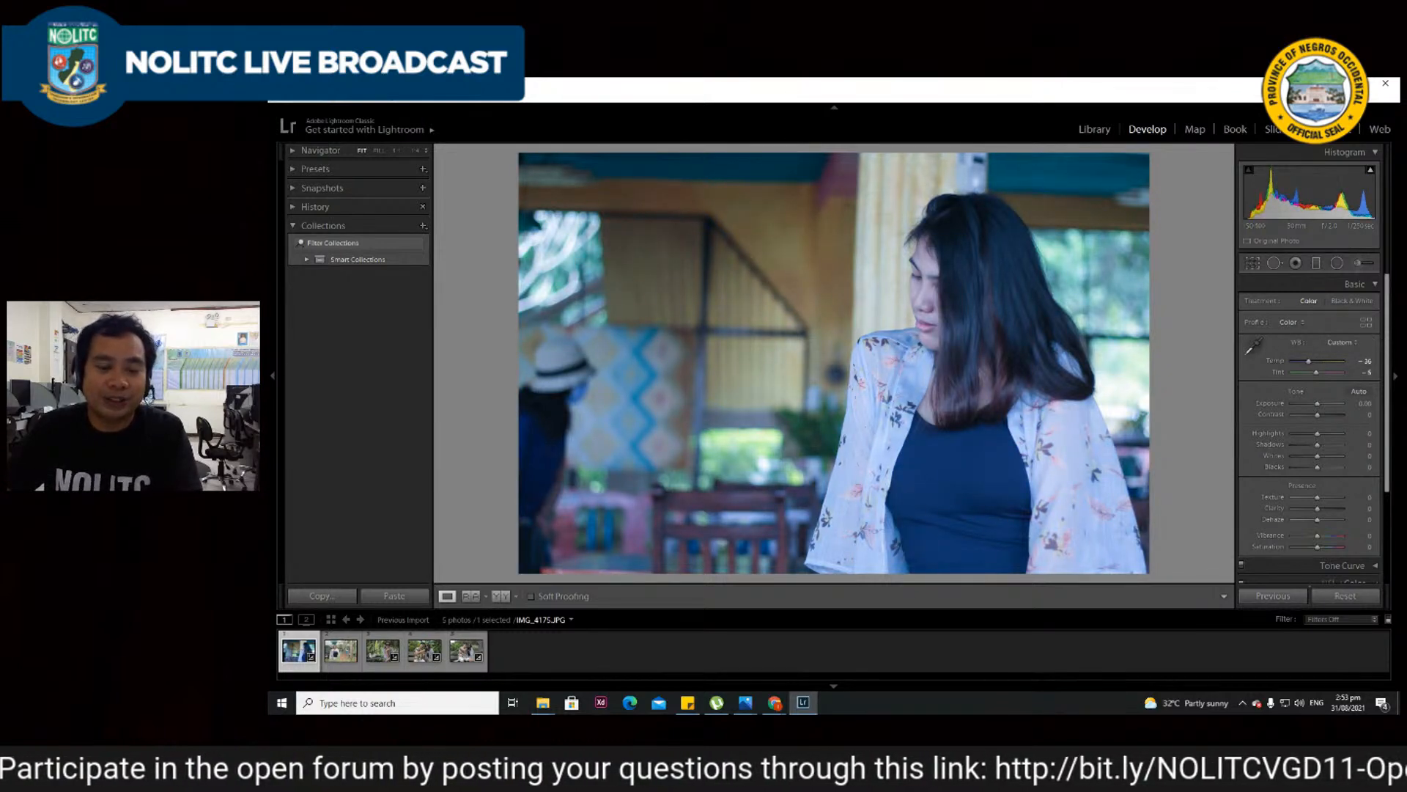
key(ctrl+z)
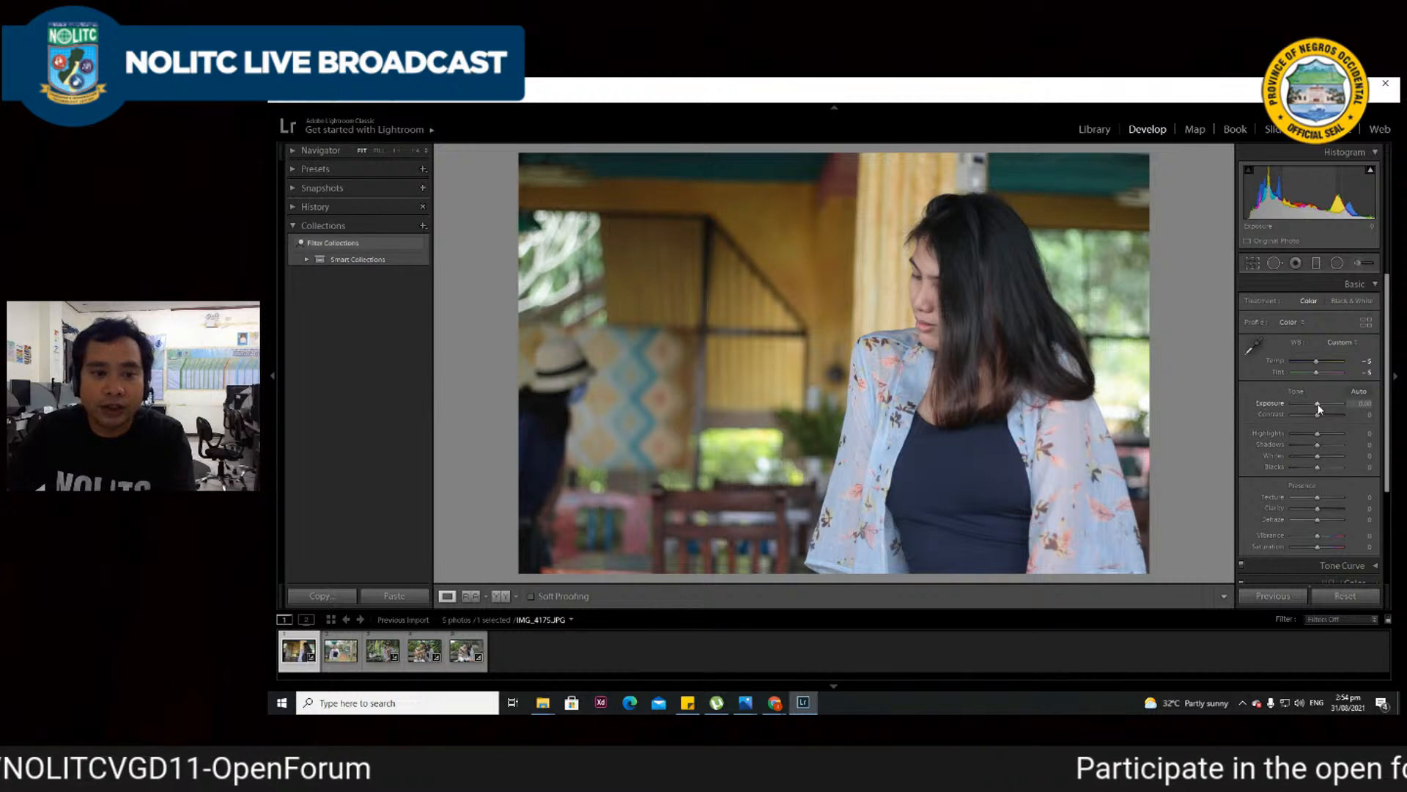
- Raise Exposure to about +0.12, try higher values, and undo back to +0.12
drag(1318, 409, 1319, 408)
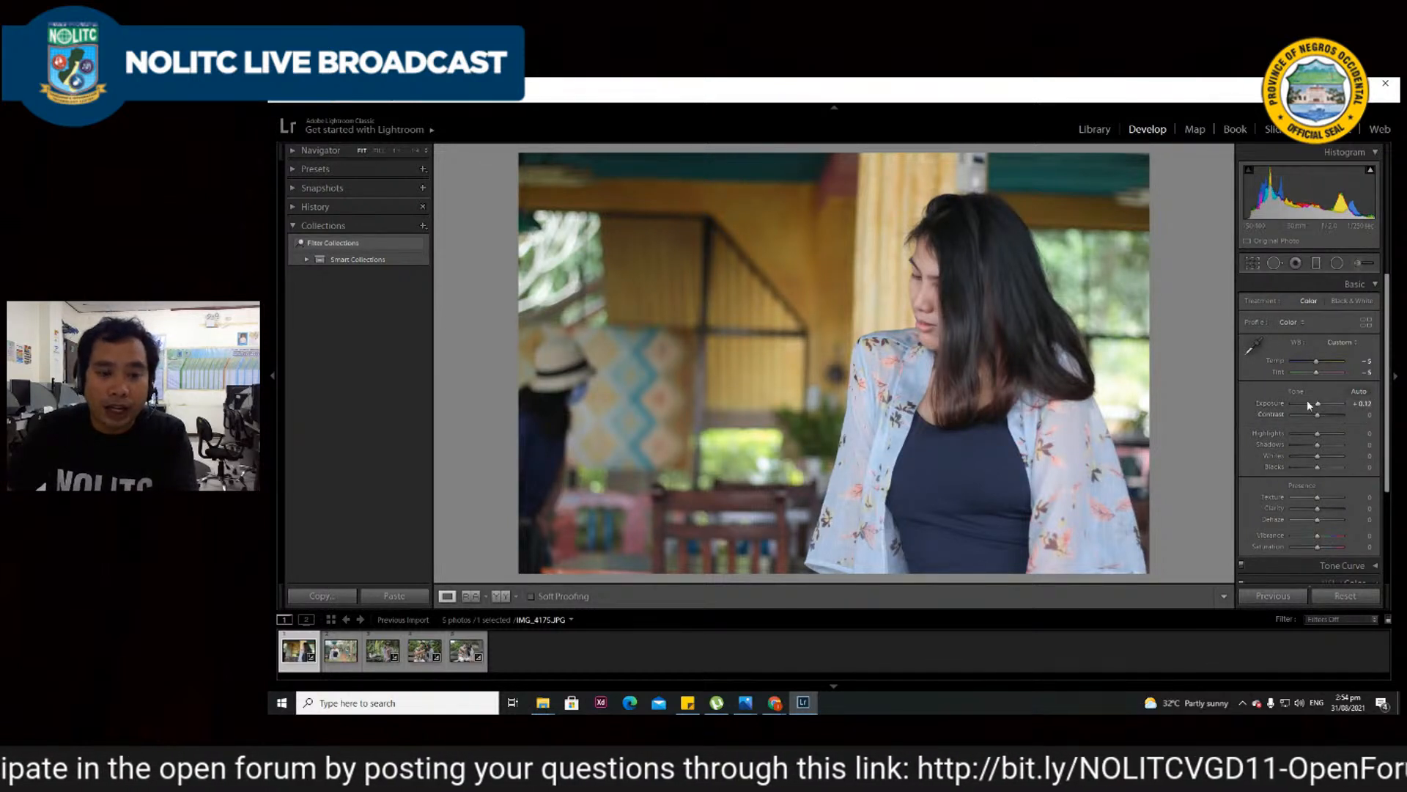
drag(1320, 408, 1331, 408)
key(ctrl+z)
key(ctrl+z)
key(ctrl+z)
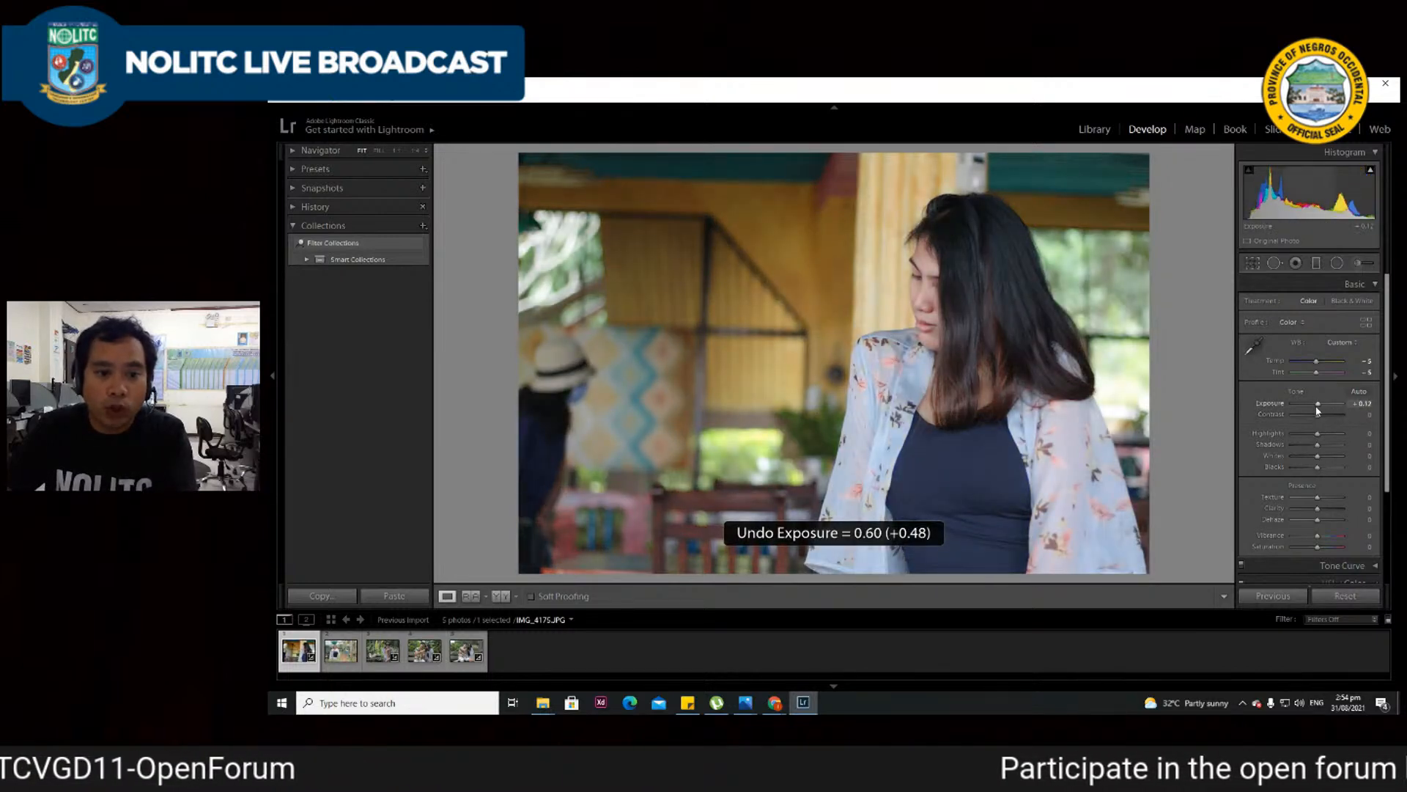
- Darken the photo by lowering Exposure to about -2, and undo the change
drag(1318, 407, 1308, 405)
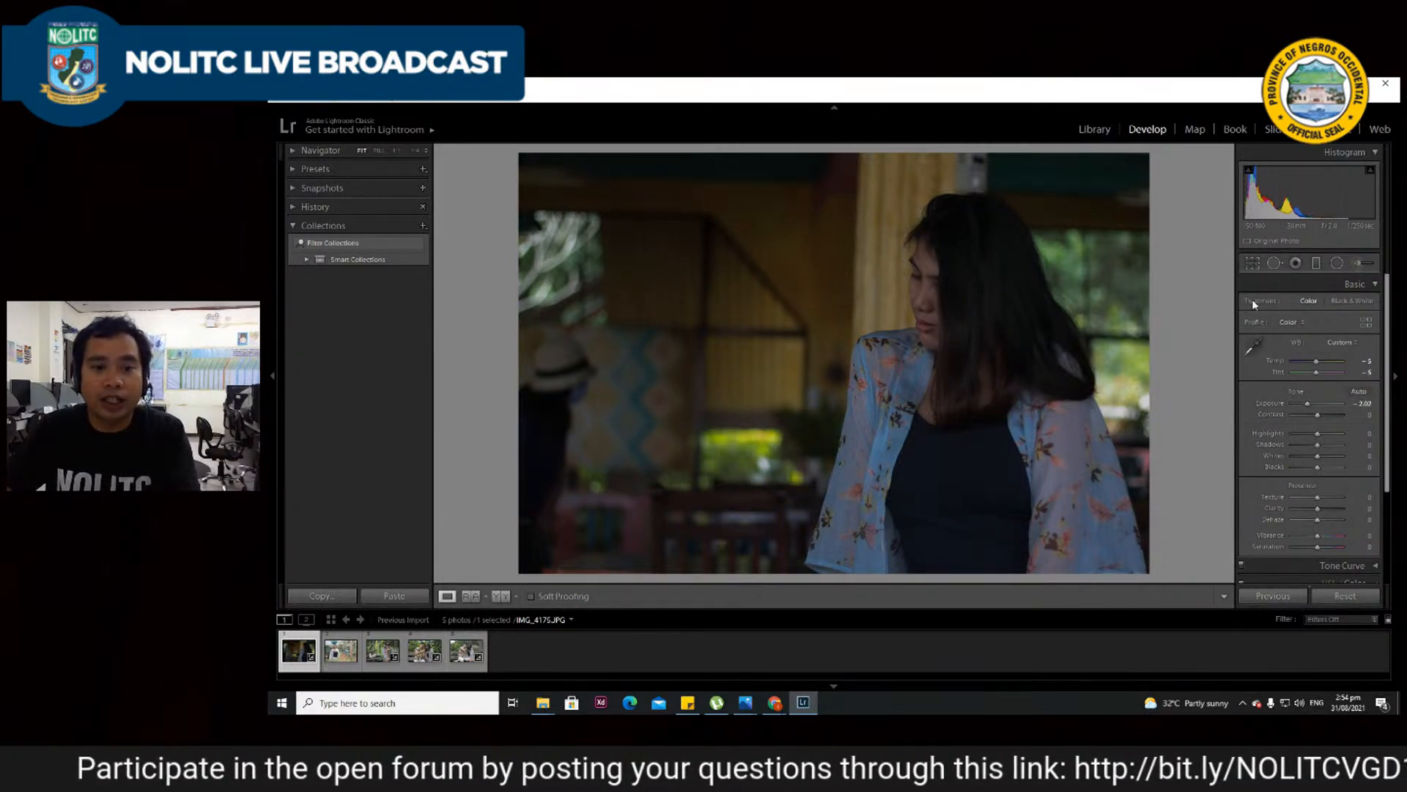
key(ctrl+z)
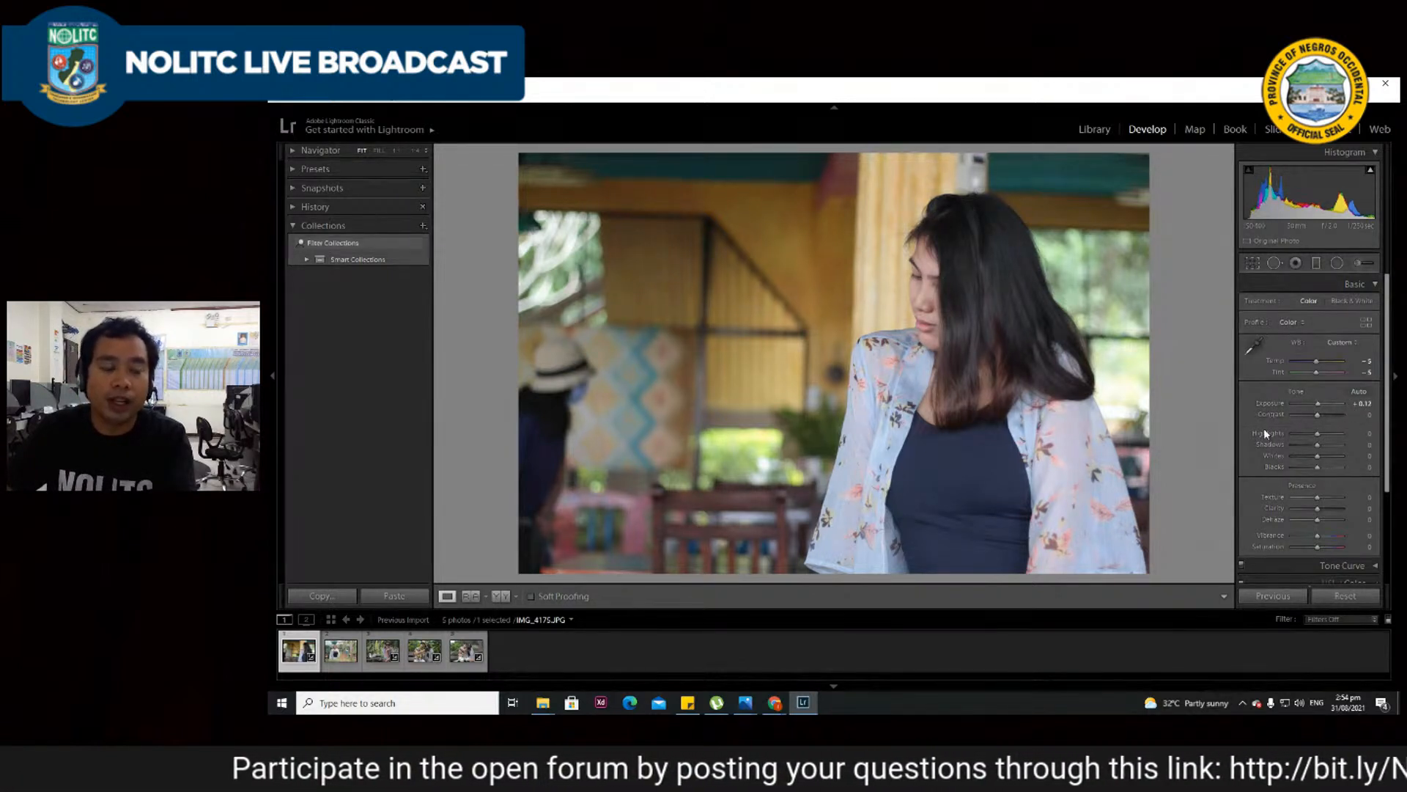
scroll(1279, 425, down, 1)
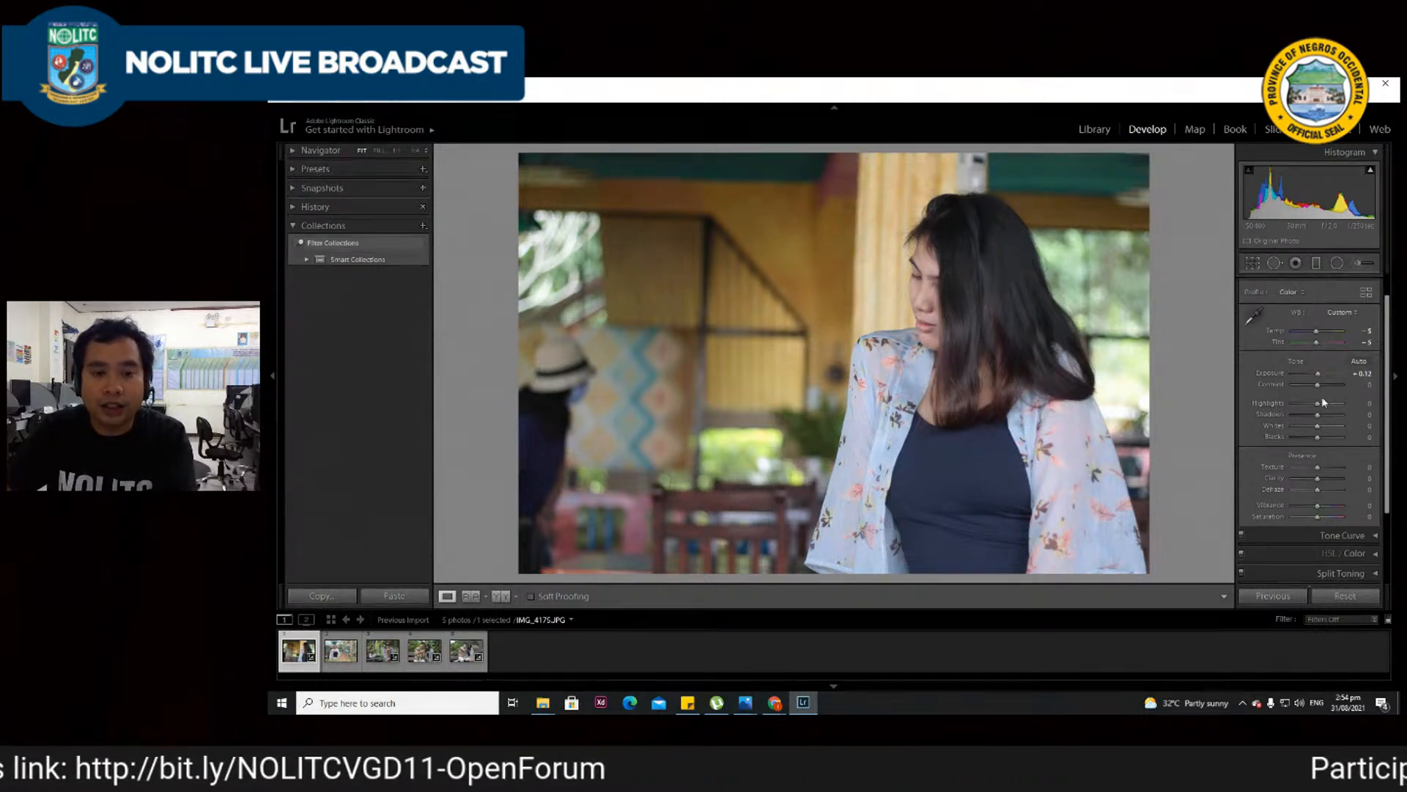
- Try Contrast at +100, then bring it back down and set it to +5
drag(1318, 384, 1347, 387)
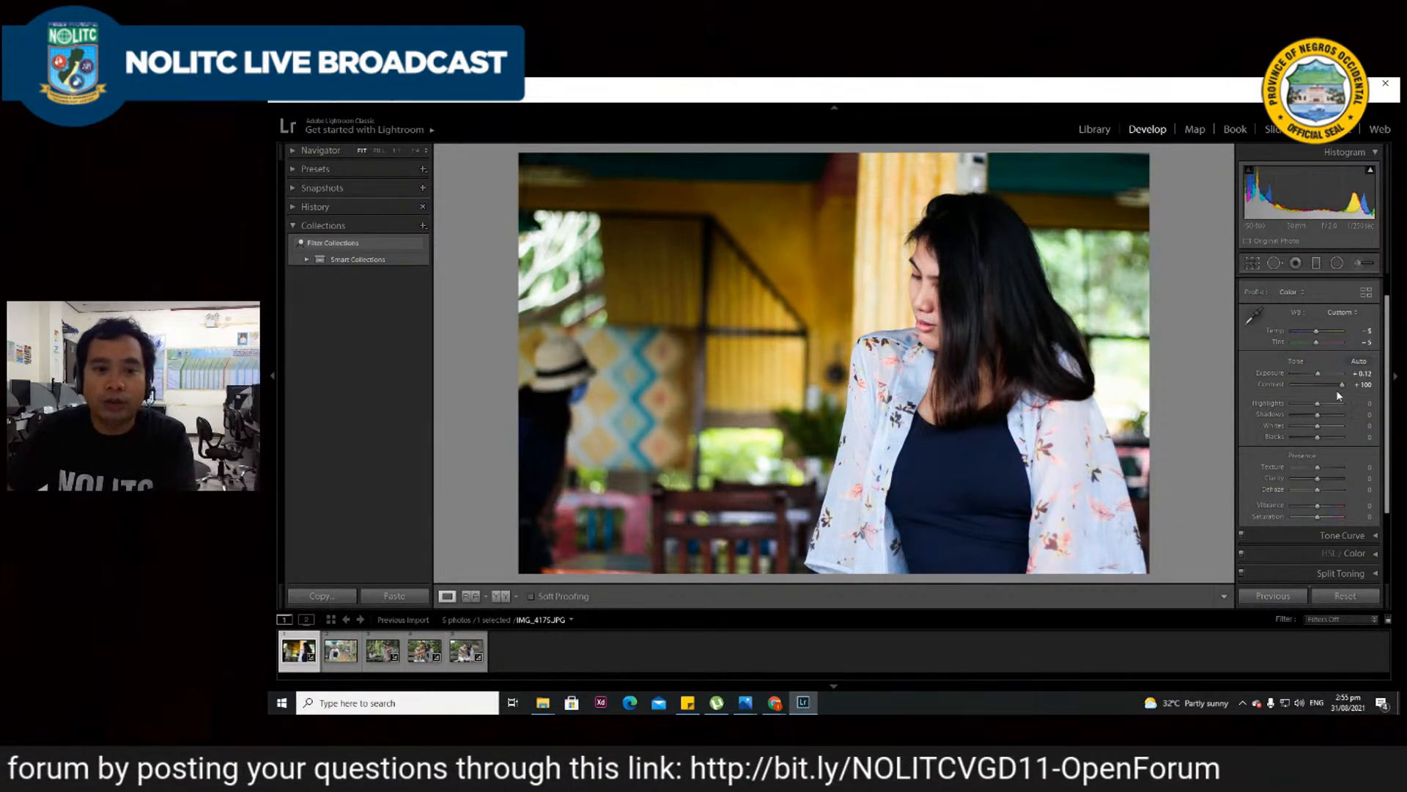
mouse_move(1342, 384)
mouse_down()
mouse_move(1240, 393)
mouse_move(1318, 384)
mouse_up()
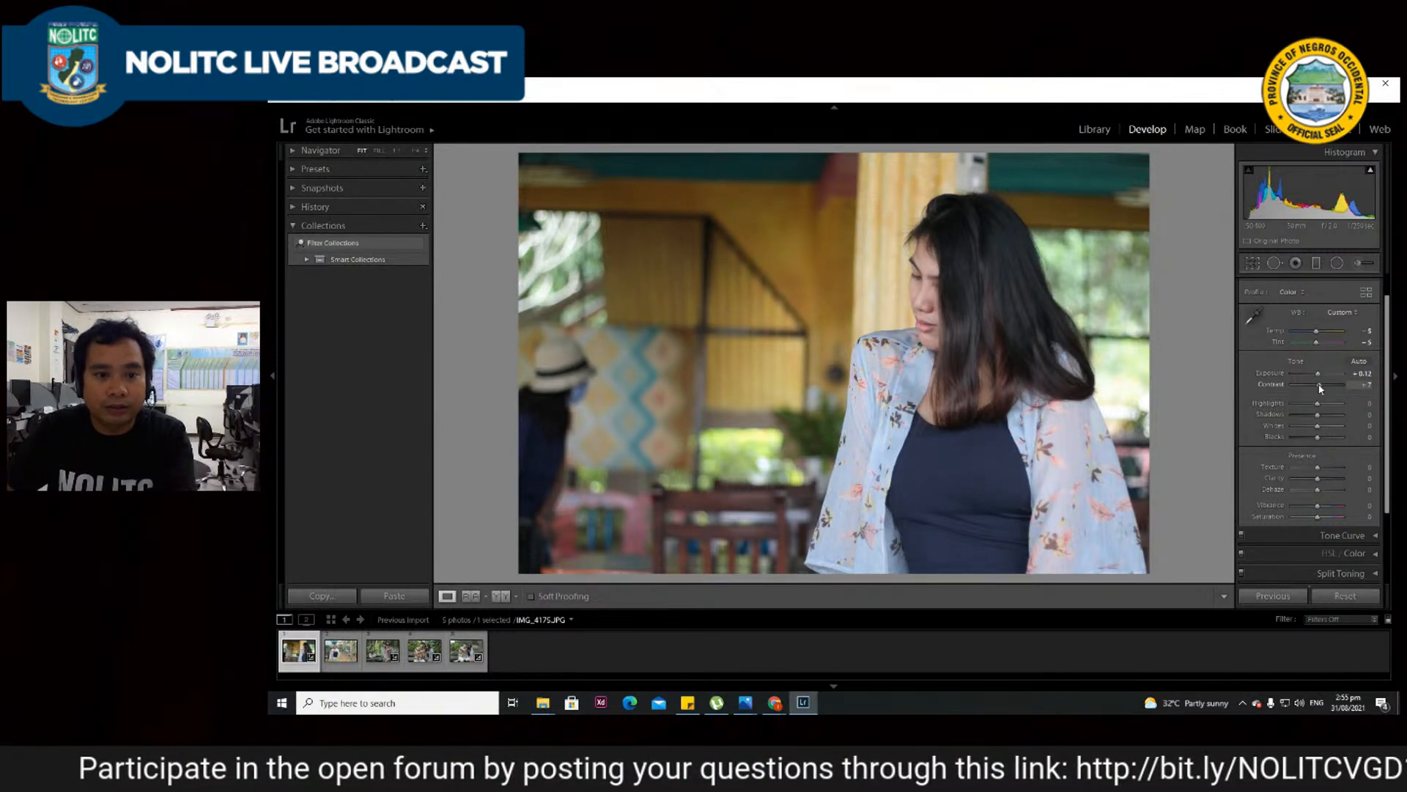
click(1370, 386)
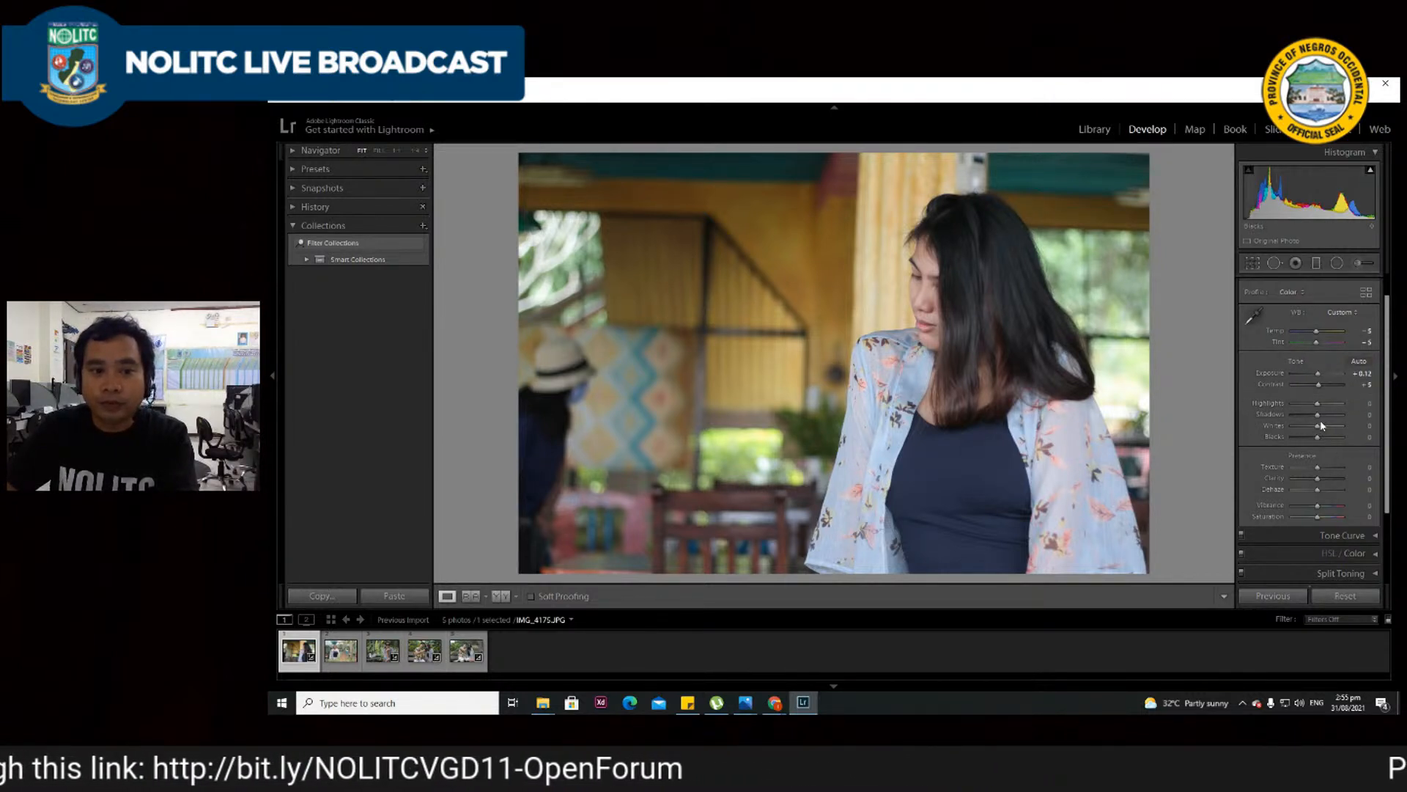
- Try Highlights at +100 and at -100, and undo the latest reductions
scroll(1247, 402, down, 1)
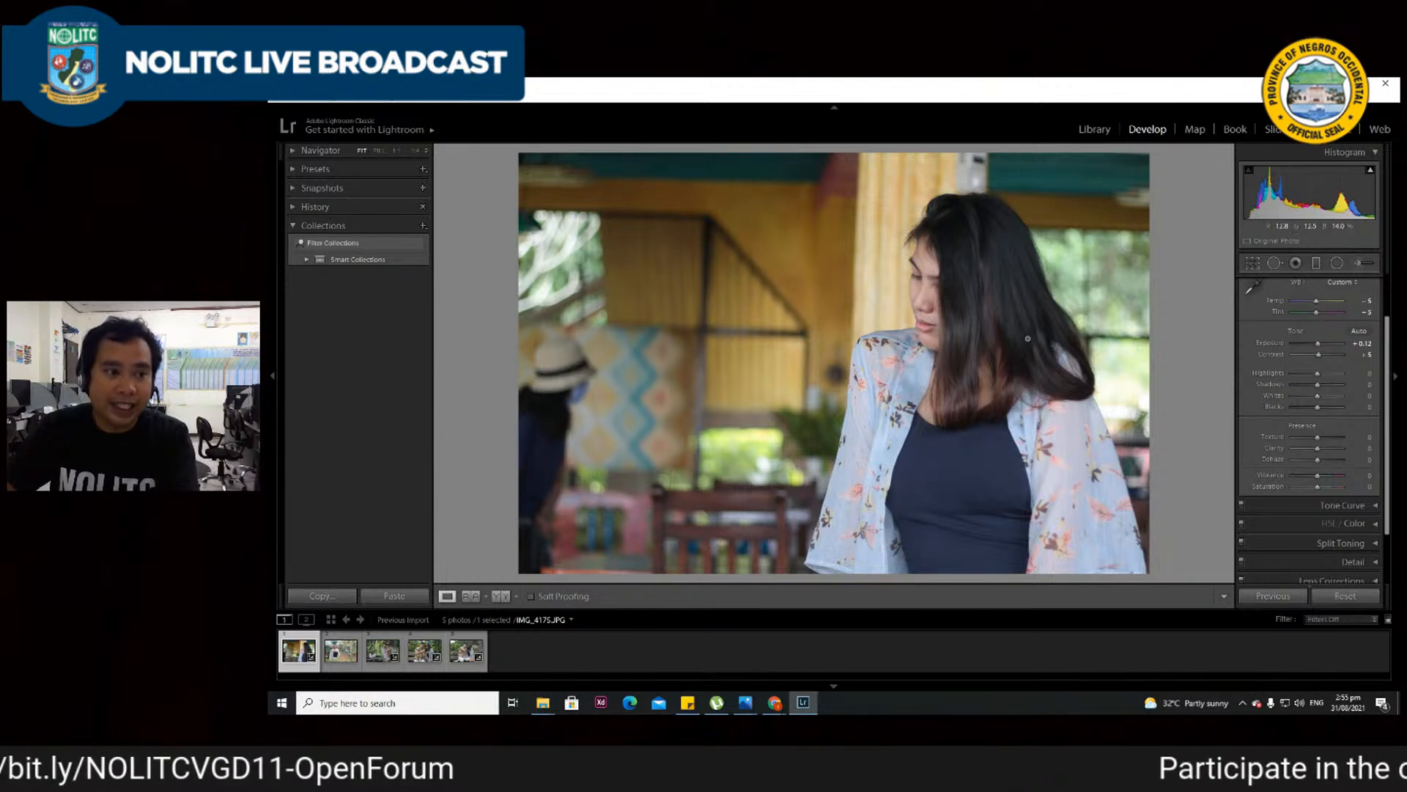
scroll(1269, 373, up, 2)
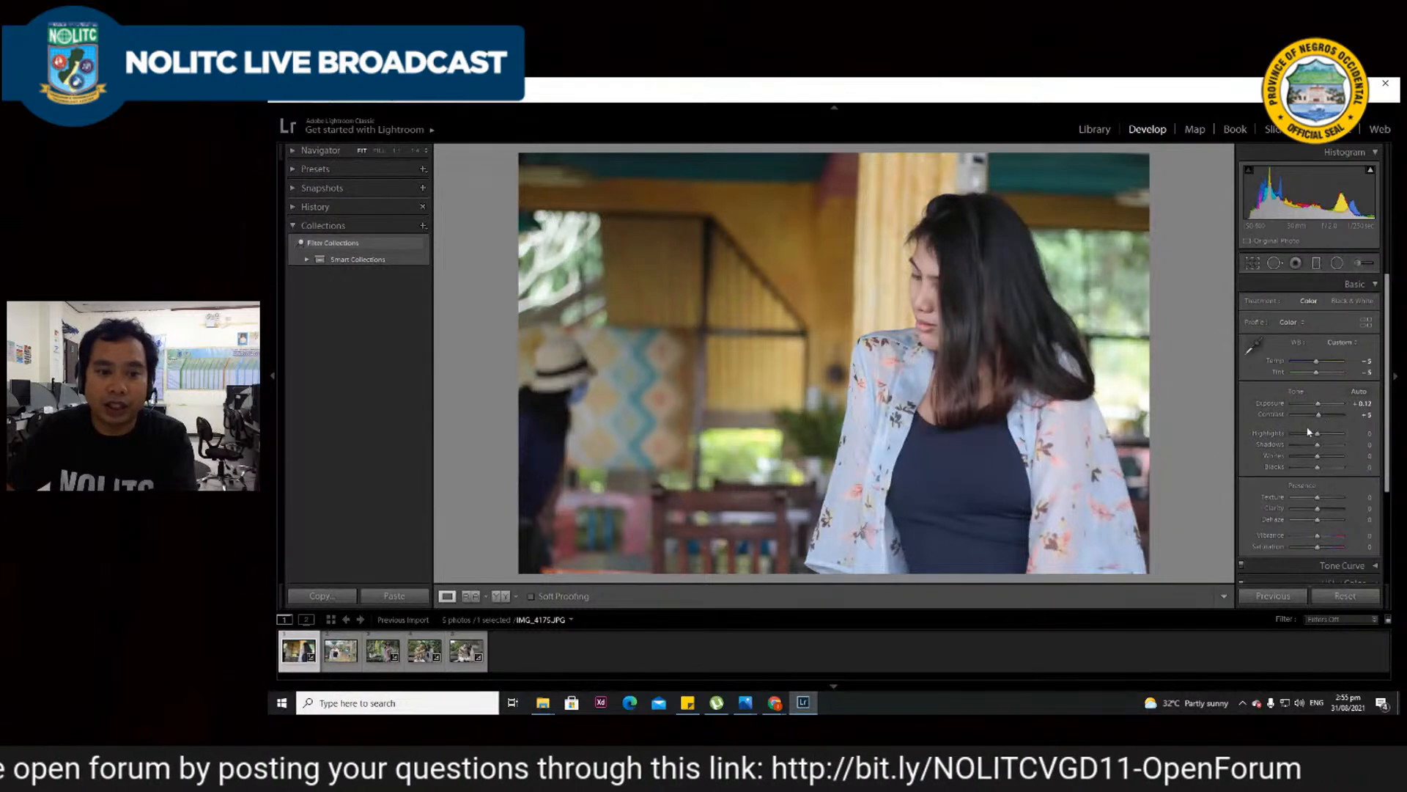
drag(1318, 434, 1341, 433)
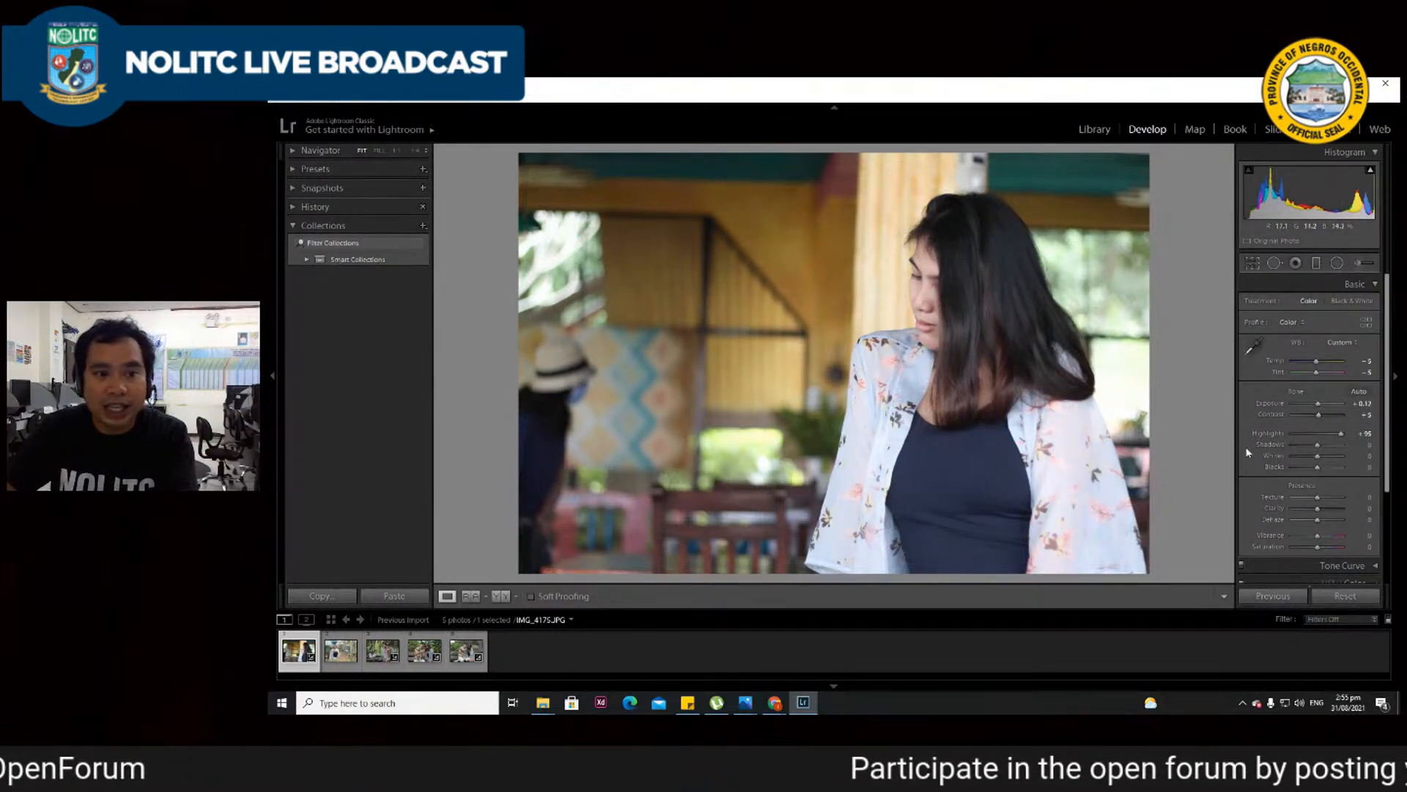
drag(1342, 433, 1348, 433)
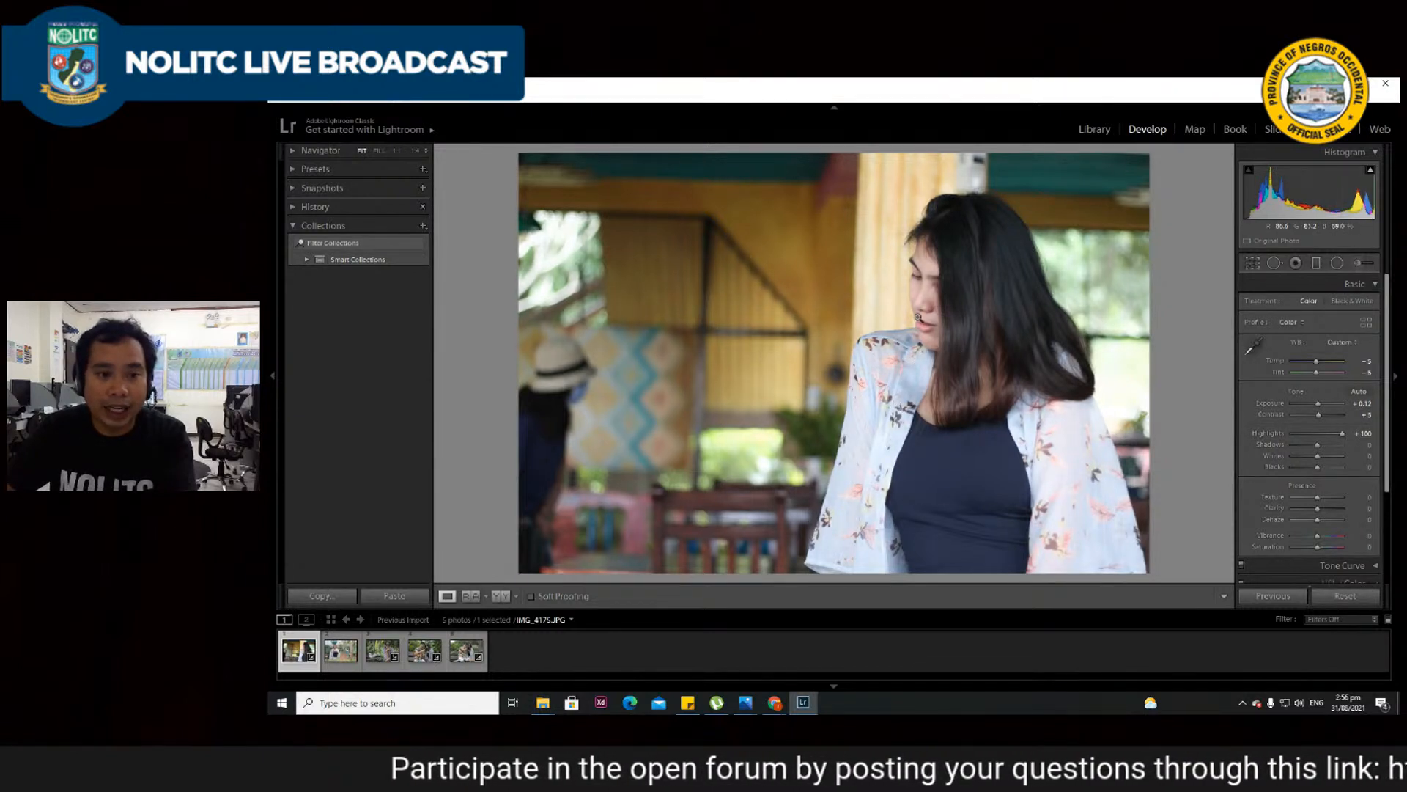
drag(1345, 438, 1319, 438)
drag(1312, 438, 1284, 437)
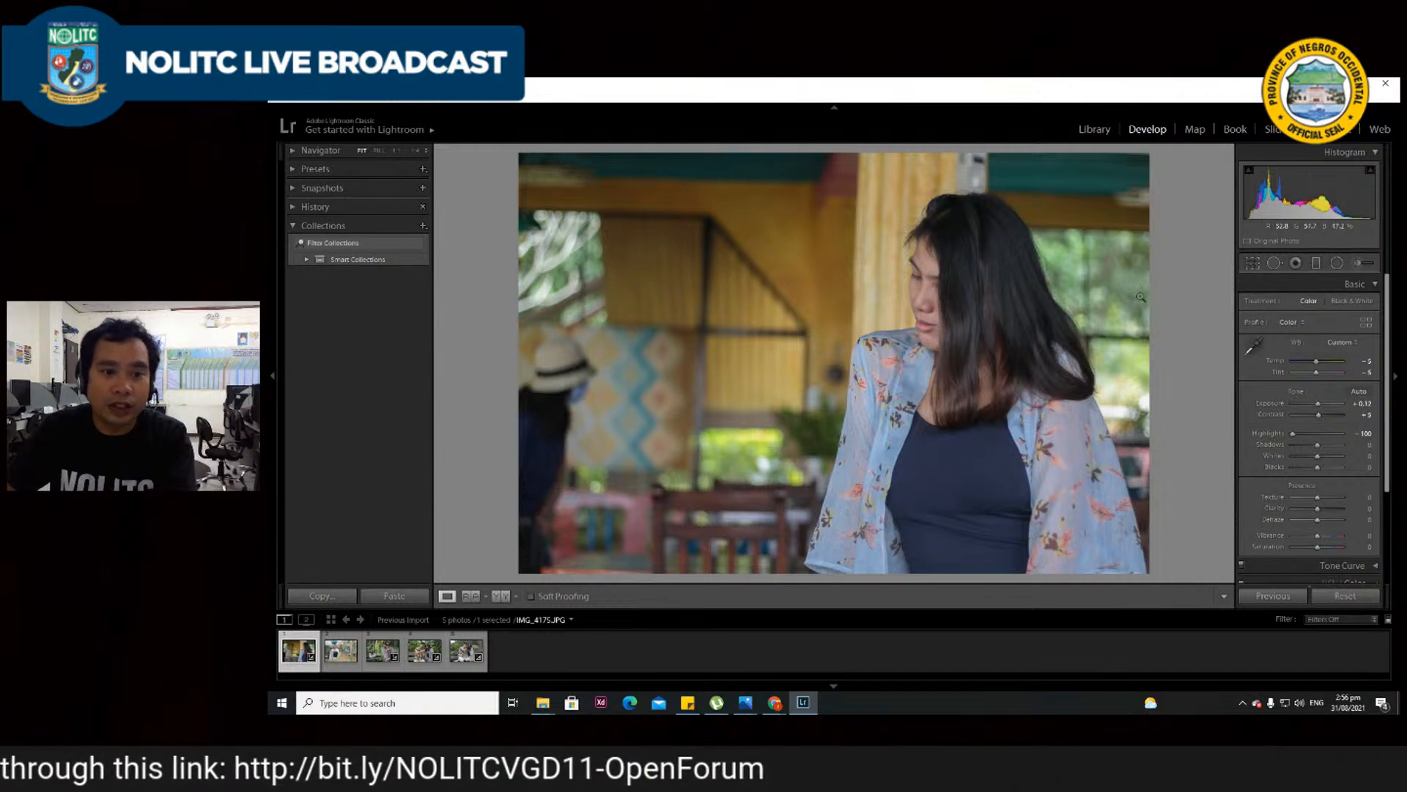
key(ctrl+z)
key(ctrl+z)
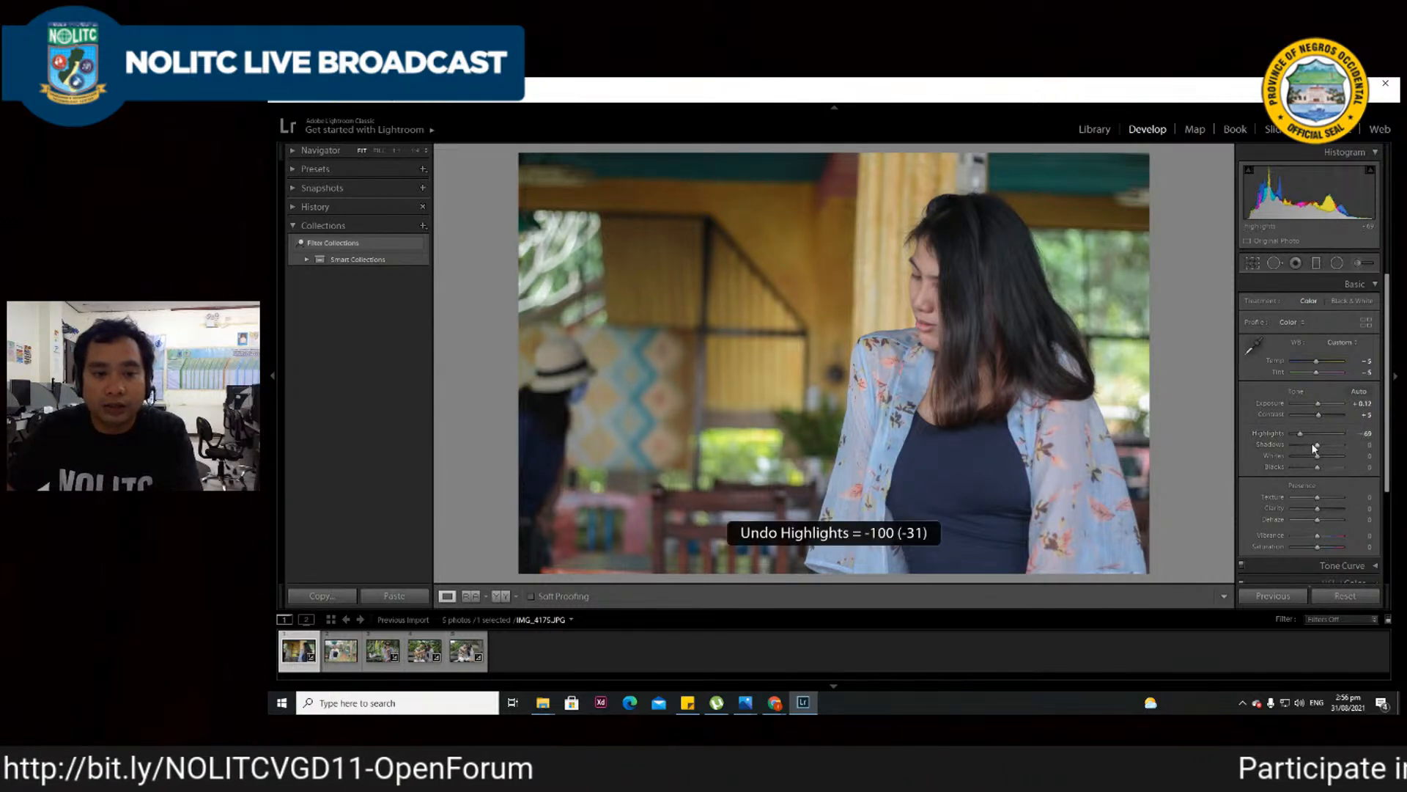
- Raise Highlights slightly and set it to exactly +5
drag(1317, 435, 1320, 435)
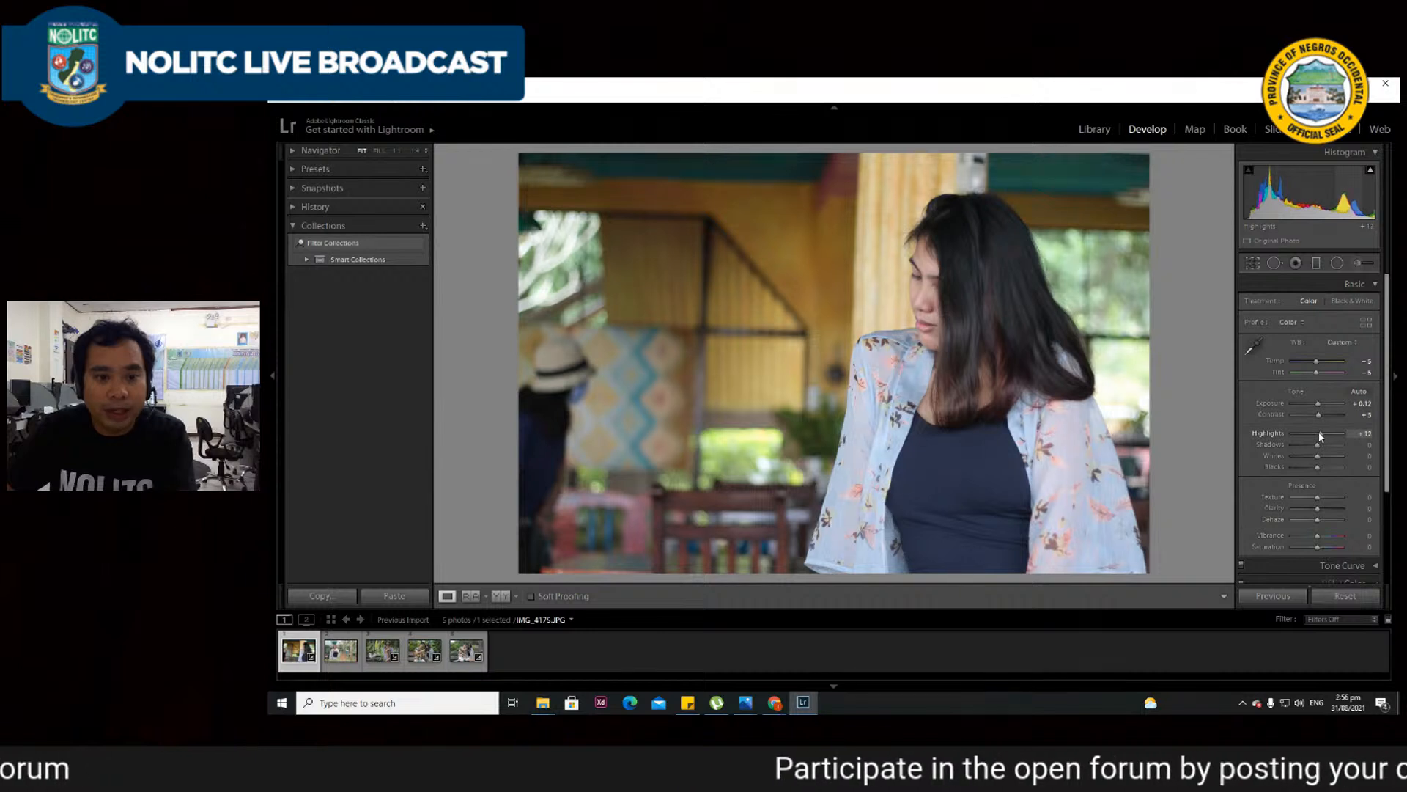
click(1365, 433)
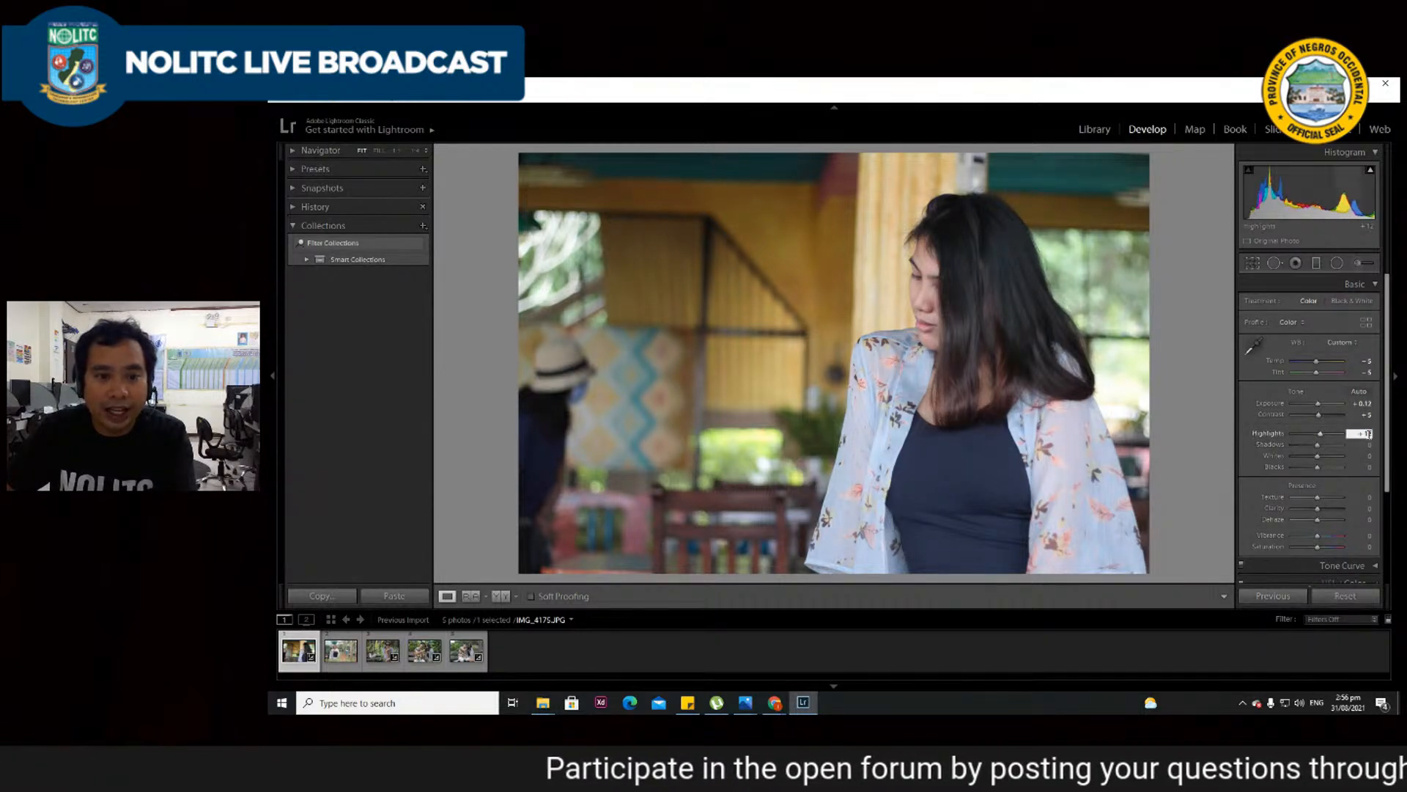
text(5)
key(Return)
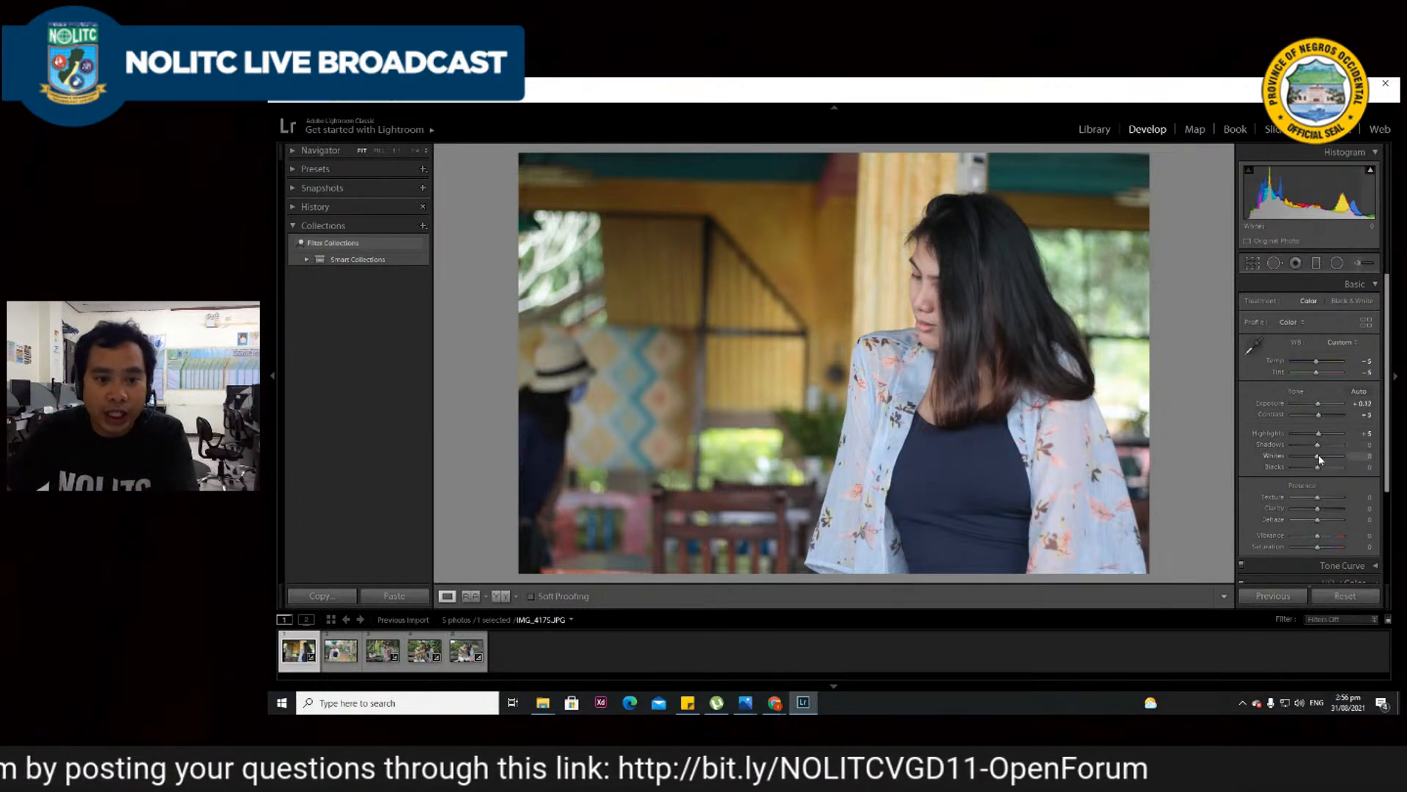
- Try Shadows at about -38, +100 and -100, and undo all the trial changes
drag(1318, 448, 1310, 442)
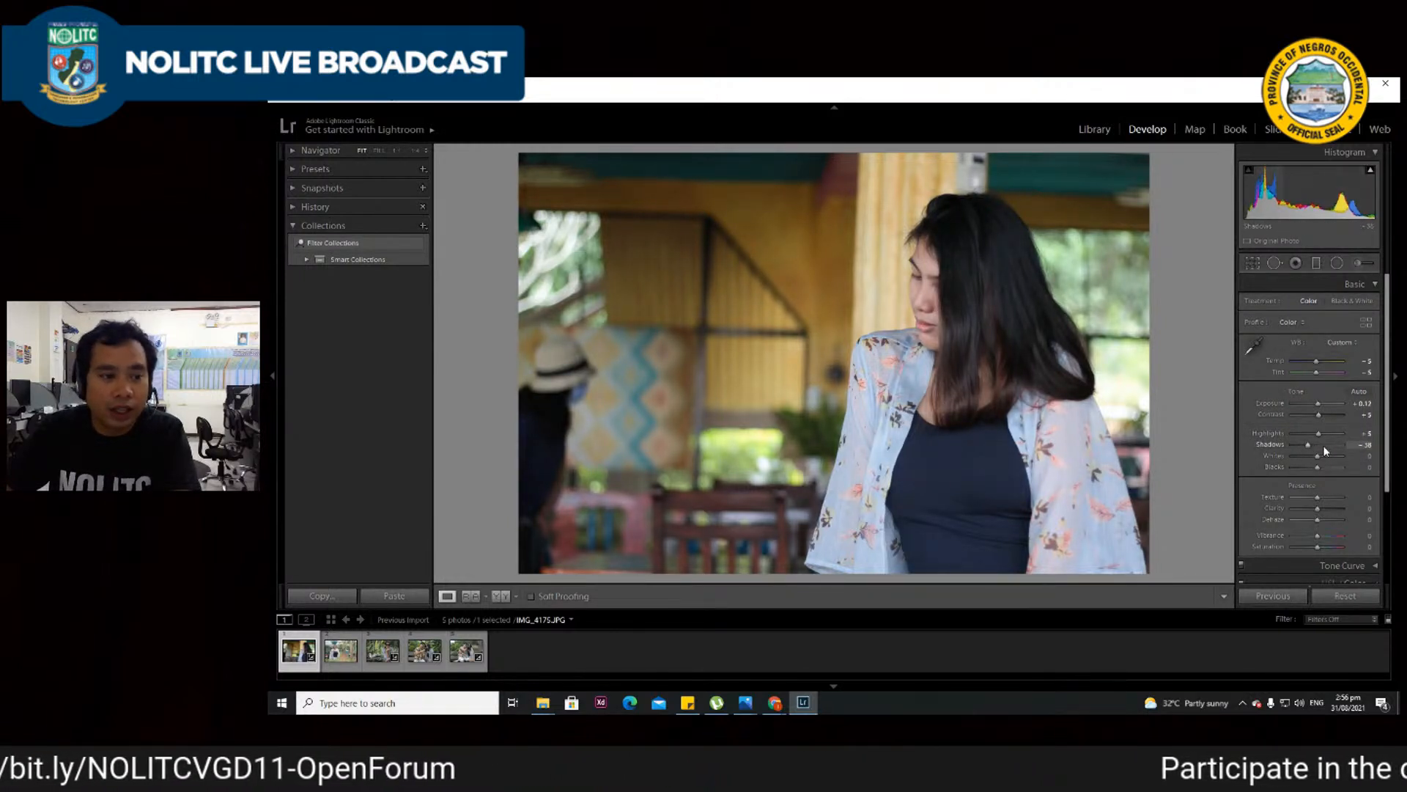
key(ctrl+z)
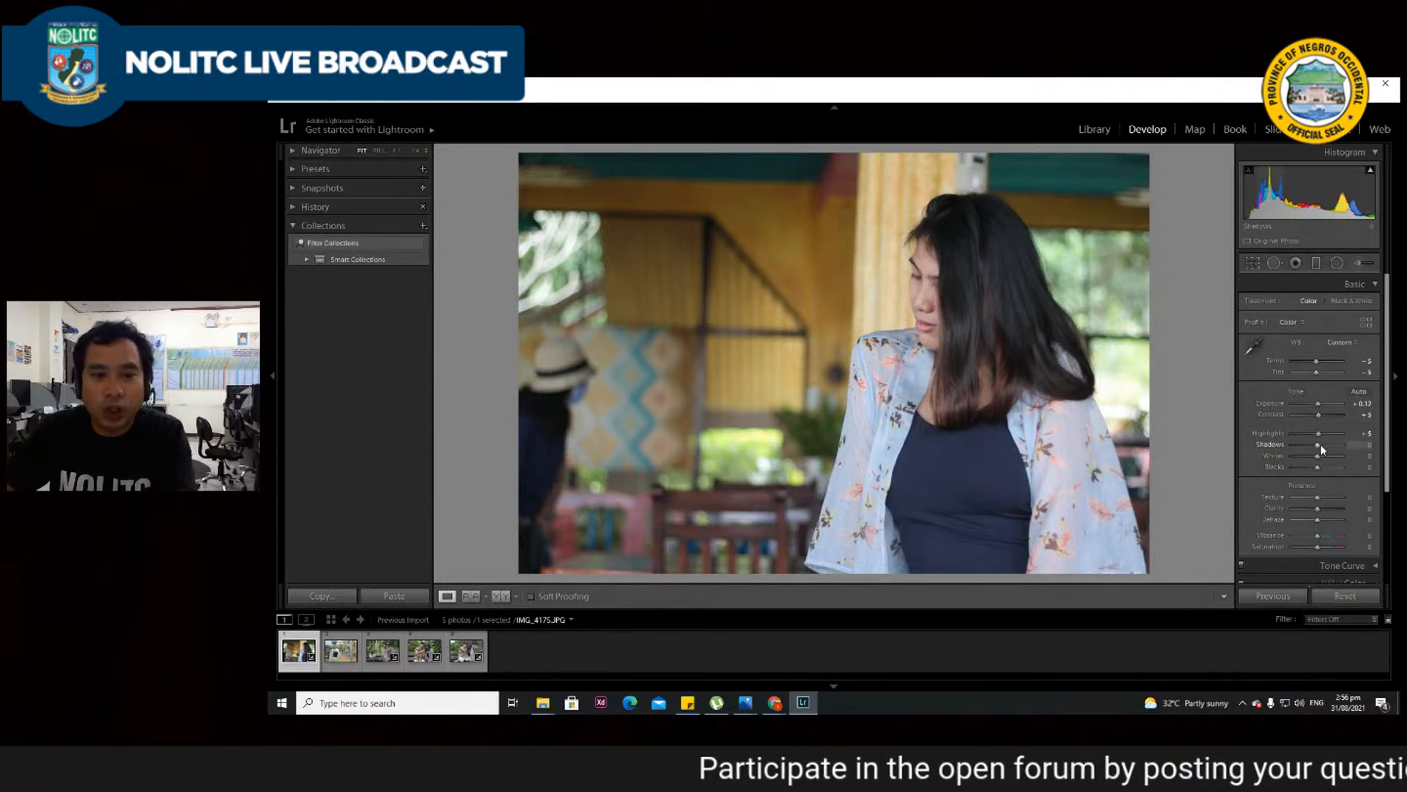
drag(1319, 449, 1328, 449)
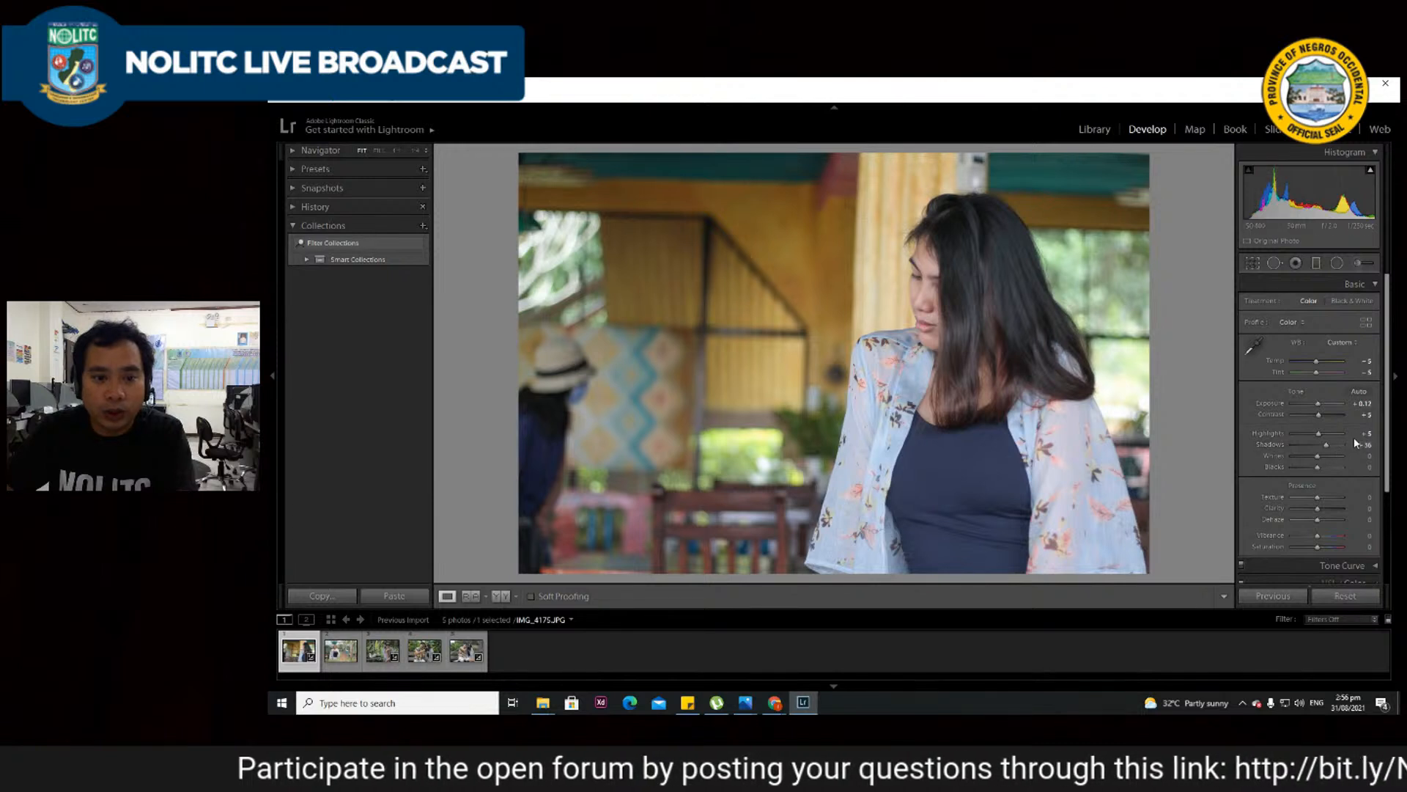
mouse_move(1361, 447)
mouse_down()
mouse_move(1376, 447)
mouse_move(1355, 450)
mouse_up()
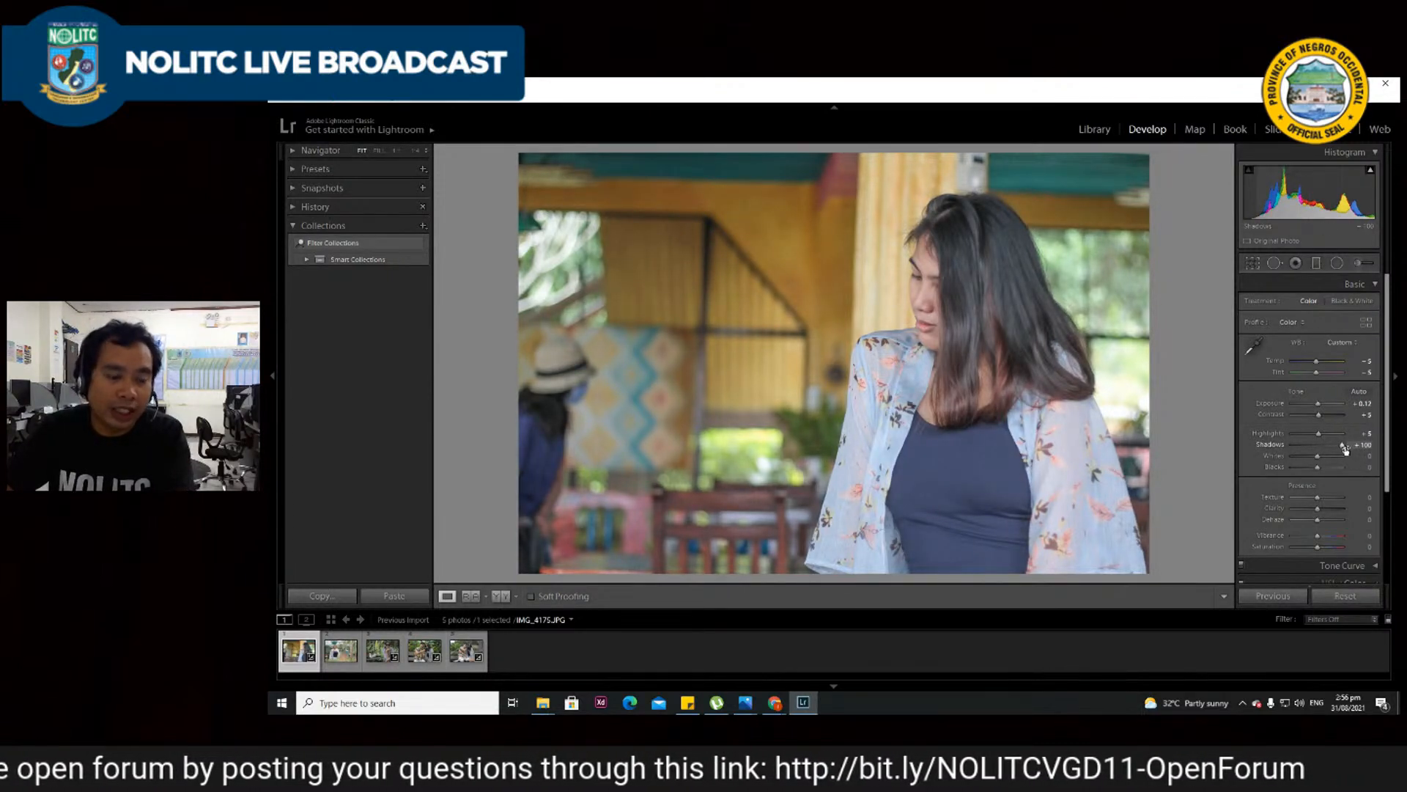
key(ctrl+z)
drag(1323, 448, 1248, 448)
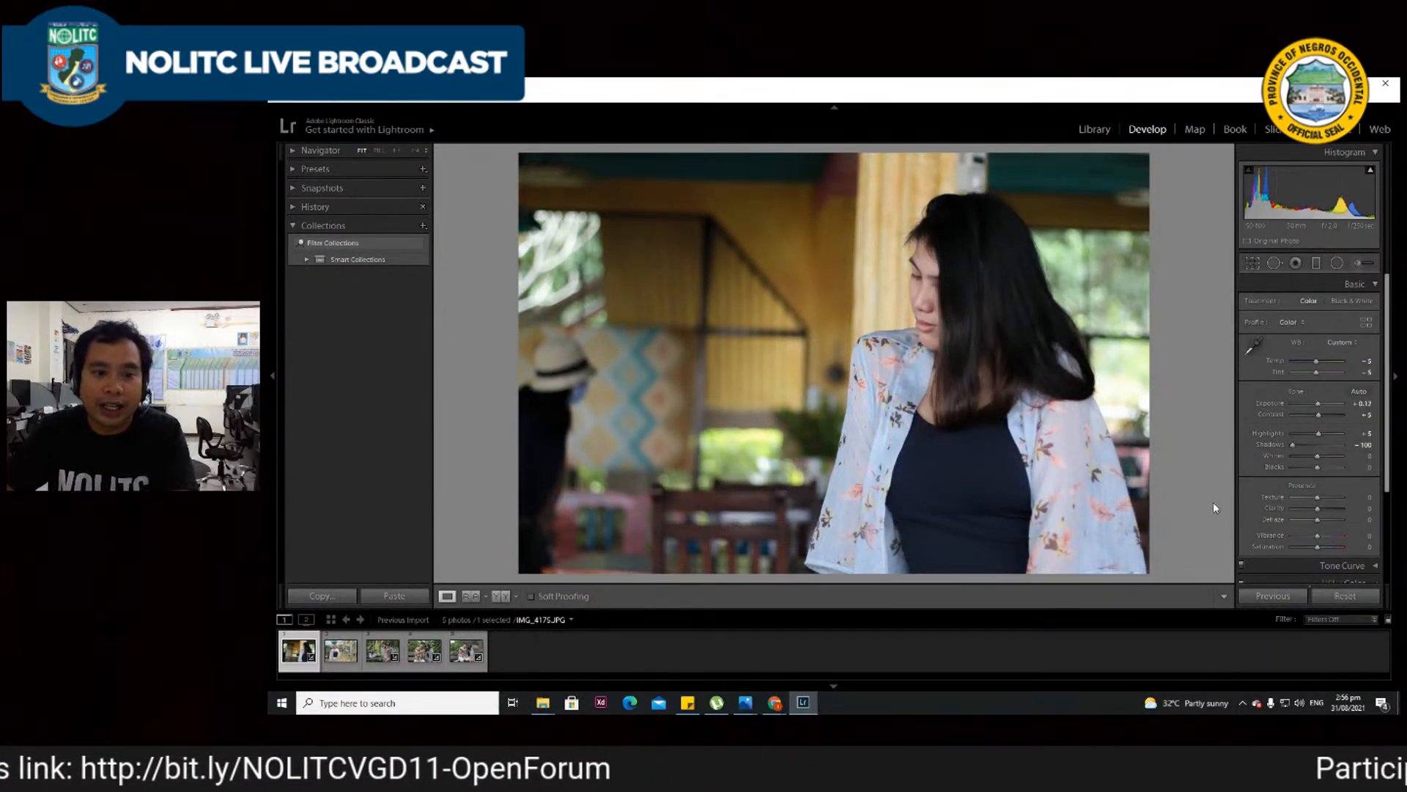
key(ctrl+z)
key(ctrl+z)
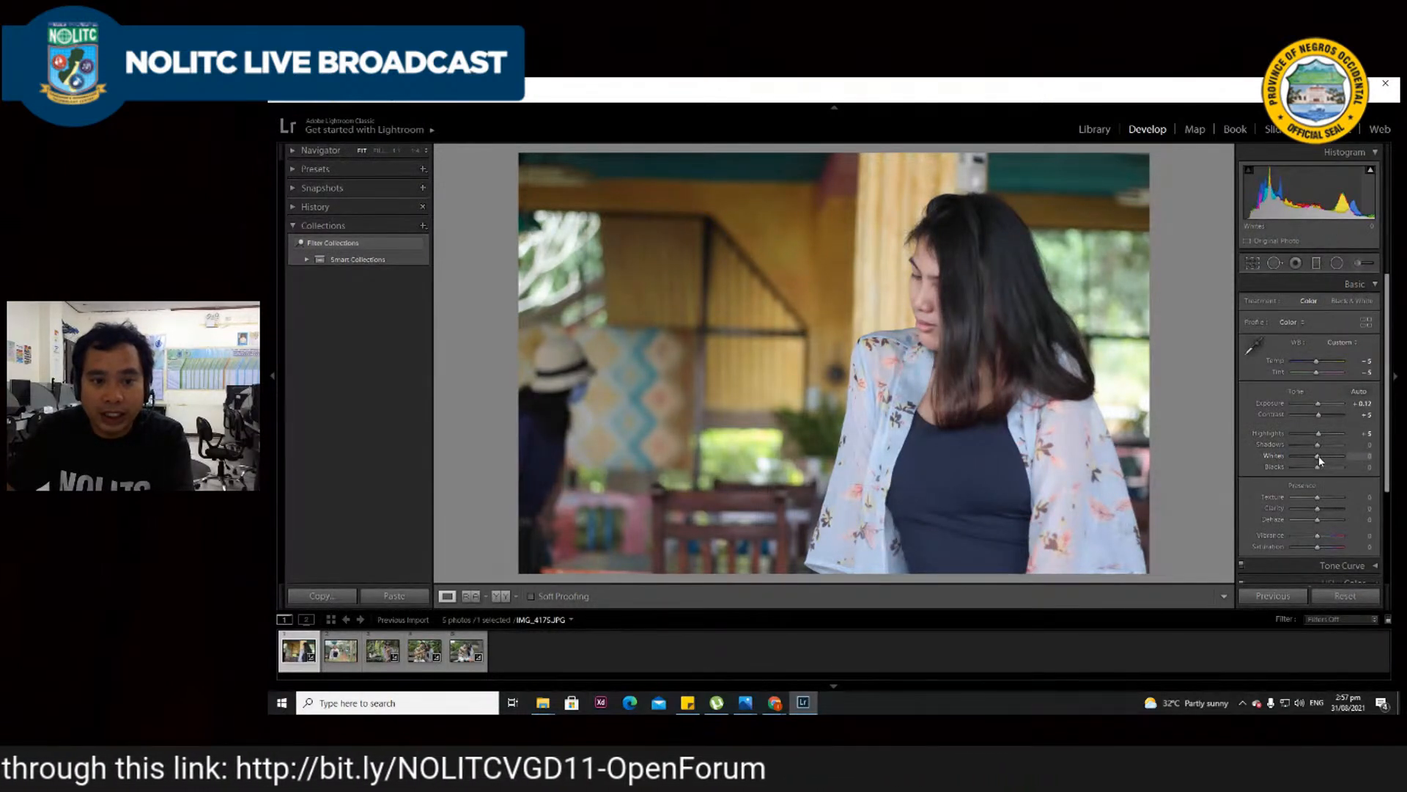
- Try Whites at about +74 and at -100, undo the reduction, and bring Whites to about +7
drag(1320, 456, 1337, 460)
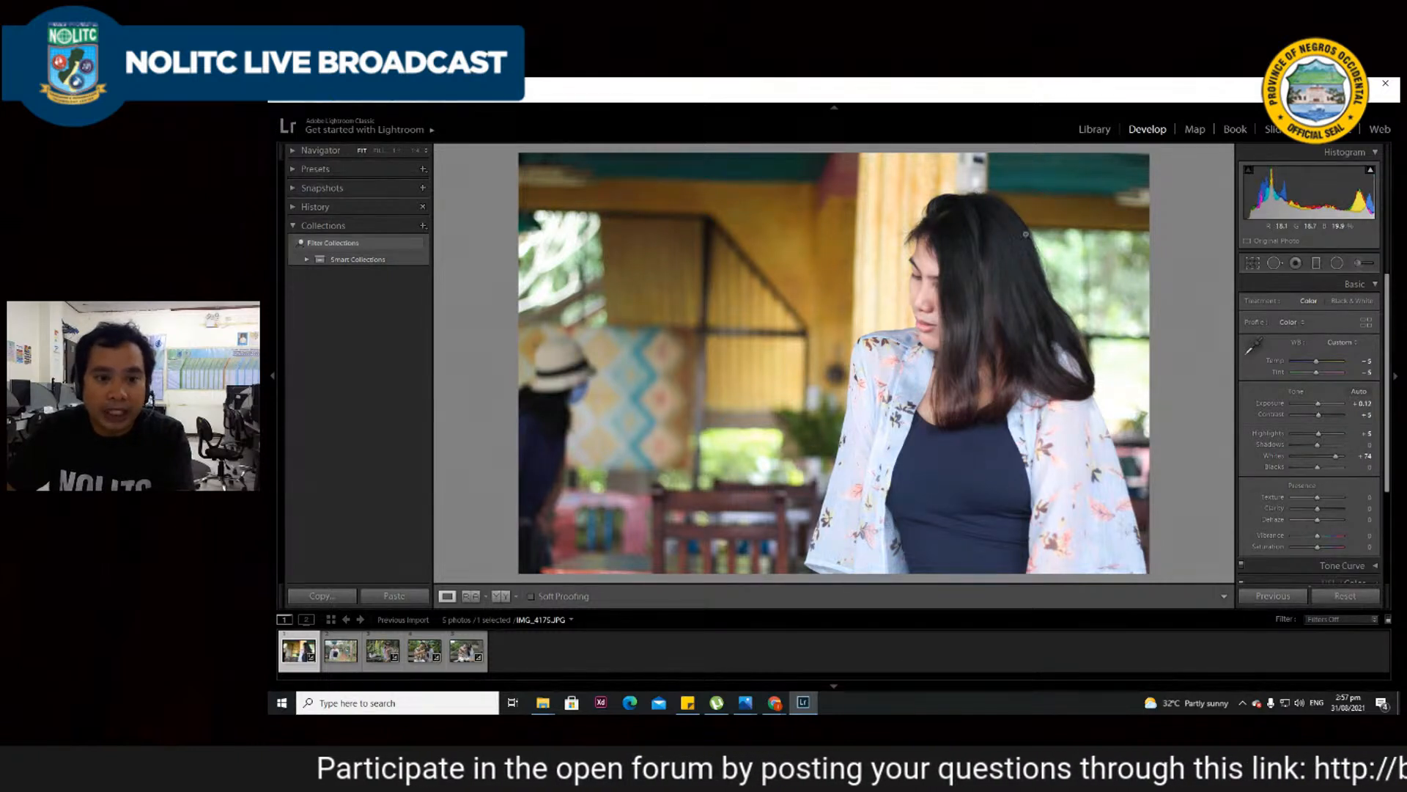
drag(1326, 455, 1287, 460)
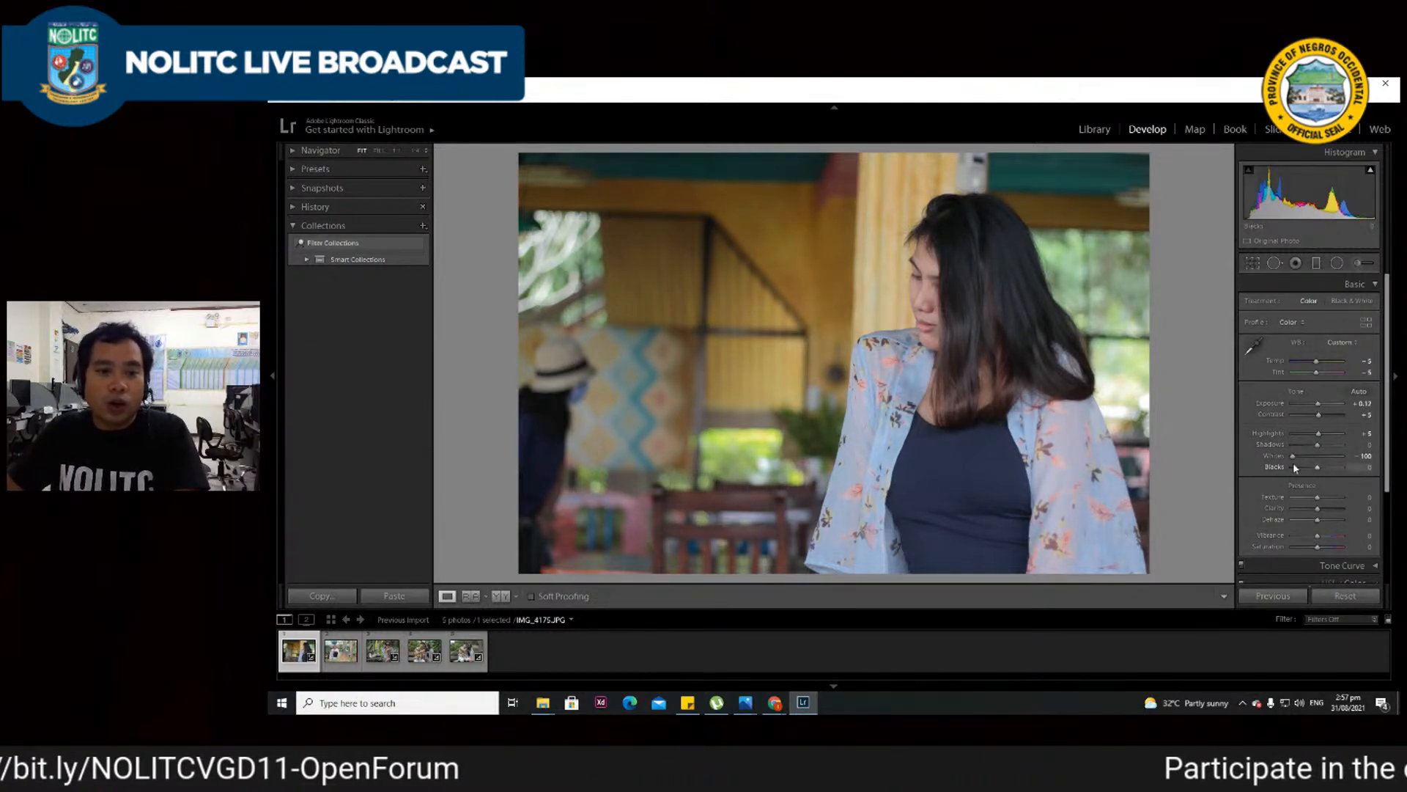
key(ctrl+z)
key(ctrl+z)
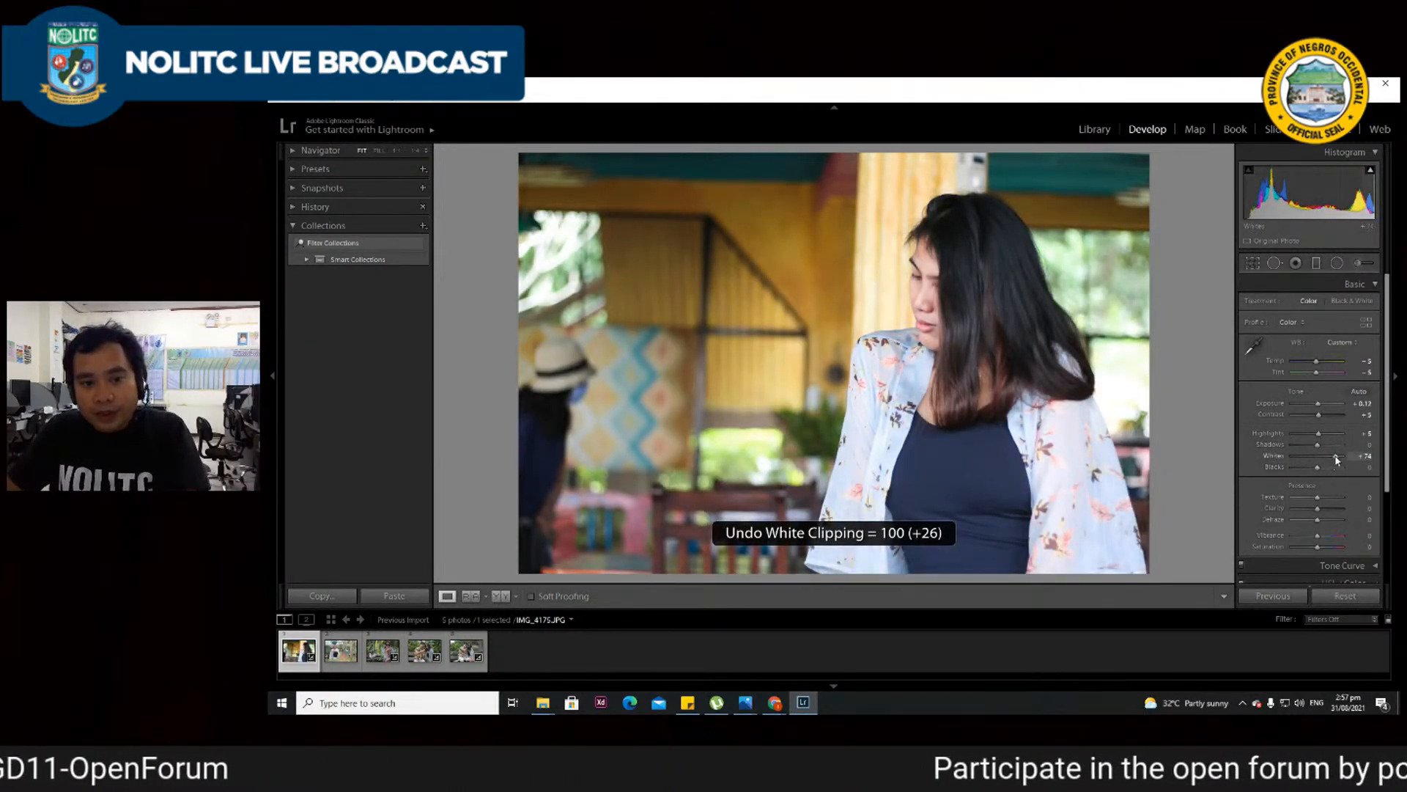
drag(1339, 457, 1322, 460)
- Set Whites to +5 and Shadows to -5
click(1368, 456)
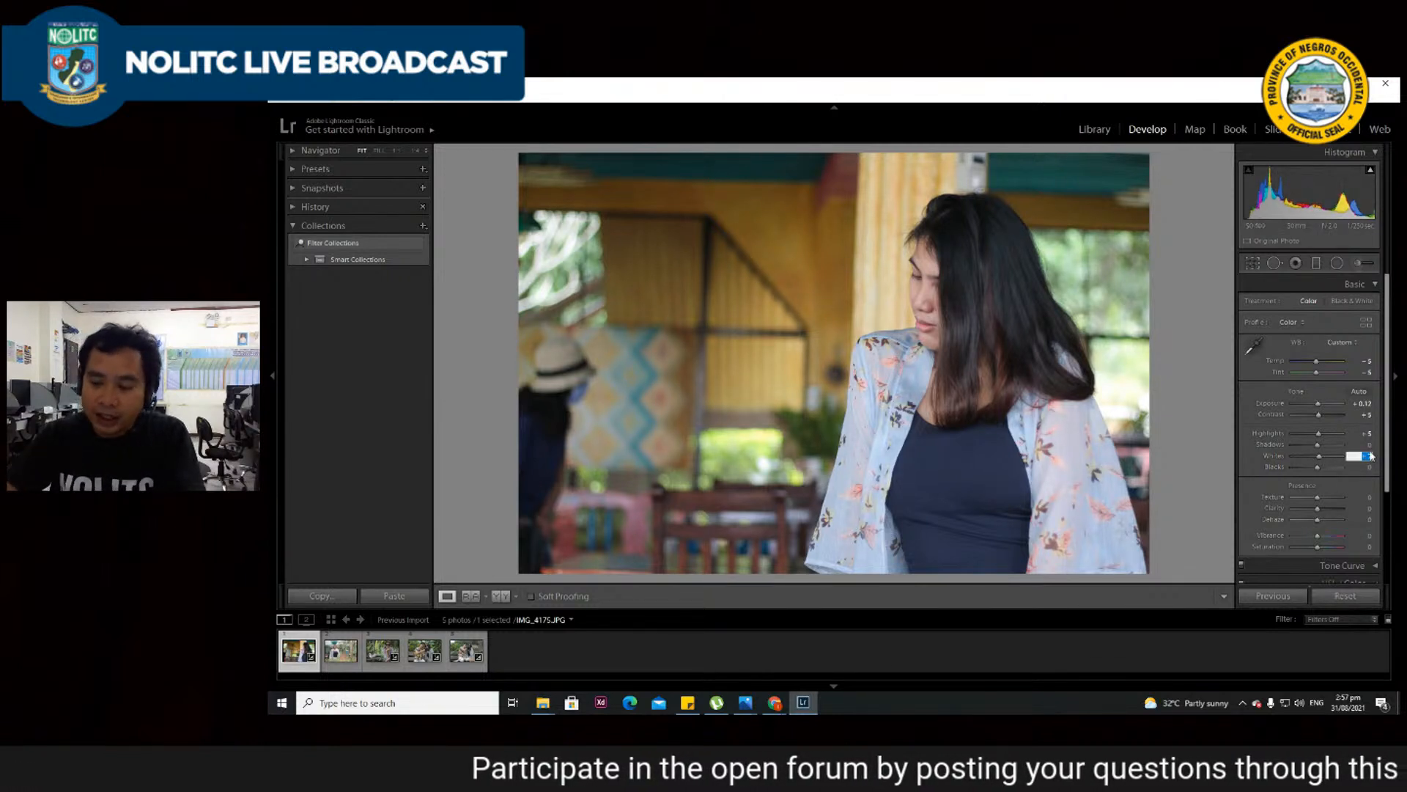
text(5)
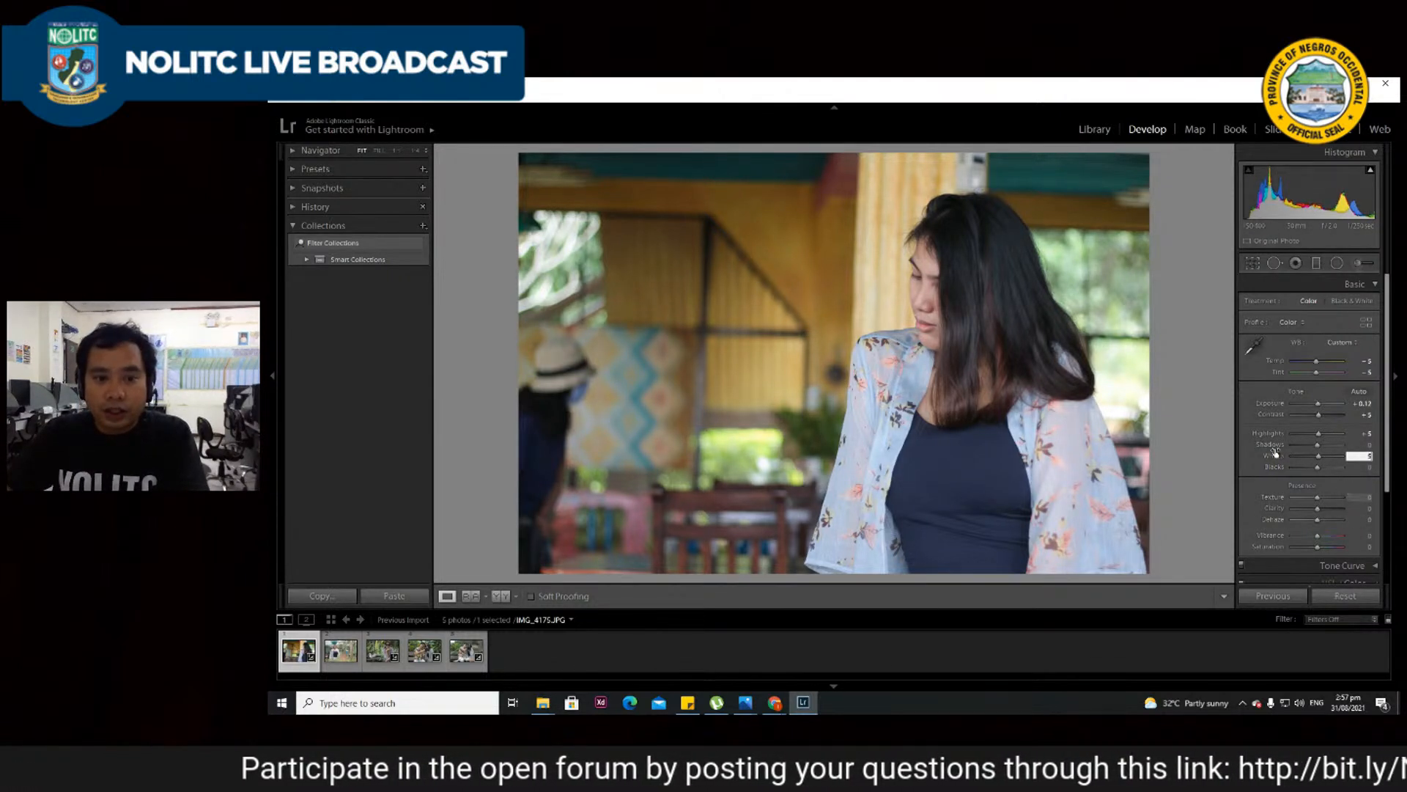
key(shift+Tab)
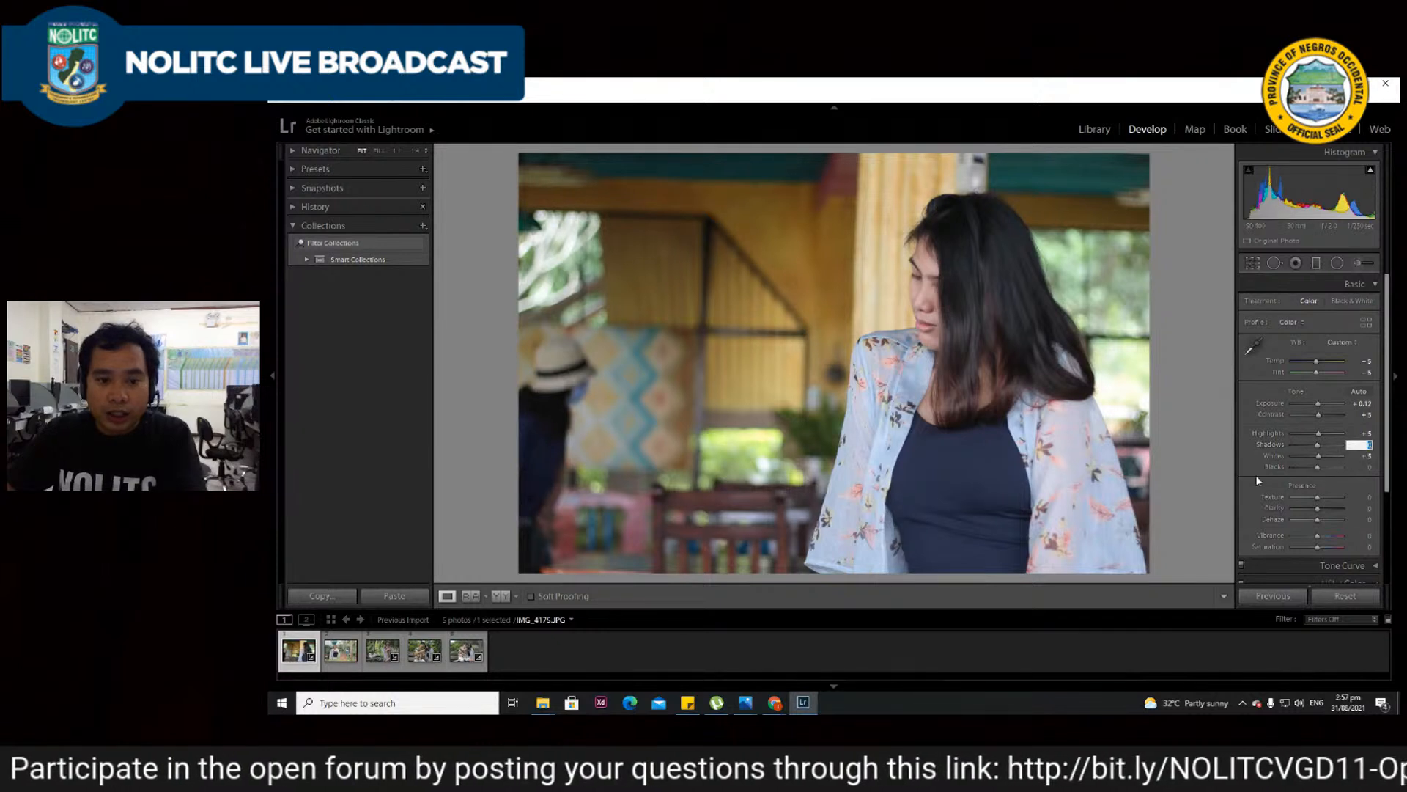
text(-5)
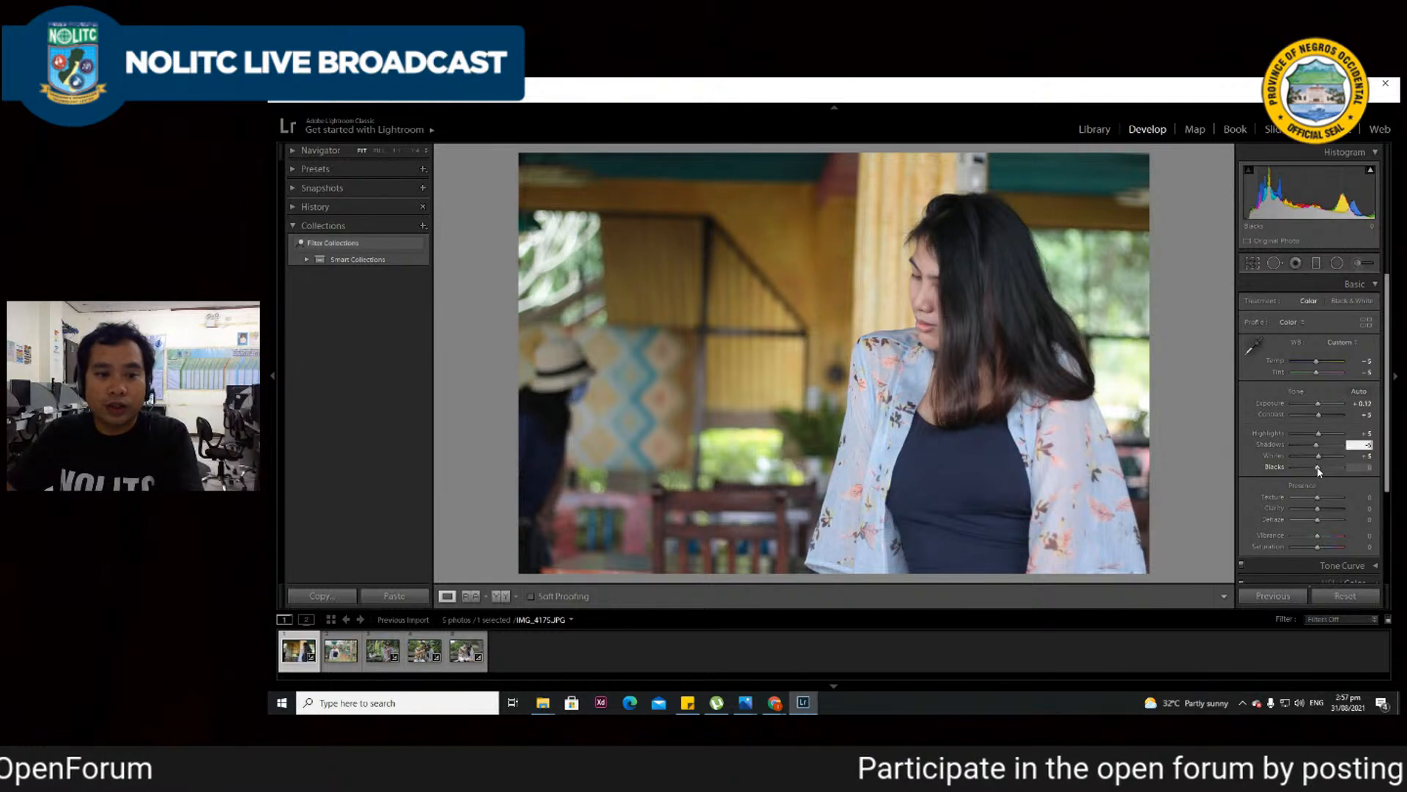
- Lower Blacks to about -60, and undo the recent Blacks, Shadows and Whites changes
drag(1317, 467, 1298, 469)
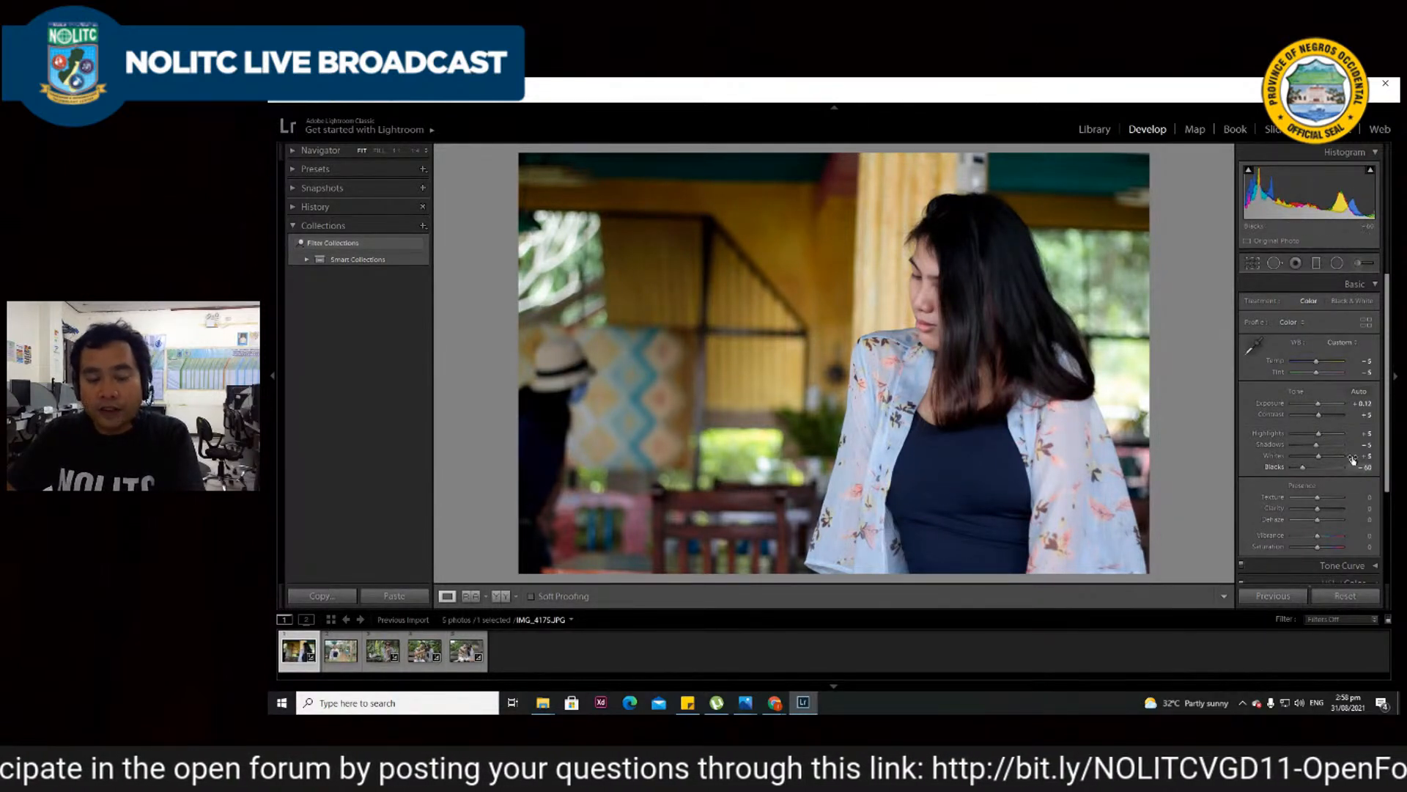
drag(1302, 467, 1300, 468)
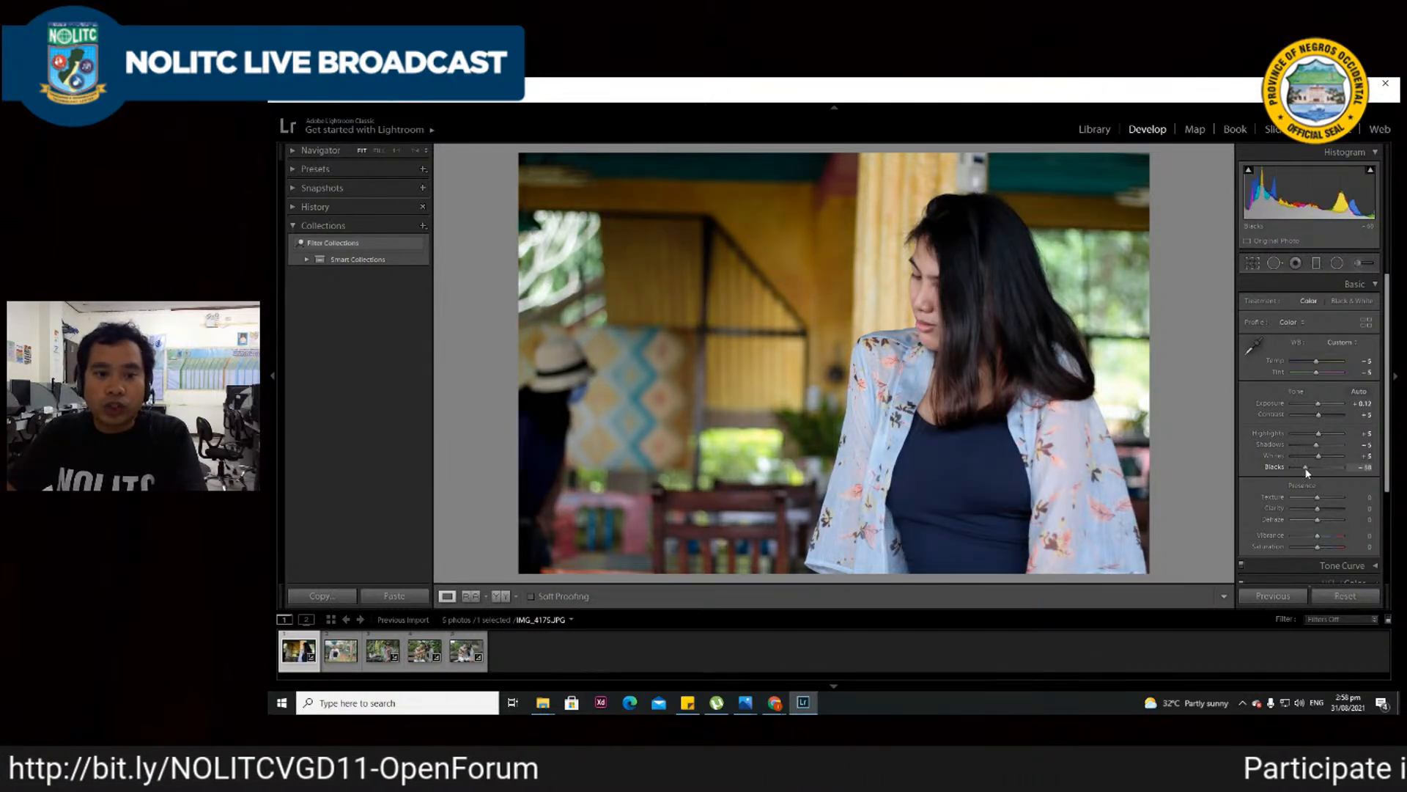
key(ctrl+z)
key(ctrl+z)
key(ctrl+z)
key(ctrl+z)
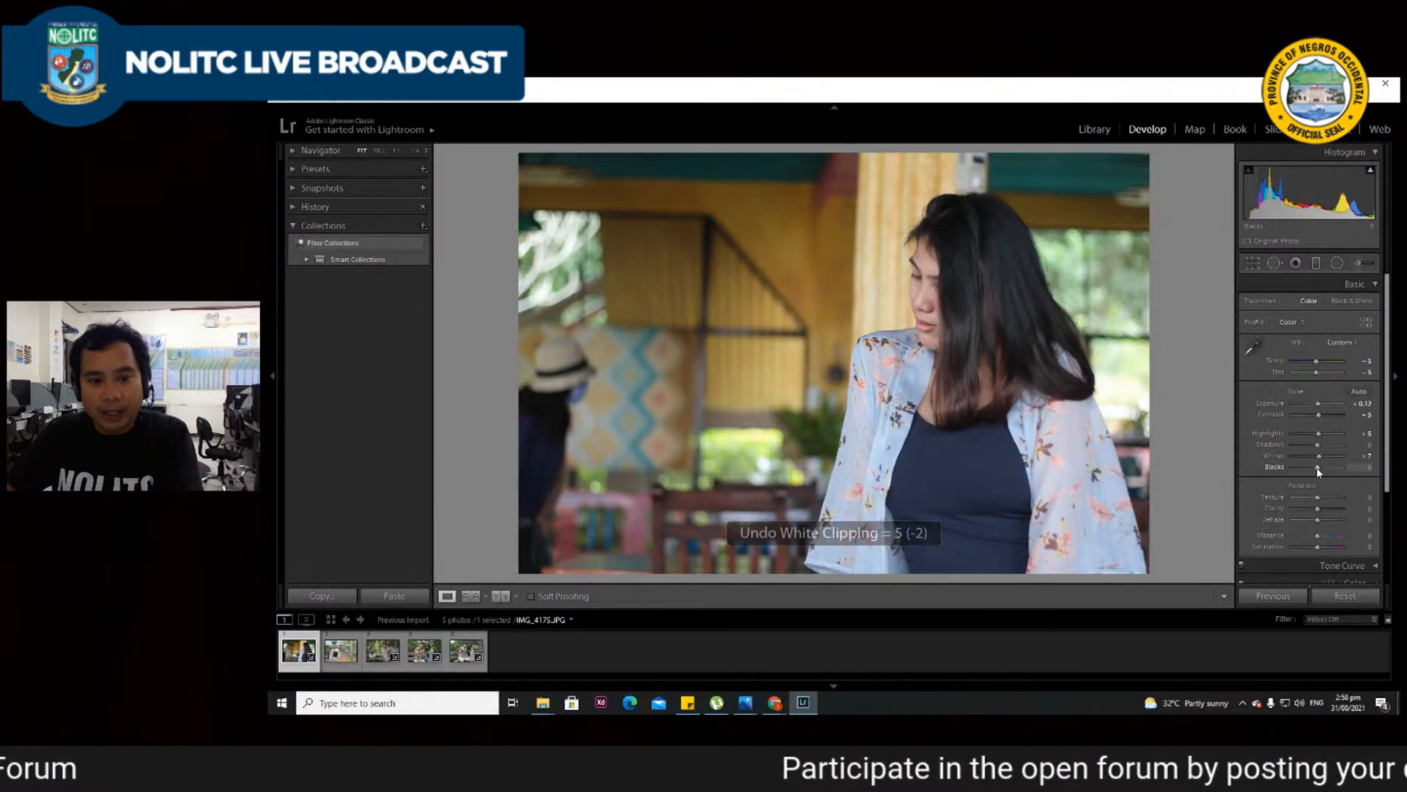
- Try Blacks at +100 and at -100, and undo both changes
drag(1319, 471, 1349, 468)
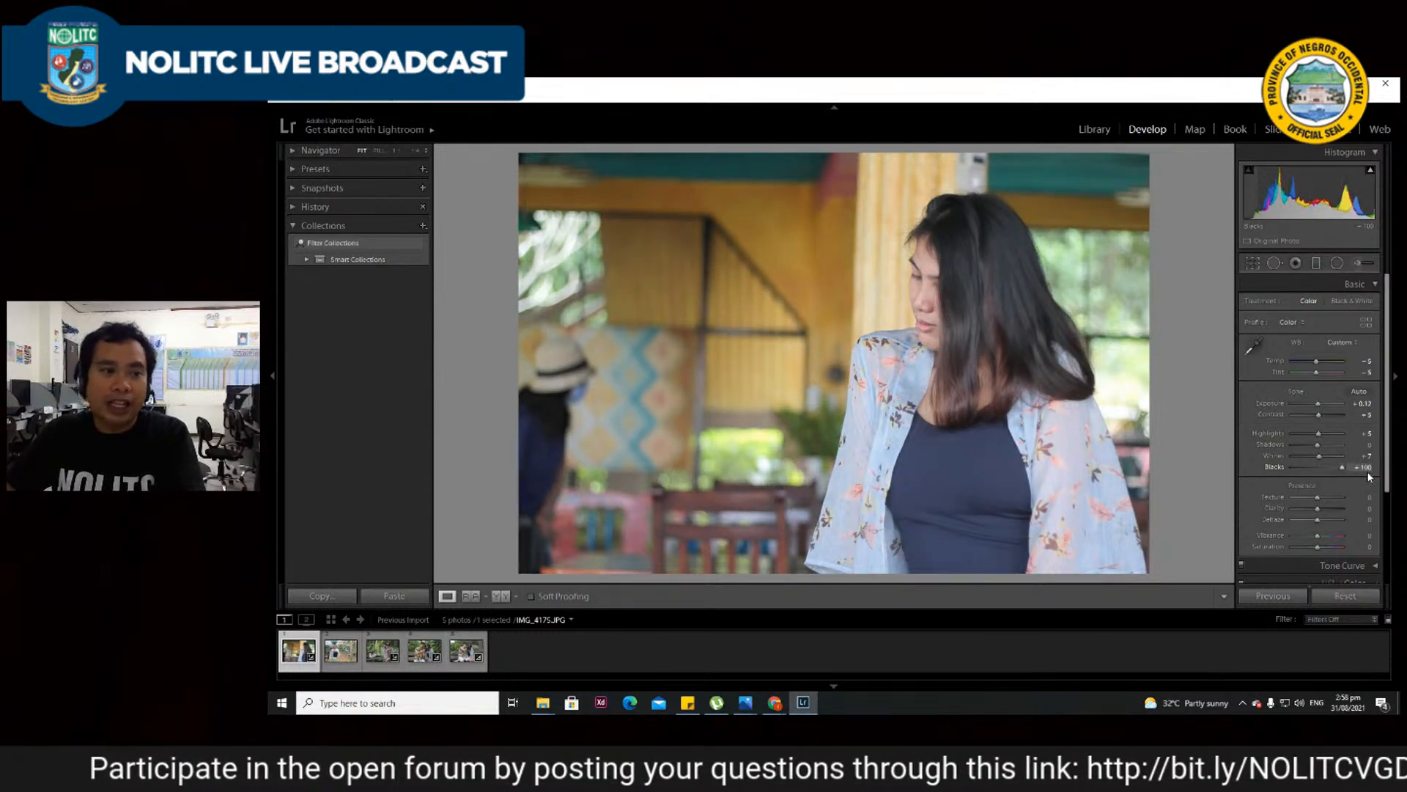
drag(1340, 468, 1243, 472)
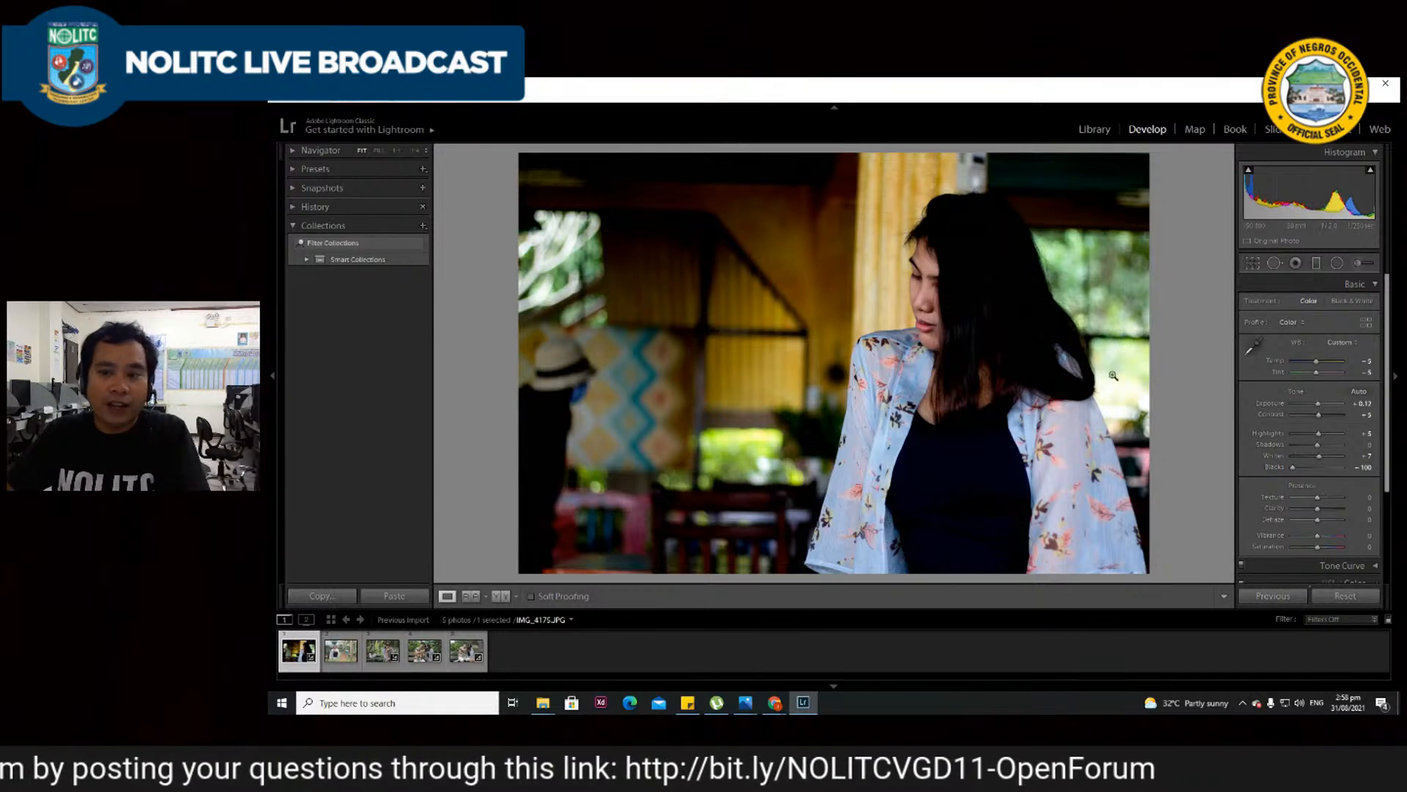
key(ctrl+z)
- Set Blacks to -30 and Shadows to -5
drag(1317, 467, 1309, 467)
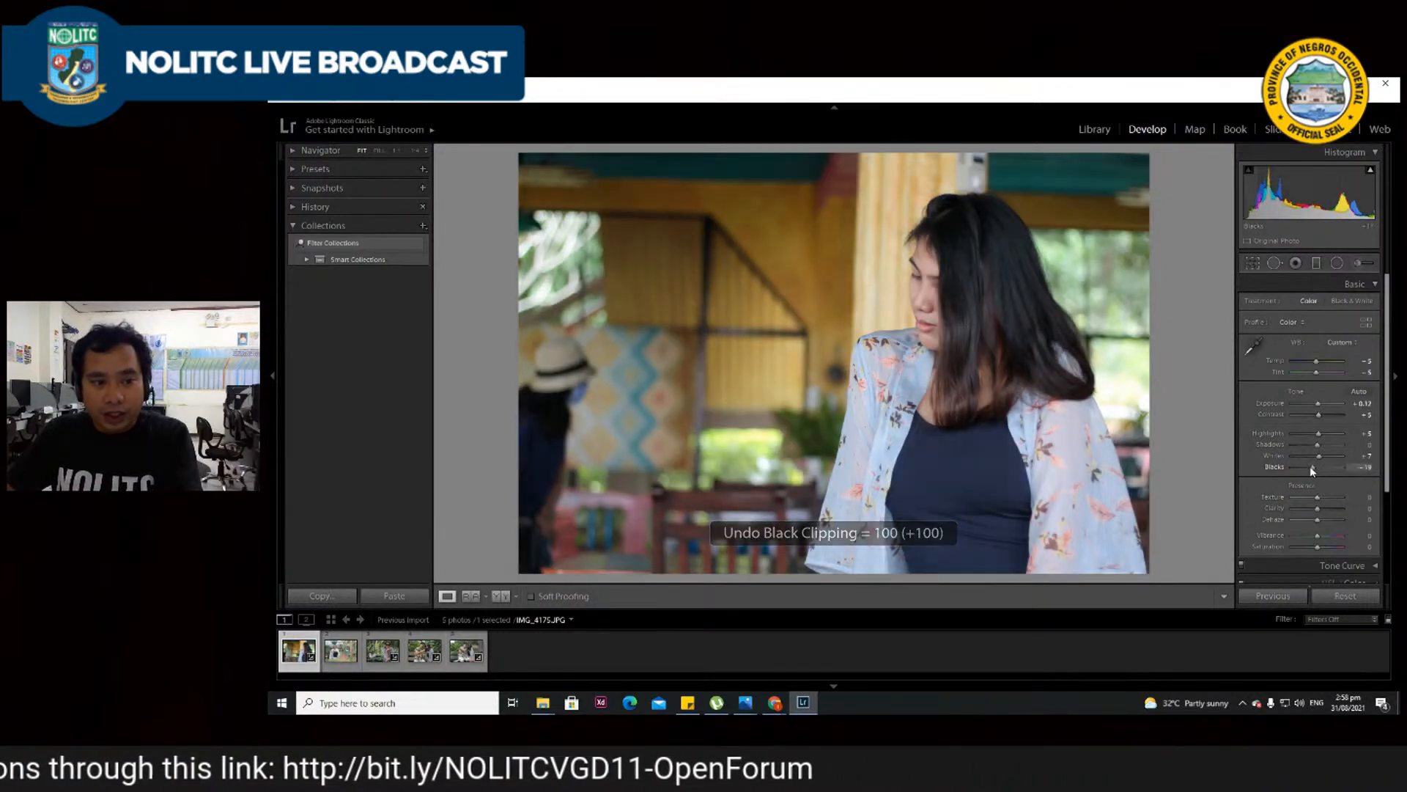
click(1349, 470)
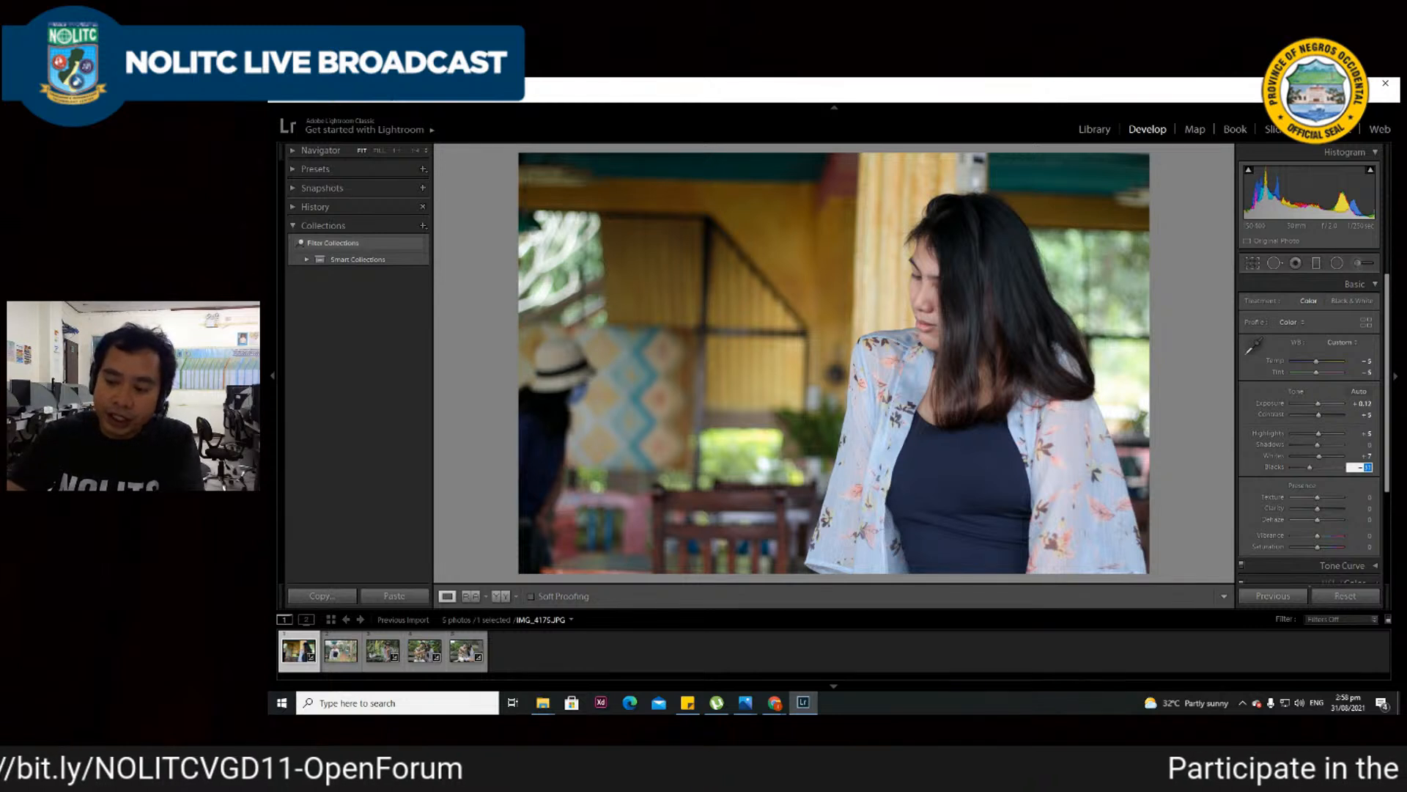
click(1365, 445)
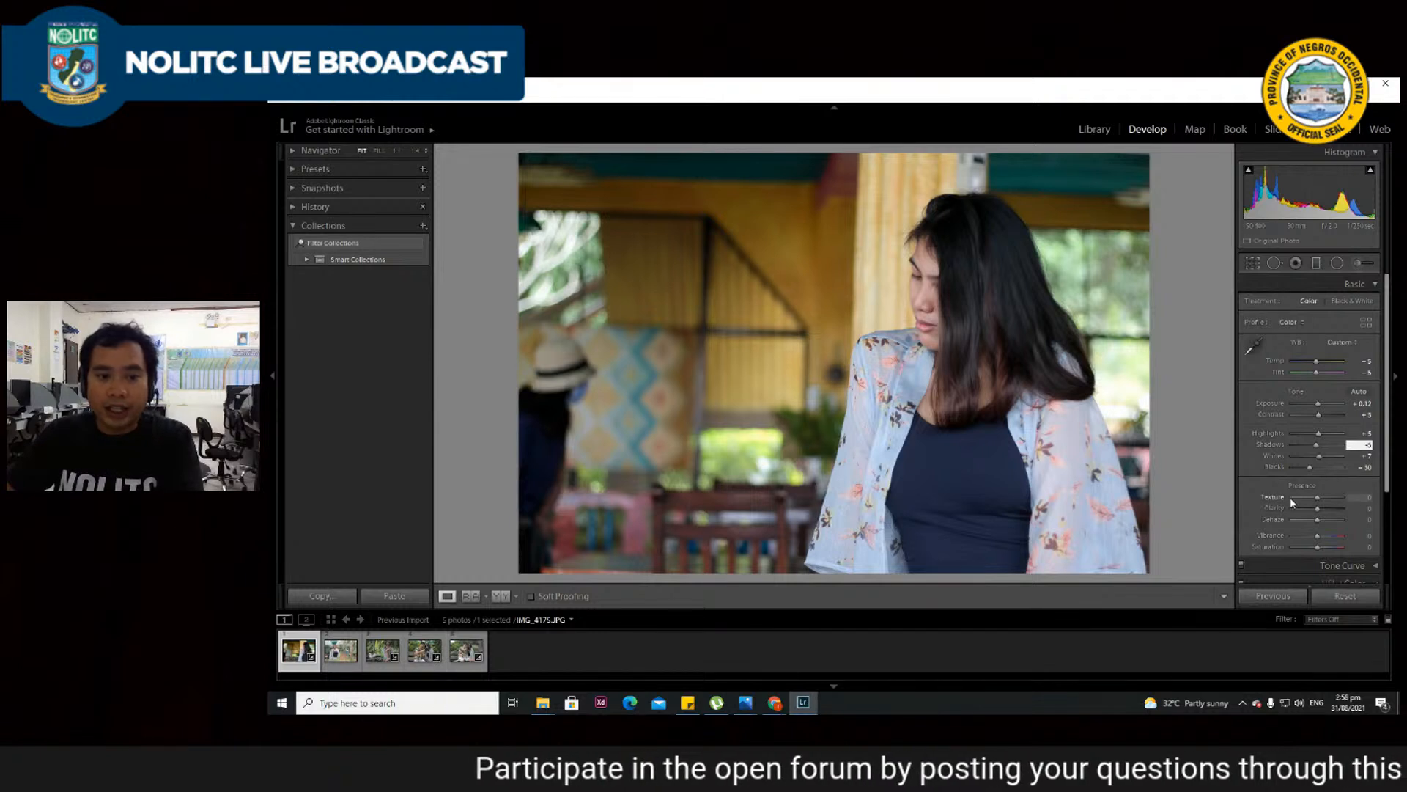
scroll(1284, 427, down, 1)
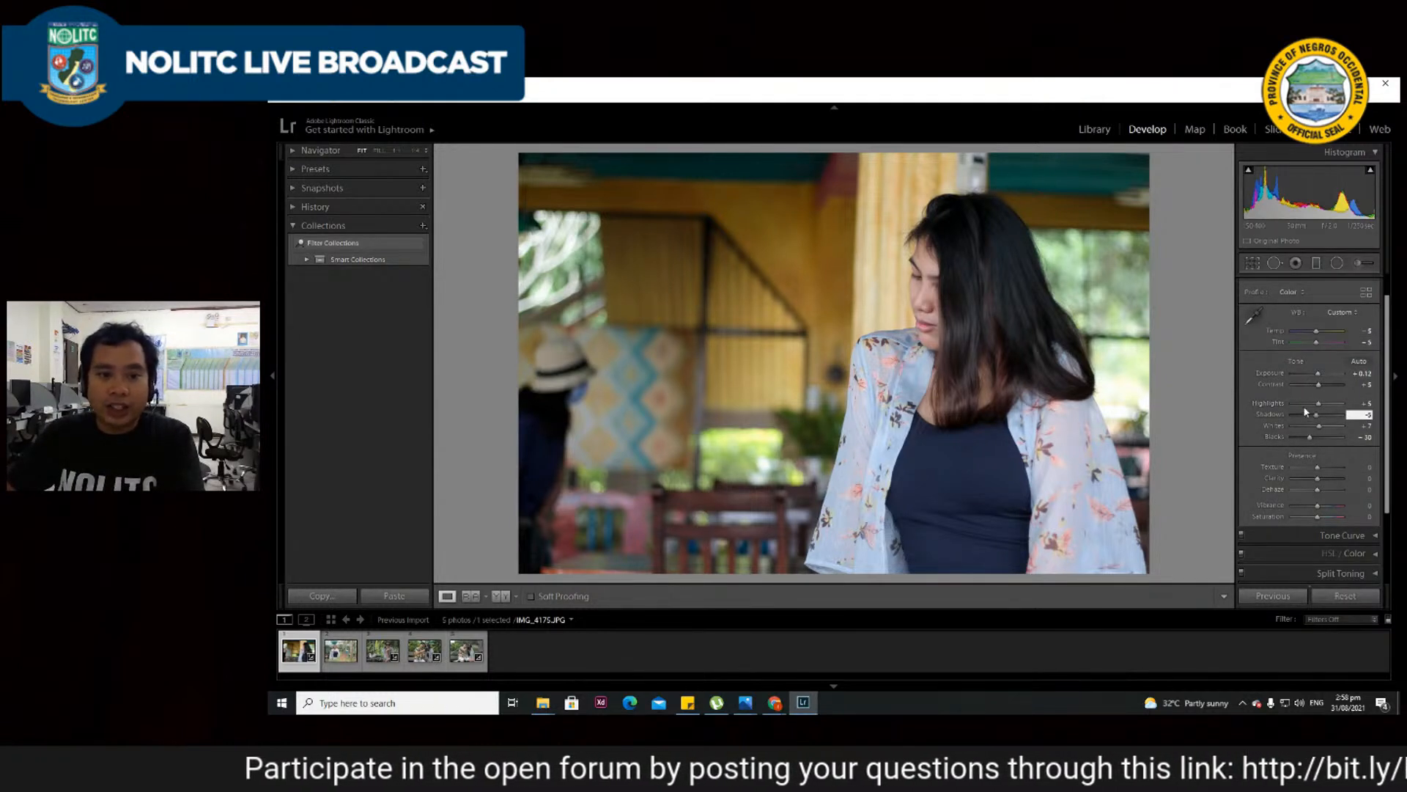
scroll(1282, 415, up, 1)
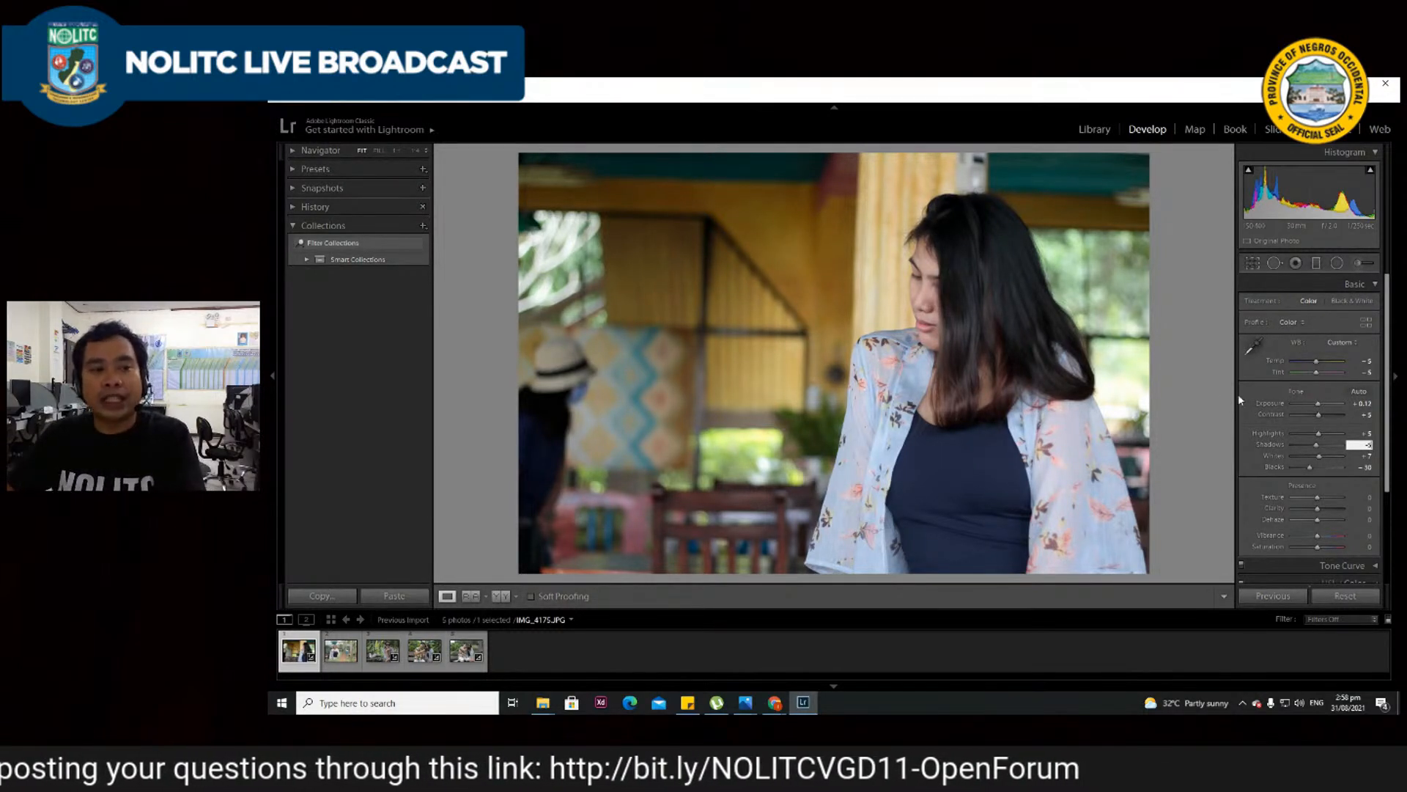
- Reset all Develop adjustments on the portrait photo
click(1358, 404)
scroll(1317, 425, down, 1)
scroll(1330, 469, up, 1)
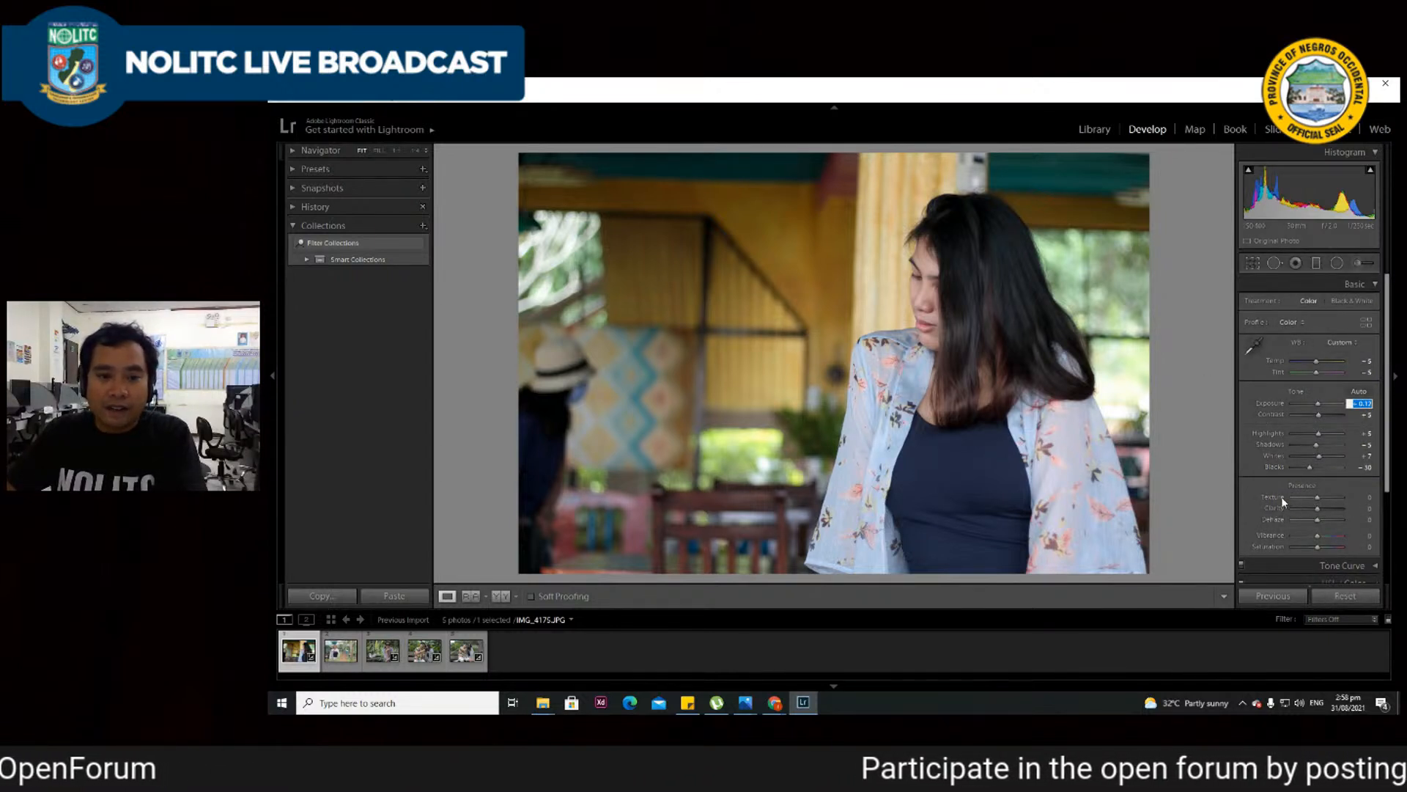
click(1345, 595)
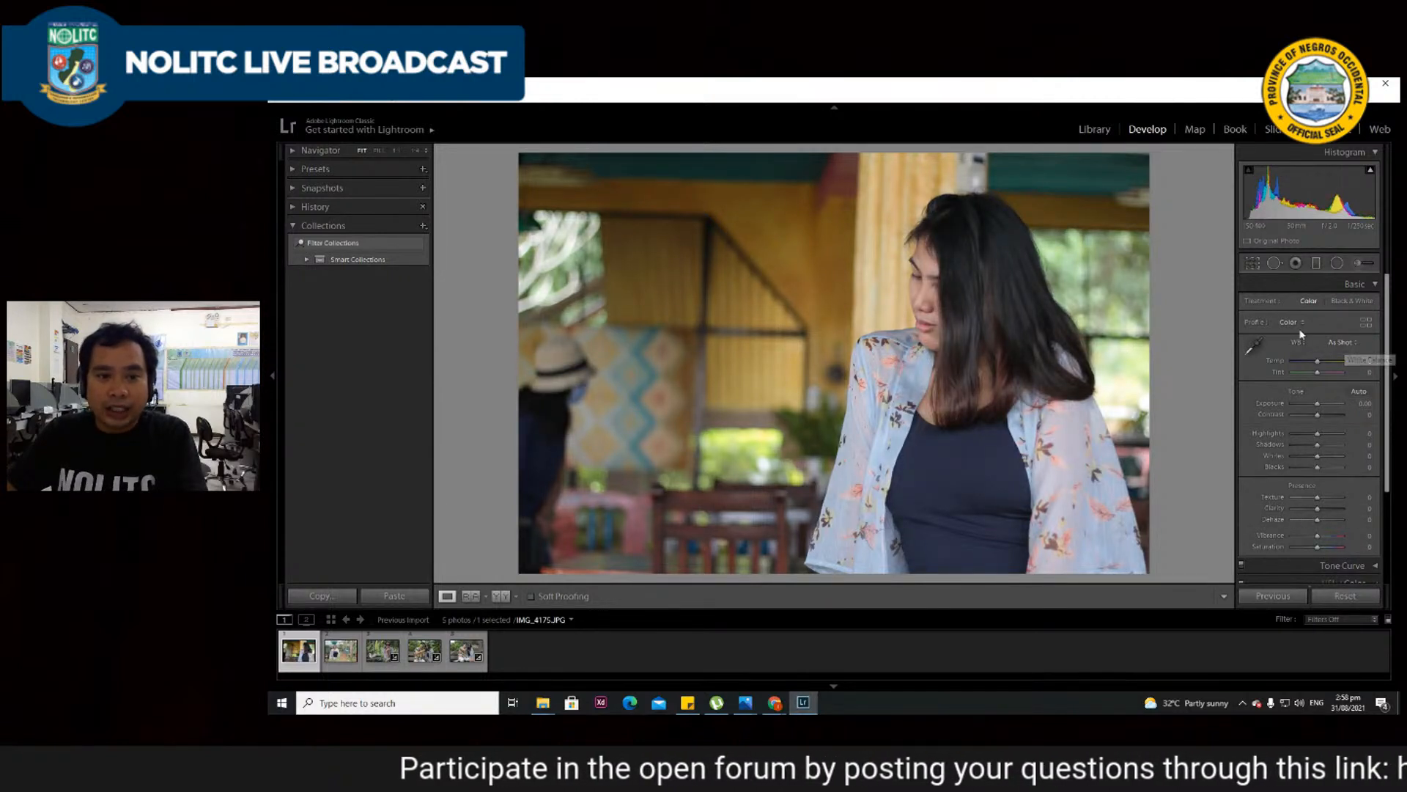
- Set the white balance to Auto and apply automatic tone adjustments
click(1342, 341)
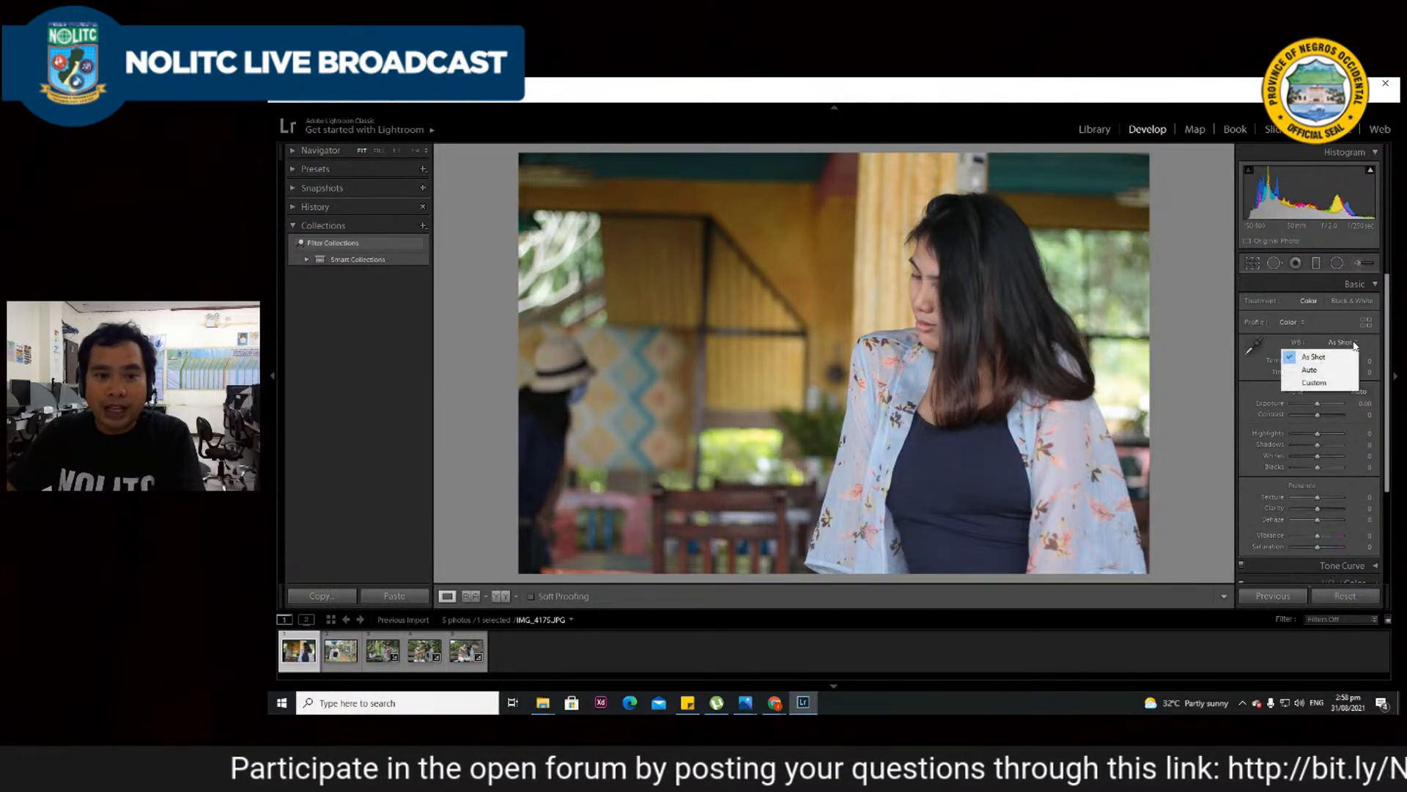
click(1312, 370)
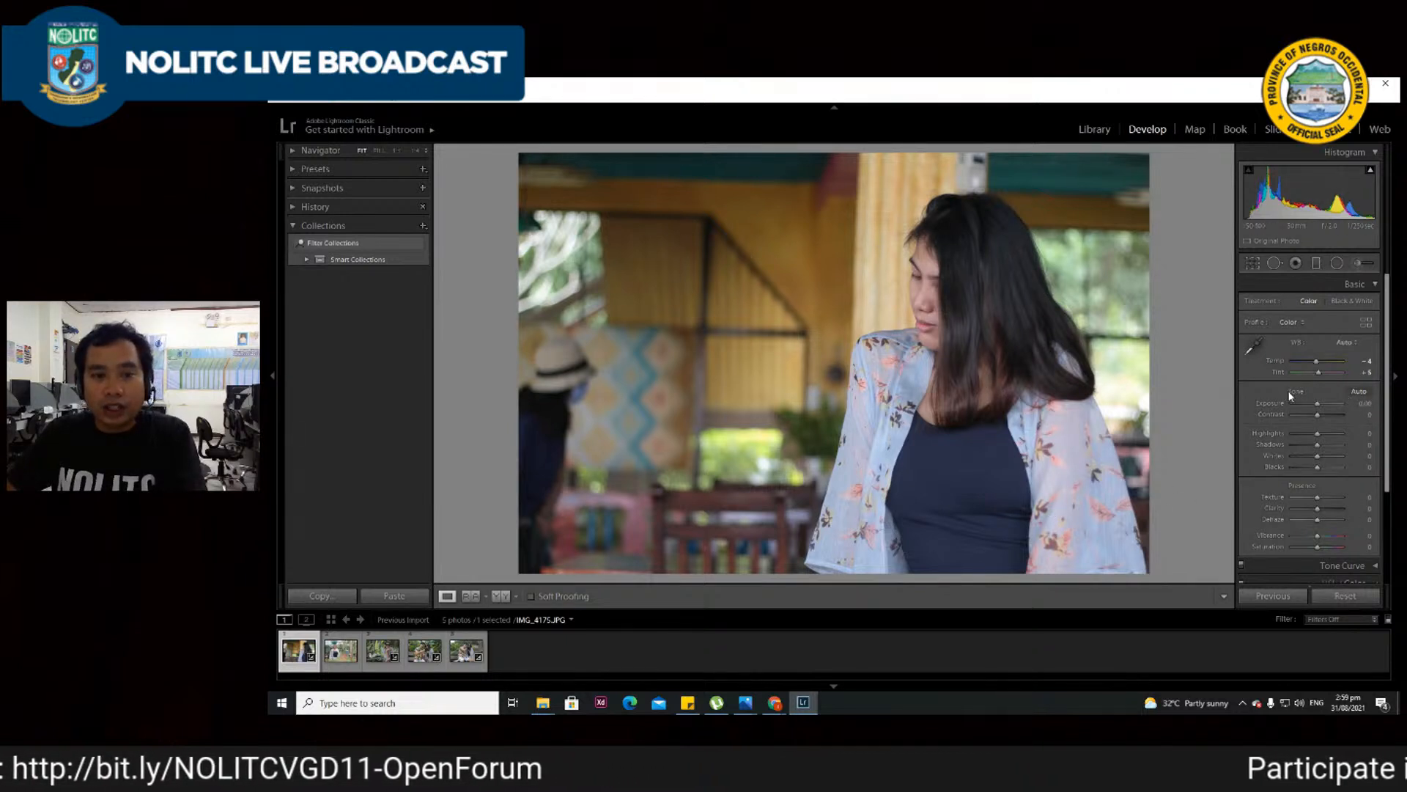
click(1358, 391)
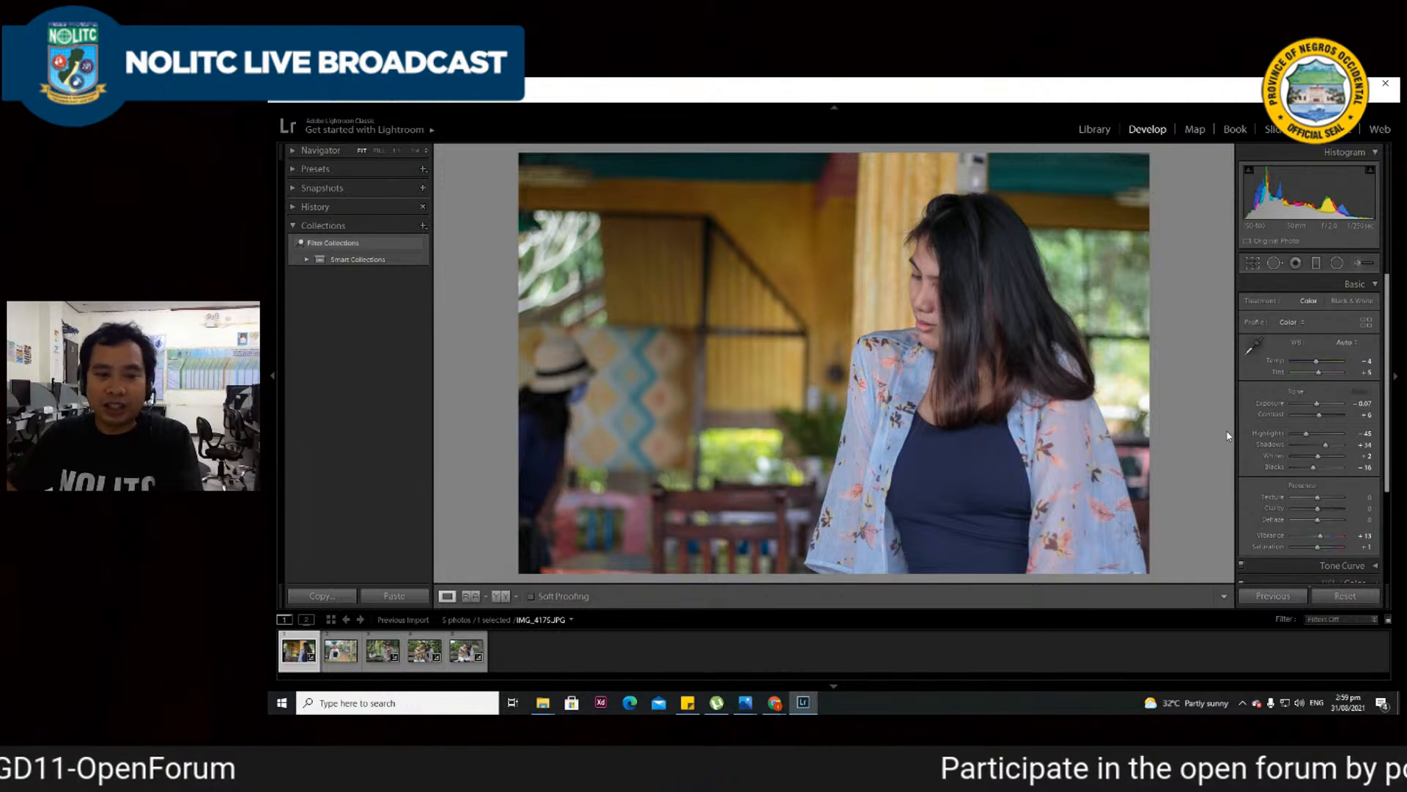
- Try Texture at +100 and at -100, and set it back to 0
scroll(1293, 462, down, 1)
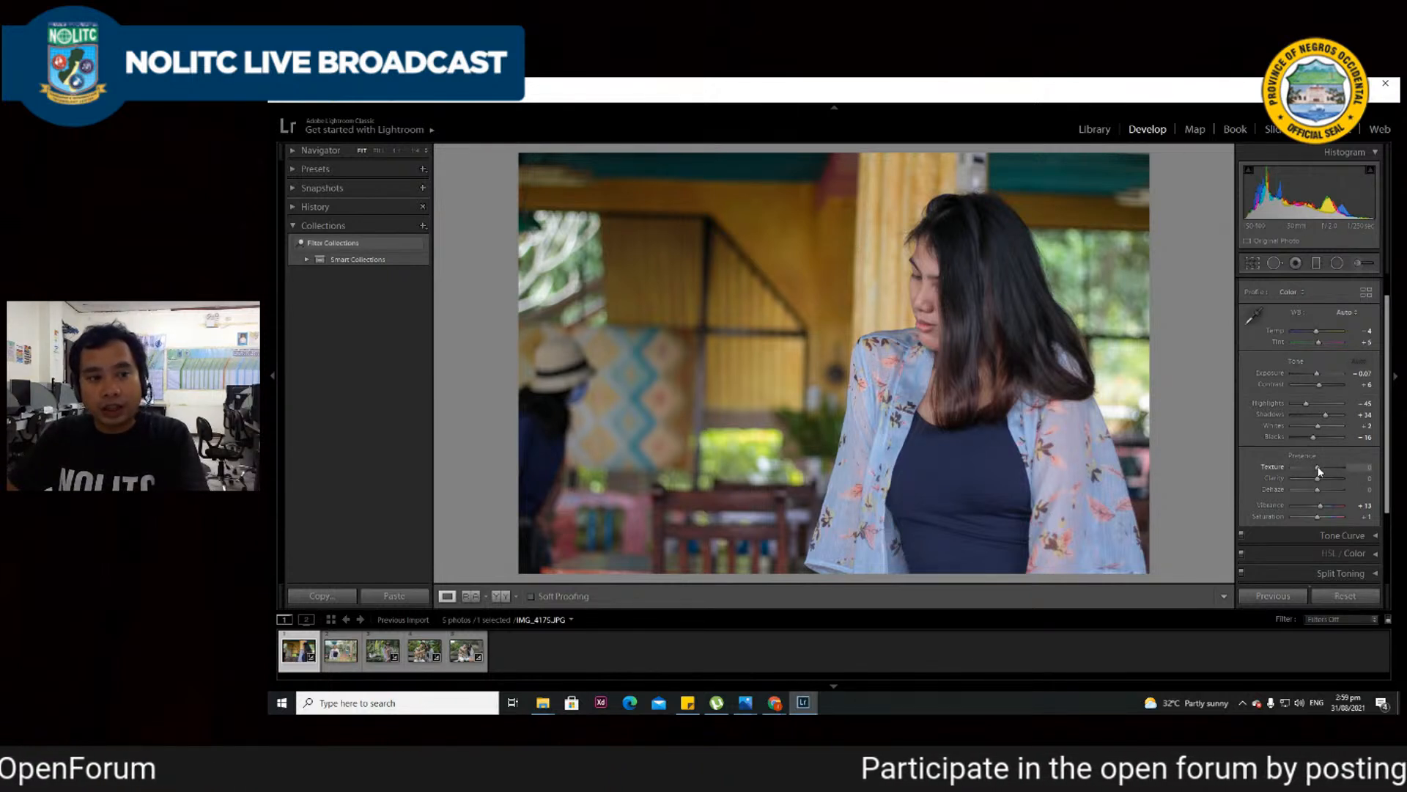
drag(1325, 471, 1374, 474)
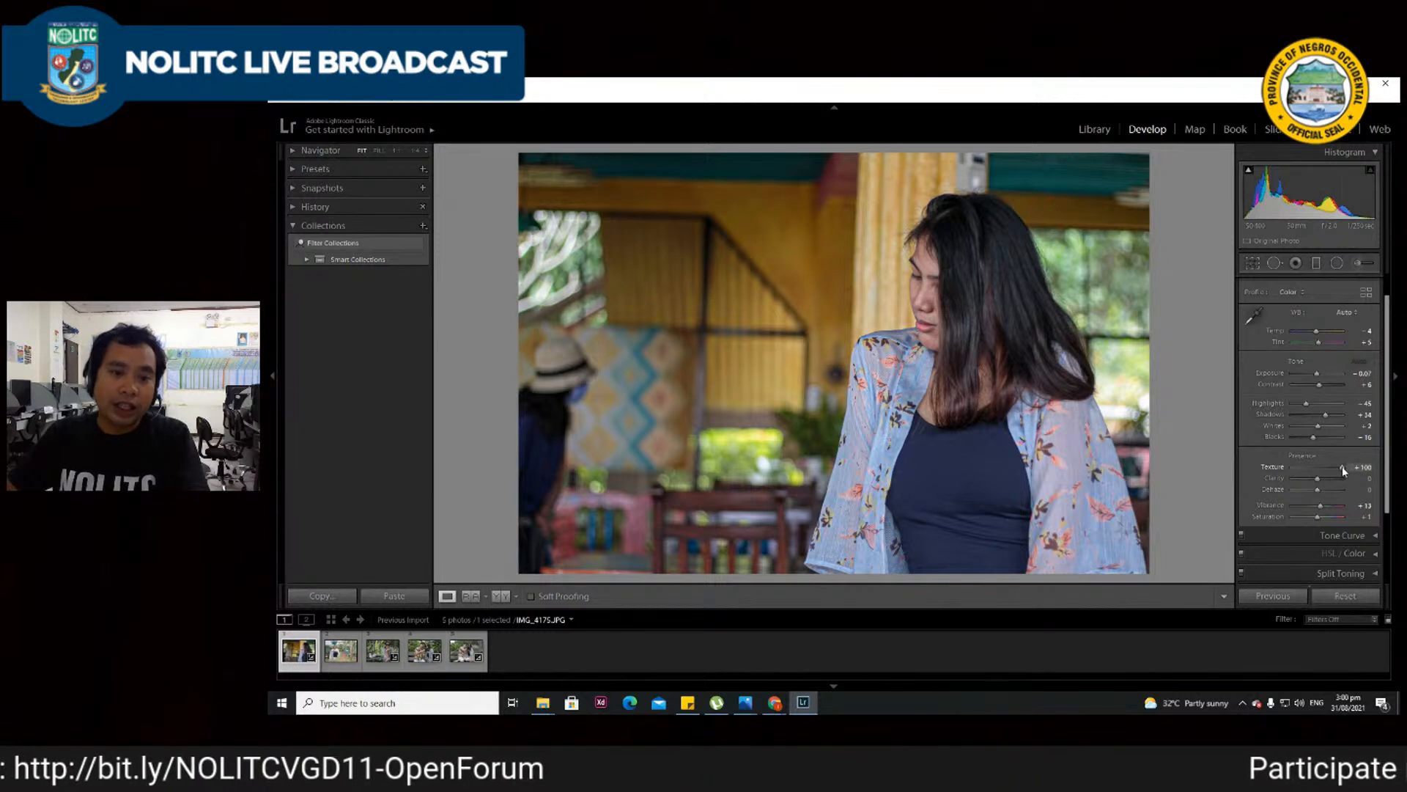
drag(1343, 466, 1281, 473)
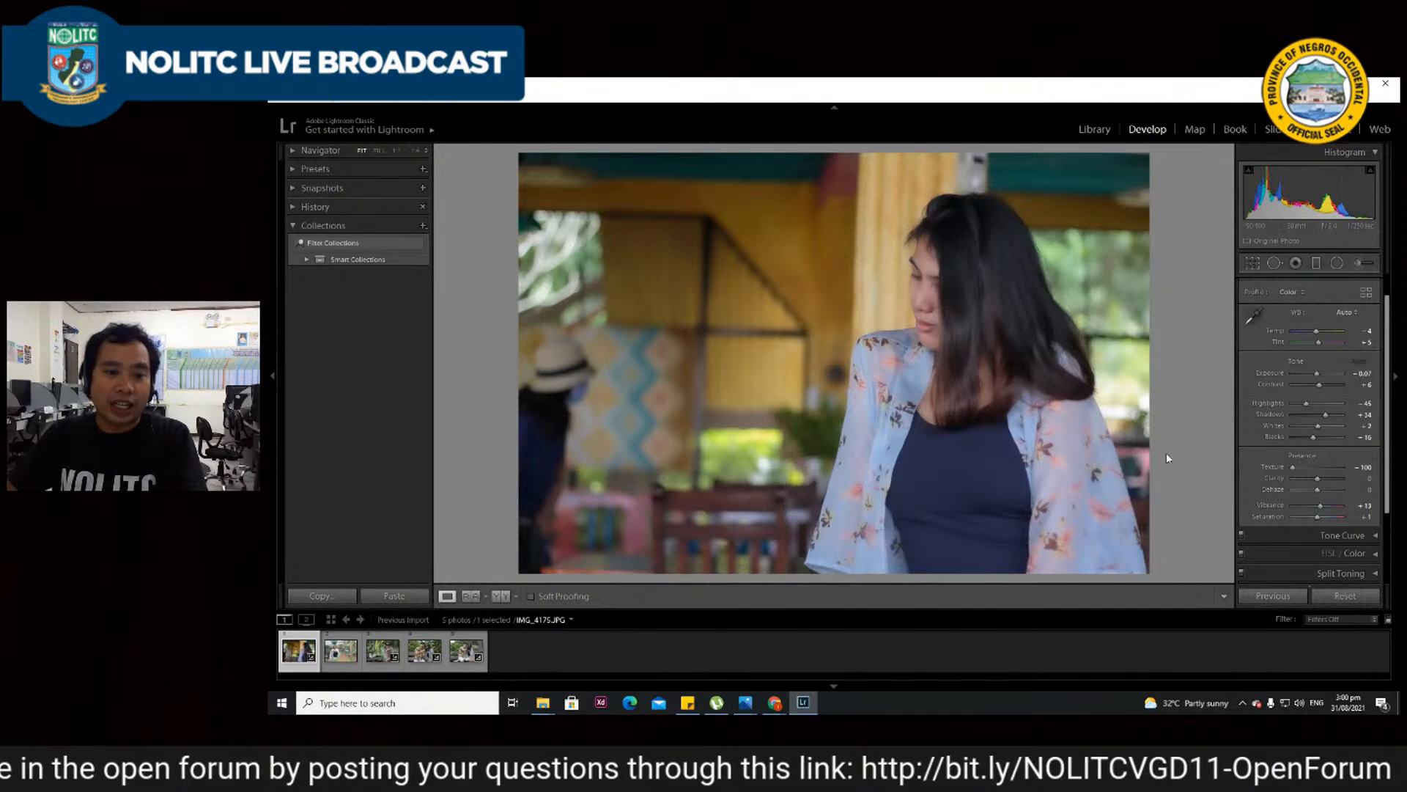
click(1361, 466)
text(0)
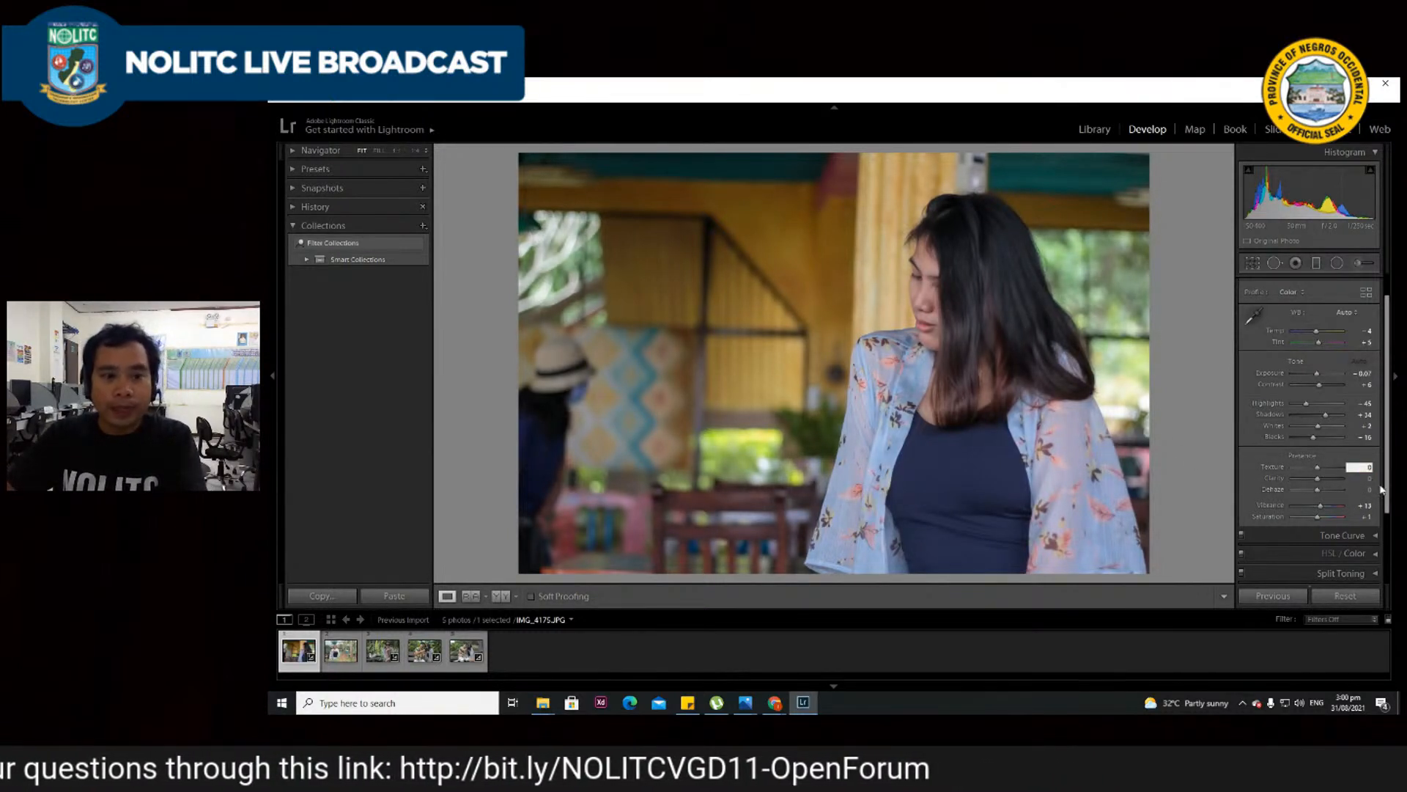
- Try Texture at +5, and return it to 0
double_click(1363, 467)
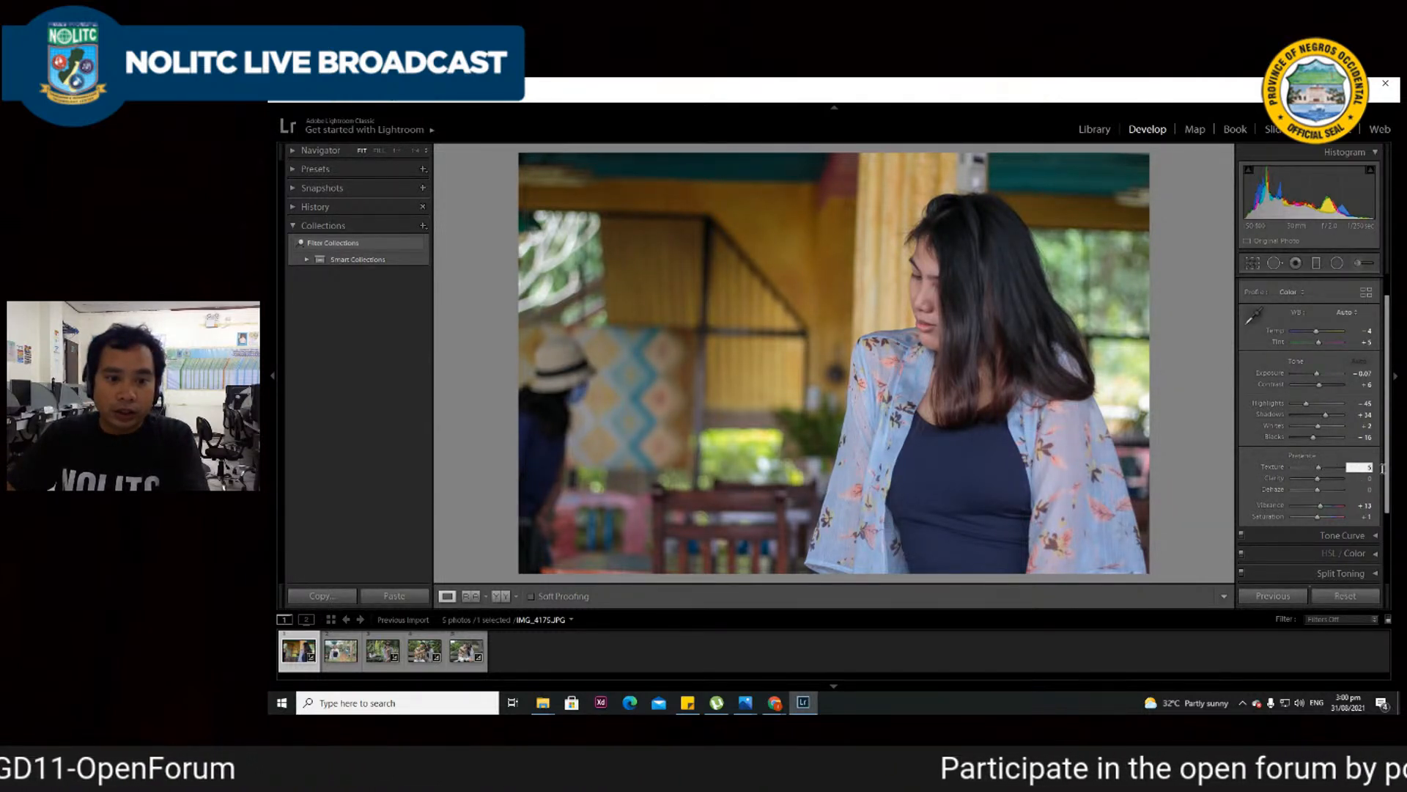
double_click(1359, 437)
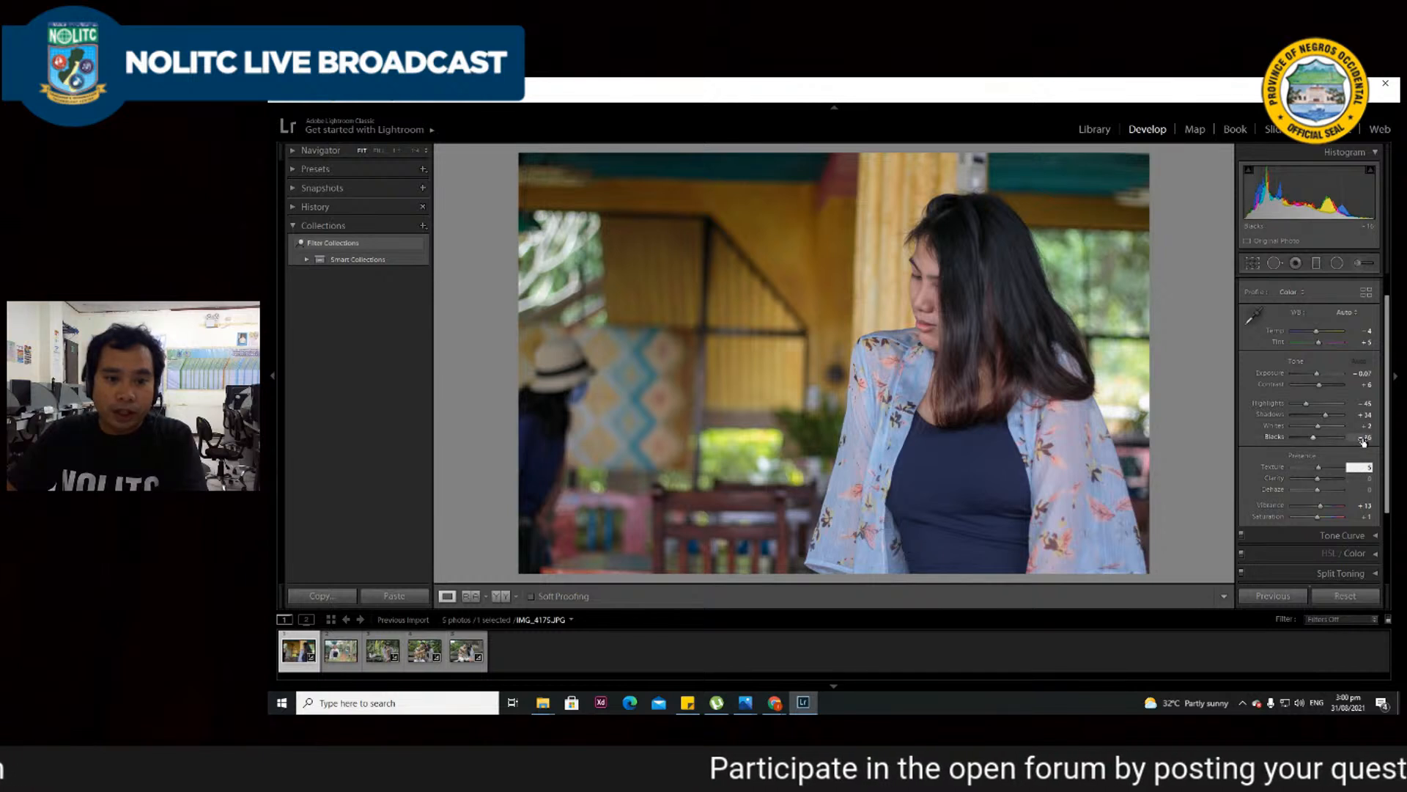
double_click(1367, 478)
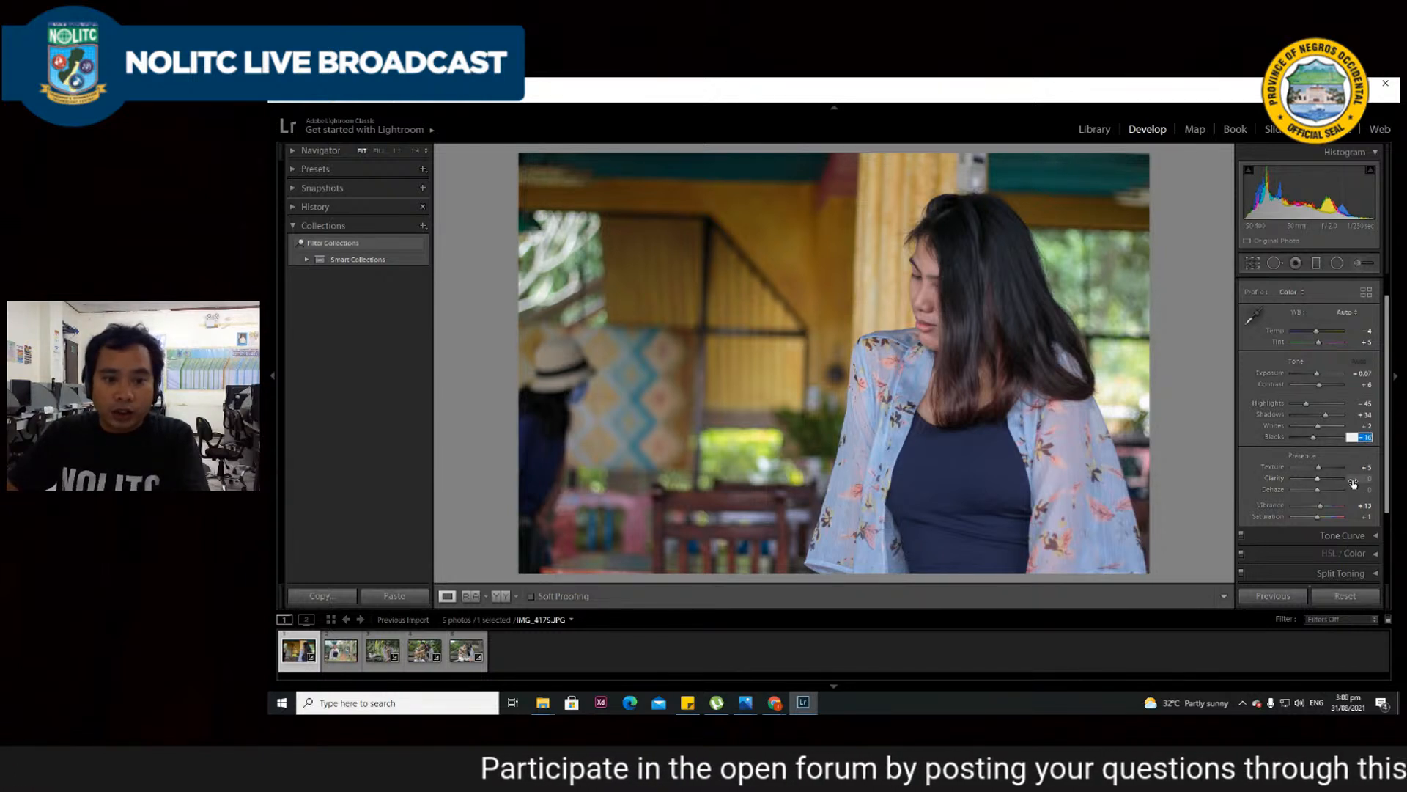
double_click(1364, 468)
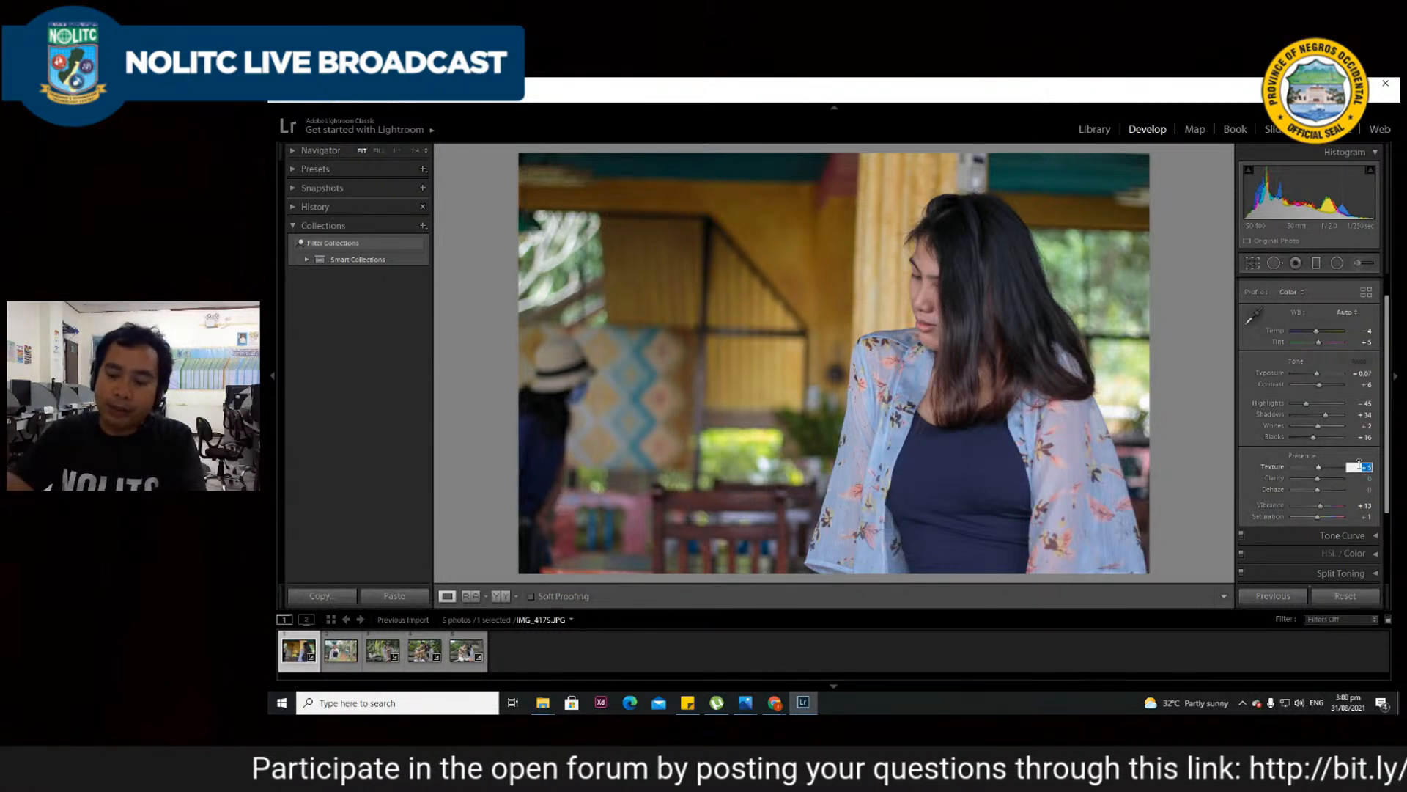
text(0)
key(Return)
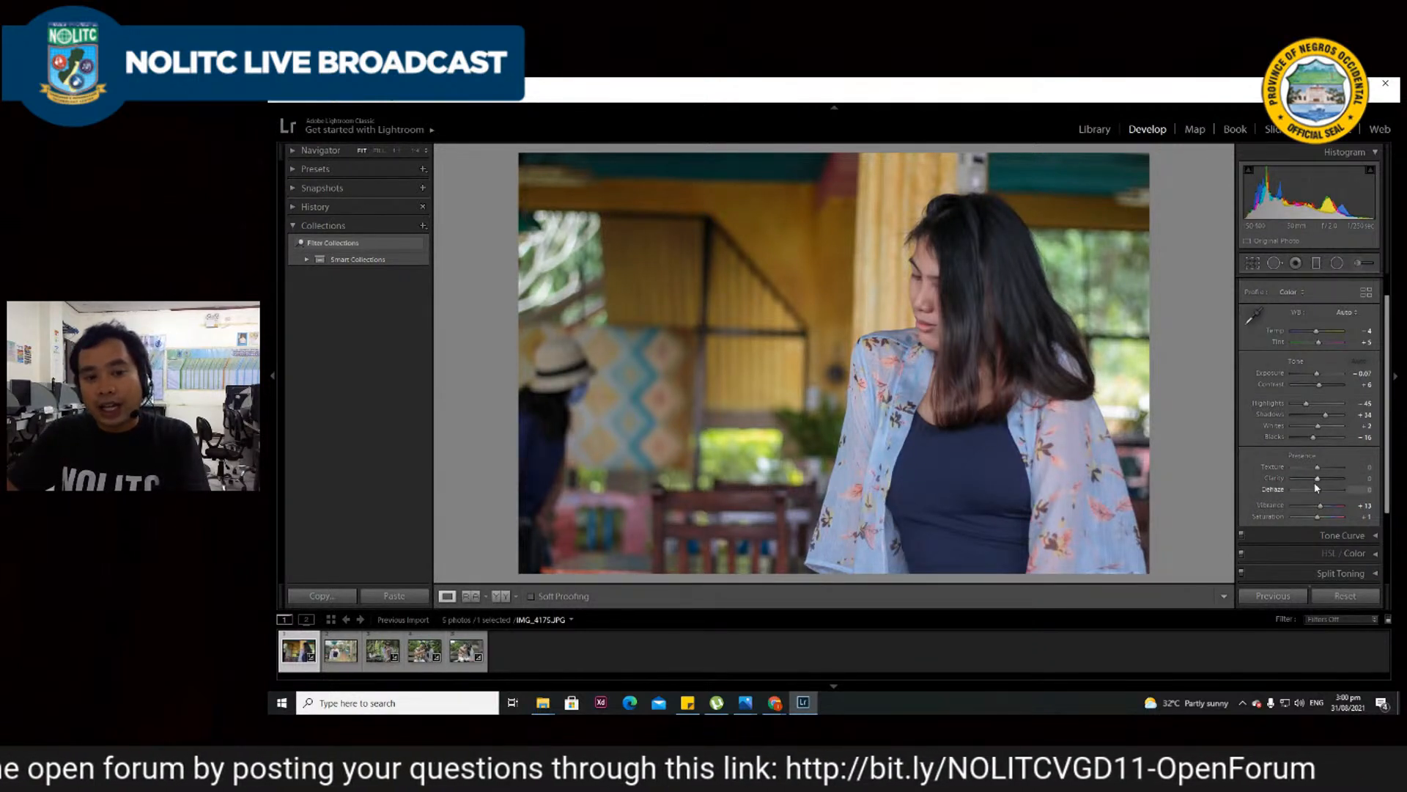
- Try Clarity at +100, and set it back to 0
drag(1318, 480, 1349, 480)
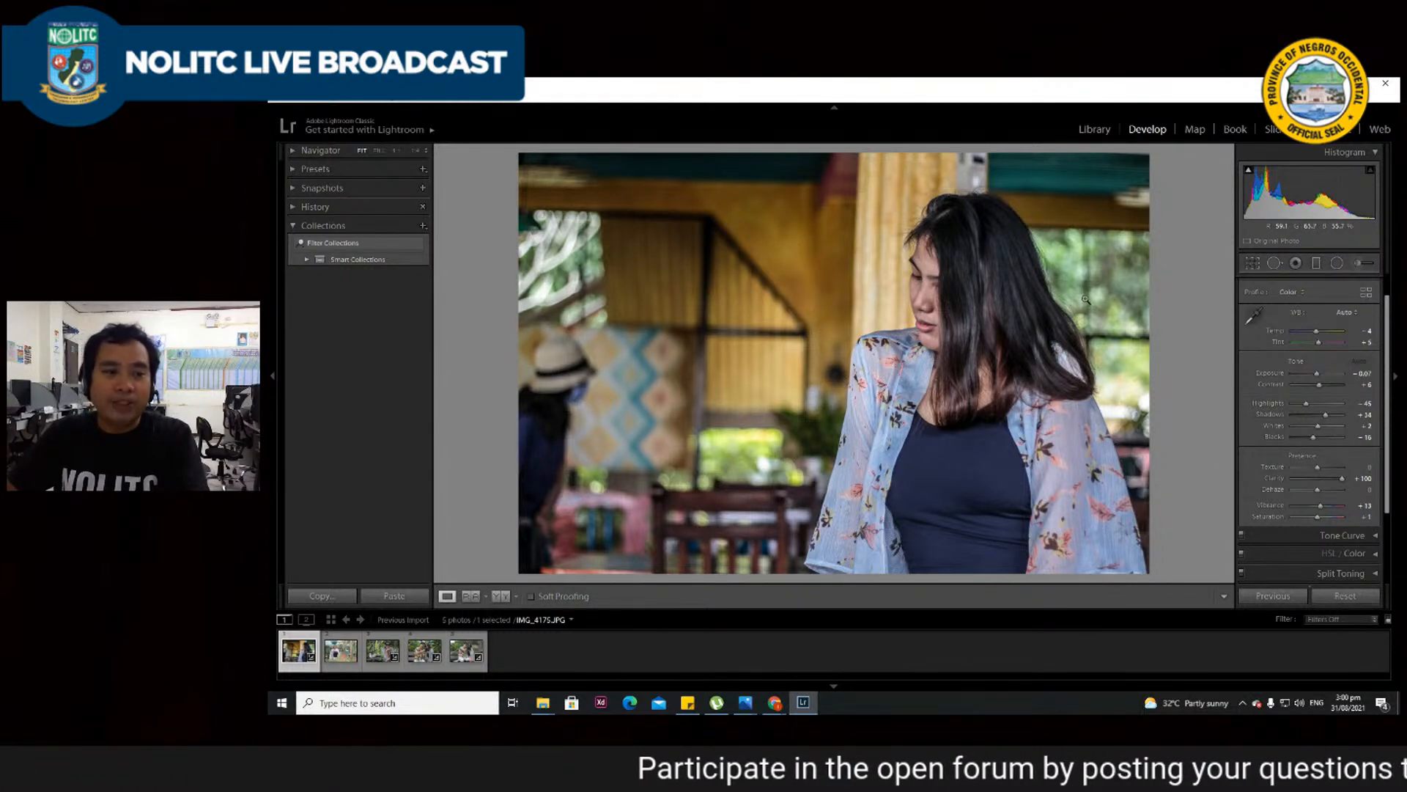
click(1358, 478)
text(0)
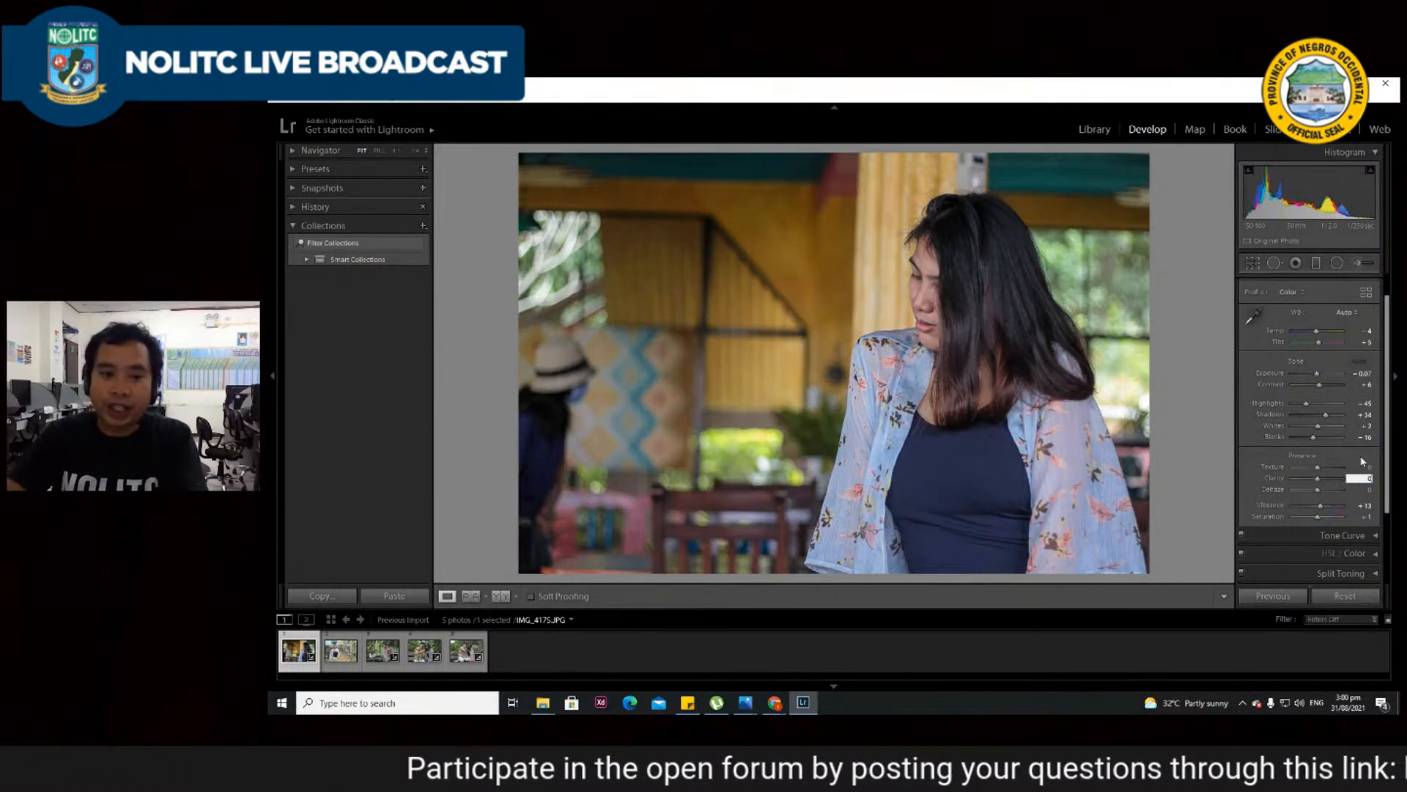
- Compare Texture at +100 and -100 once more, and restore it to 0
drag(1313, 469, 1353, 472)
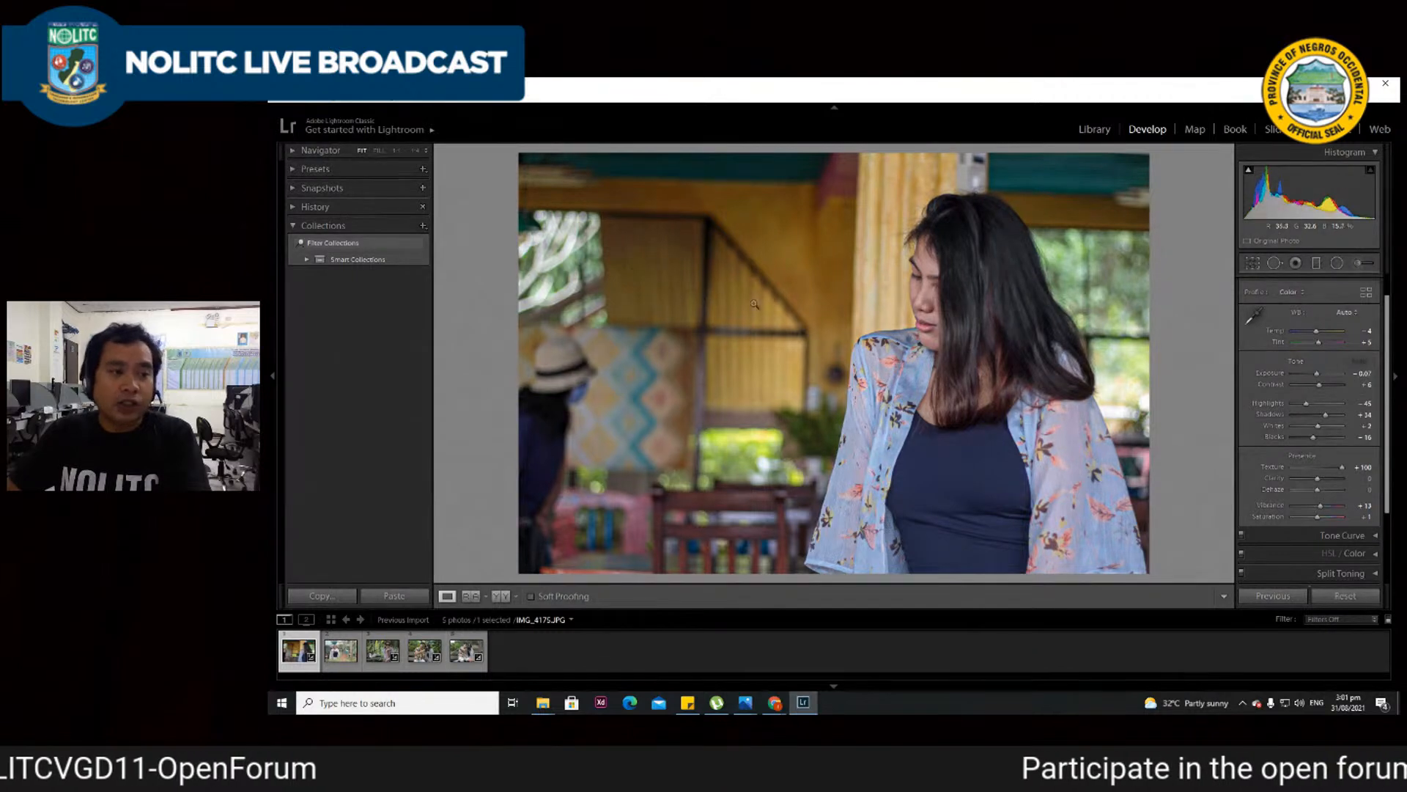
key(ctrl+z)
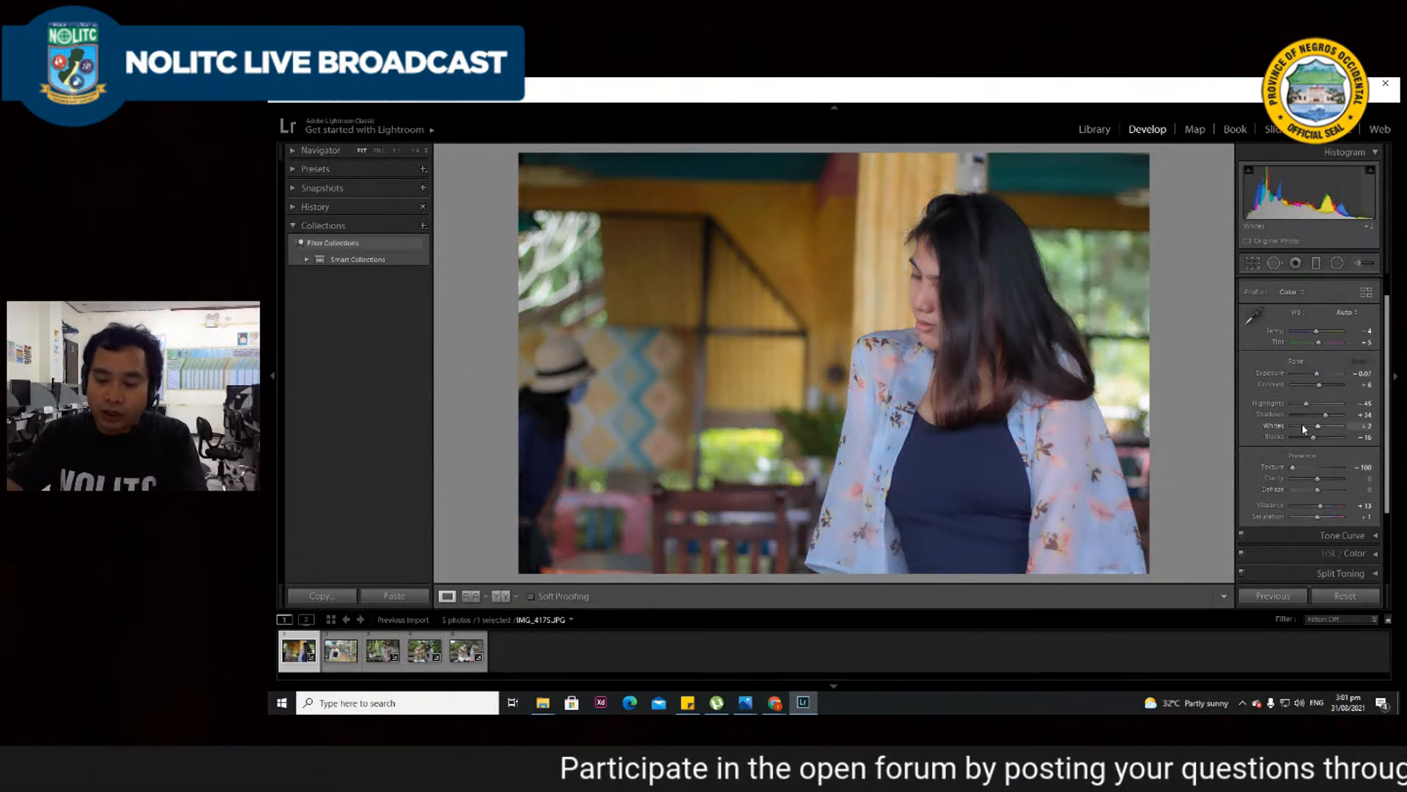
key(0)
click(1357, 466)
text(0)
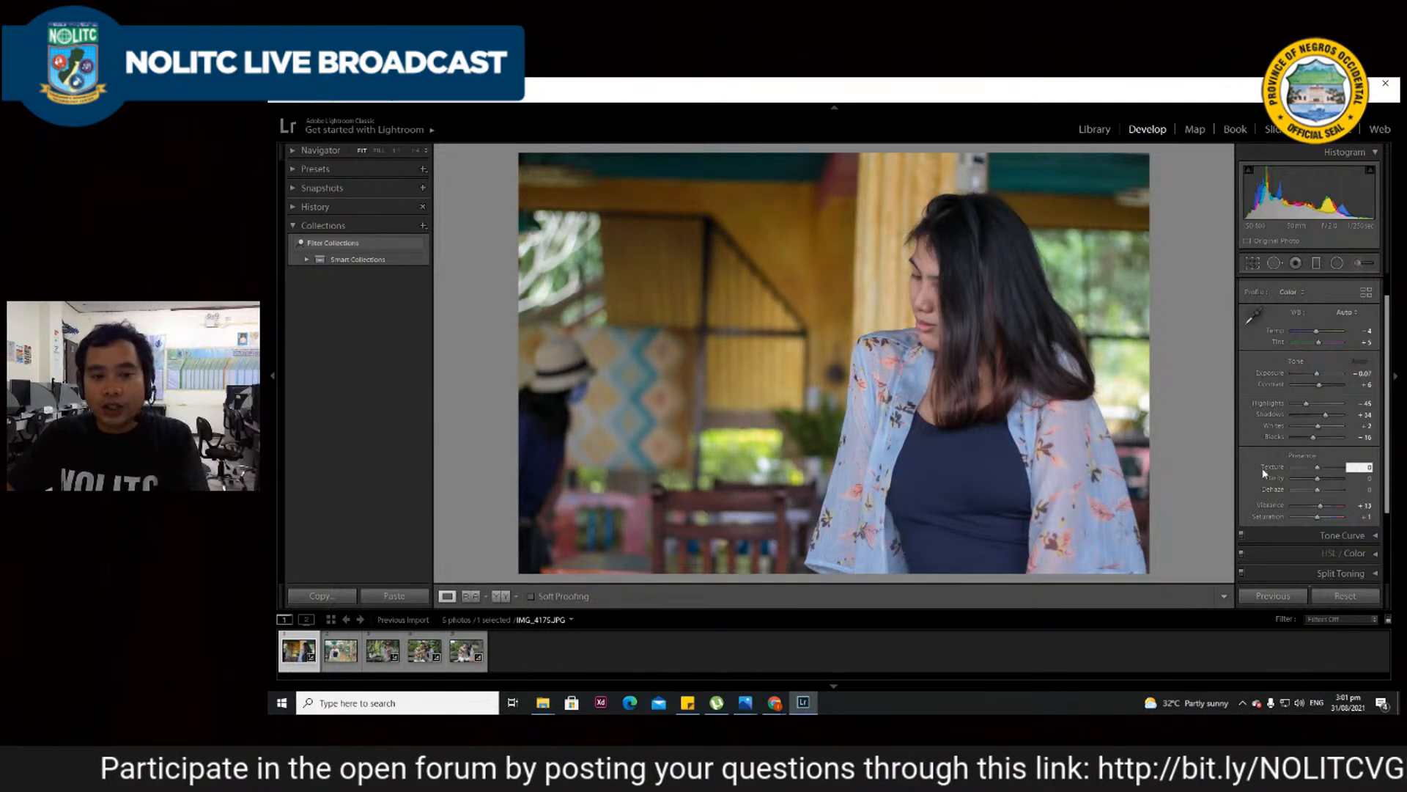
key(Return)
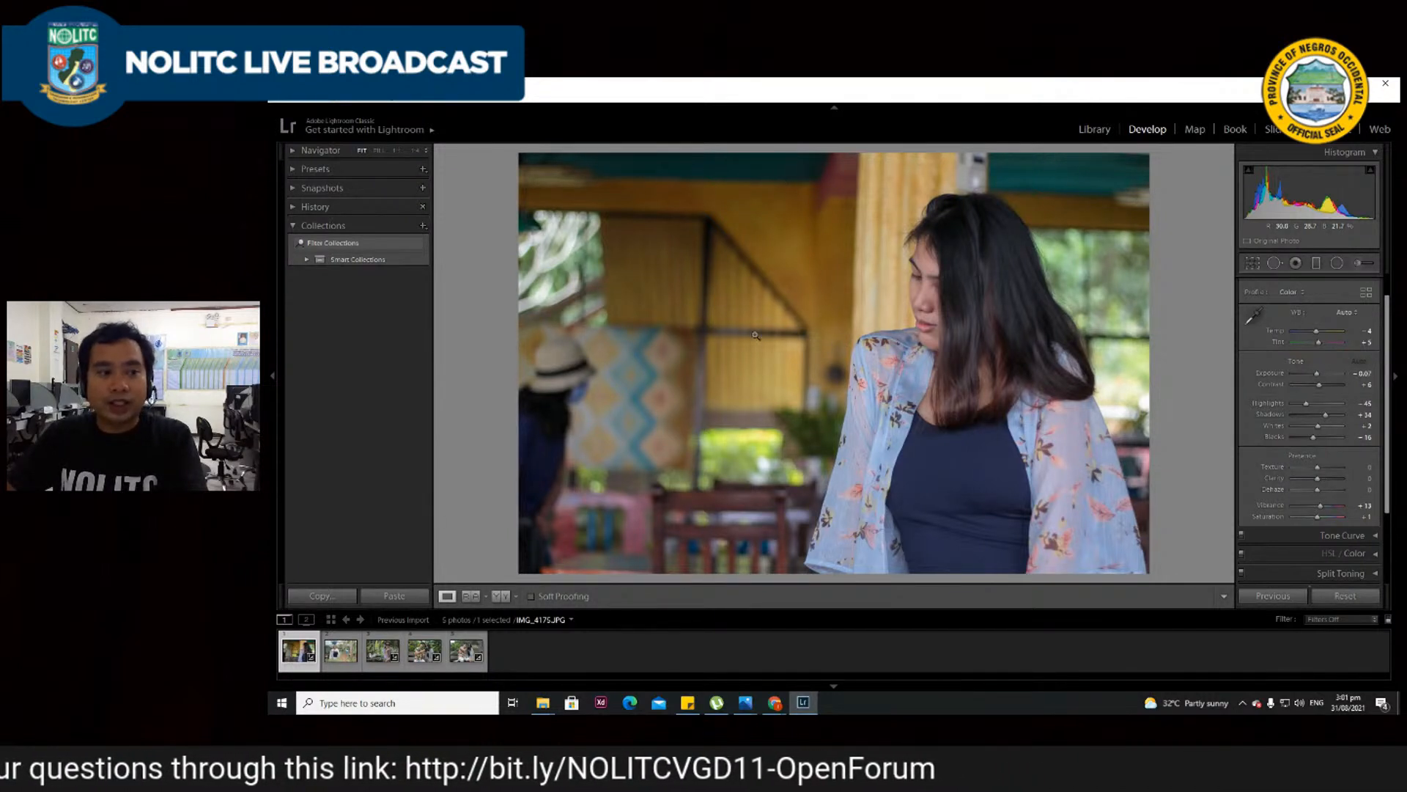
- Set Texture to +5
click(1367, 467)
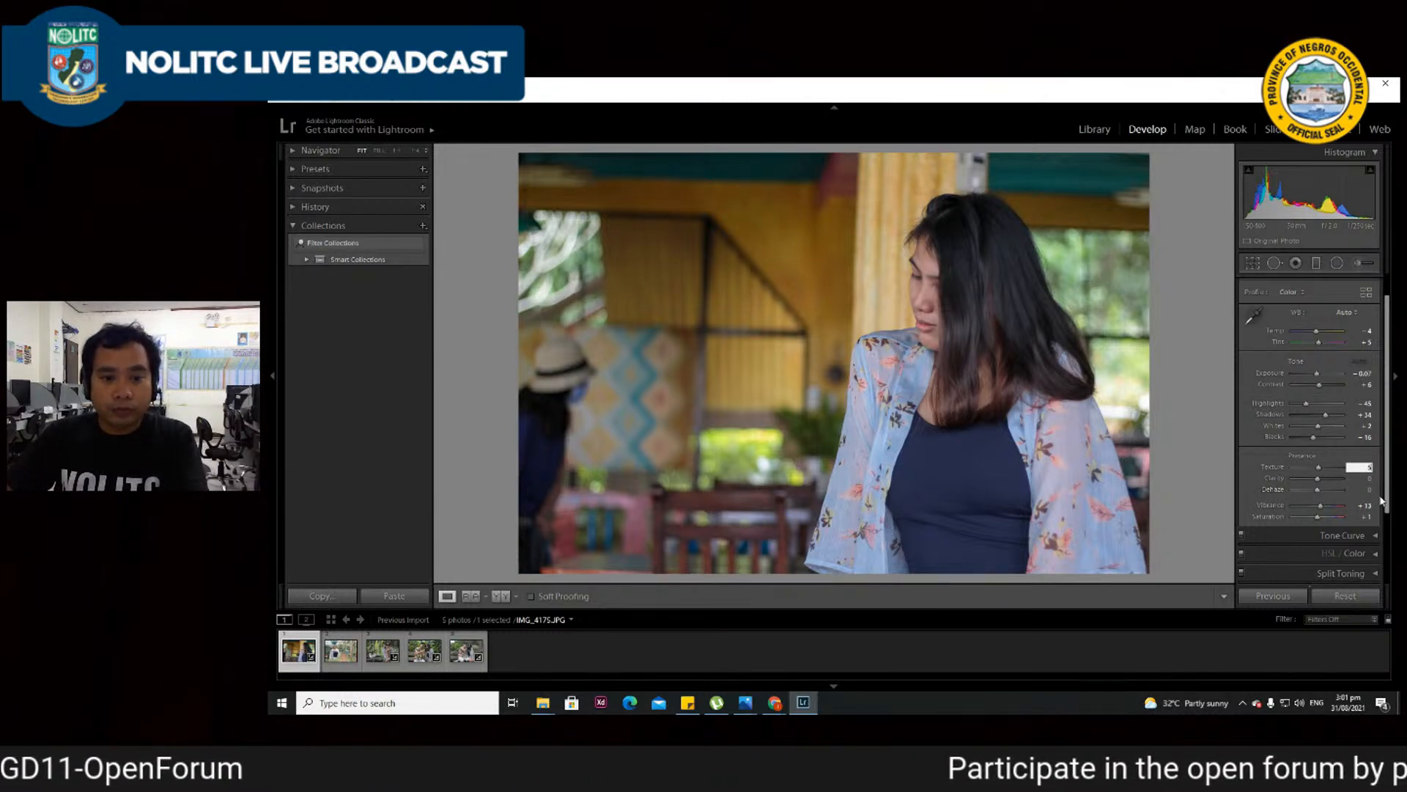
scroll(1381, 501, down, 1)
key(Tab)
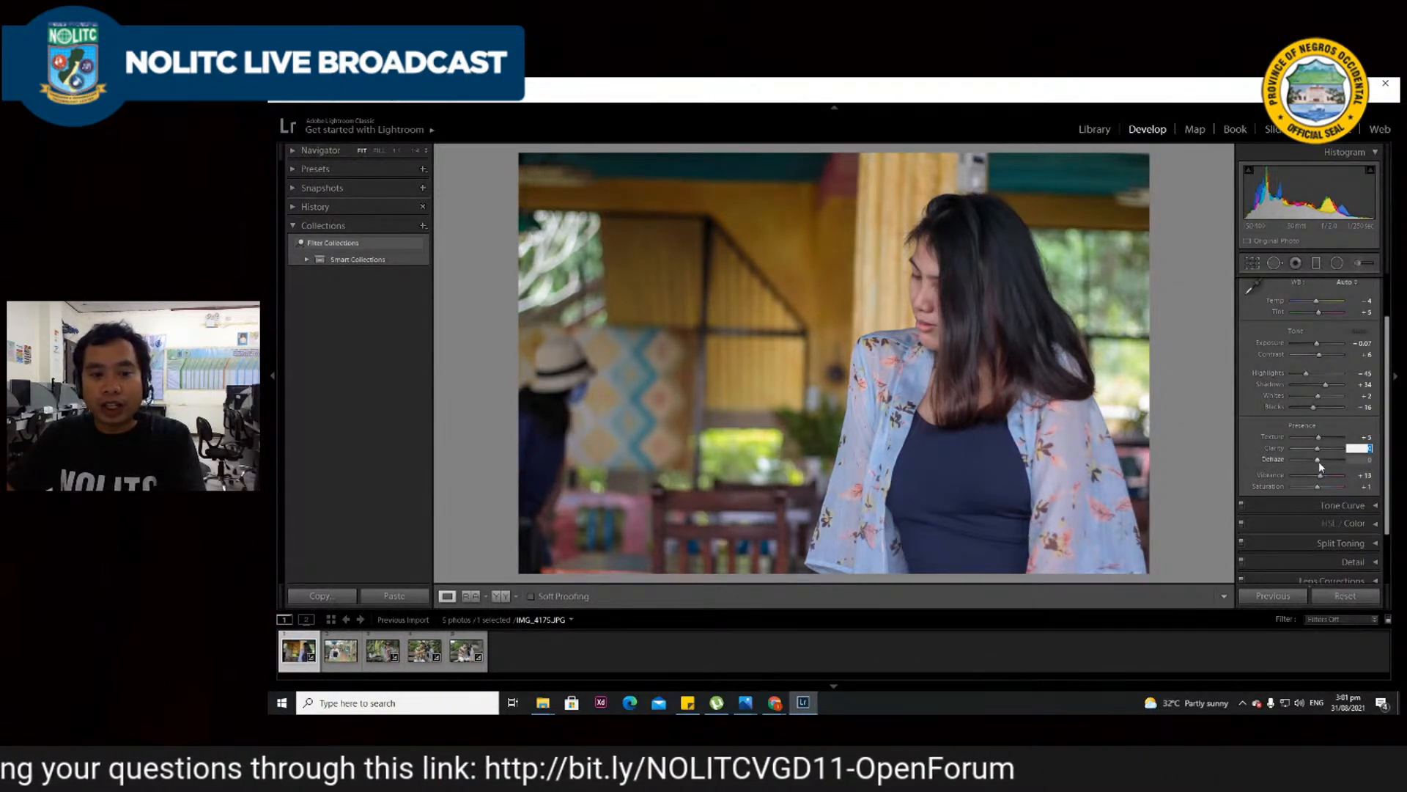
- Try Dehaze at -100 and at a strong positive amount, and return it to 0
drag(1319, 460, 1276, 469)
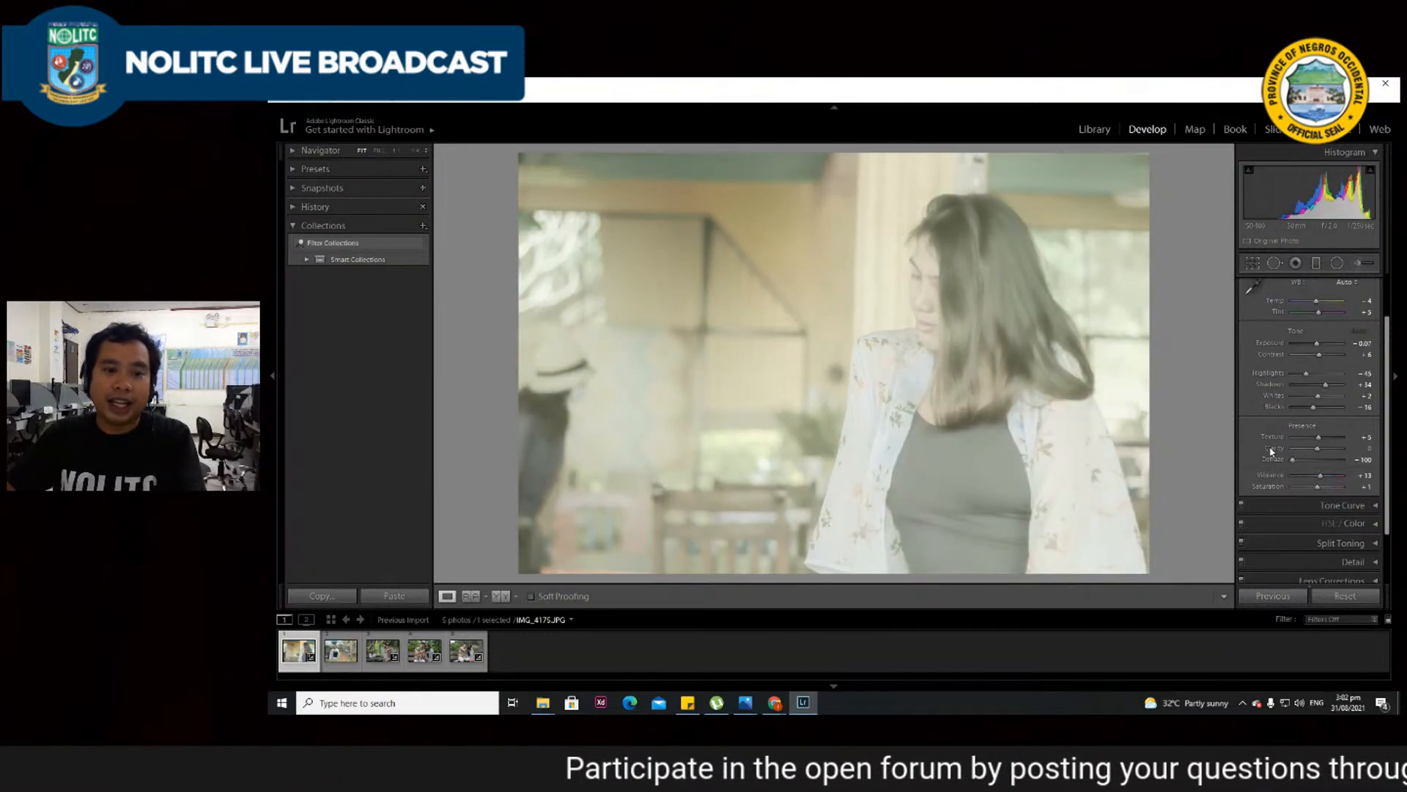
key(ctrl+z)
key(ctrl+z)
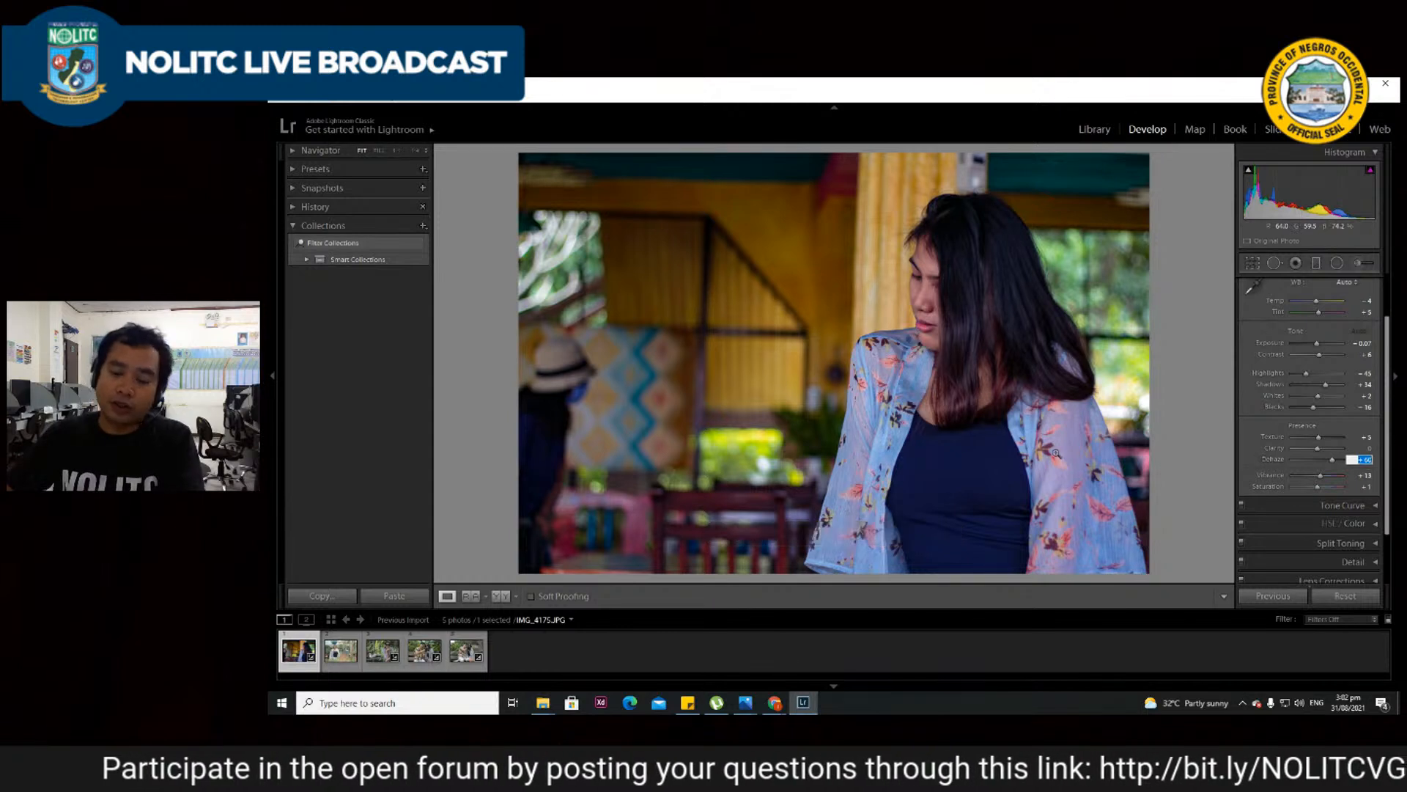
key(ctrl+z)
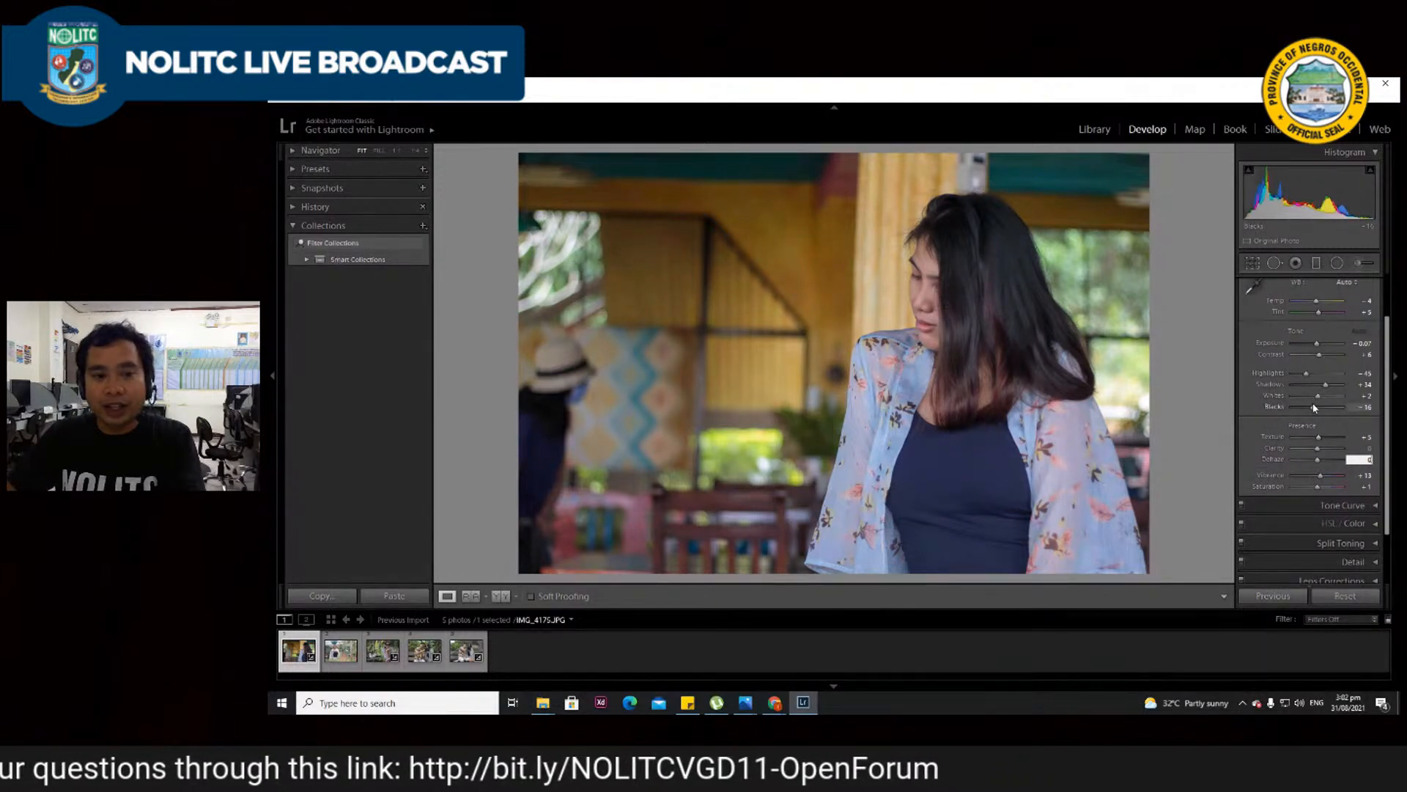
- Set both Vibrance and Saturation to 0
scroll(1289, 440, down, 1)
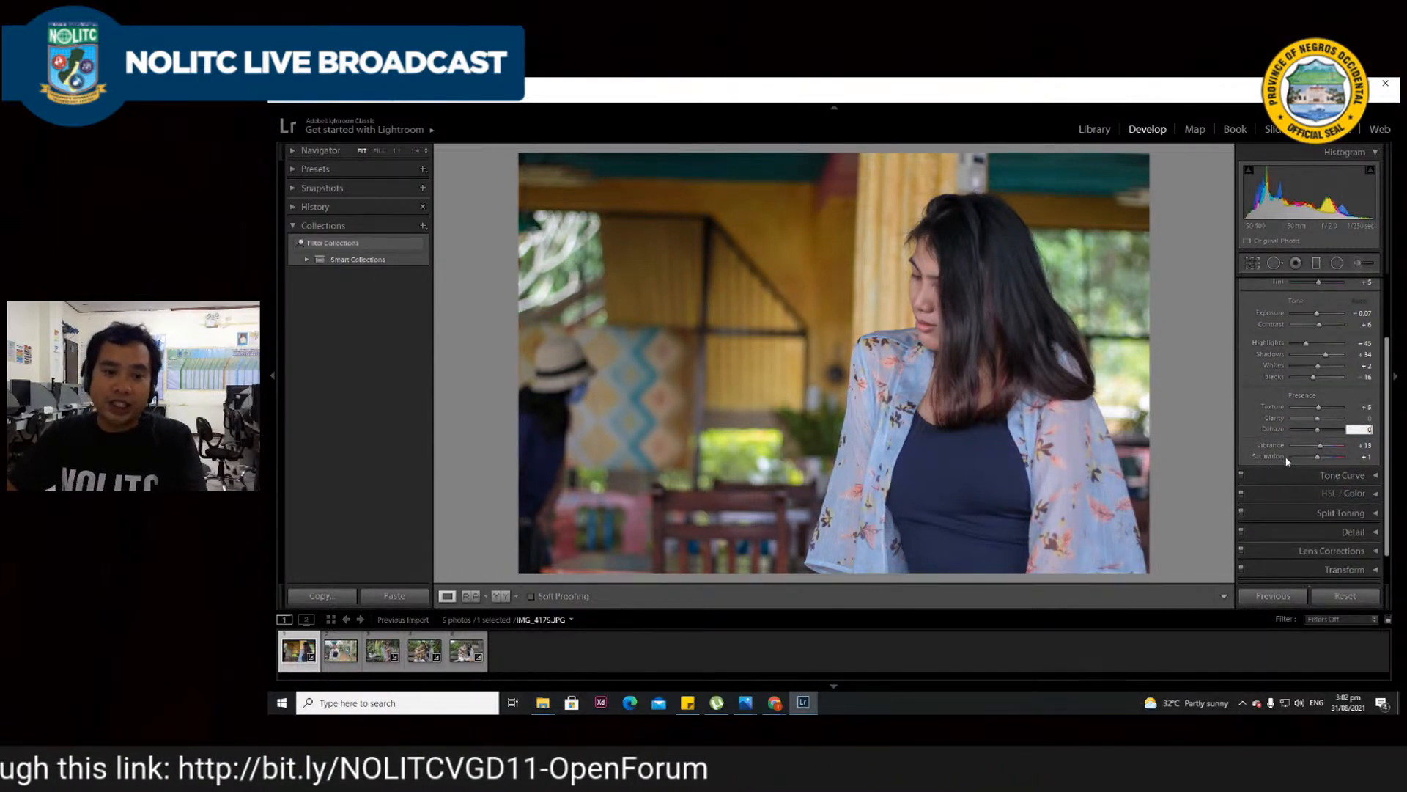
key(Tab)
text(0)
key(Tab)
text(0)
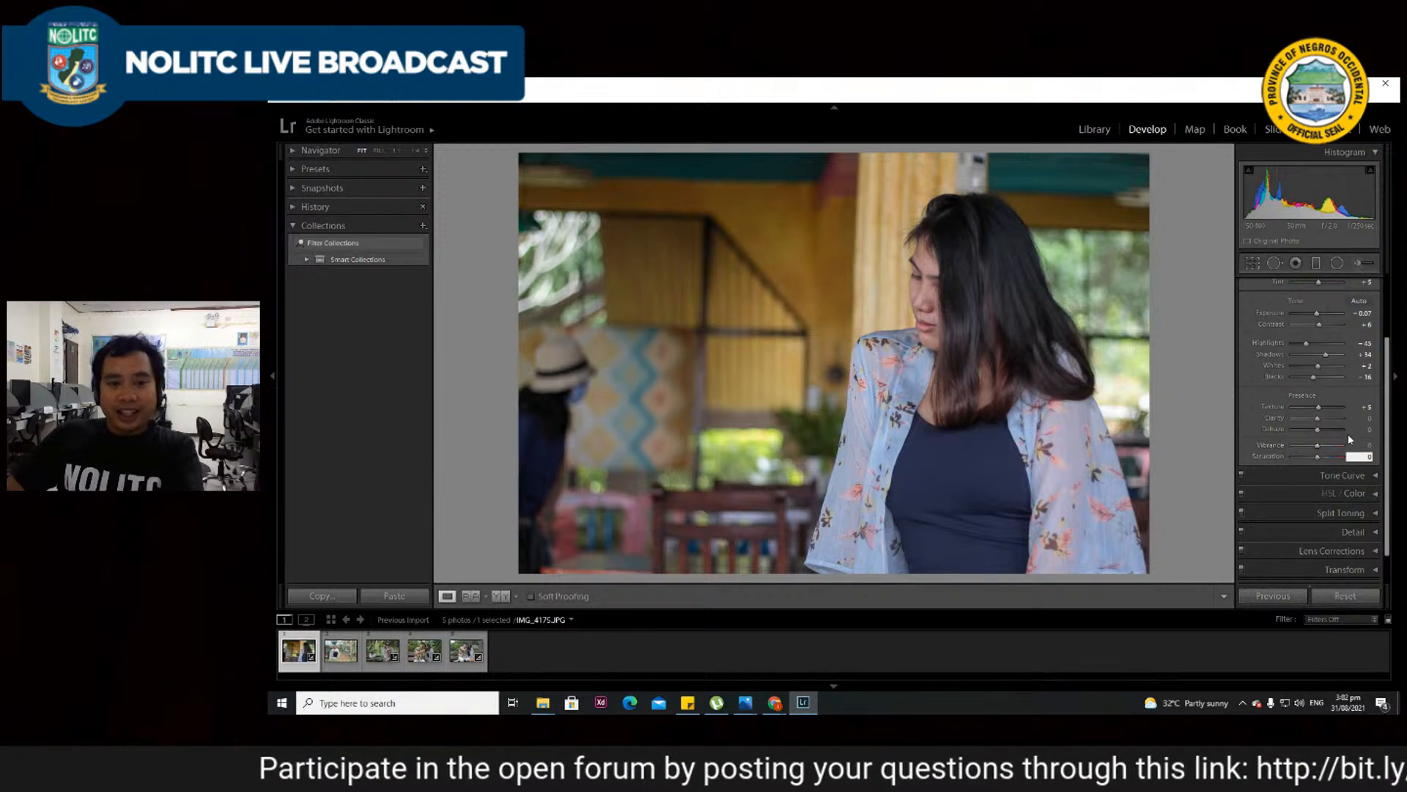
- Try Vibrance at increasing amounts up to +100 and at -100, and return it to 0
click(1316, 445)
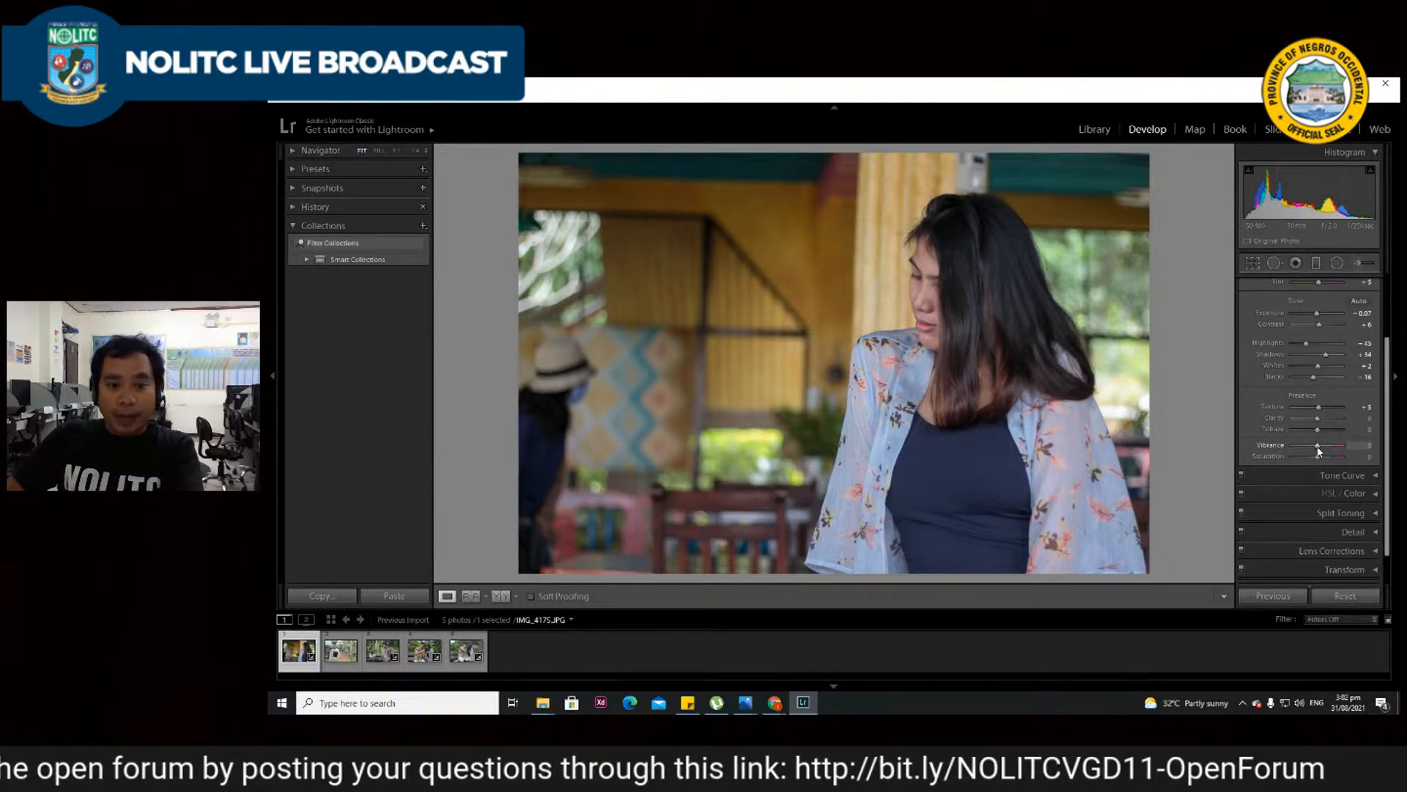
drag(1317, 446, 1329, 445)
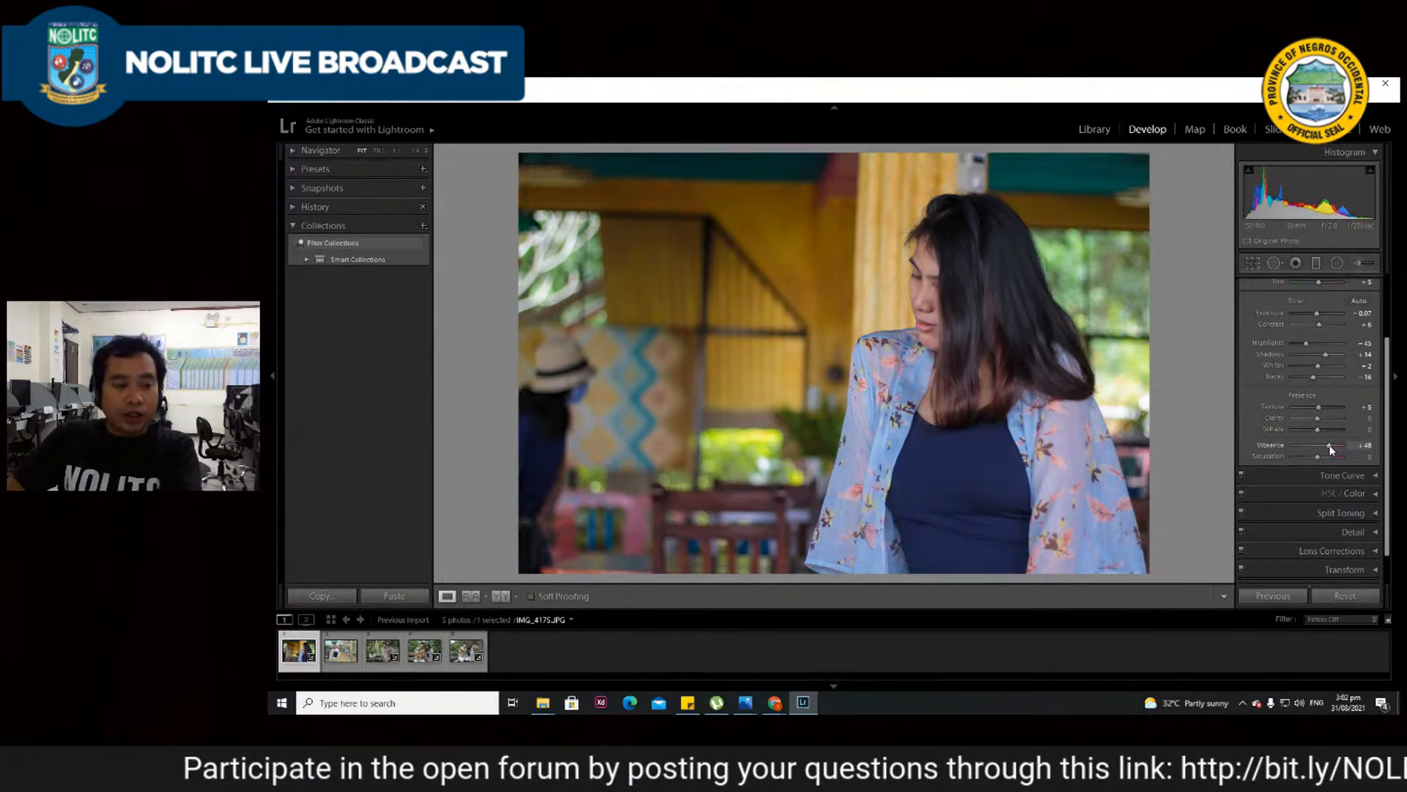
drag(1333, 449, 1338, 449)
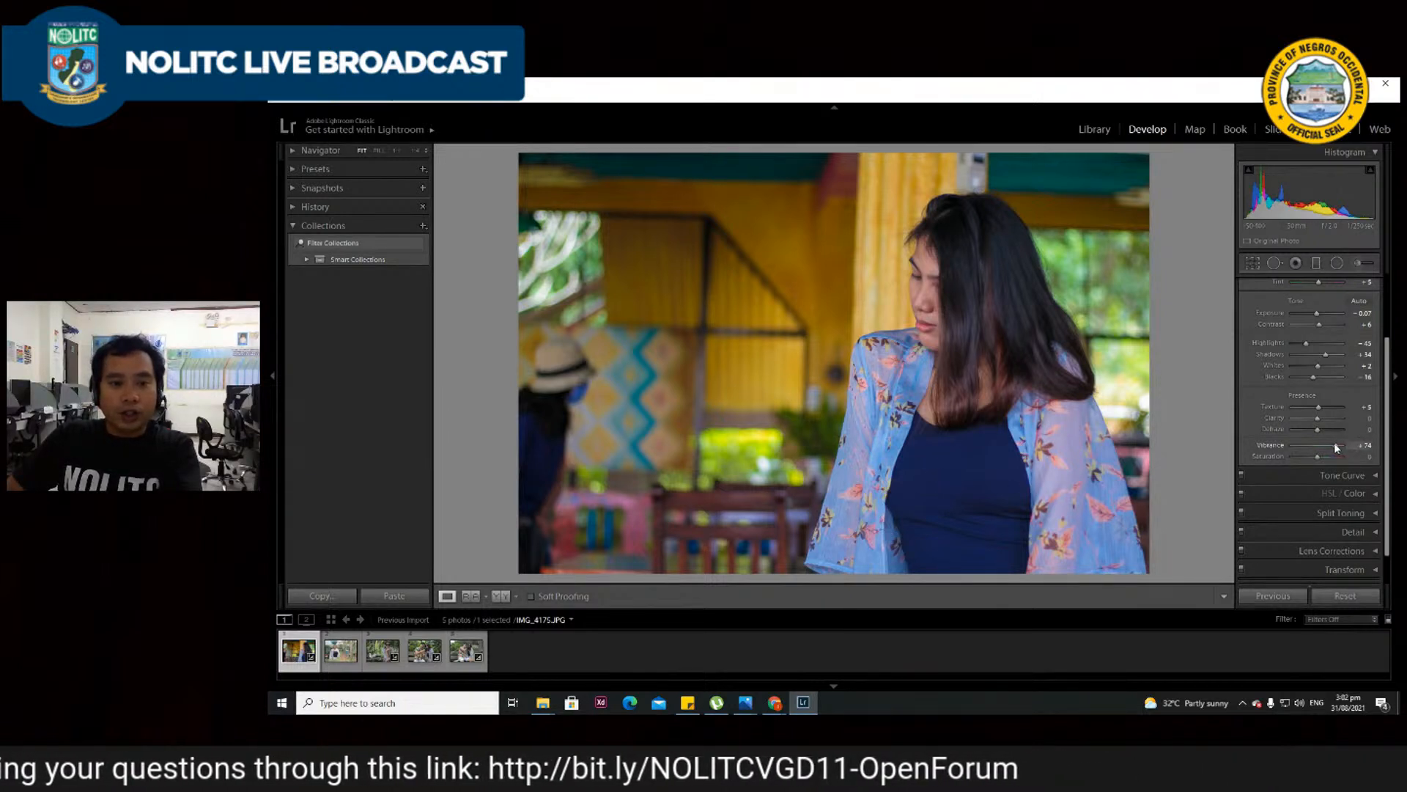
drag(1334, 445, 1341, 447)
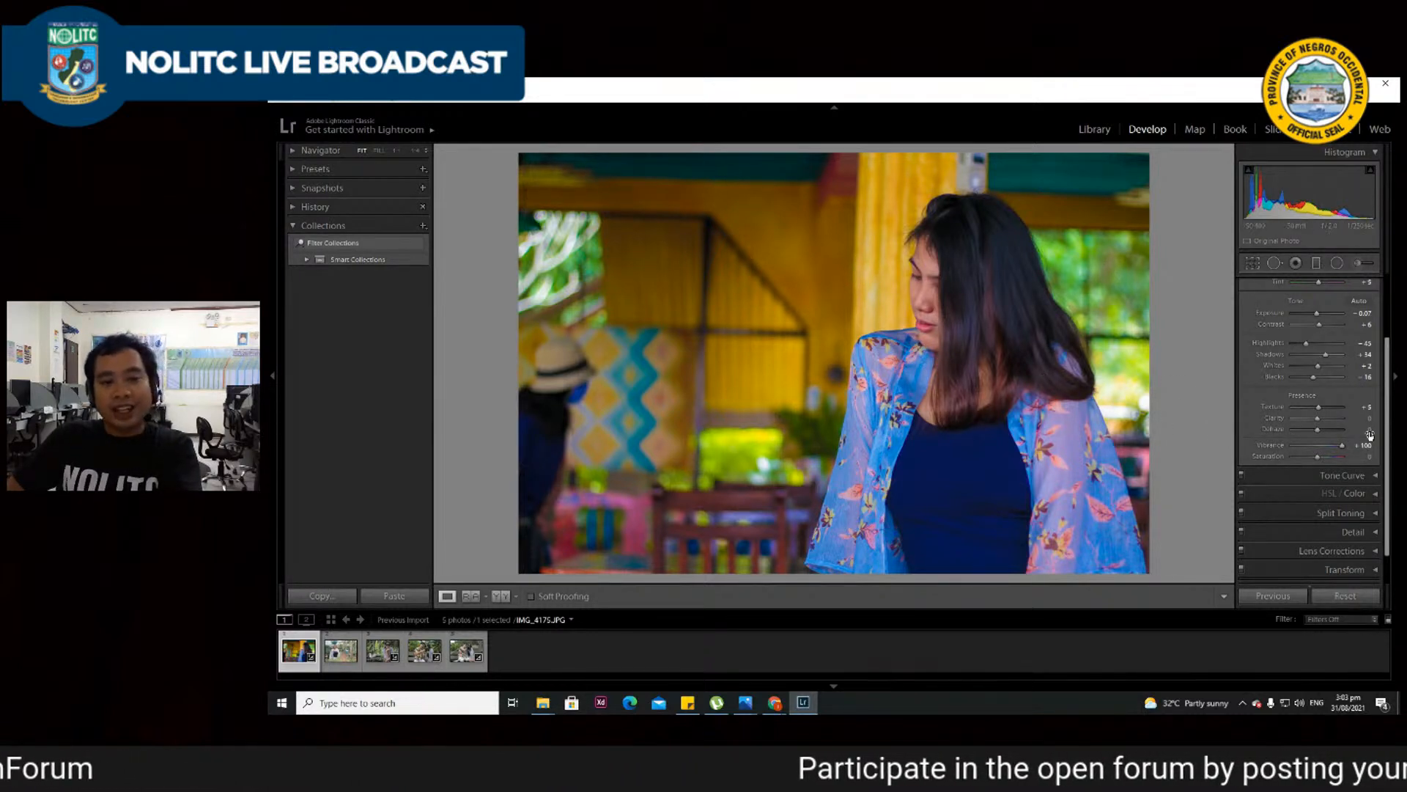
drag(1339, 446, 1287, 447)
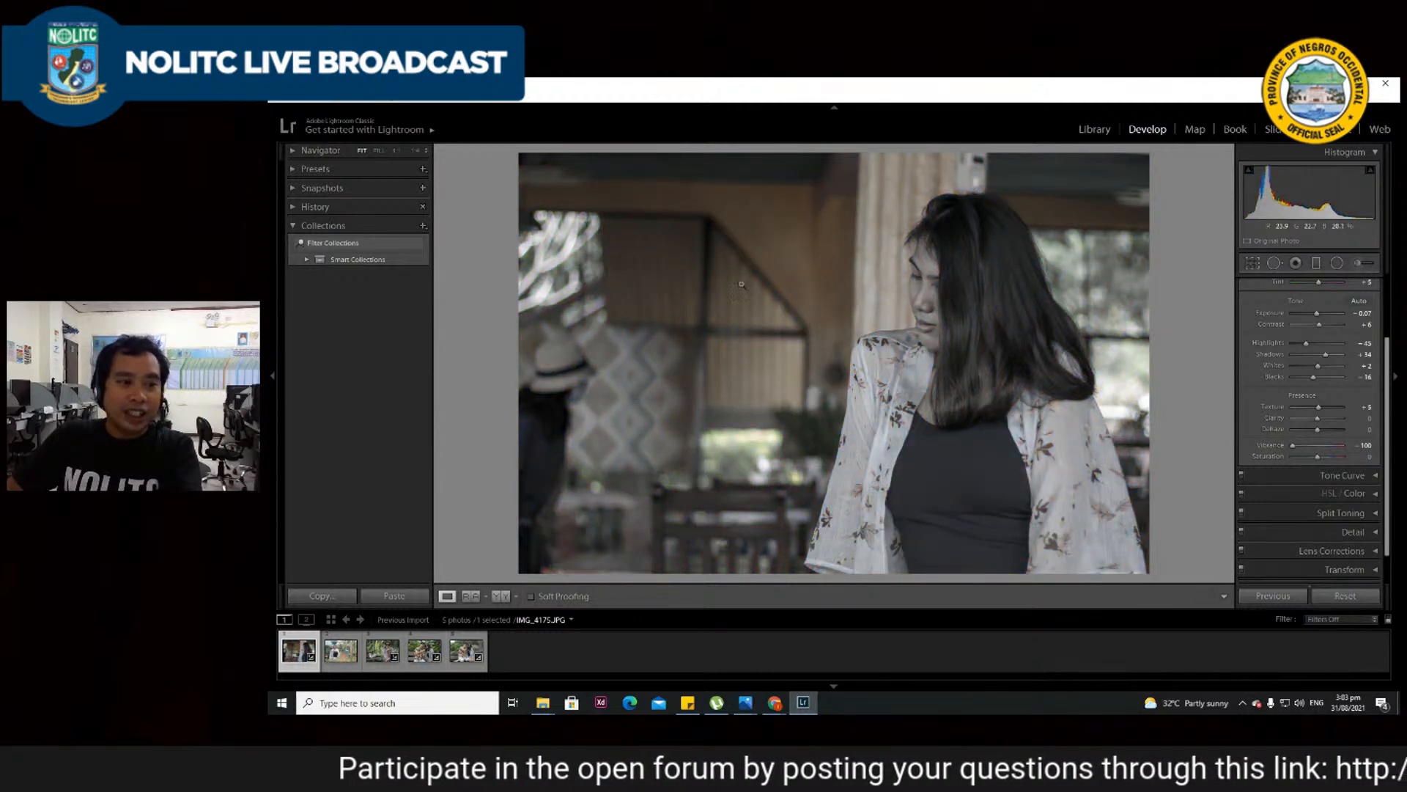
key(ctrl+z)
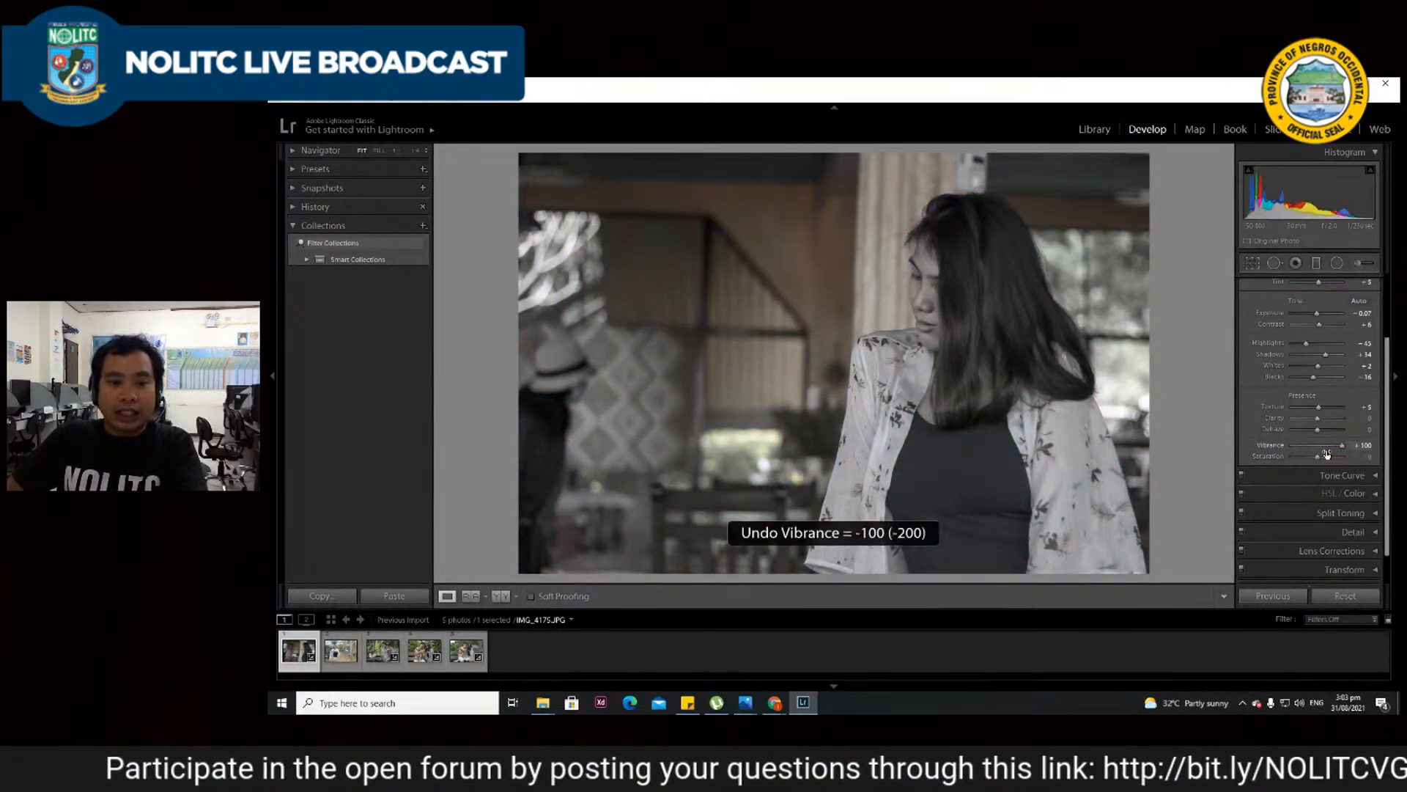
click(1363, 445)
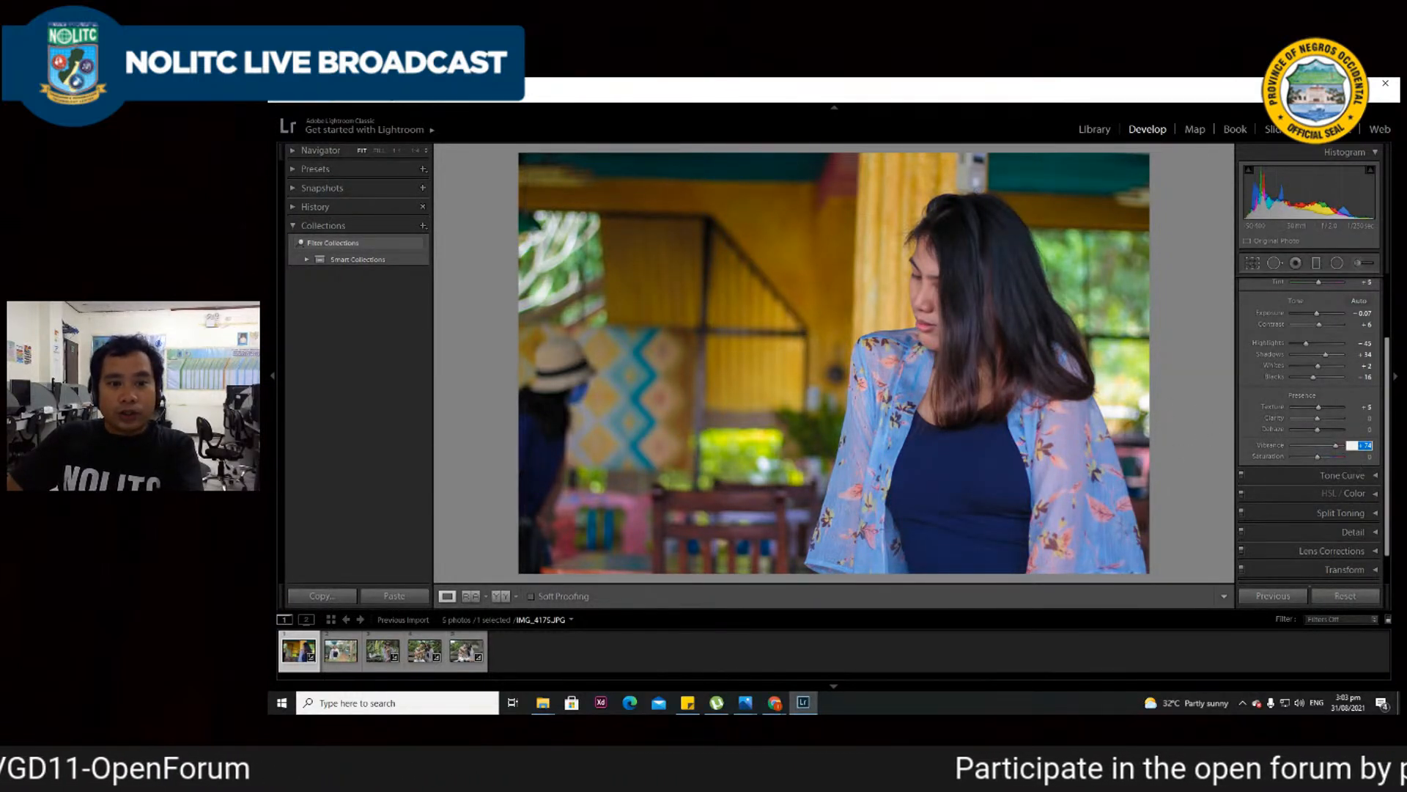
text(0)
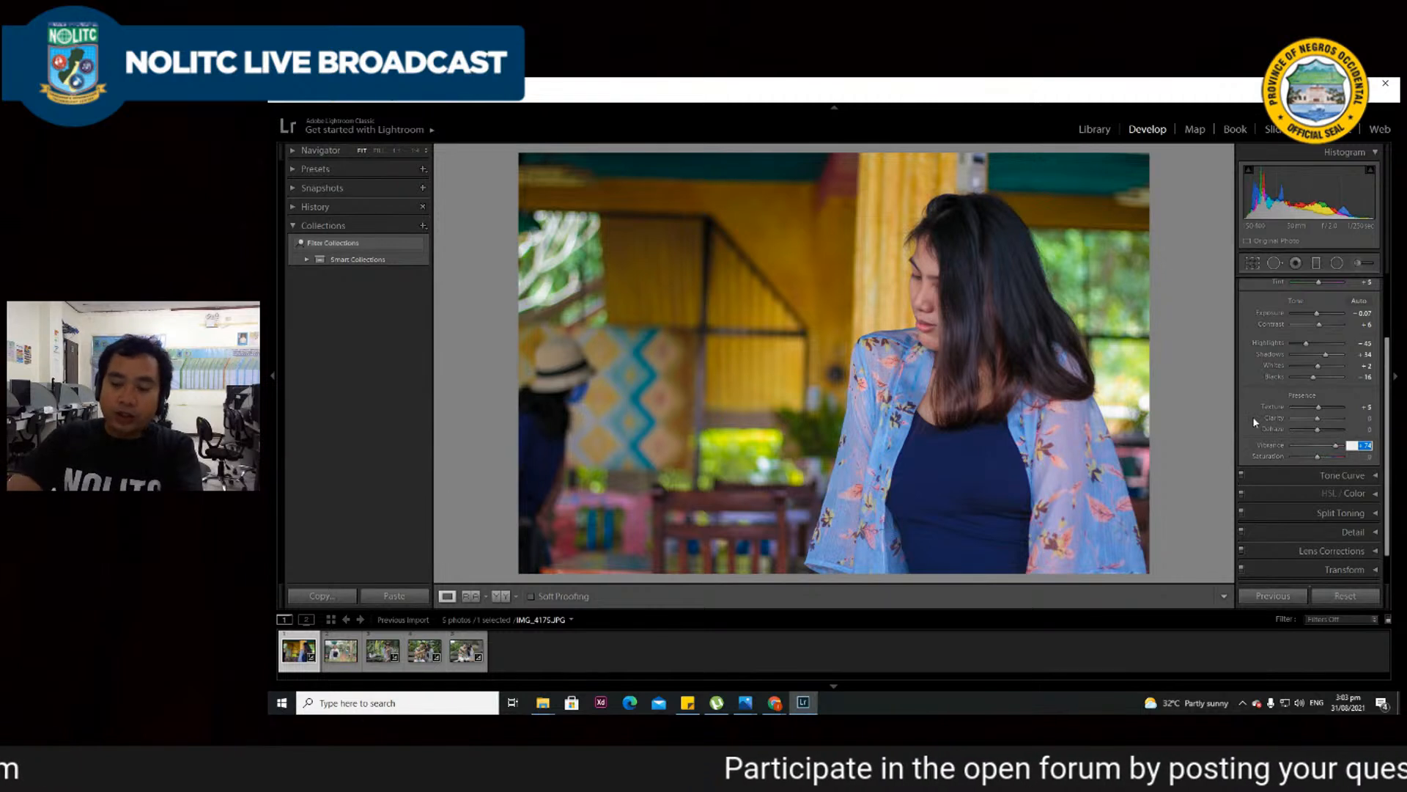
key(Return)
- Try Saturation at +100, and return it to 0
drag(1317, 456, 1341, 455)
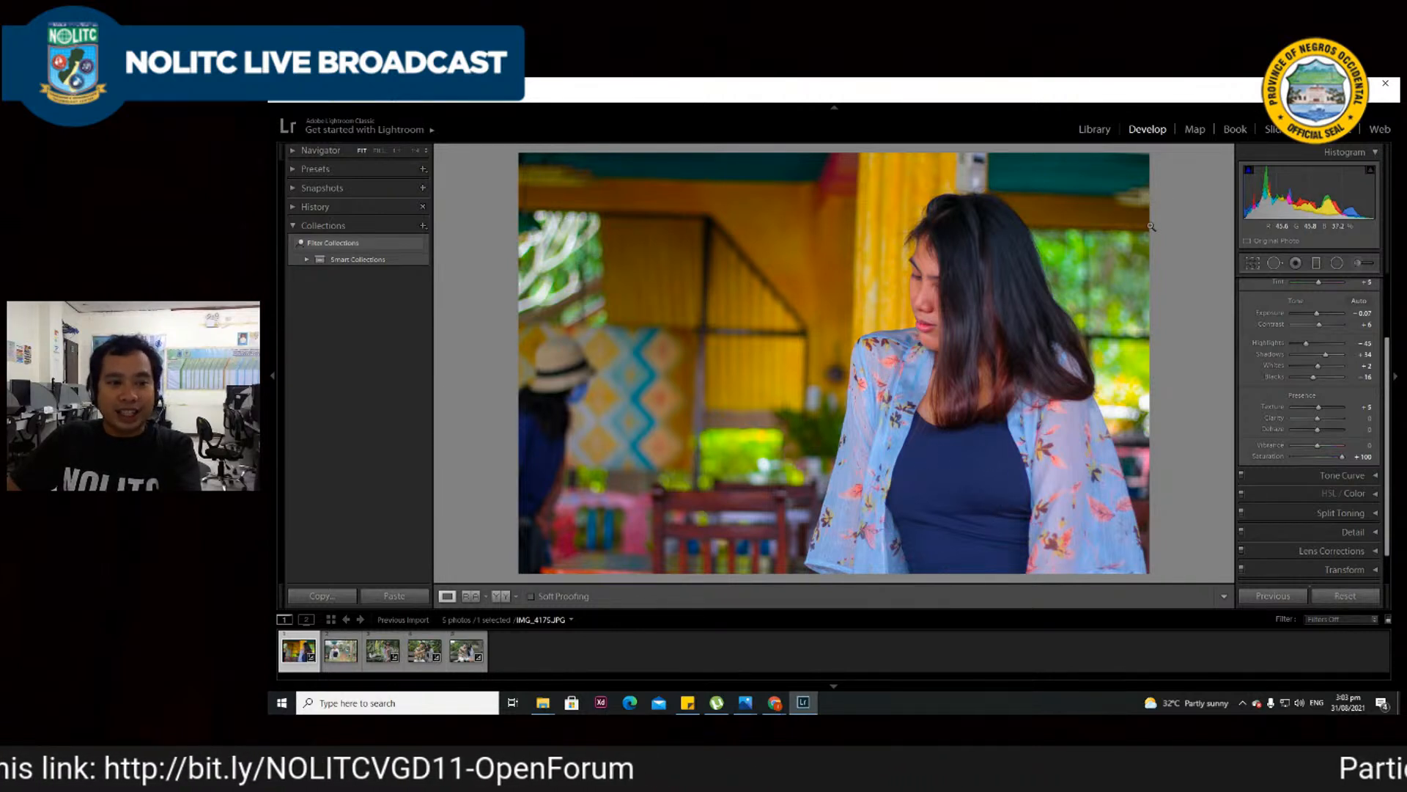
click(1360, 456)
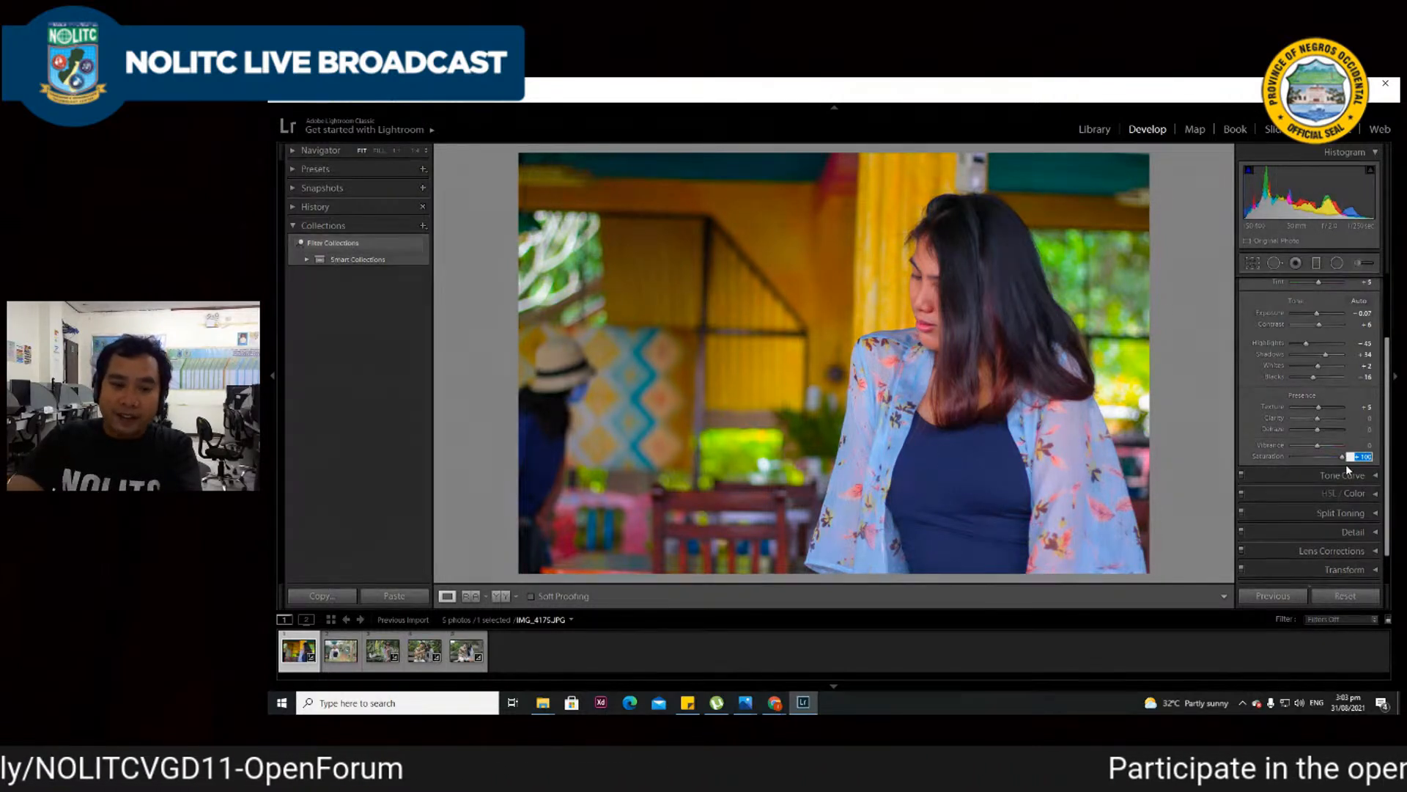
text(0)
- Compare the effect of Vibrance at +100 with that of Saturation at +100 on the photo
click(1325, 444)
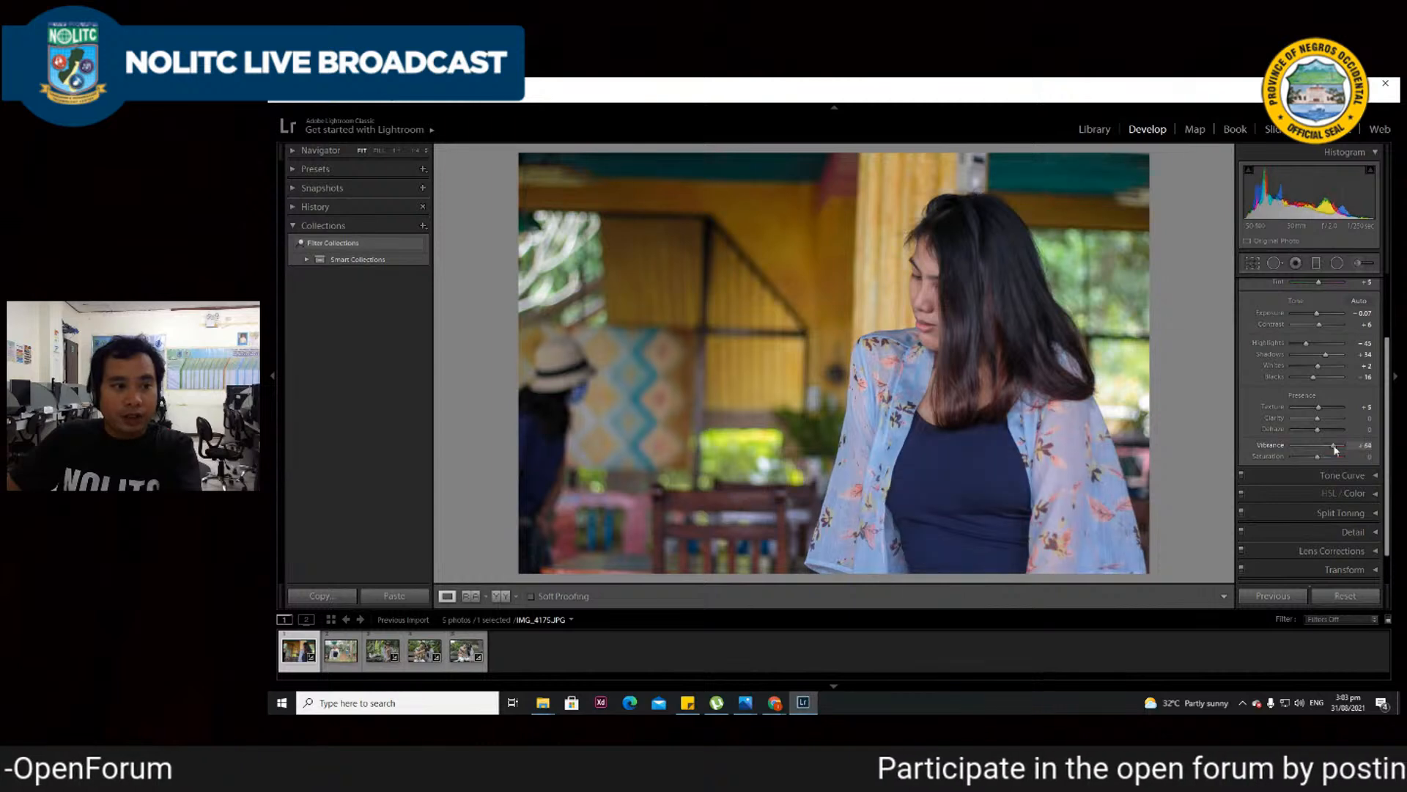
drag(1326, 449, 1341, 456)
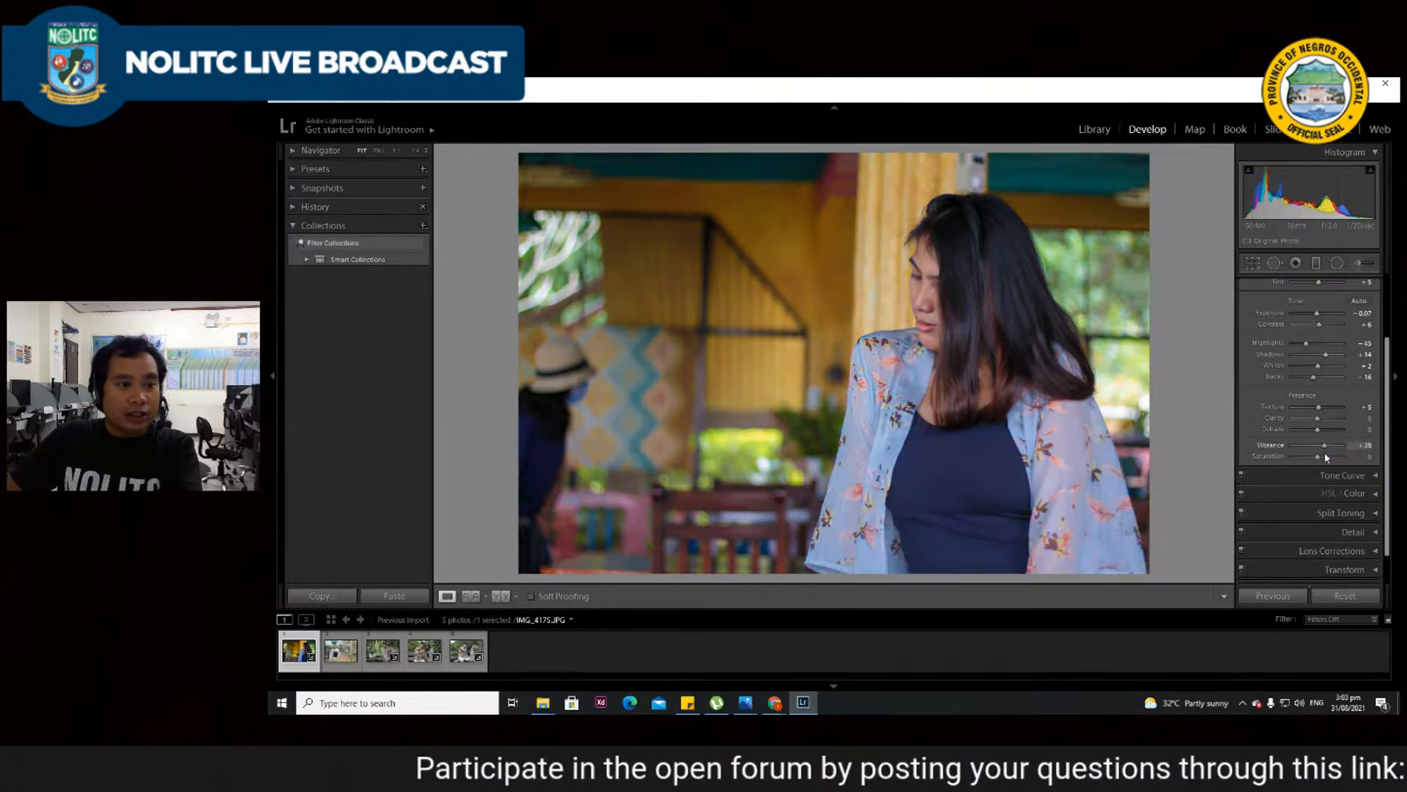
drag(1344, 459, 1344, 454)
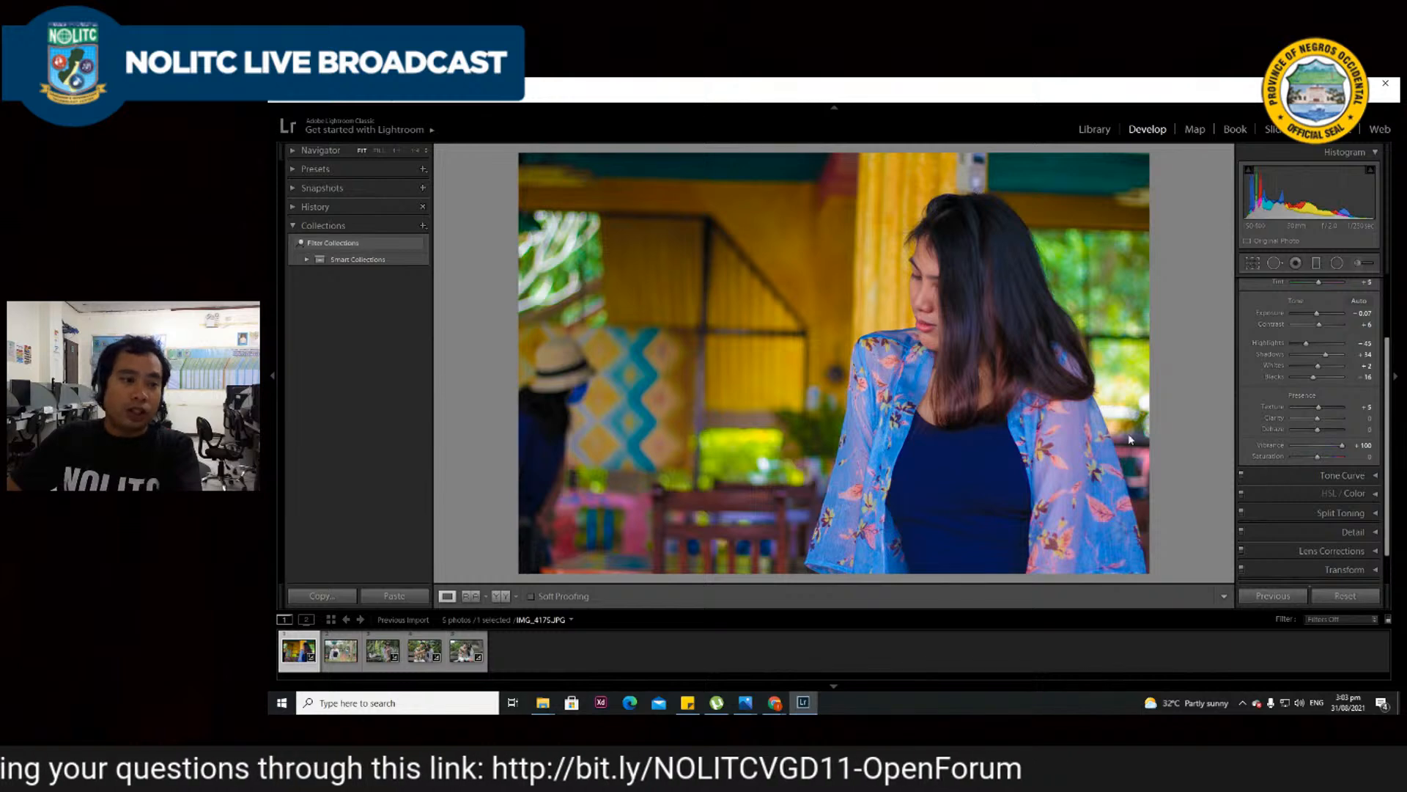
key(ctrl+z)
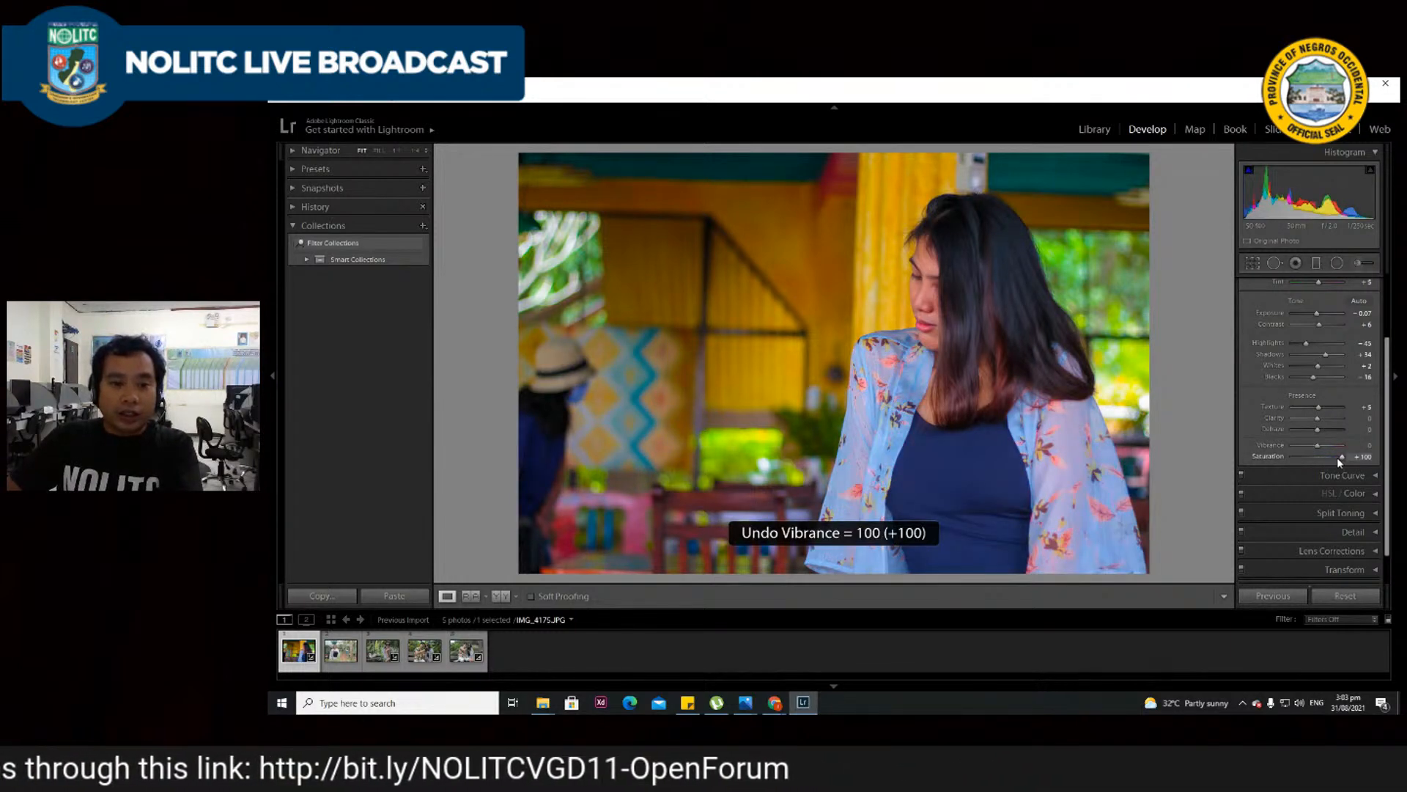
drag(1318, 458, 1356, 464)
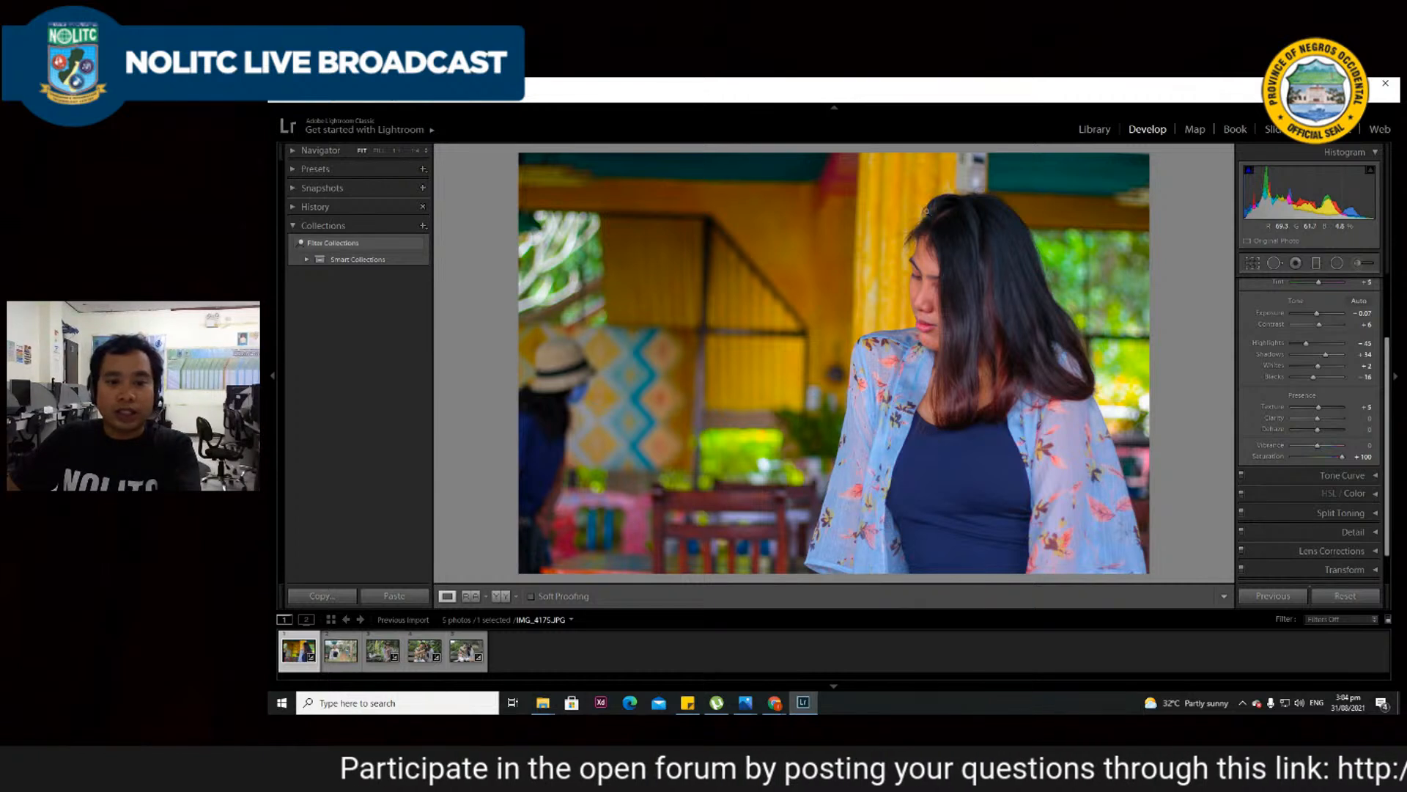
mouse_move(1339, 459)
mouse_down()
mouse_move(1316, 458)
mouse_move(1329, 446)
mouse_up()
- Set Vibrance to +10 and Saturation to +5
click(1361, 445)
click(1368, 445)
drag(1361, 445, 1248, 460)
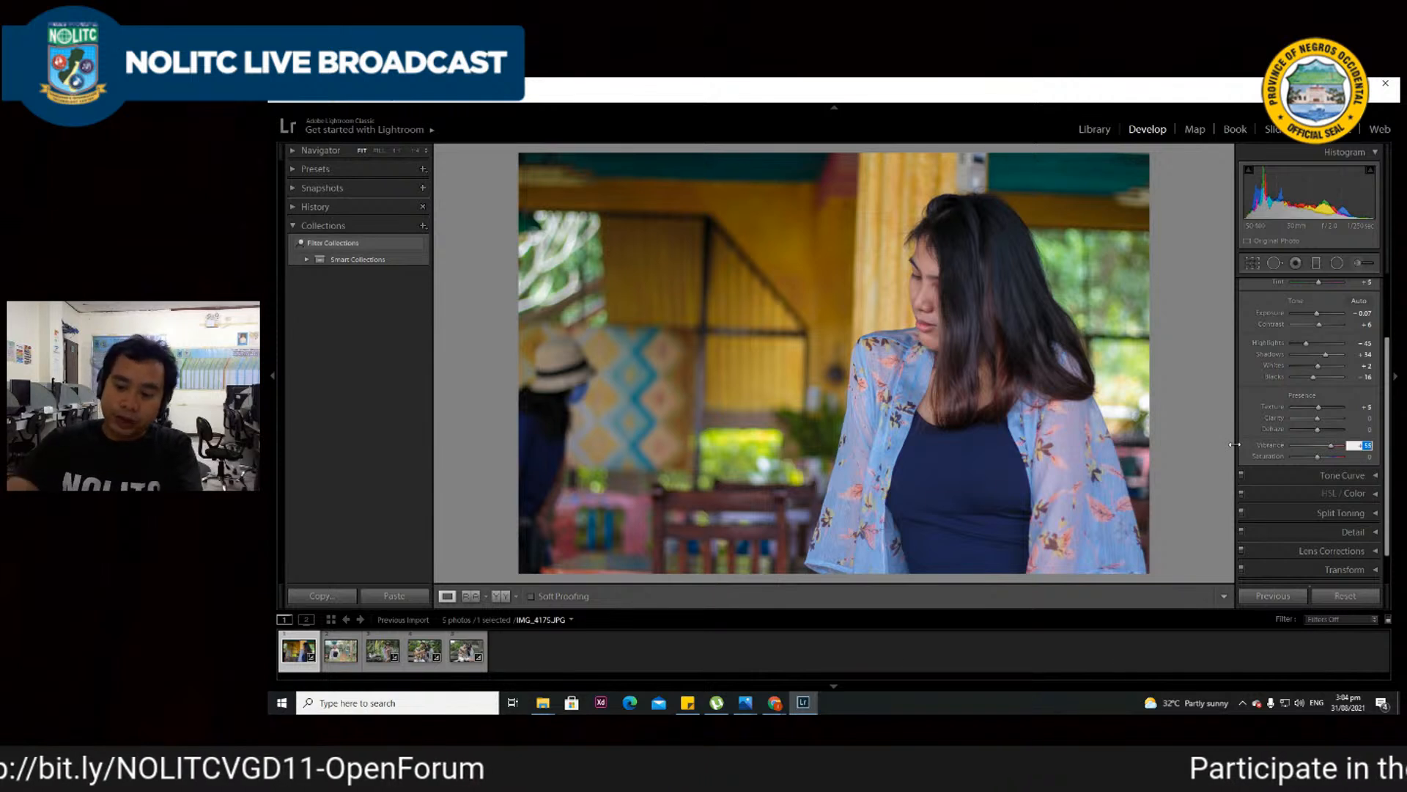
text(10)
key(Return)
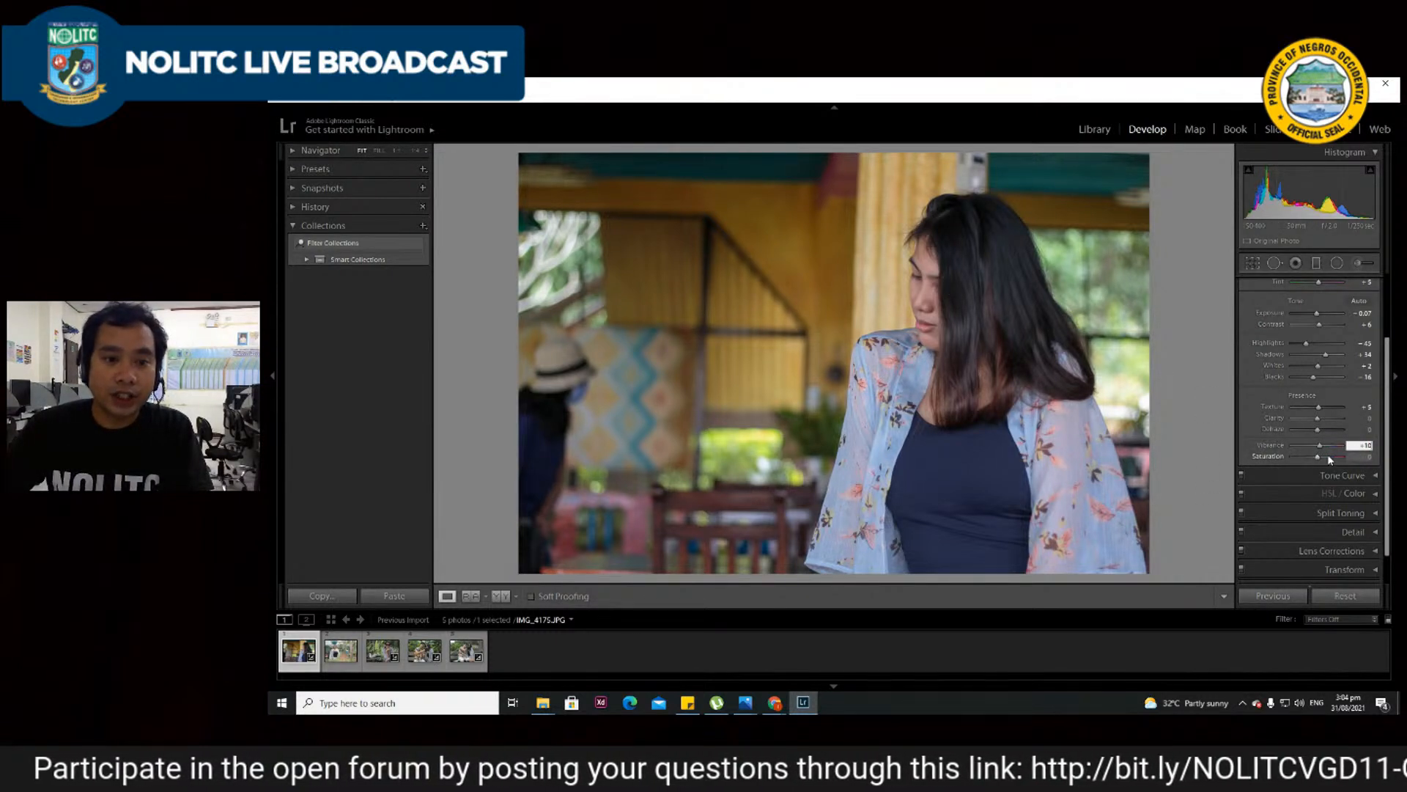
key(Tab)
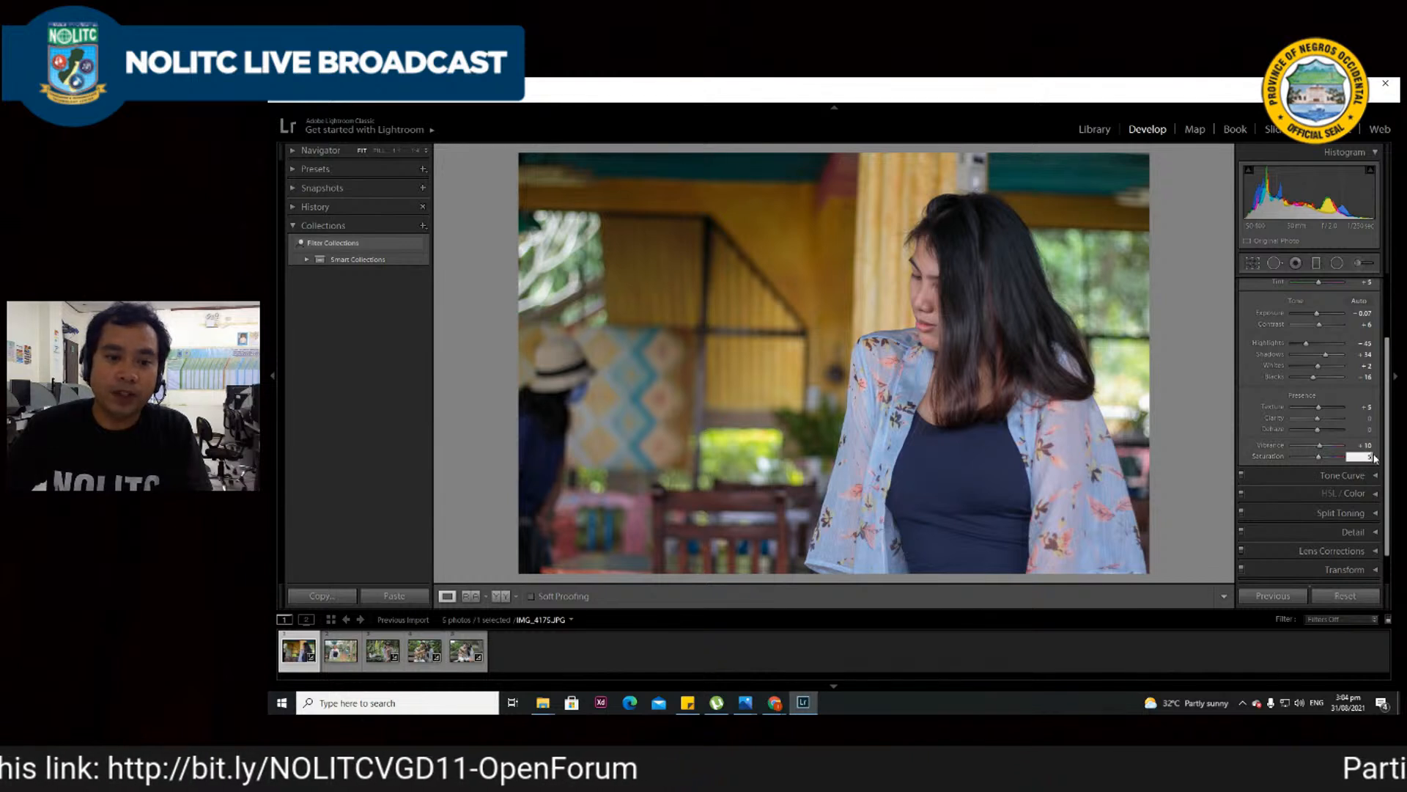
key(Return)
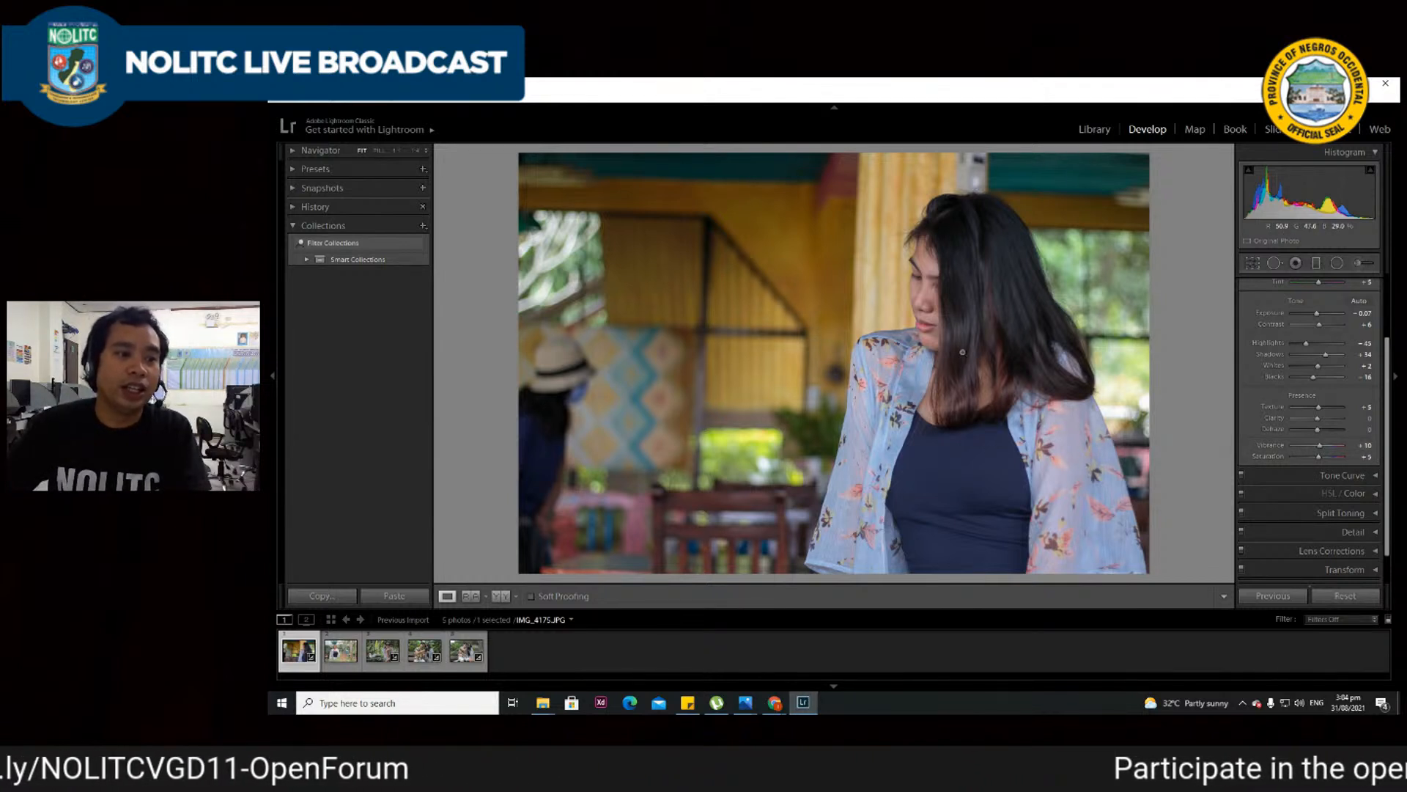
- Examine the woman's face, hair and floral blouse at several magnifications, and return to a view of the whole photo
click(856, 389)
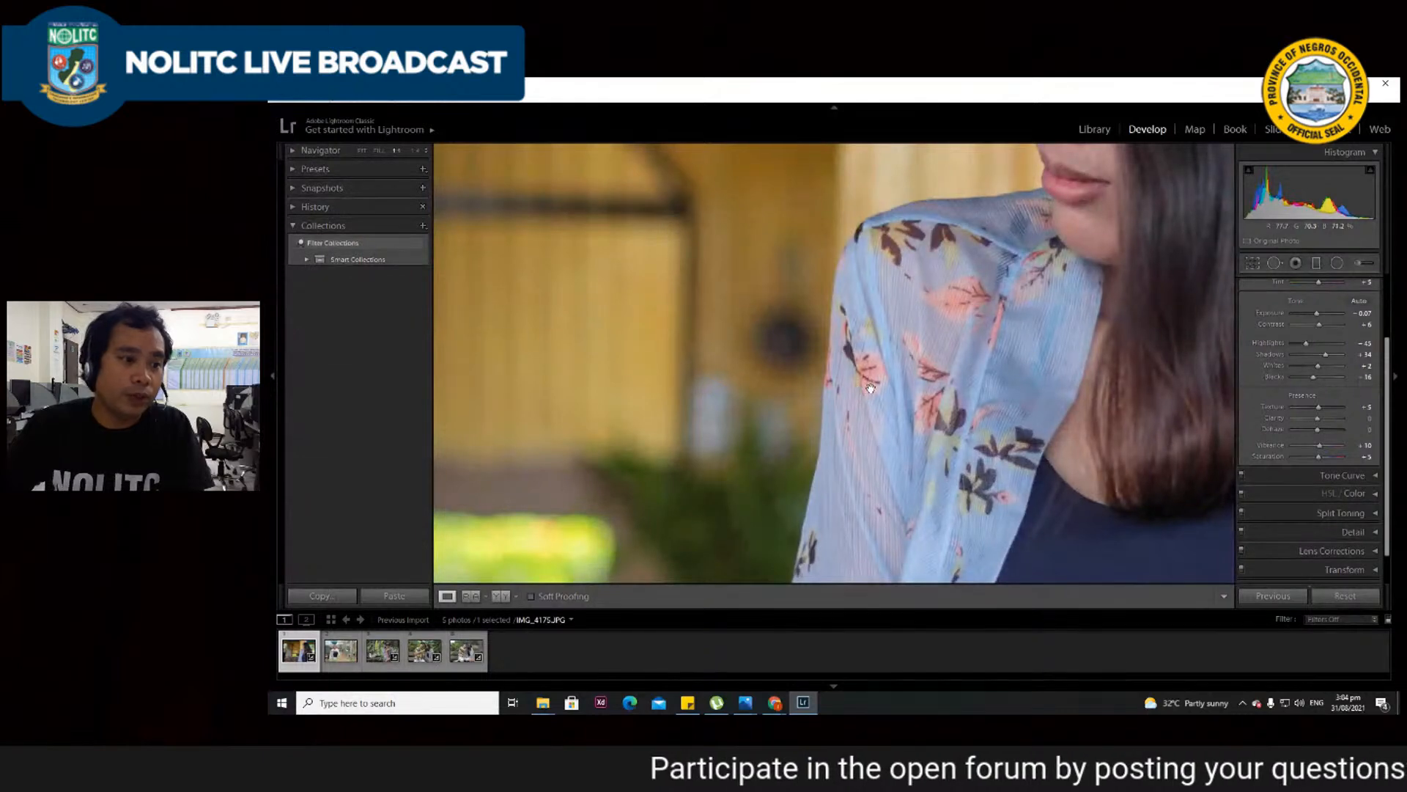
click(869, 392)
click(866, 393)
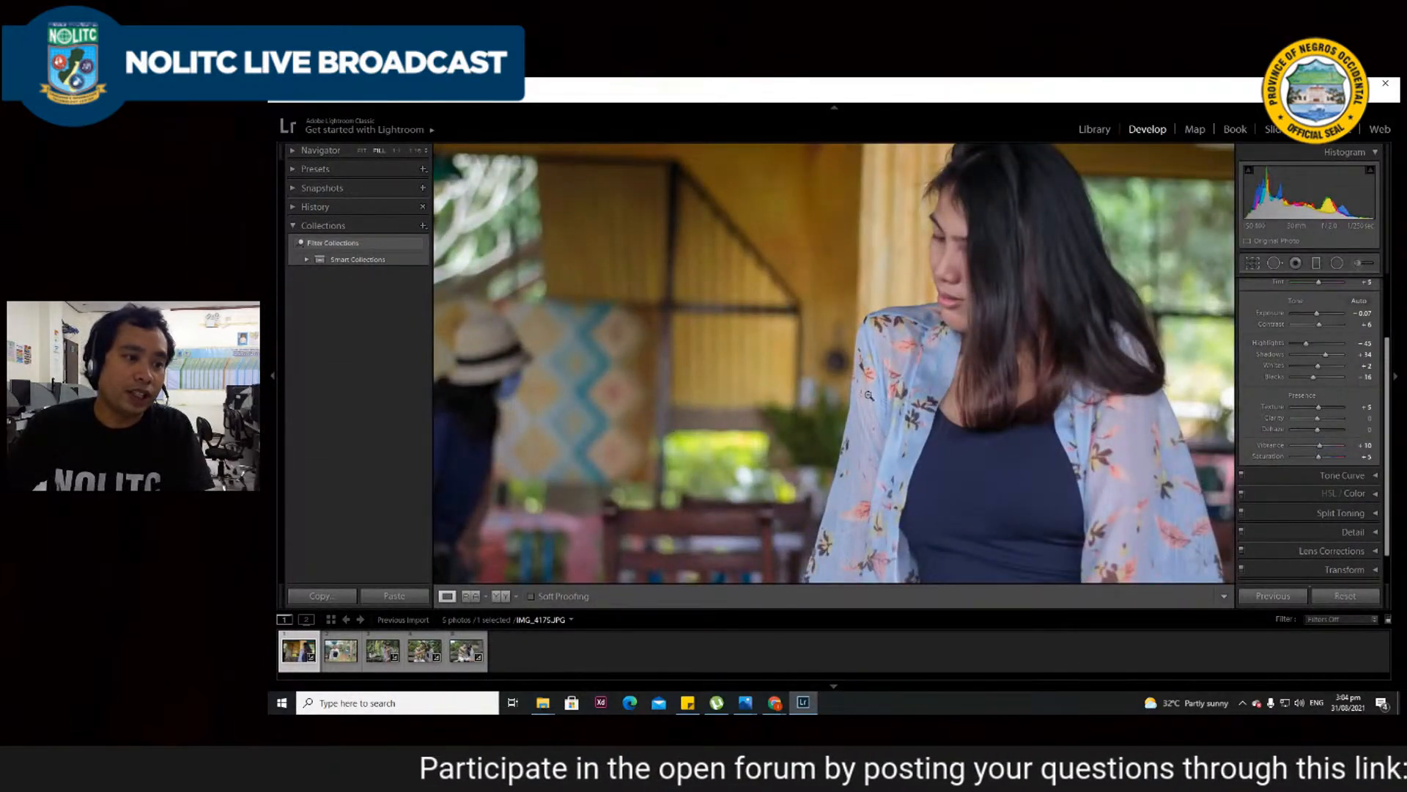
click(867, 394)
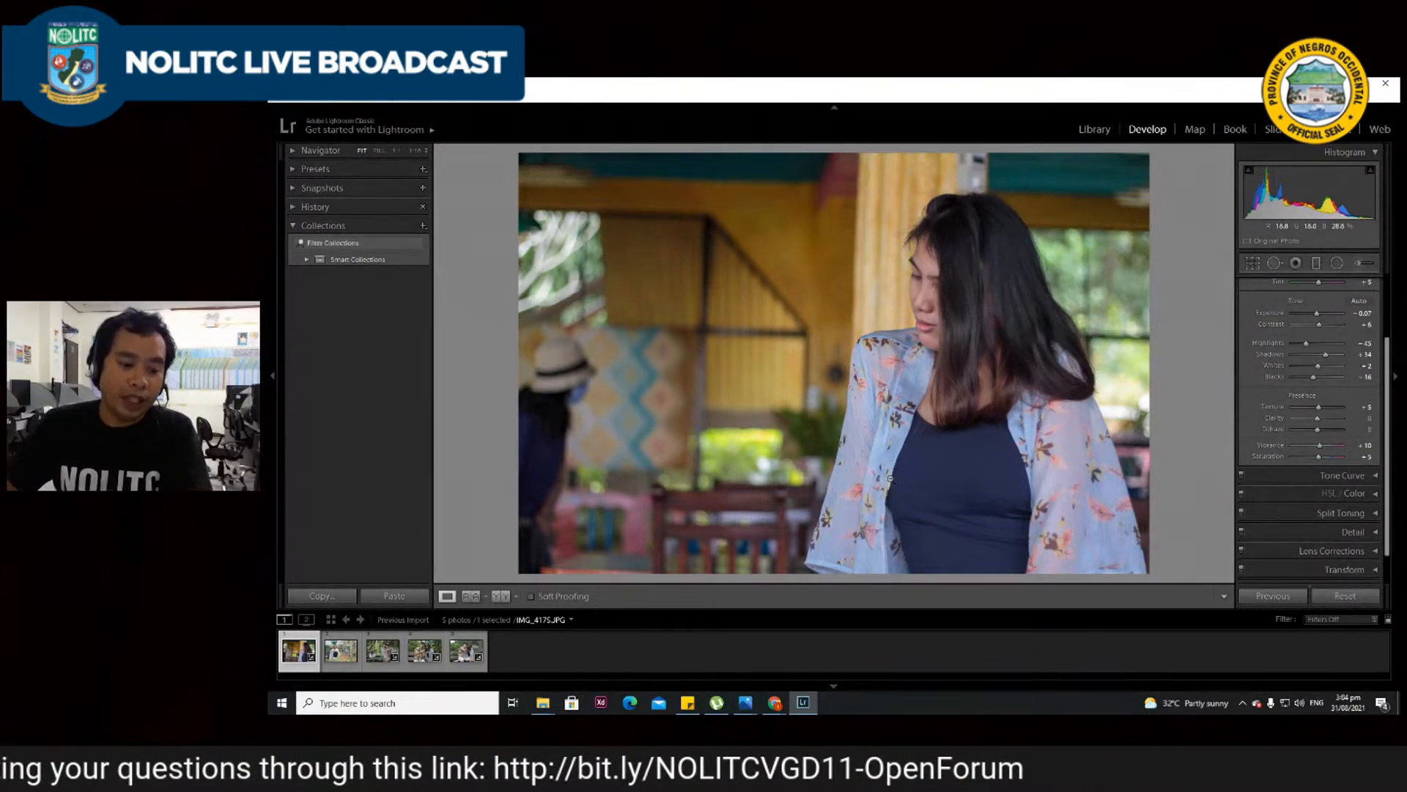
click(891, 370)
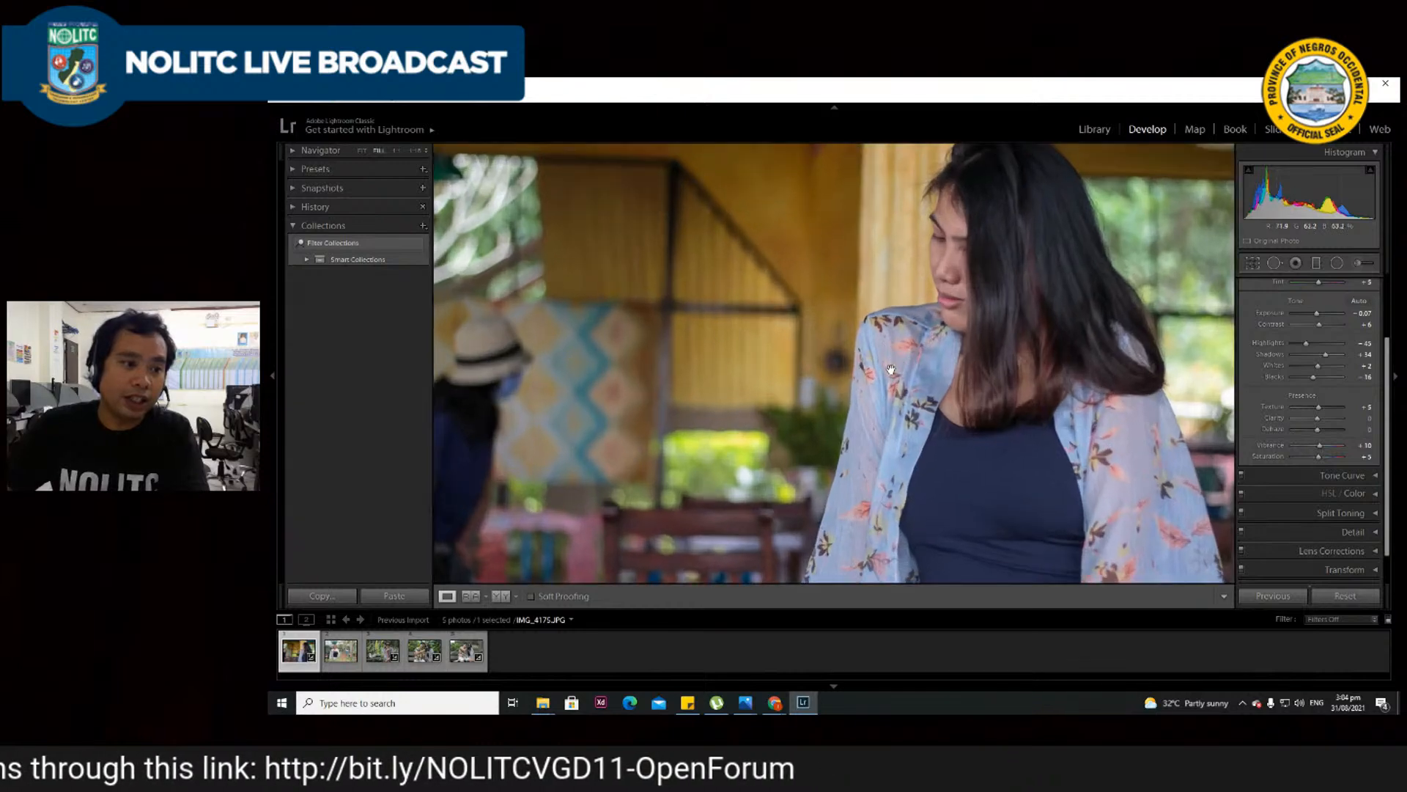
click(967, 300)
click(883, 337)
drag(884, 321, 909, 359)
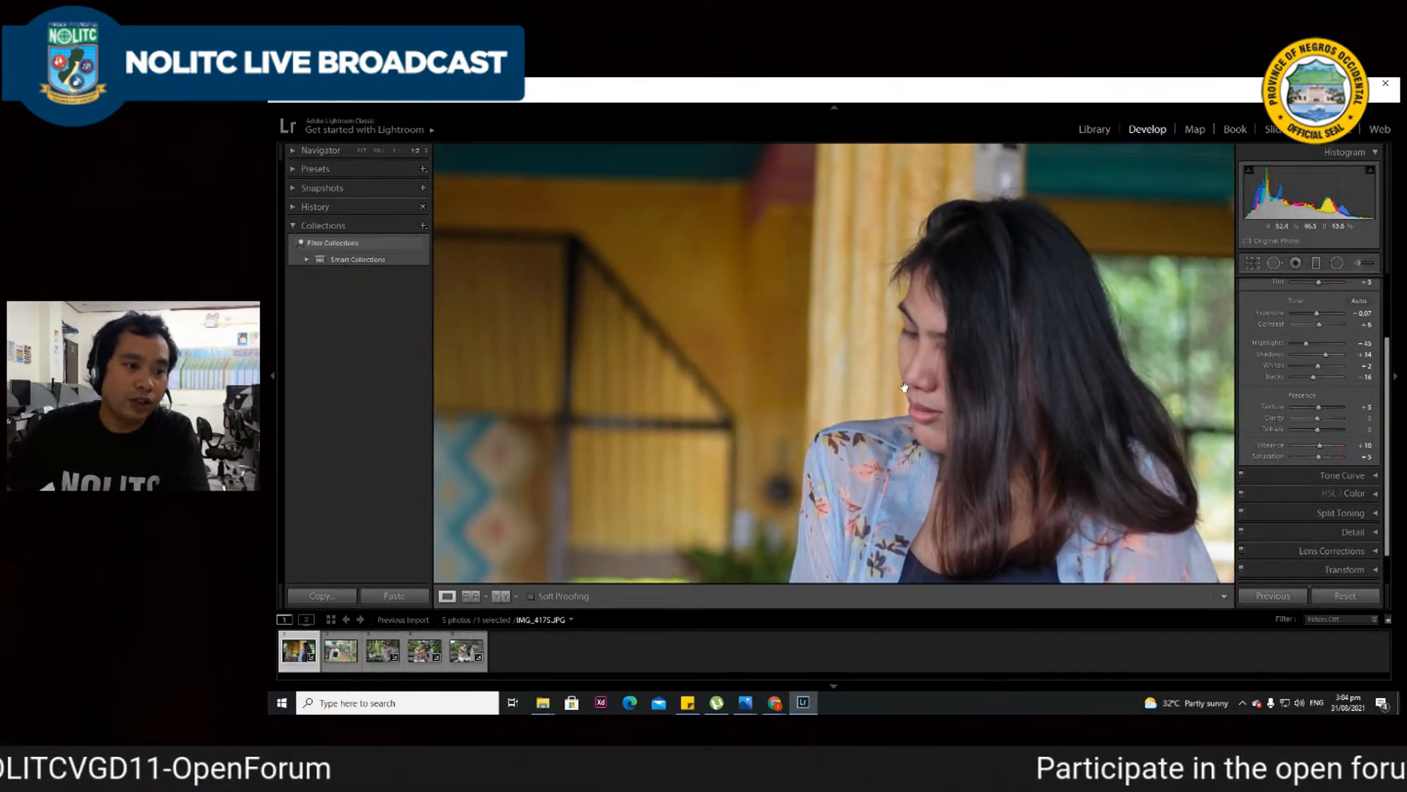
drag(818, 388, 927, 446)
key(ctrl+minus)
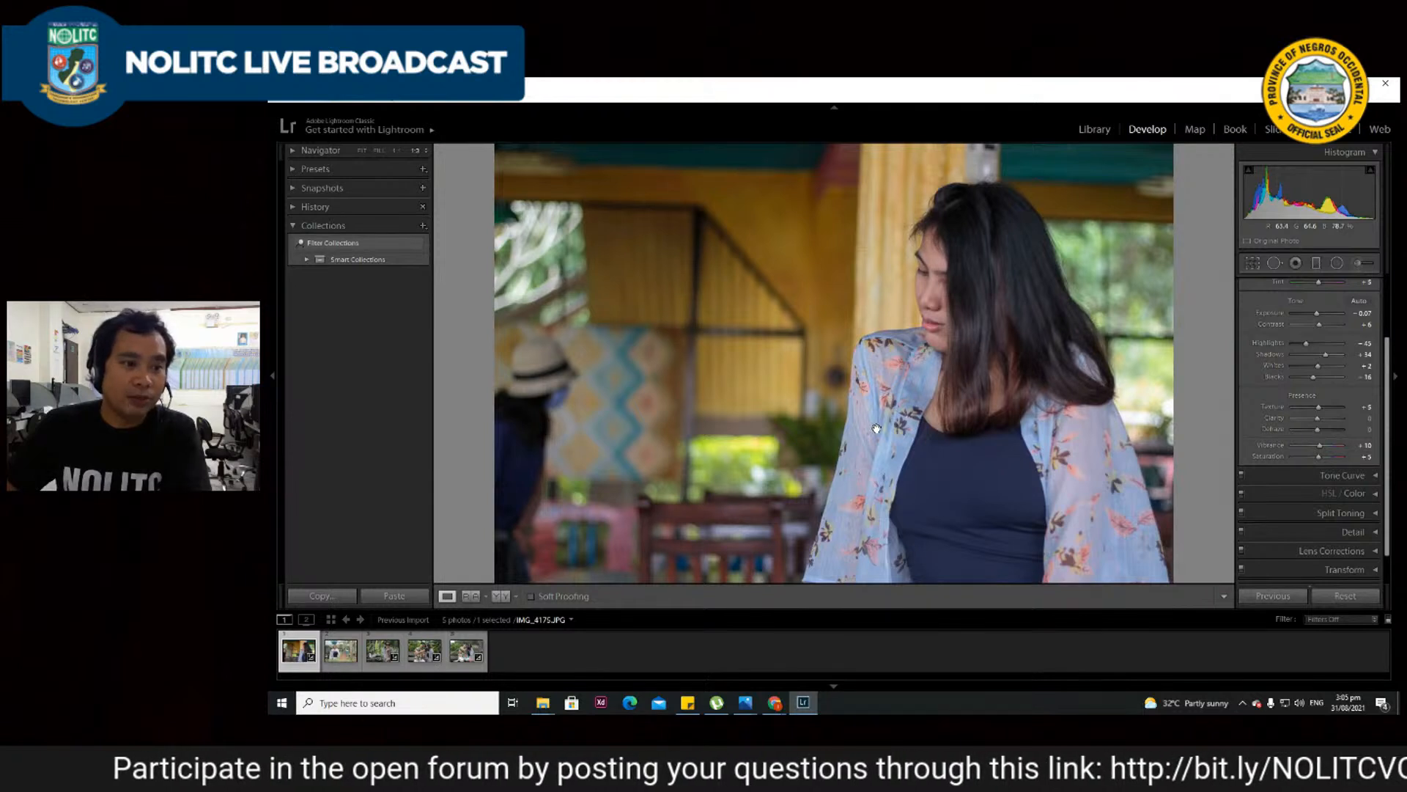
key(ctrl+minus)
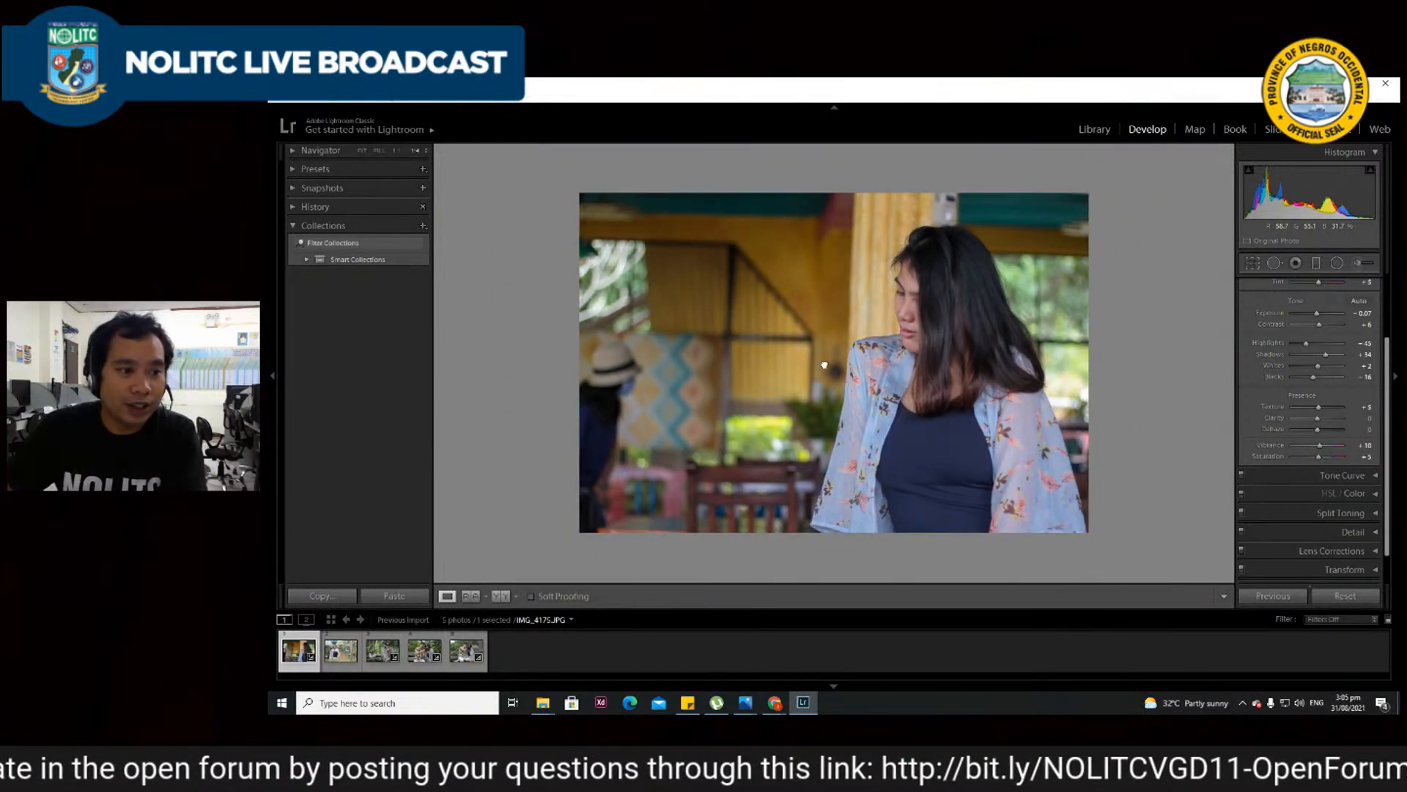
- Collapse the Basic adjustments and expand the Tone Curve
scroll(1295, 389, up, 2)
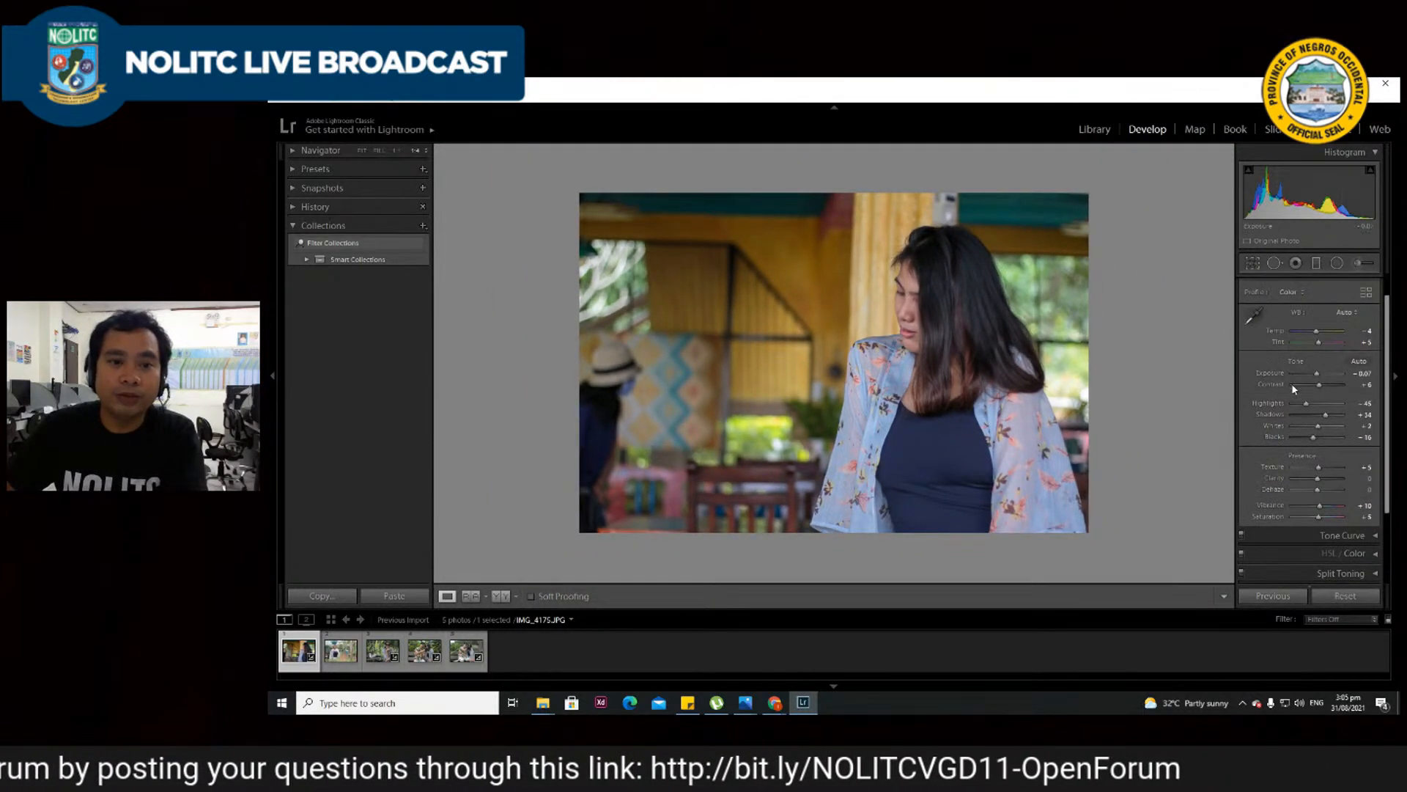
scroll(1290, 372, up, 1)
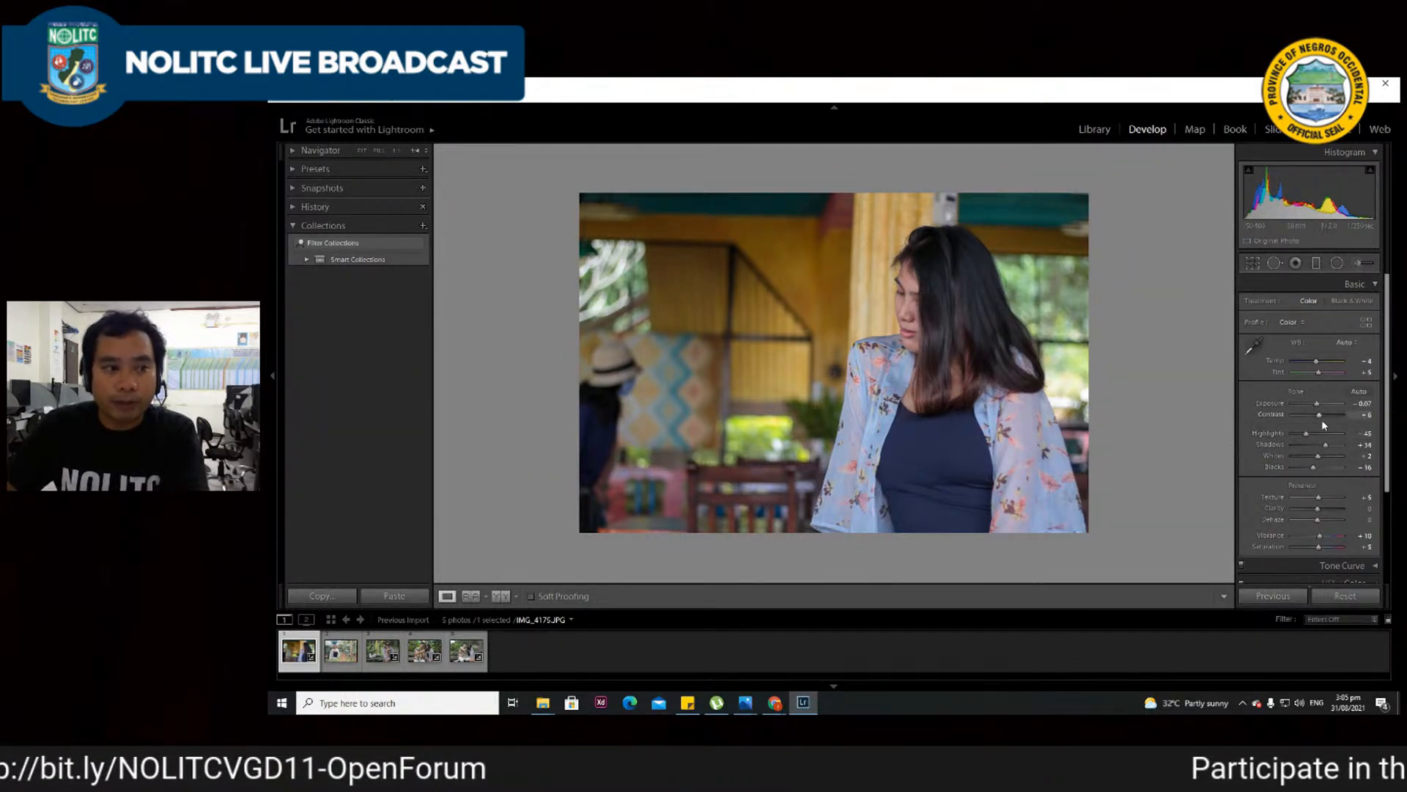
click(1348, 283)
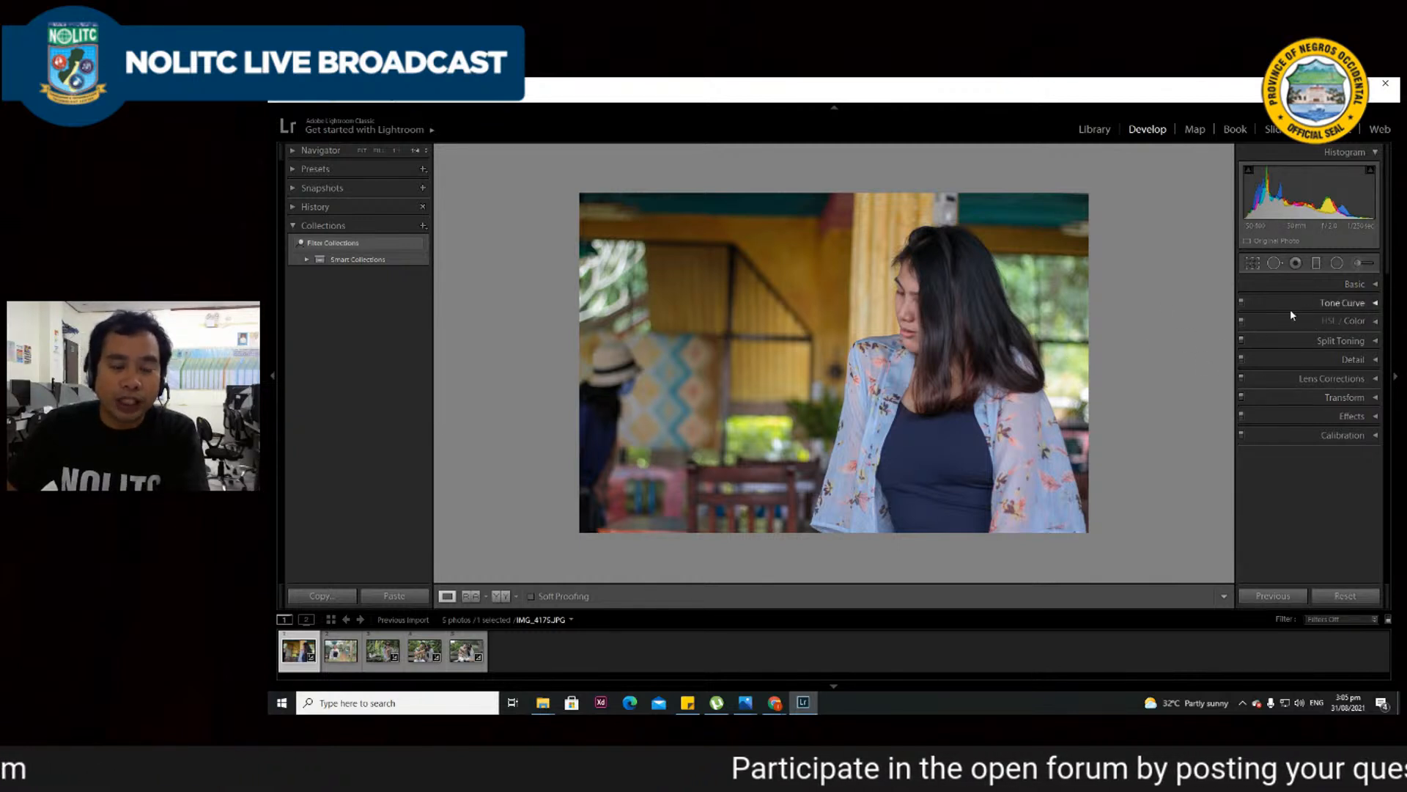
click(1342, 304)
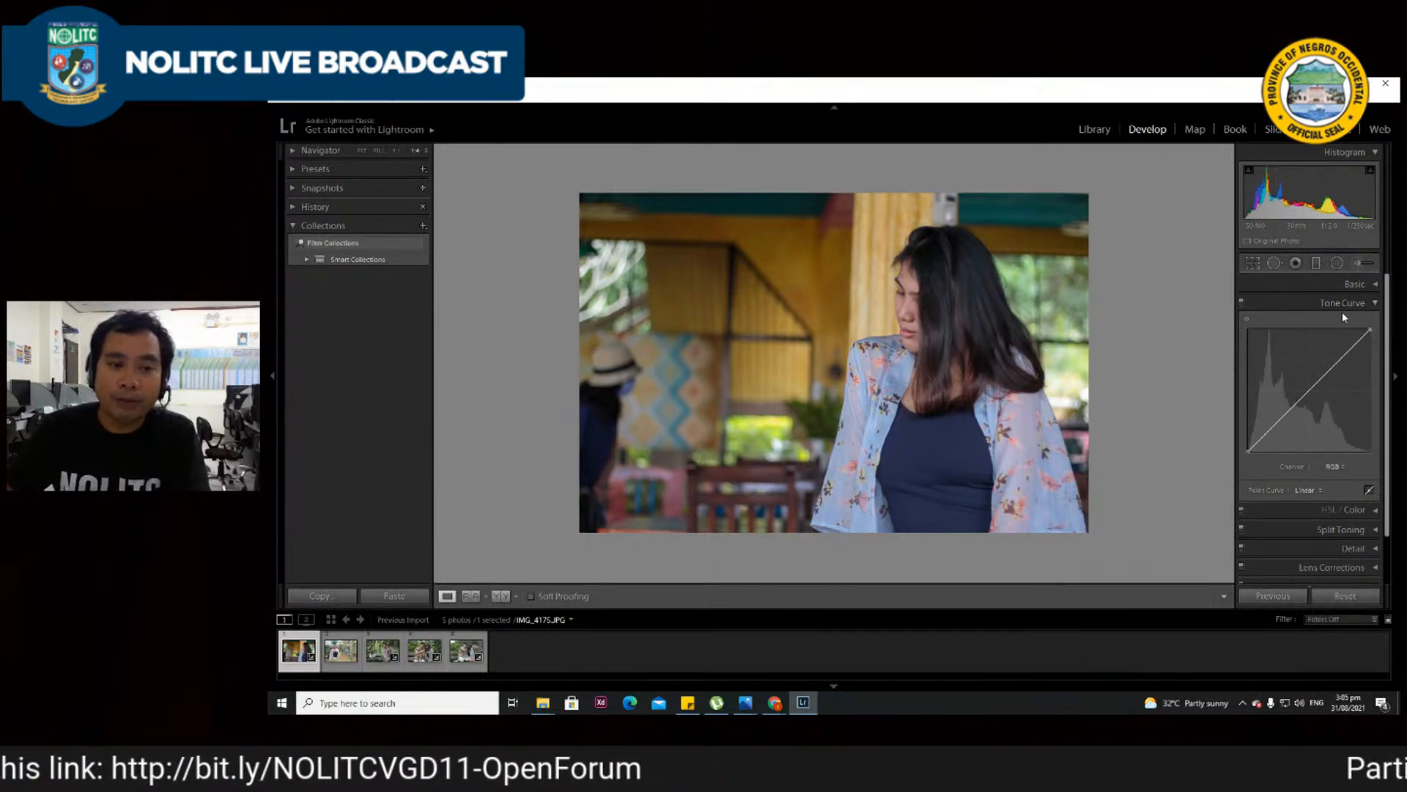
- Reopen the Basic adjustments, try Contrast at +100, and undo that change
click(1354, 284)
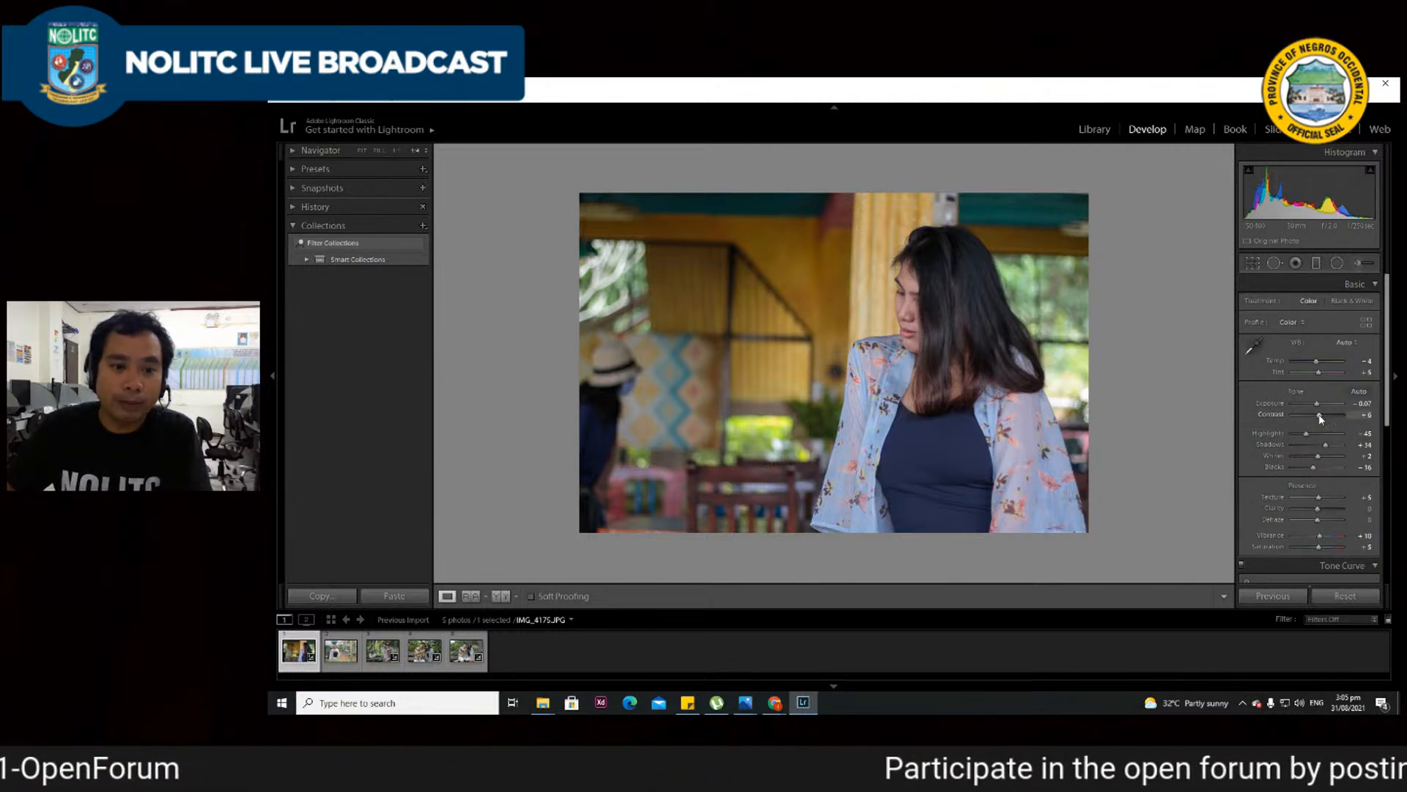
drag(1322, 415, 1344, 419)
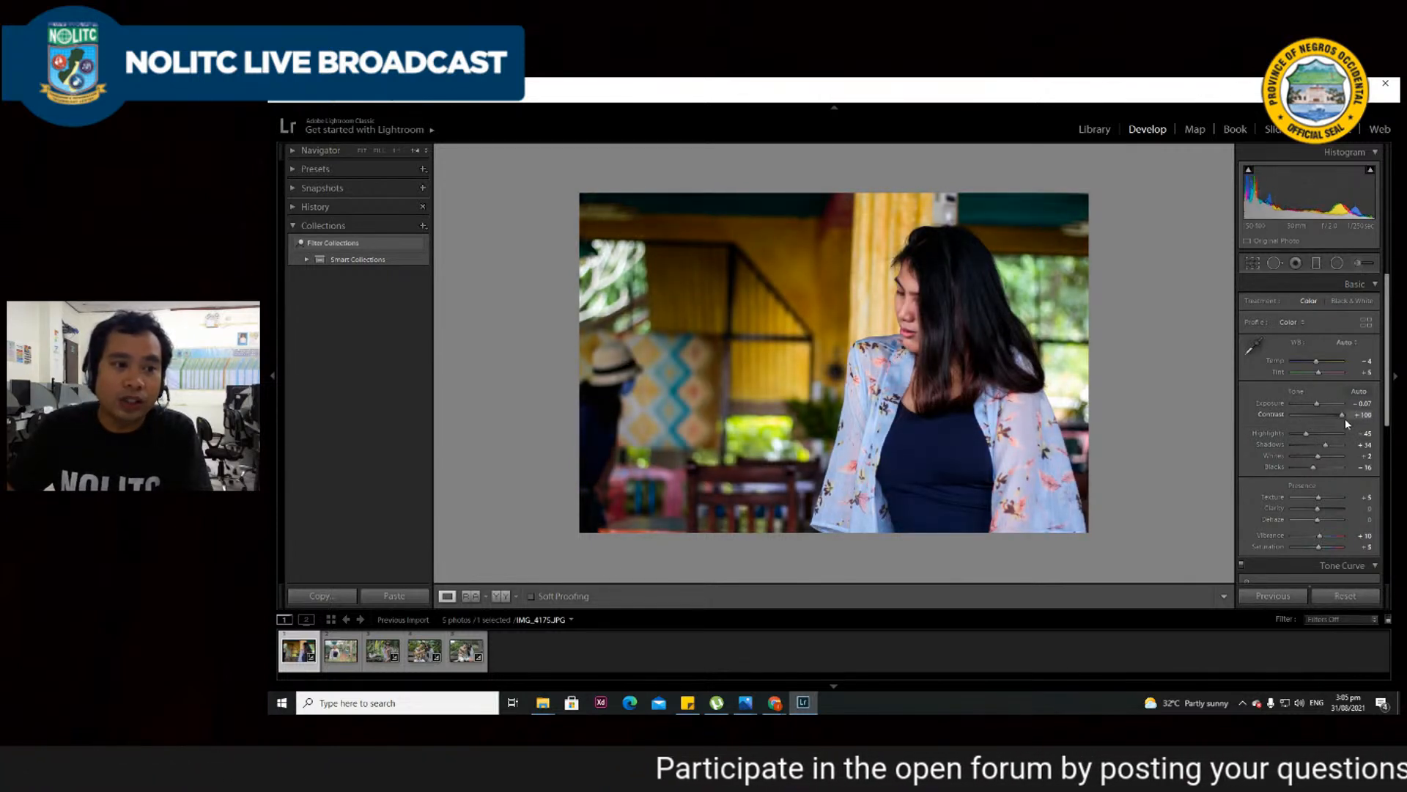
key(ctrl+z)
- Shape the RGB tone curve into a gentle S by raising a highlight point and lowering a shadow point
scroll(1273, 384, down, 4)
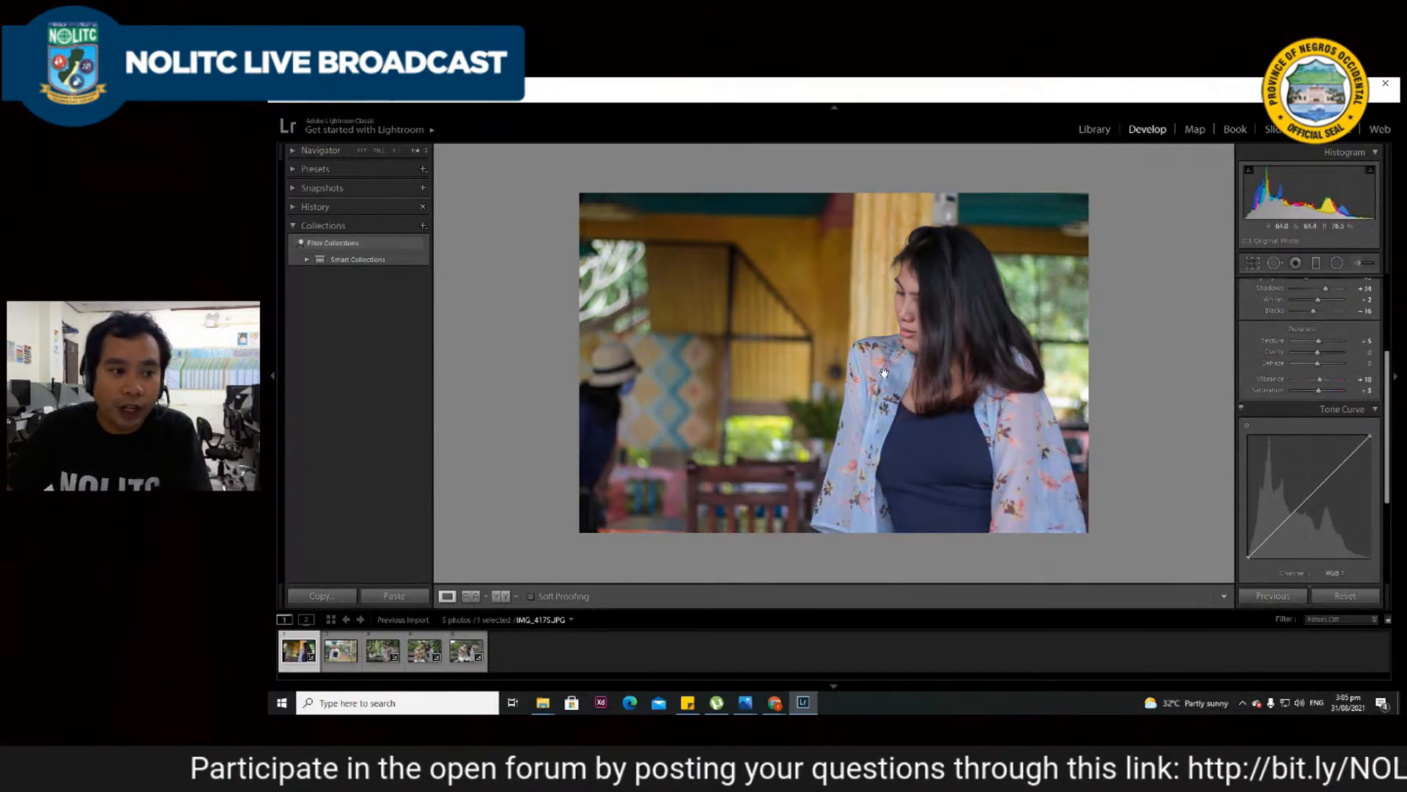
drag(1347, 459, 1346, 451)
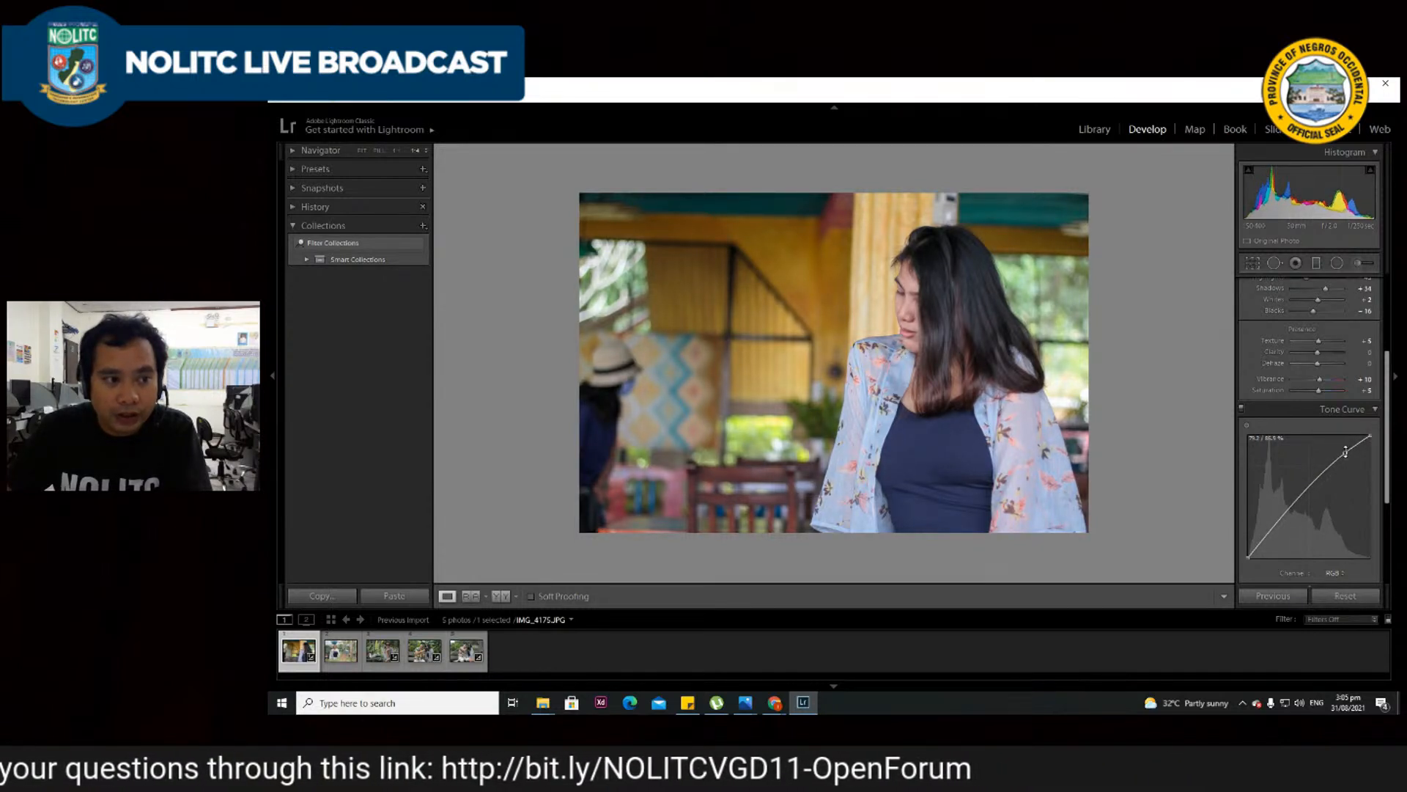
click(1269, 531)
drag(1269, 531, 1270, 541)
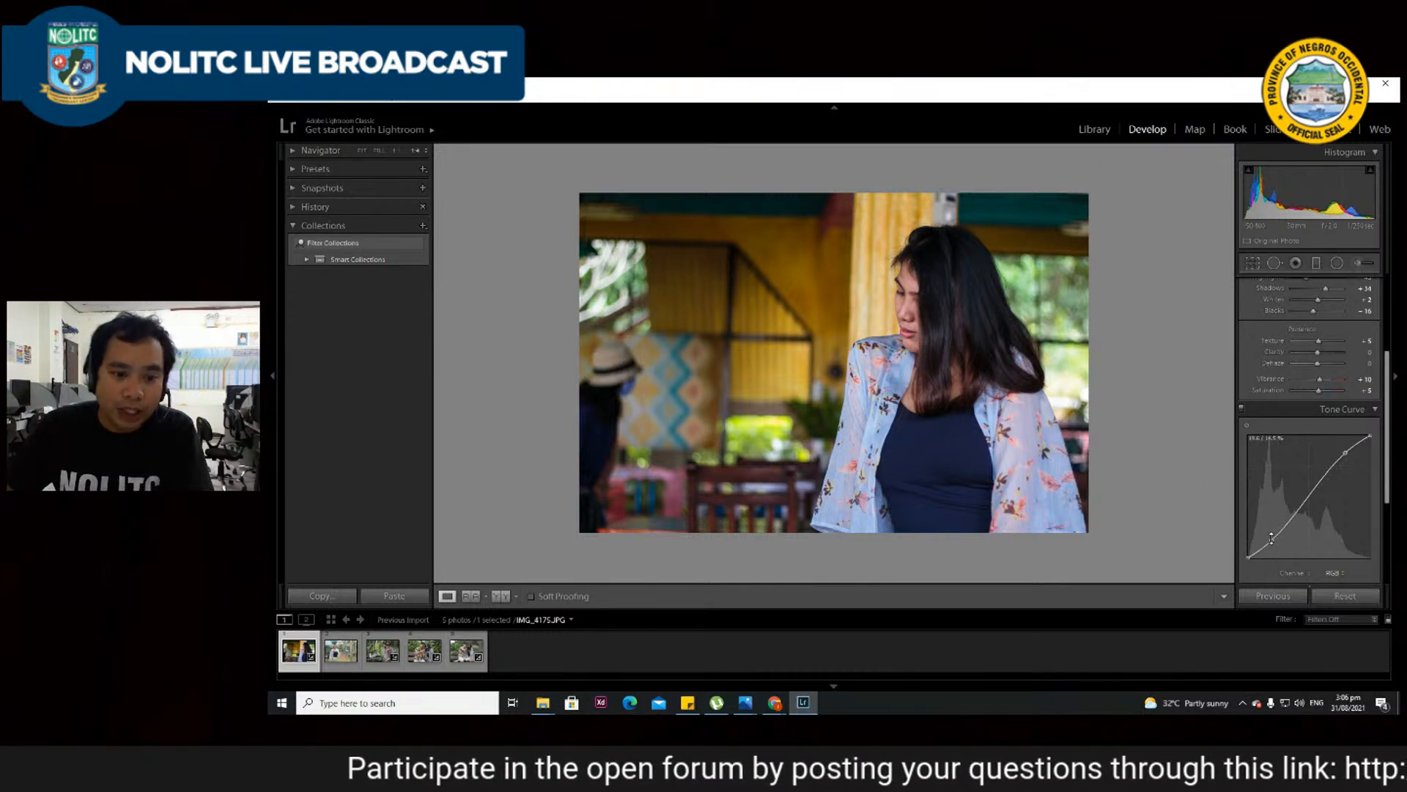
- Lift the black point of the RGB tone curve for slightly faded shadows, and fine-tune the highlight point
drag(1346, 452, 1348, 459)
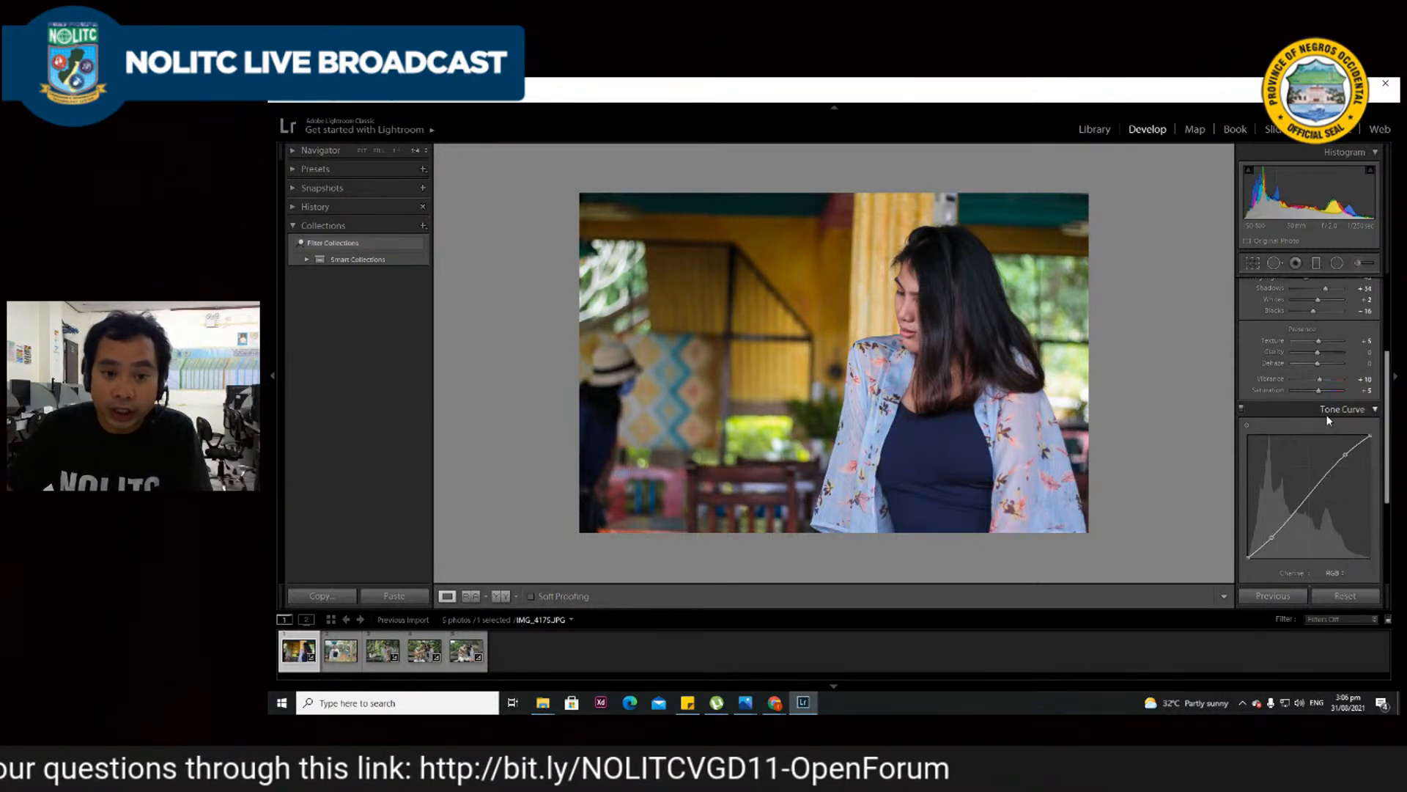
scroll(1282, 432, up, 1)
scroll(1261, 421, down, 4)
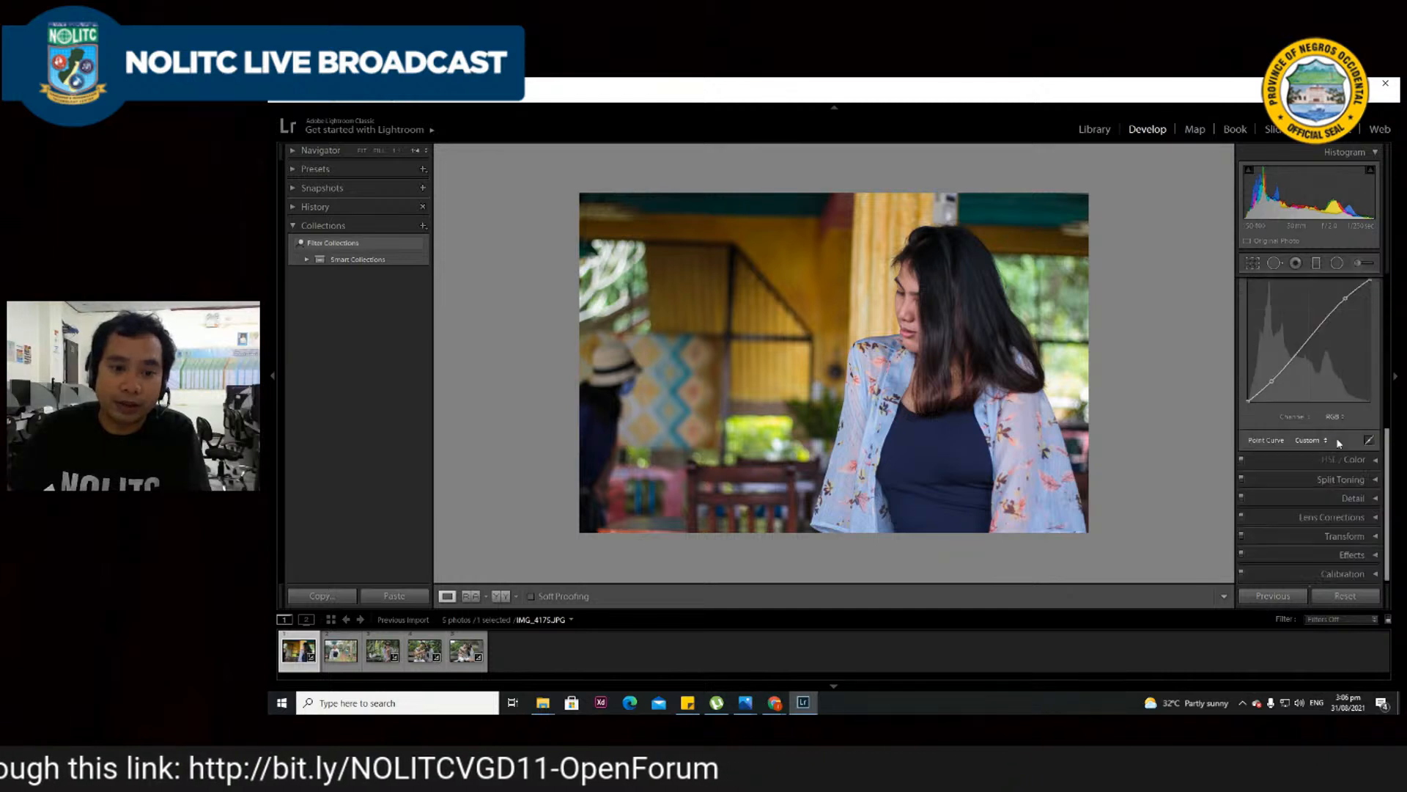
scroll(1255, 414, up, 2)
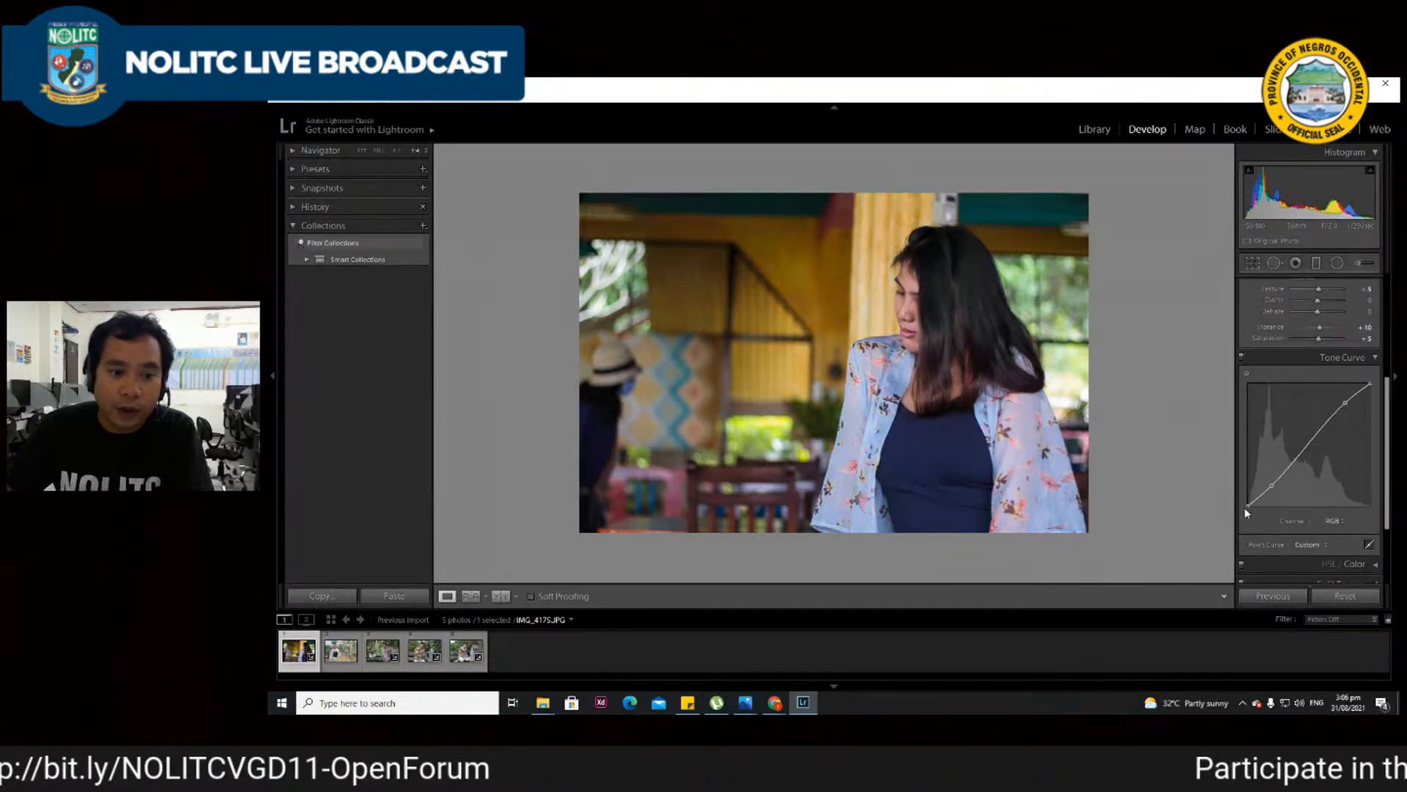
drag(1248, 504, 1242, 487)
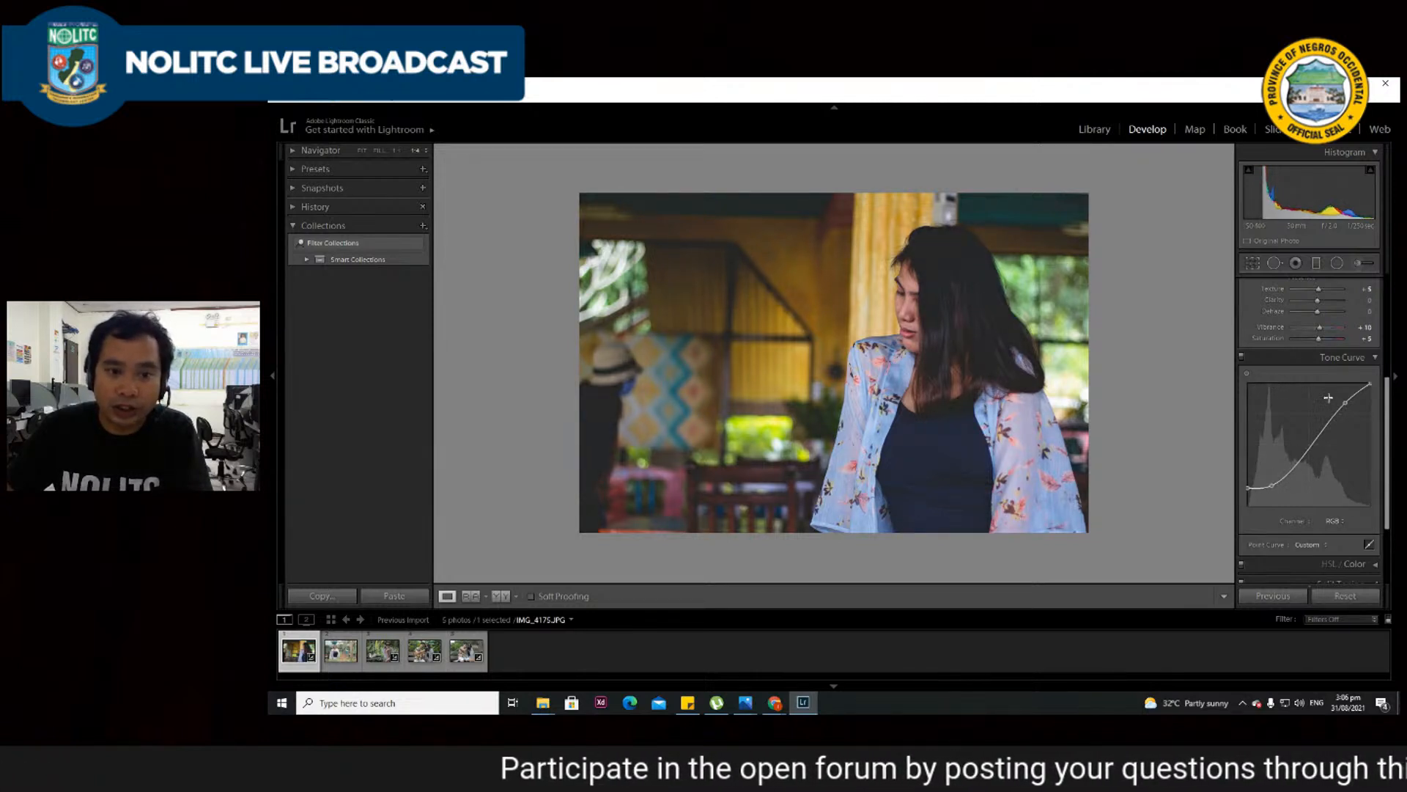
mouse_move(1245, 493)
mouse_down()
mouse_move(1275, 487)
mouse_move(1251, 500)
mouse_up()
drag(1345, 405, 1347, 404)
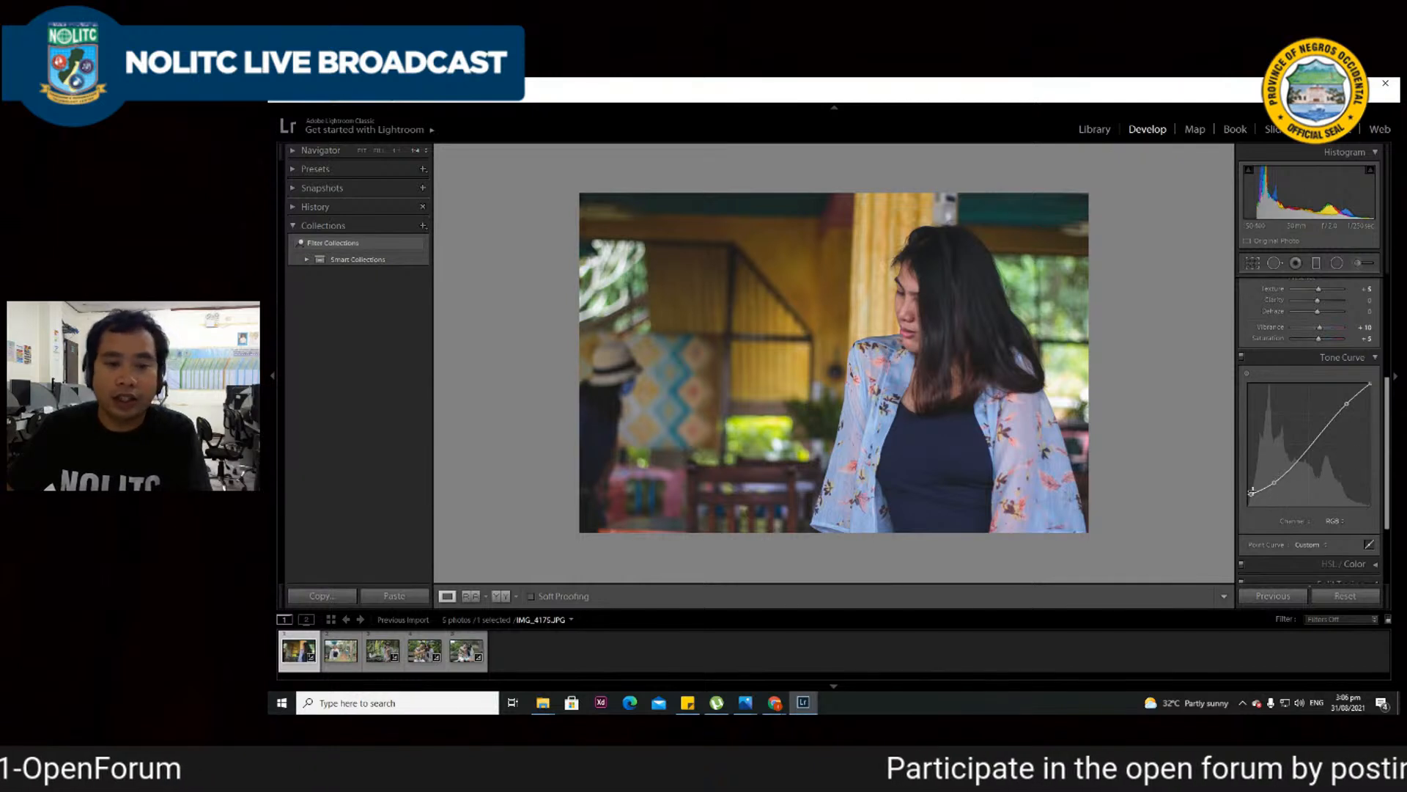
scroll(1290, 476, down, 2)
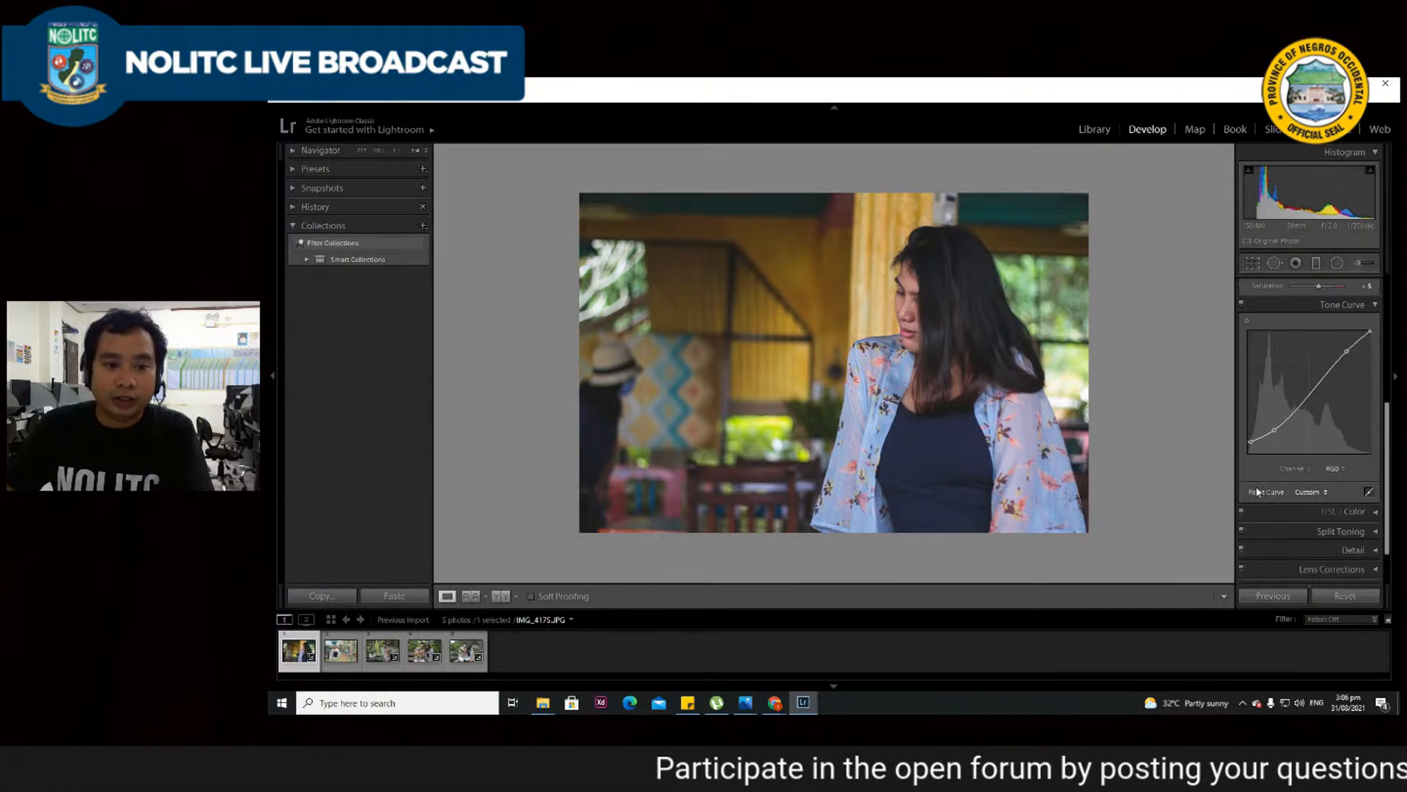
scroll(1297, 396, up, 2)
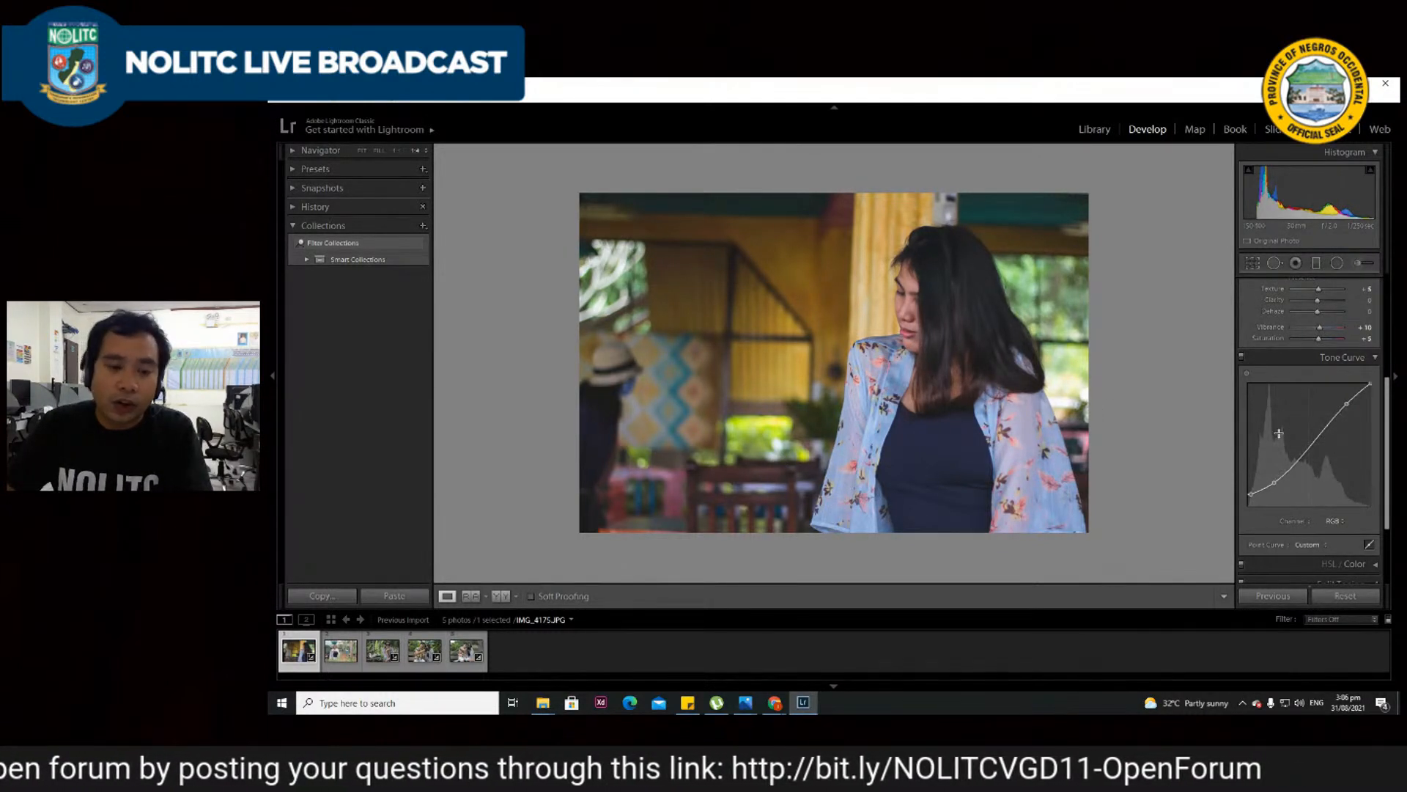
- Switch the tone curve to the Red channel and try shifting its black point
scroll(1329, 479, down, 2)
click(1336, 472)
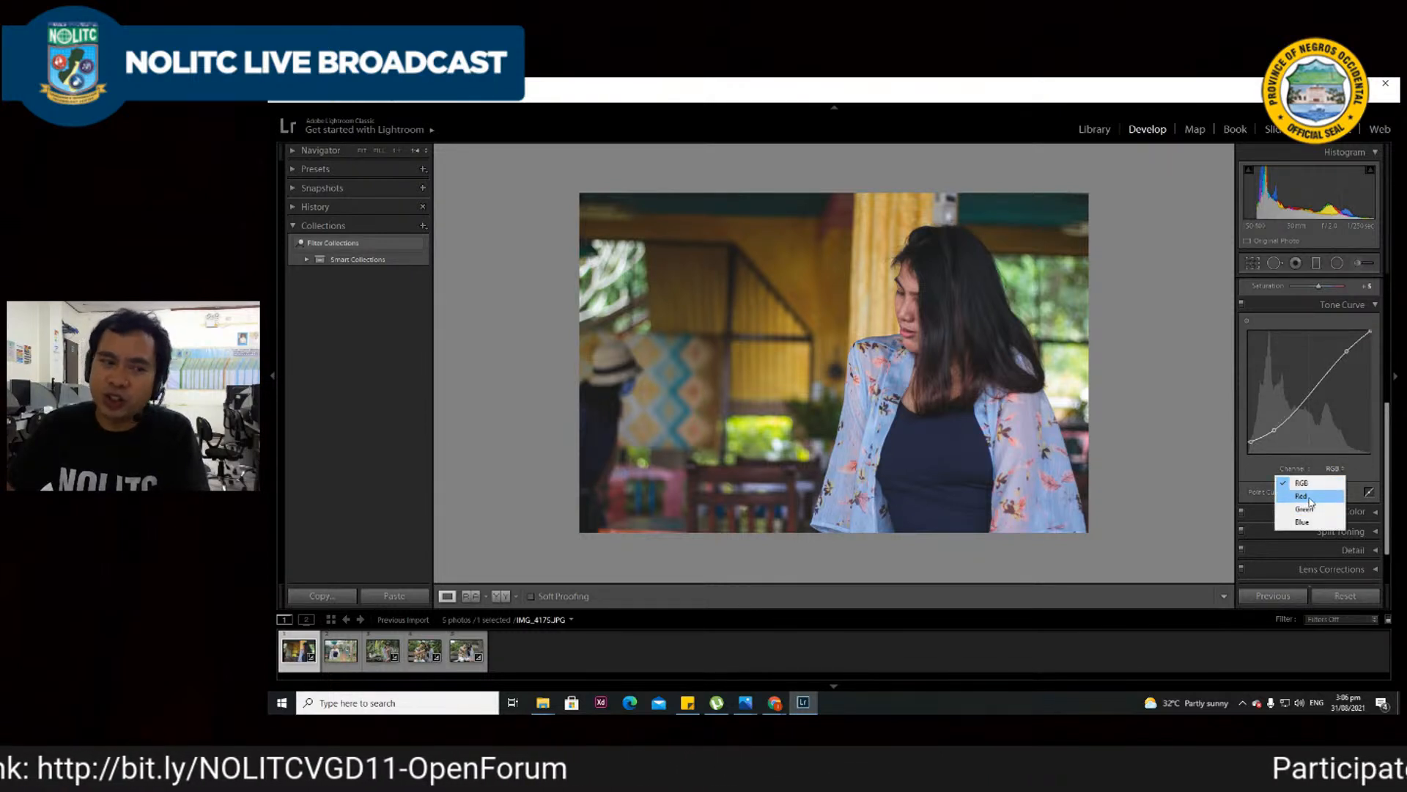
click(1302, 497)
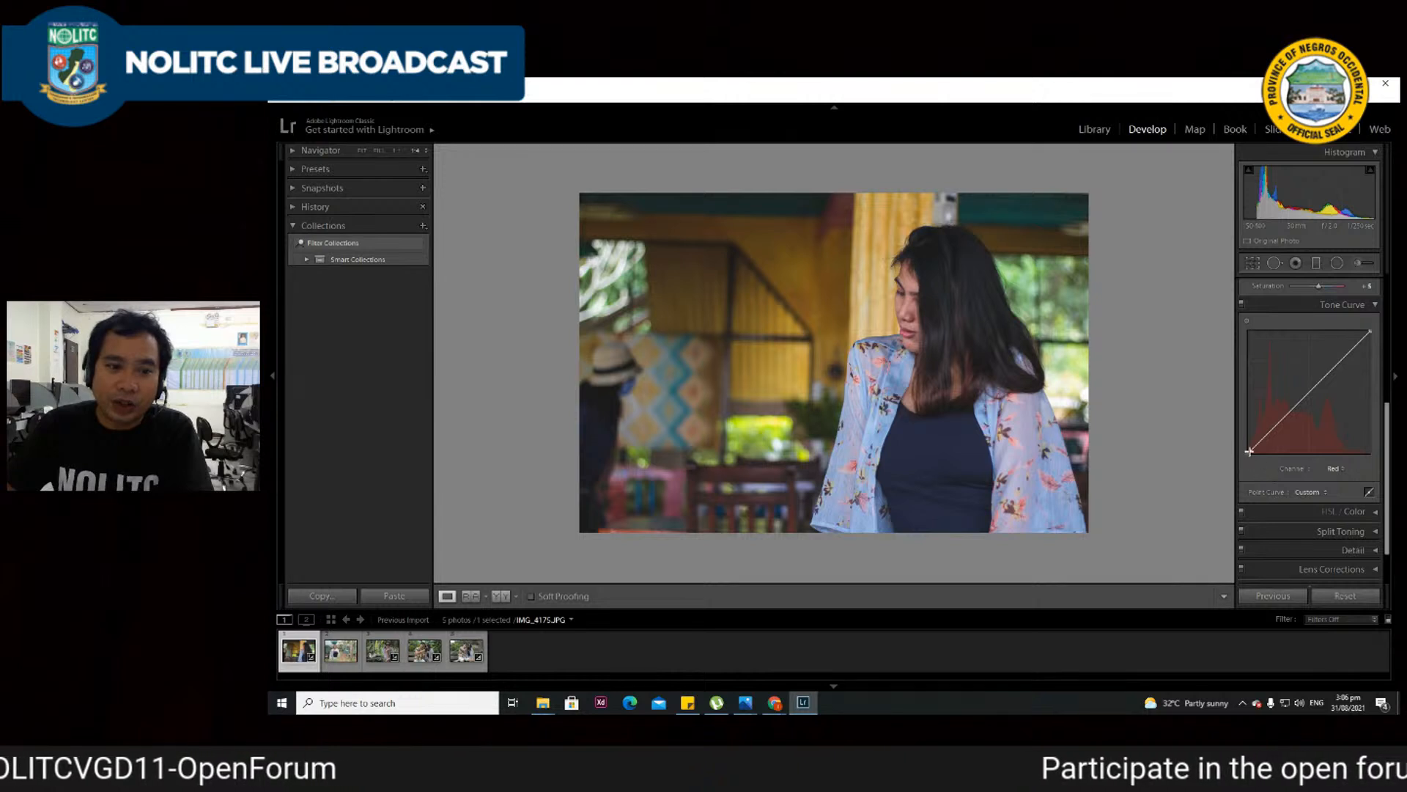
mouse_move(1248, 453)
mouse_down()
mouse_move(1238, 436)
mouse_move(1238, 455)
mouse_move(1269, 453)
mouse_move(1242, 455)
mouse_up()
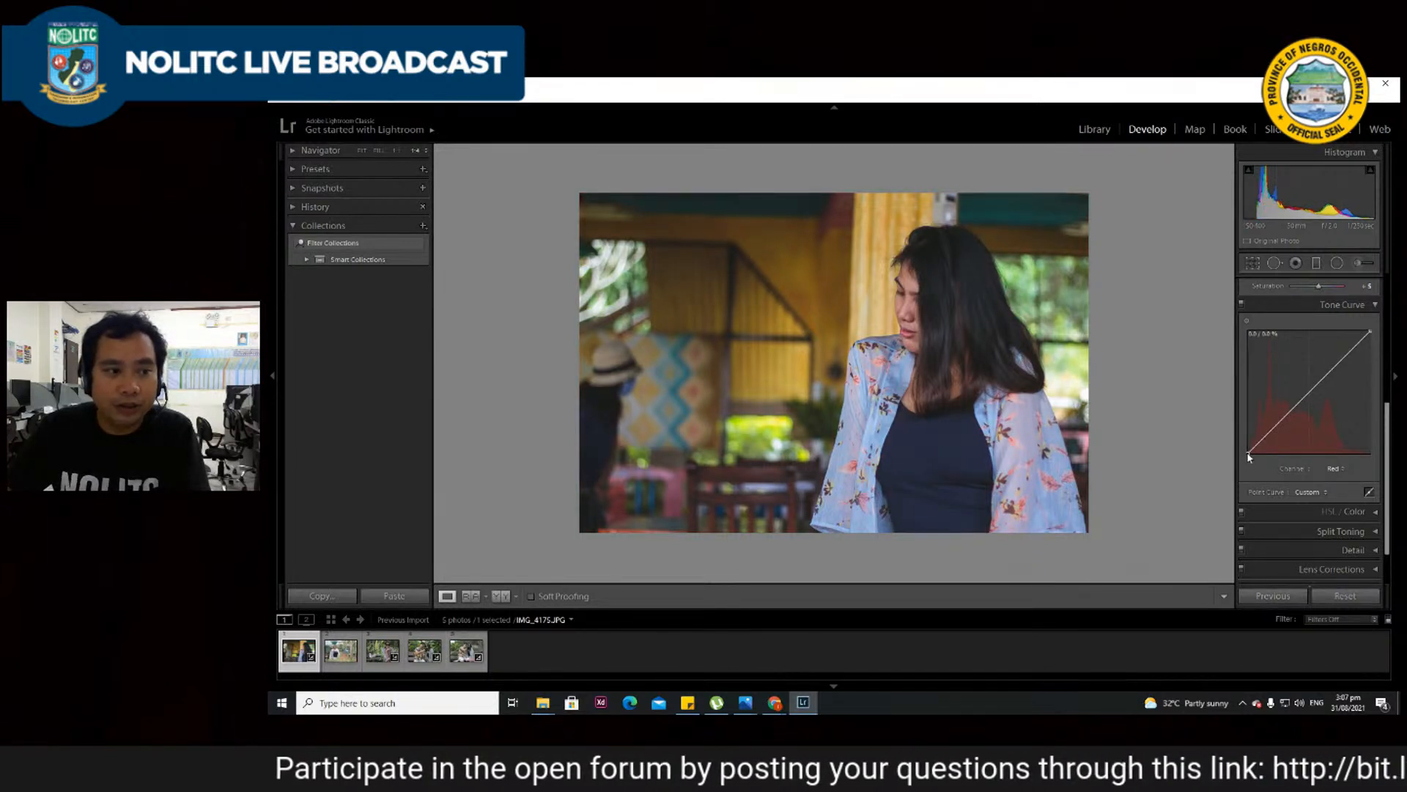
- Switch the tone curve to the Green channel and move its black point inward along the base to tint the shadows magenta
click(1334, 468)
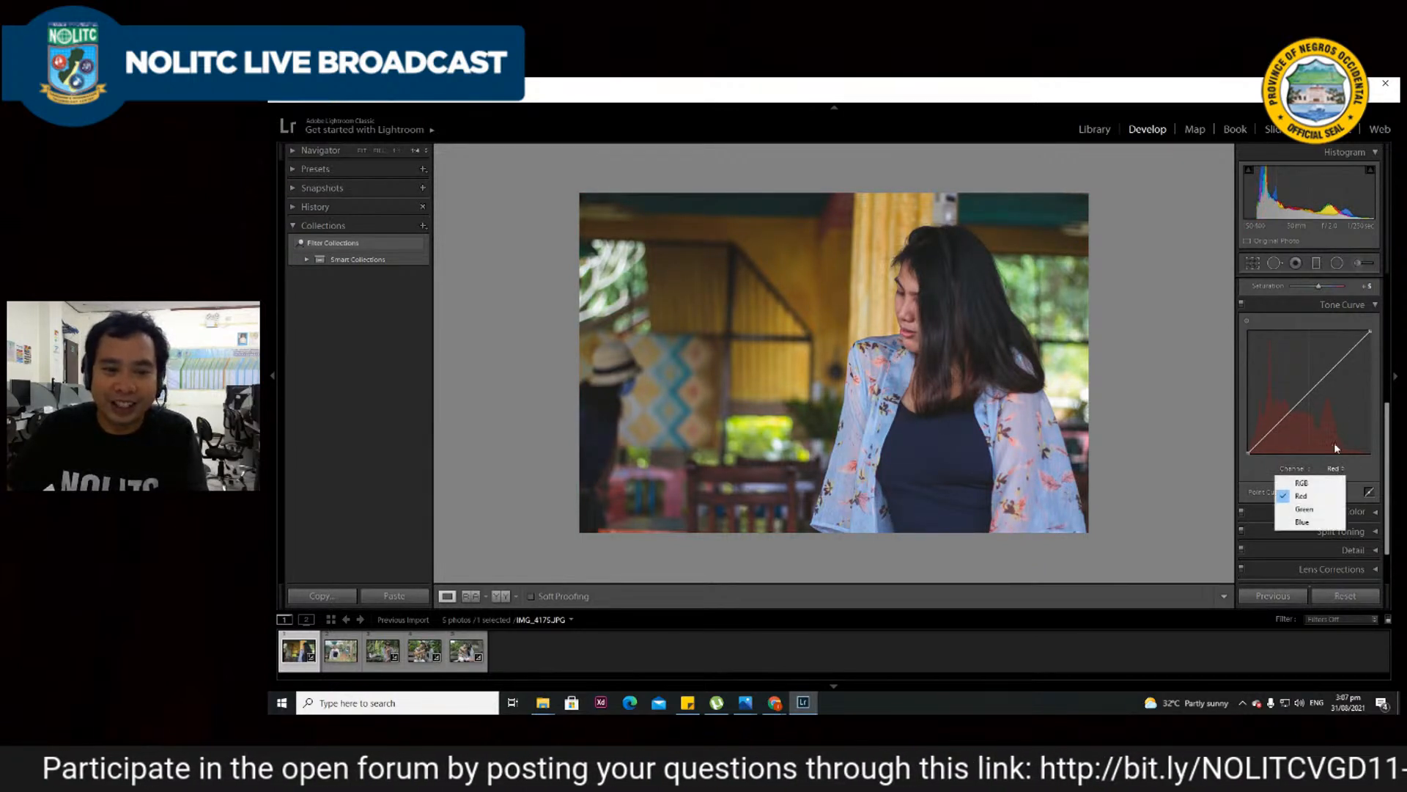
click(1324, 509)
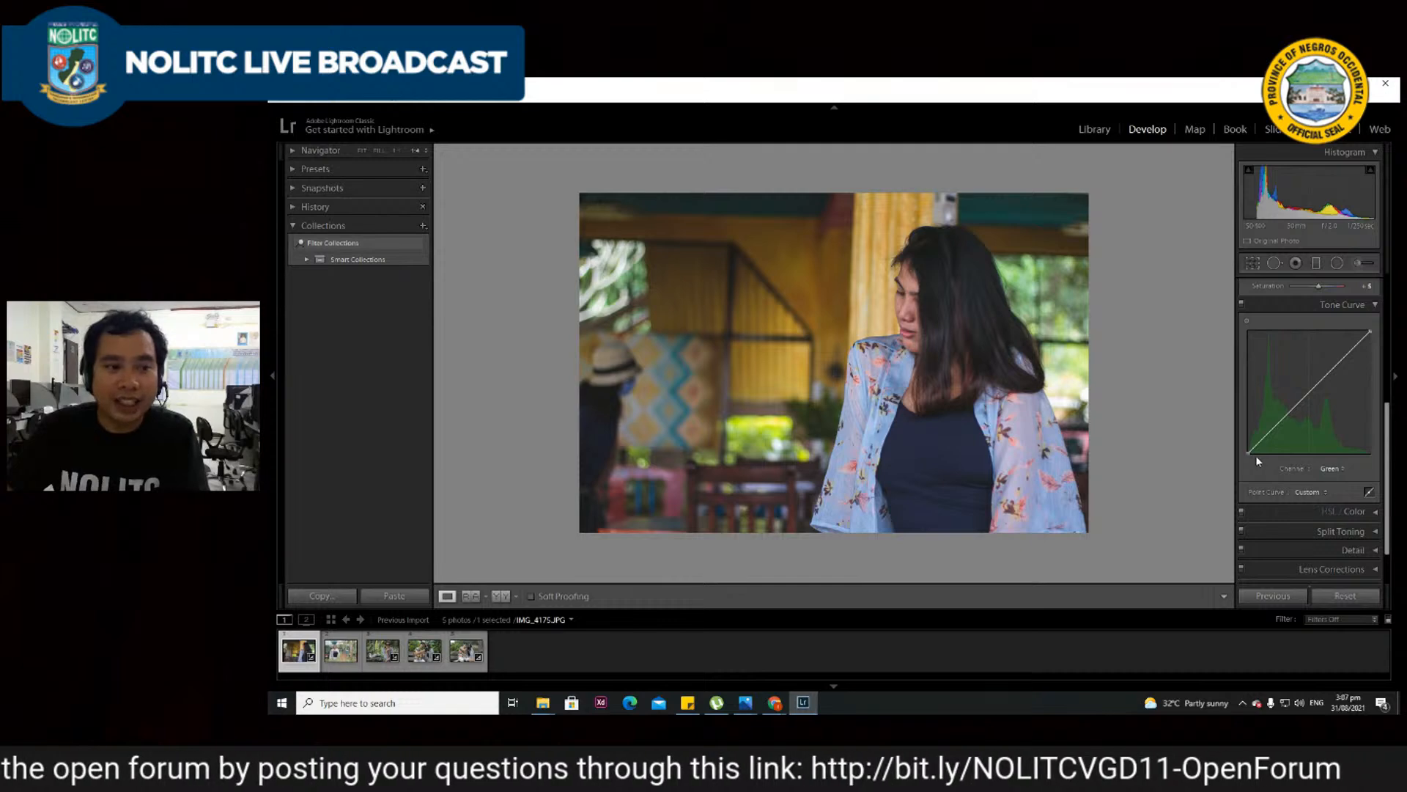
mouse_move(1246, 461)
mouse_down()
mouse_move(1246, 414)
mouse_move(1234, 437)
mouse_move(1247, 436)
mouse_move(1248, 460)
mouse_move(1223, 463)
mouse_move(1317, 484)
mouse_move(1252, 475)
mouse_move(1290, 474)
mouse_move(1267, 475)
mouse_up()
- Go back to the Red channel's curve and try moving its black point again
click(1283, 470)
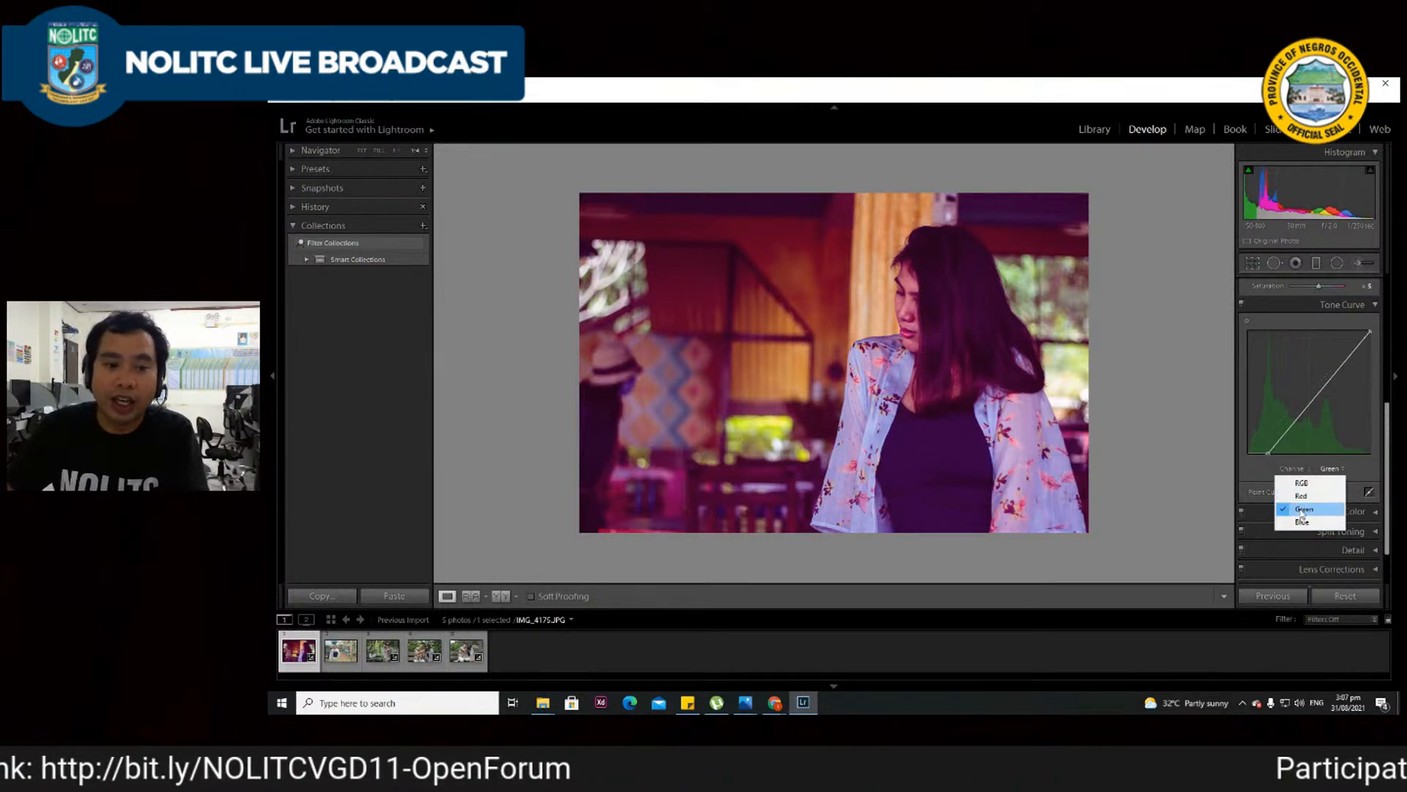
click(1303, 496)
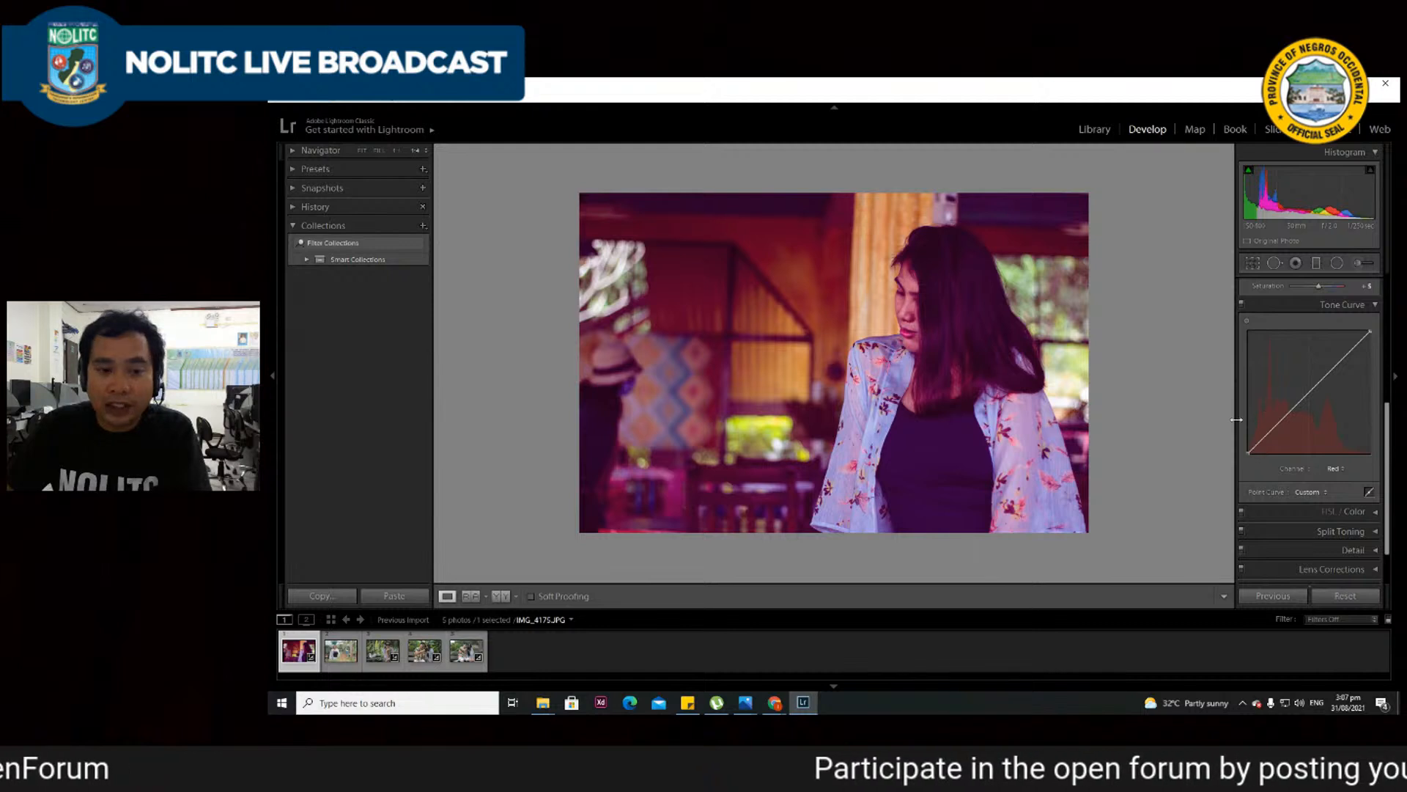
drag(1247, 455, 1219, 472)
- Return to the Green channel's curve and put its black point back at the origin
click(1290, 469)
click(1297, 509)
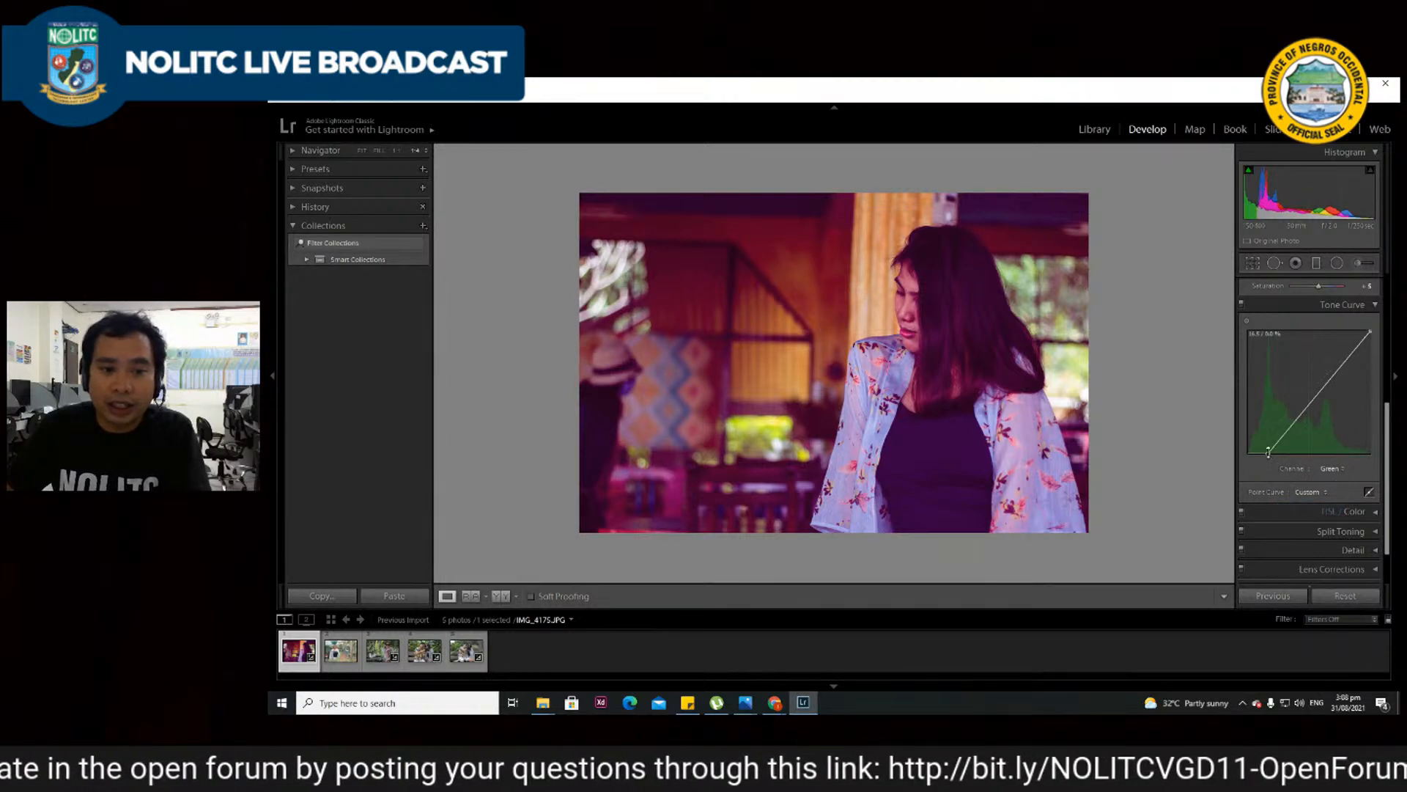
mouse_move(1268, 451)
mouse_down()
mouse_move(1242, 461)
mouse_move(1307, 469)
mouse_move(1263, 452)
mouse_up()
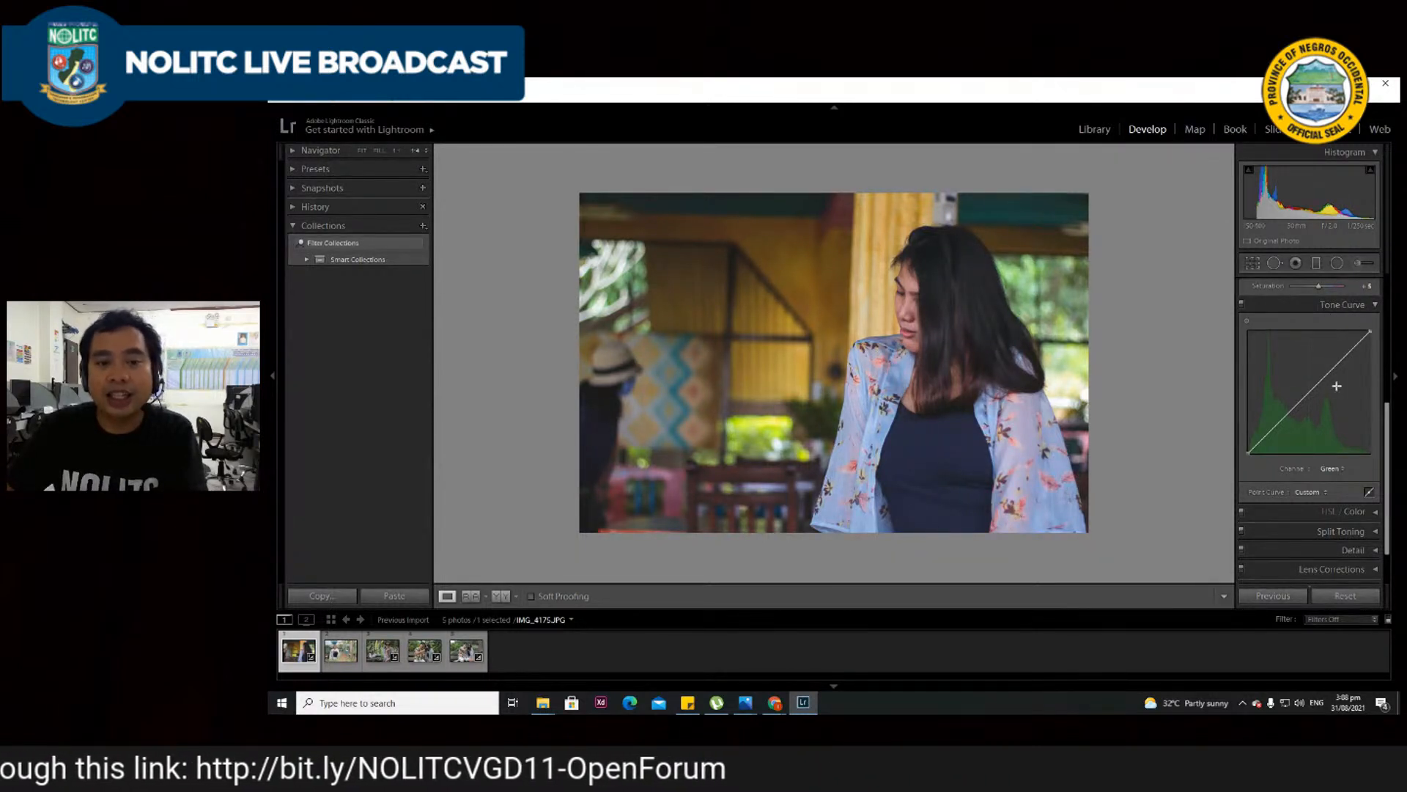
- Switch the tone curve to the Blue channel and raise its black point to tint the shadows blue
click(1330, 468)
click(1302, 522)
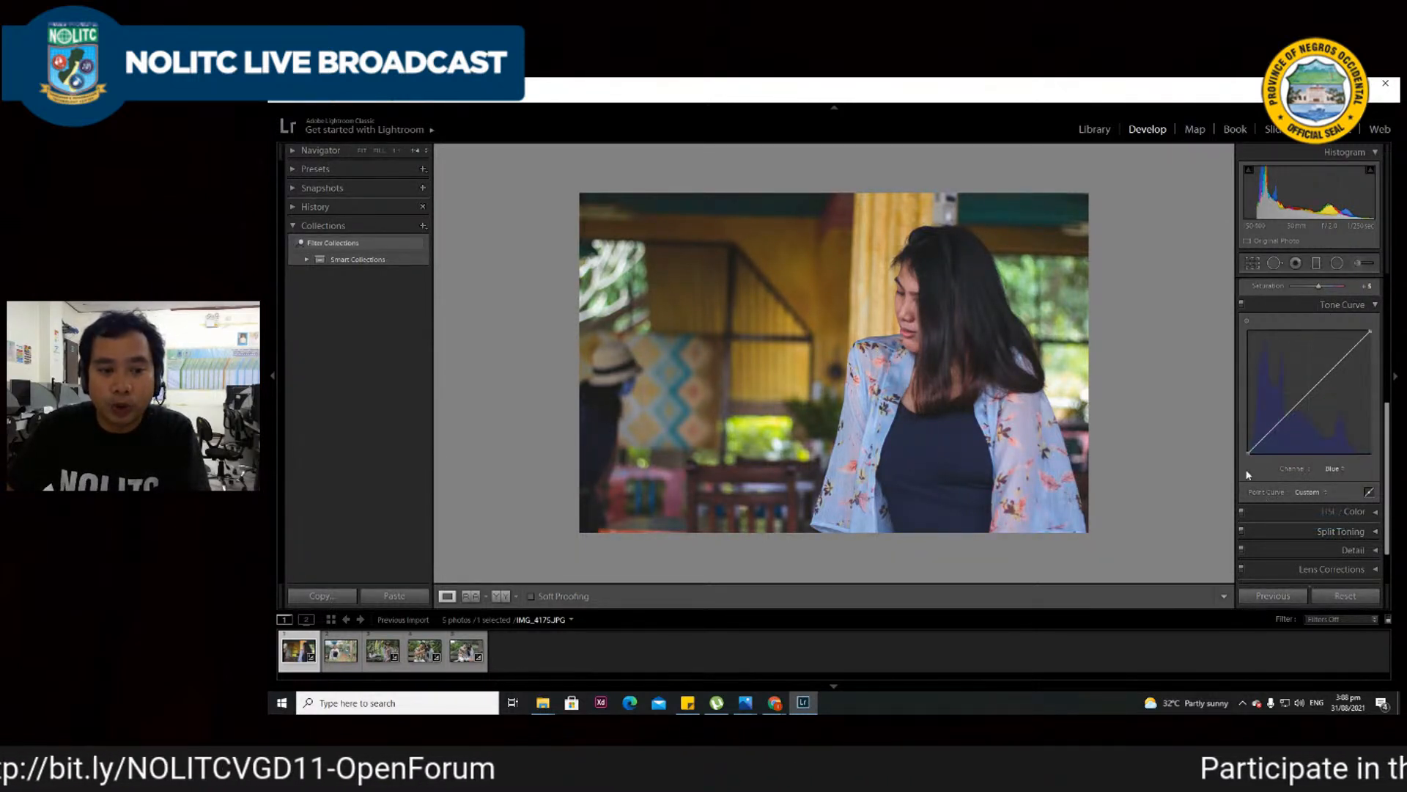
mouse_move(1248, 452)
mouse_down()
mouse_move(1238, 421)
mouse_move(1236, 432)
mouse_up()
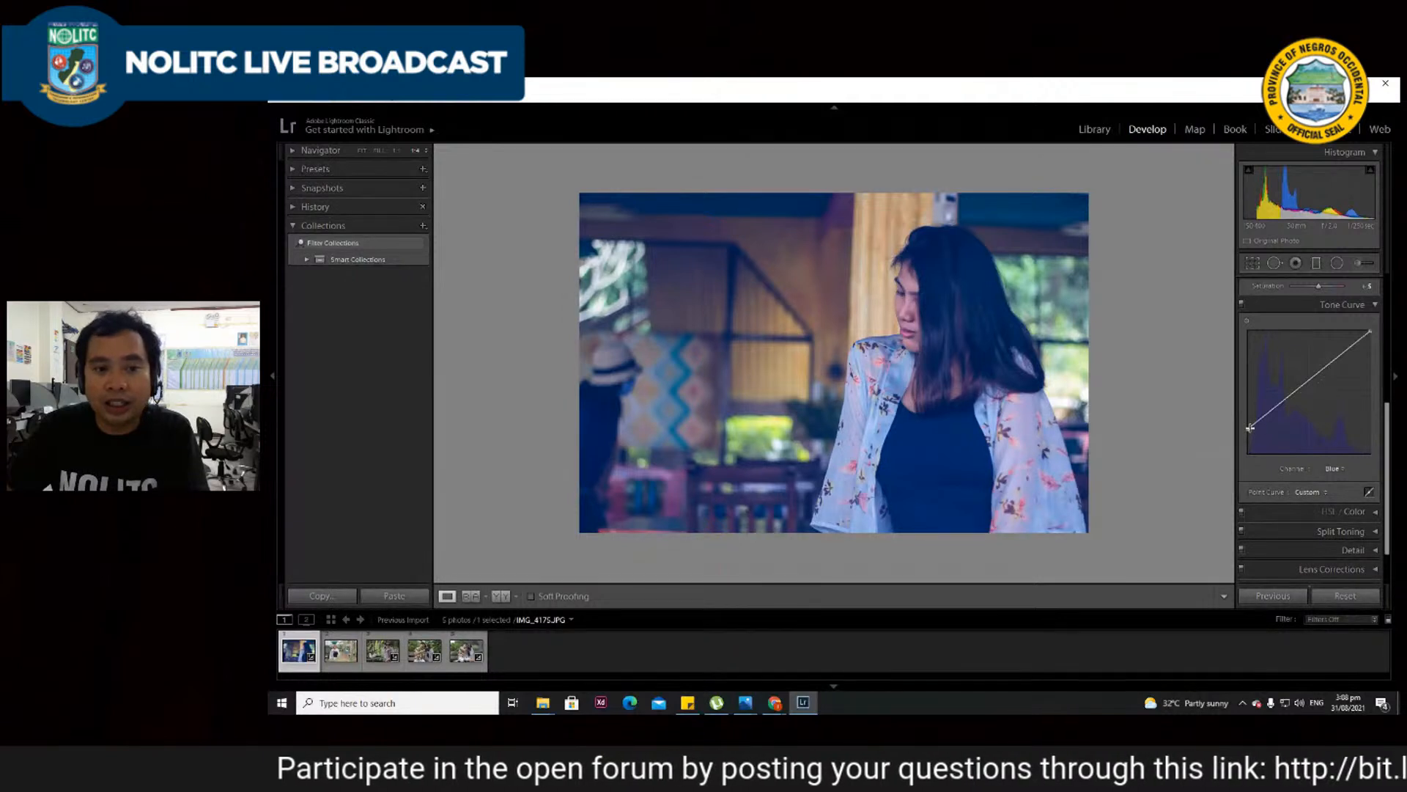
- Pull the blue channel's shadow point back down so its tone curve is a straight diagonal
drag(1250, 428, 1219, 460)
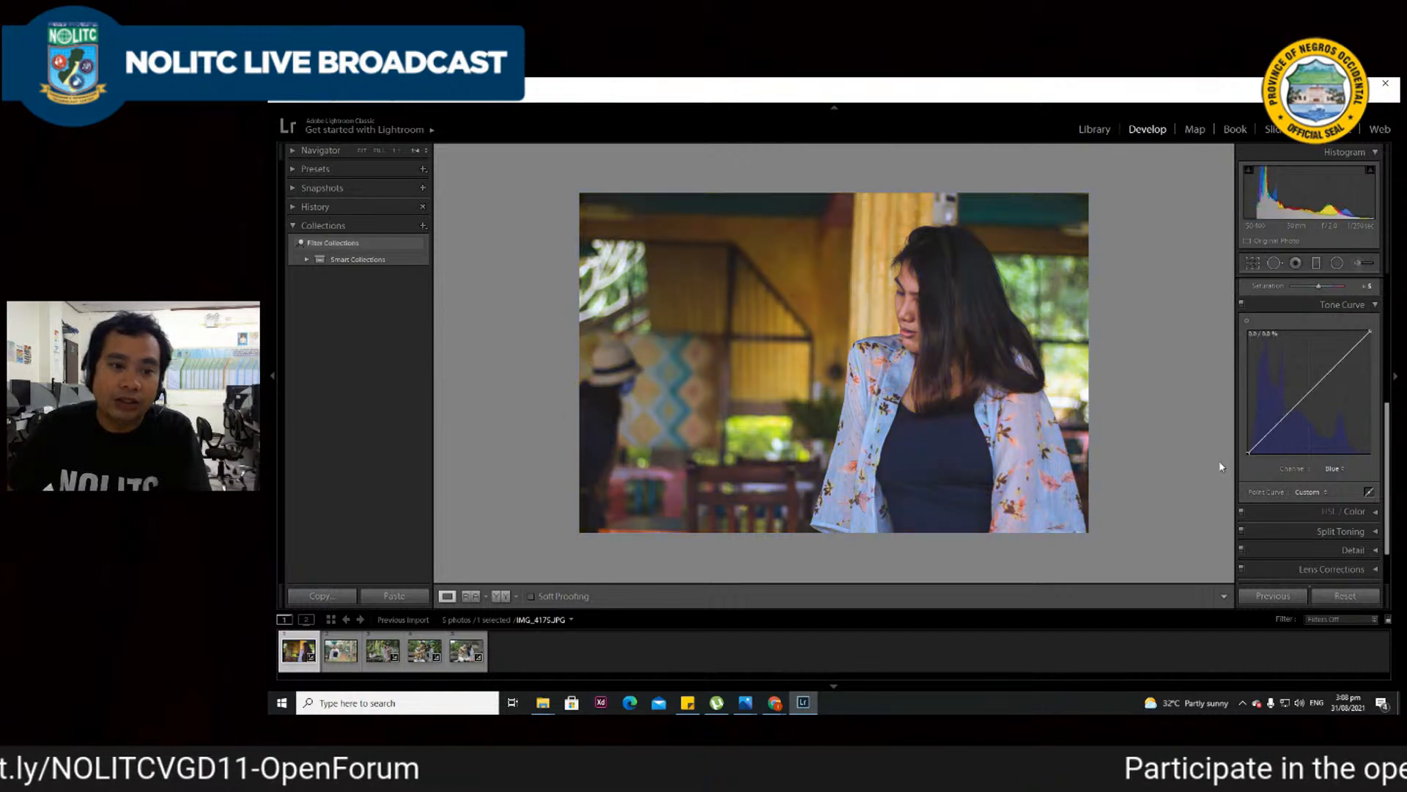
click(1342, 468)
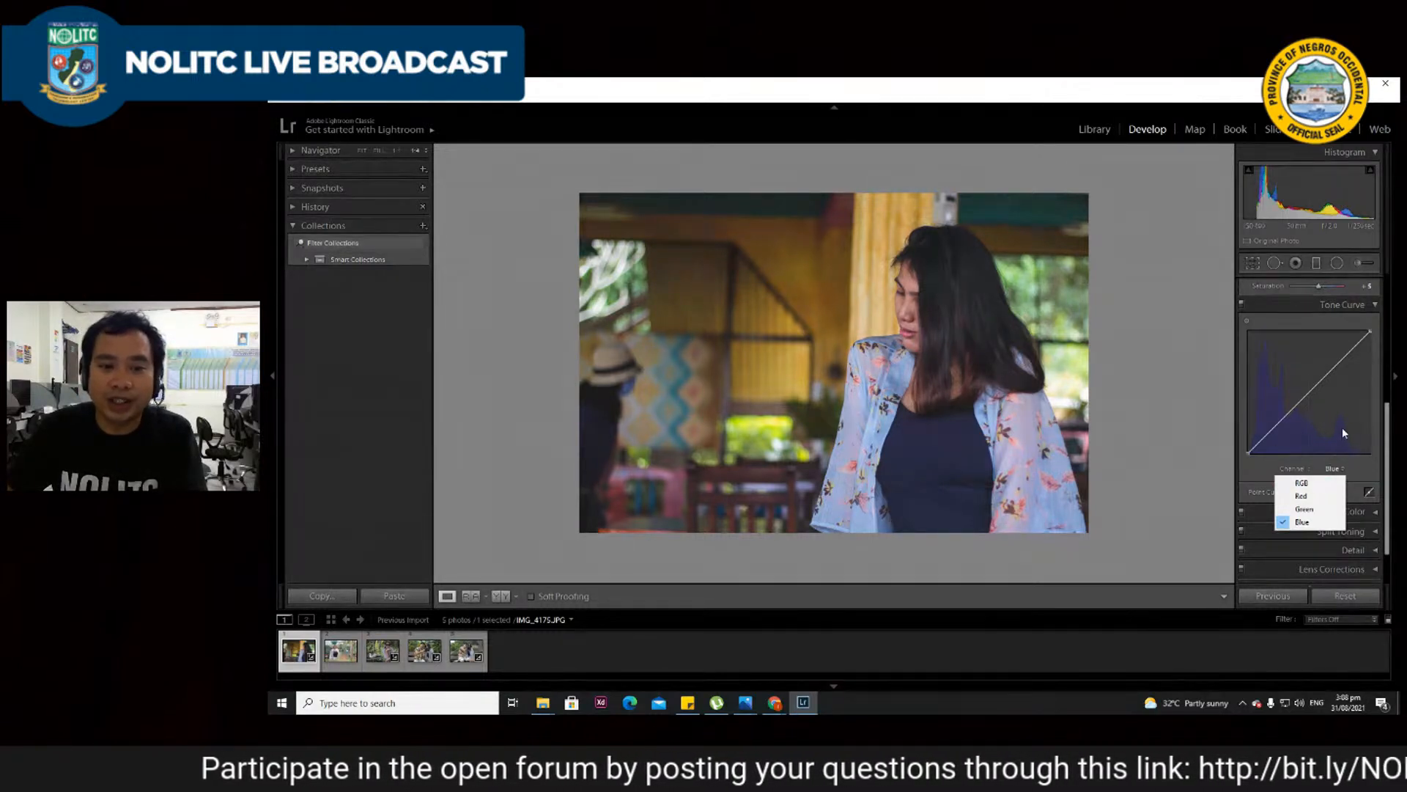
click(1343, 430)
key(ctrl+z)
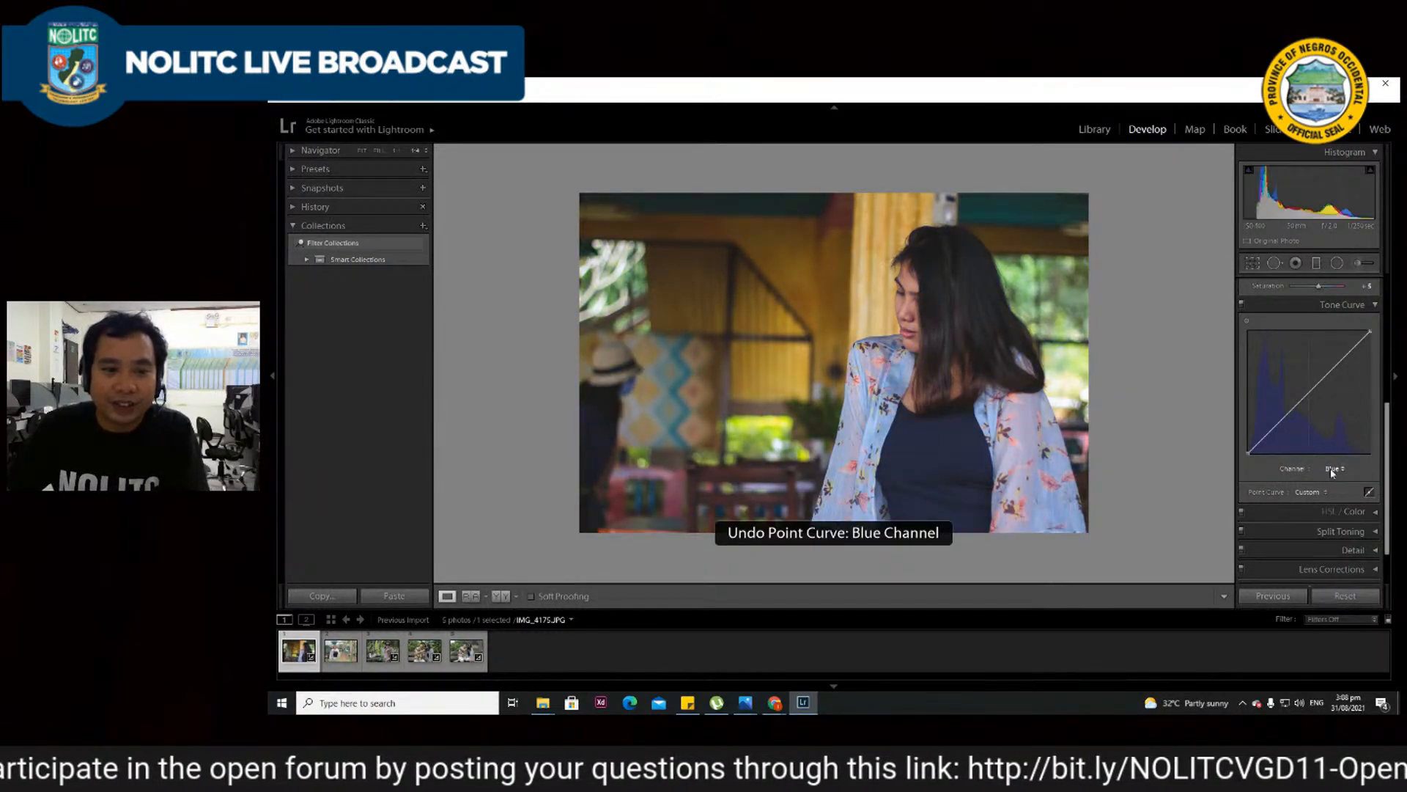
- Inspect the green and red channels' tone curves, and return the curve to the RGB channel
click(1333, 468)
click(1304, 509)
click(1332, 470)
click(1325, 488)
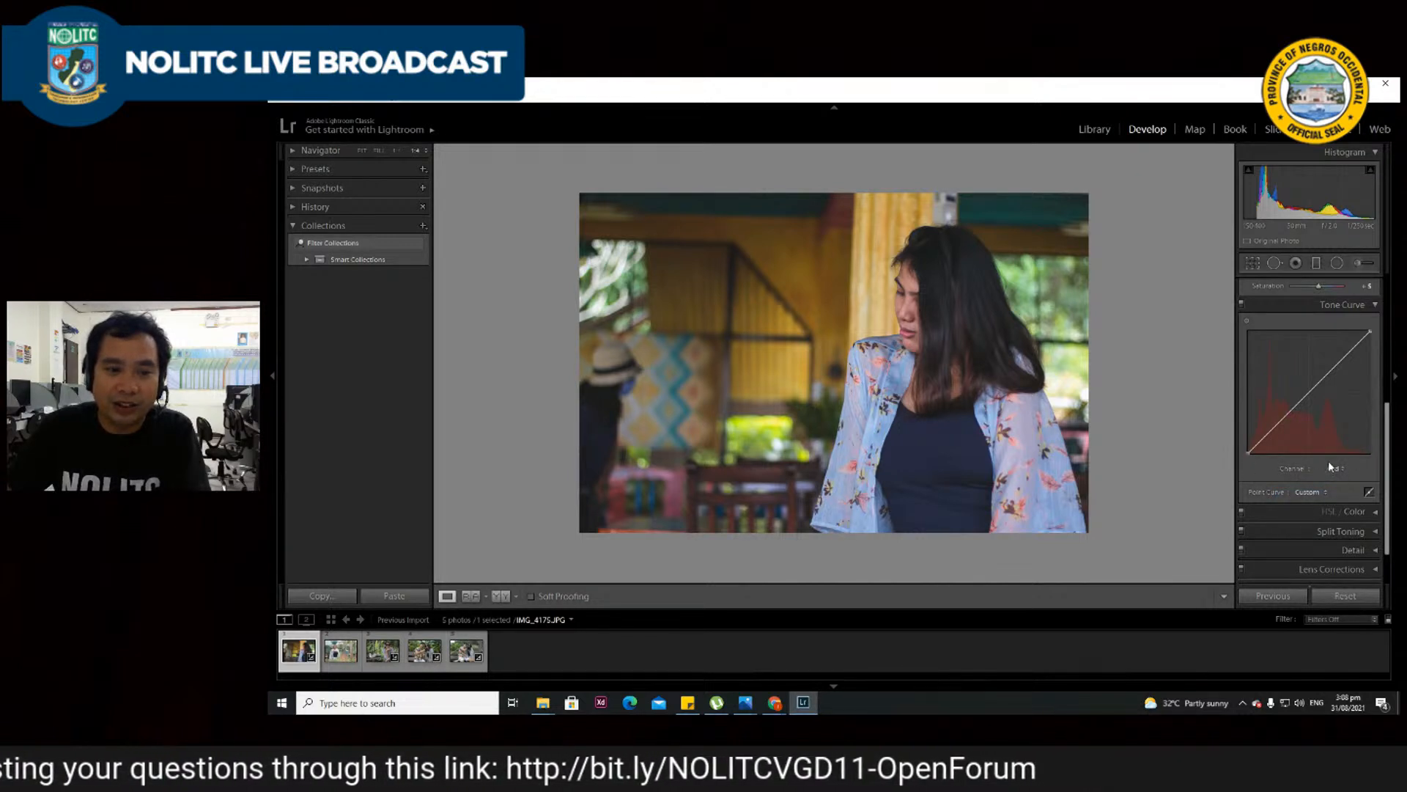
click(1330, 466)
click(1311, 474)
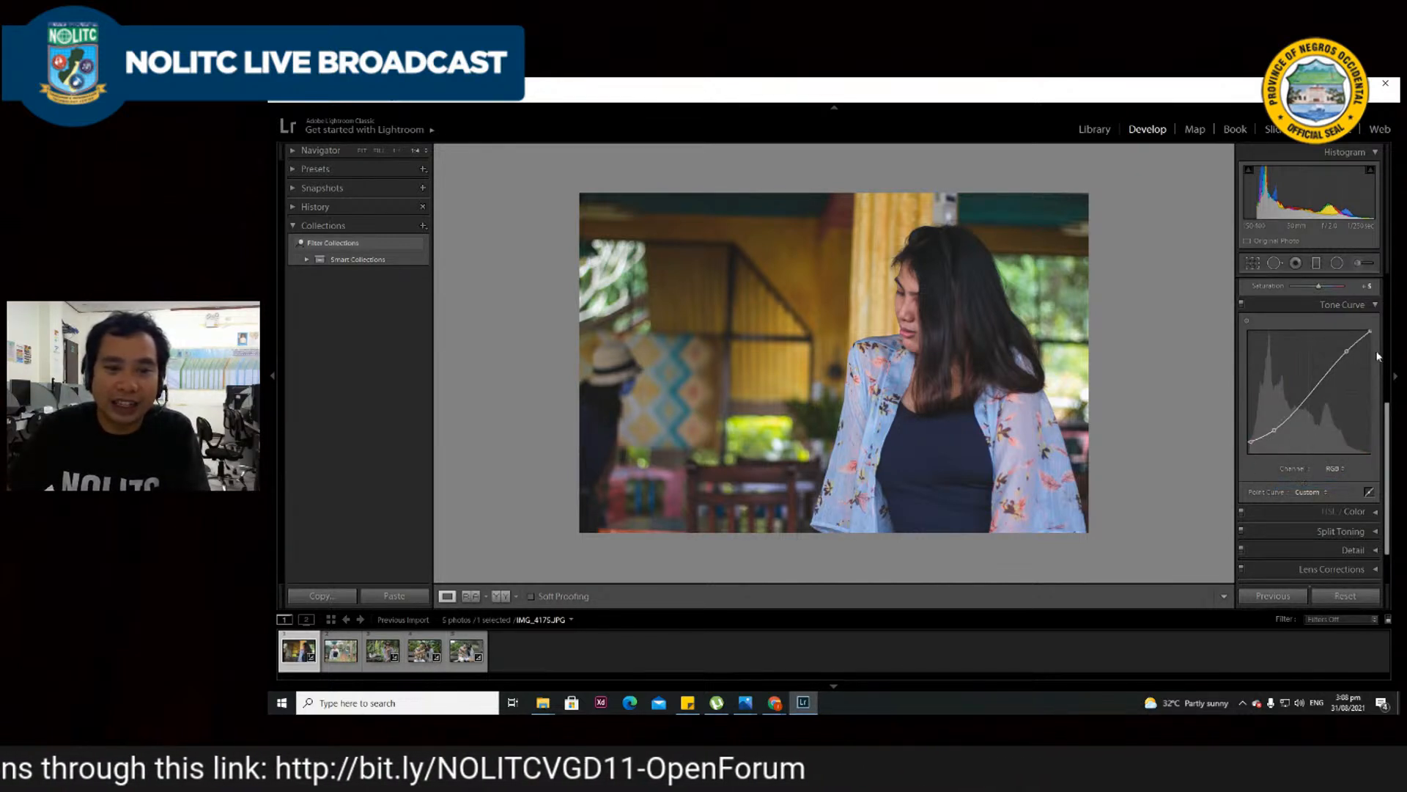
- Review the Basic adjustments alongside the RGB tone curve
scroll(1331, 378, up, 1)
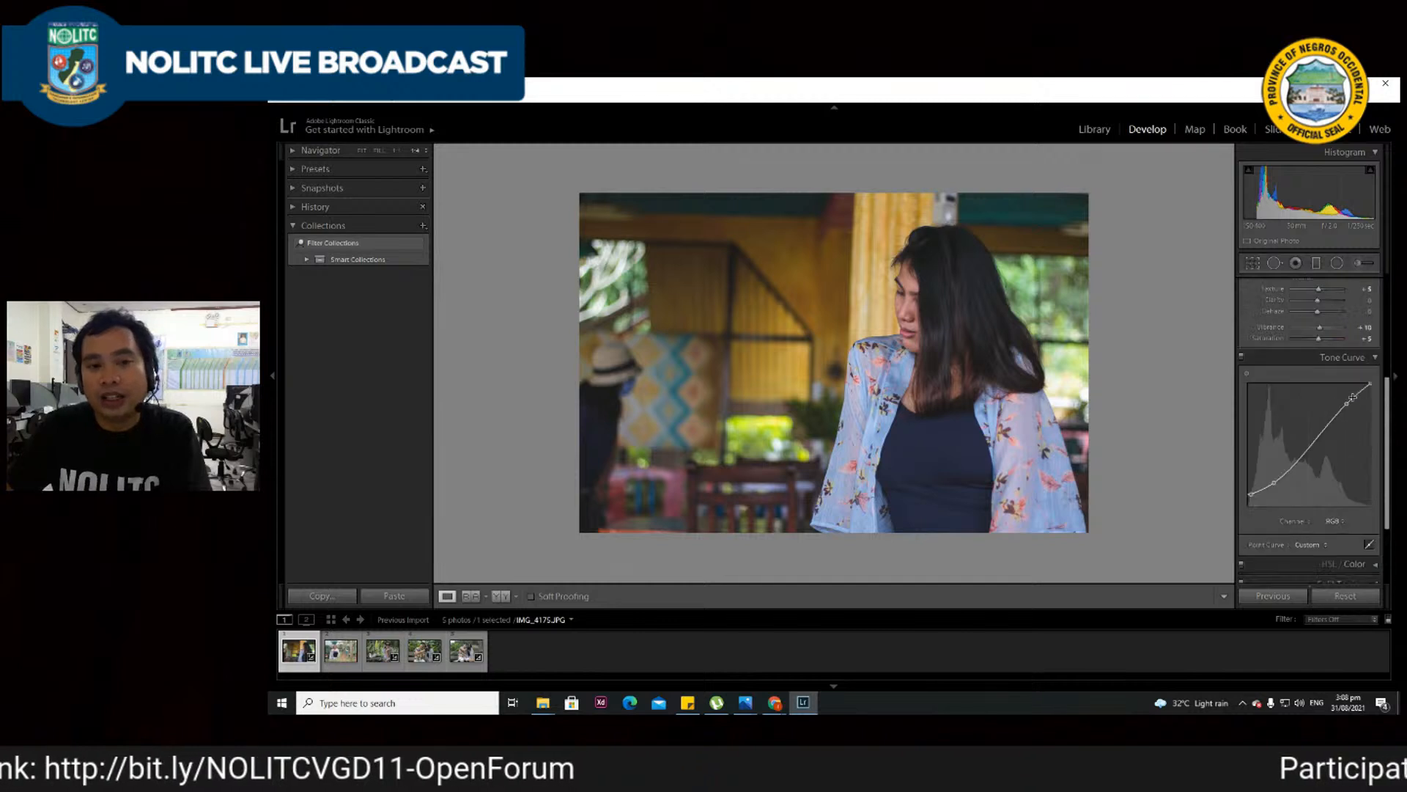
scroll(1367, 386, up, 1)
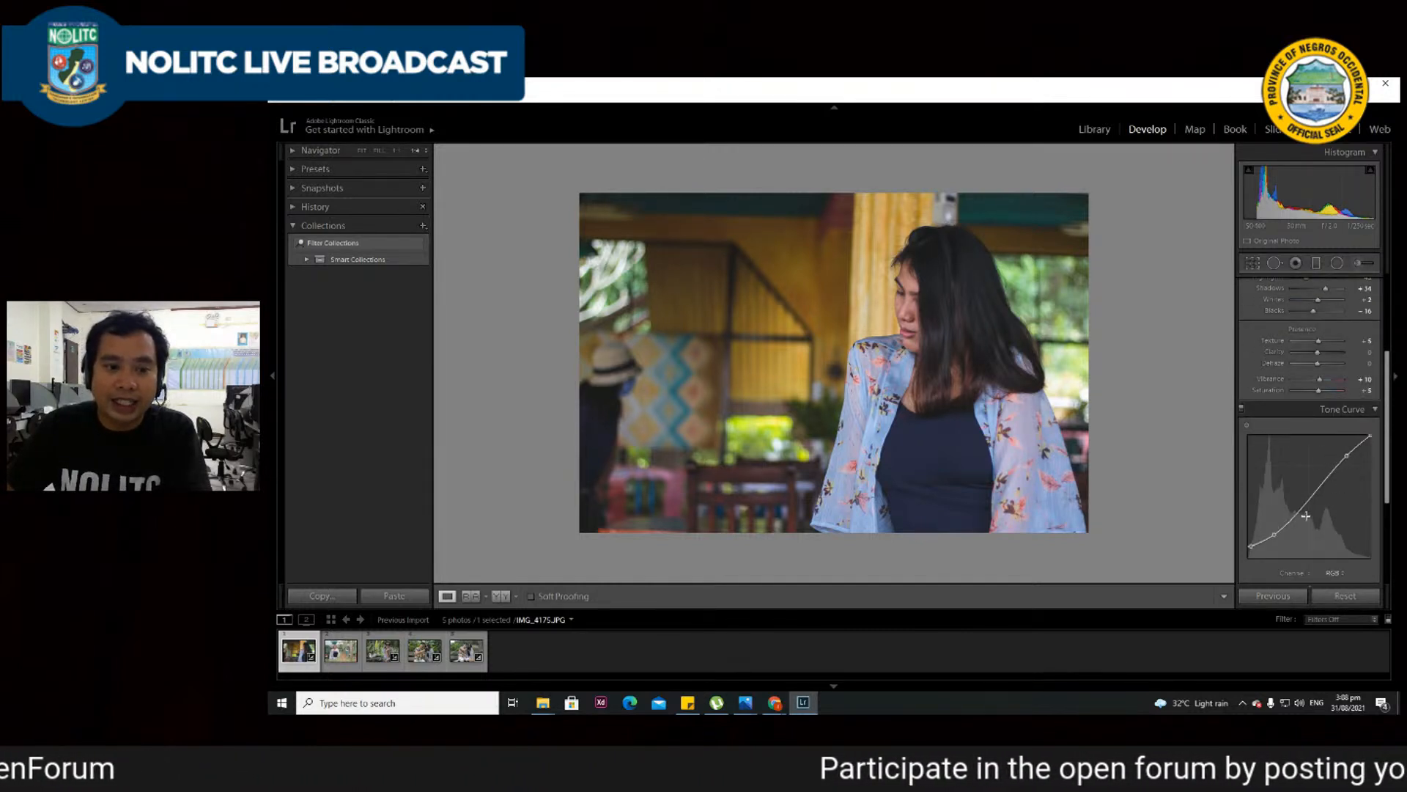
scroll(1323, 487, down, 2)
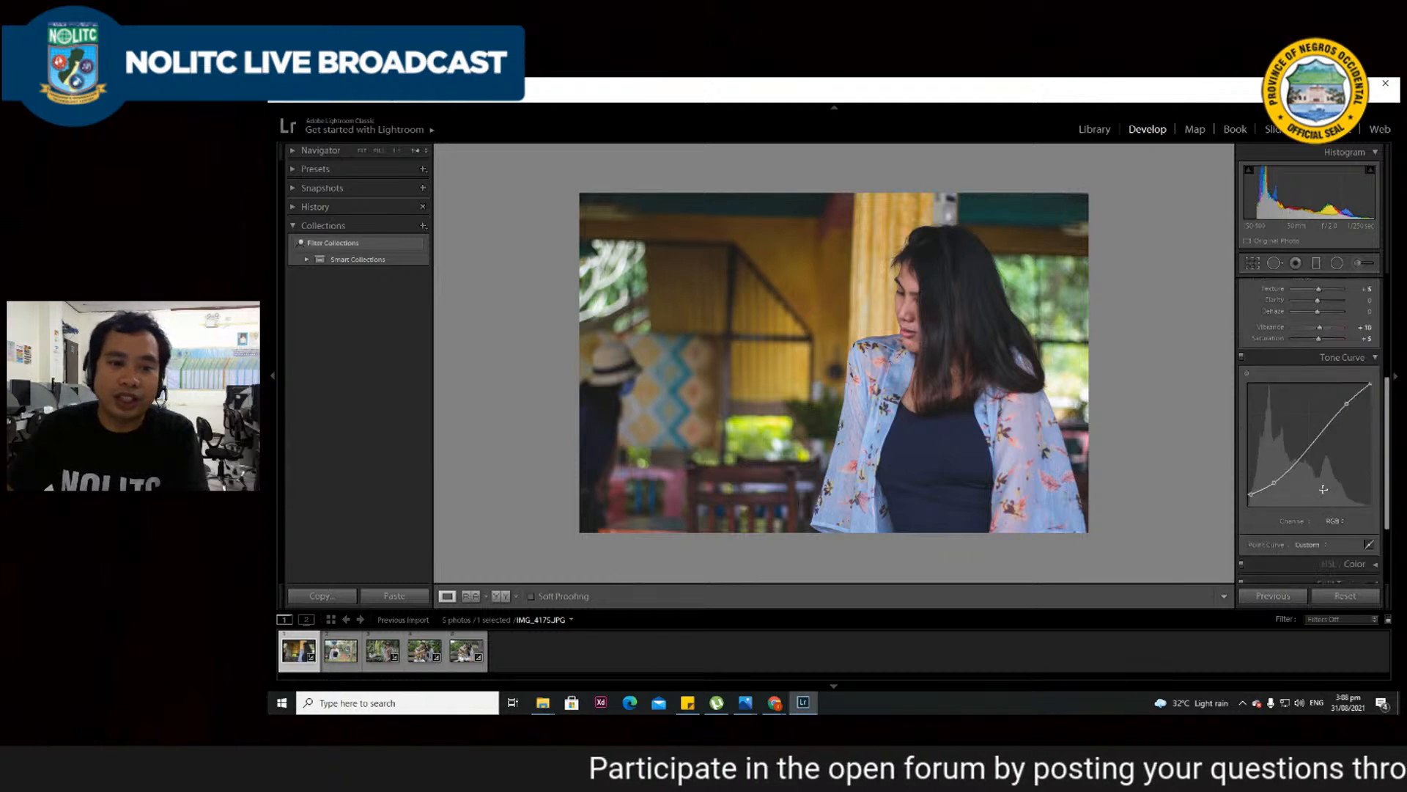
scroll(1322, 487, down, 1)
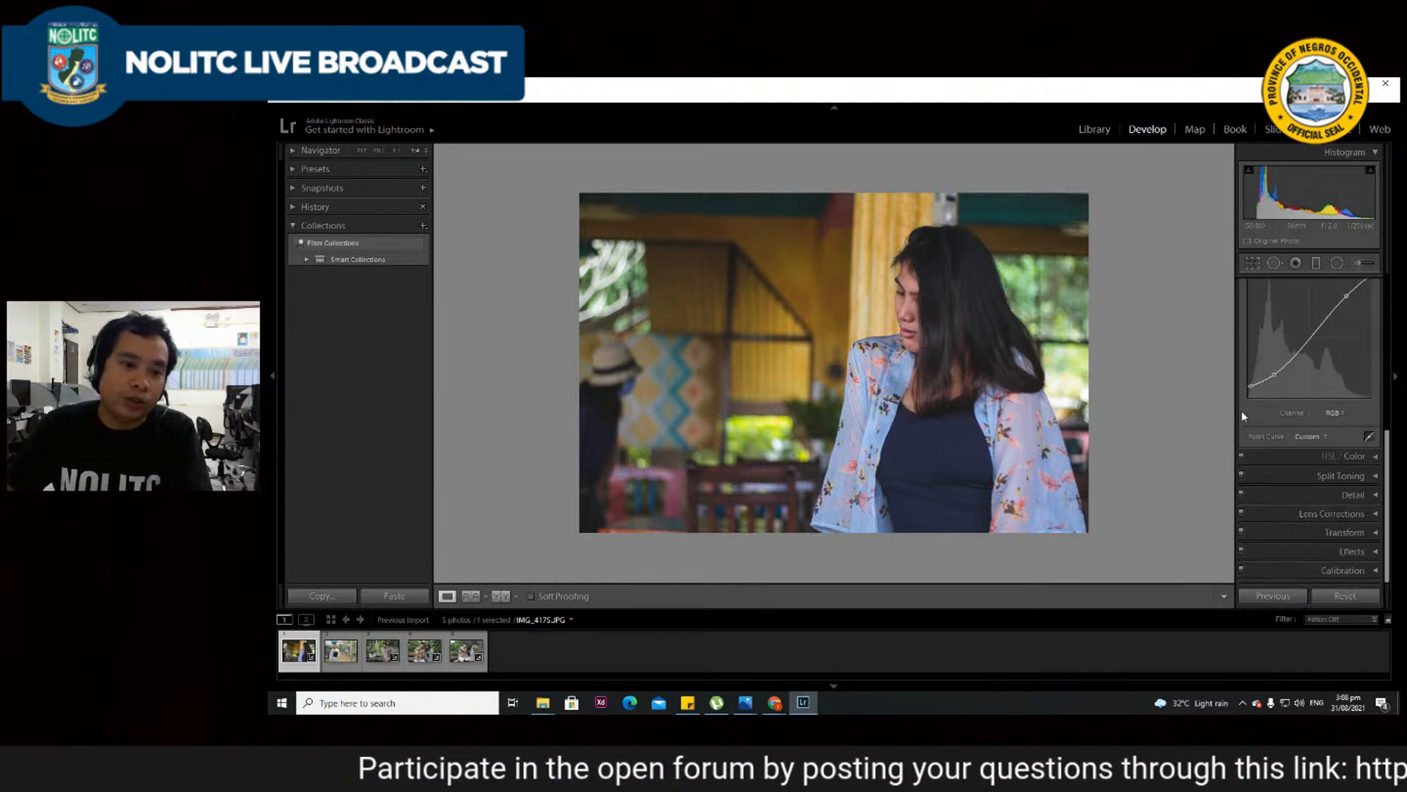
scroll(1275, 407, up, 2)
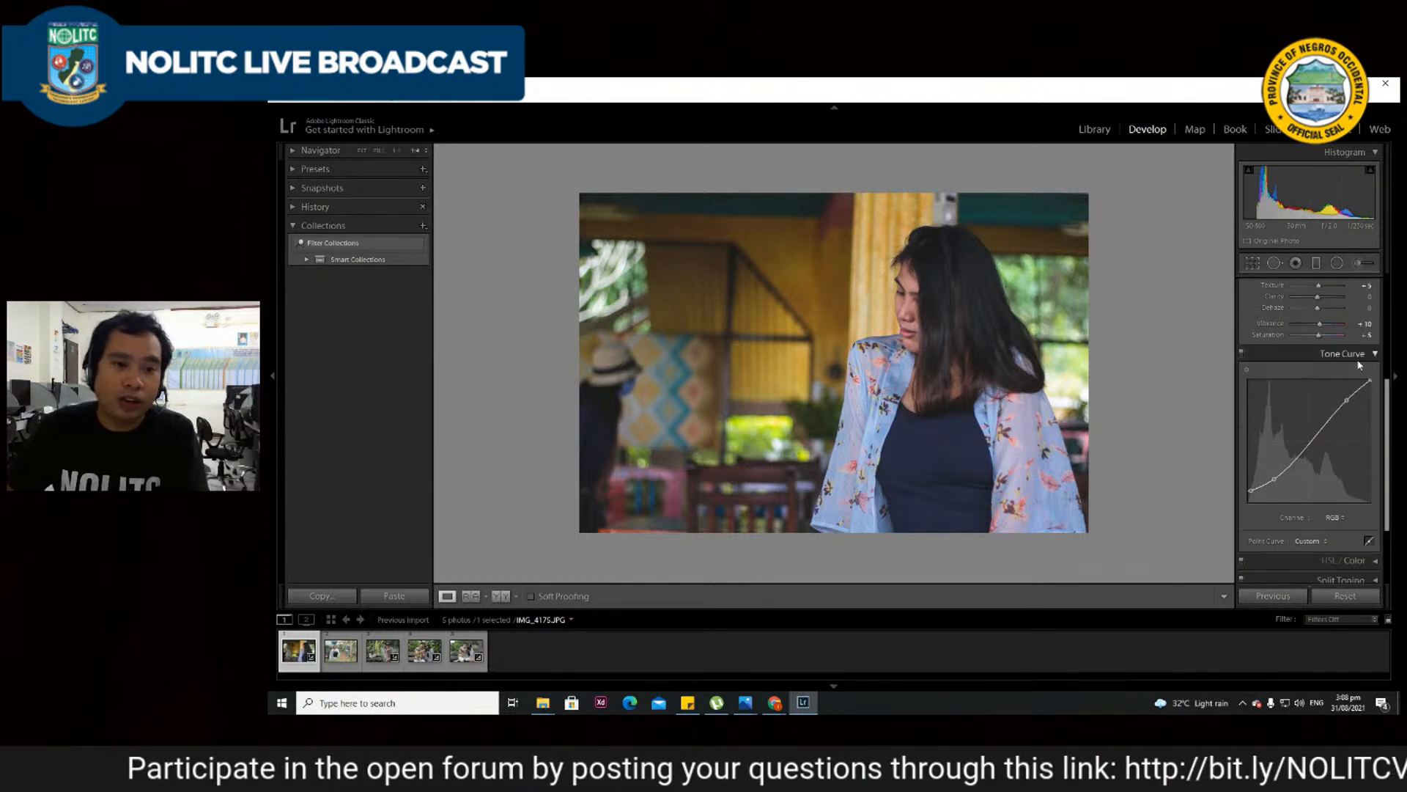
scroll(1264, 369, up, 1)
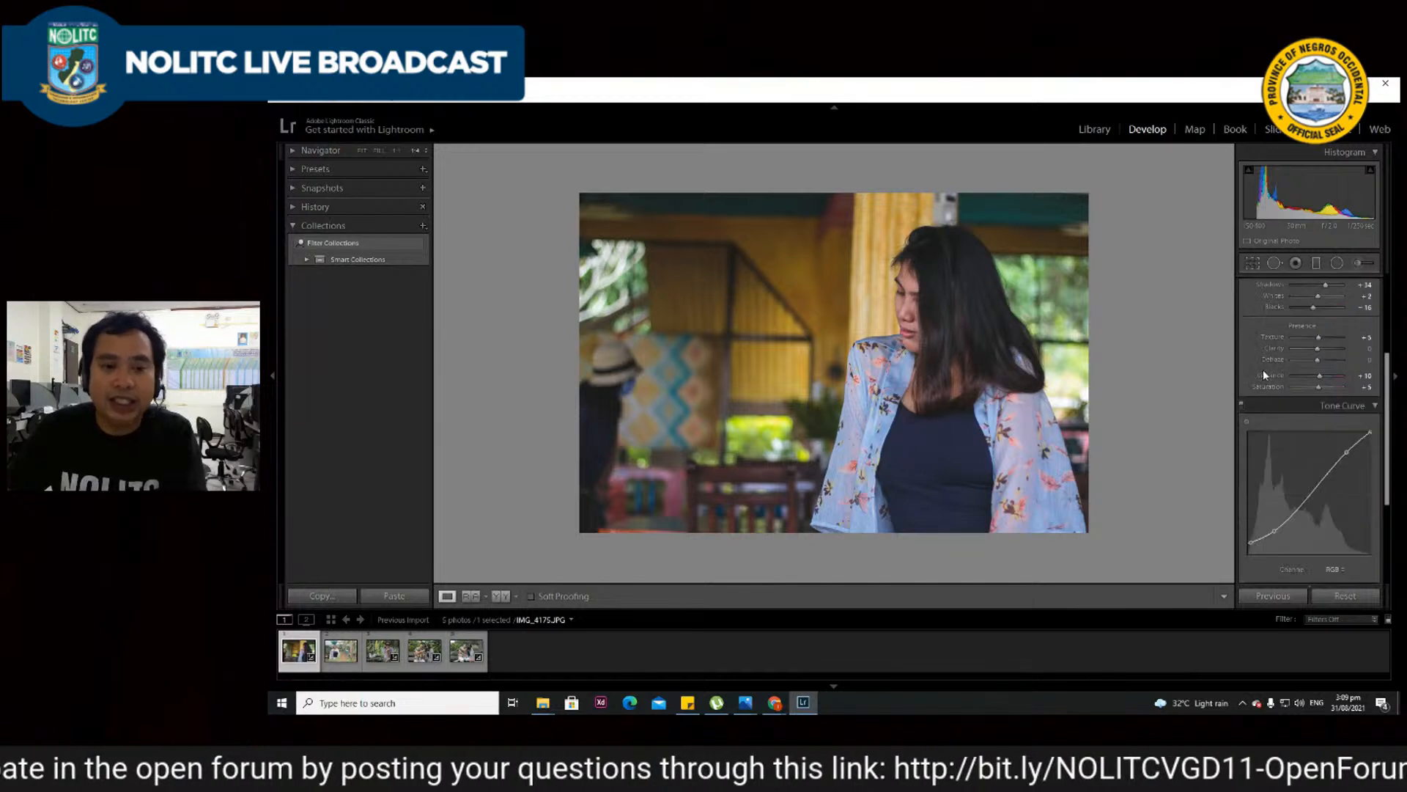
scroll(1307, 384, up, 1)
scroll(1316, 380, down, 2)
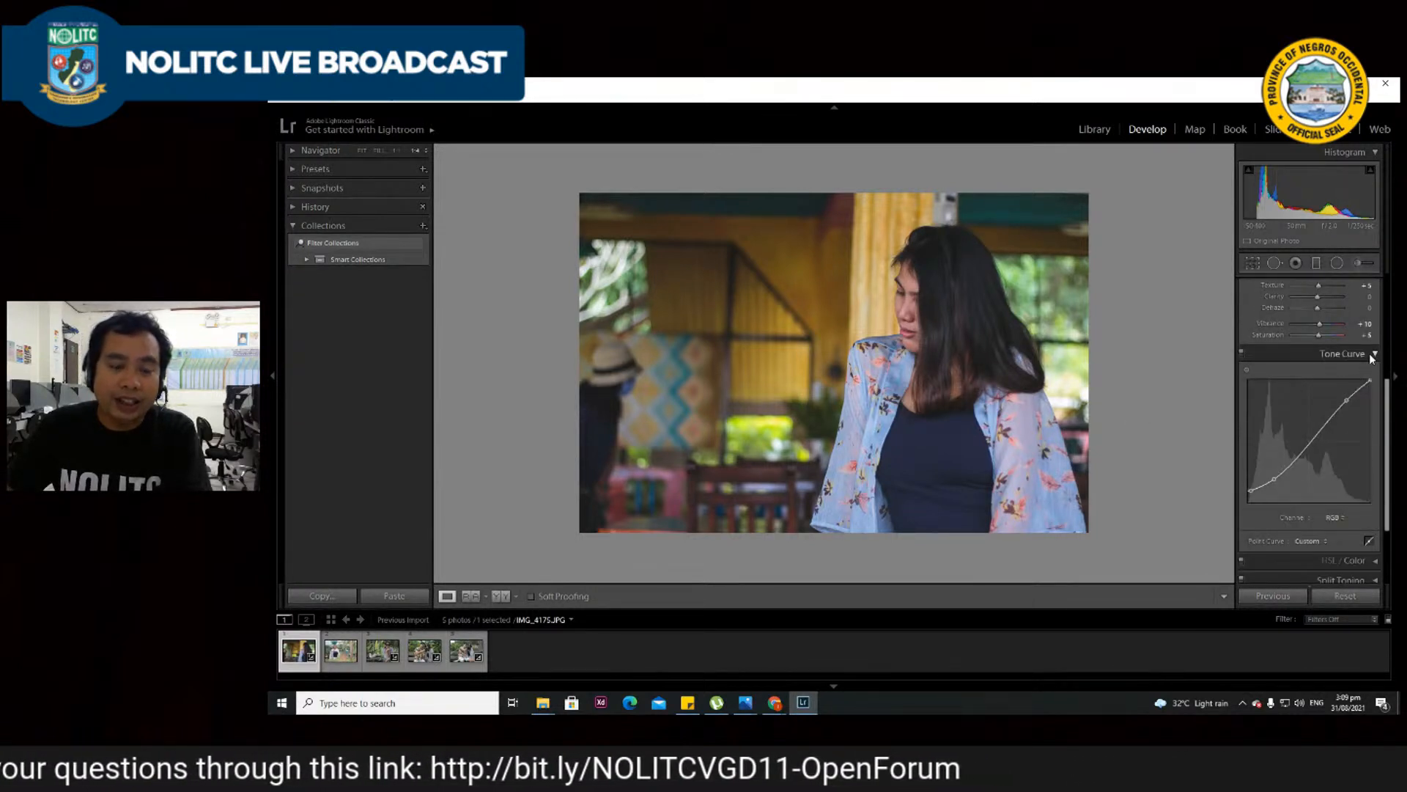
- Collapse the Tone Curve and Basic sections, and expand HSL / Color on the yellow range
click(1373, 354)
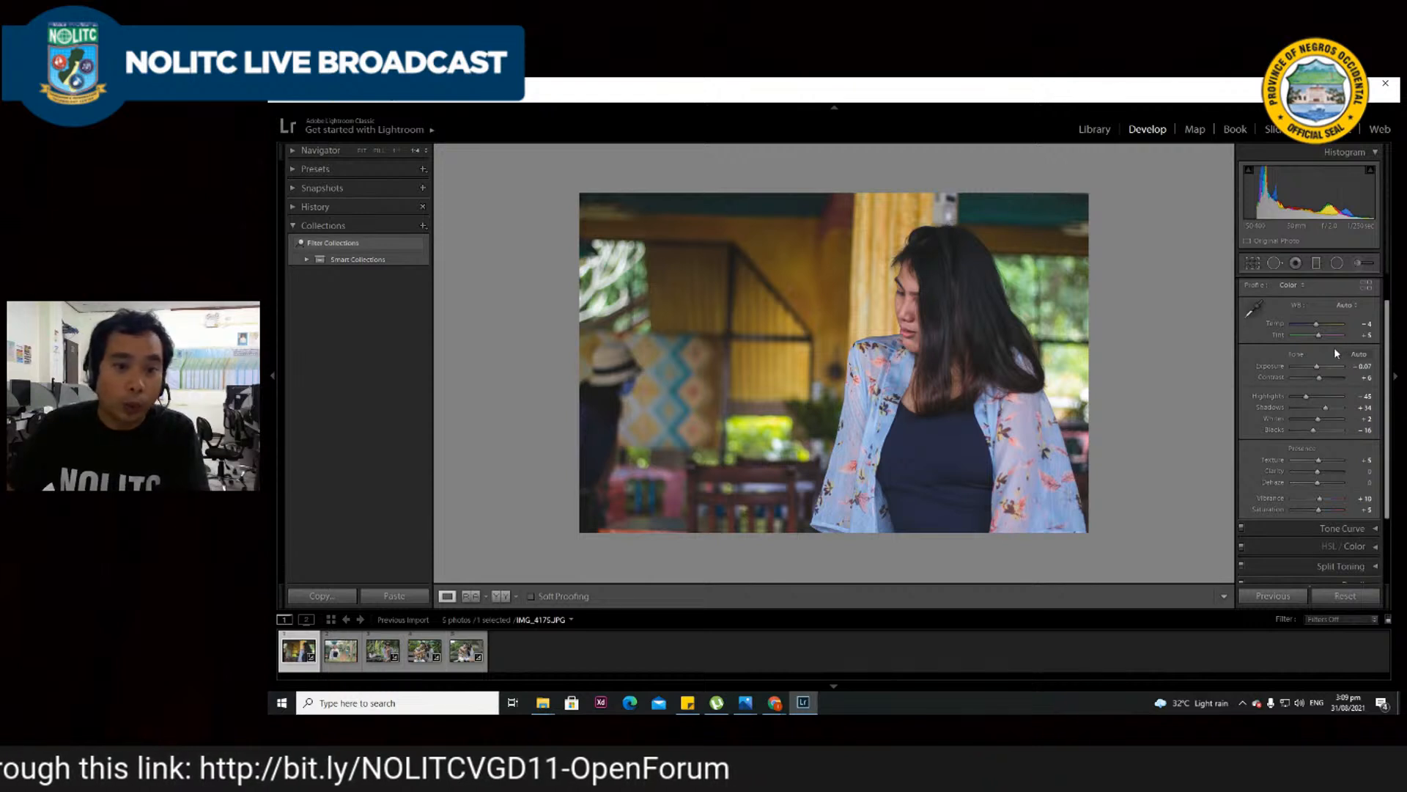
scroll(1312, 341, up, 1)
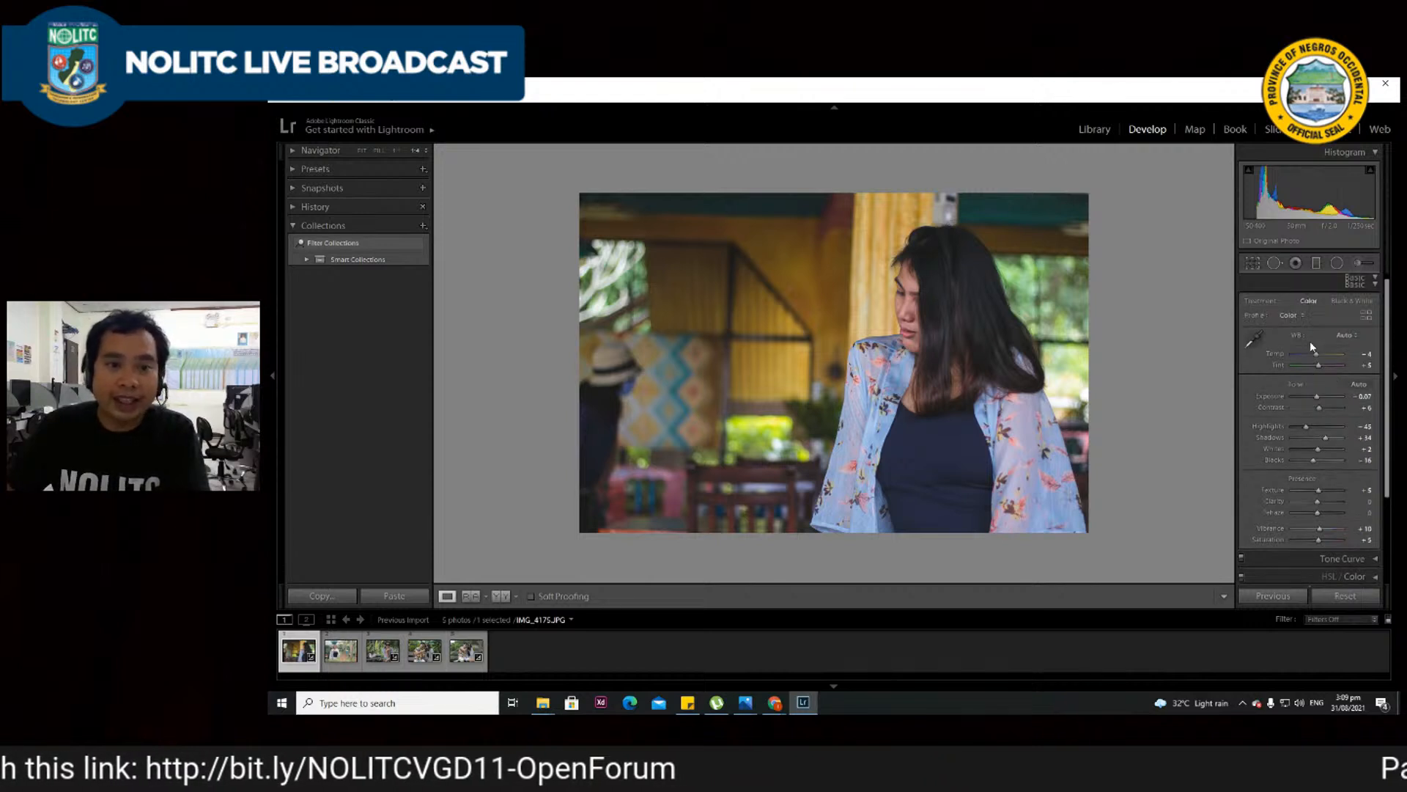
click(1357, 286)
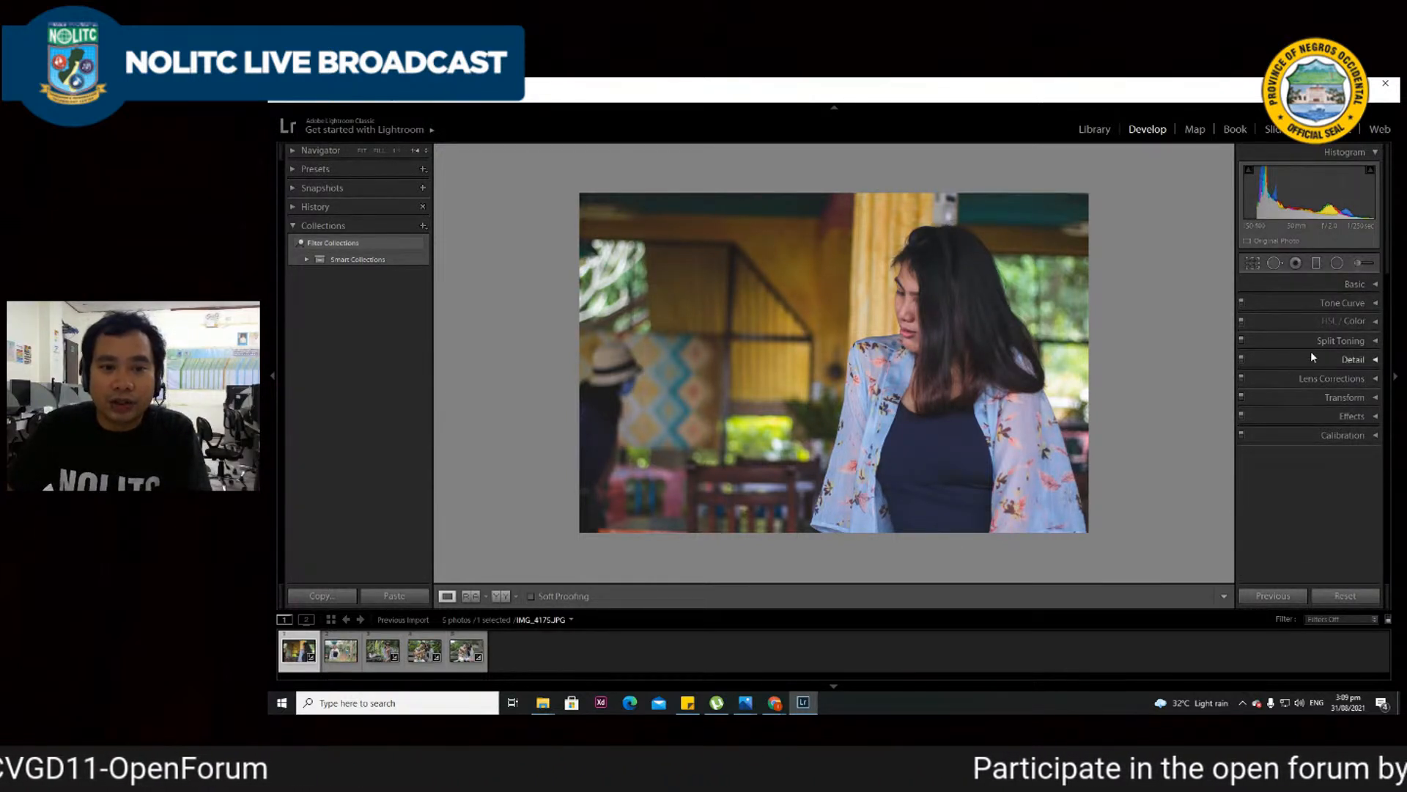
click(1374, 322)
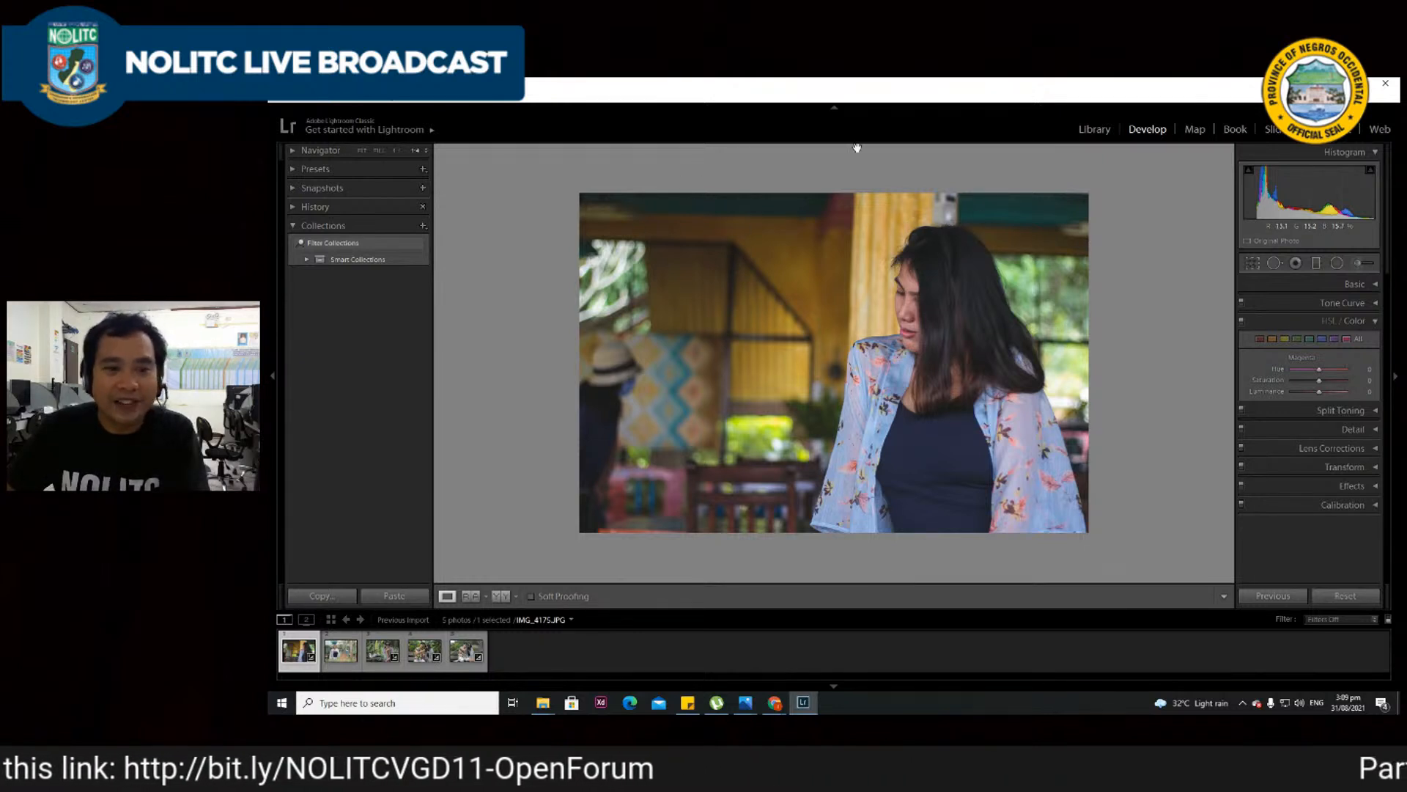
click(1285, 340)
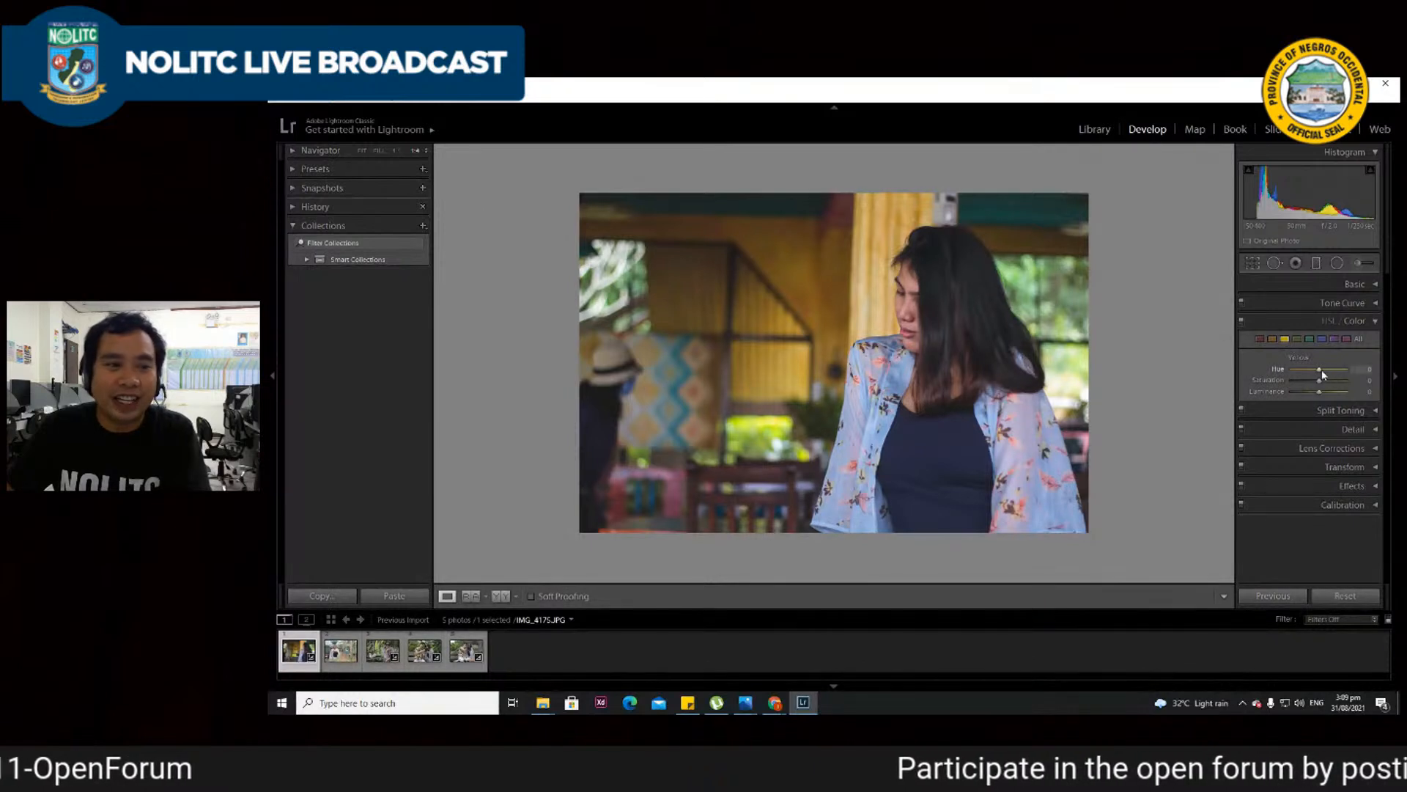
- Try yellow hue shifts of +53 and -73, and undo both
mouse_move(1320, 370)
mouse_down()
mouse_move(1354, 371)
mouse_move(1334, 374)
mouse_up()
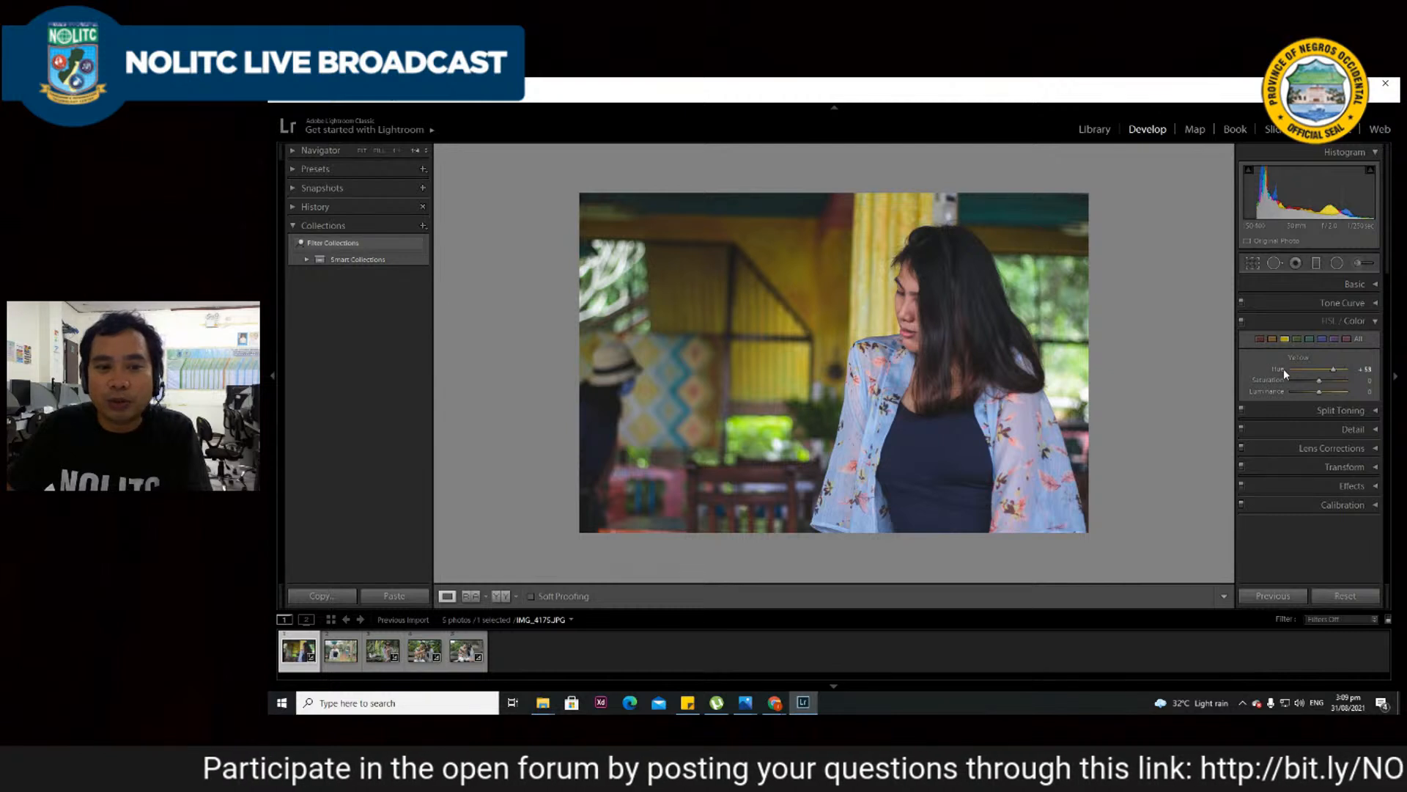
drag(1334, 374, 1303, 374)
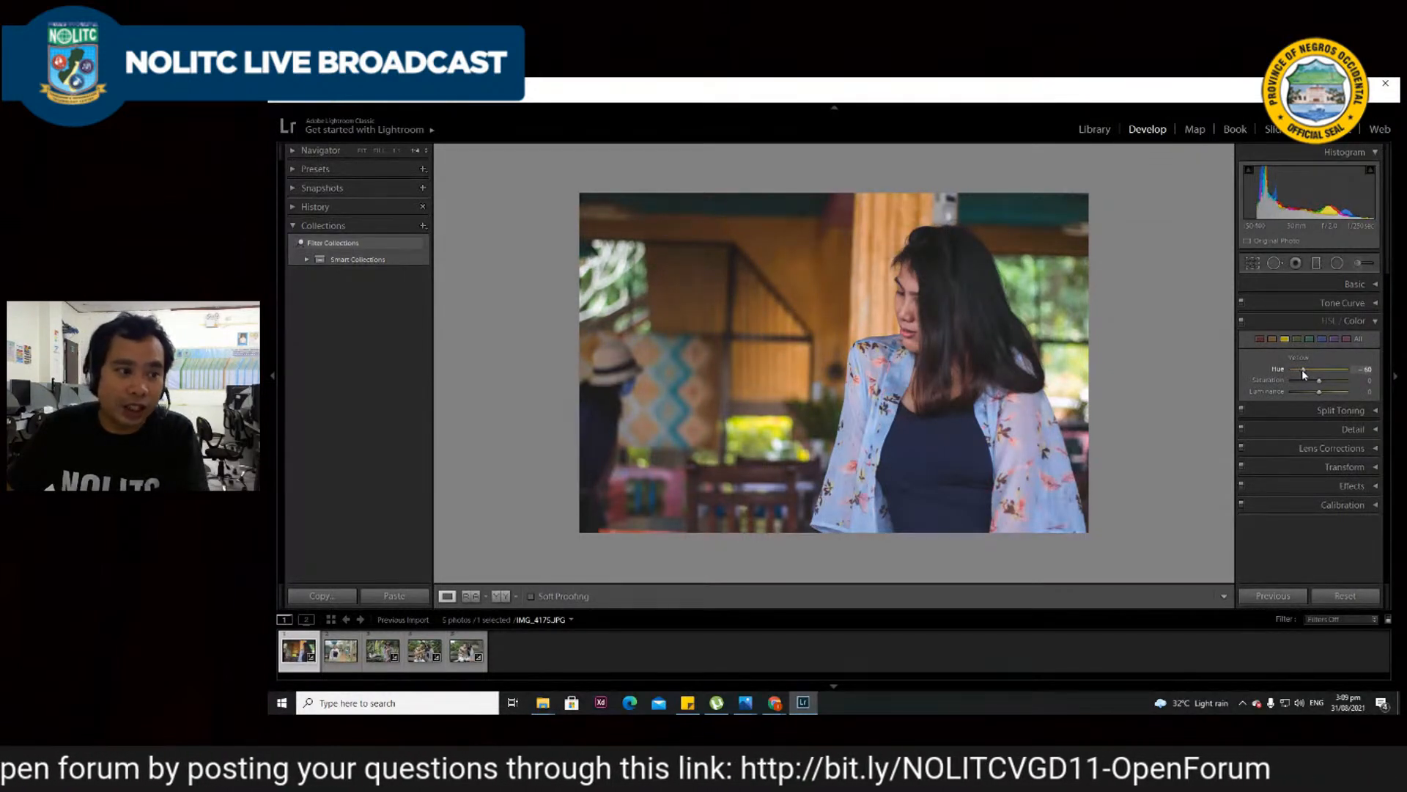
key(ctrl+z)
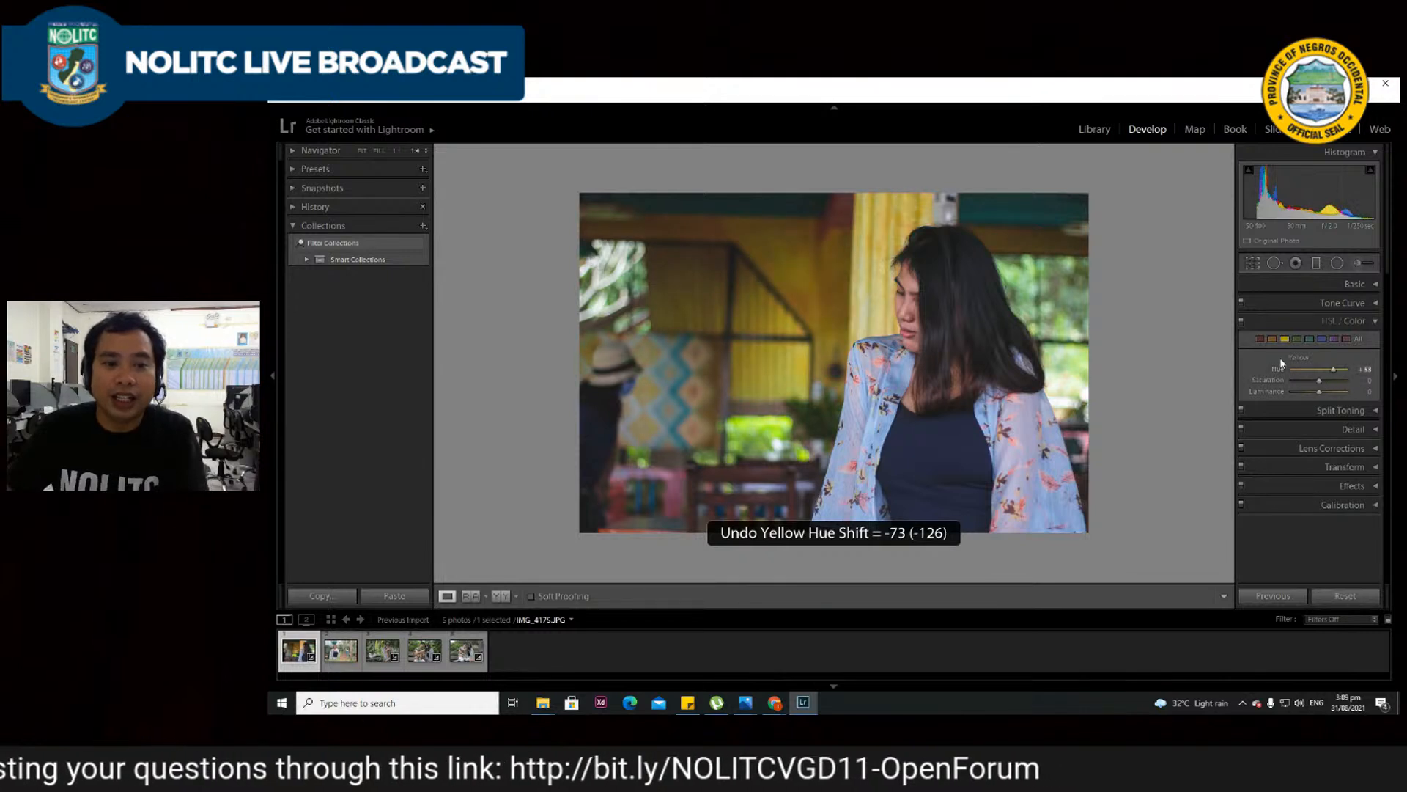
key(ctrl+z)
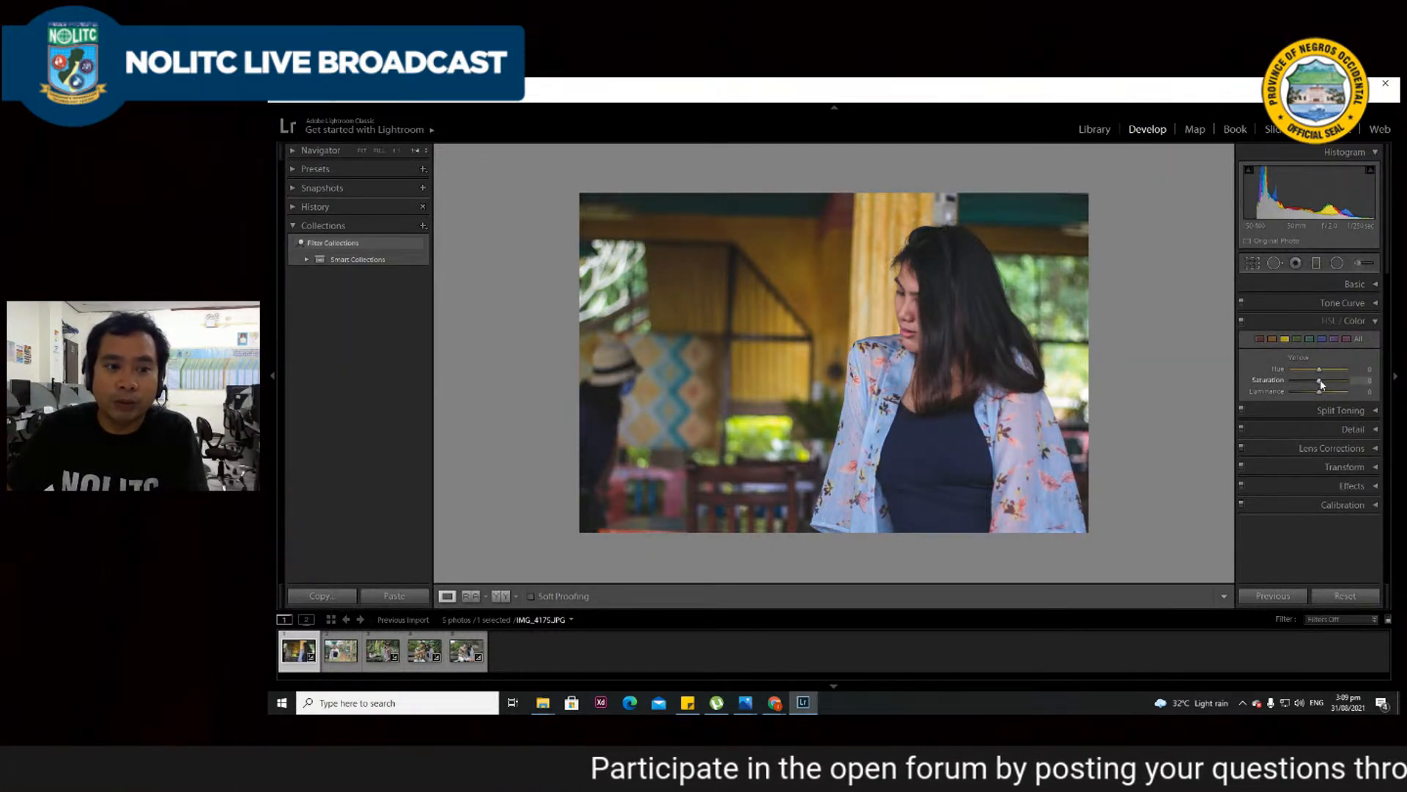
- Try different yellow saturation levels, including +98, and undo the trial shifts
drag(1320, 381, 1344, 383)
key(ctrl+z)
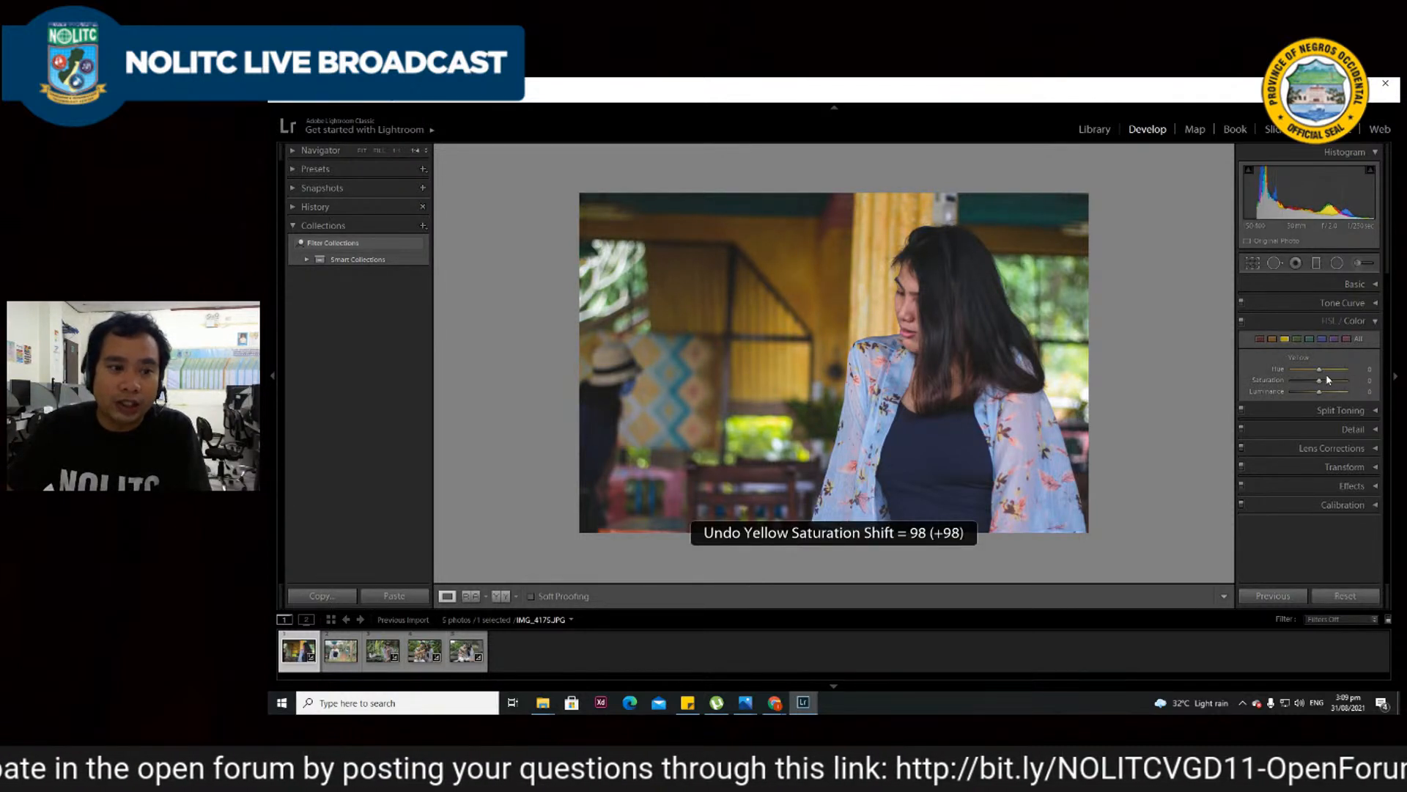
mouse_move(1320, 386)
mouse_down()
mouse_move(1307, 382)
mouse_move(1335, 387)
mouse_up()
key(ctrl+z)
key(ctrl+z)
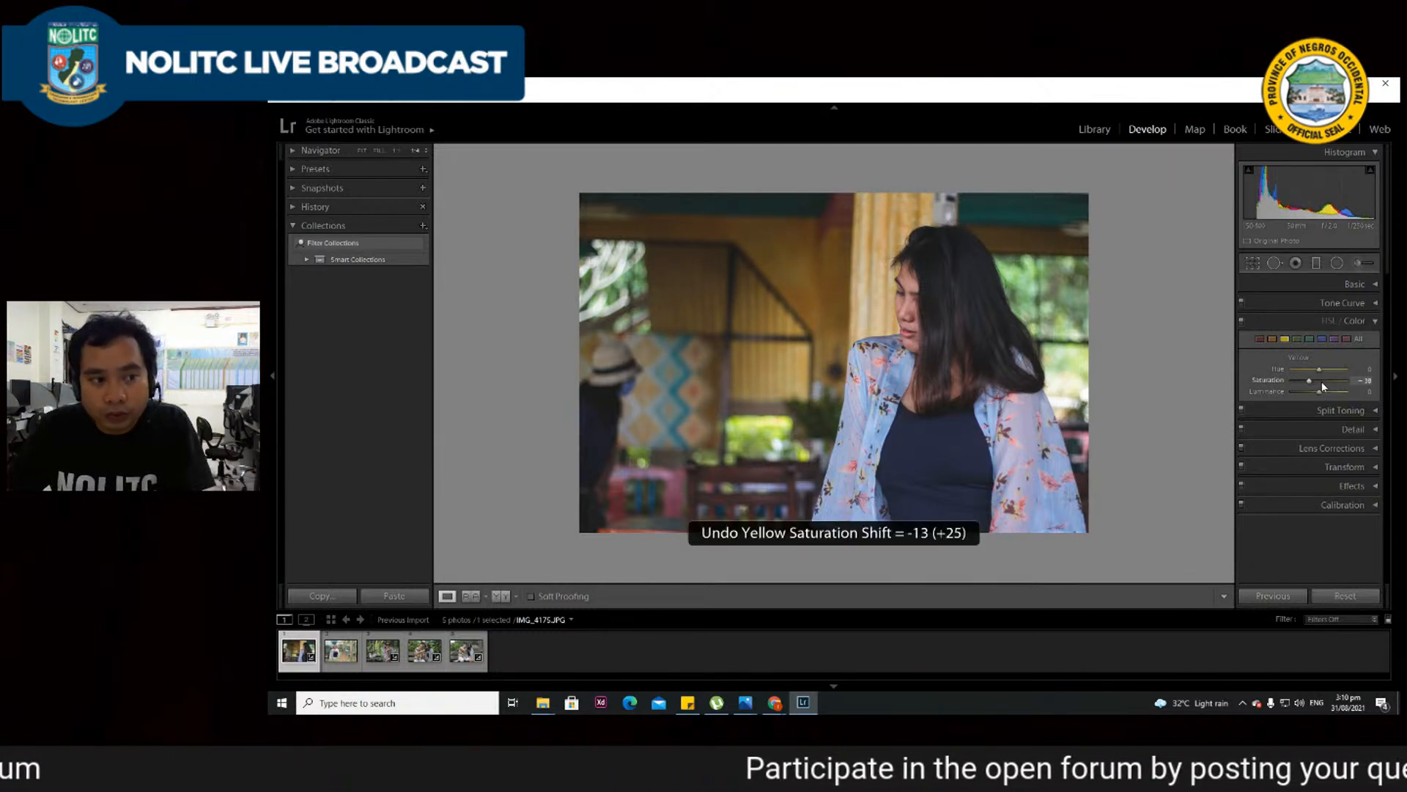
- Set the yellow saturation to +5
drag(1318, 384, 1322, 386)
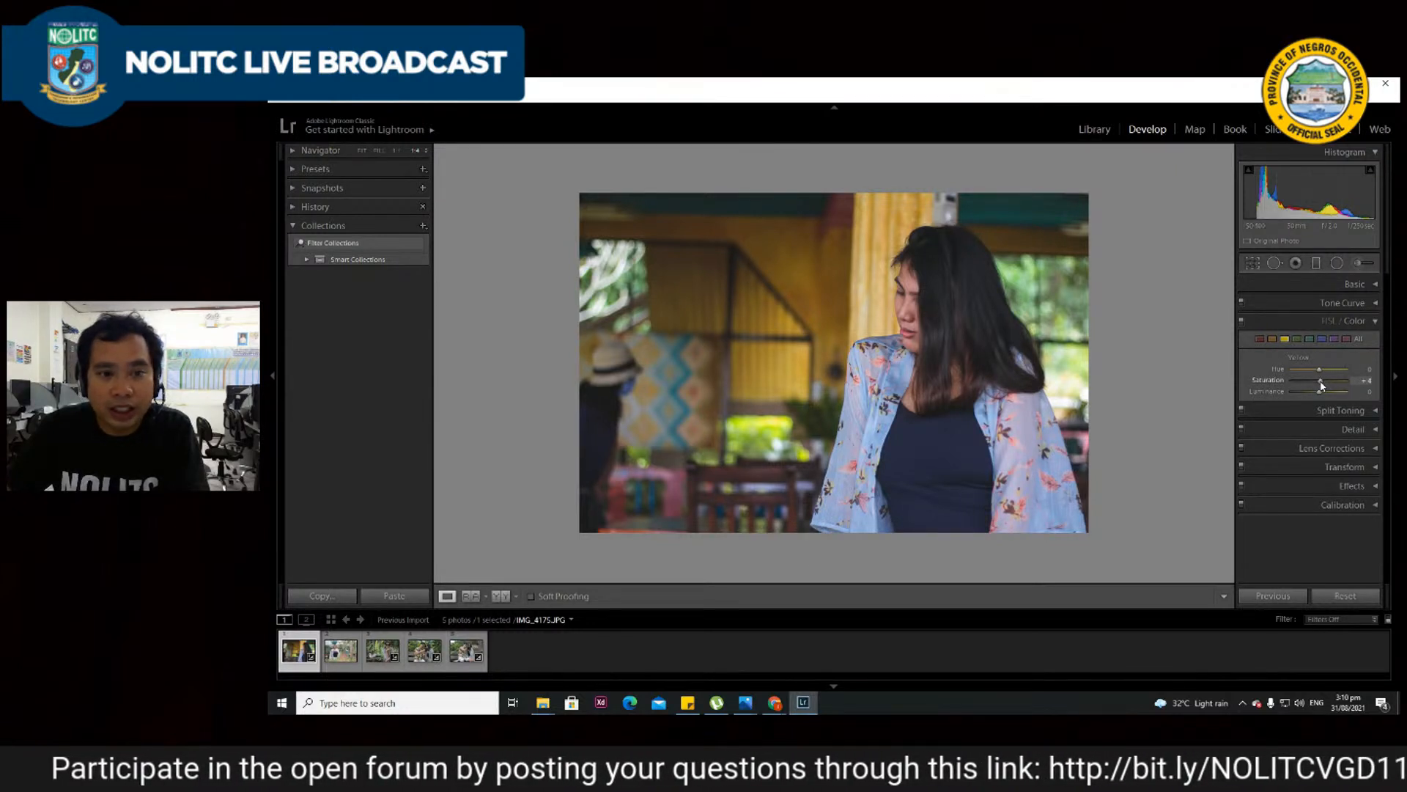
click(1363, 380)
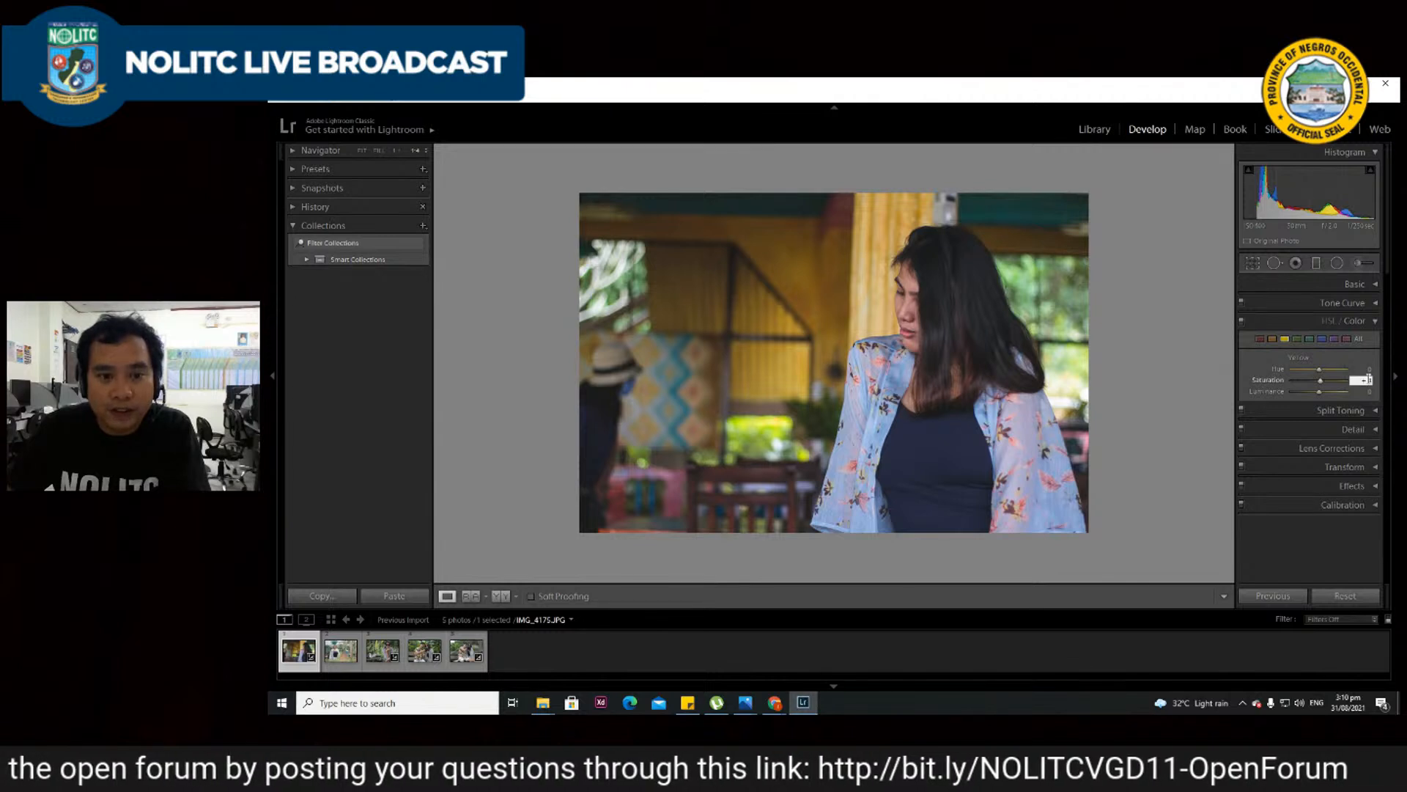
text(8)
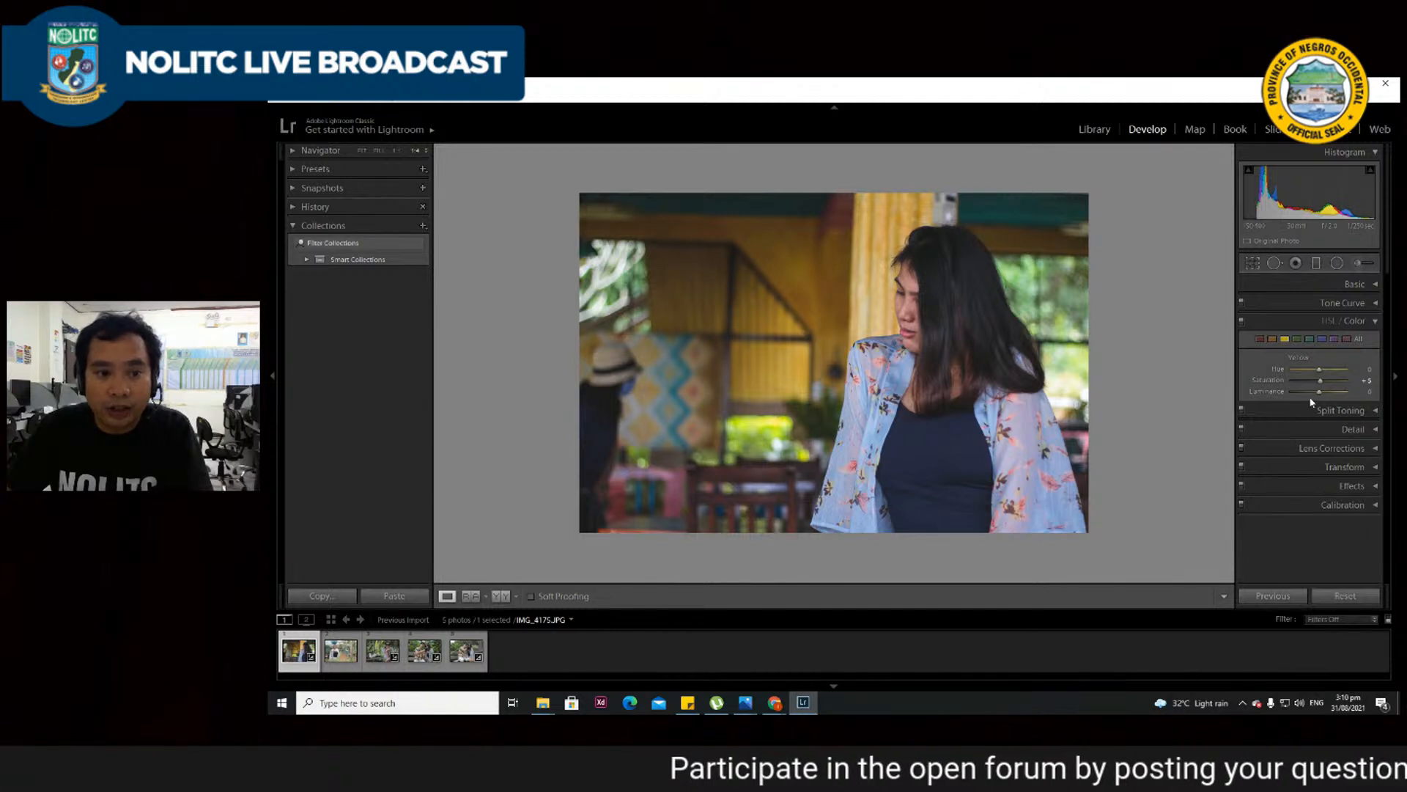
- Try several yellow luminance levels, settling on luminance +49 and saturation +24 for the yellow range
drag(1326, 392, 1331, 393)
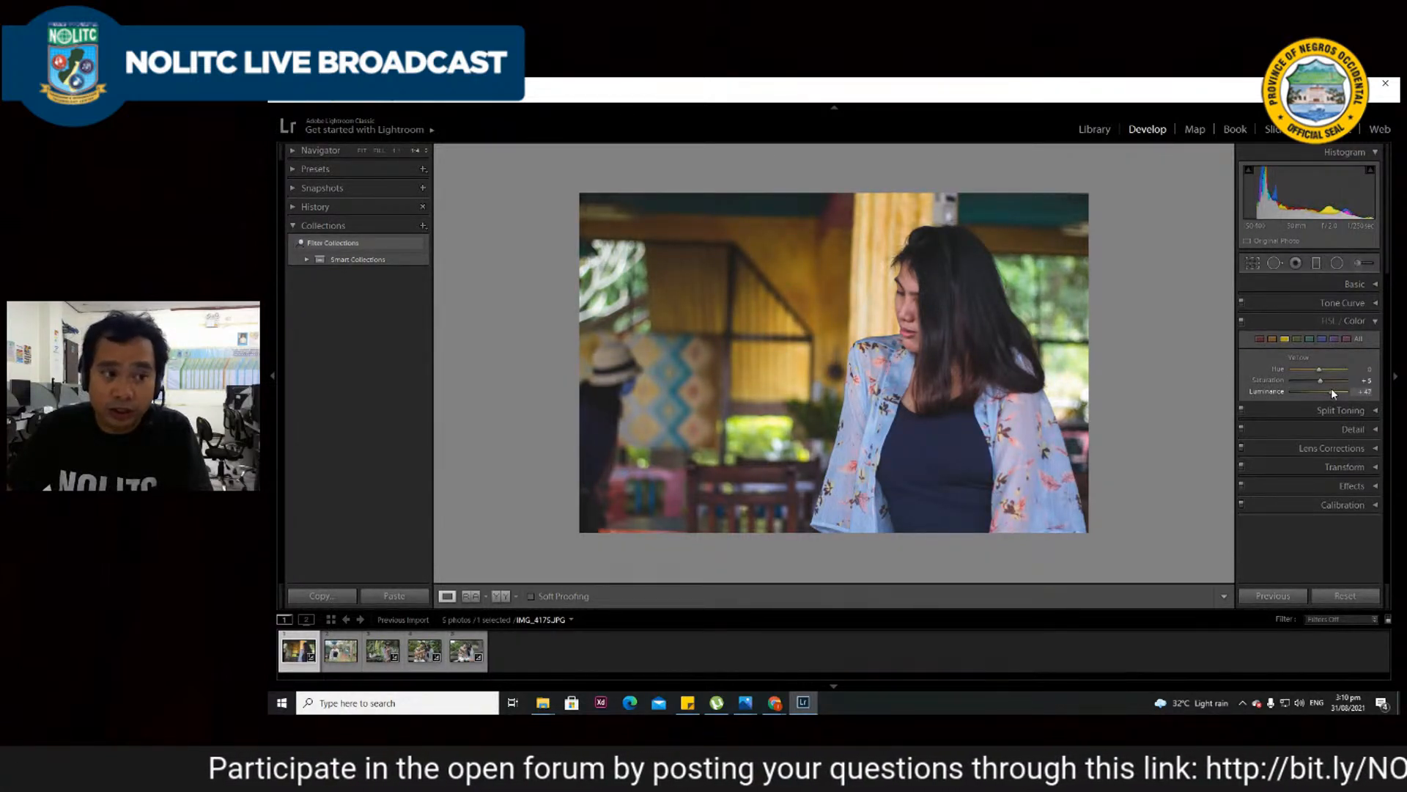
drag(1332, 392, 1326, 393)
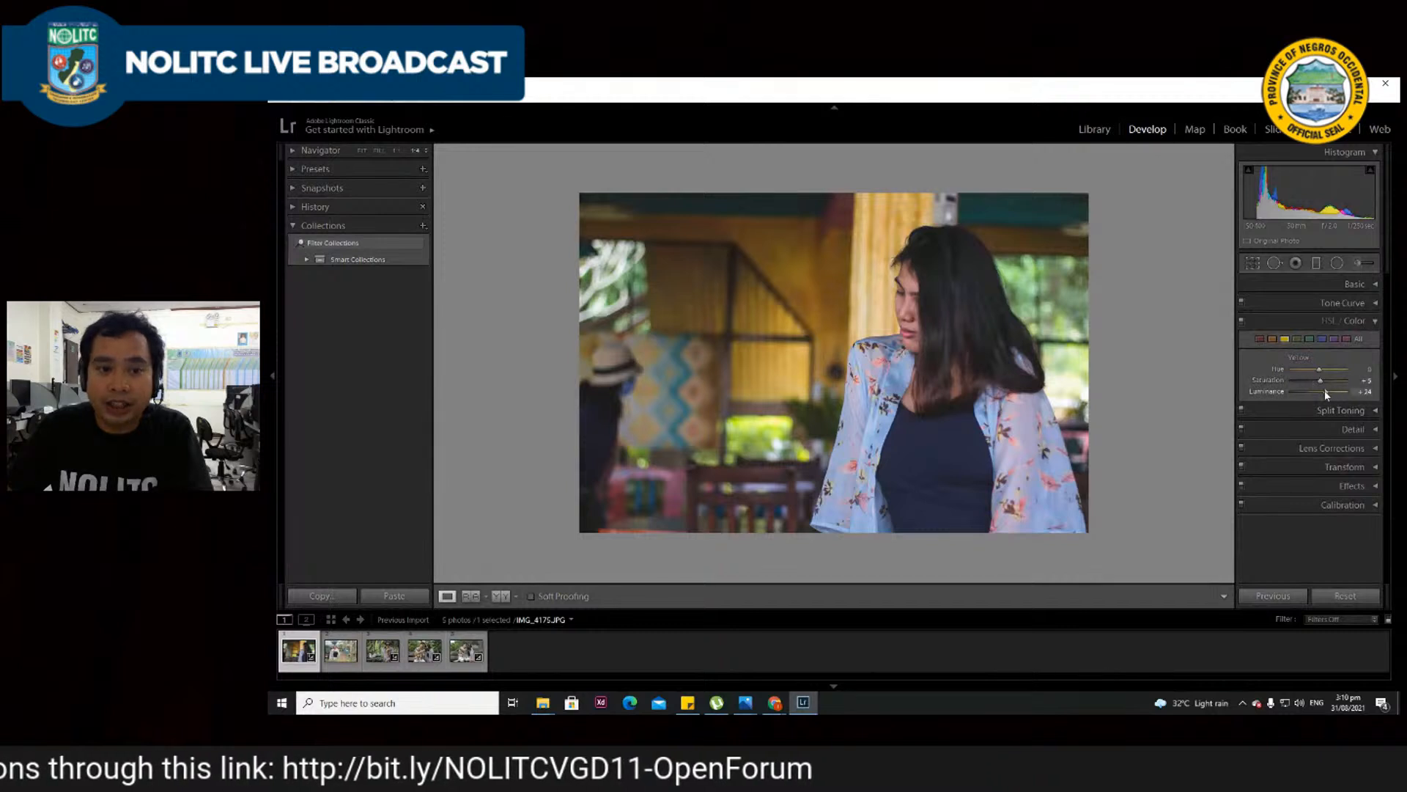
mouse_move(1326, 393)
mouse_down()
mouse_move(1299, 397)
mouse_move(1329, 393)
mouse_up()
key(ctrl+z)
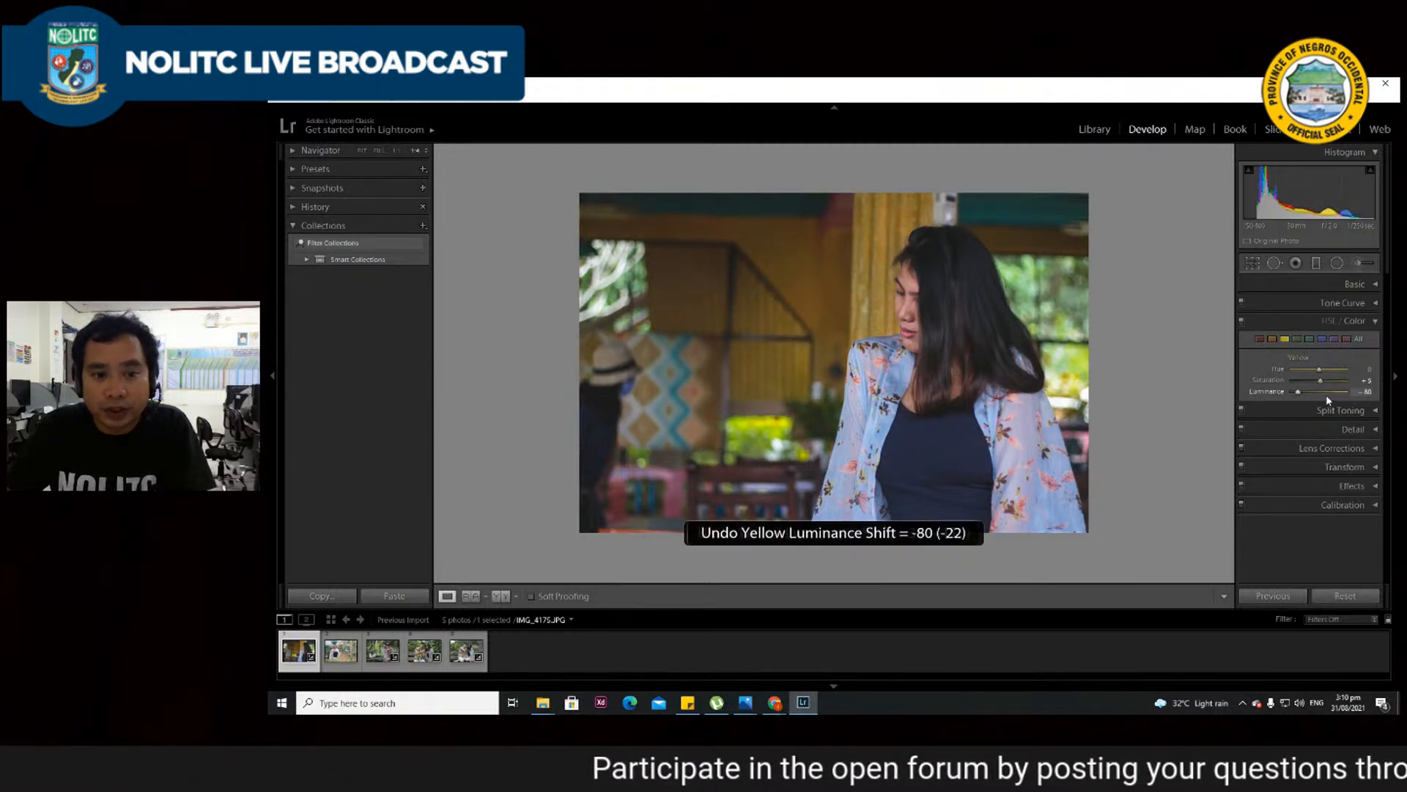
key(ctrl+z)
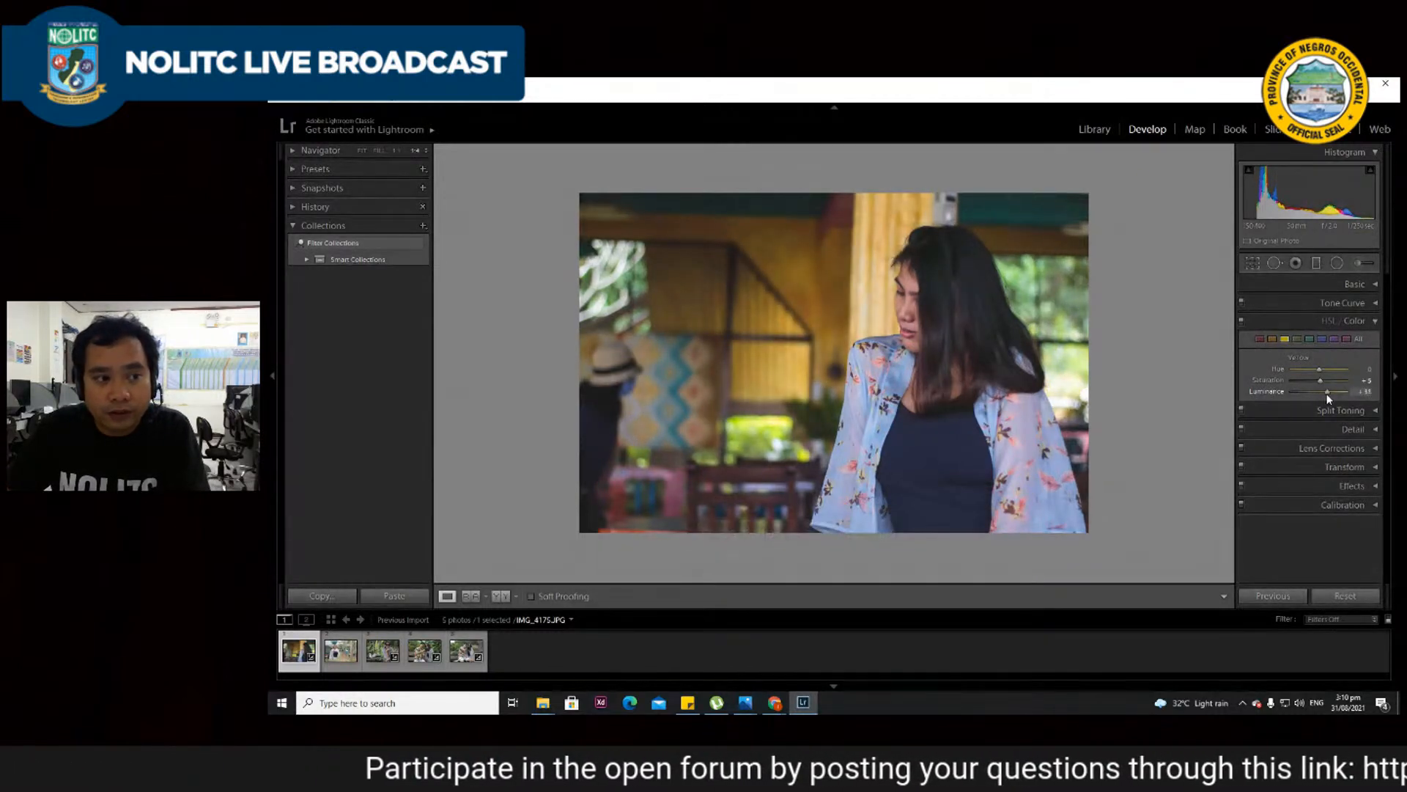
mouse_move(1327, 393)
mouse_down()
mouse_move(1319, 379)
mouse_move(1327, 387)
mouse_up()
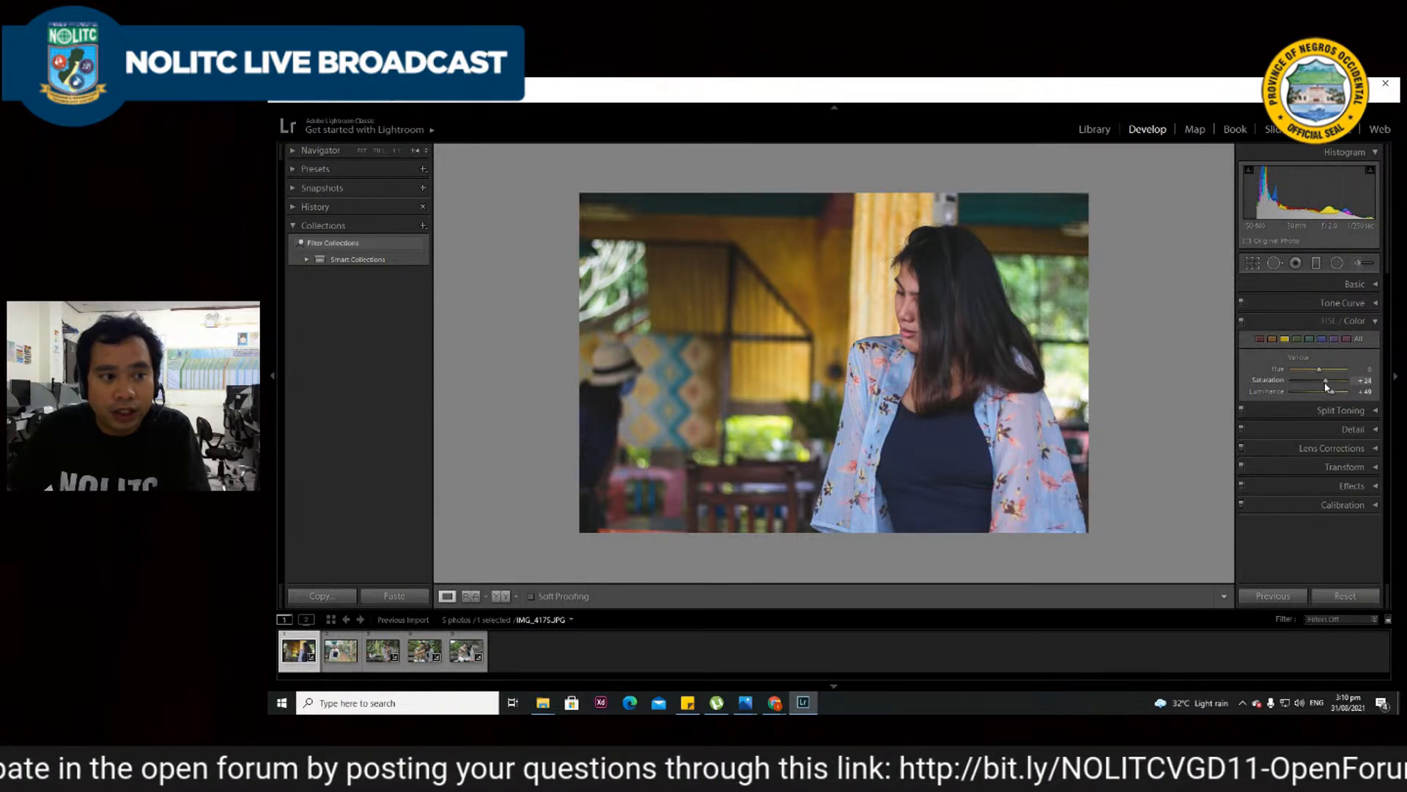
- Raise the red range's hue and luminance, and set its saturation to +24
click(1260, 338)
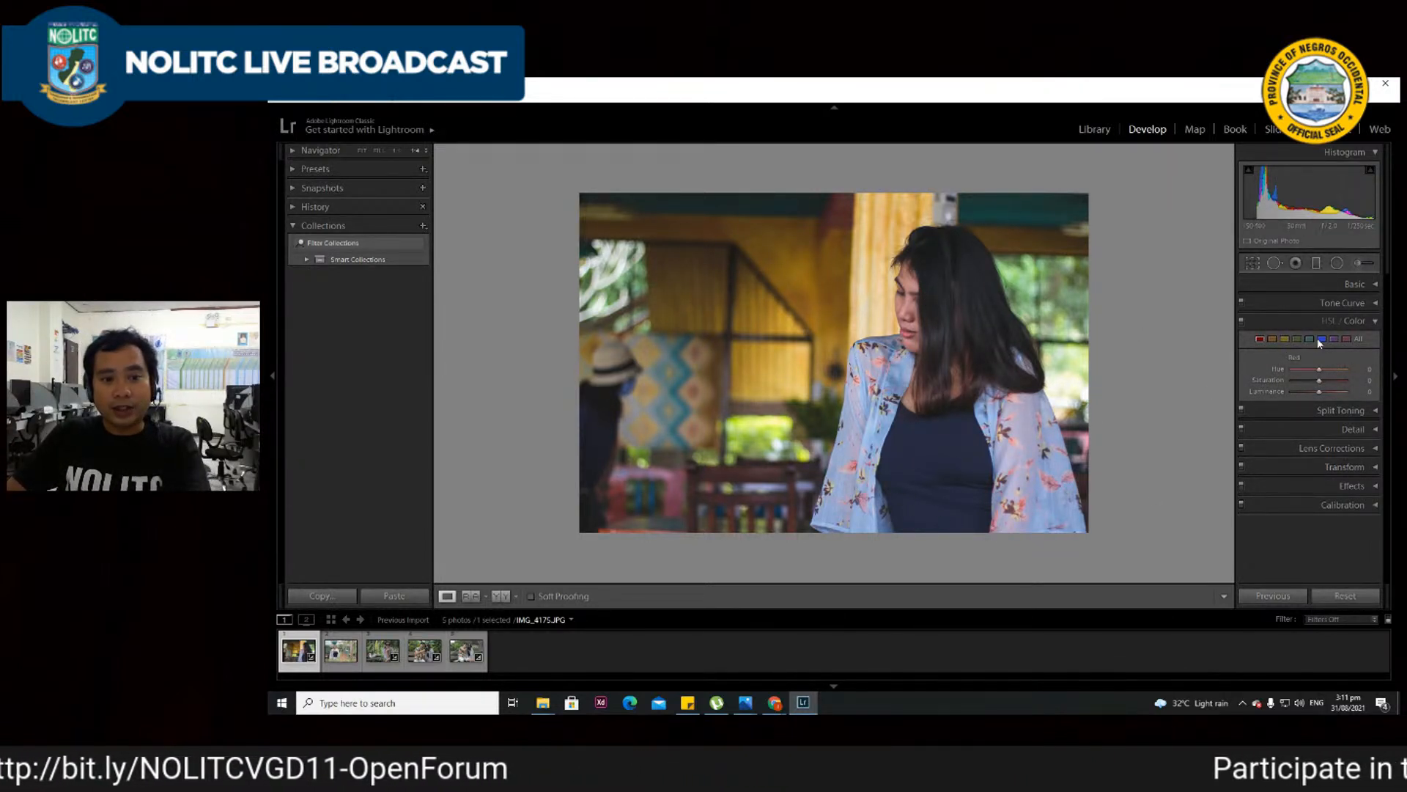
drag(1319, 369, 1331, 395)
key(ctrl+z)
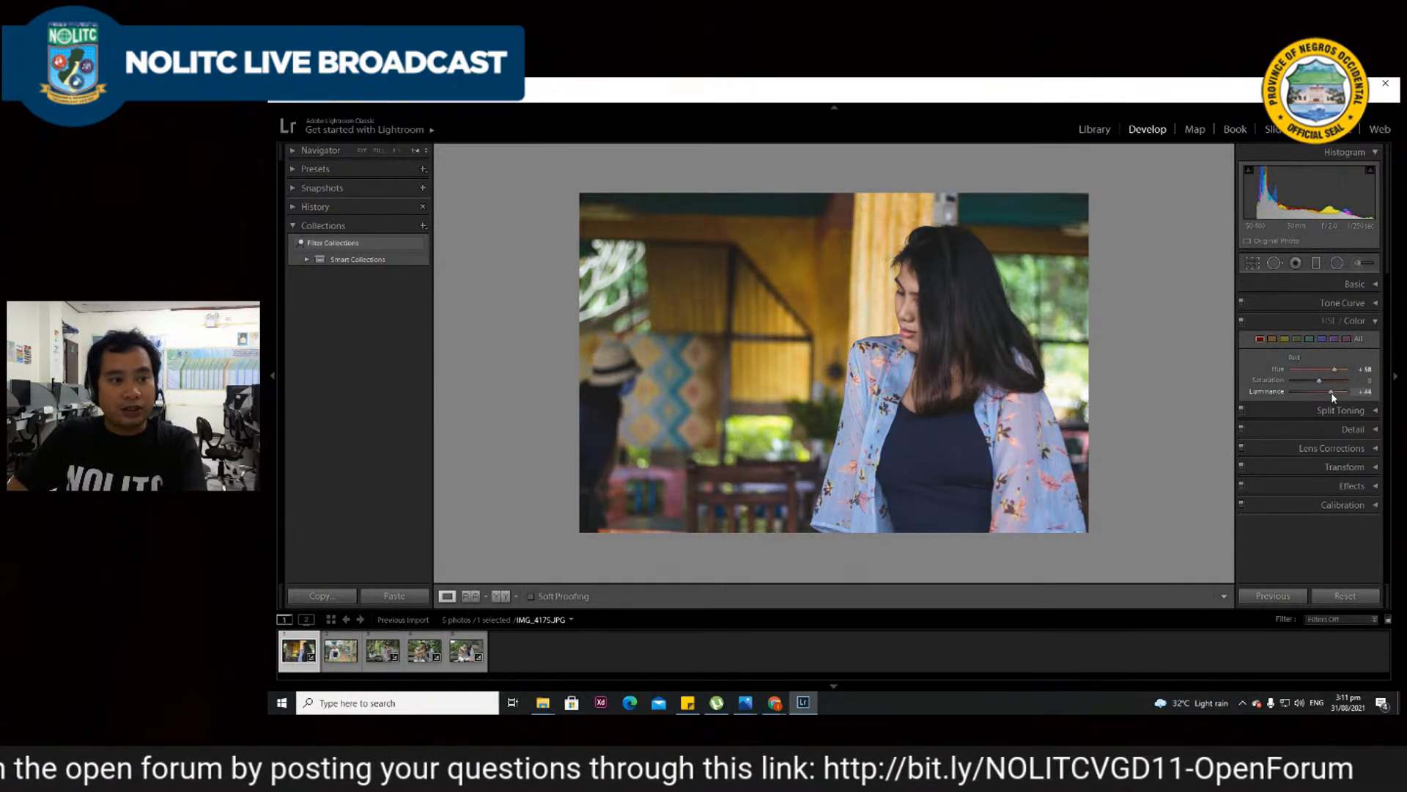
drag(1334, 393, 1368, 385)
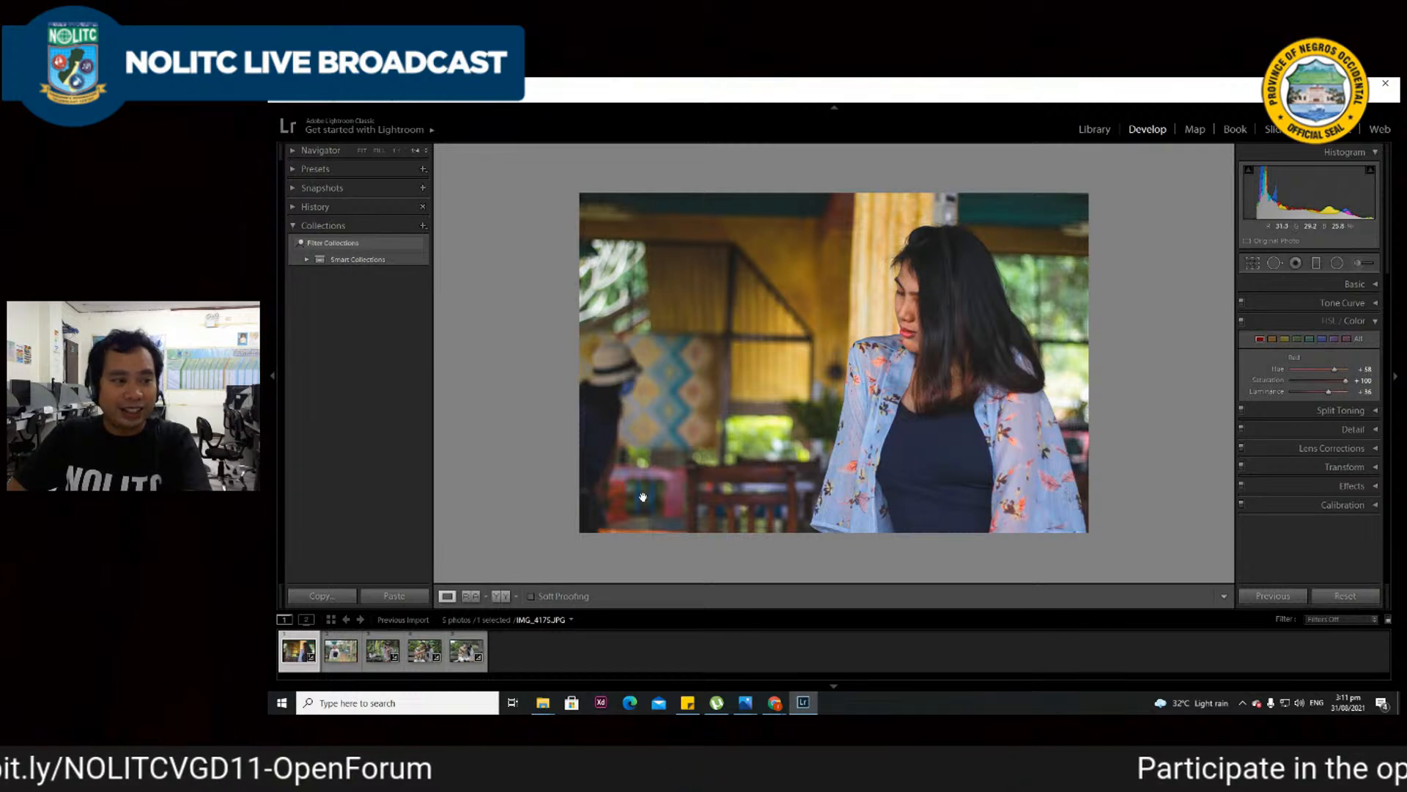
mouse_move(1345, 381)
mouse_down()
mouse_move(1321, 393)
mouse_move(1339, 363)
mouse_move(1324, 396)
mouse_up()
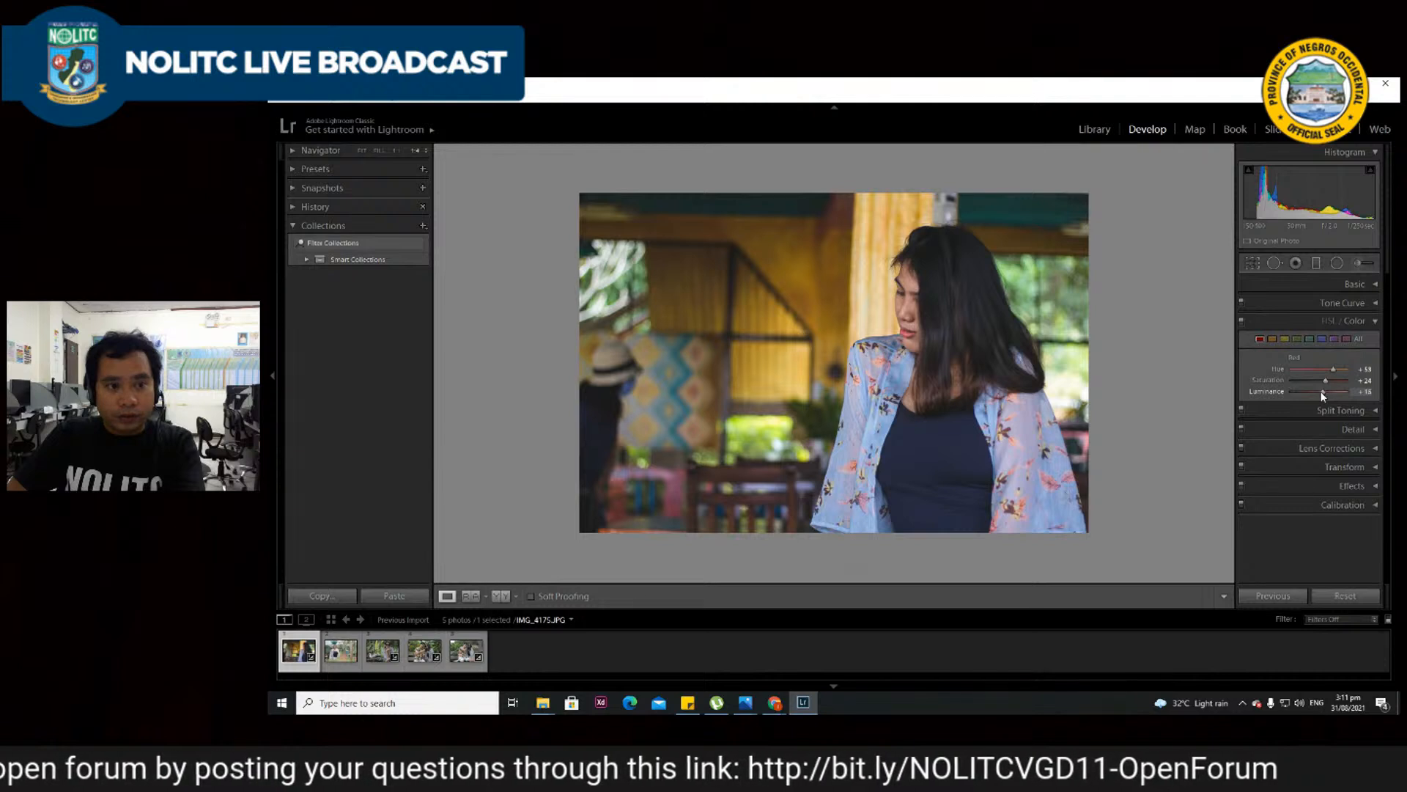
- Raise the green range's hue, saturation and luminance, and set the blue range to hue -4, saturation +18 and luminance +16
click(1296, 338)
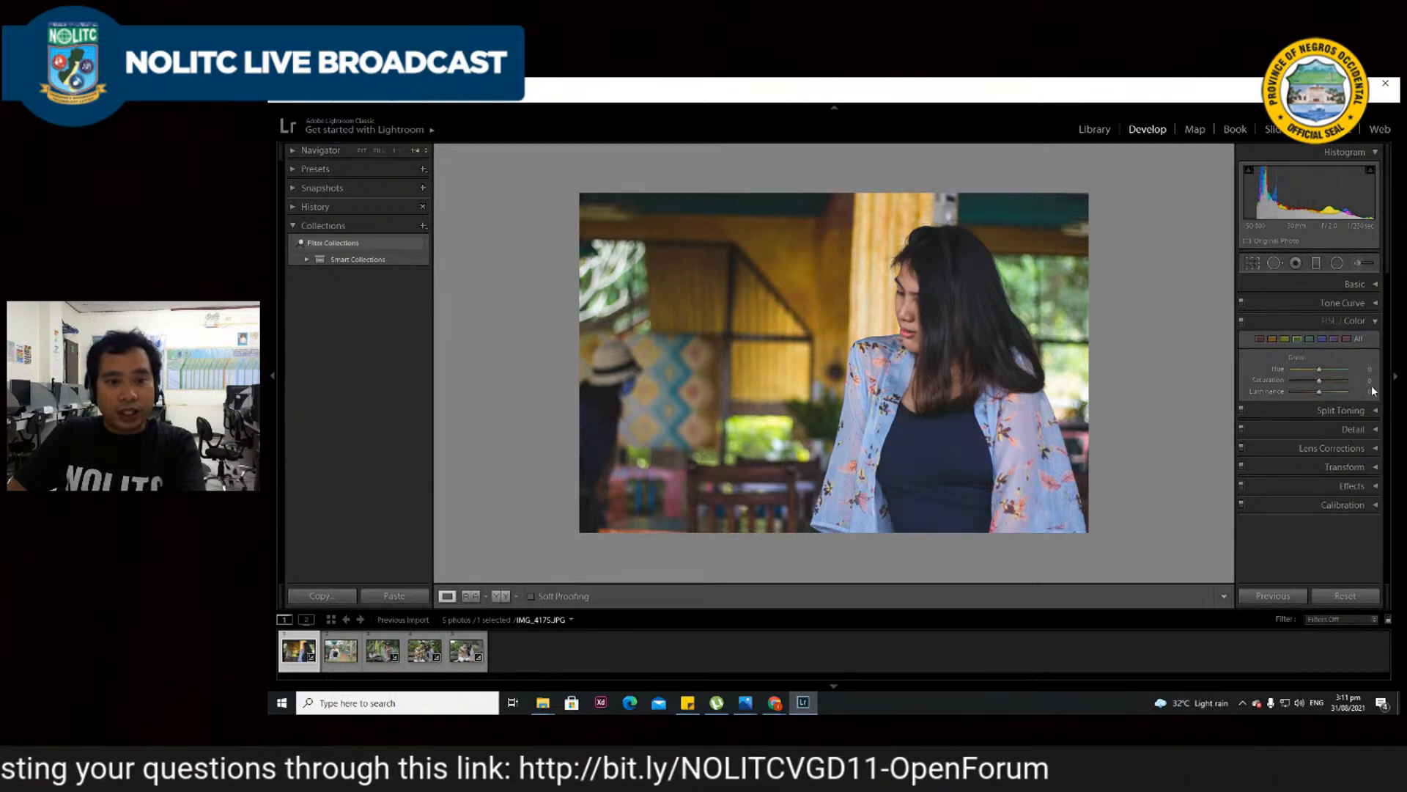
mouse_move(1320, 370)
mouse_down()
mouse_move(1344, 373)
mouse_move(1322, 381)
mouse_move(1333, 393)
mouse_move(1323, 372)
mouse_up()
click(1319, 338)
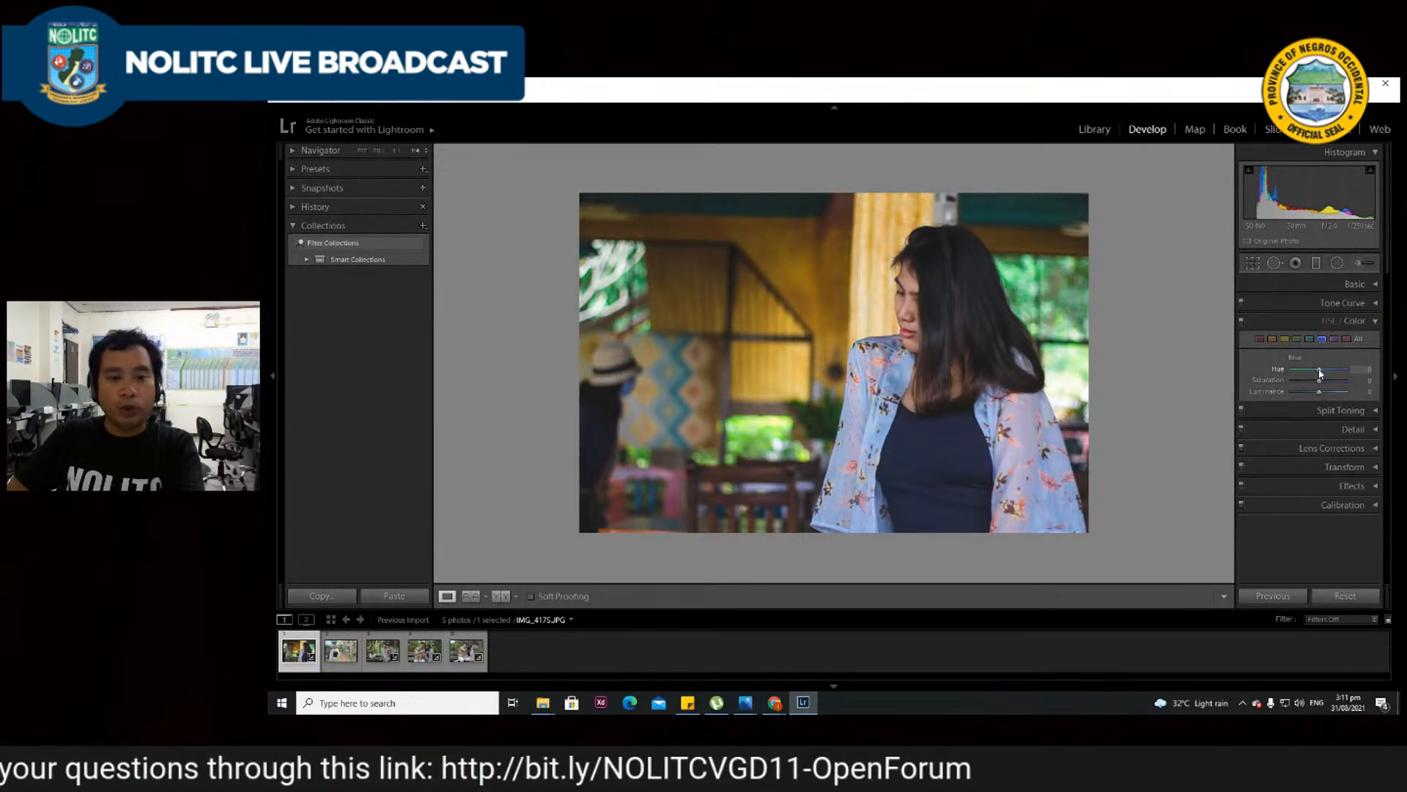
mouse_move(1319, 382)
mouse_down()
mouse_move(1322, 395)
mouse_move(1320, 370)
mouse_up()
key(ctrl+z)
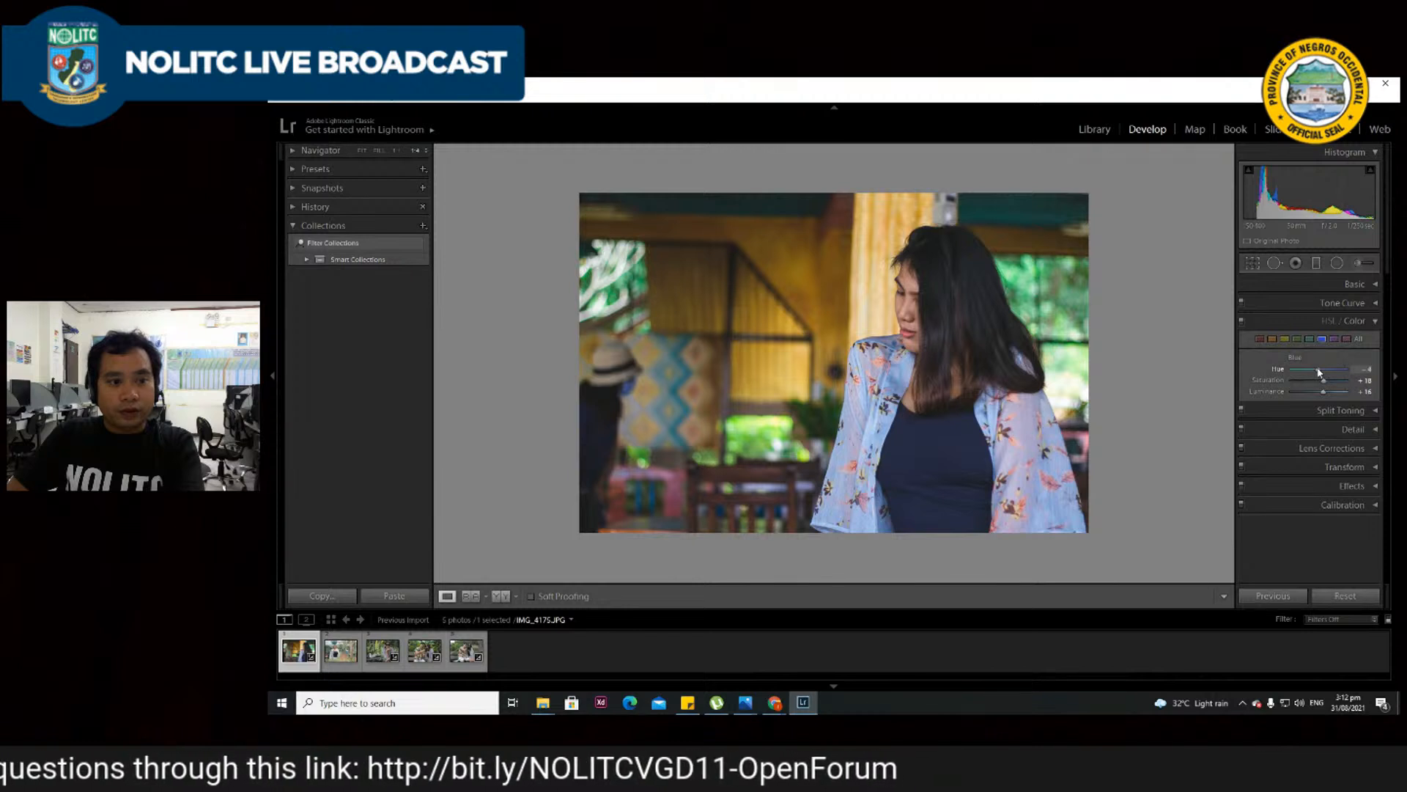
- Try raising the magenta range's hue, saturation and luminance, including saturation +42 and luminance +20
click(1345, 339)
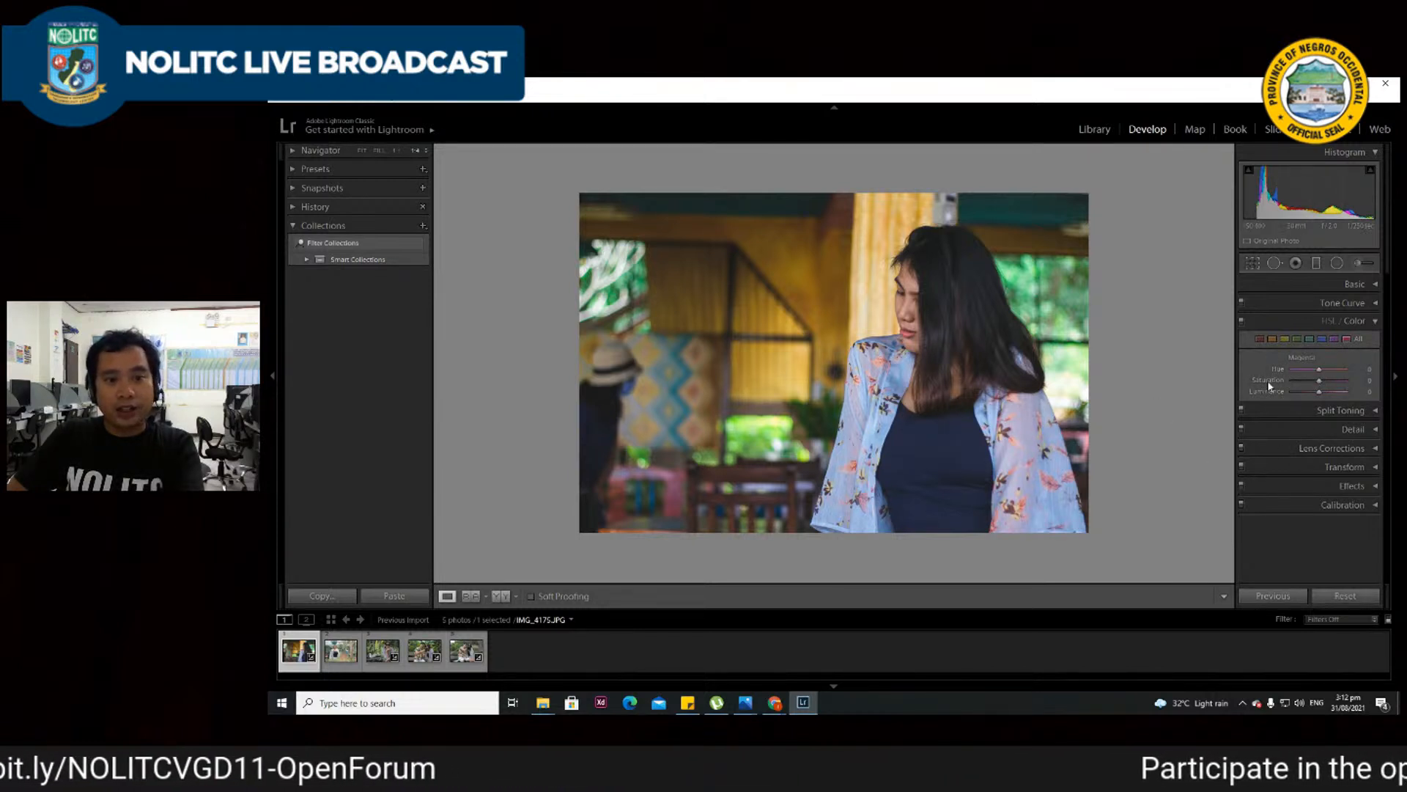
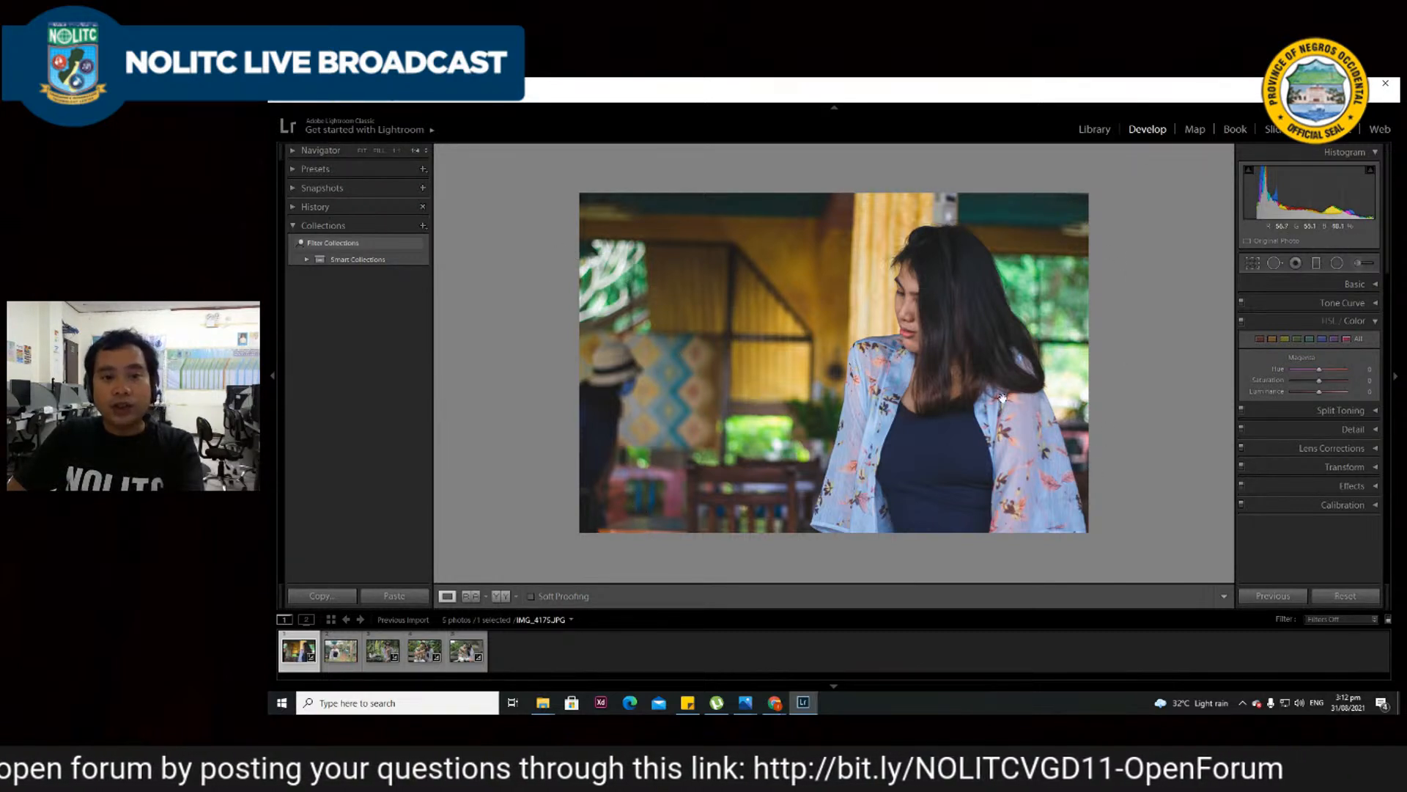
mouse_move(1322, 370)
mouse_down()
mouse_move(1338, 381)
mouse_move(1322, 369)
mouse_move(1328, 393)
mouse_up()
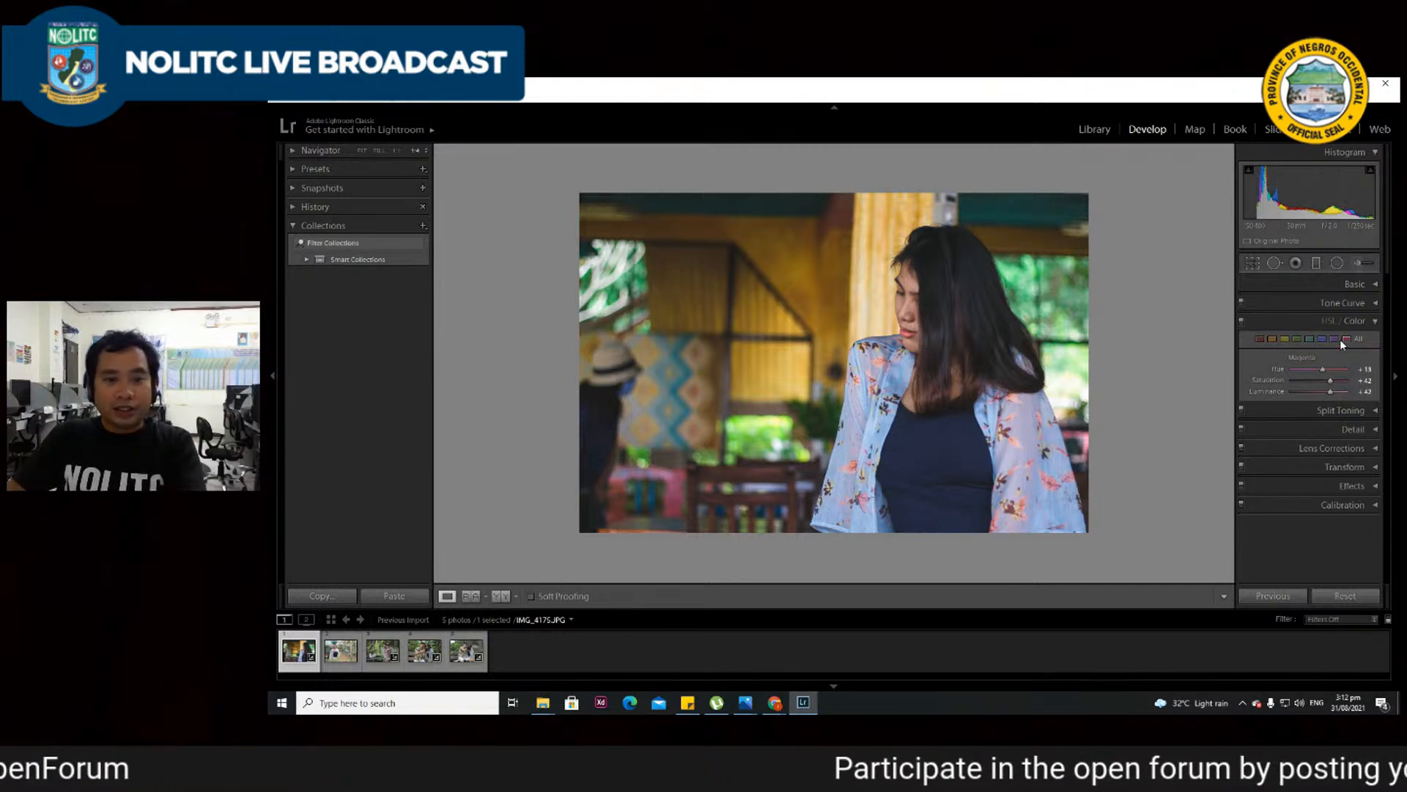
drag(1330, 391, 1324, 391)
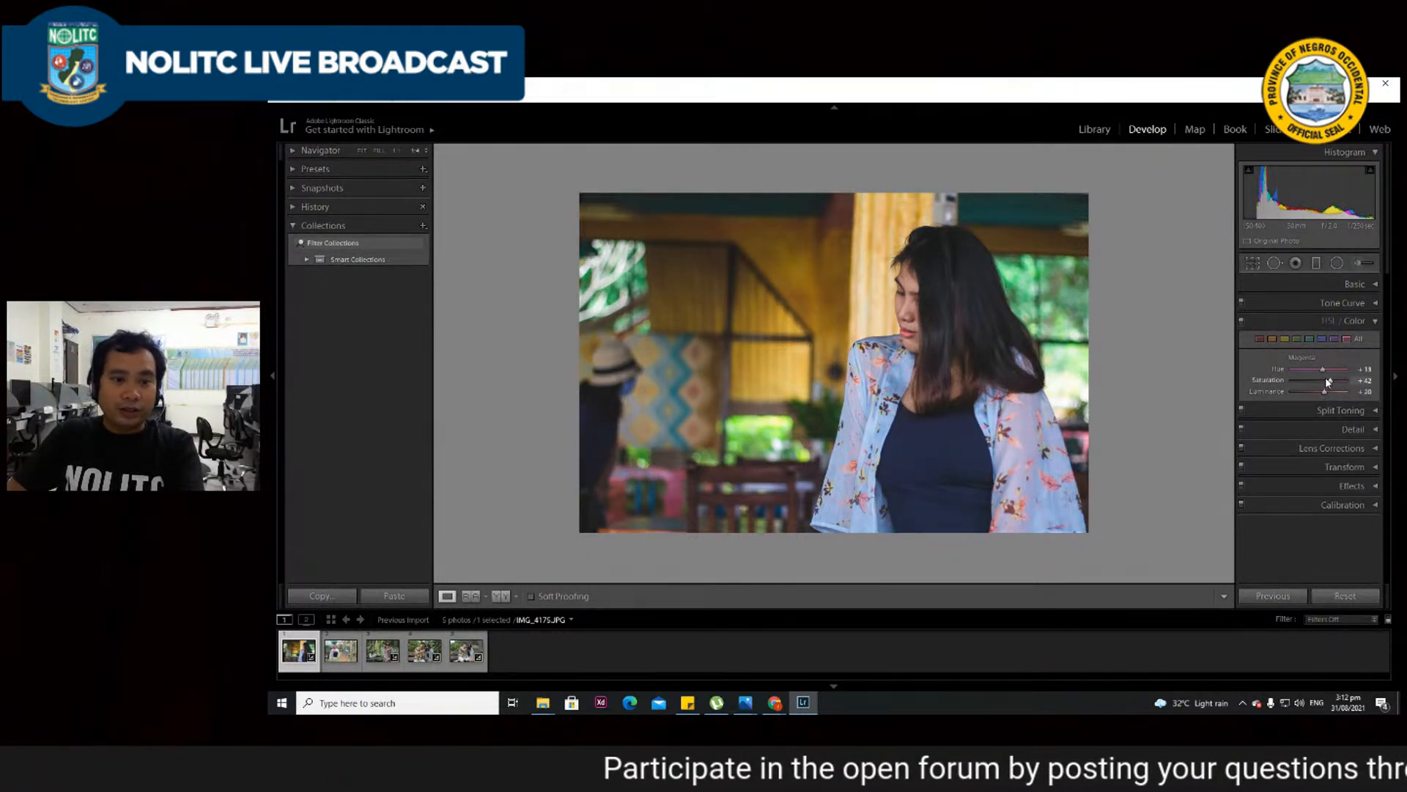
drag(1326, 394, 1324, 369)
- Reset the magenta range's hue, saturation and luminance to 0
click(1362, 368)
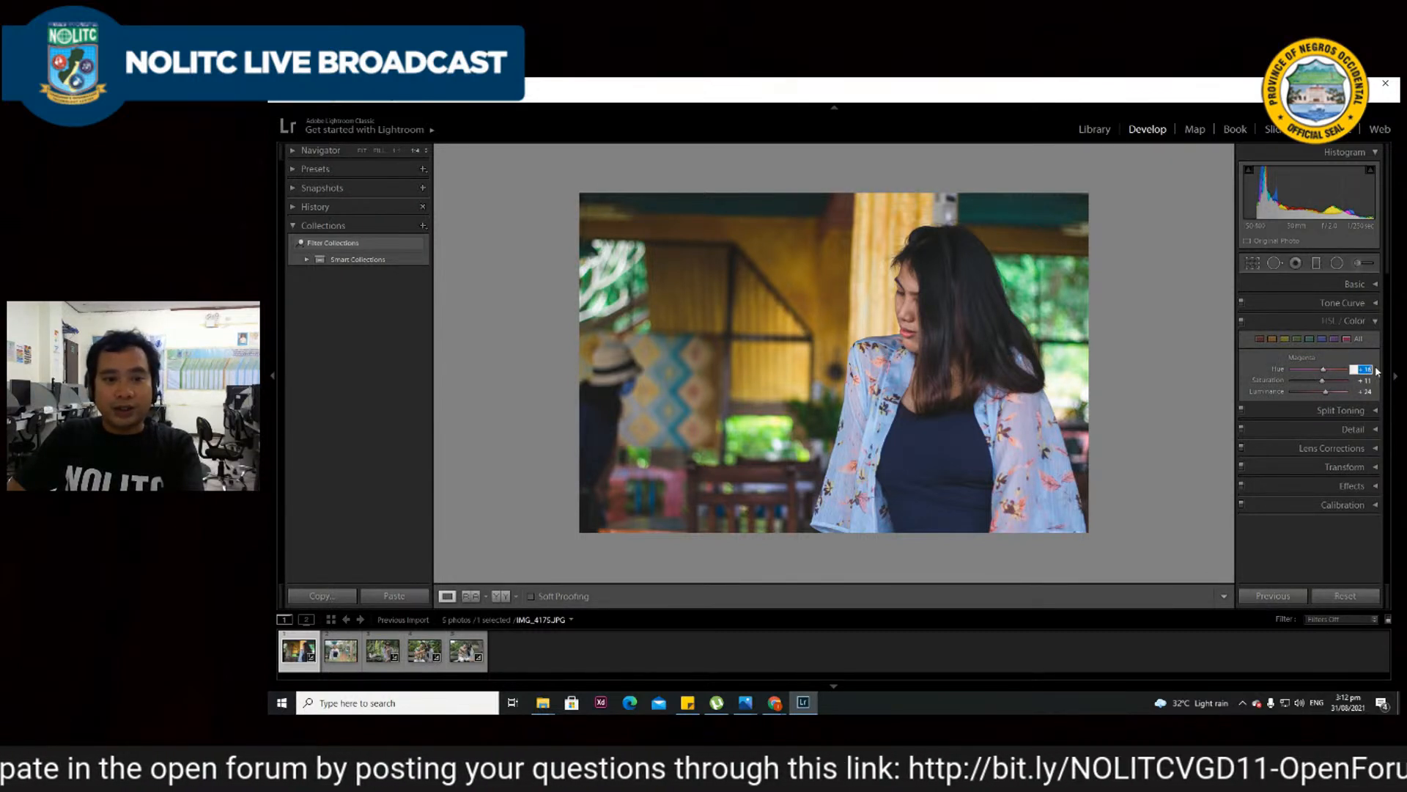
text(0)
key(Tab)
text(0)
key(Tab)
text(0)
- Try shifting the purple range's saturation and luminance, and check the aqua range's settings
click(1333, 340)
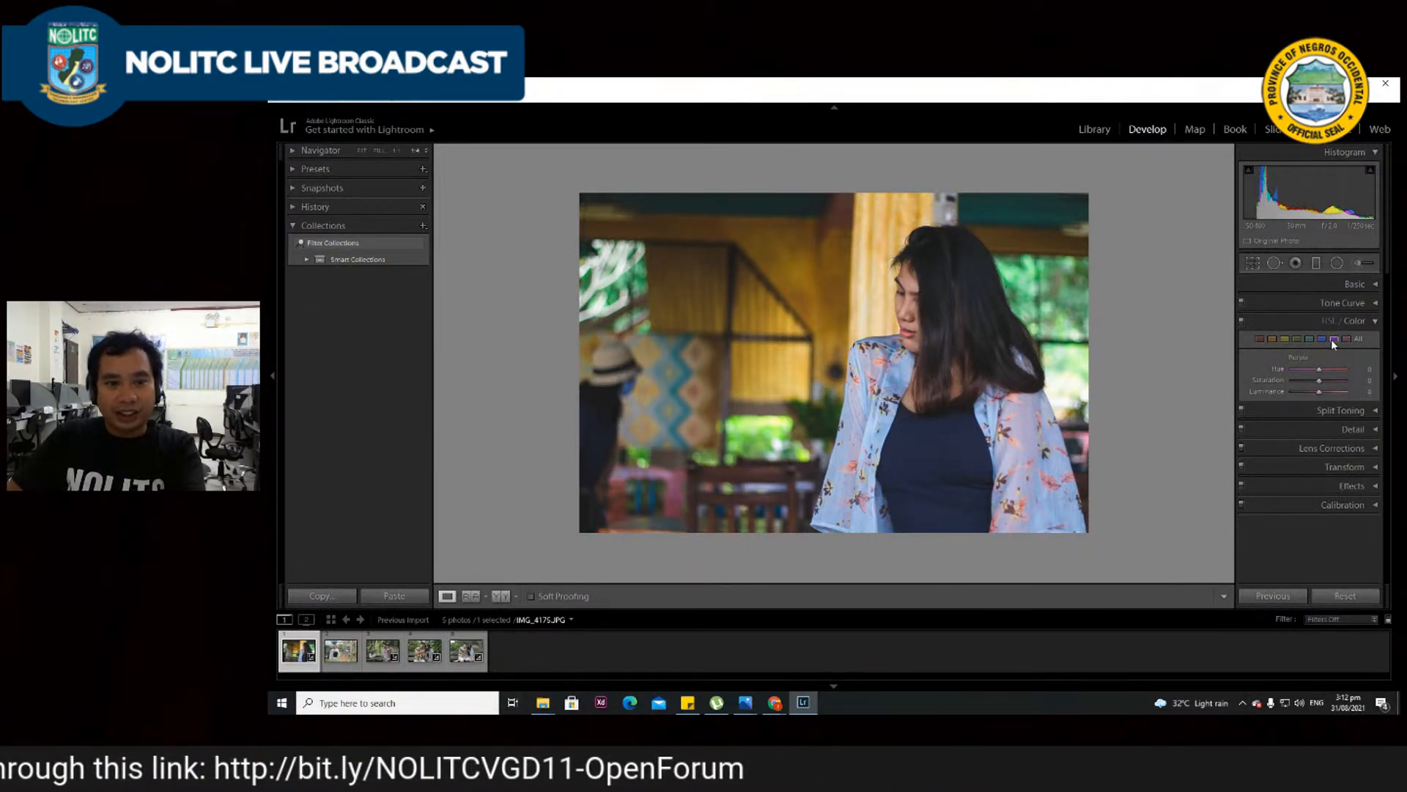
drag(1323, 381, 1318, 394)
click(1309, 339)
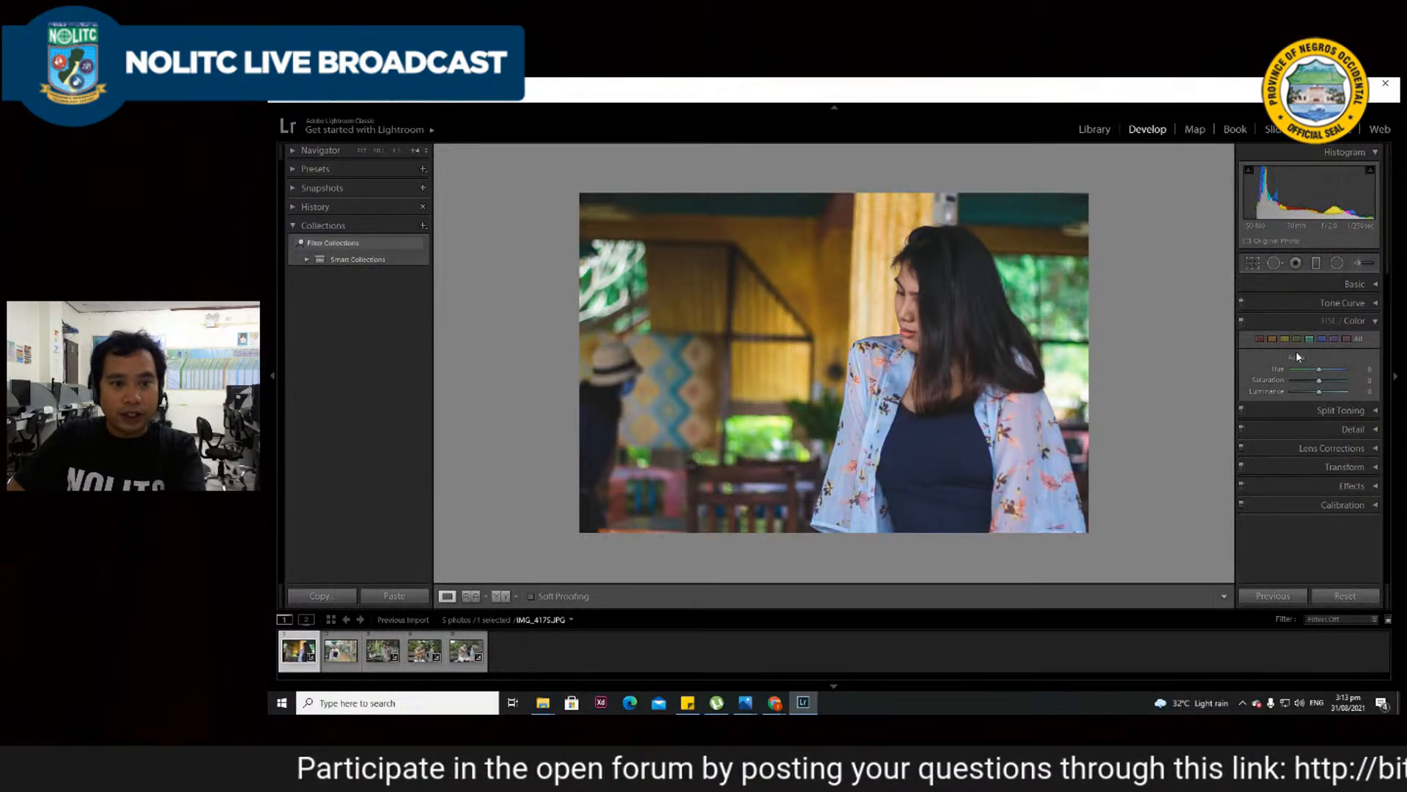
- Set the green range to hue -11 and saturation -18, lower its luminance, and set yellow saturation and luminance to +4
click(1296, 339)
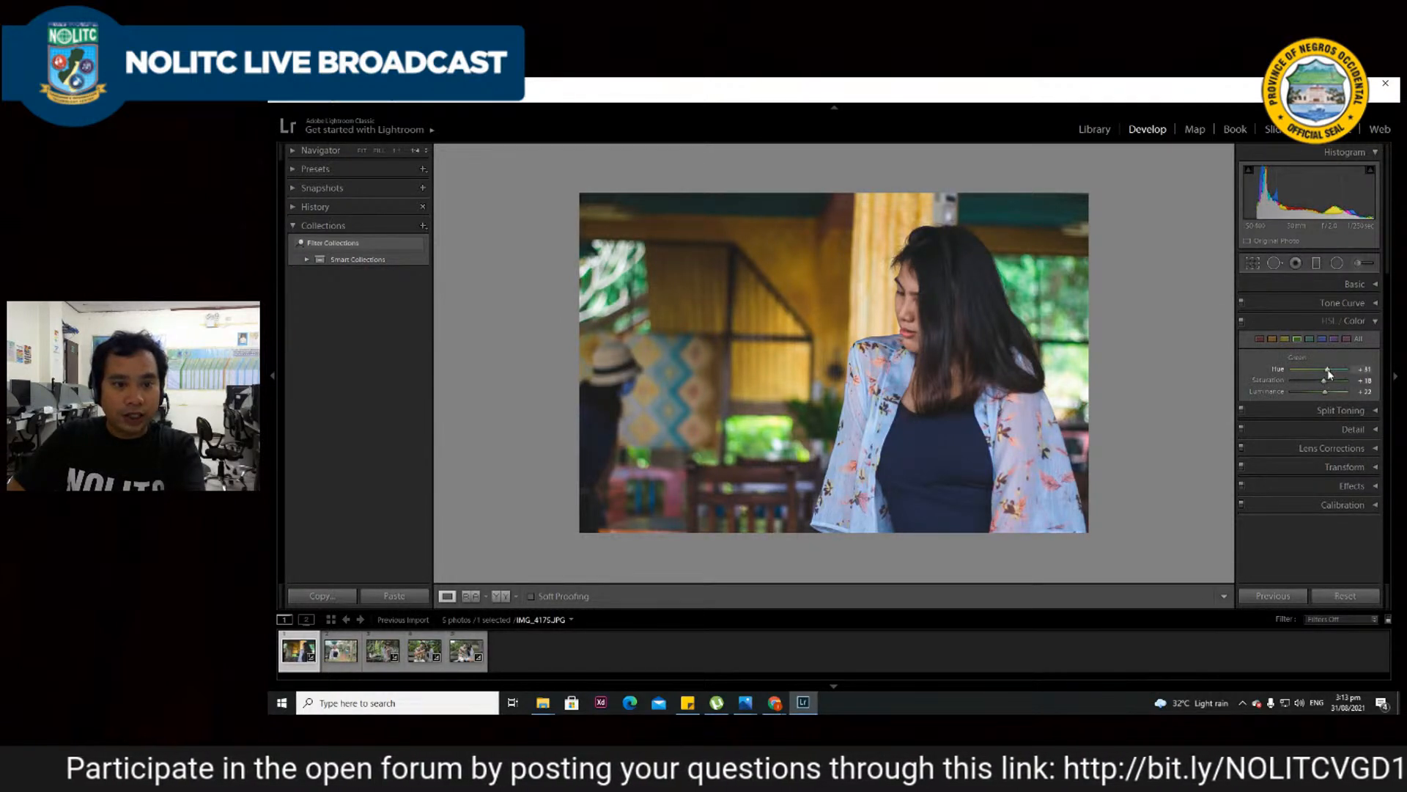
drag(1326, 369, 1316, 371)
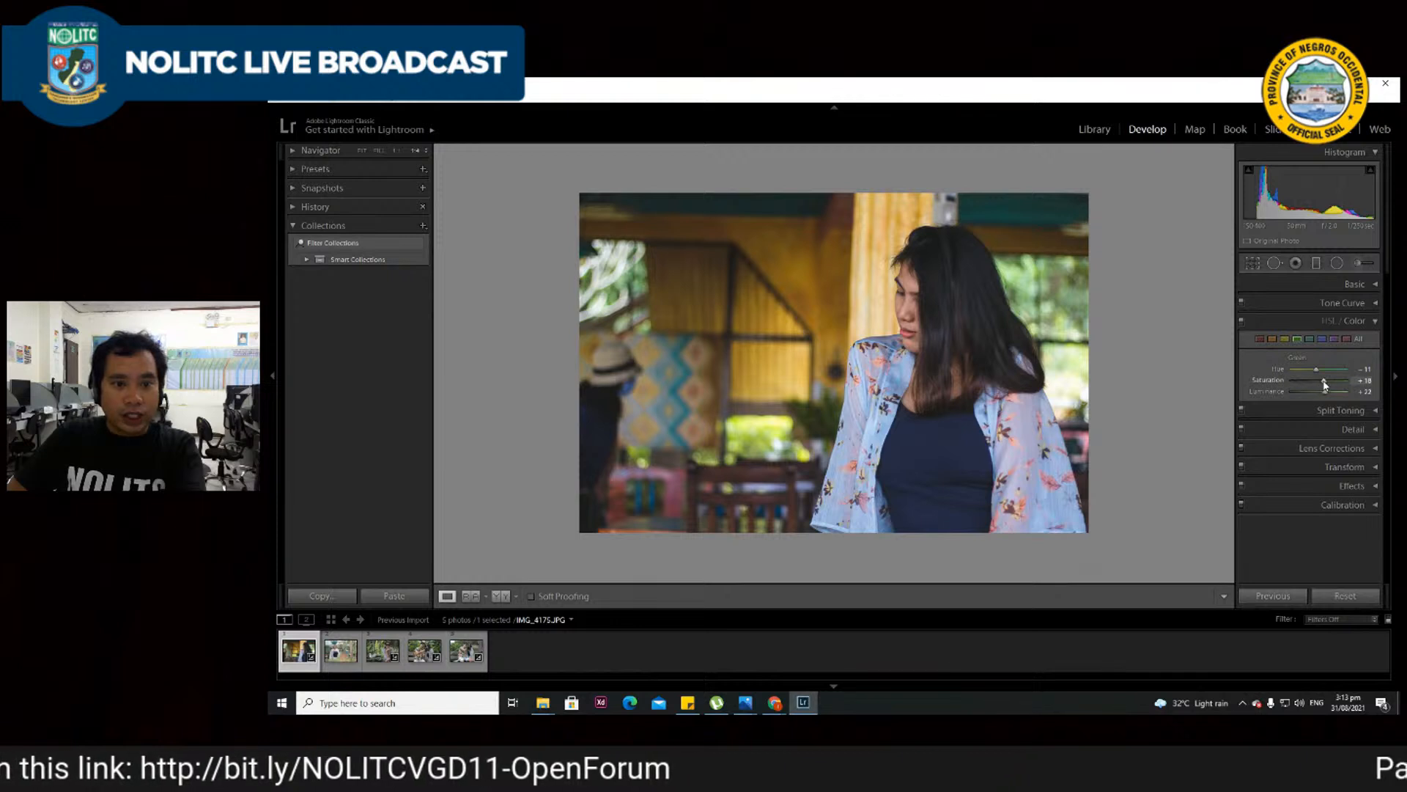
drag(1320, 382, 1314, 382)
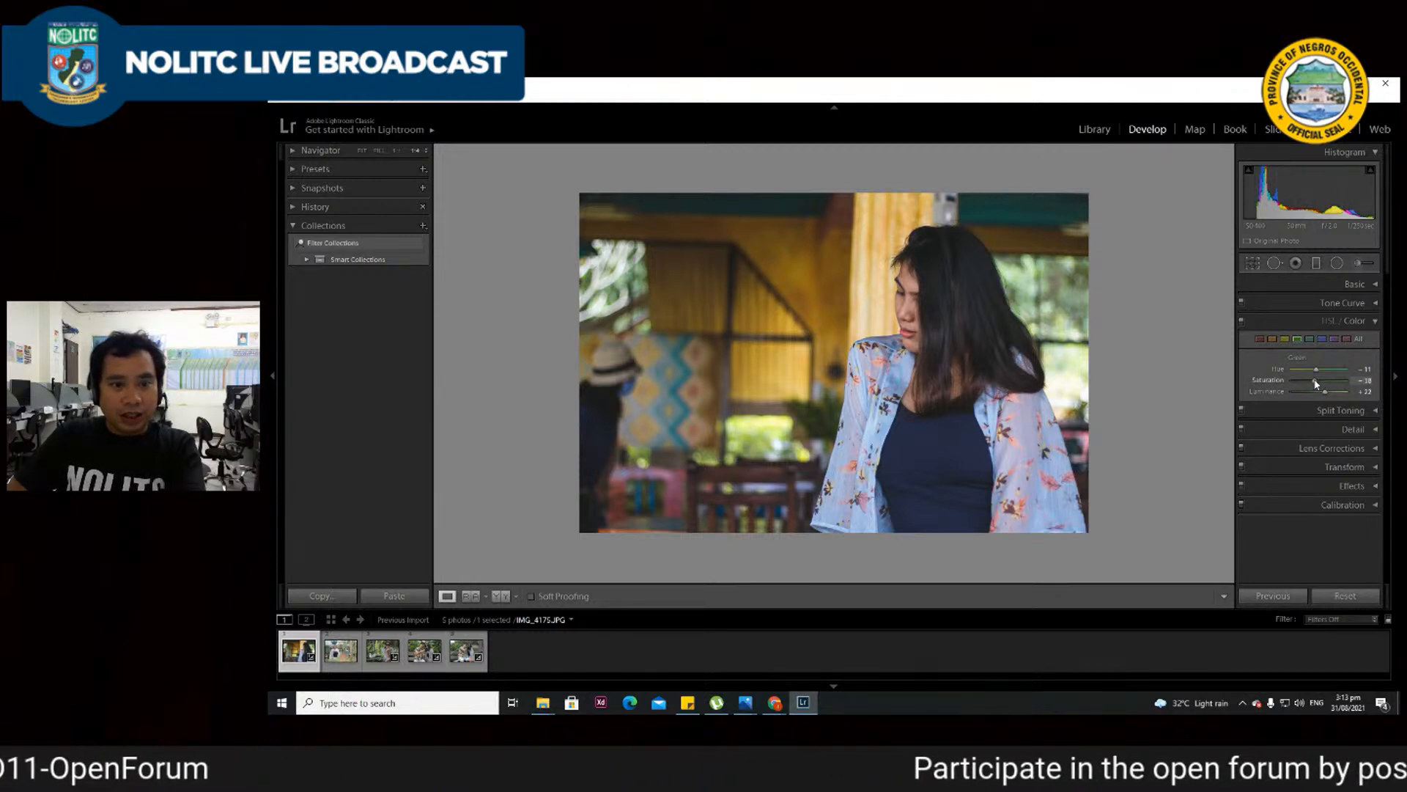
drag(1325, 396, 1322, 396)
click(1284, 339)
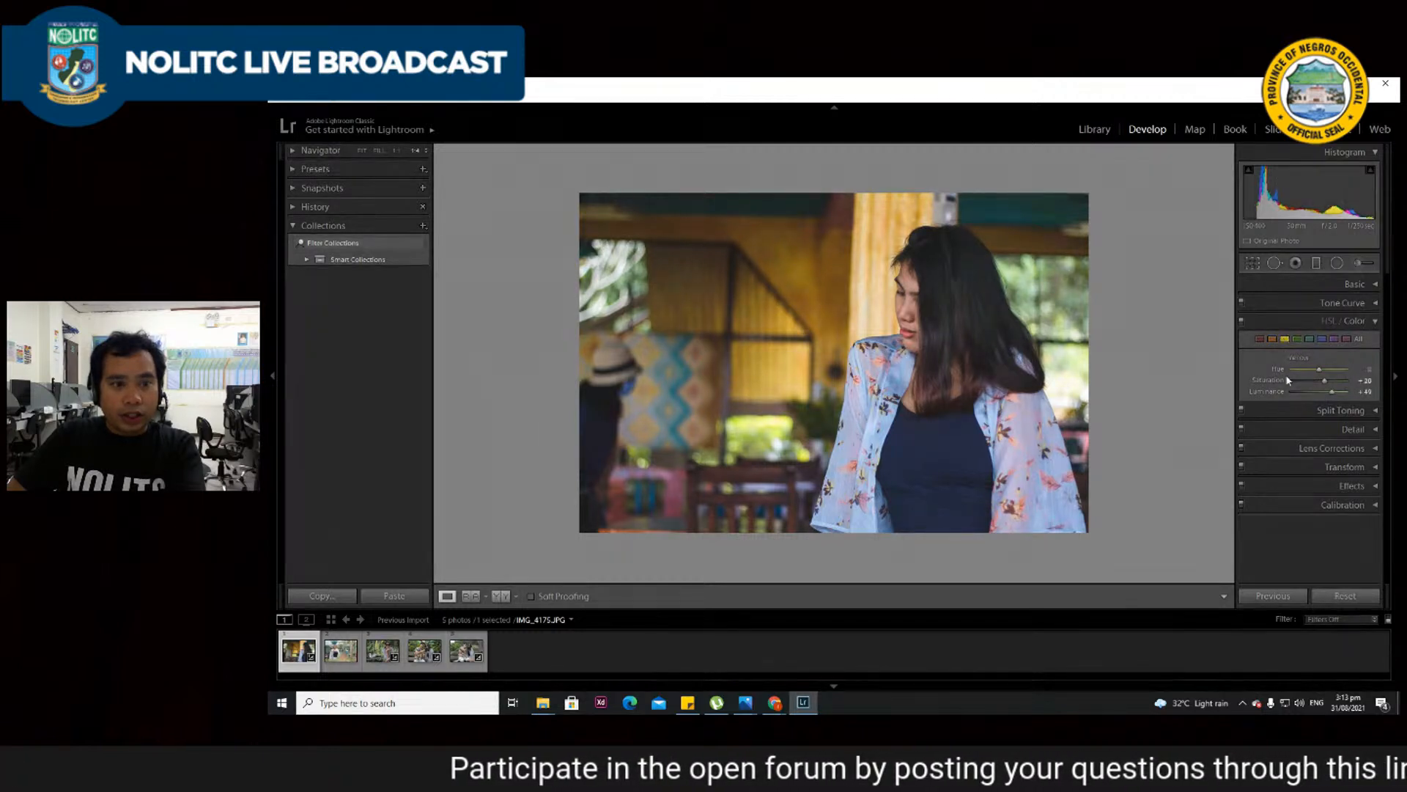
drag(1326, 380, 1323, 396)
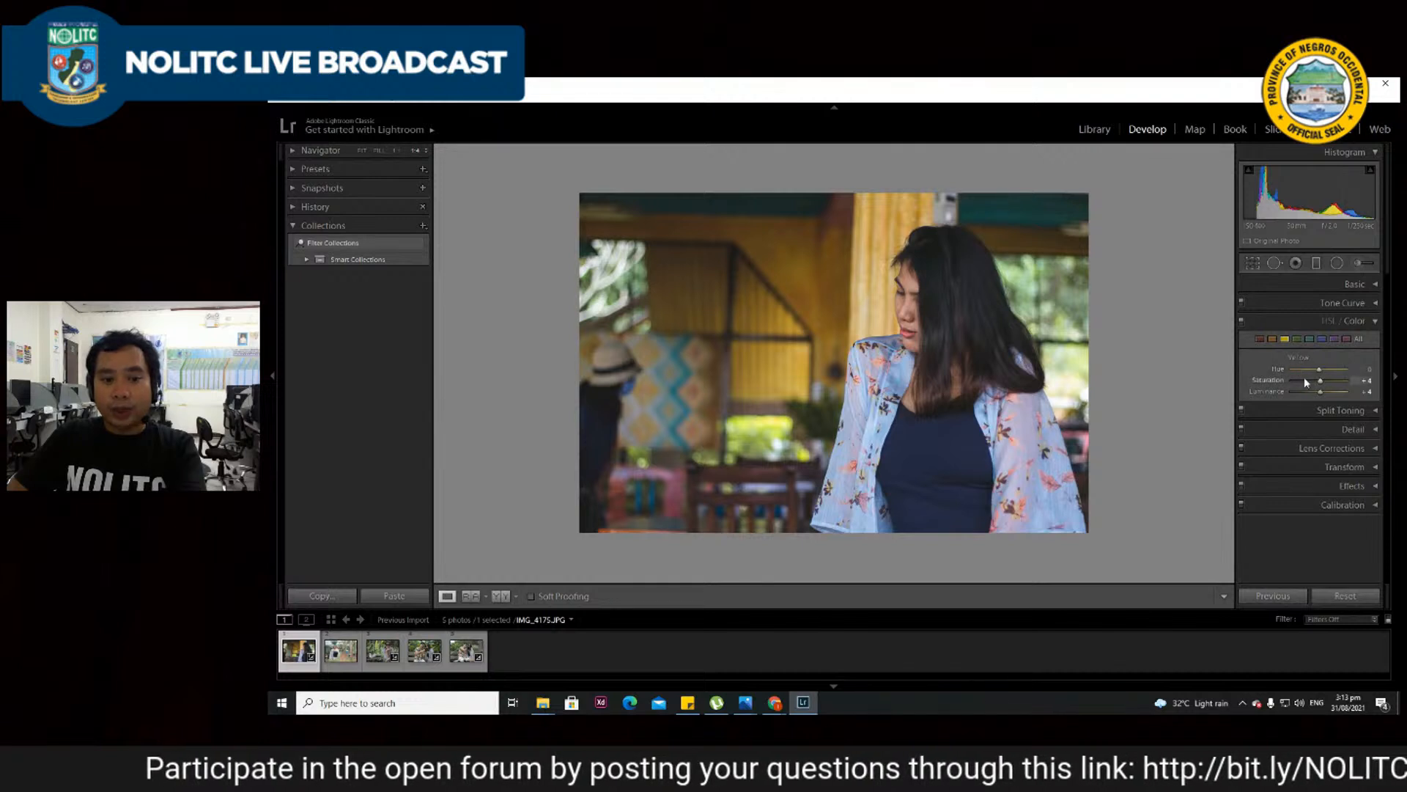
click(1375, 506)
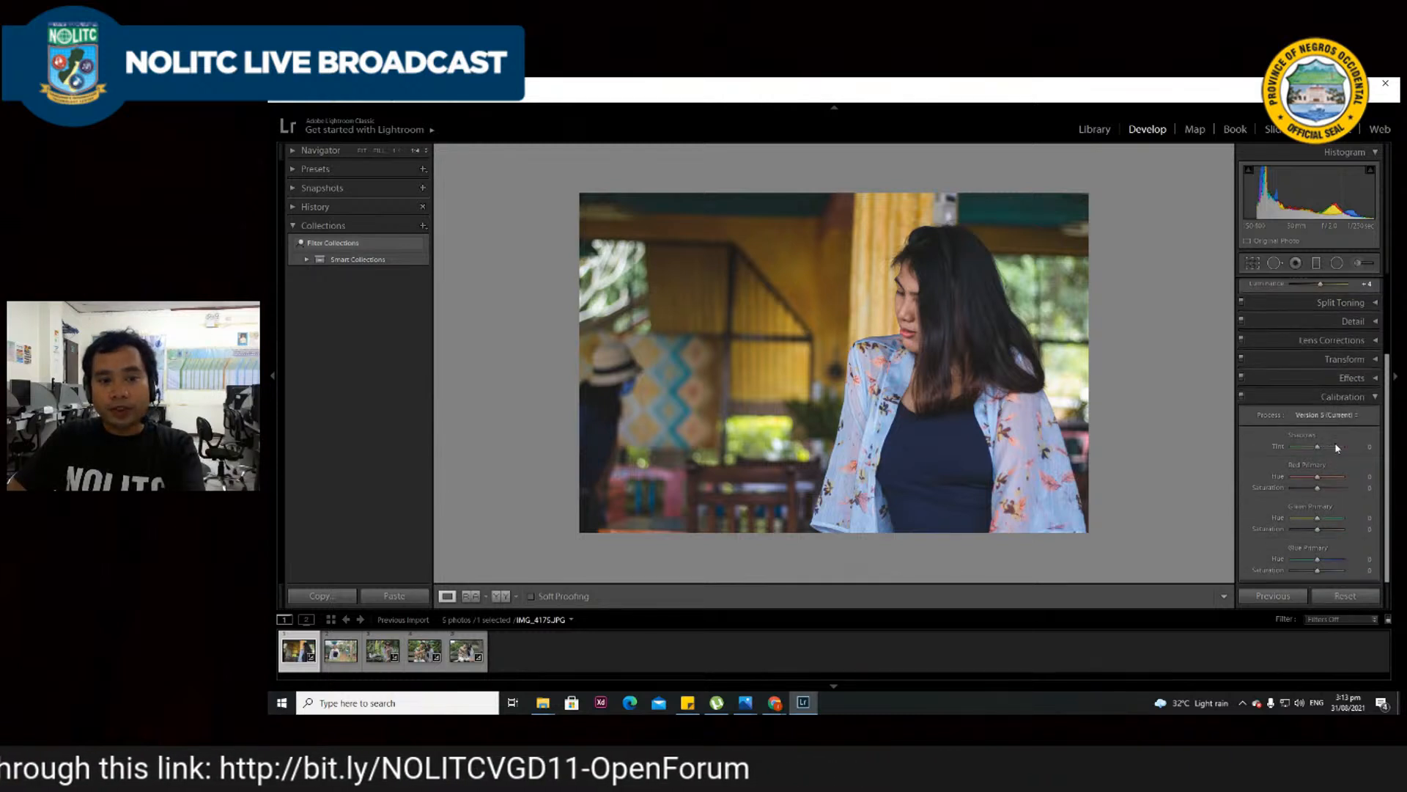
scroll(1324, 470, up, 1)
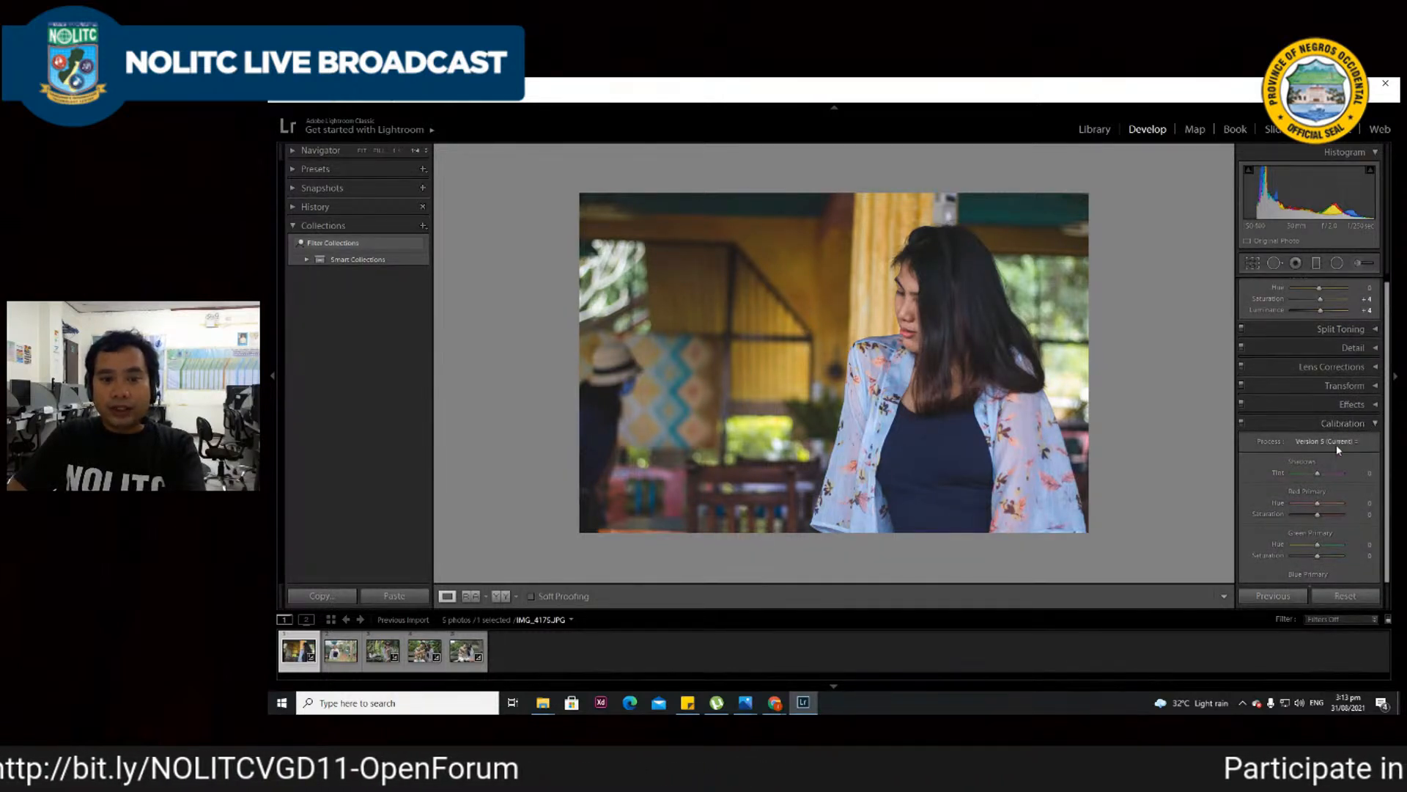
click(1352, 426)
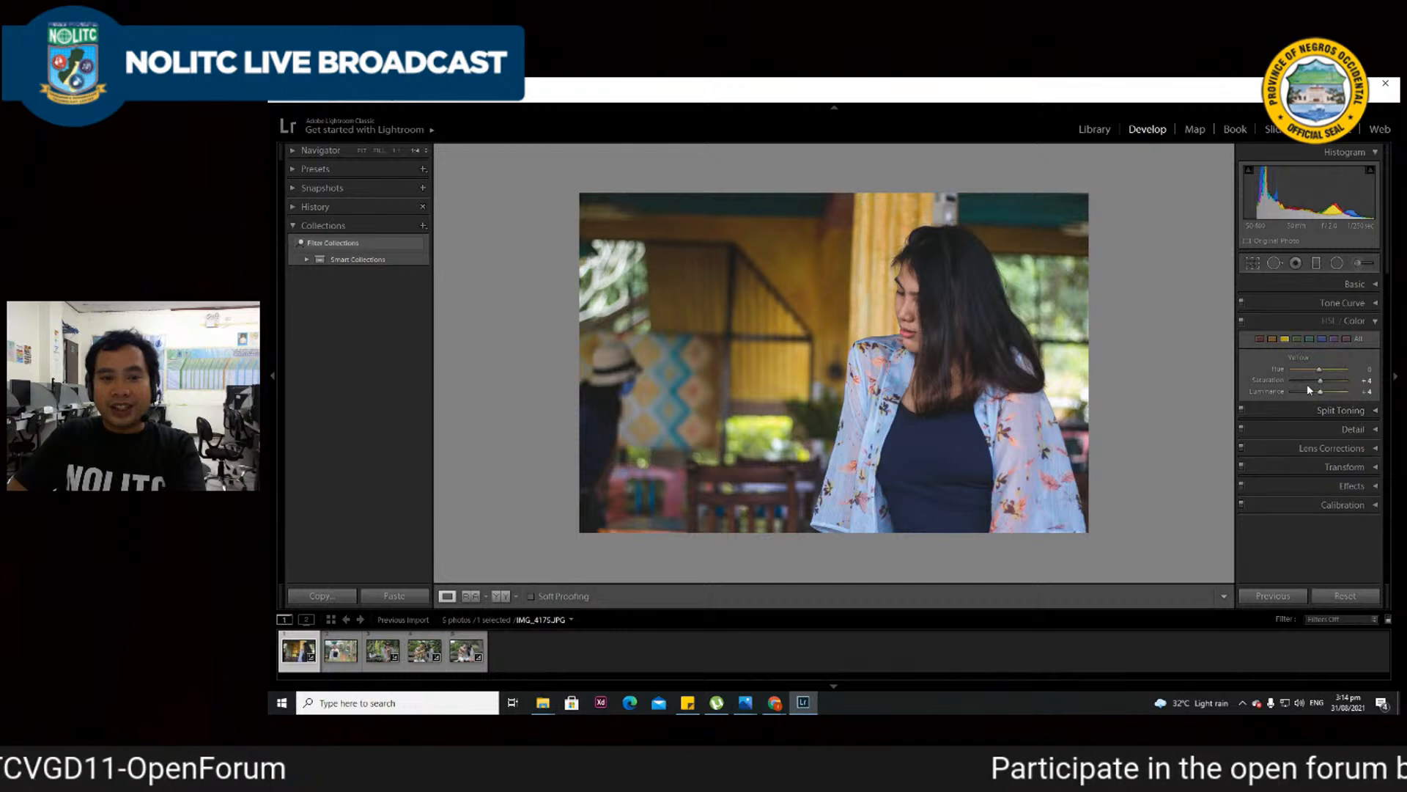
- Tint the highlights yellow with split toning, using hue 60 and saturation 31
click(1347, 412)
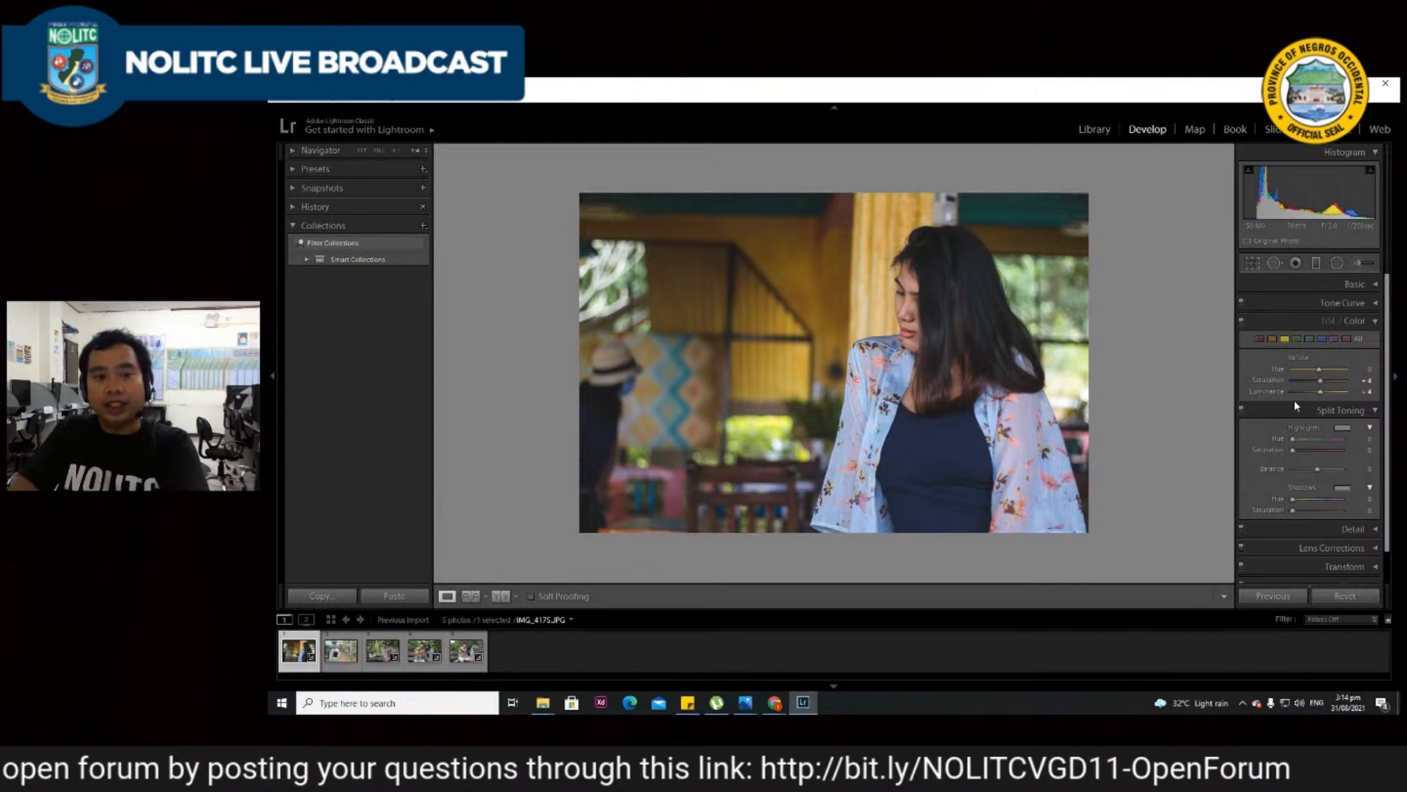
drag(1292, 450, 1344, 450)
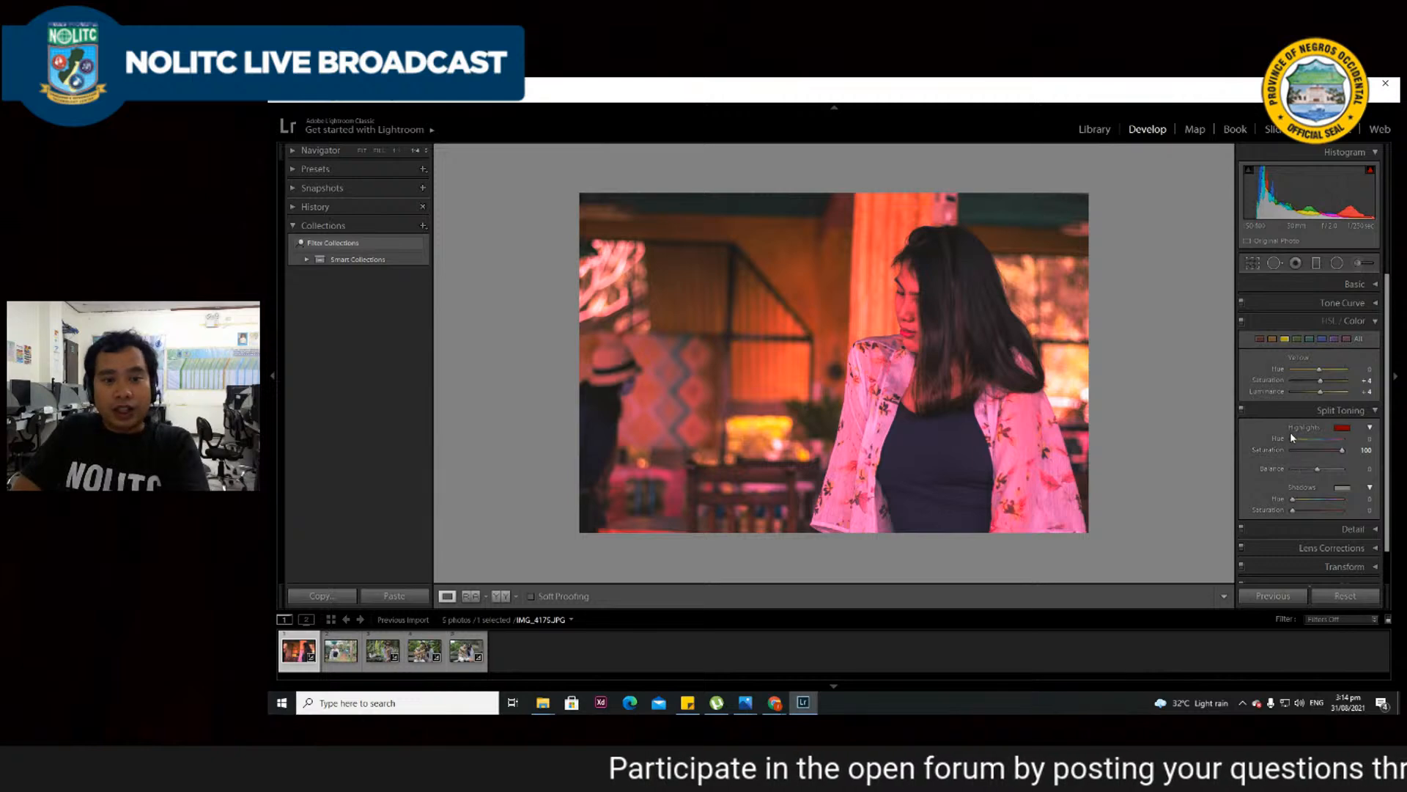
drag(1293, 442, 1298, 440)
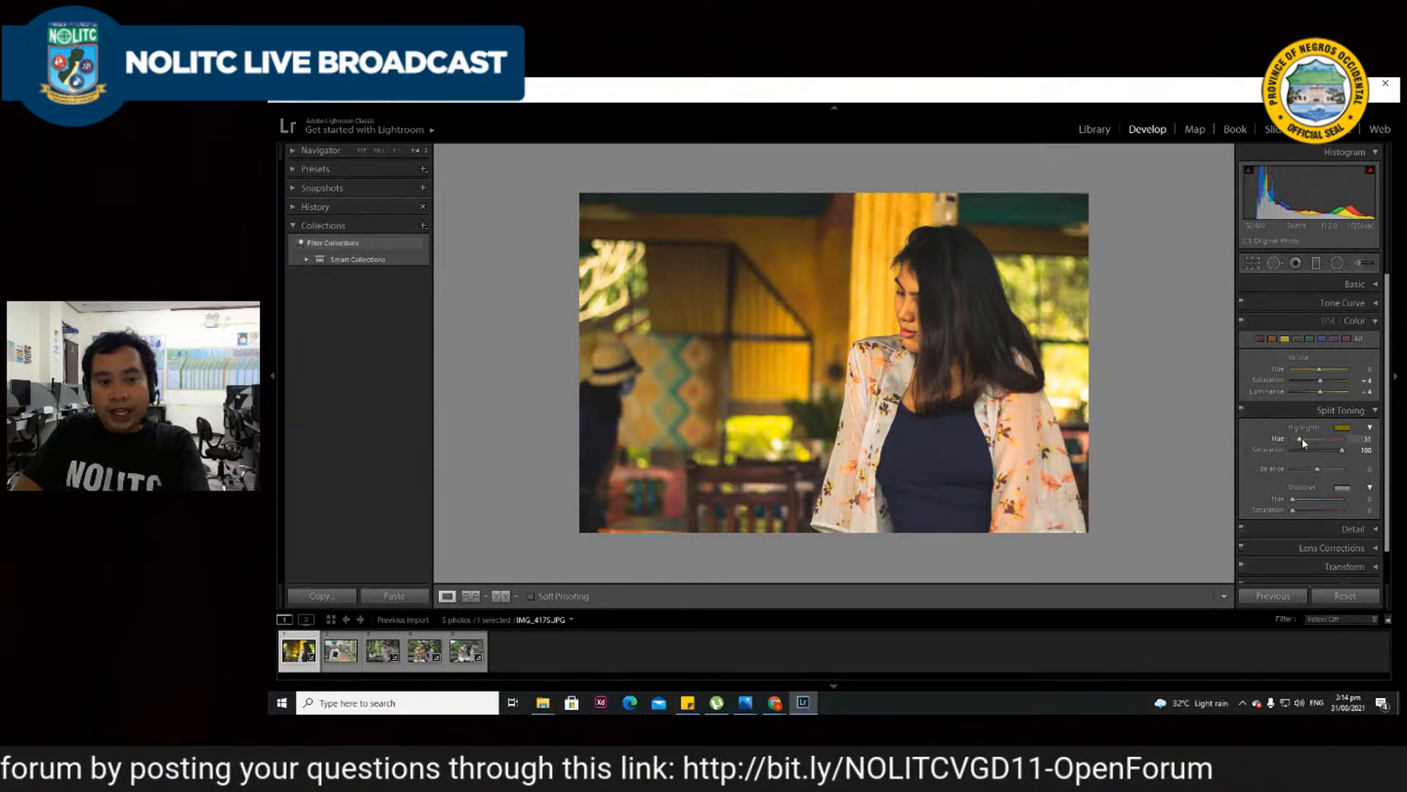
drag(1299, 440, 1299, 440)
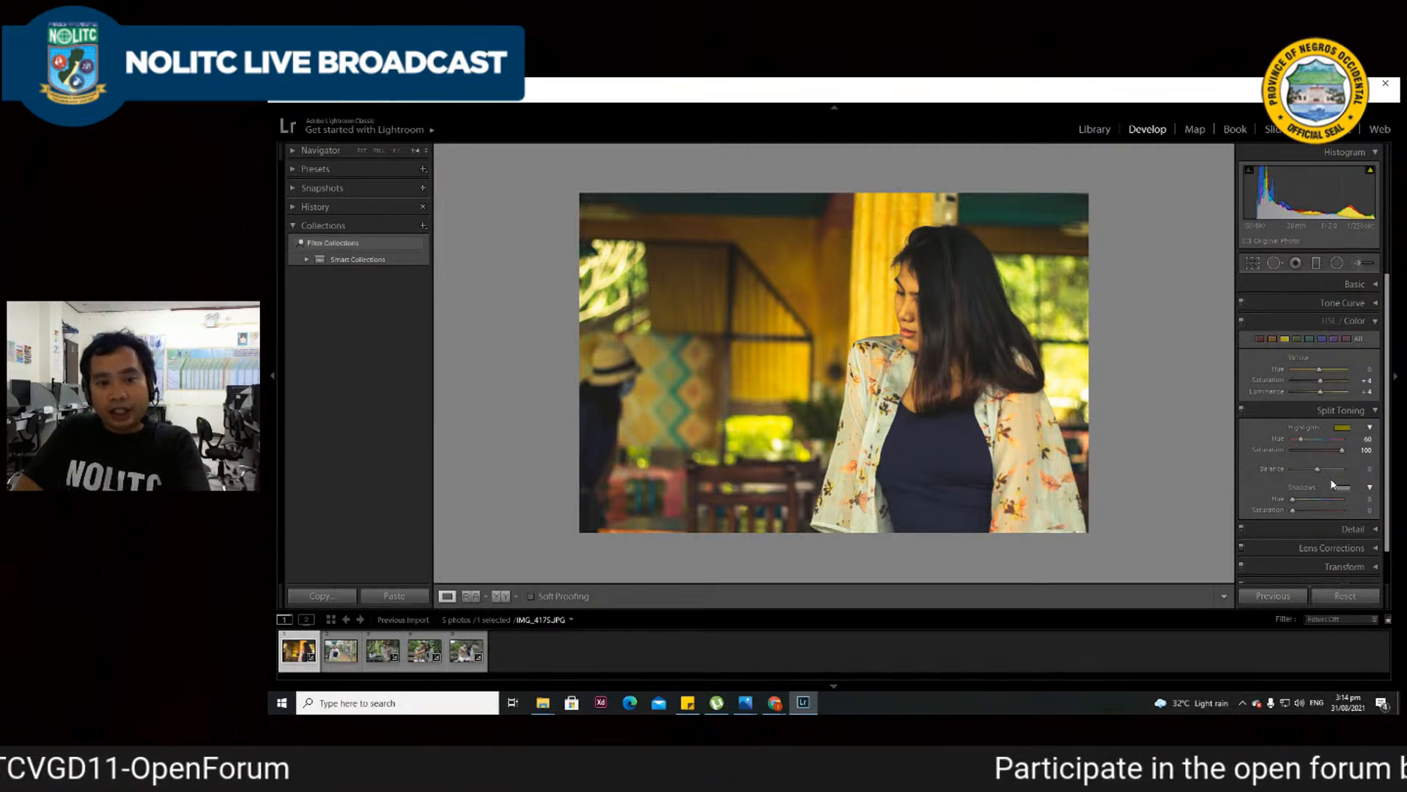
drag(1339, 448, 1308, 452)
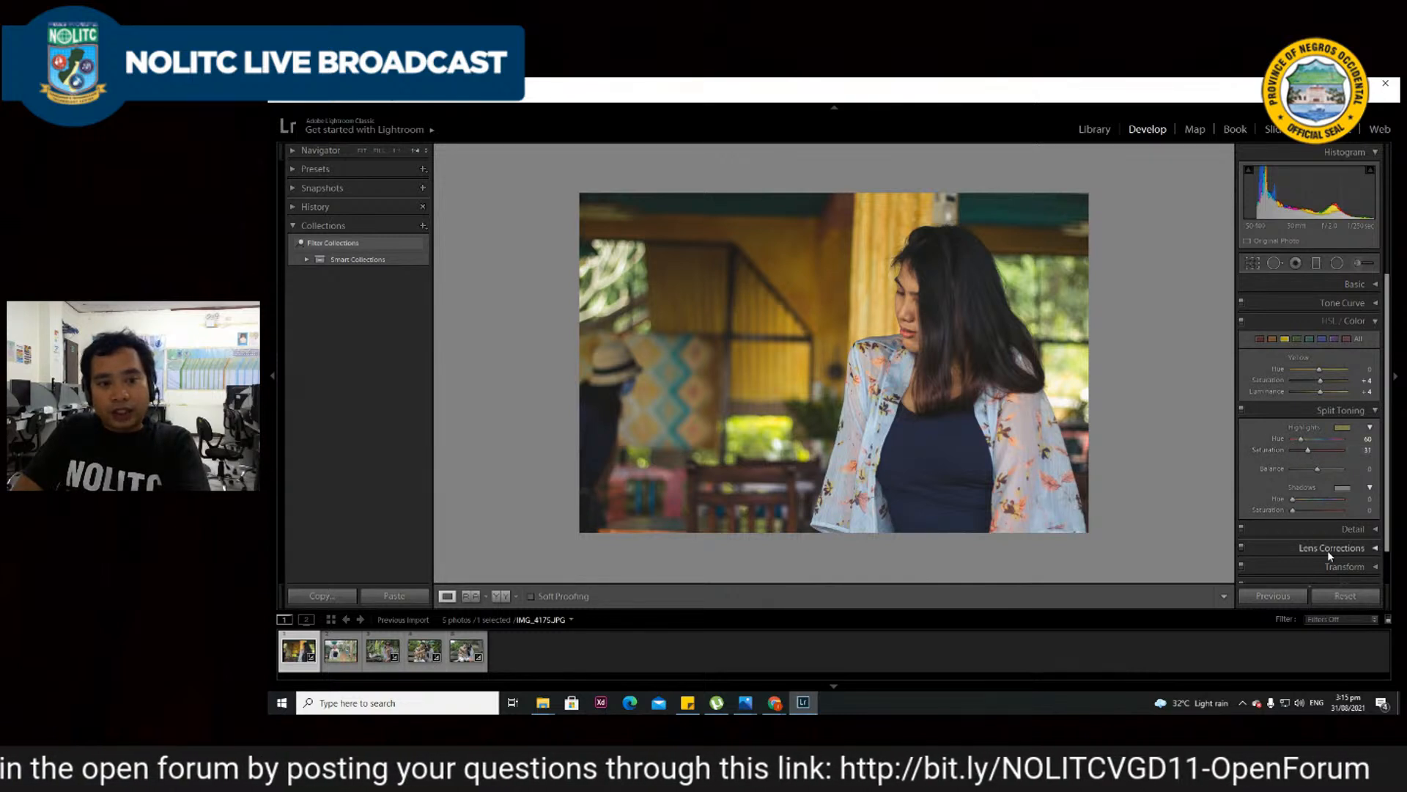
- Tint the shadows blue with split toning, using hue 219 and saturation 64
scroll(1288, 504, down, 1)
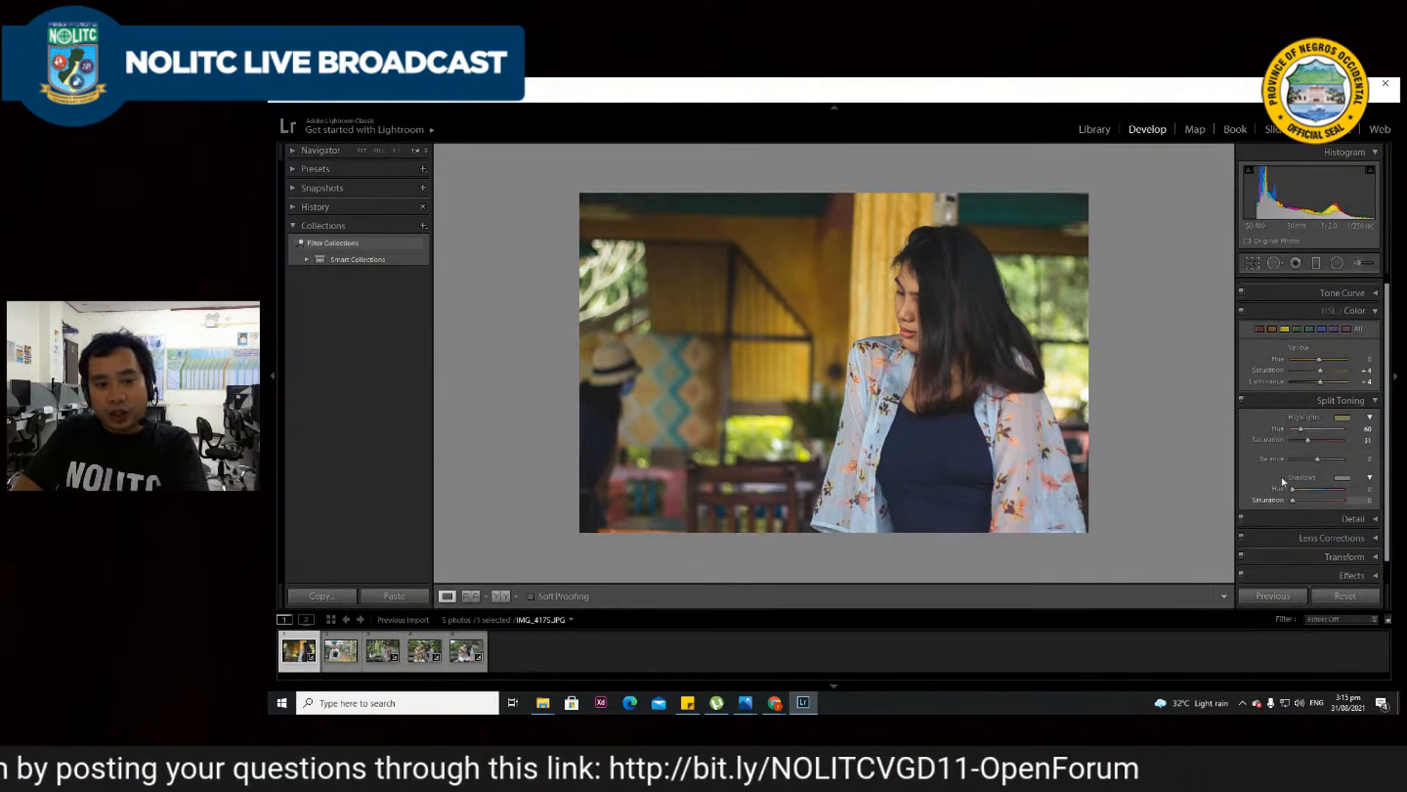
drag(1292, 500, 1362, 502)
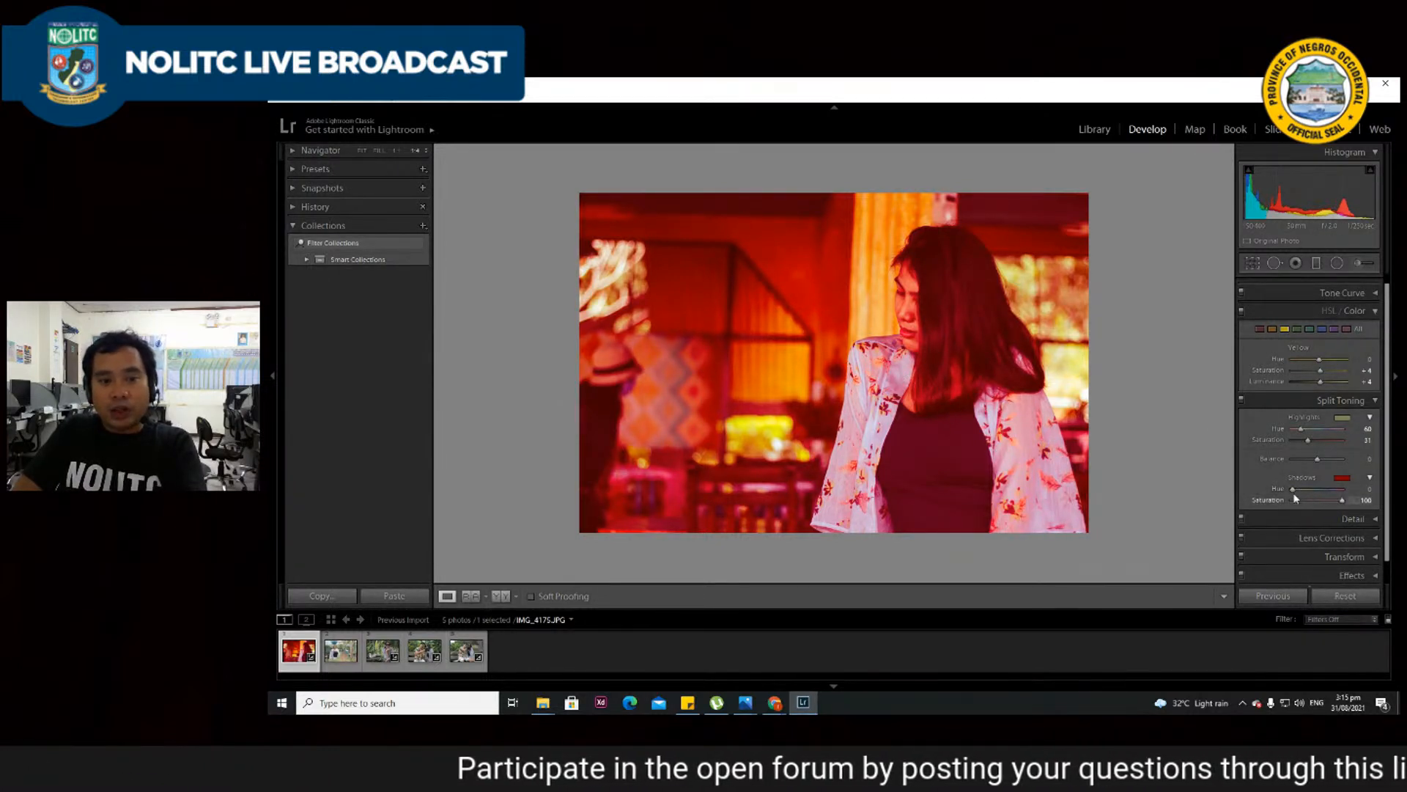
drag(1292, 489, 1324, 491)
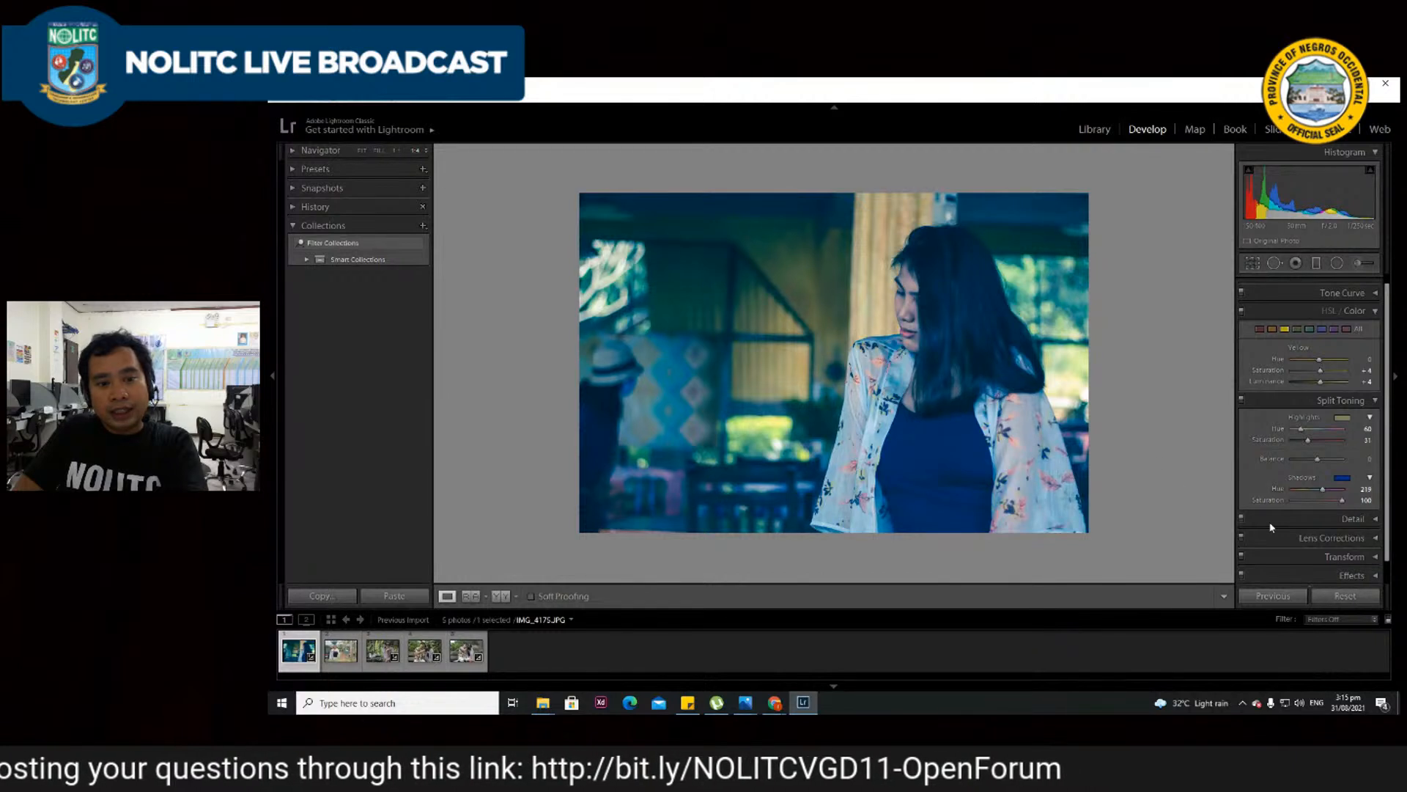
drag(1342, 500, 1326, 502)
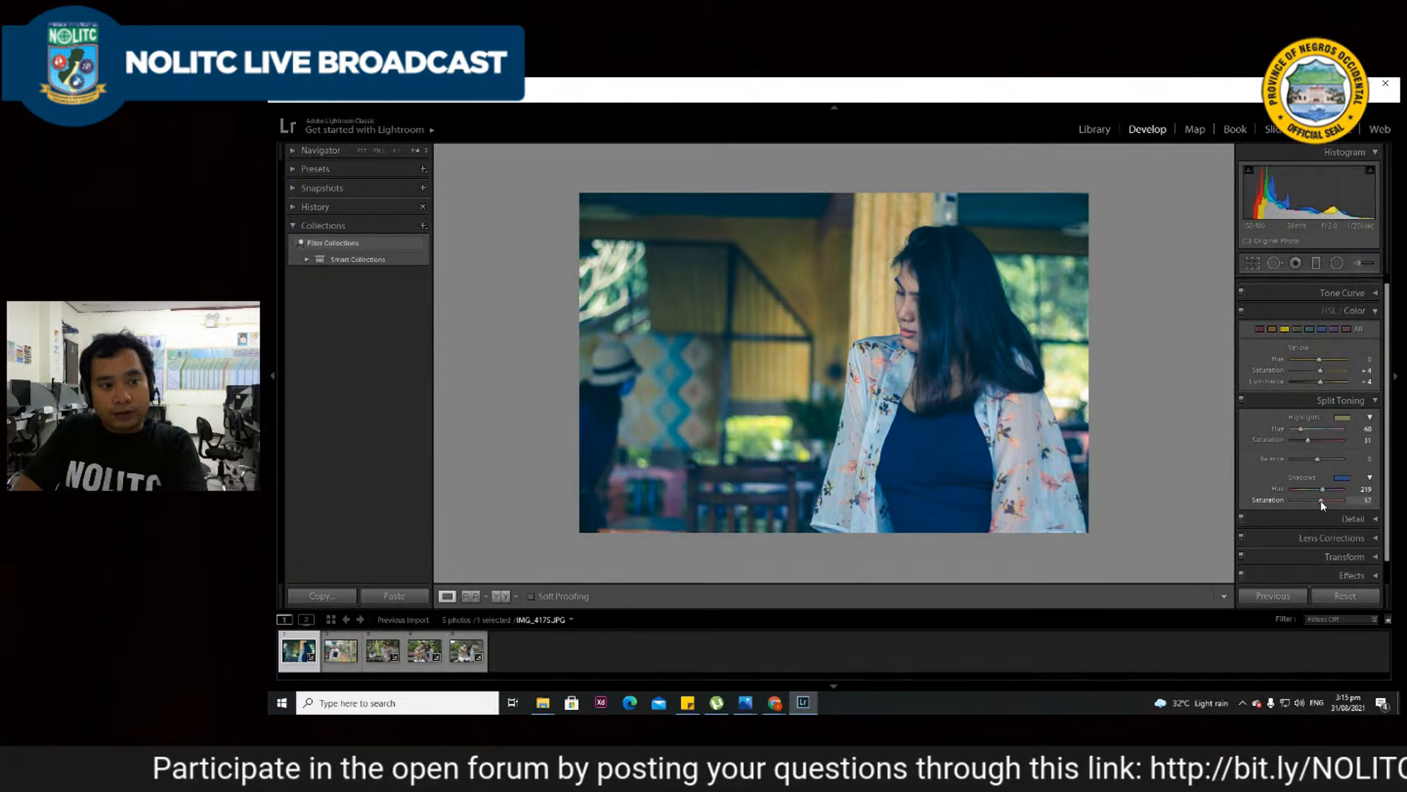
drag(1324, 503, 1324, 502)
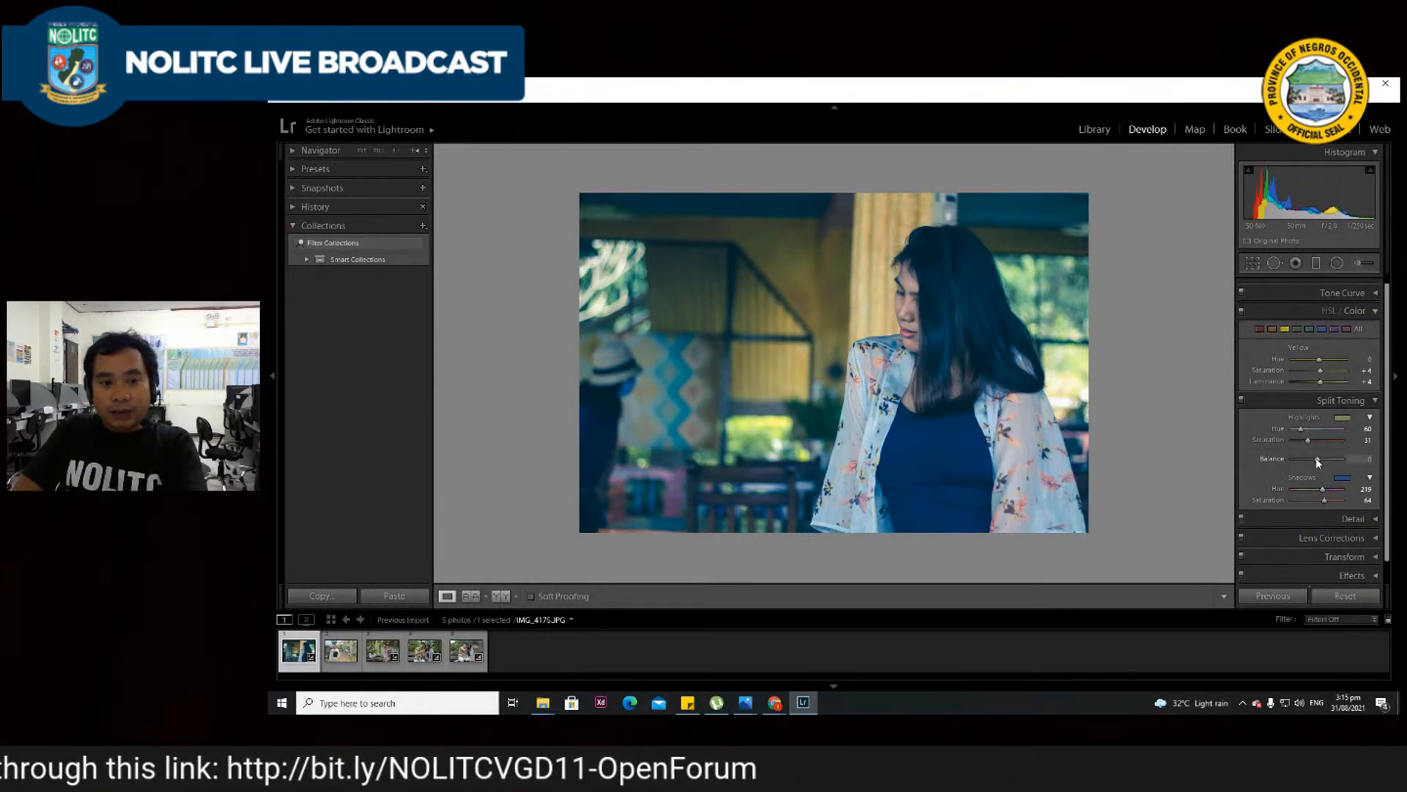
- Try the split toning balance toward the shadows and the highlights, settling on +57
drag(1317, 457, 1305, 460)
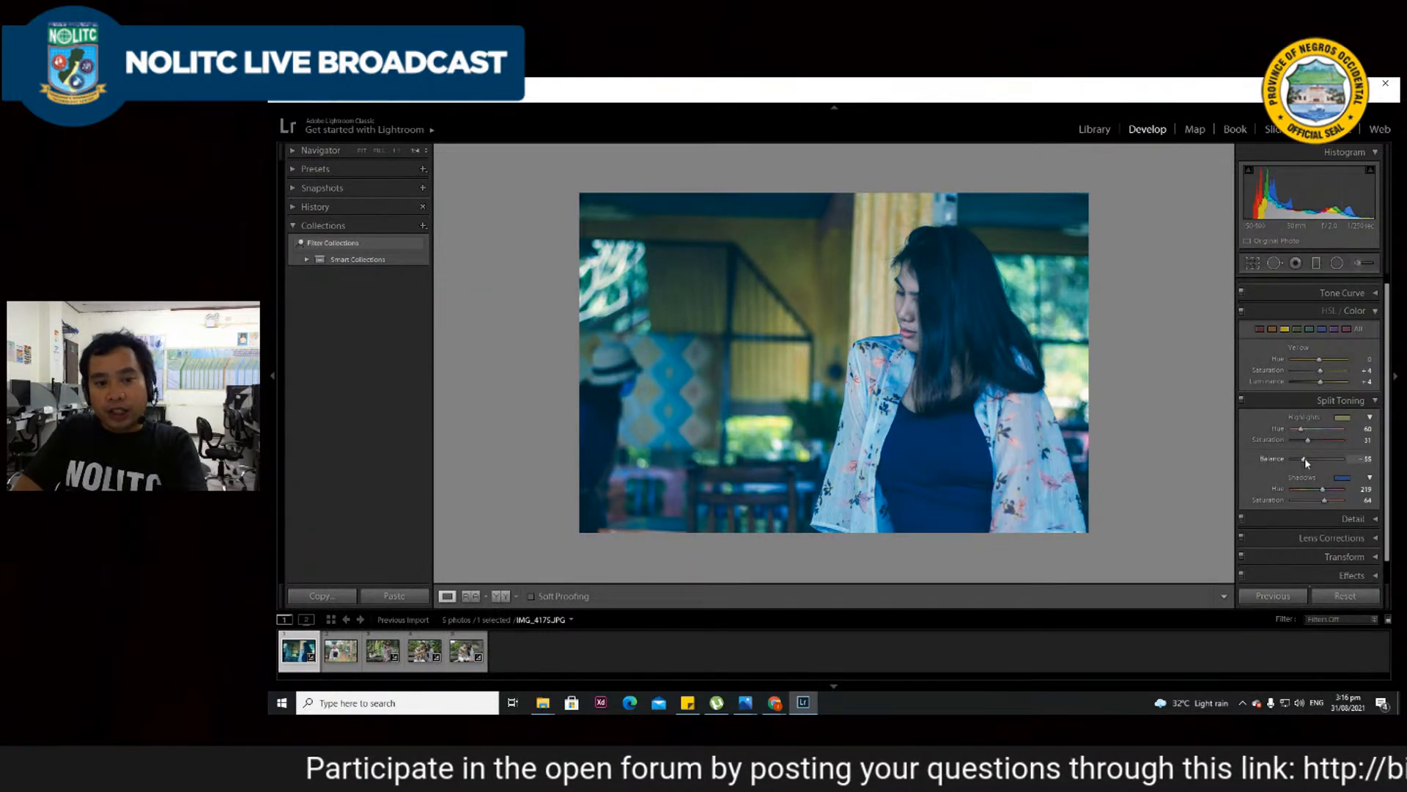
drag(1305, 460, 1333, 470)
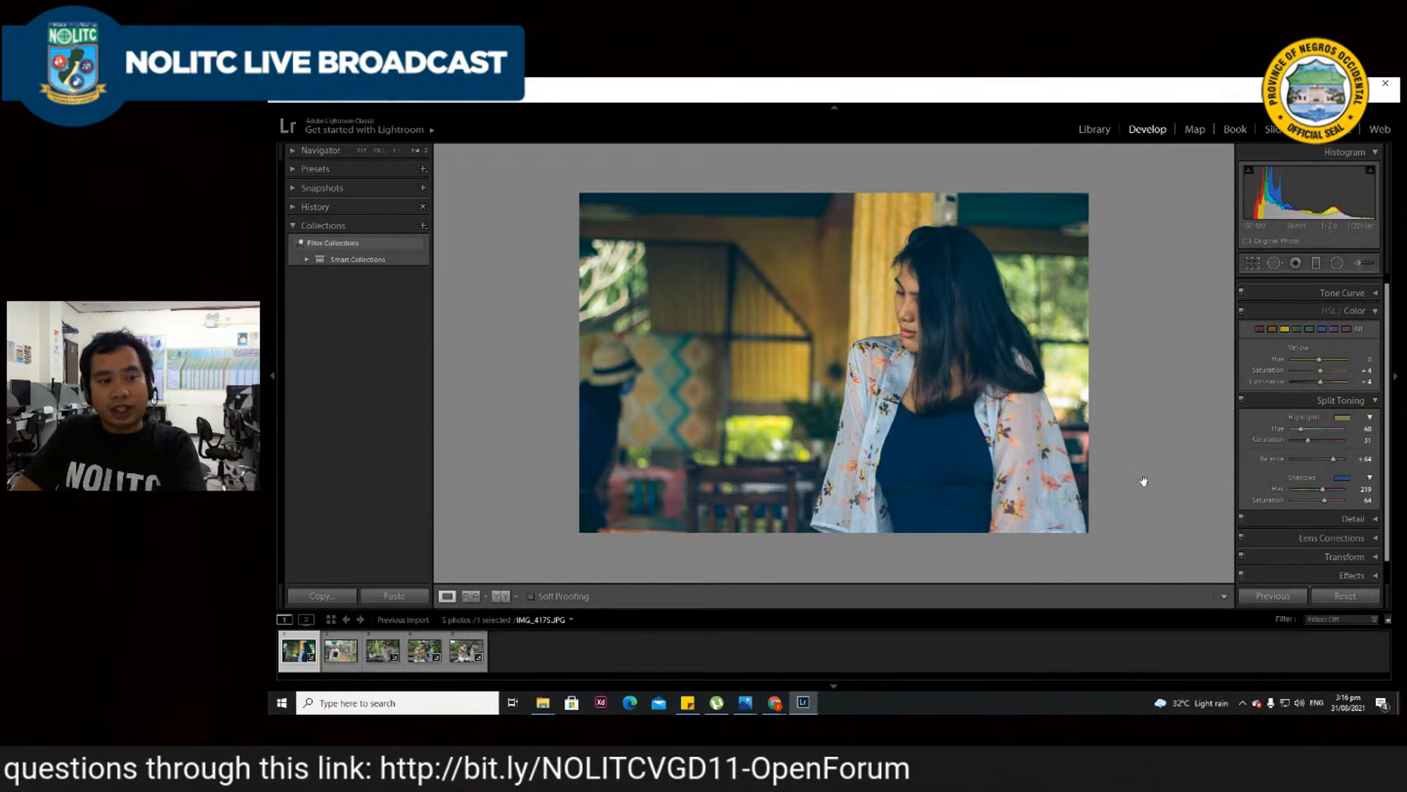
drag(1333, 459, 1331, 457)
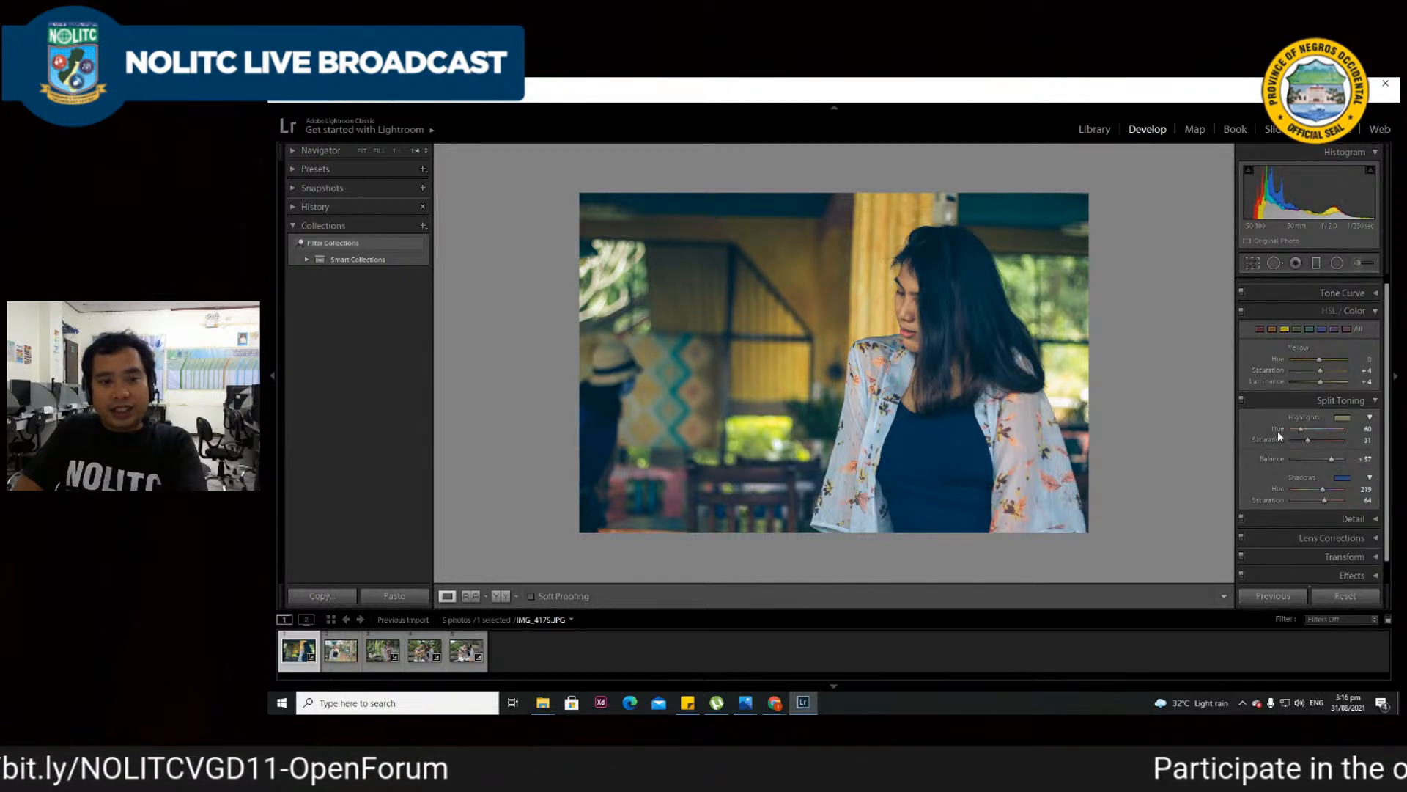
- Calibrate the red primary to hue +36 and saturation -43, and shift the blue primary hue to -33
scroll(1290, 407, down, 1)
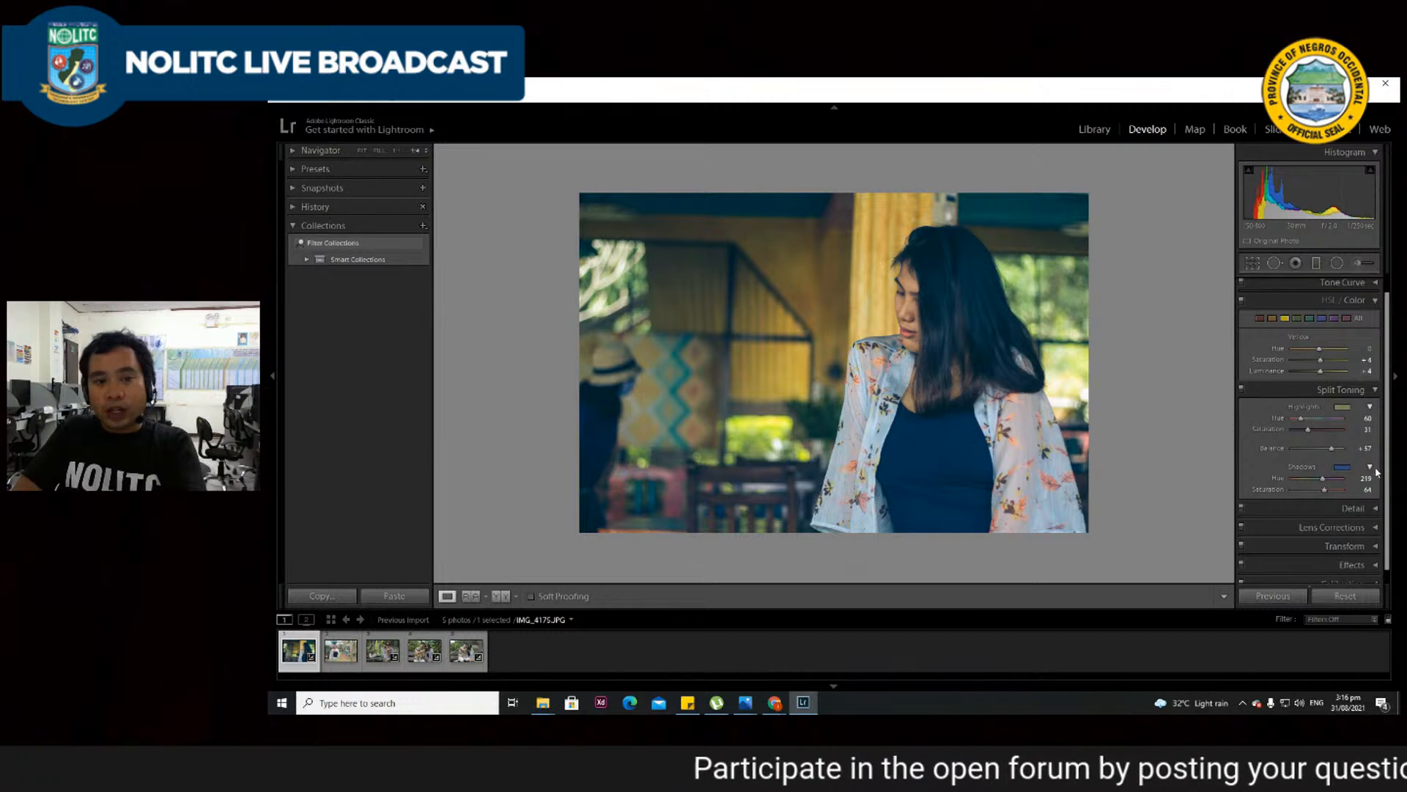
scroll(1269, 451, down, 1)
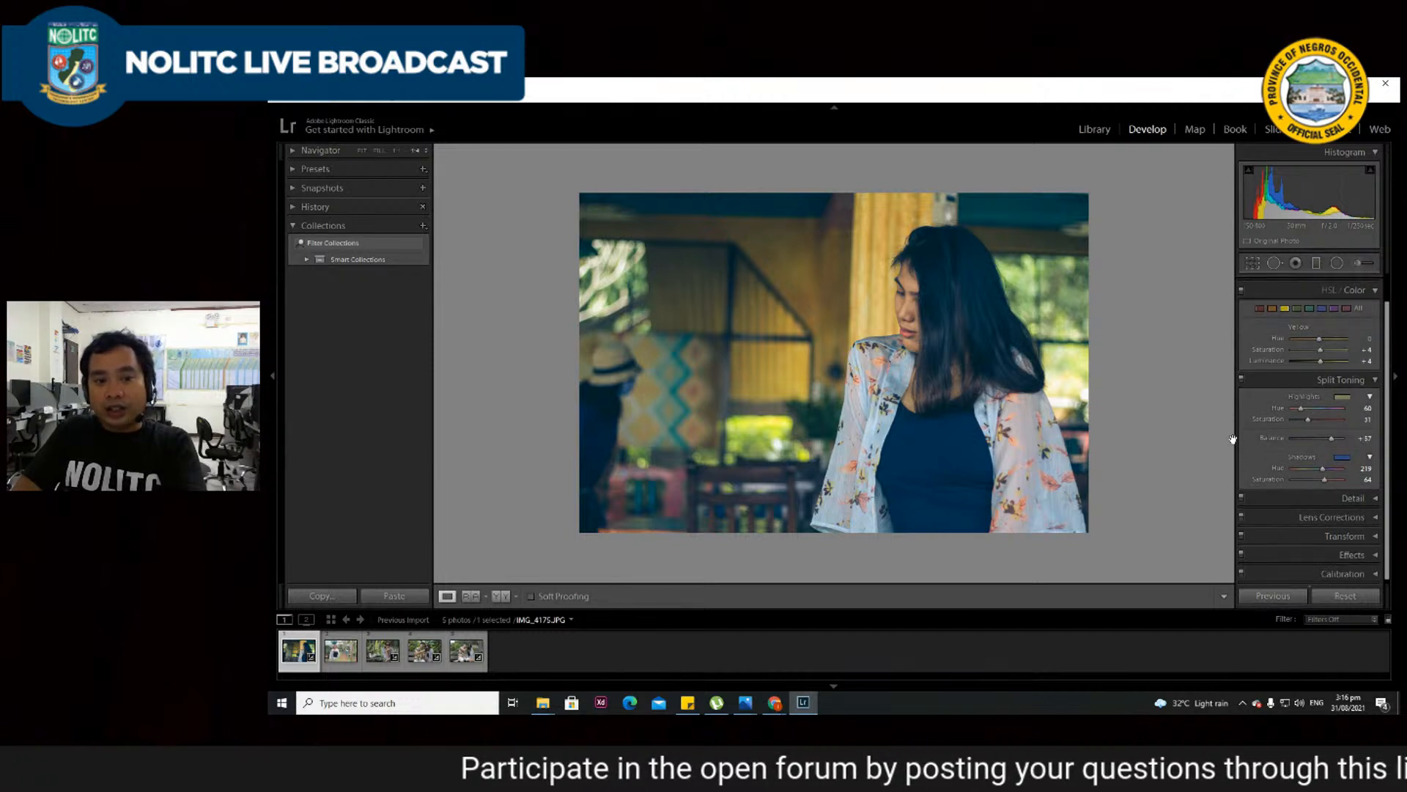
scroll(1314, 387, down, 1)
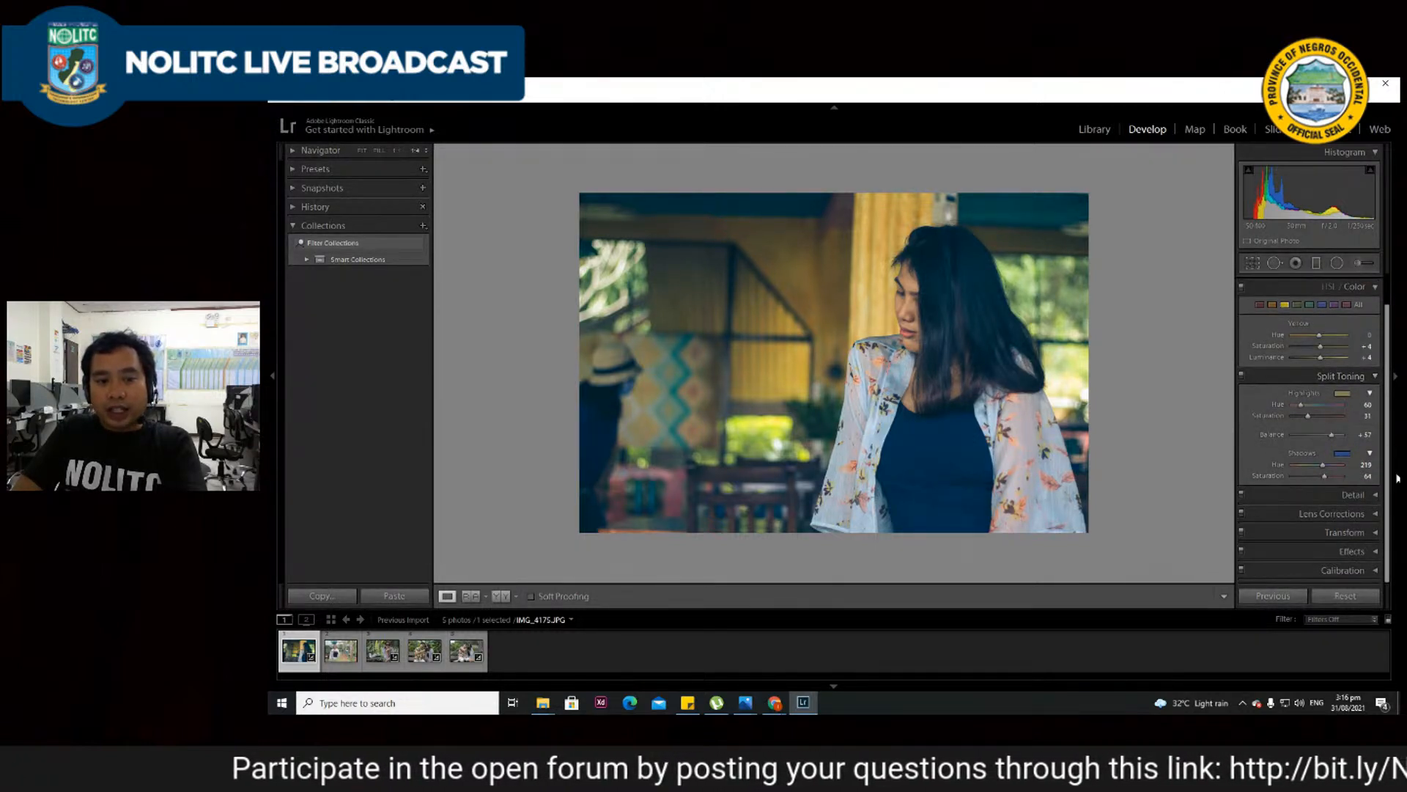
click(1356, 573)
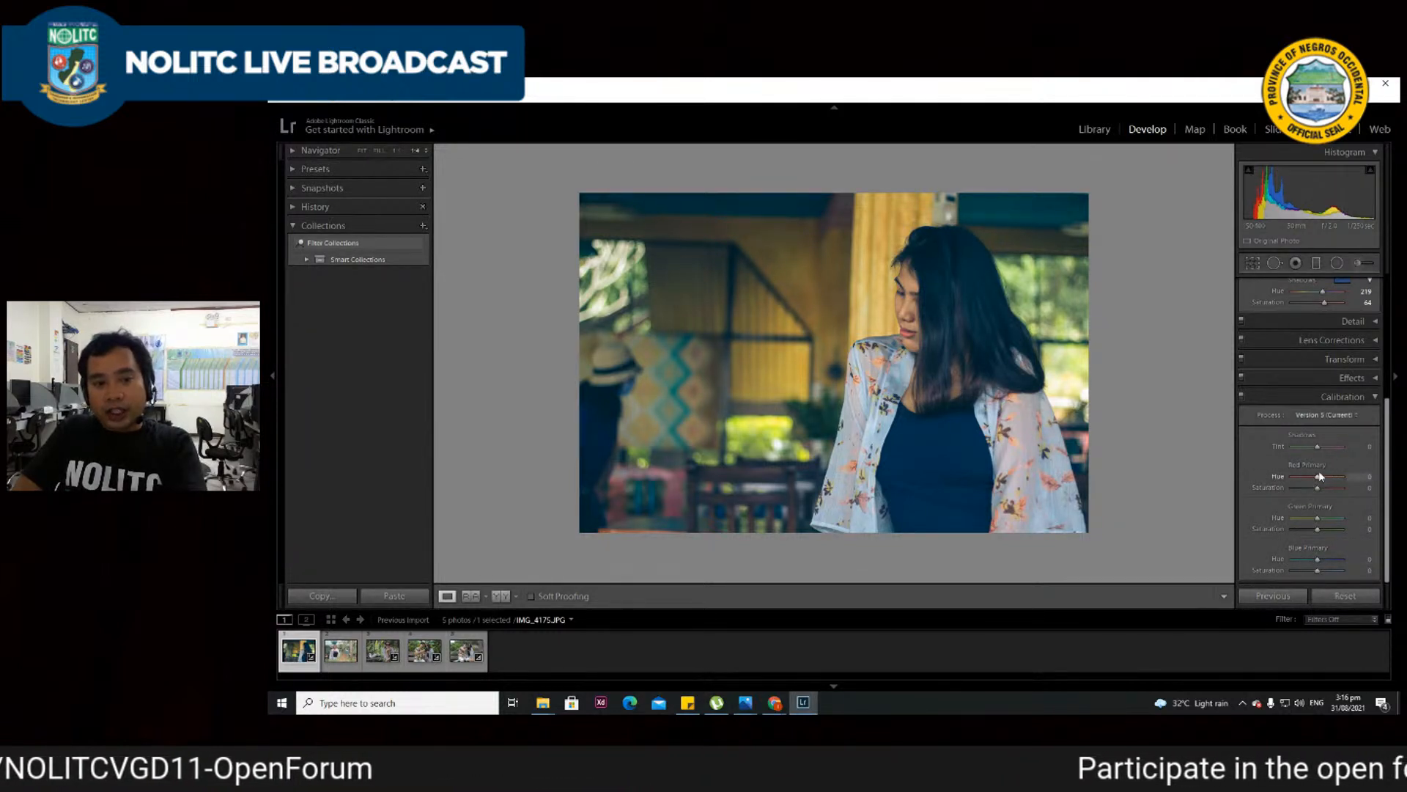
drag(1319, 476, 1328, 478)
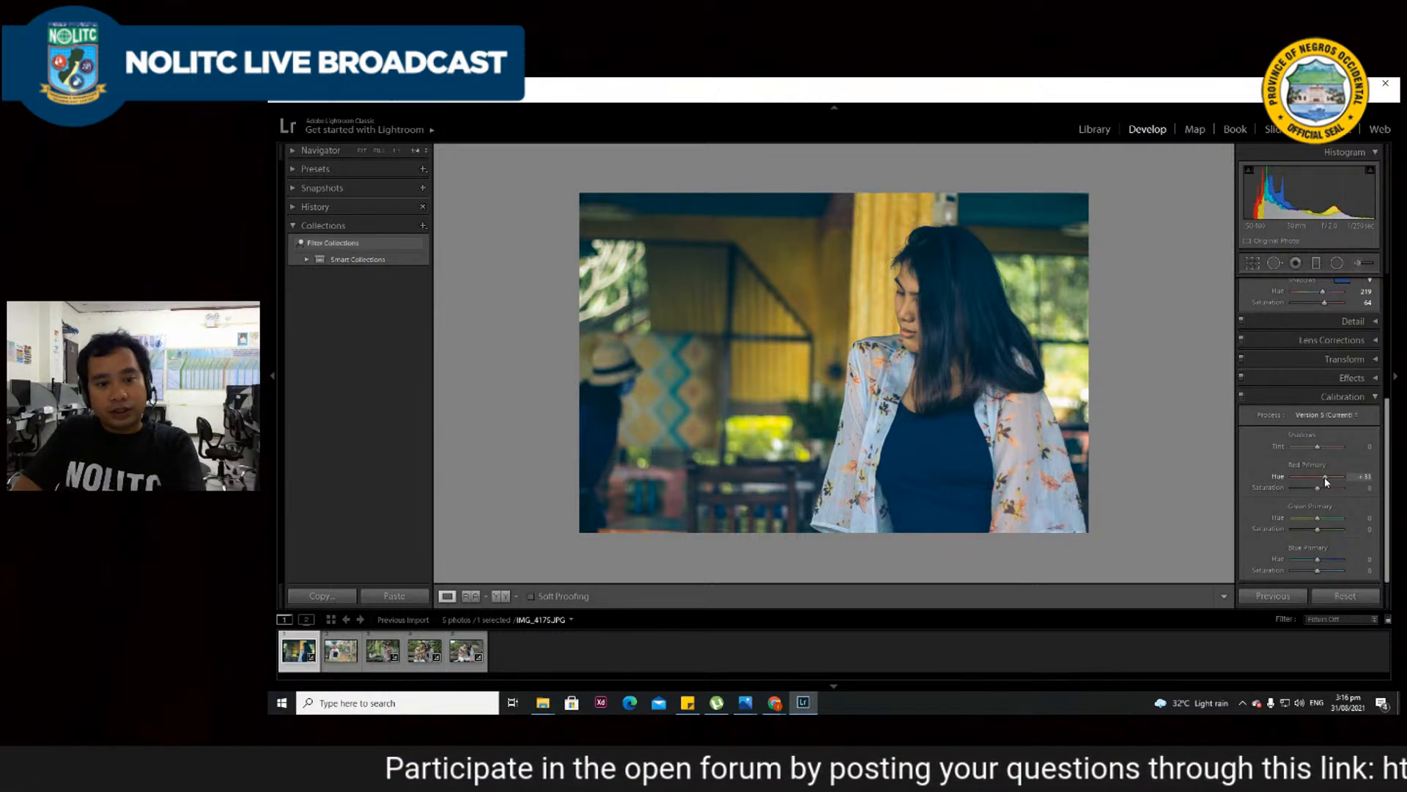
drag(1325, 477, 1324, 478)
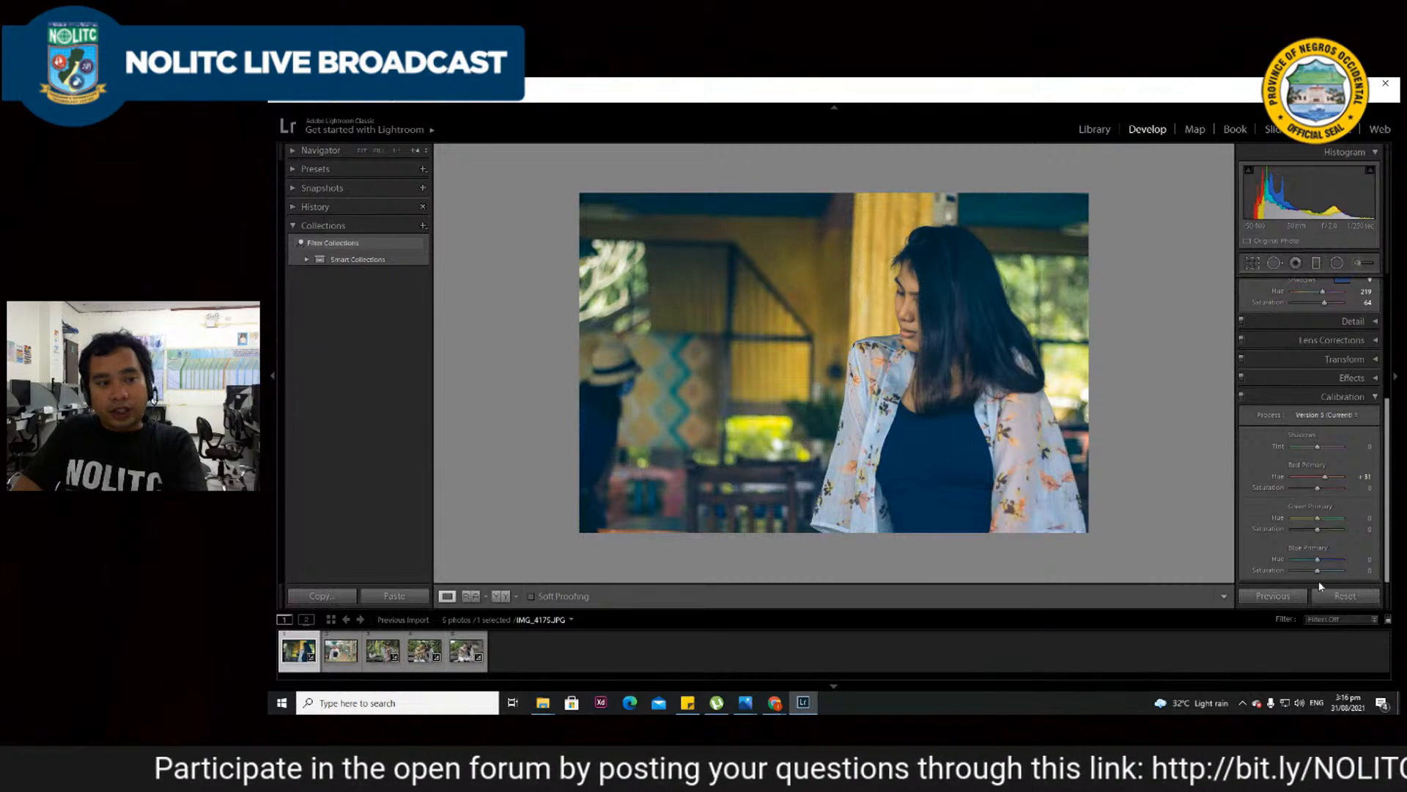
drag(1317, 563, 1315, 563)
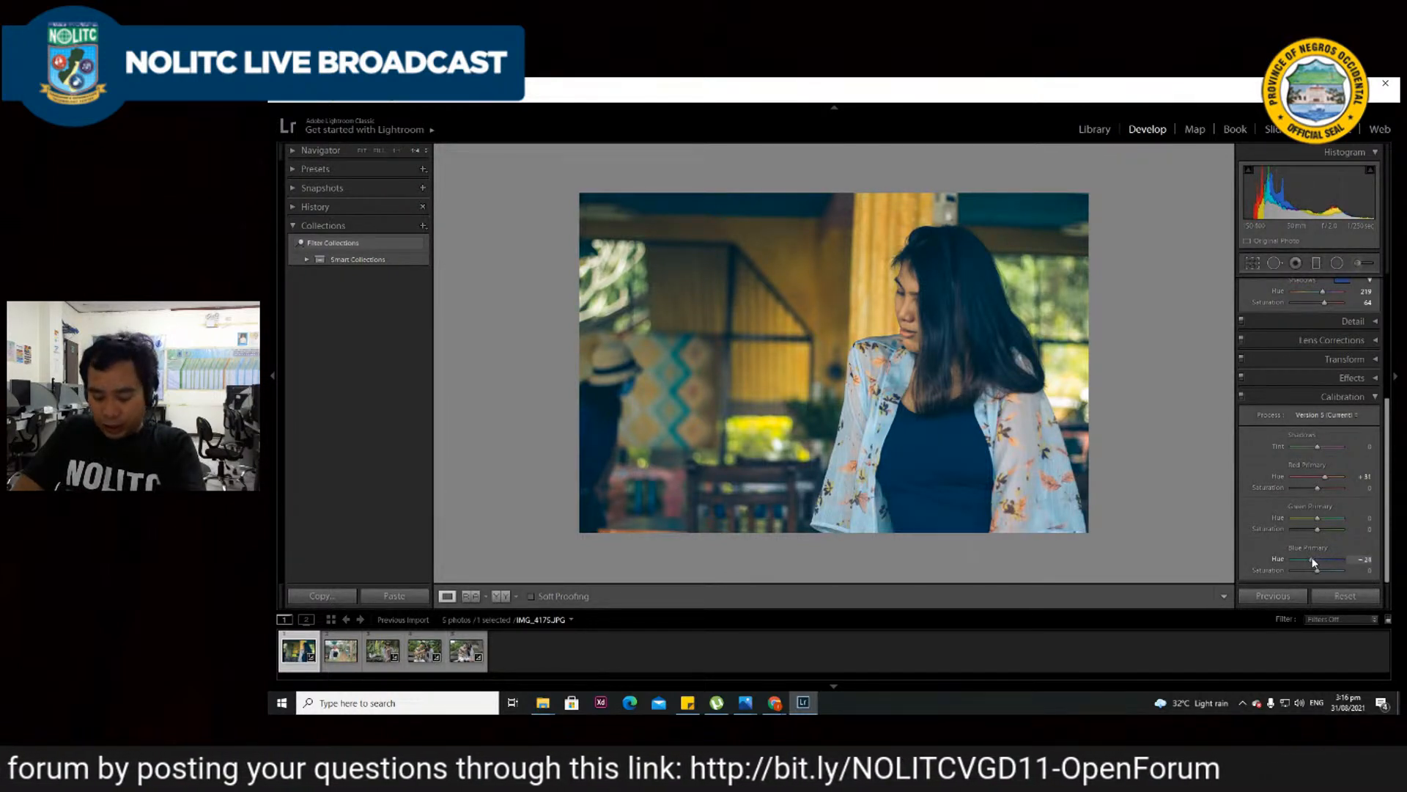
drag(1313, 561, 1310, 562)
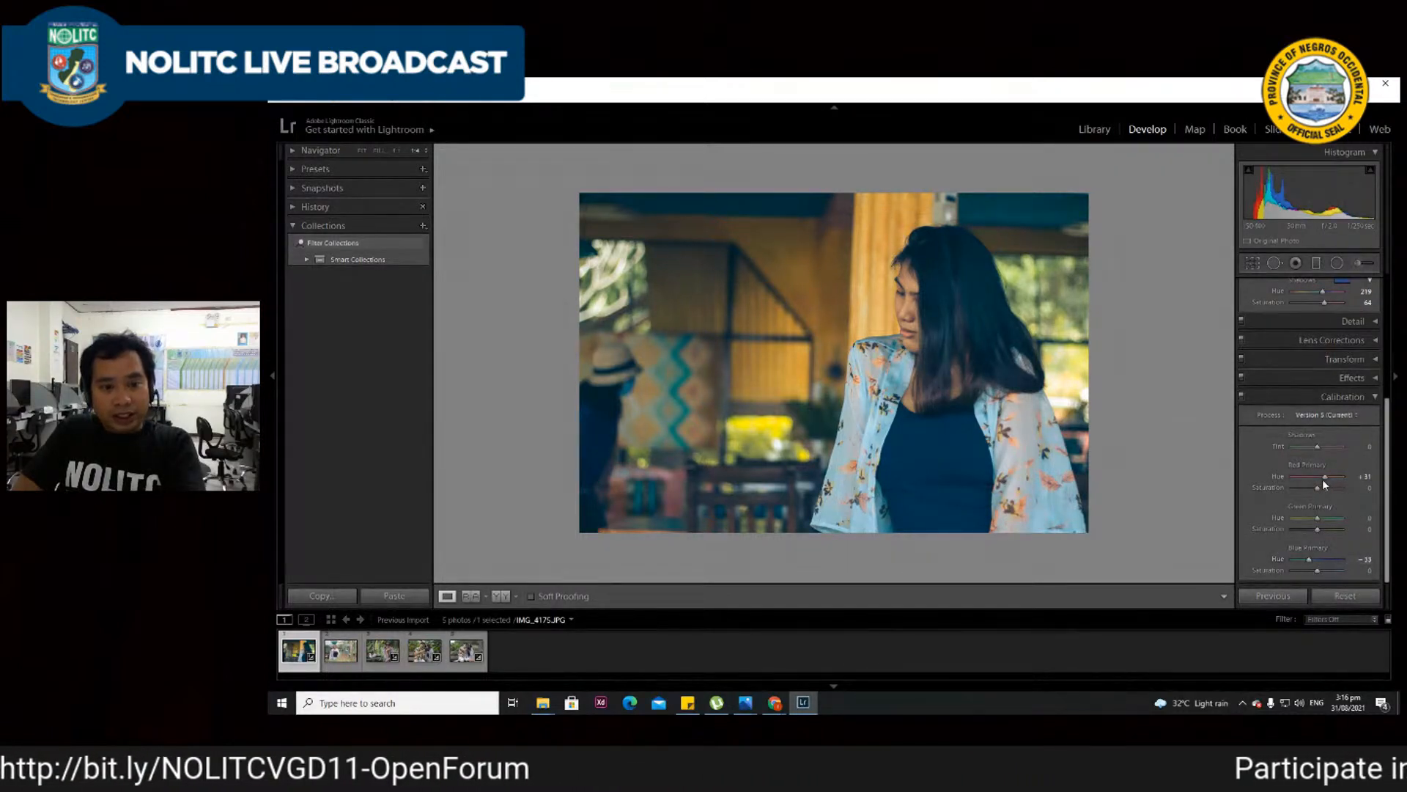
drag(1325, 480, 1309, 490)
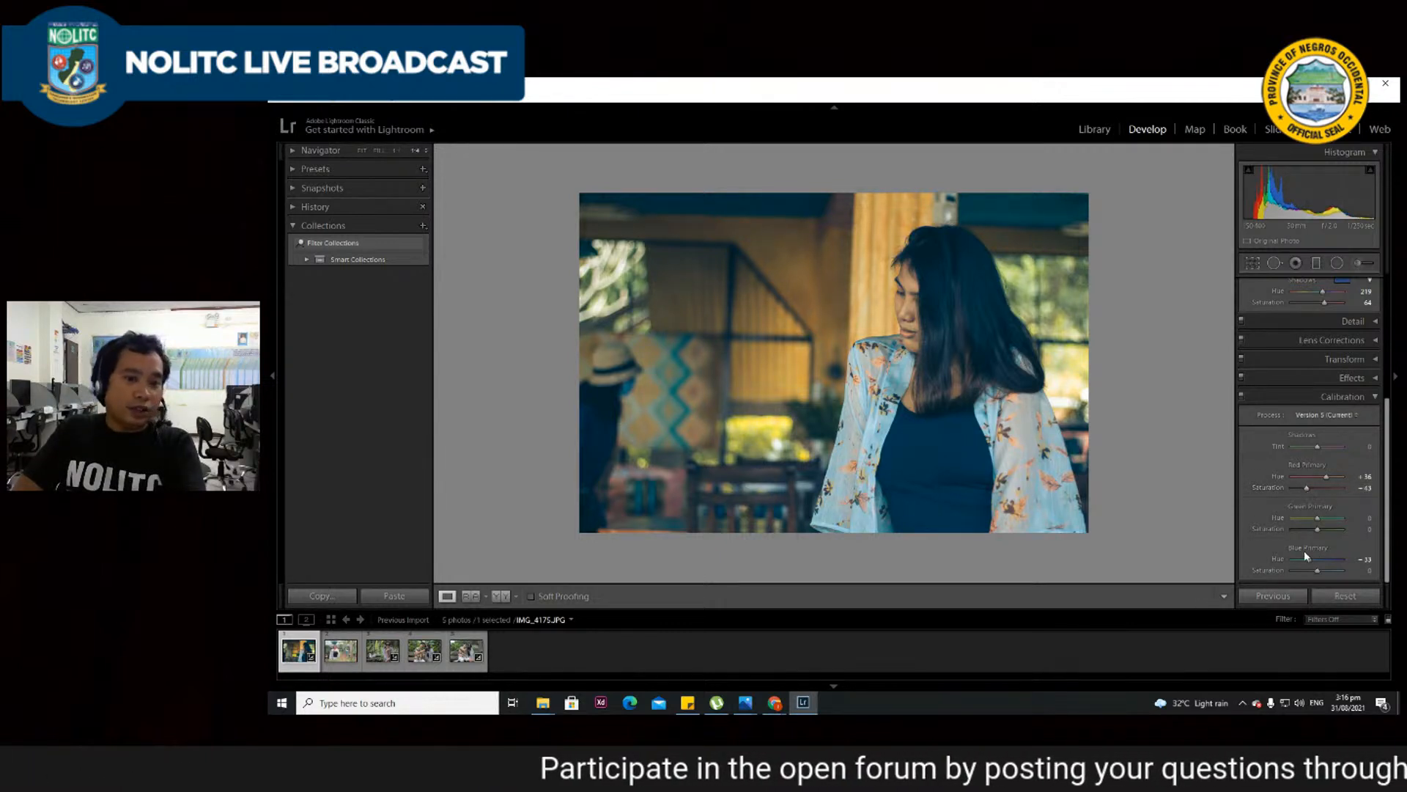
- Raise the blue primary saturation to +14 and set the green primary hue and saturation to +12 each
drag(1319, 575, 1323, 578)
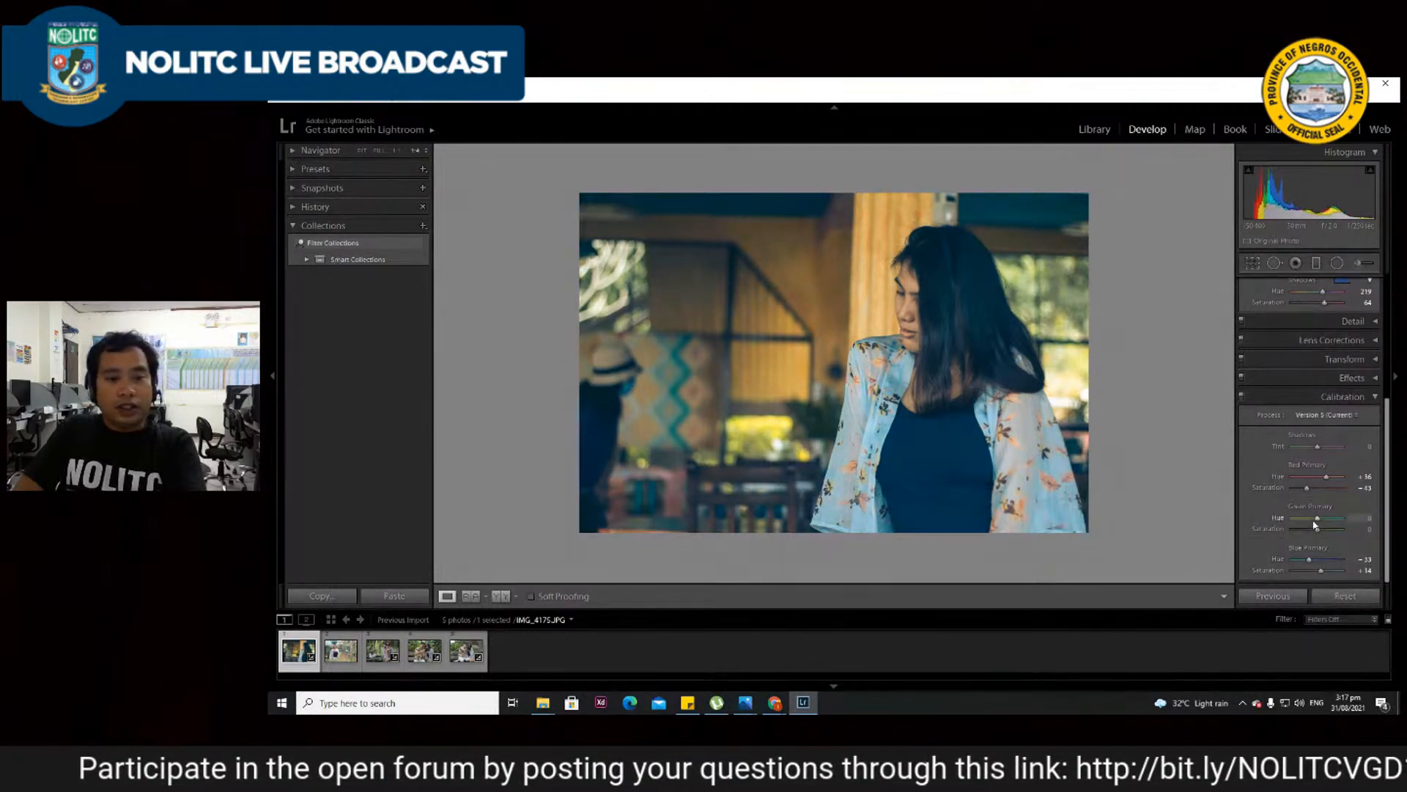
drag(1317, 518, 1325, 522)
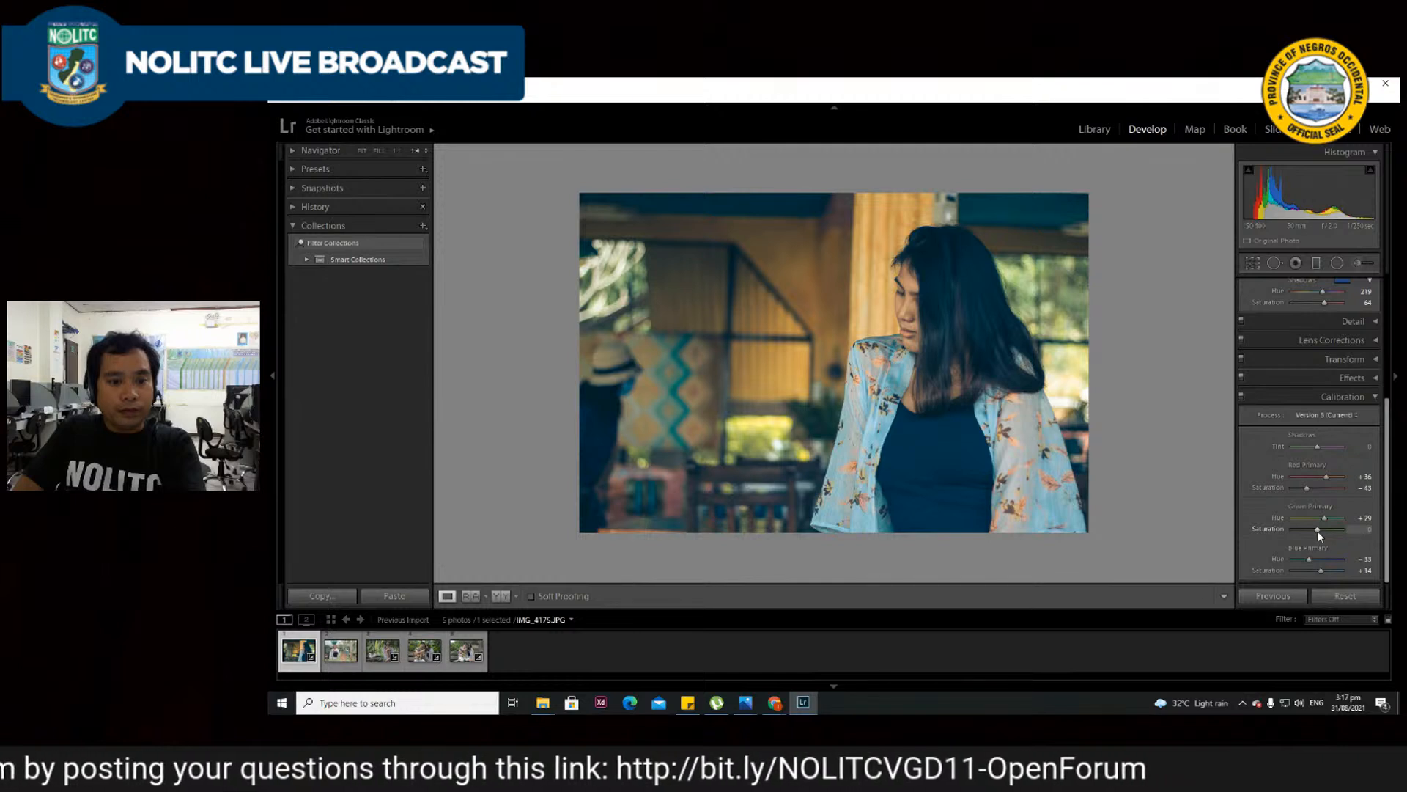
drag(1319, 529, 1320, 529)
double_click(1318, 528)
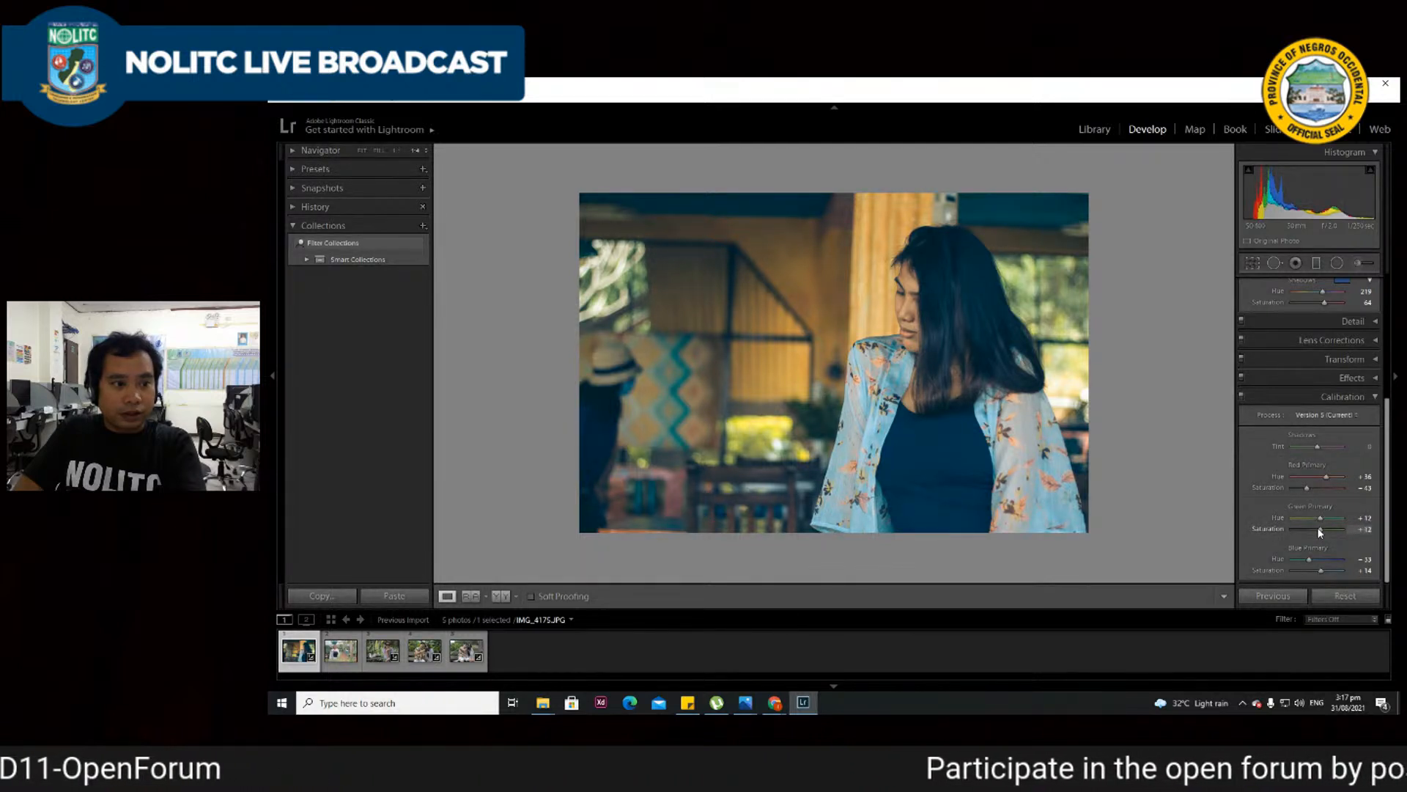
- Bring the red primary hue back to about +5 and the blue primary hue to +2, keeping blue saturation at +14
drag(1325, 476, 1314, 477)
drag(1309, 558, 1317, 563)
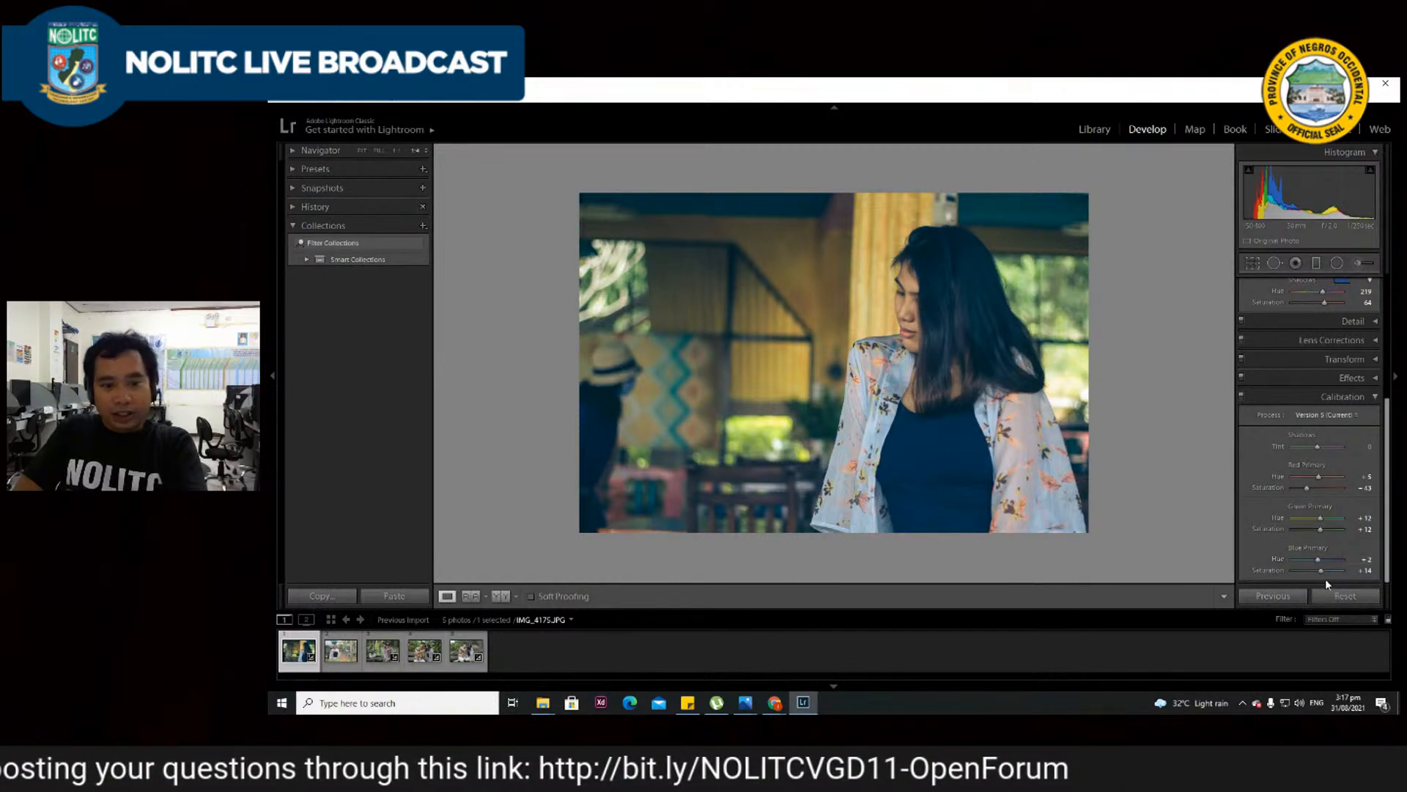
drag(1322, 571, 1323, 574)
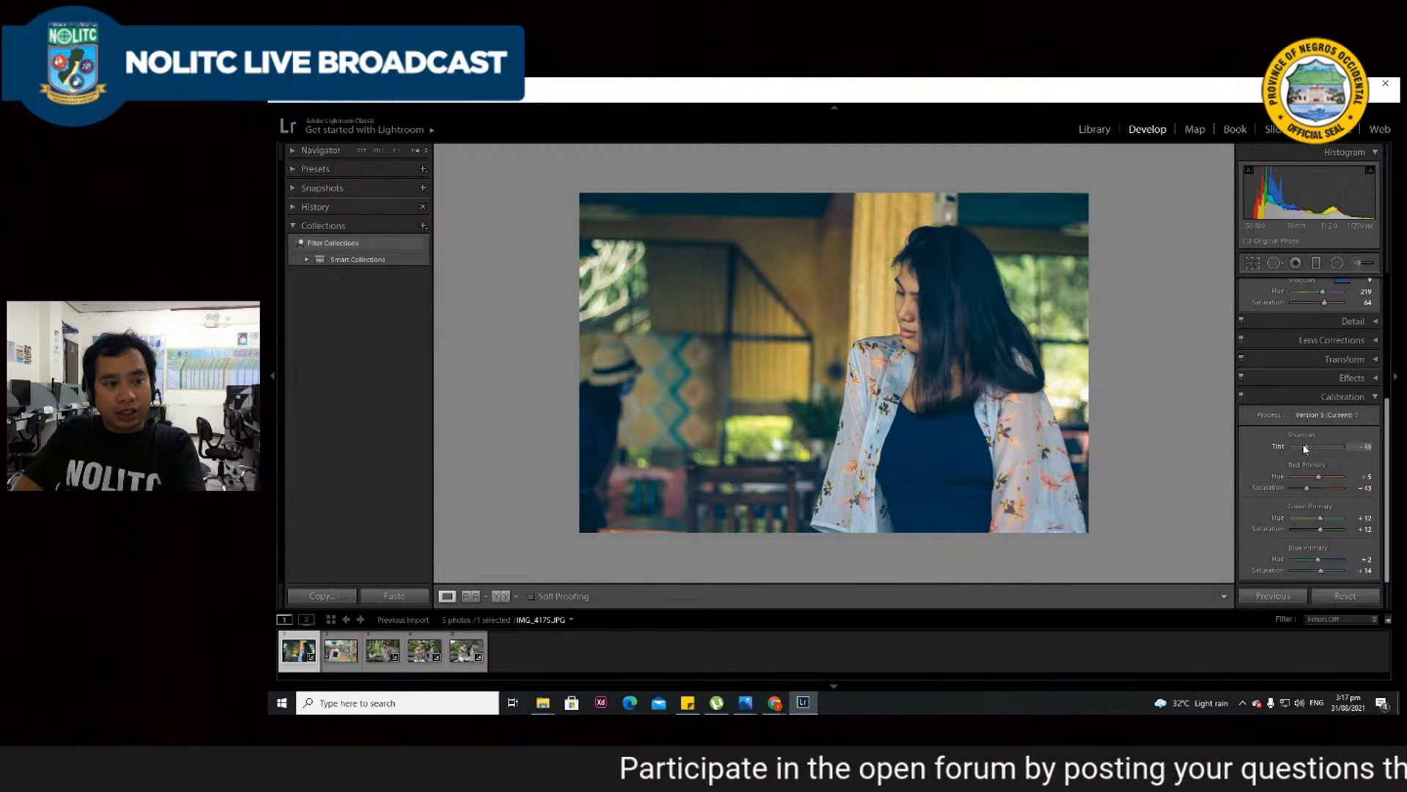
- Try shifting the calibration shadows tint in both directions, and undo the tint changes
drag(1299, 445, 1356, 451)
key(ctrl+z)
key(ctrl+z)
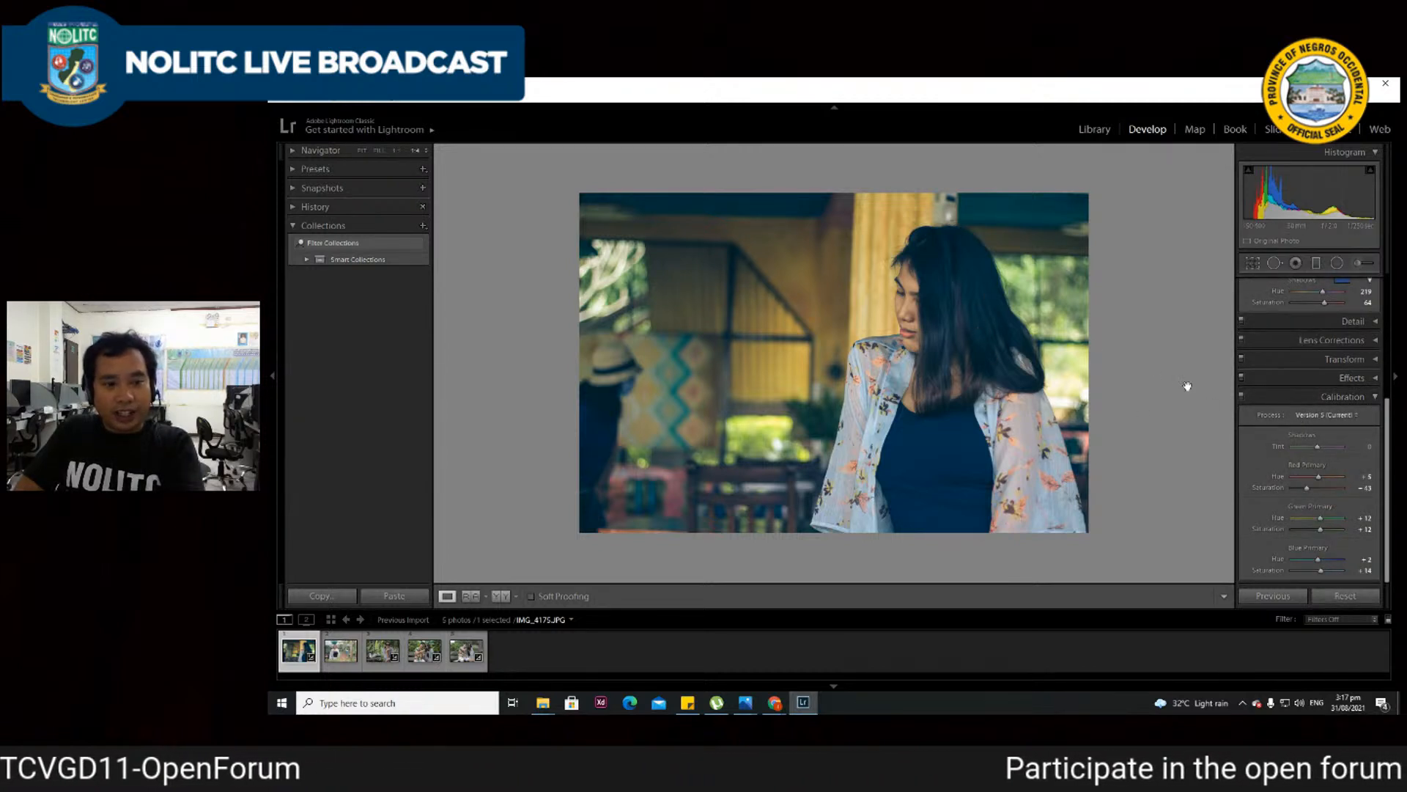
- Collapse the calibration, color and split toning adjustments and review the basic tone and color settings
click(1352, 396)
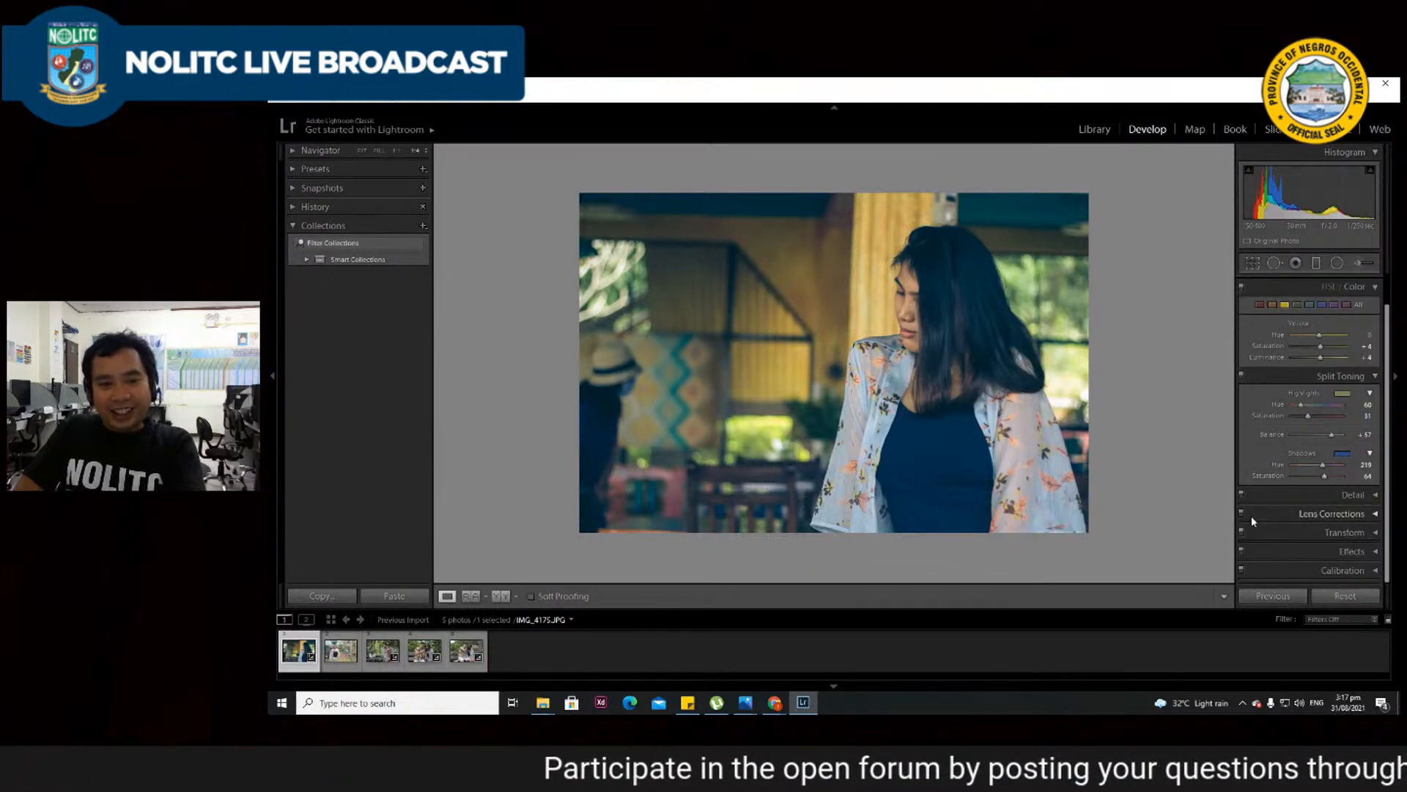
scroll(1330, 477, up, 2)
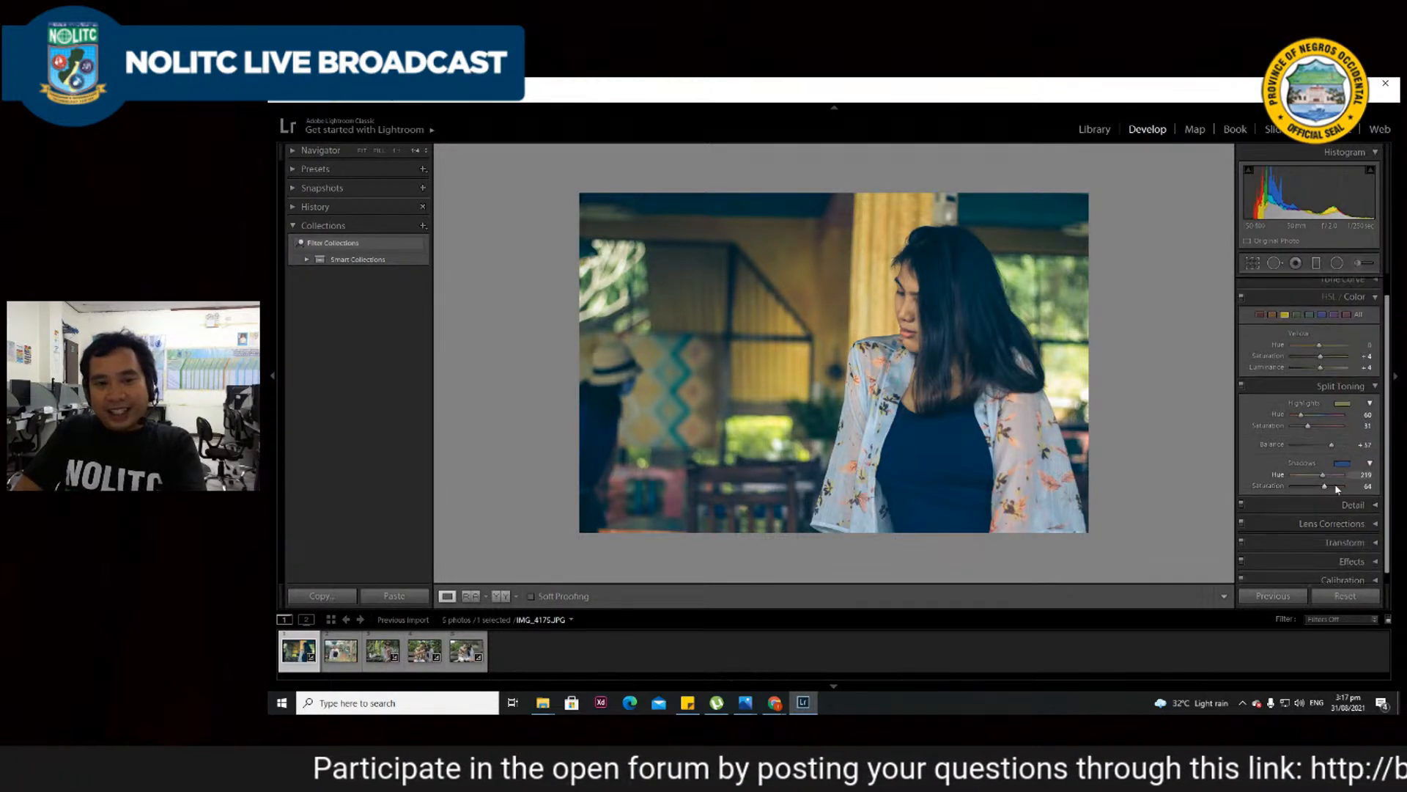
click(1352, 287)
click(1376, 341)
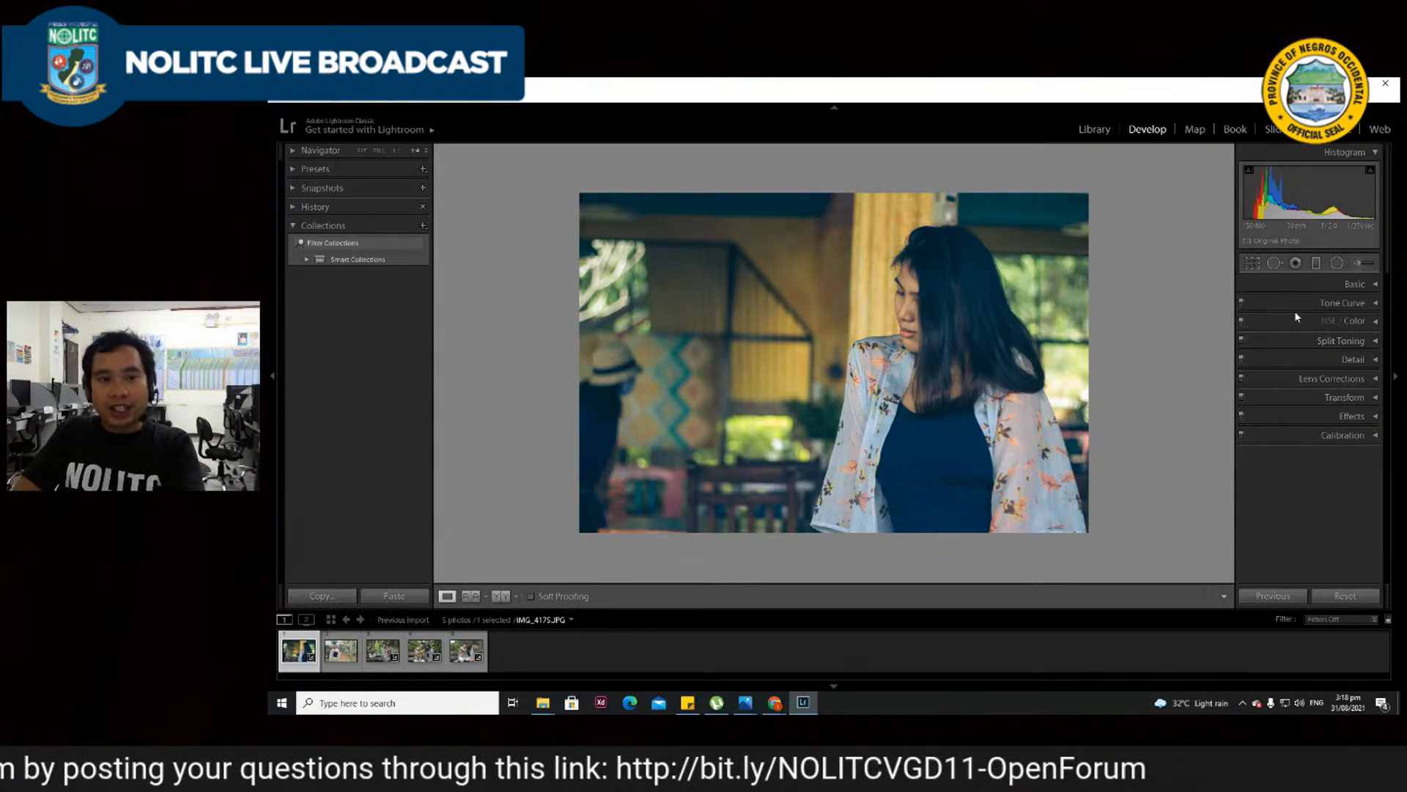
click(1293, 286)
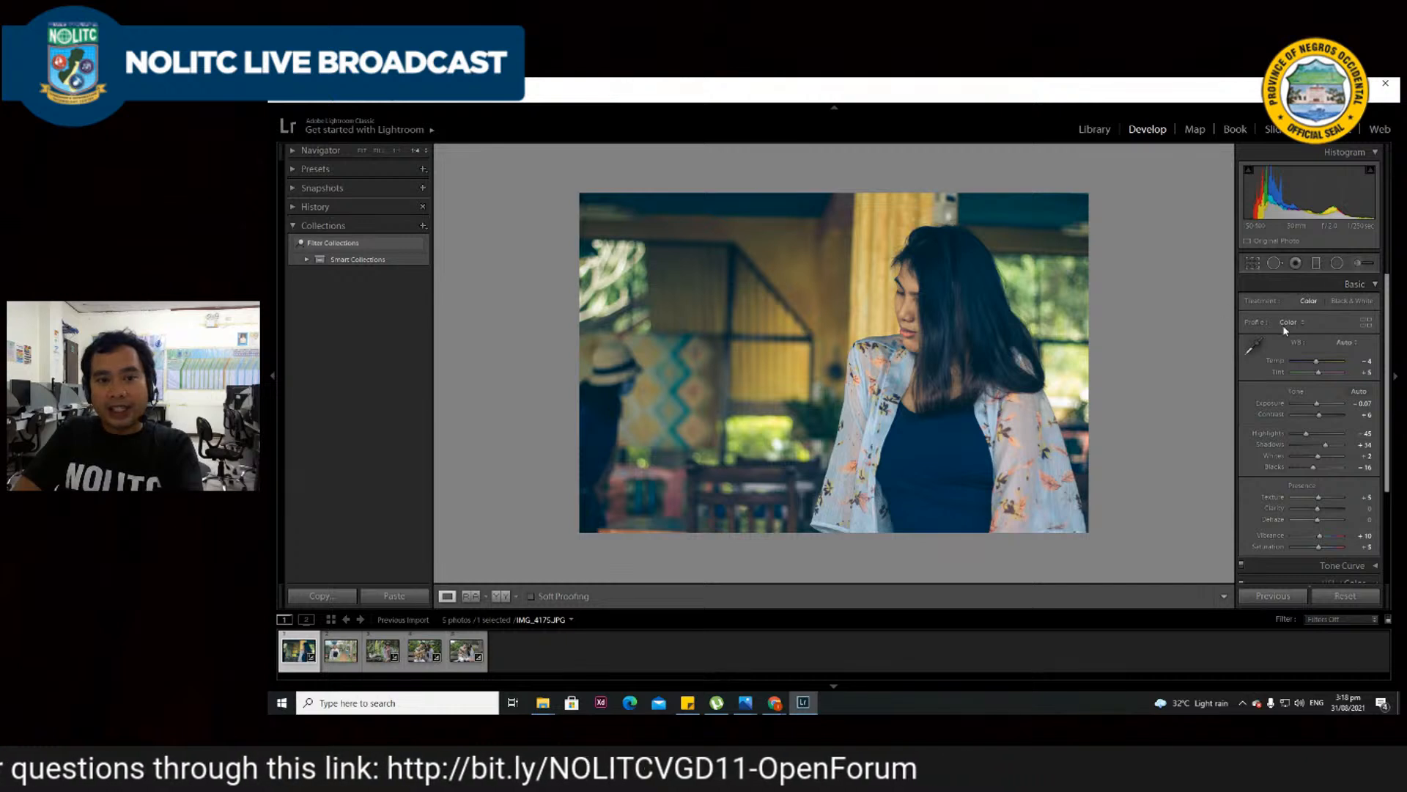
click(1354, 285)
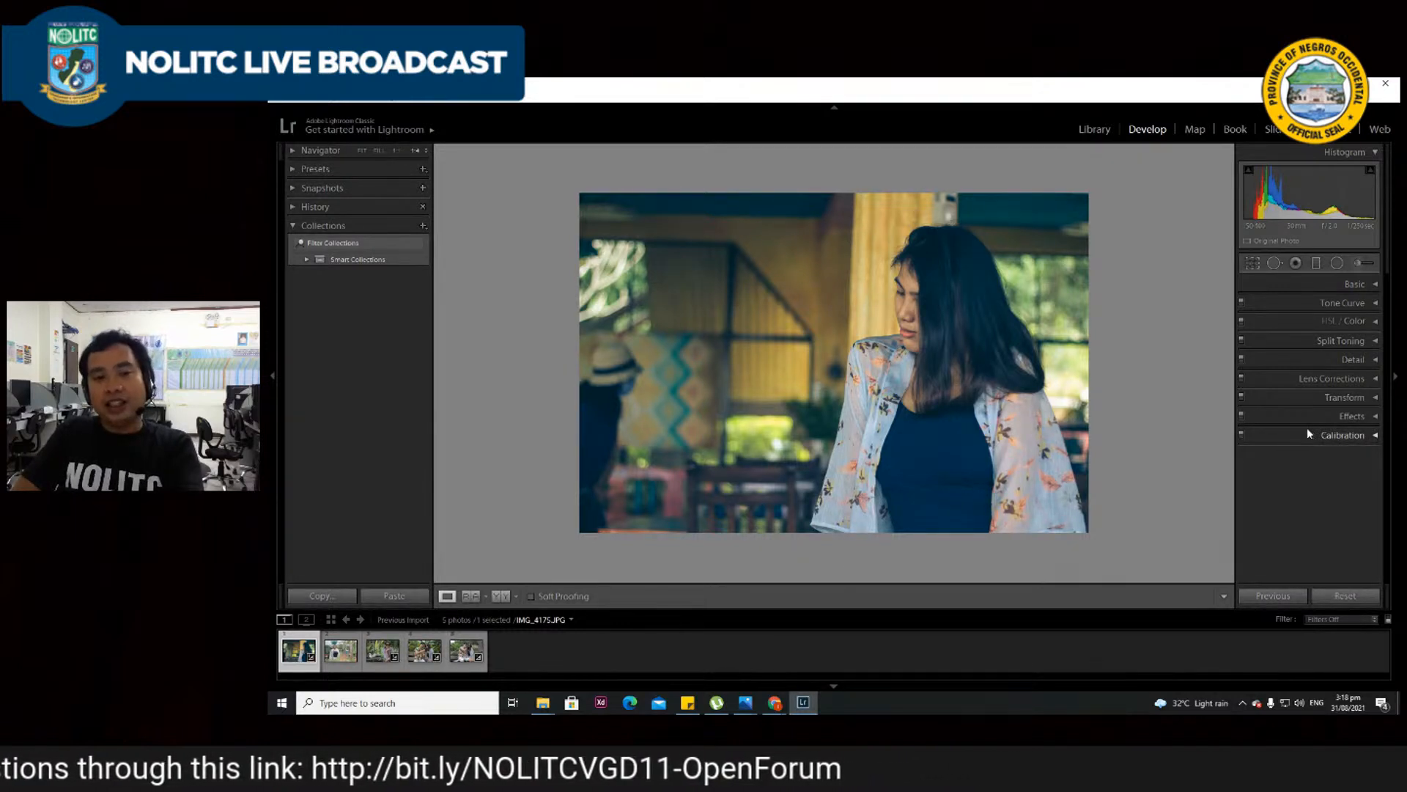
- Try out strong sharpening and luminance noise reduction on the photo, and return both to 0
click(1353, 364)
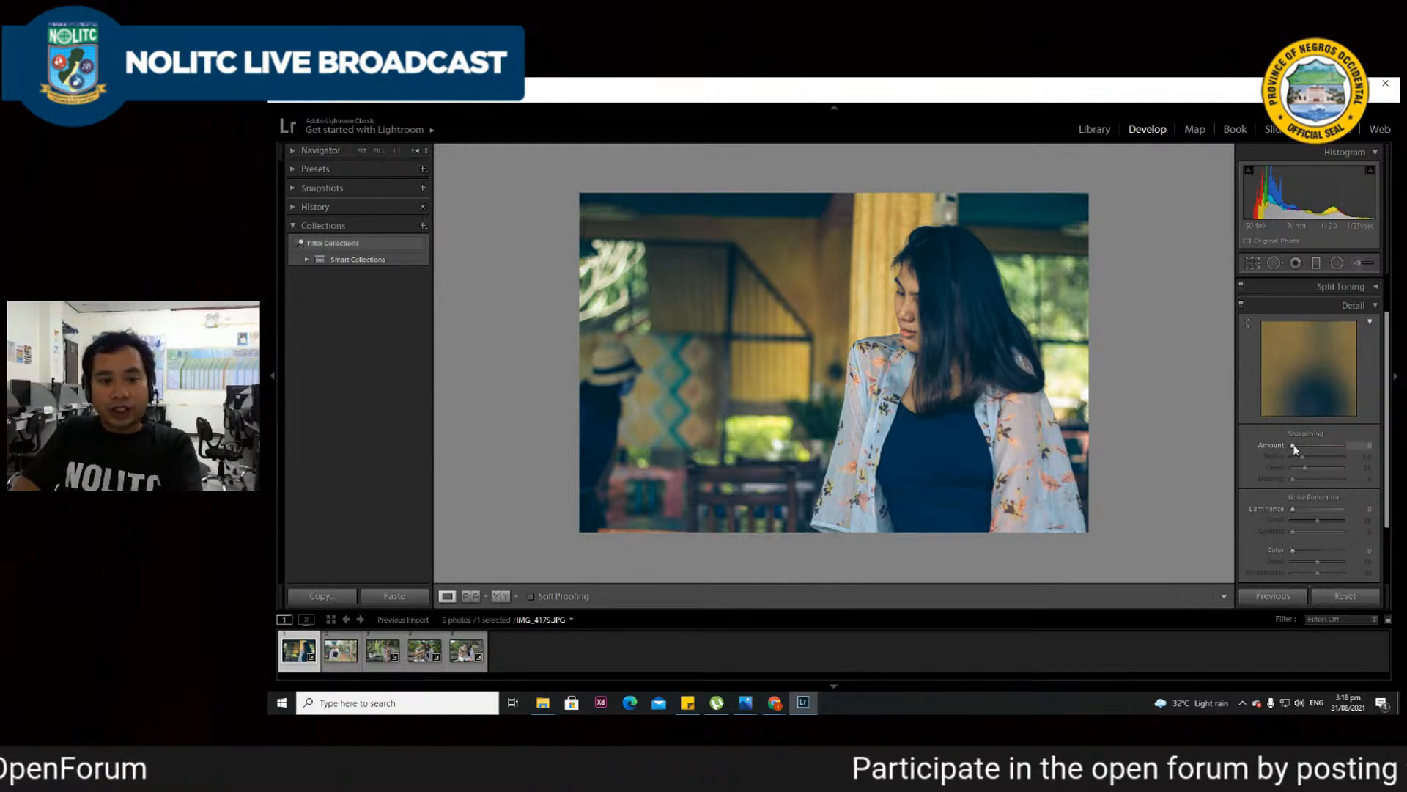
drag(1302, 447, 1339, 450)
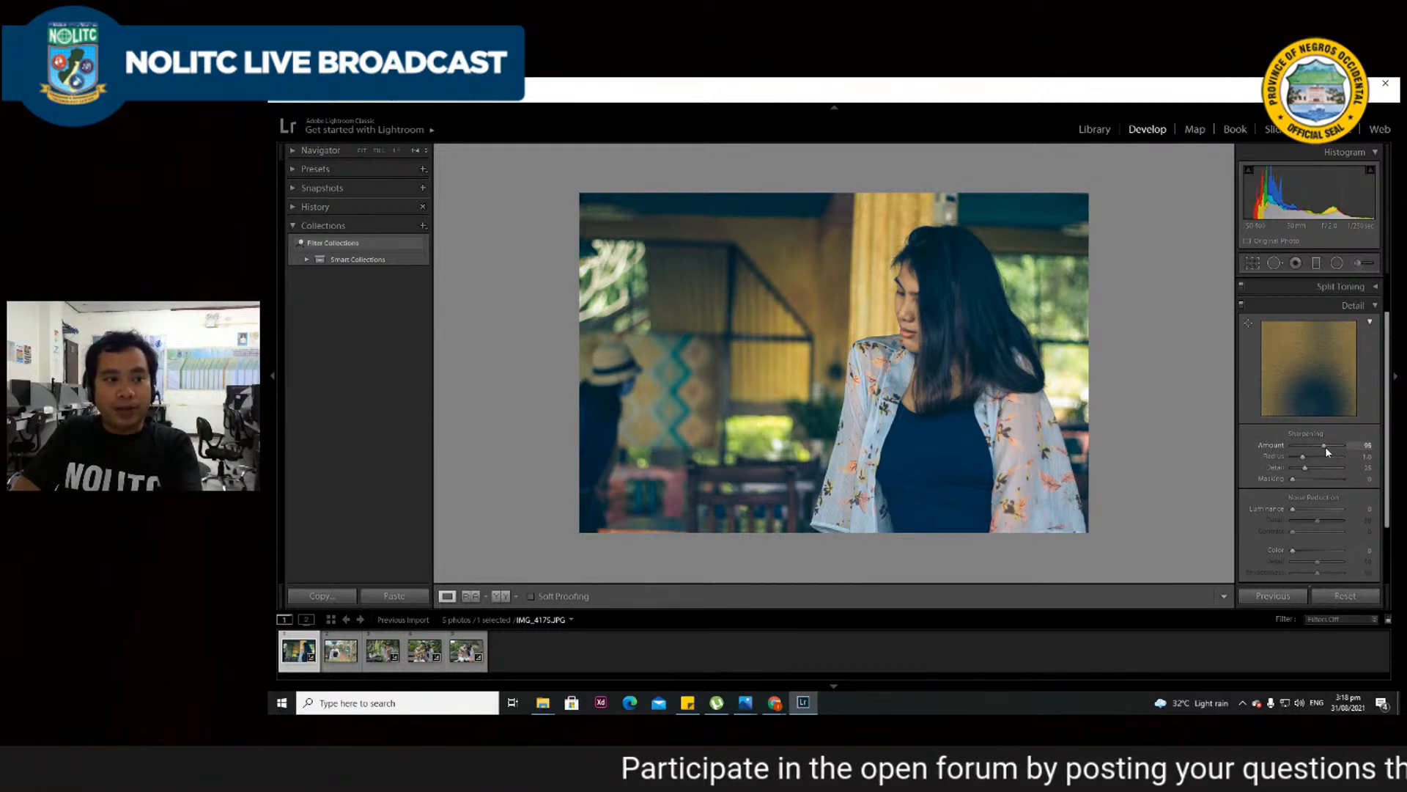
drag(1312, 448, 1321, 448)
scroll(1283, 462, down, 2)
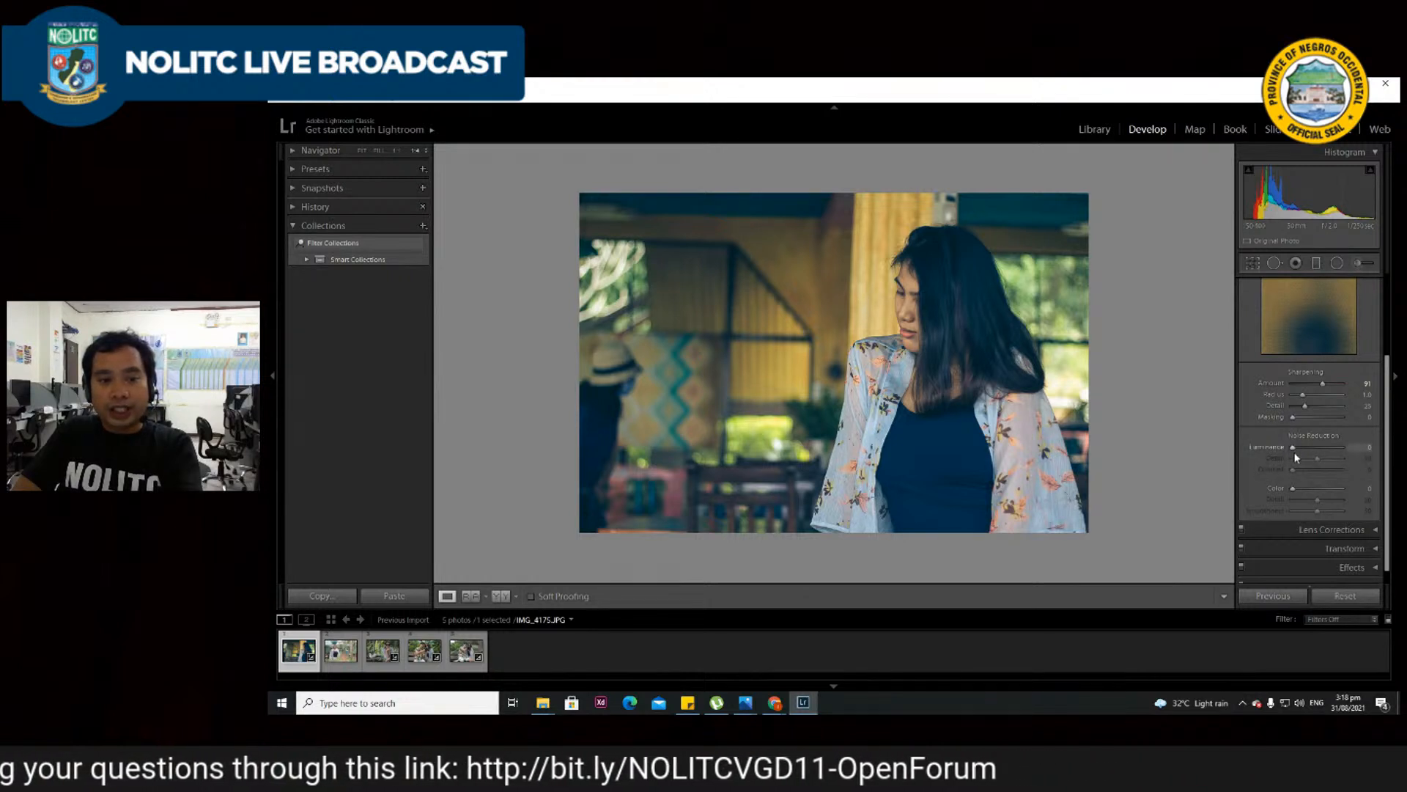
drag(1293, 449, 1320, 450)
scroll(1281, 456, up, 2)
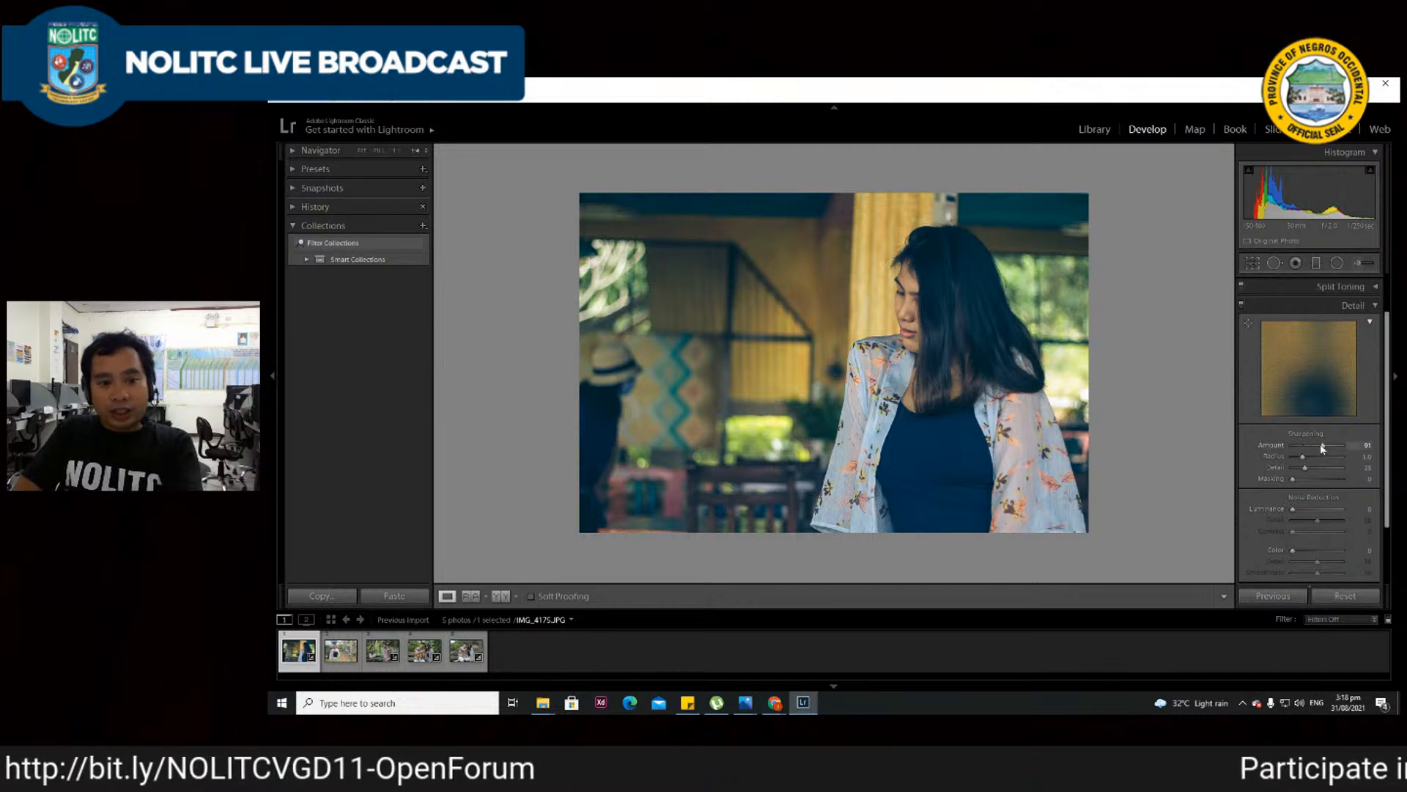
drag(1290, 444, 1288, 444)
scroll(1337, 372, up, 1)
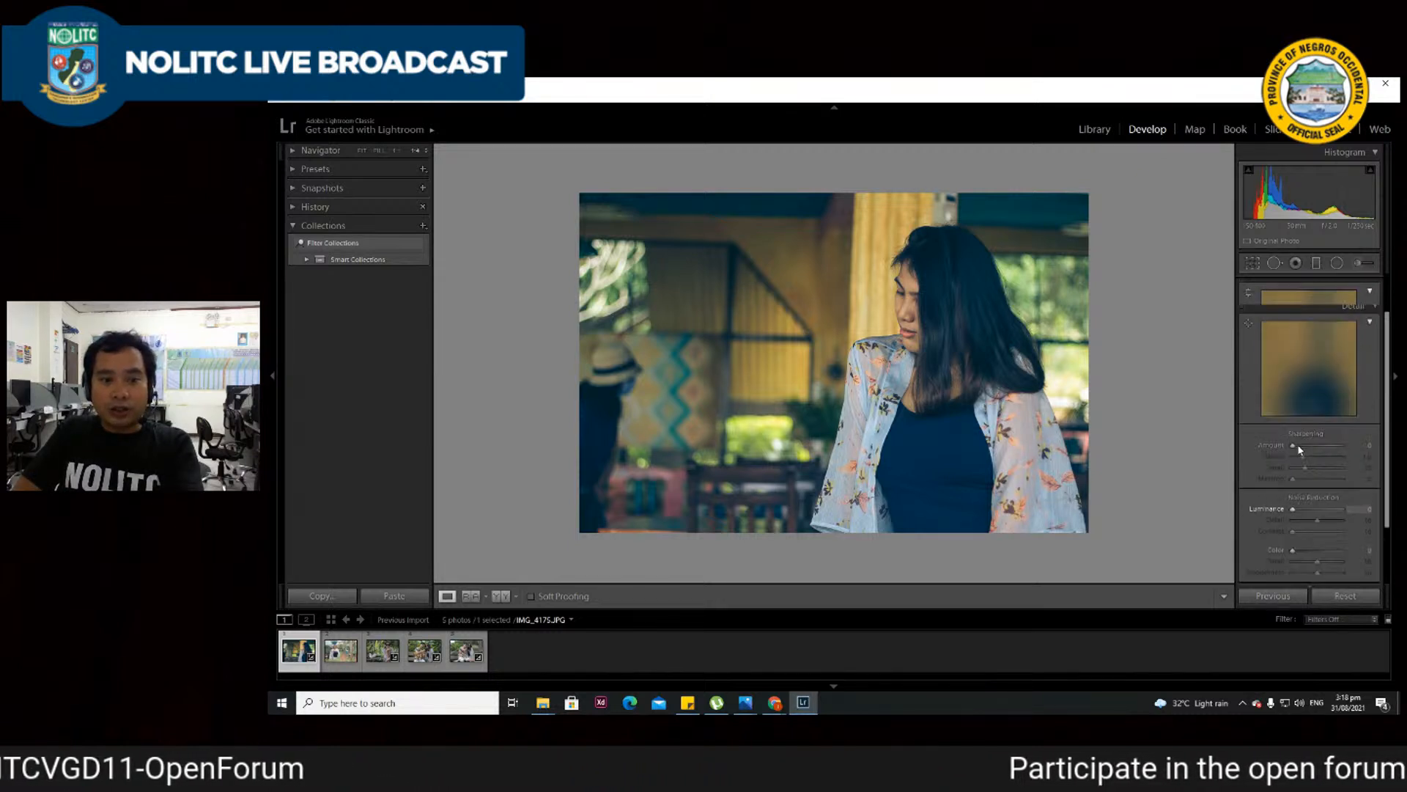
scroll(1329, 372, down, 2)
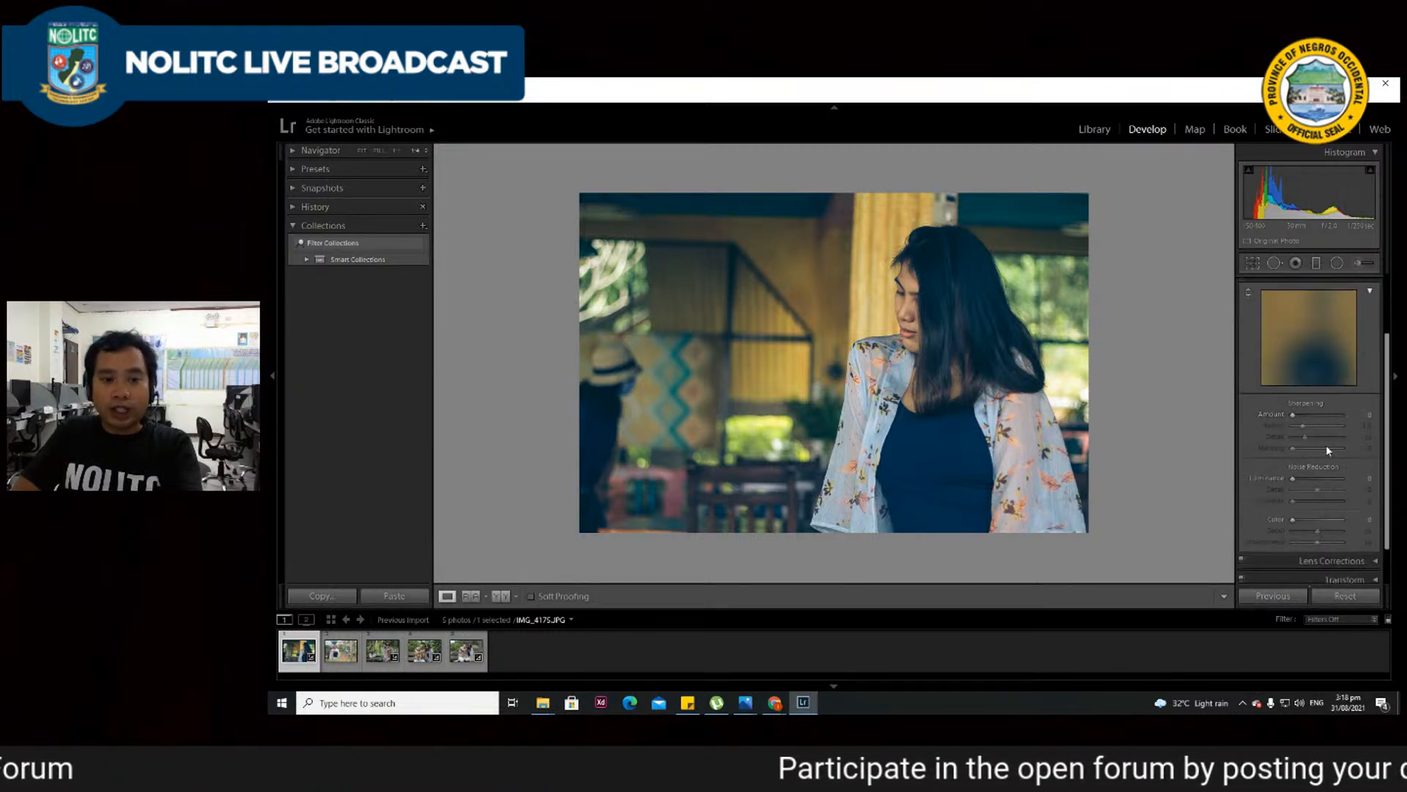
scroll(1319, 367, up, 3)
click(1356, 359)
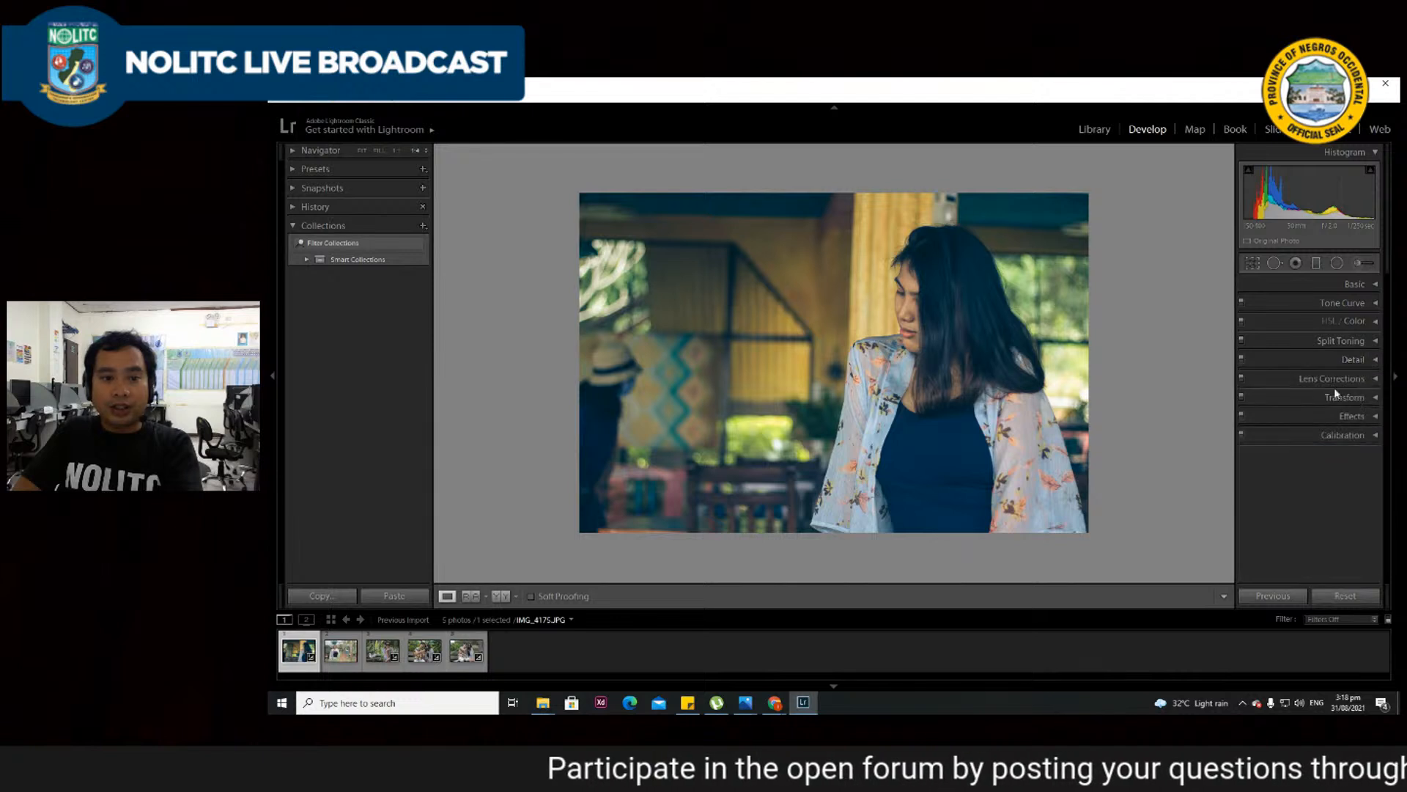
- Enable chromatic aberration removal and profile corrections in the photo's lens corrections
click(1358, 378)
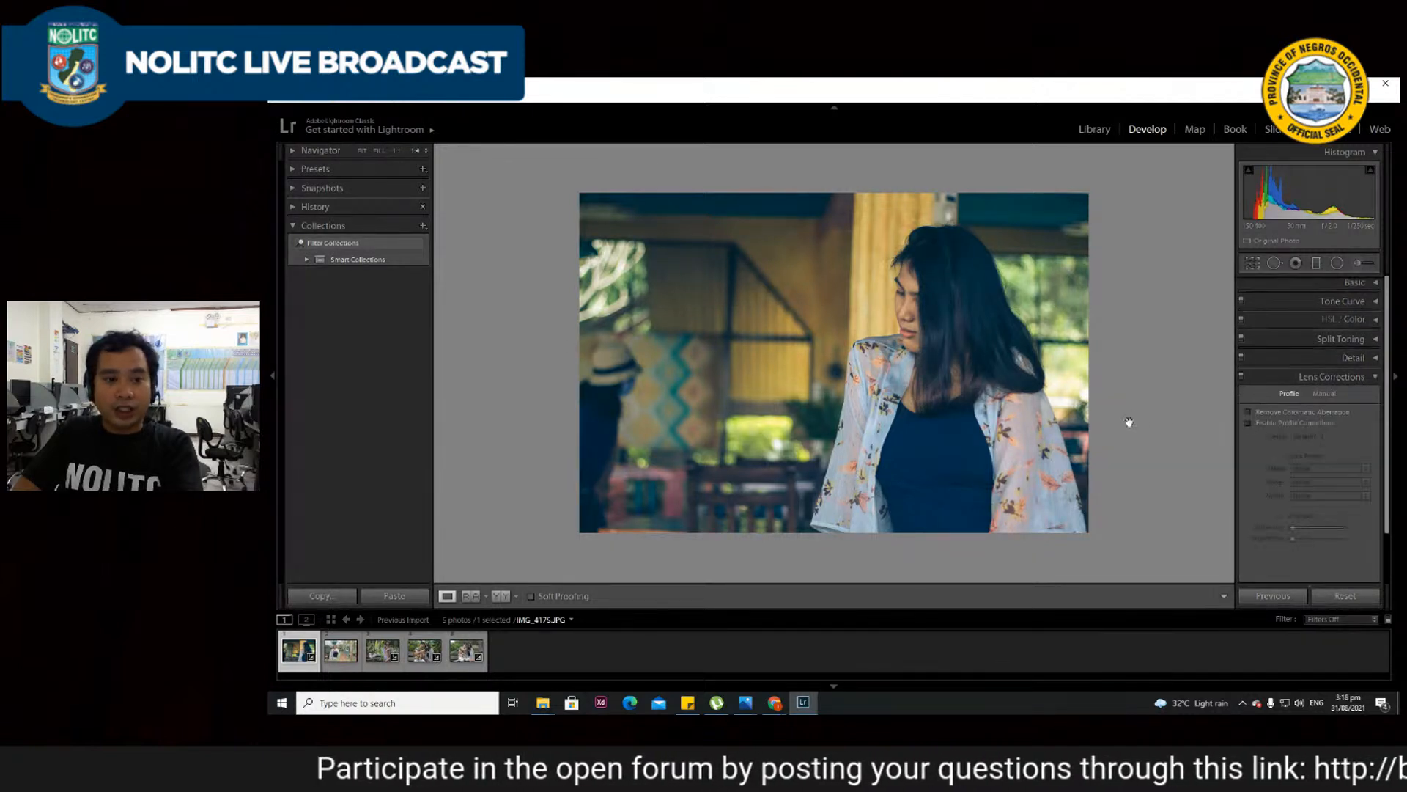
scroll(1274, 443, down, 1)
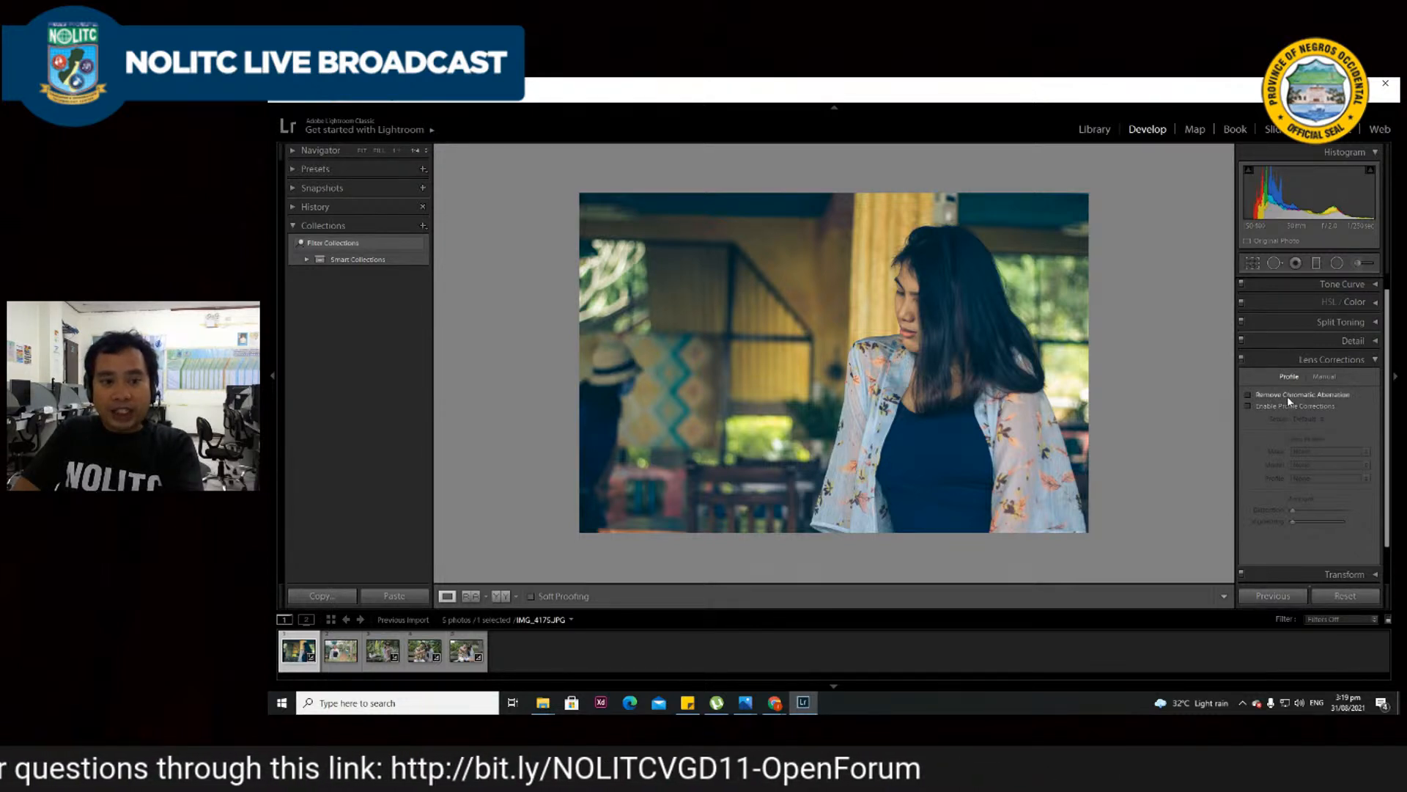
click(1248, 395)
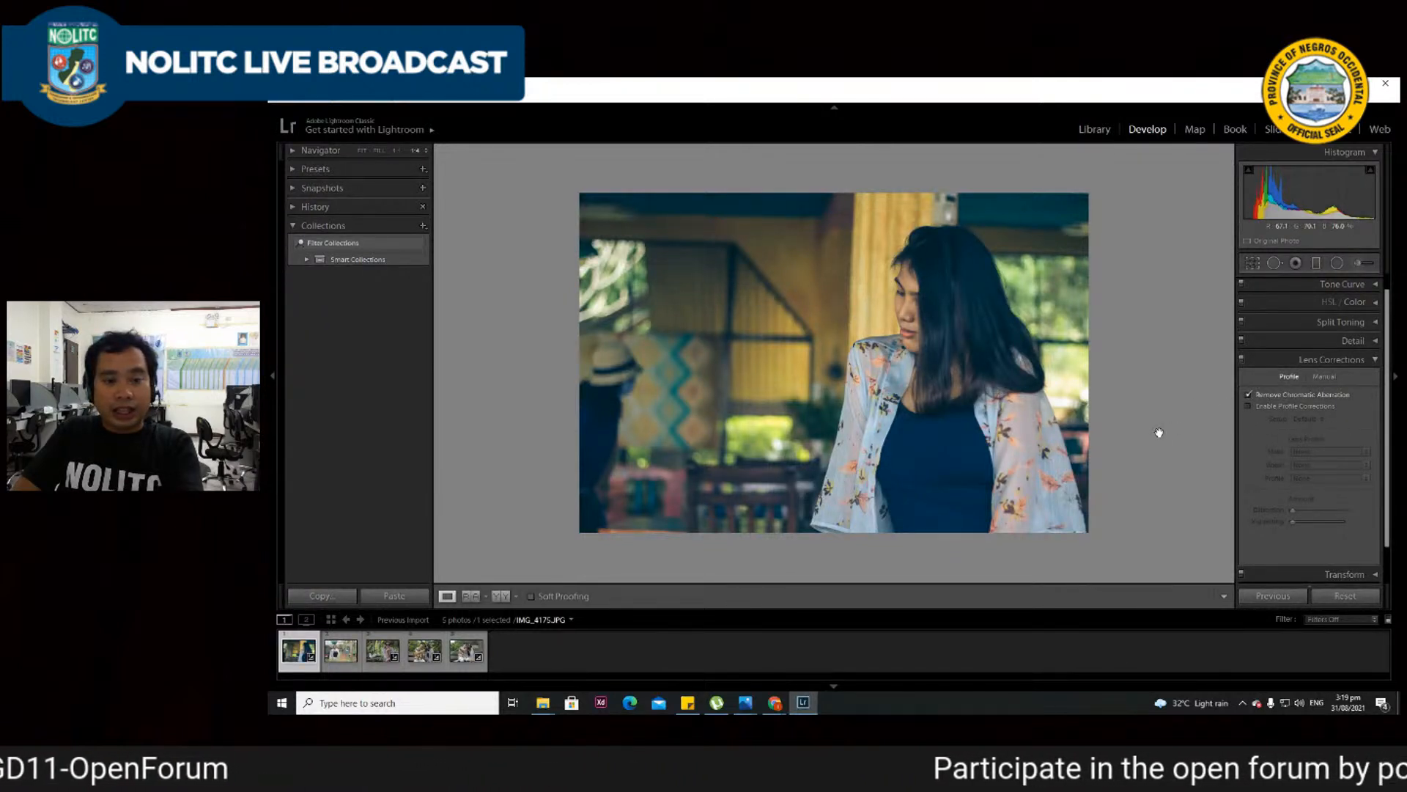
click(1247, 406)
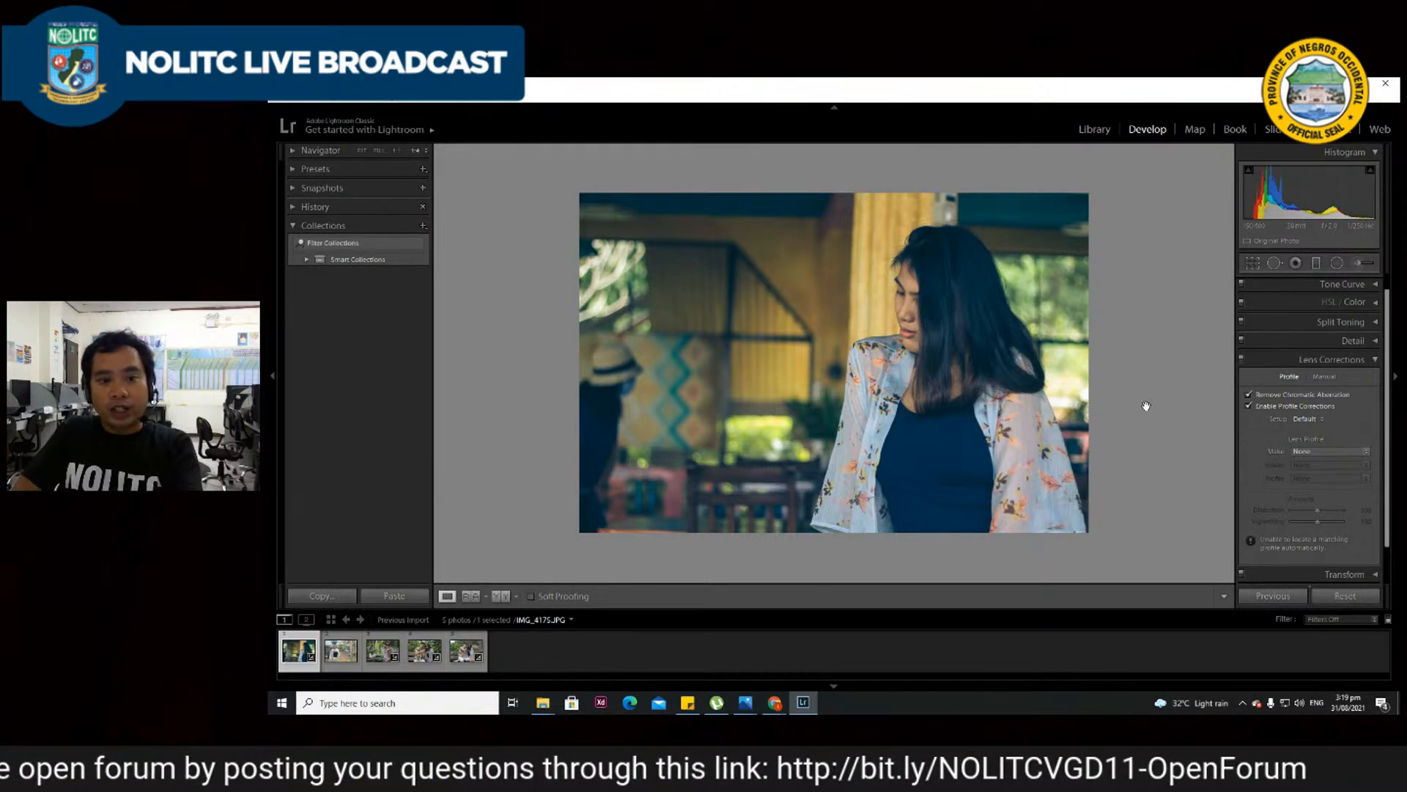
- Set the lens profile make to Canon and its model to Canon EF 50mm f/1.4 USM
click(1353, 455)
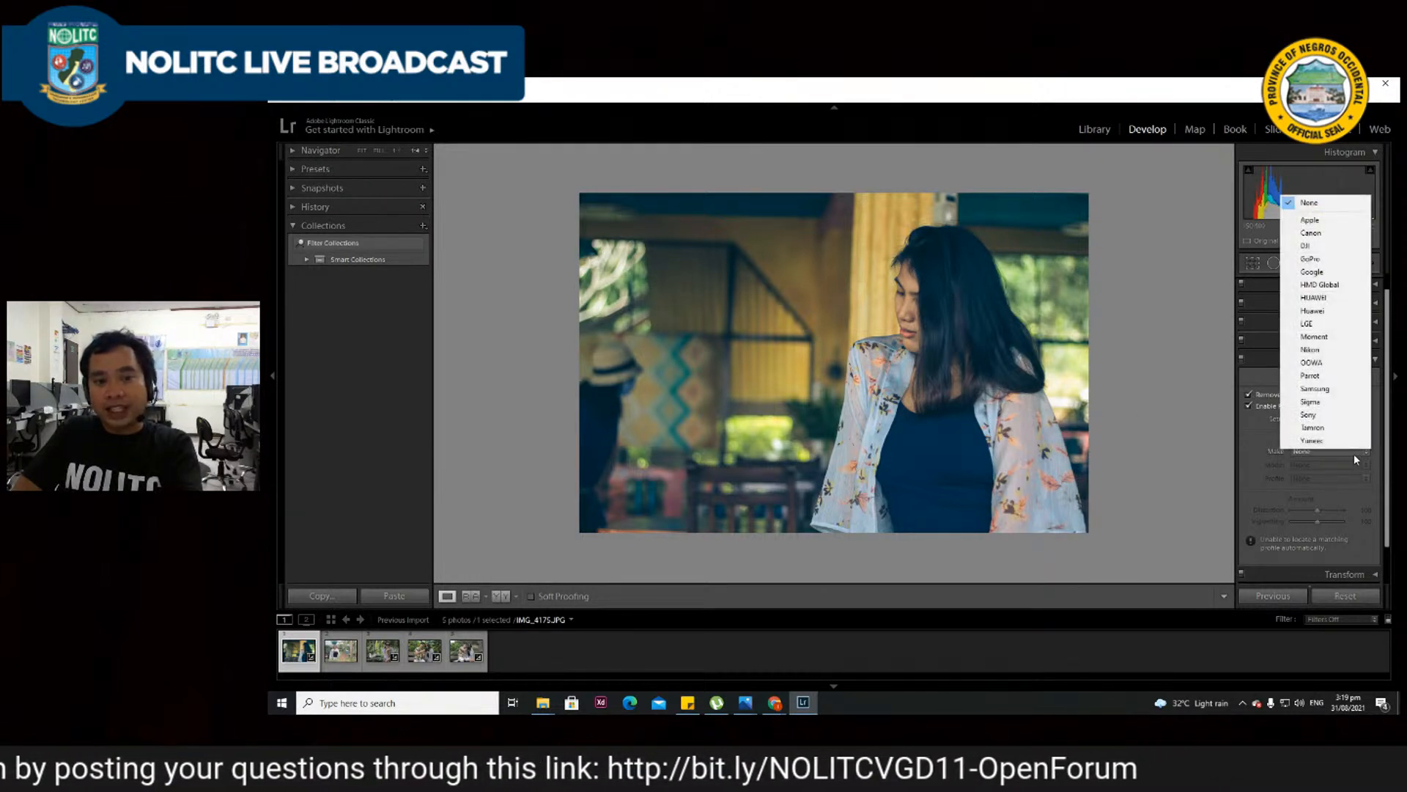
click(1326, 235)
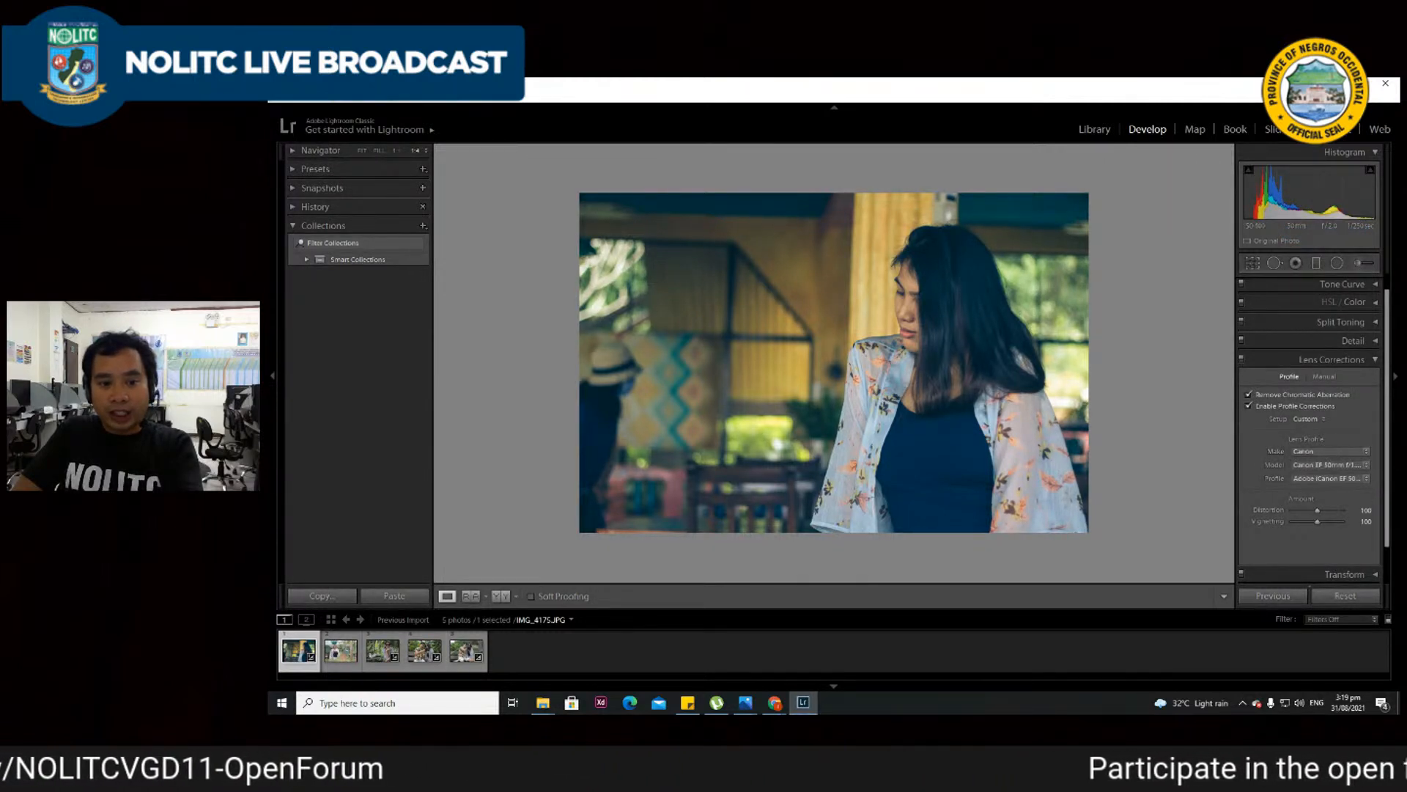
click(1328, 465)
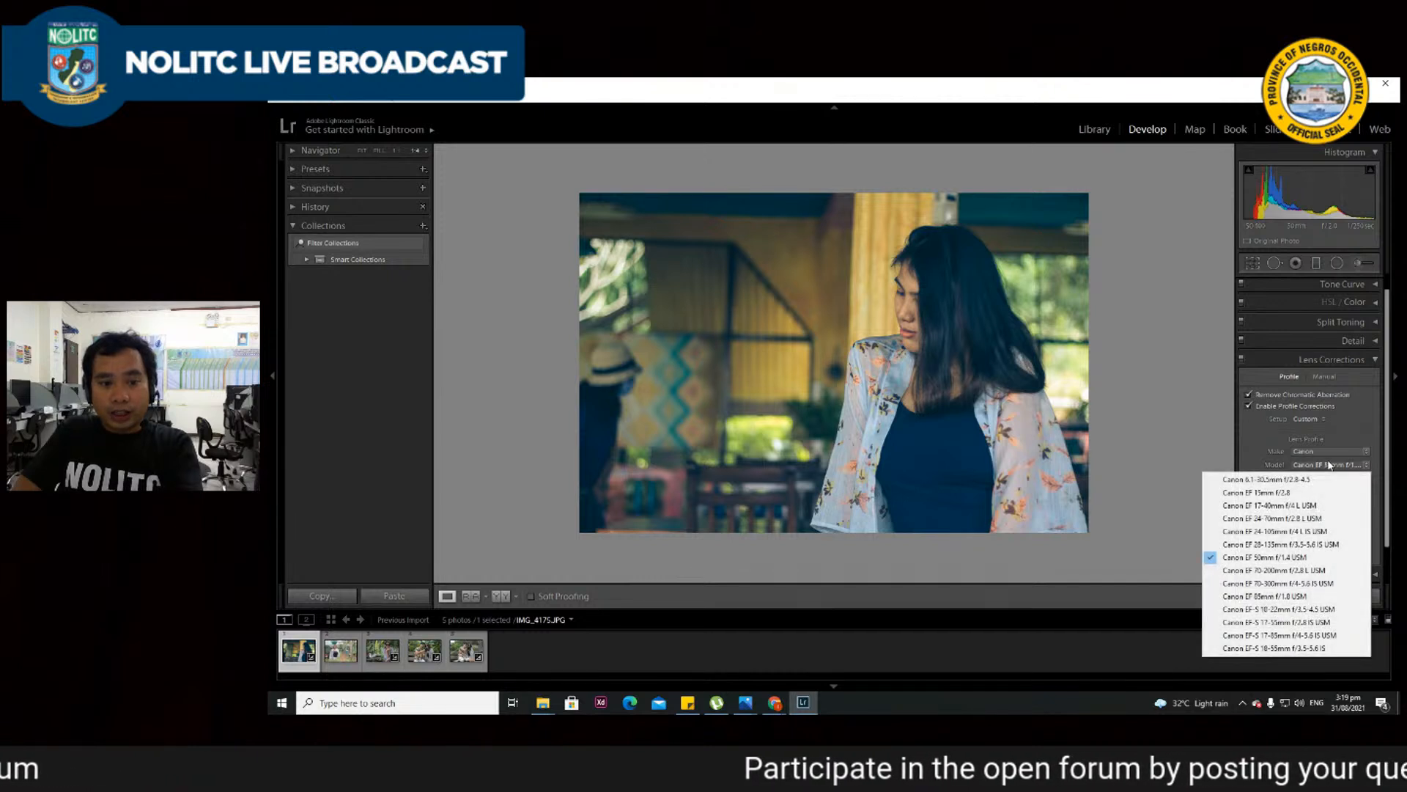
click(1284, 557)
click(1330, 453)
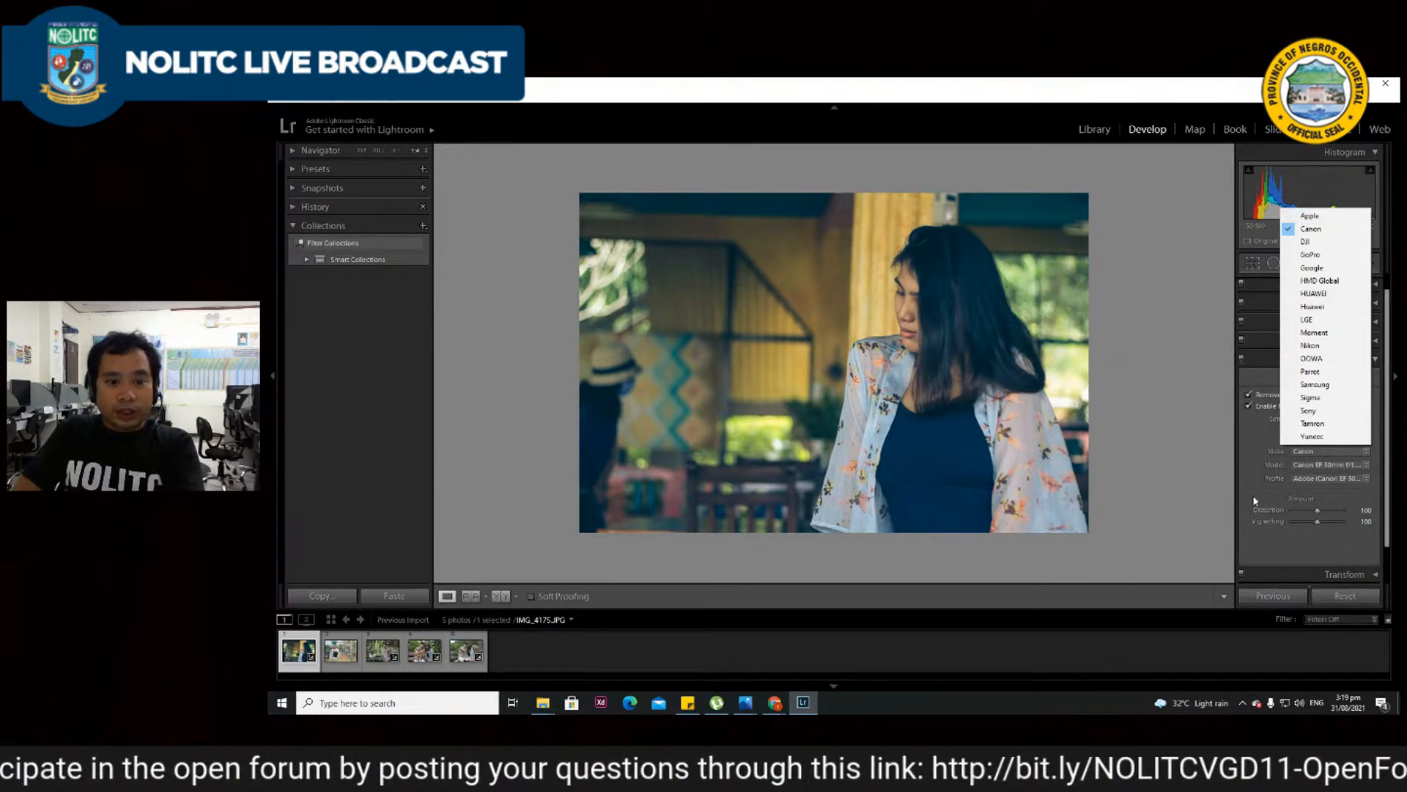
click(1247, 425)
- Compare the photo without and with profile corrections, leave them enabled, and collapse the lens corrections
click(1250, 405)
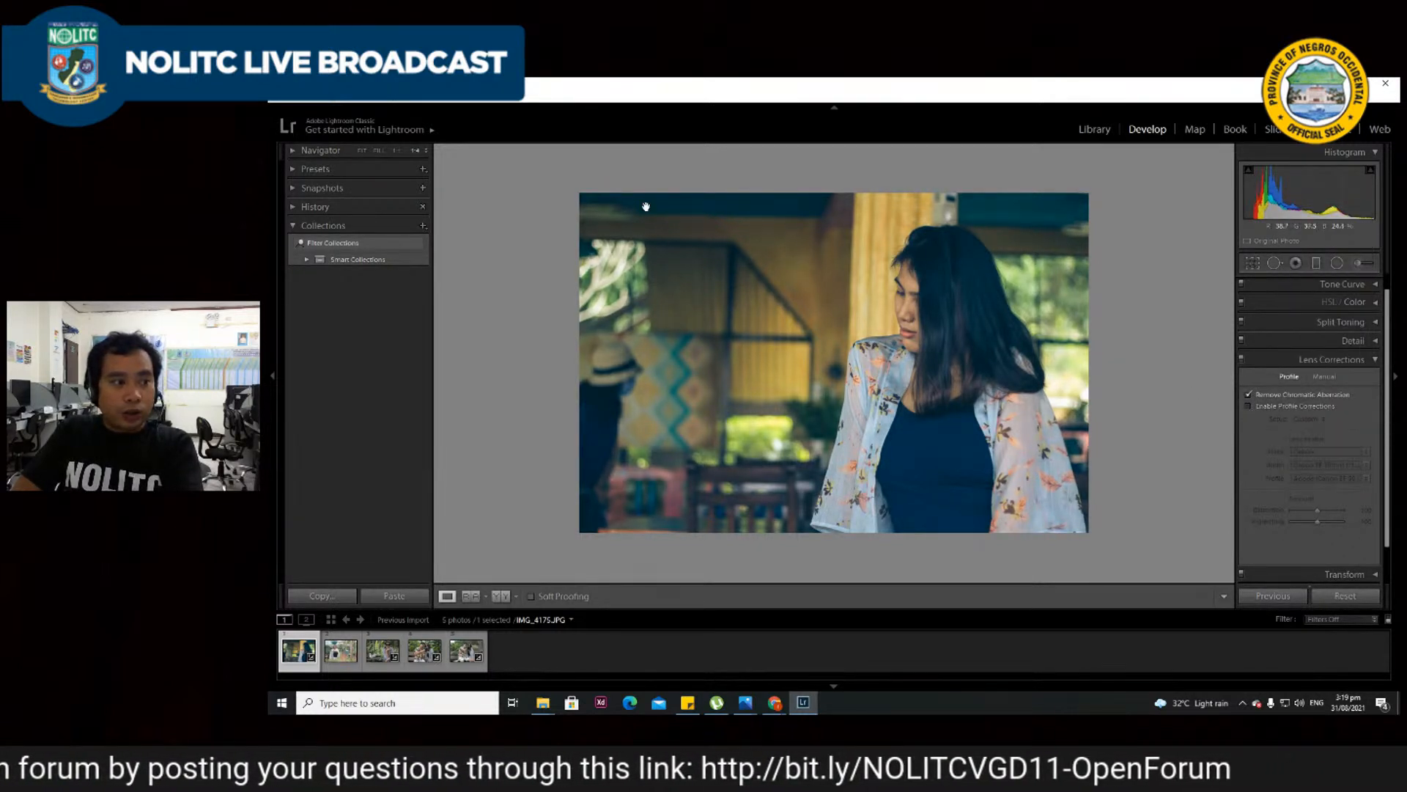
click(1248, 406)
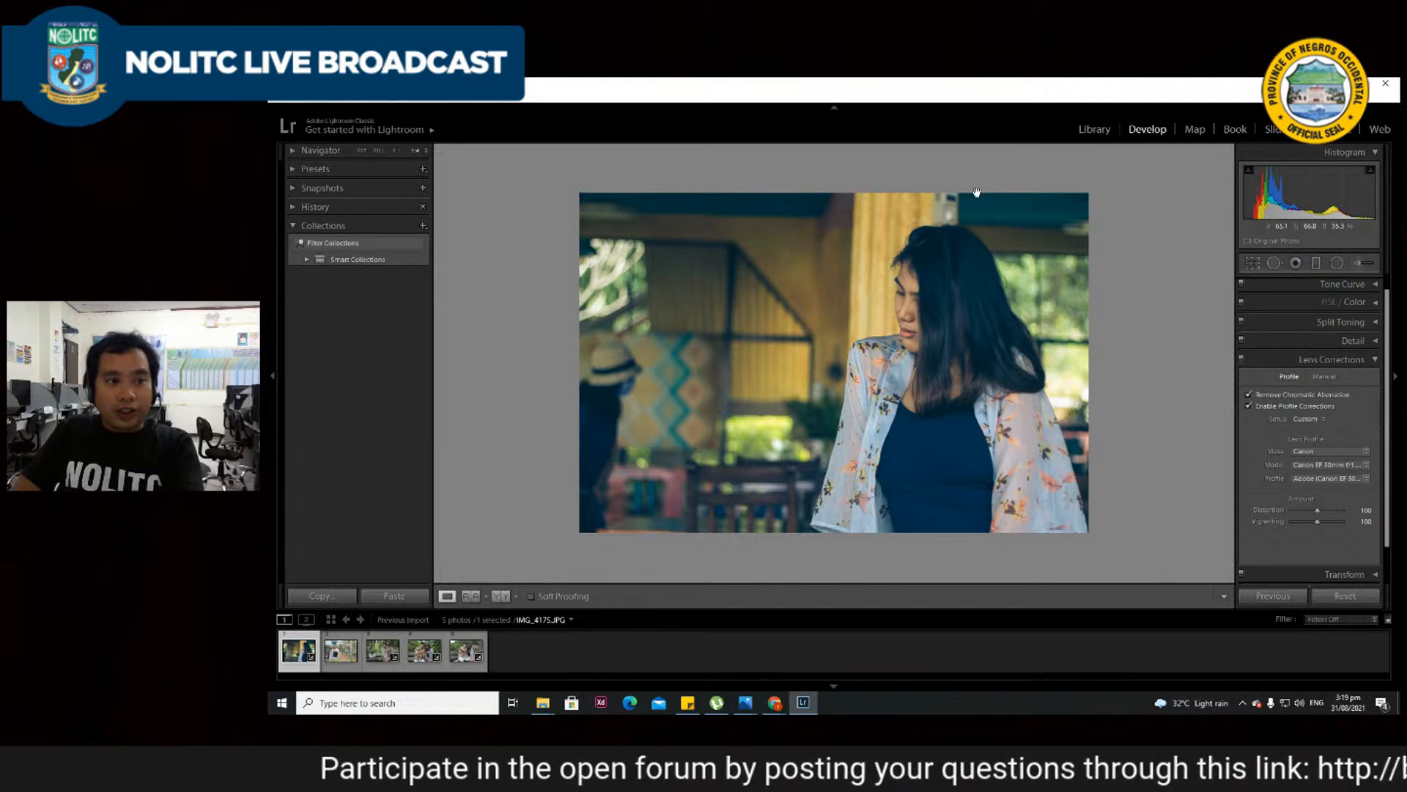
click(1374, 360)
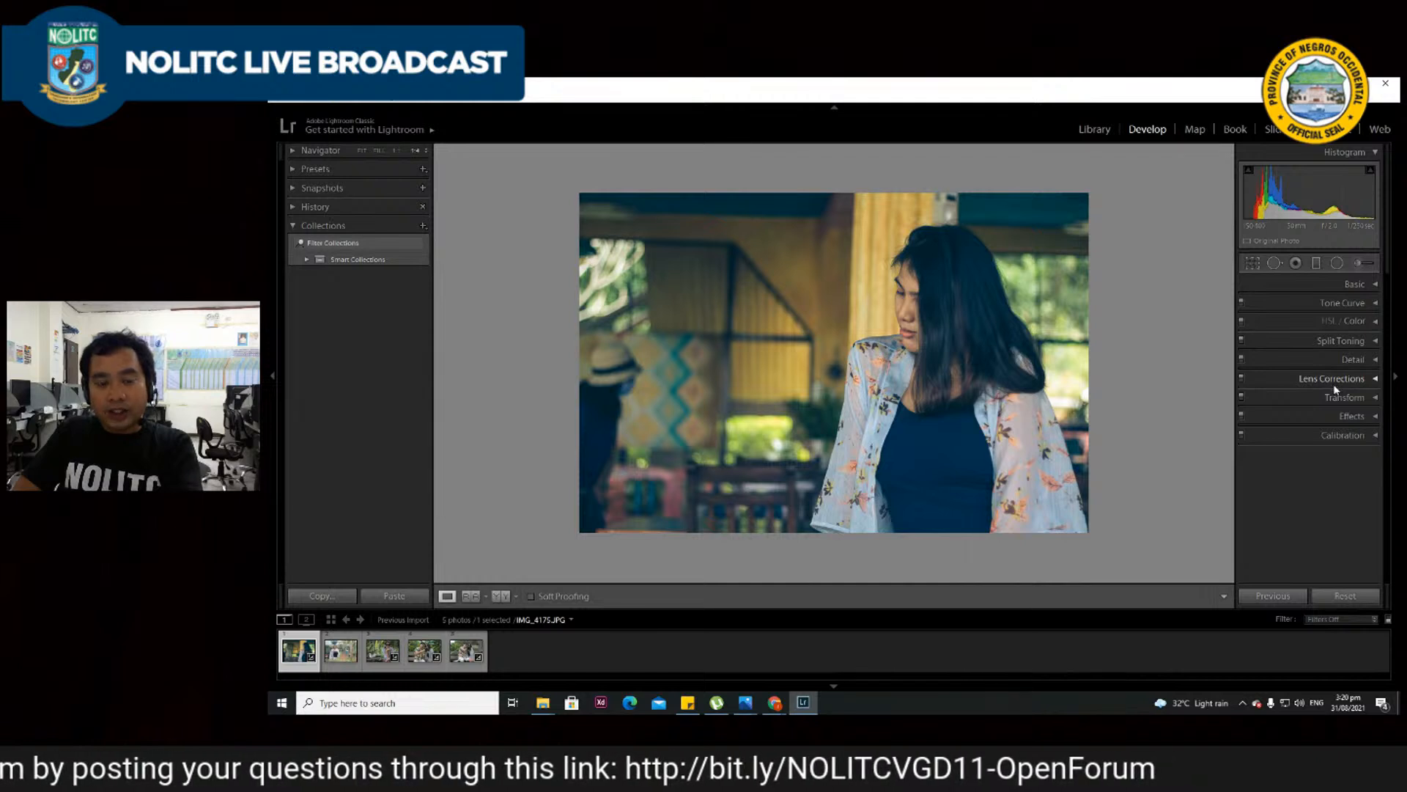
- Try transforming the photo's vertical perspective to 24 and to -55, and undo both changes
click(1371, 398)
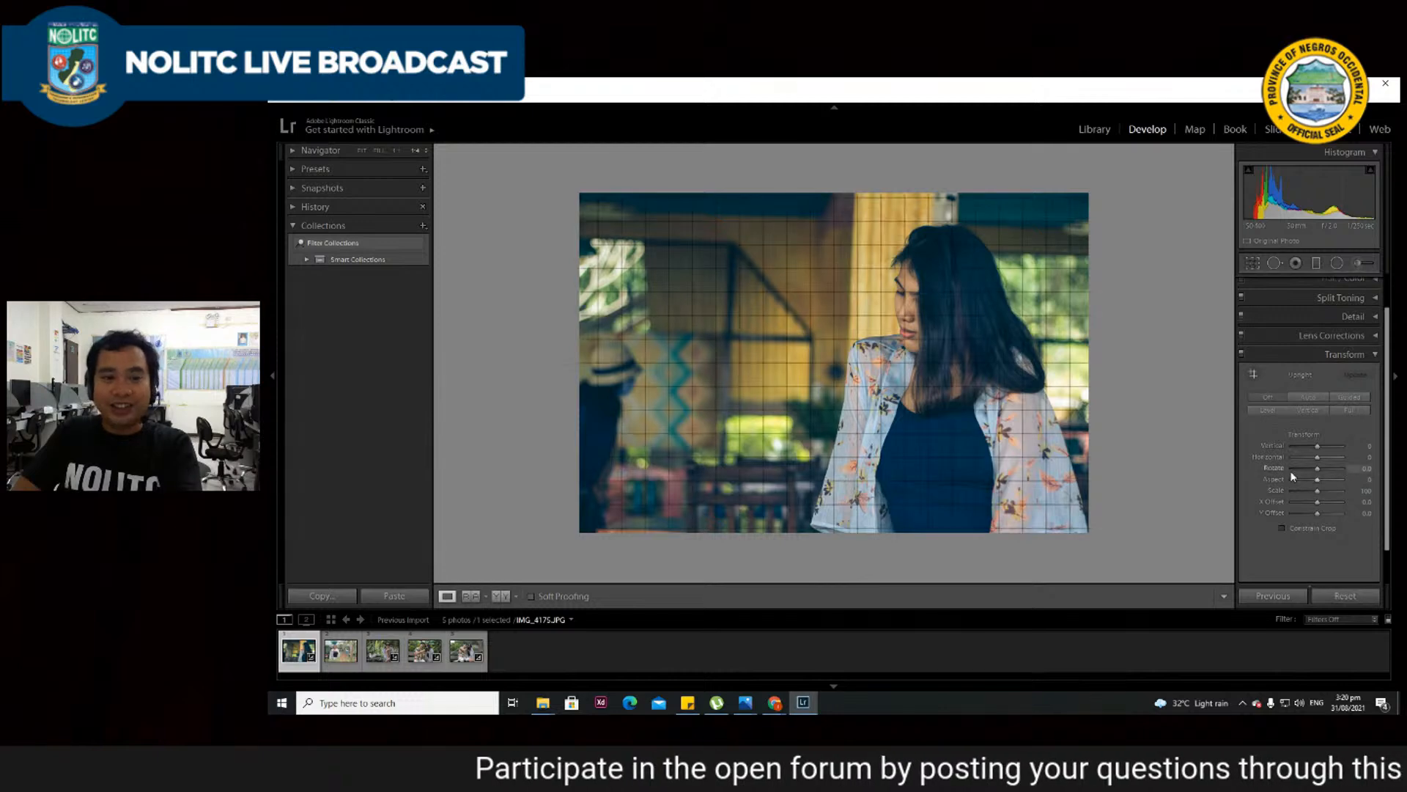
drag(1322, 445, 1324, 450)
key(ctrl+z)
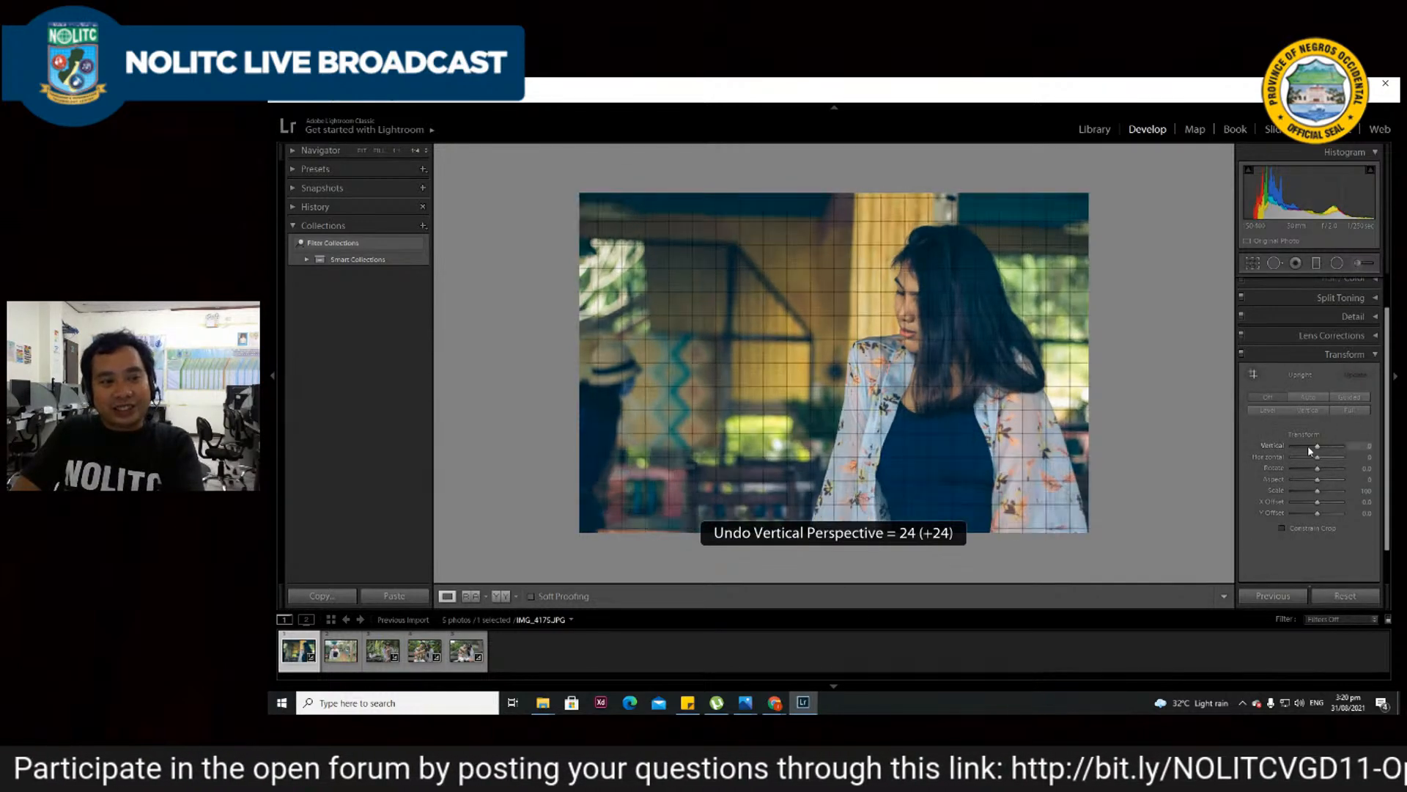
mouse_move(1317, 457)
mouse_down()
mouse_move(1330, 446)
mouse_move(1304, 447)
mouse_up()
key(ctrl+z)
key(ctrl+z)
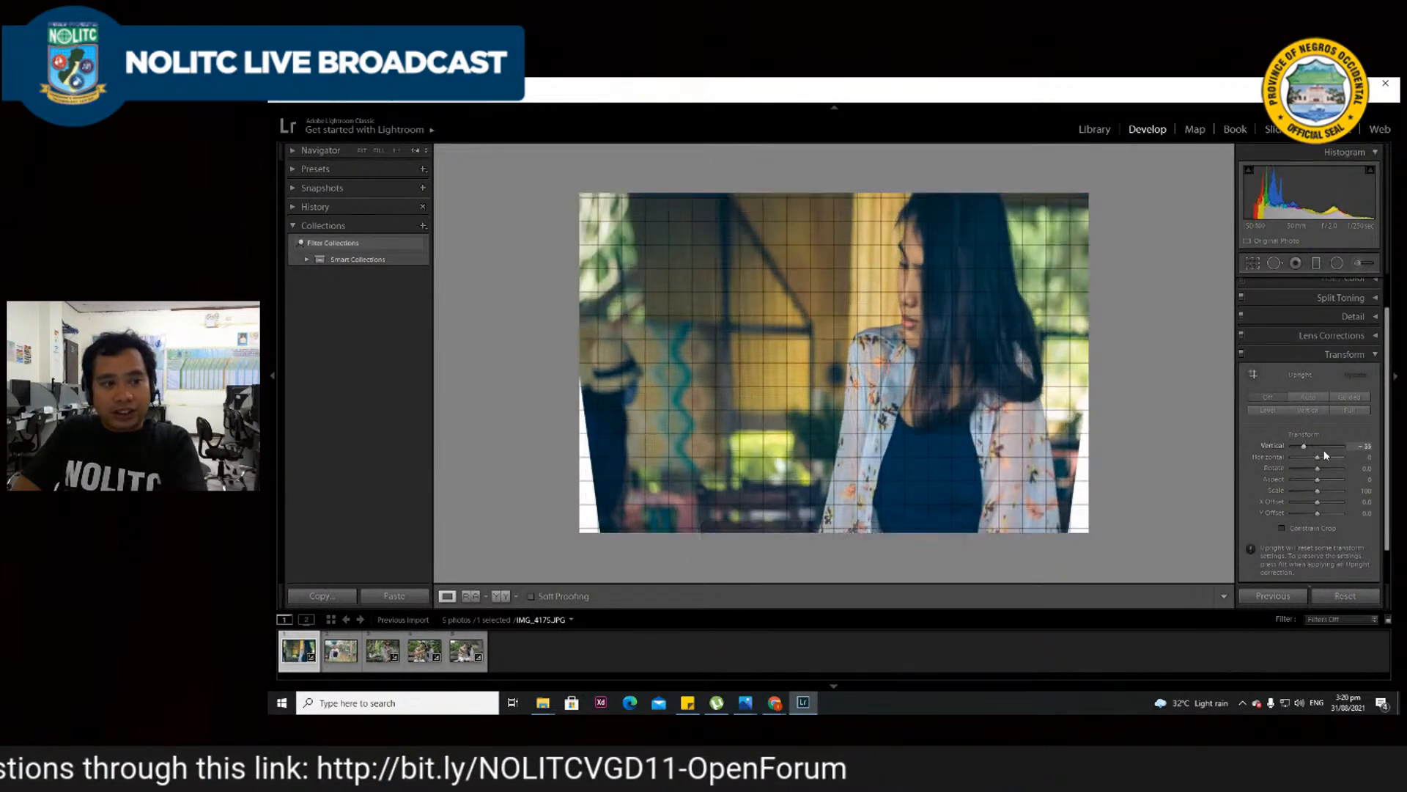
key(ctrl+z)
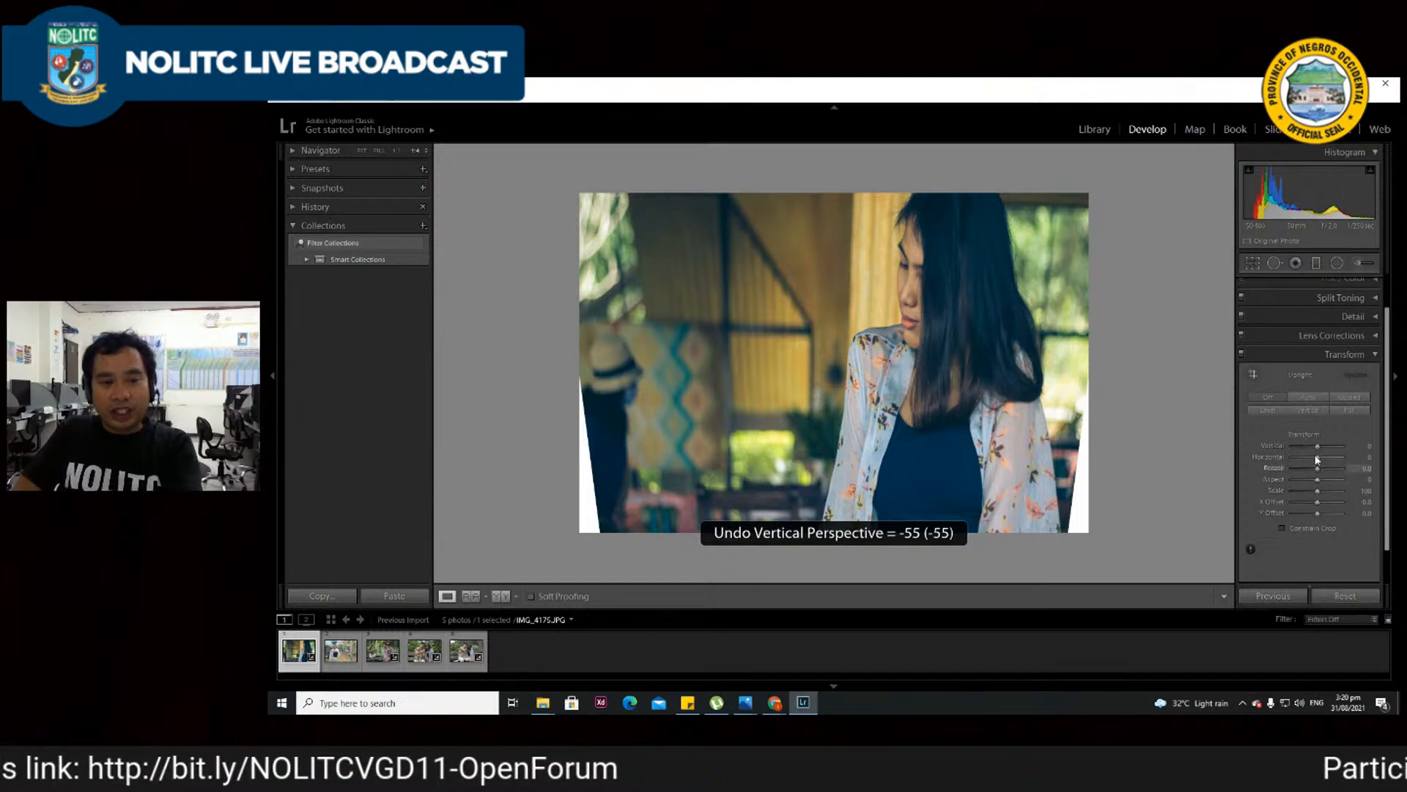
- Try a horizontal perspective of -55 and a rotation on the photo, and undo these transform changes
drag(1318, 458, 1304, 460)
key(ctrl+z)
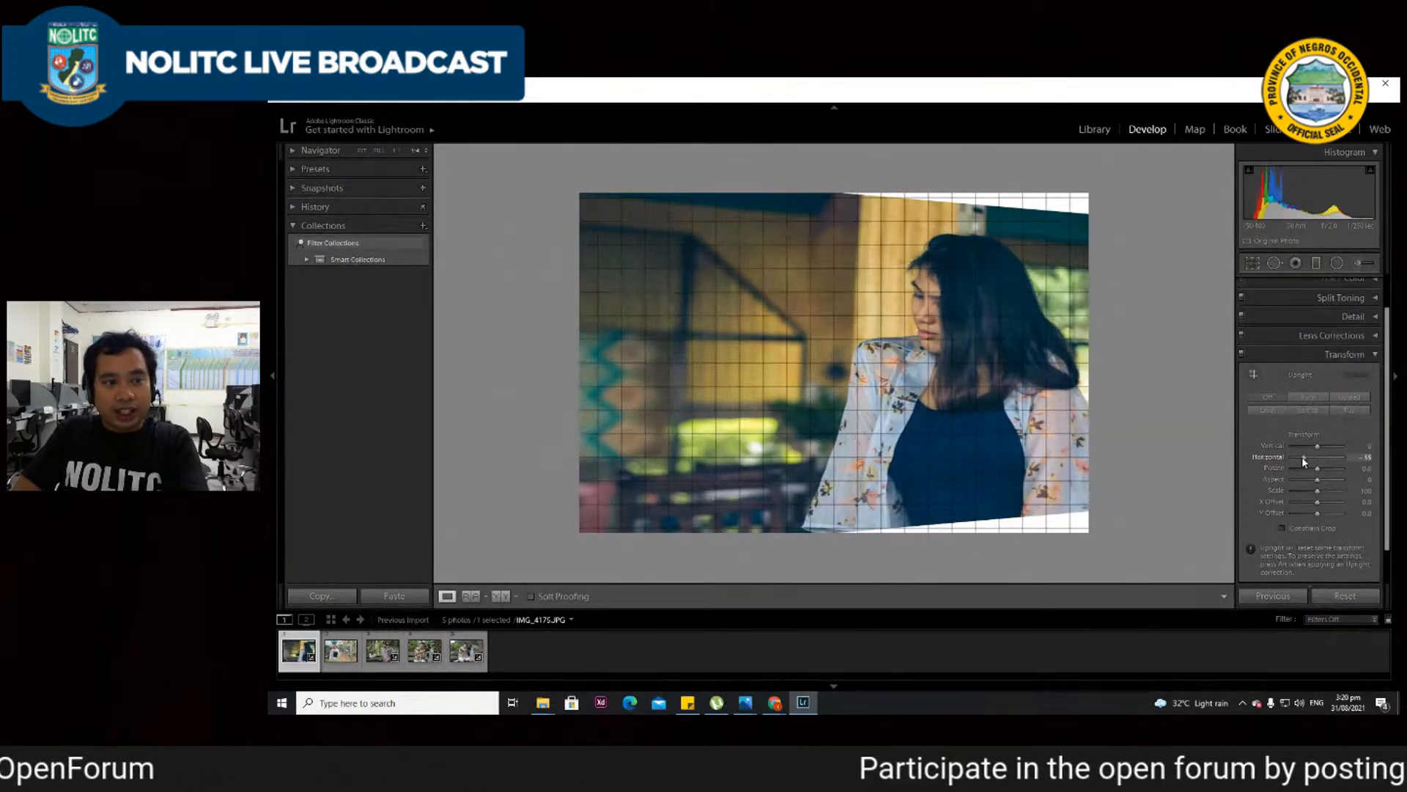
key(ctrl+z)
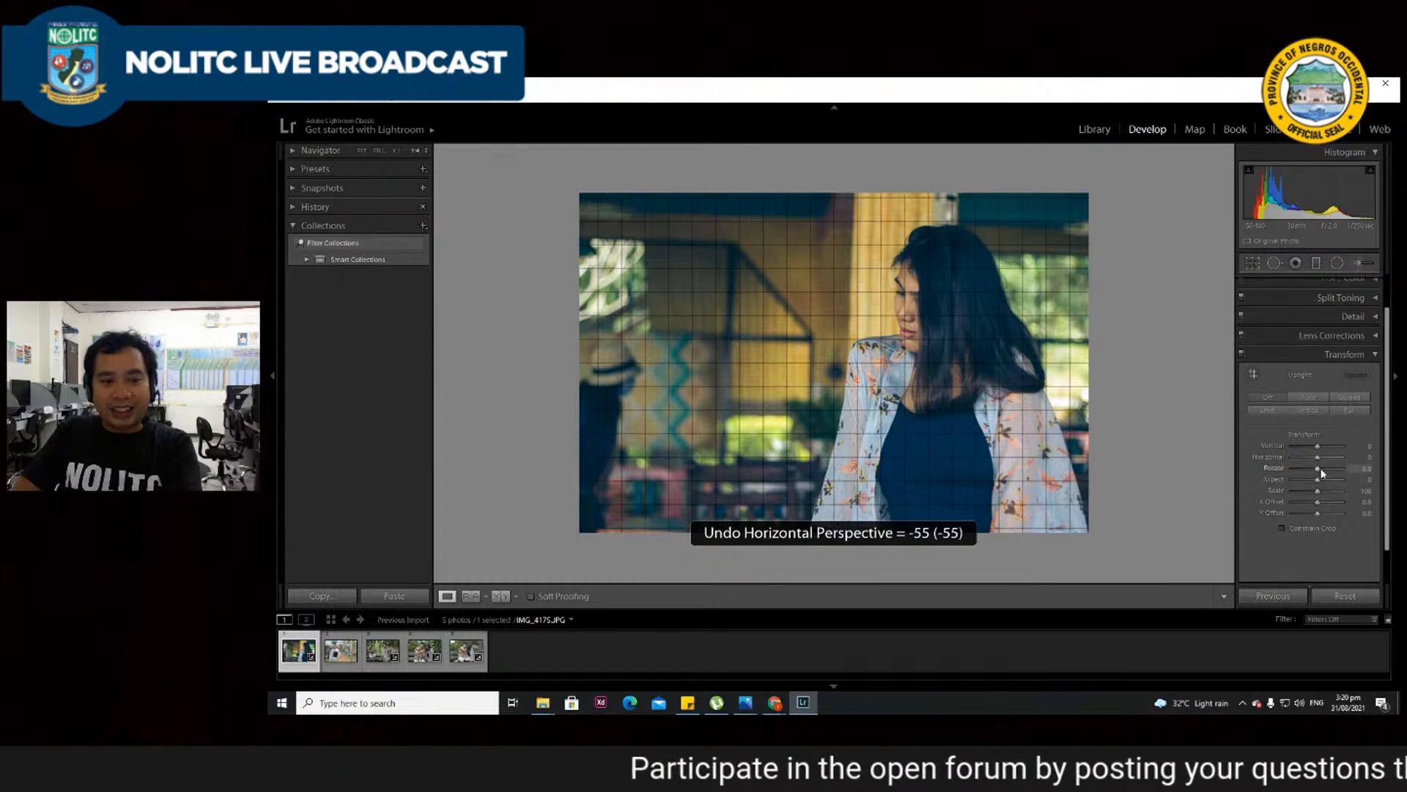
mouse_move(1321, 469)
mouse_down()
mouse_move(1343, 469)
mouse_move(1299, 472)
mouse_move(1336, 487)
mouse_up()
key(ctrl+z)
key(ctrl+z)
key(ctrl+z)
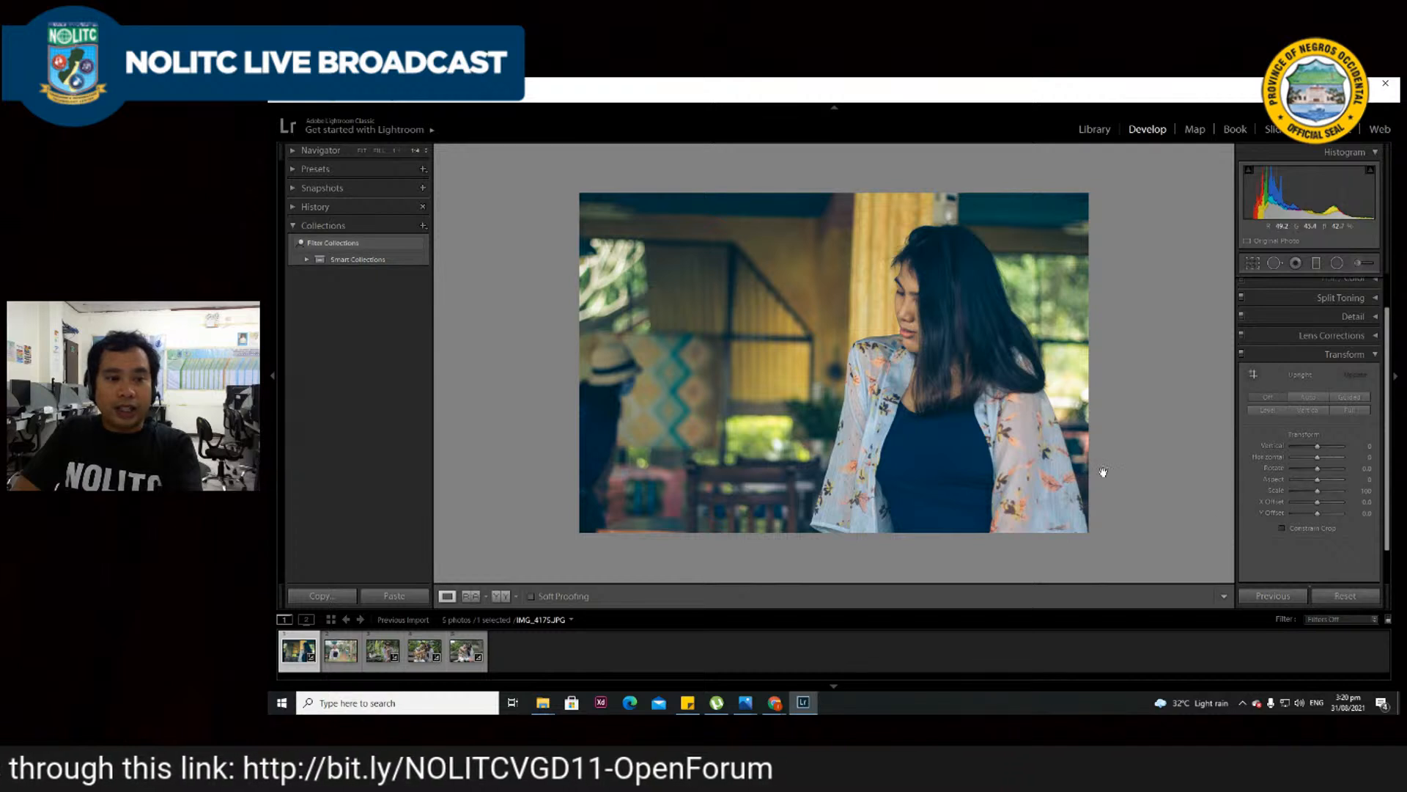
- Try cropping the photo at 4 x 5 / 8 x 10, reposition it within the frame, and switch the crop ratio to 8.5 x 11
click(1252, 264)
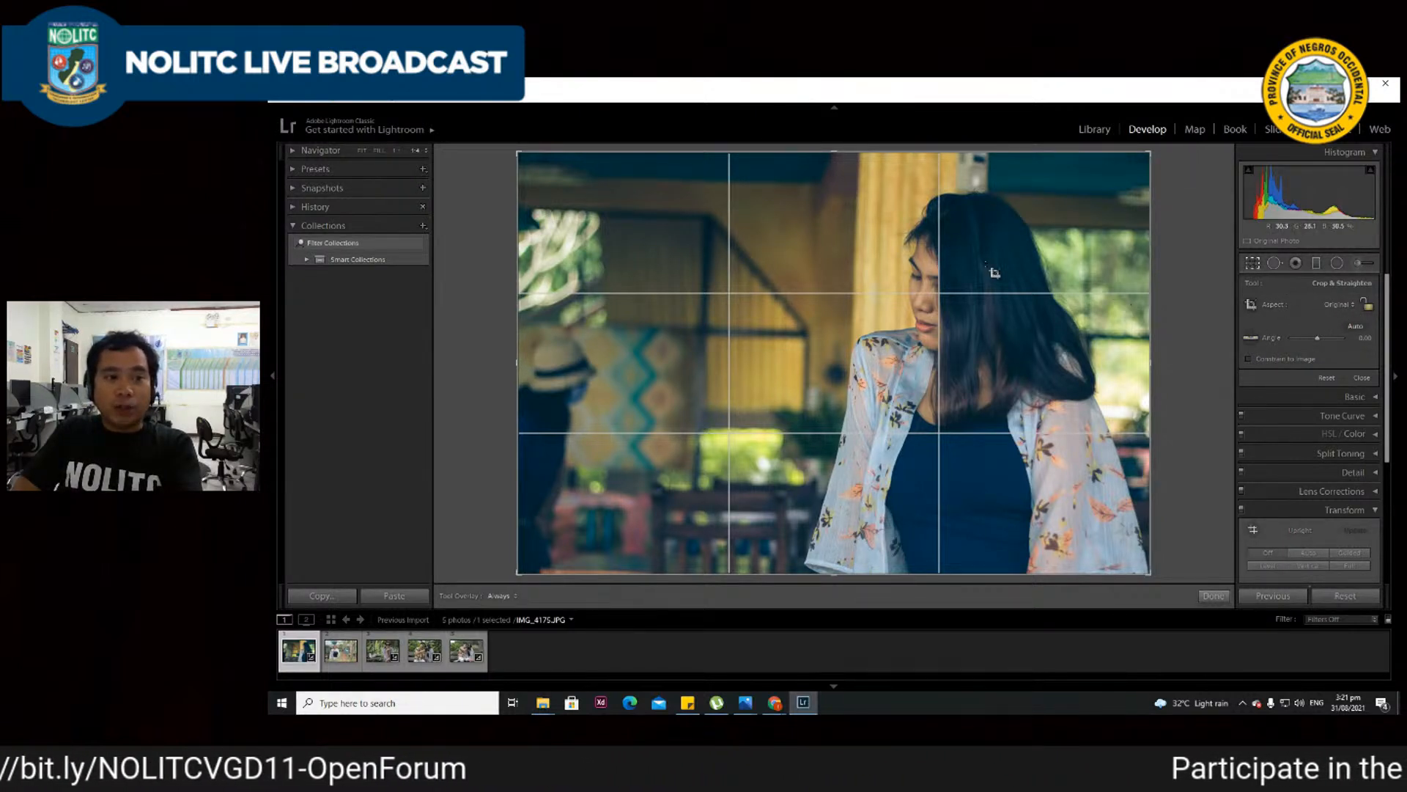
click(1336, 304)
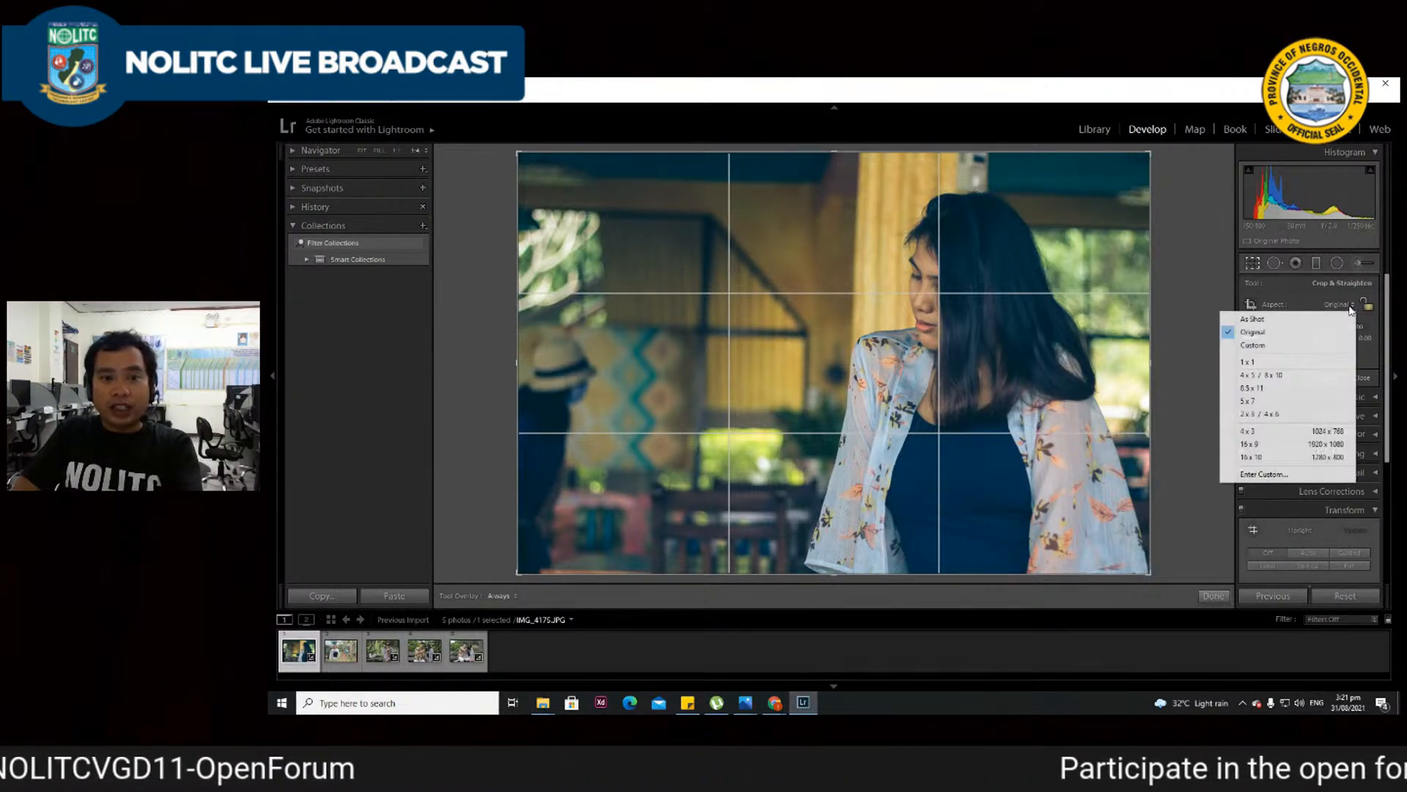
click(1255, 375)
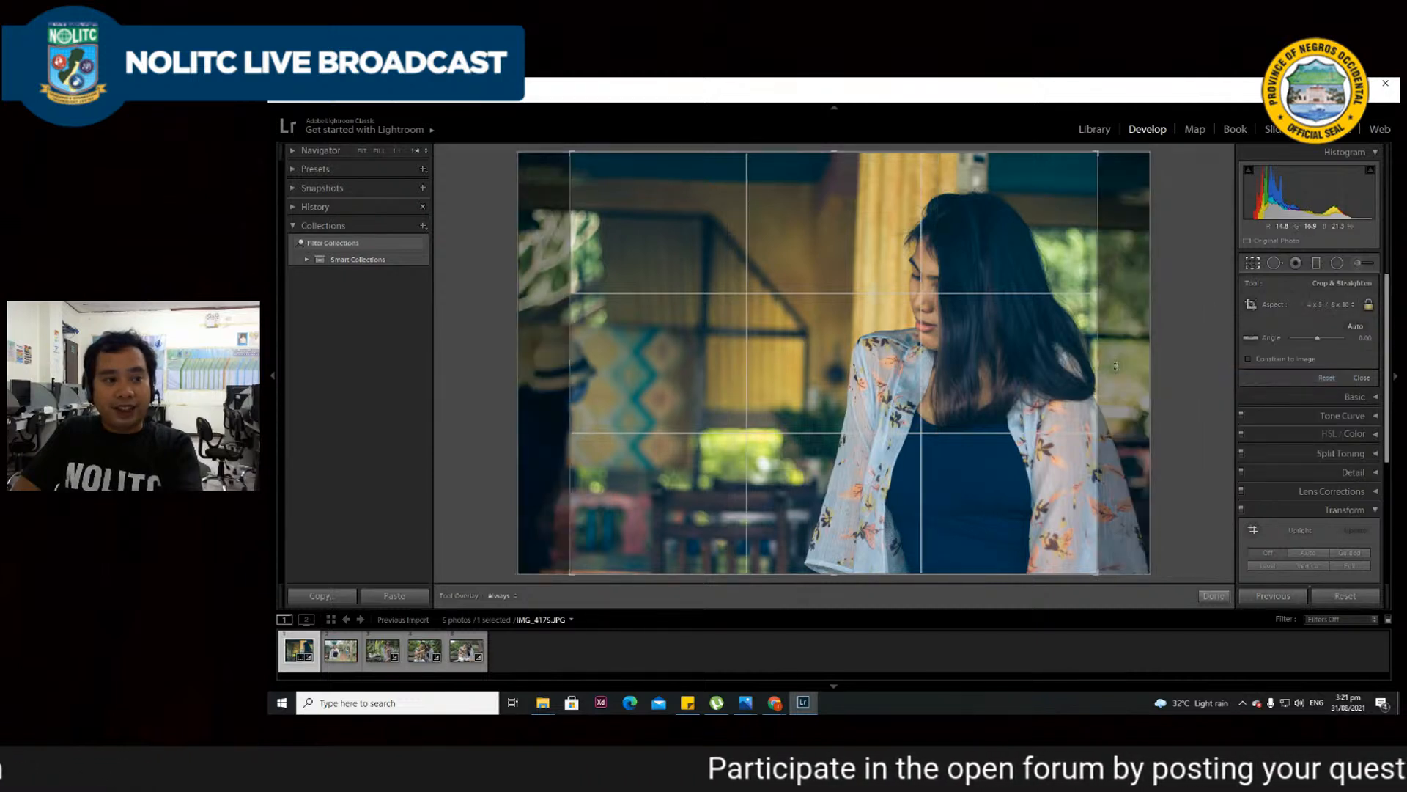
drag(947, 330, 879, 347)
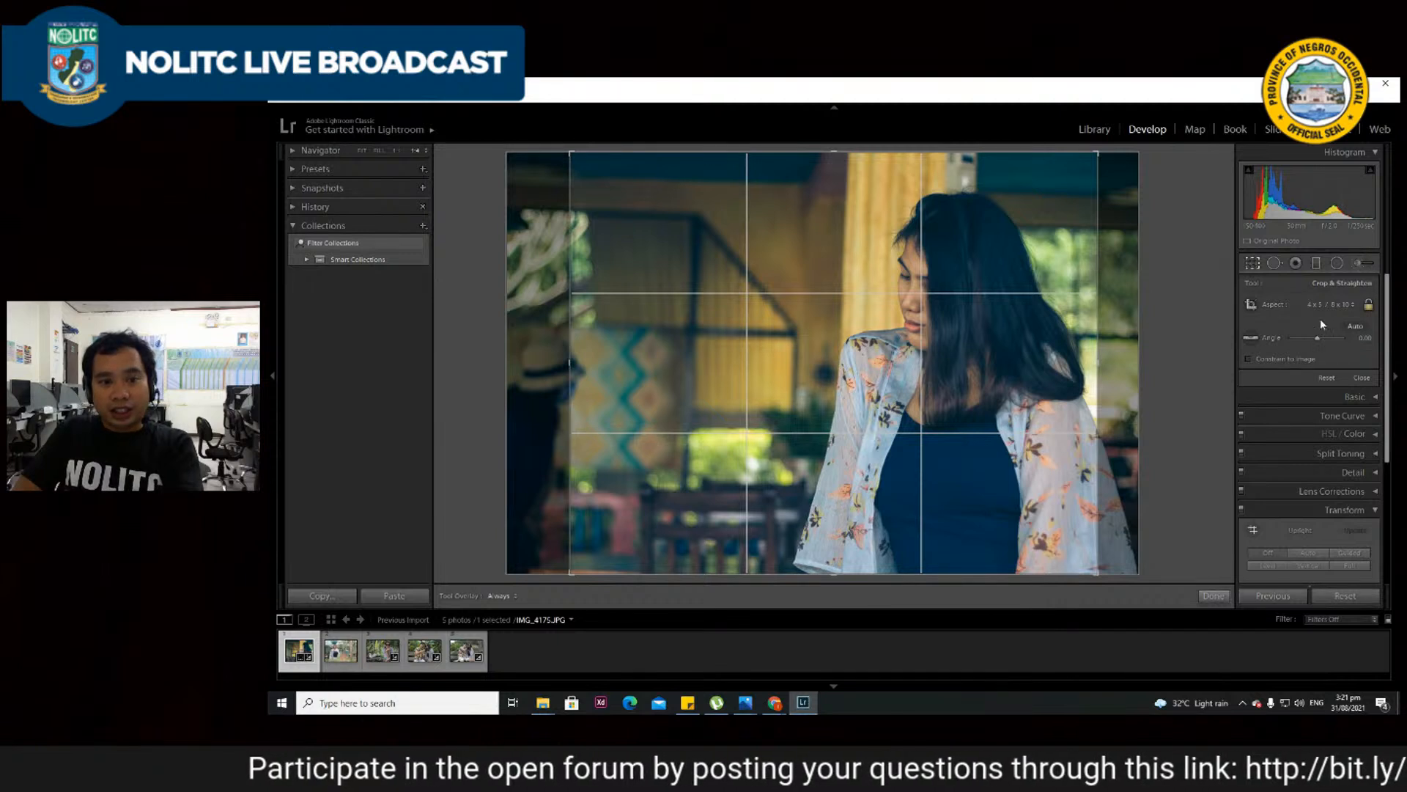
click(1337, 303)
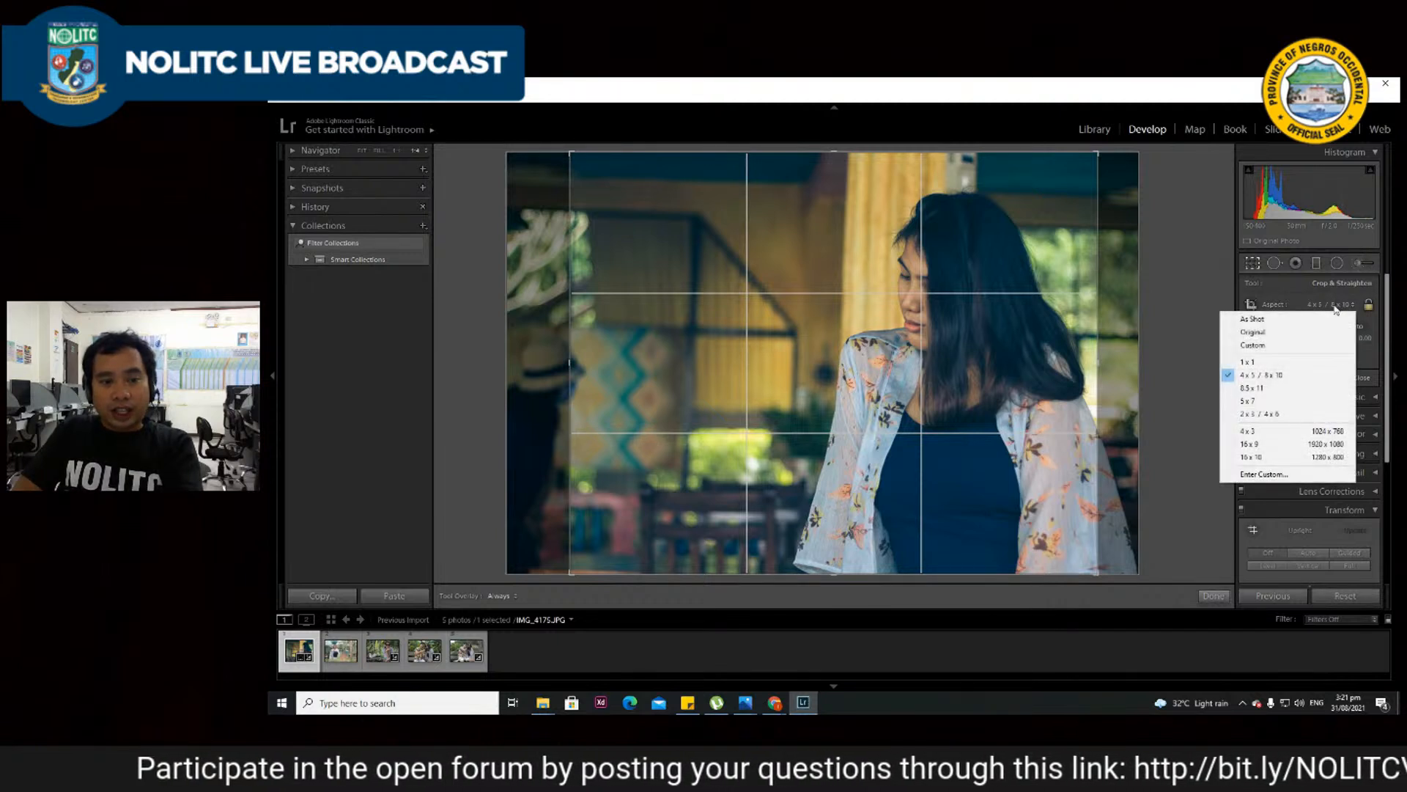
click(1265, 389)
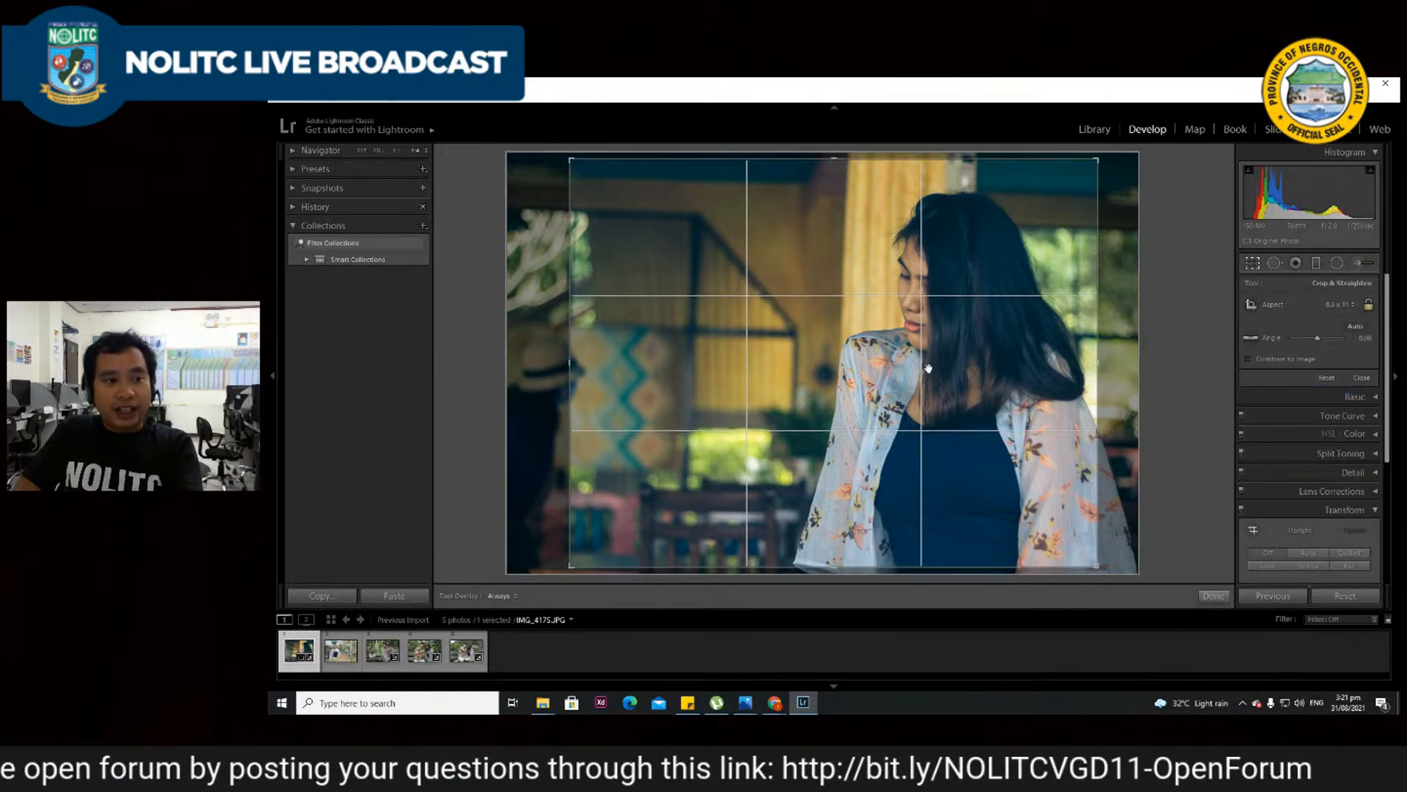
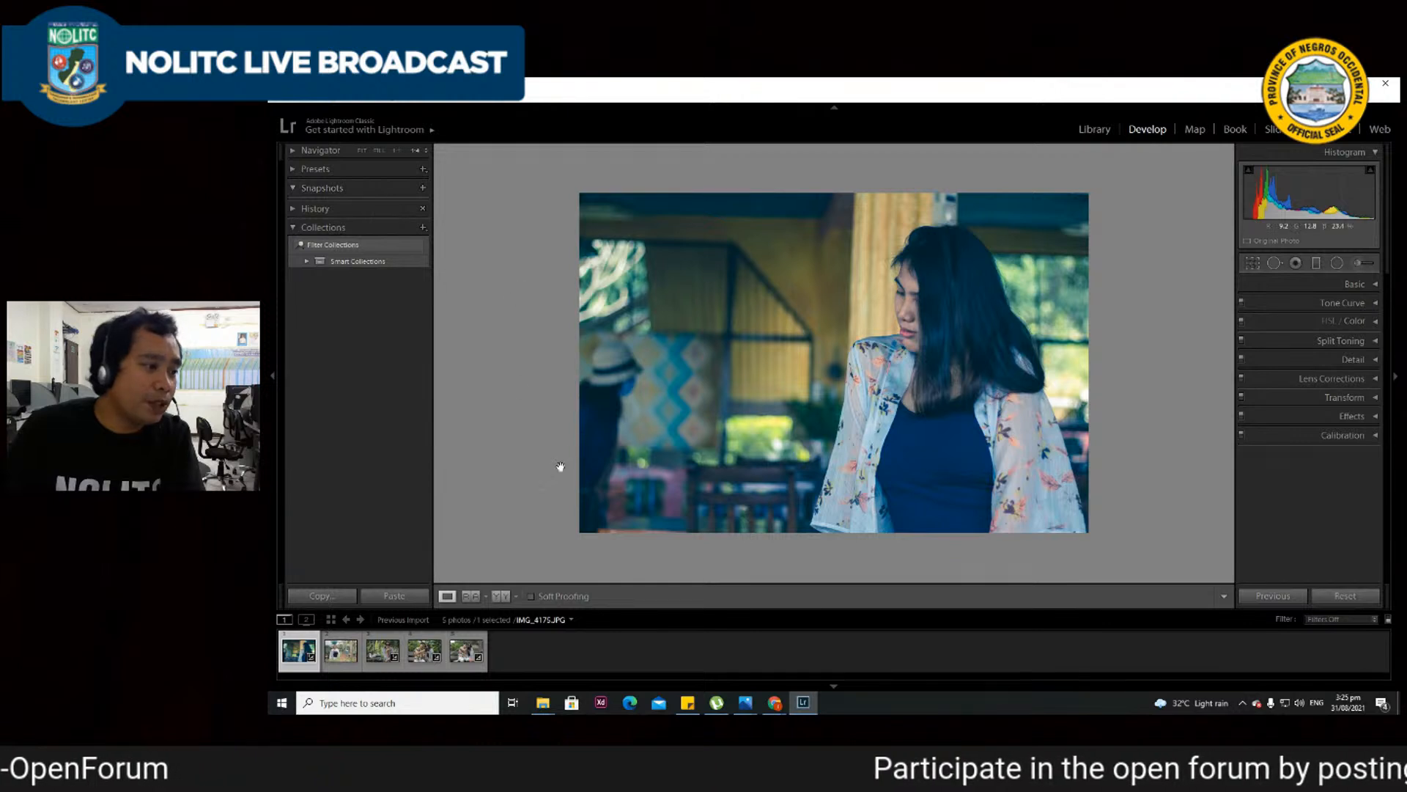
- Open the photo IMG_4191.JPG and save its current state as a snapshot named Original
click(378, 651)
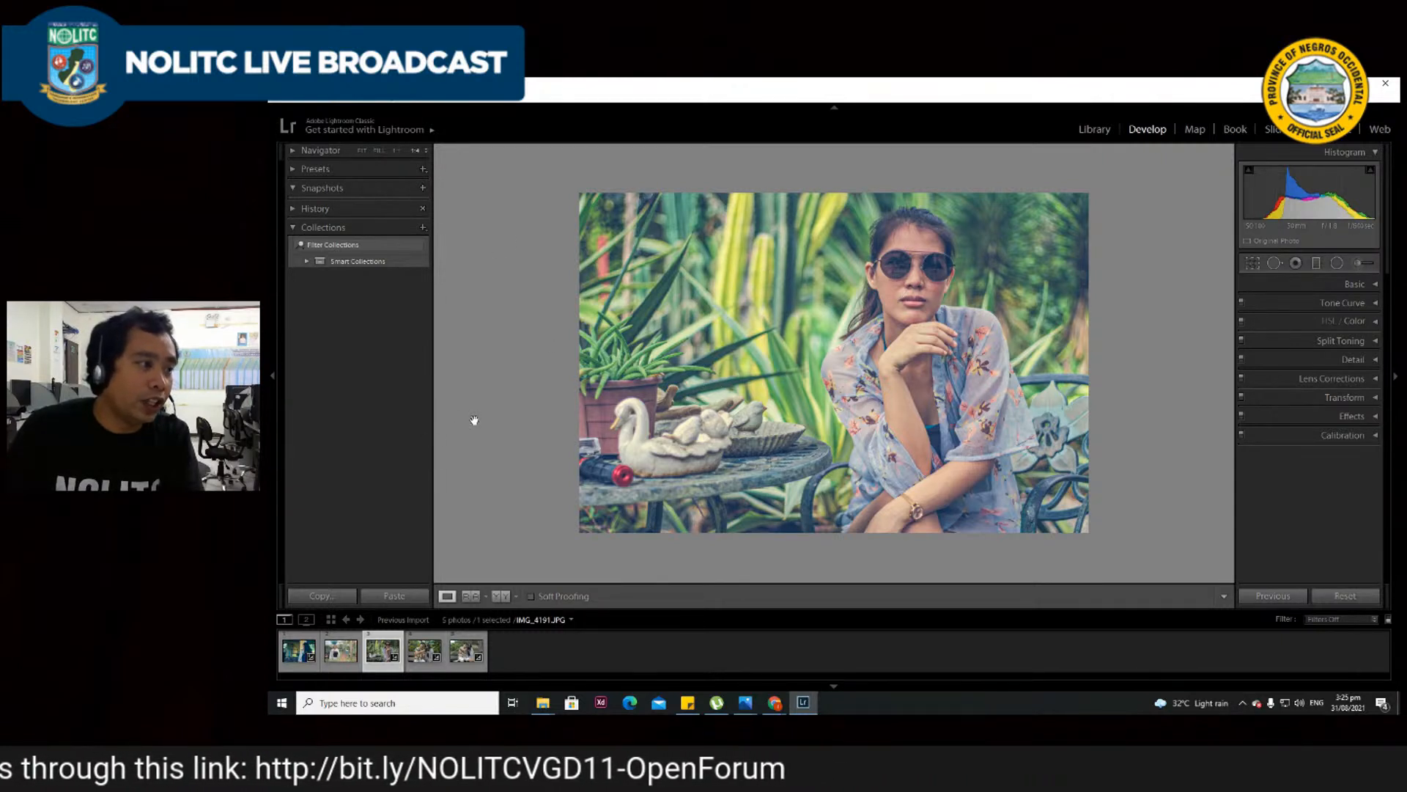
click(422, 188)
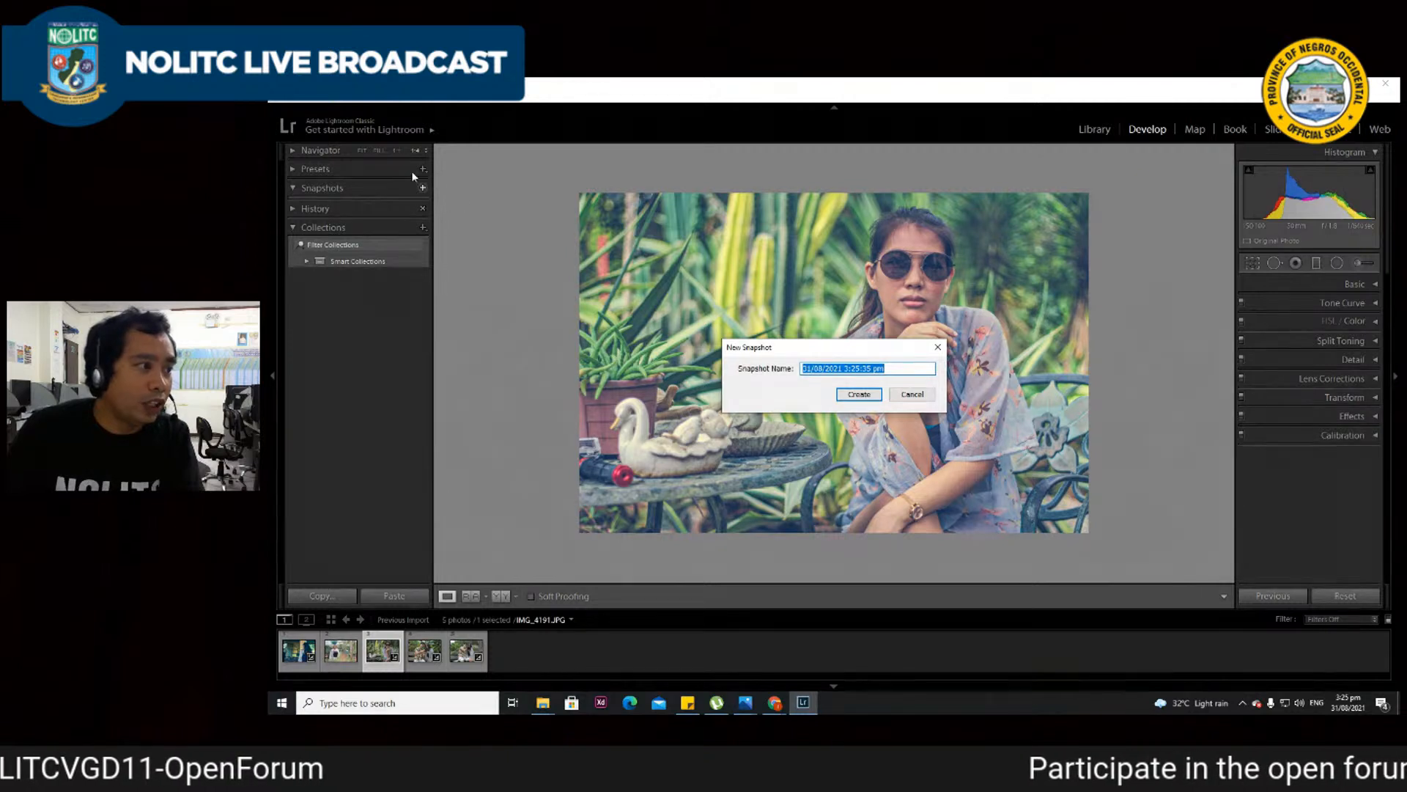
text(Original)
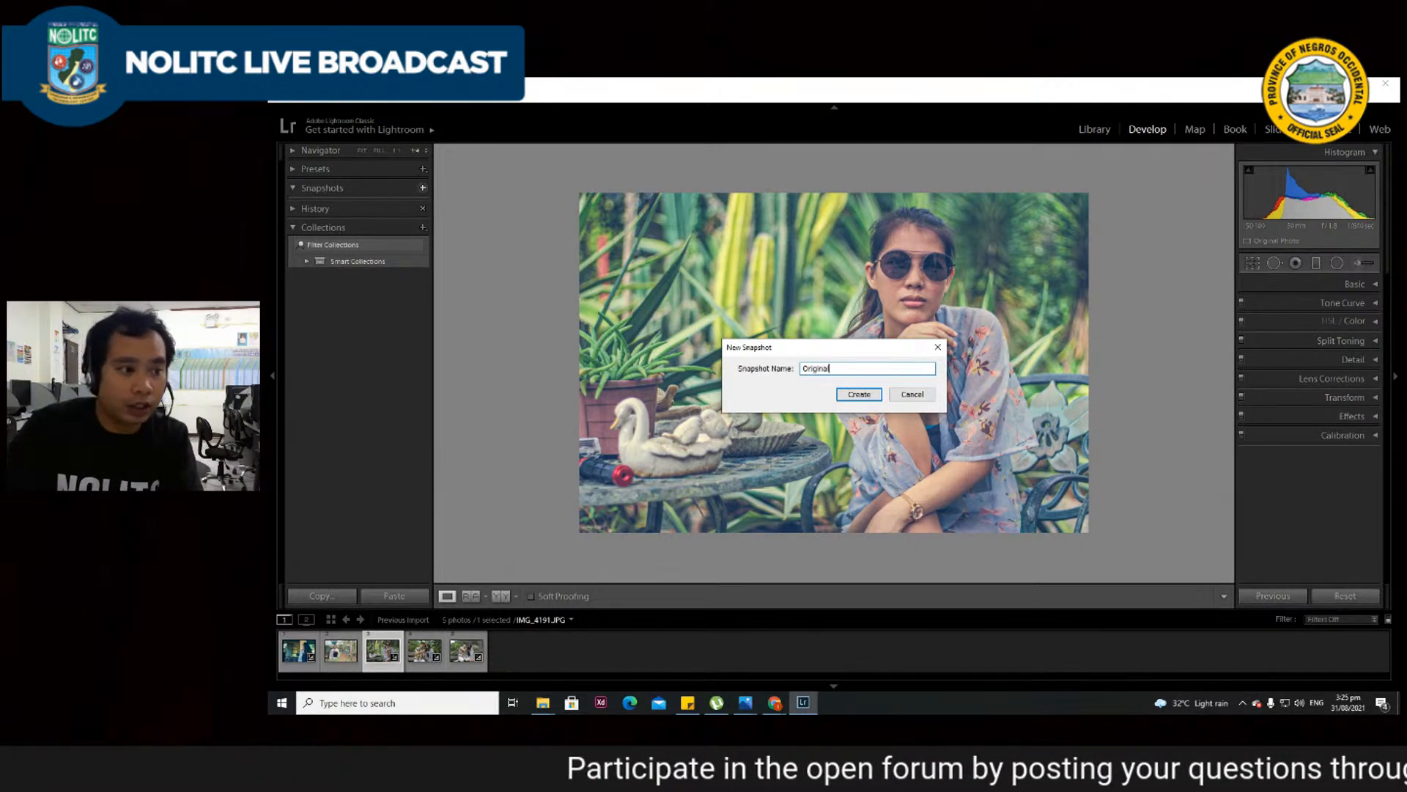
click(854, 396)
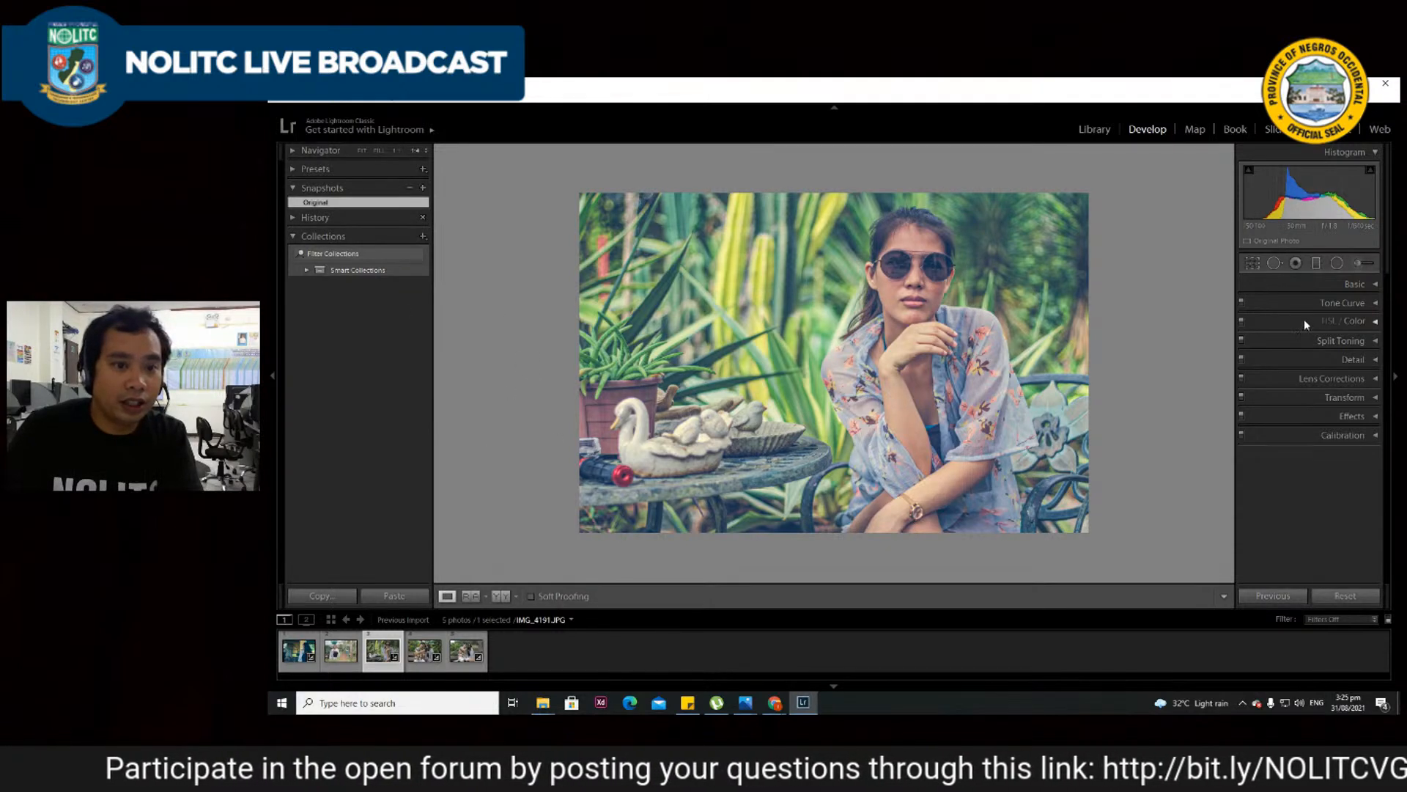
- Browse the preset groups and try the user preset Portrait Effect 14 on the photo
click(304, 174)
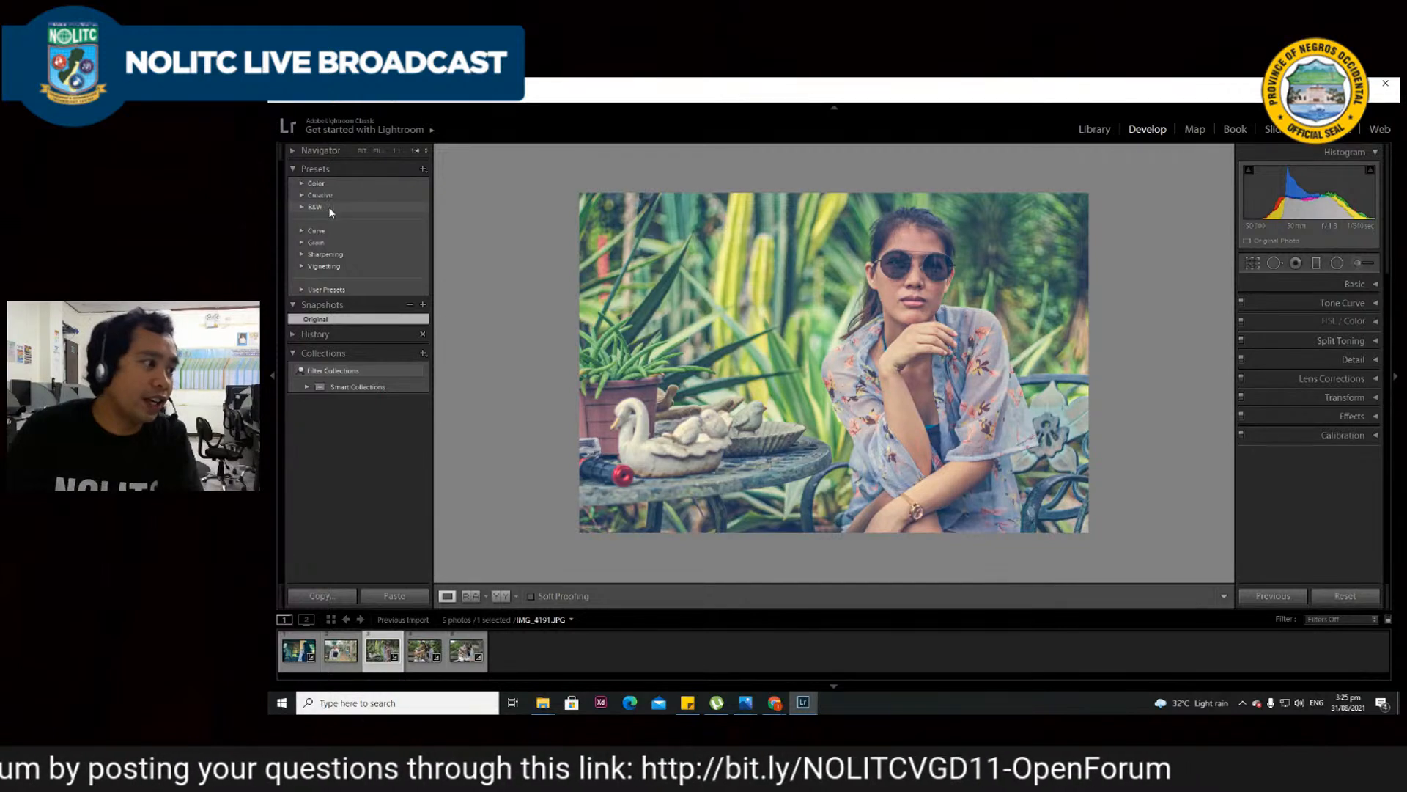
click(294, 233)
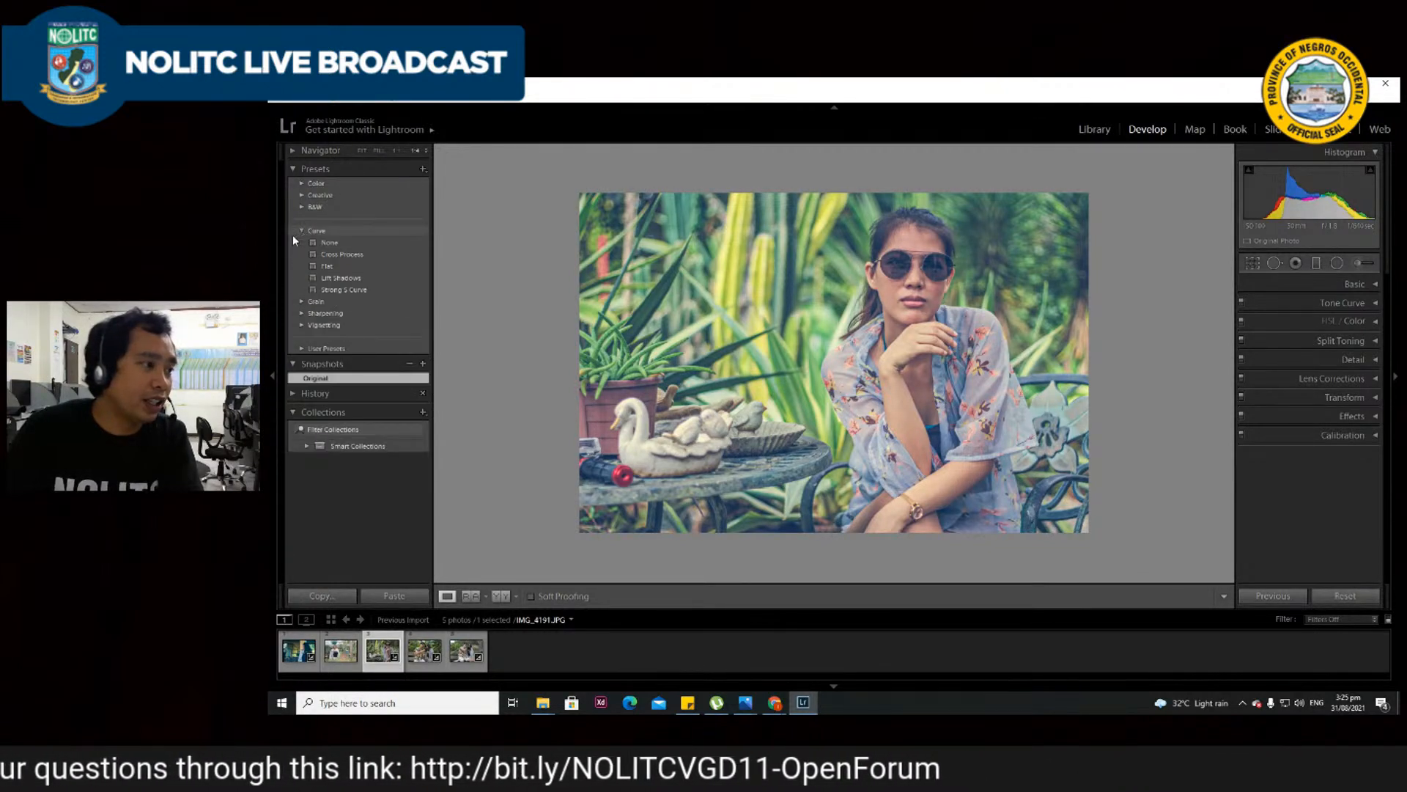
click(294, 233)
click(298, 289)
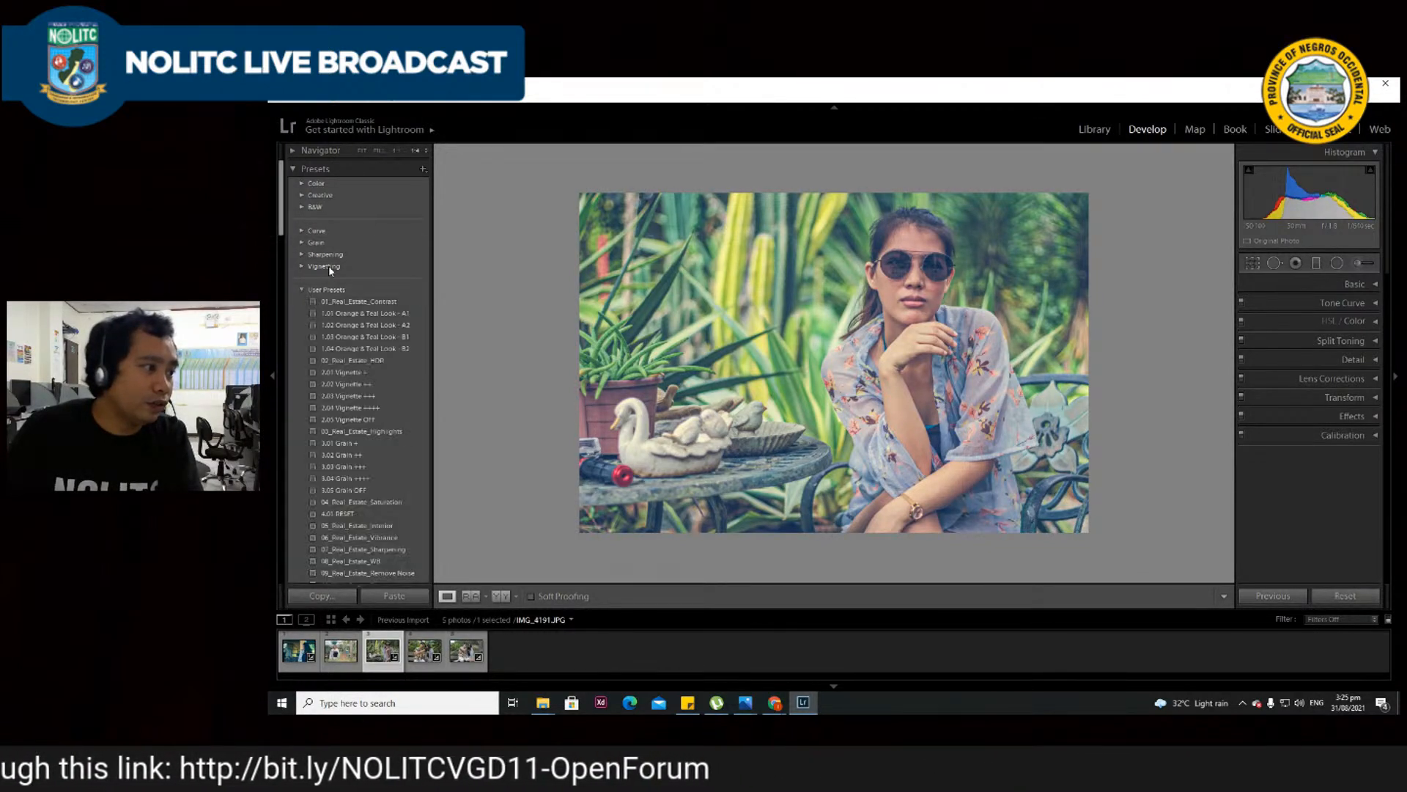
scroll(328, 265, down, 15)
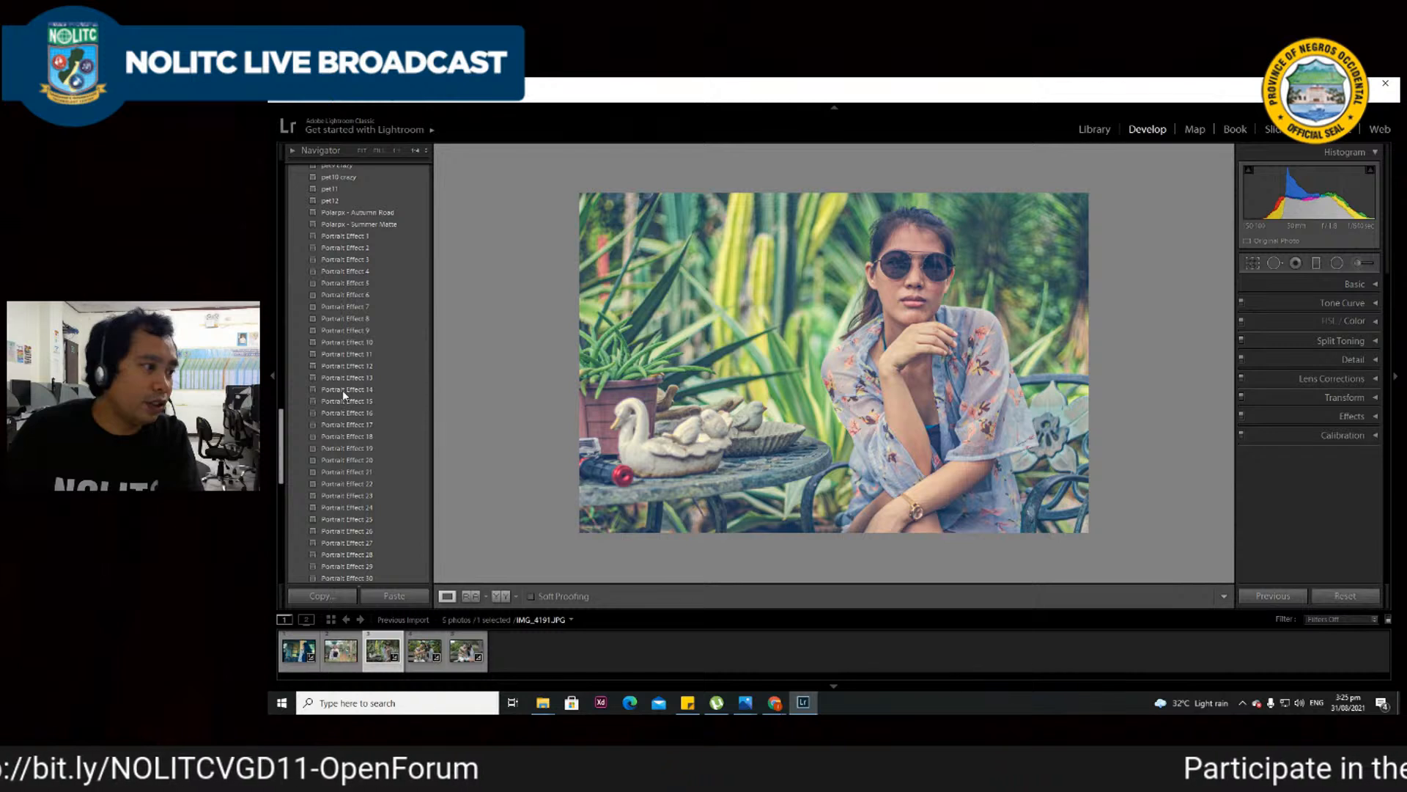
click(341, 390)
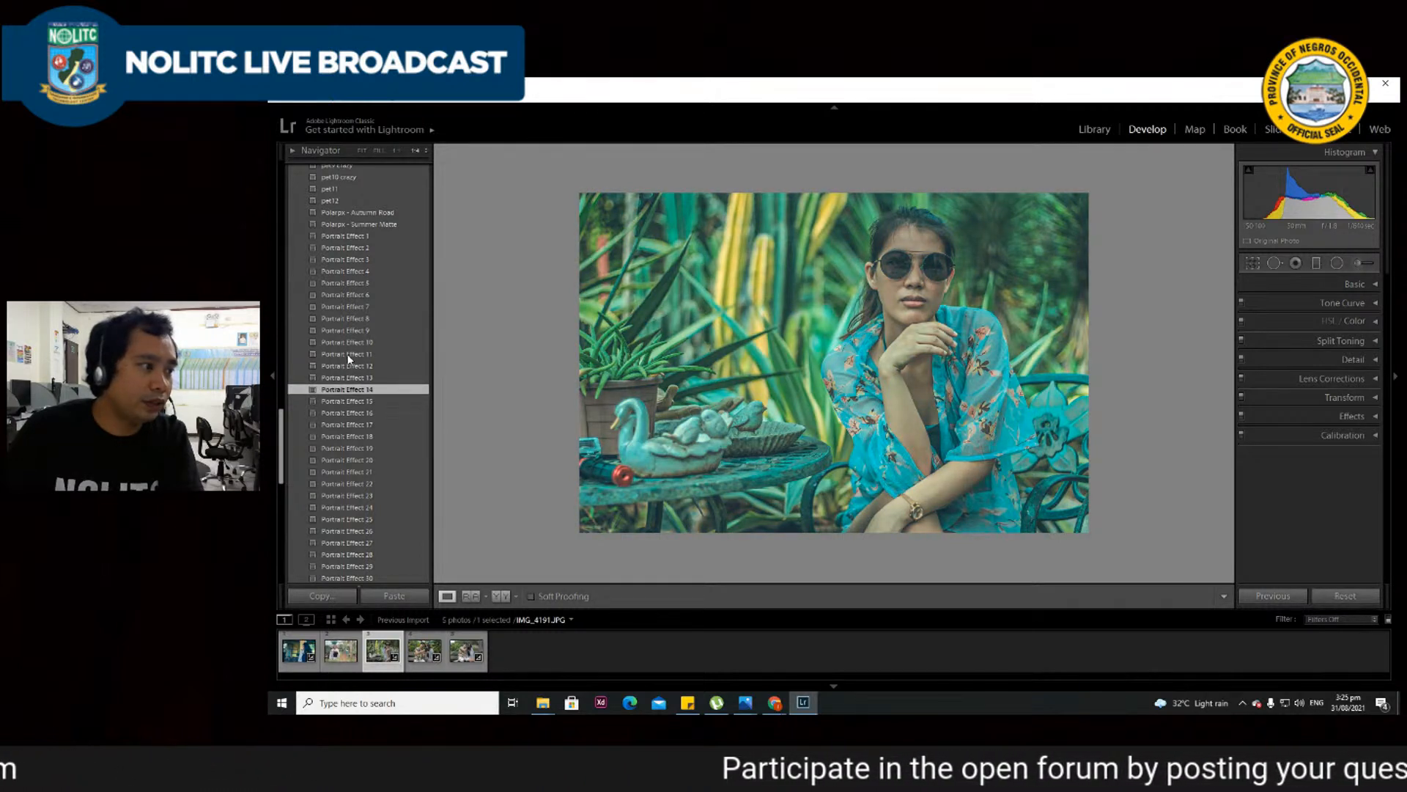
- Try the user presets 1.04 Orange & Teal Look - B2 and 1.03 Orange & Teal Look - B1 on the photo
scroll(349, 358, up, 6)
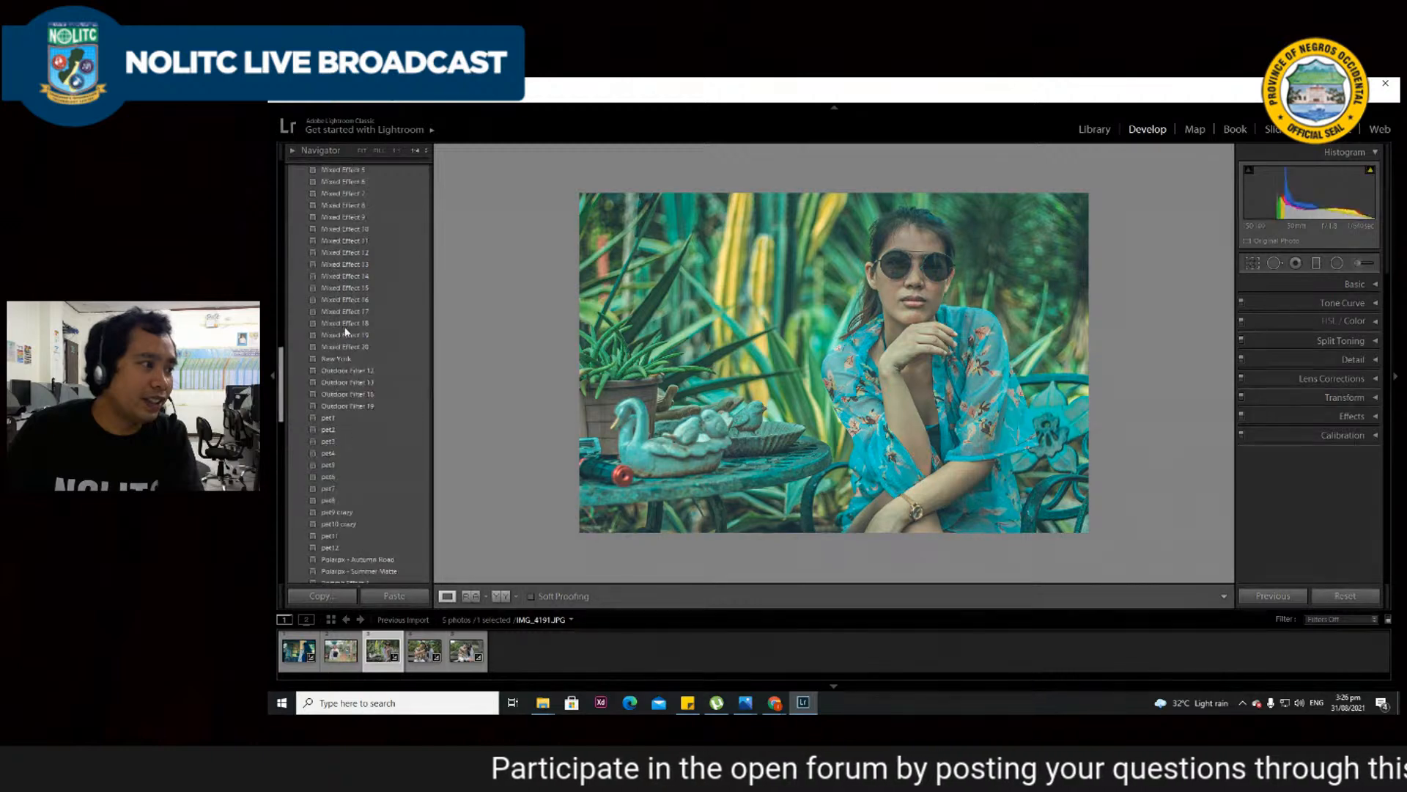
scroll(350, 349, up, 10)
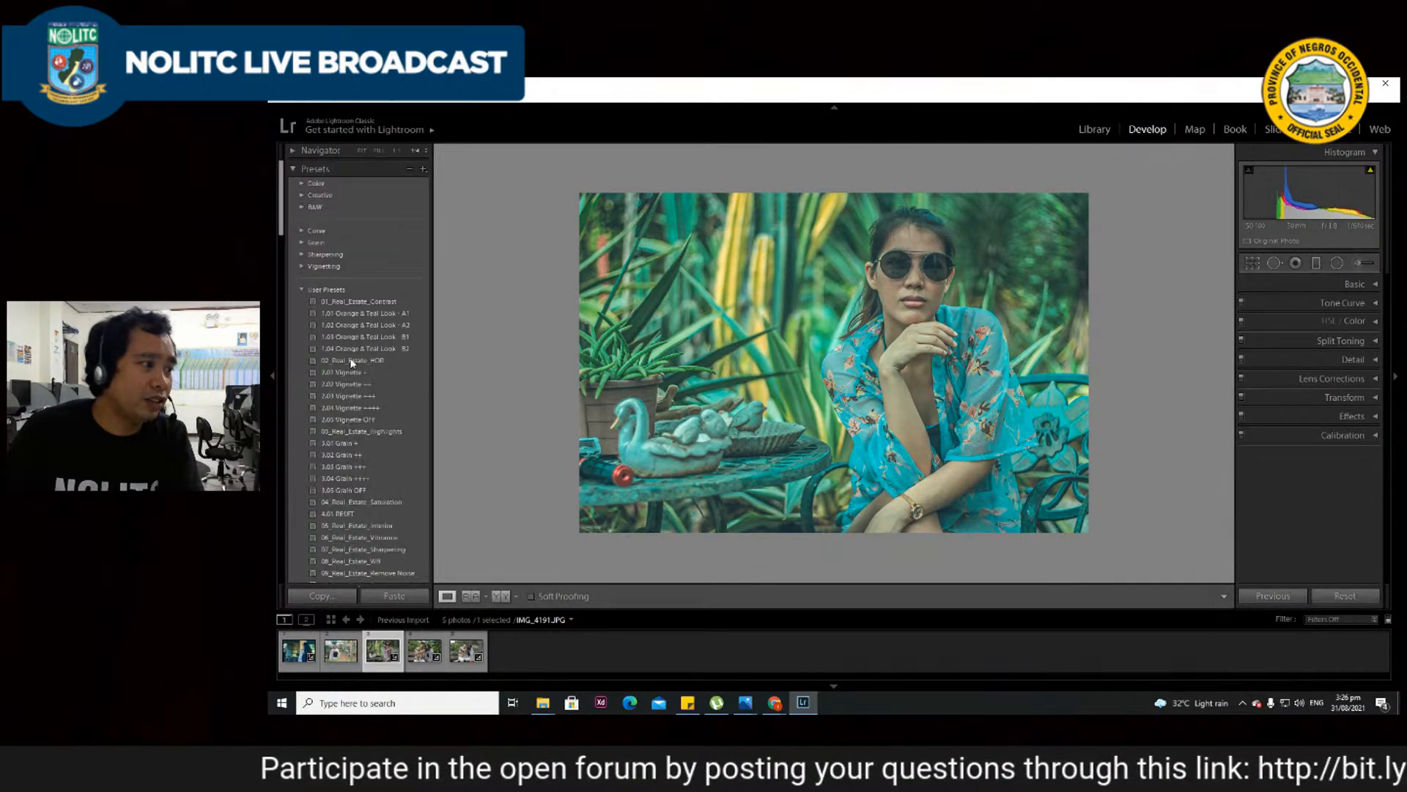
click(363, 349)
click(362, 338)
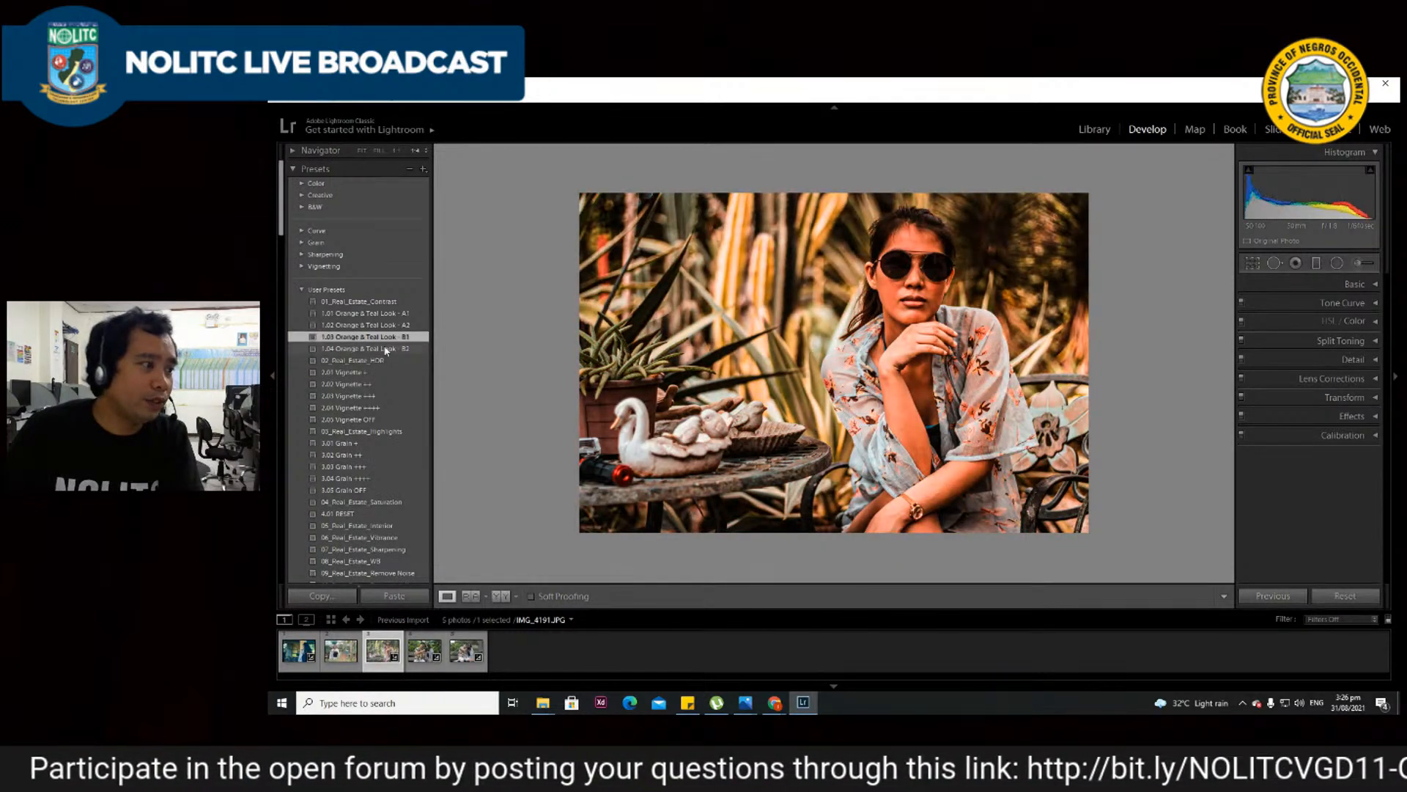
- Try the 3.04 Grain ++++ preset, and clear the photo's adjustments with the 4.01 RESET preset
scroll(352, 352, down, 2)
click(344, 363)
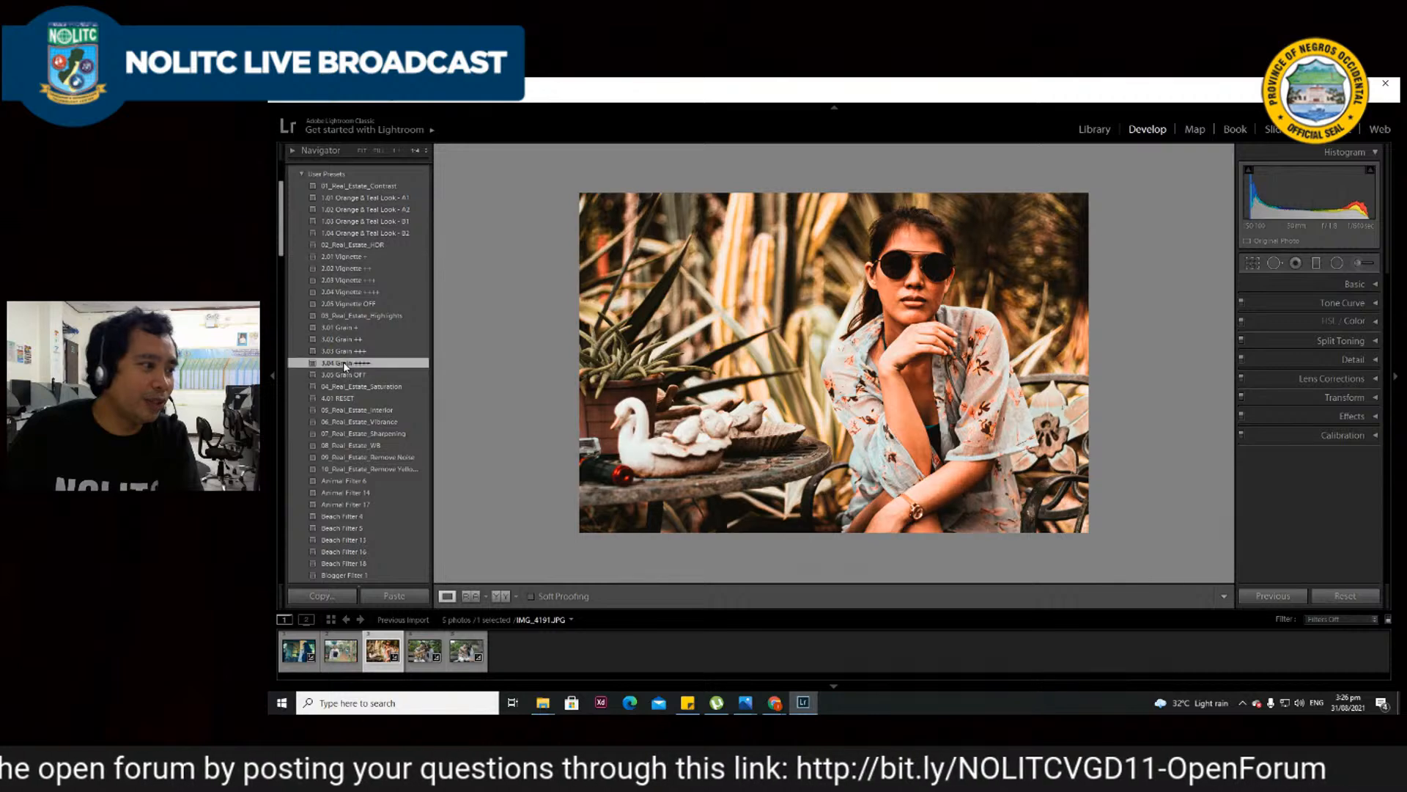
click(349, 401)
scroll(340, 411, down, 4)
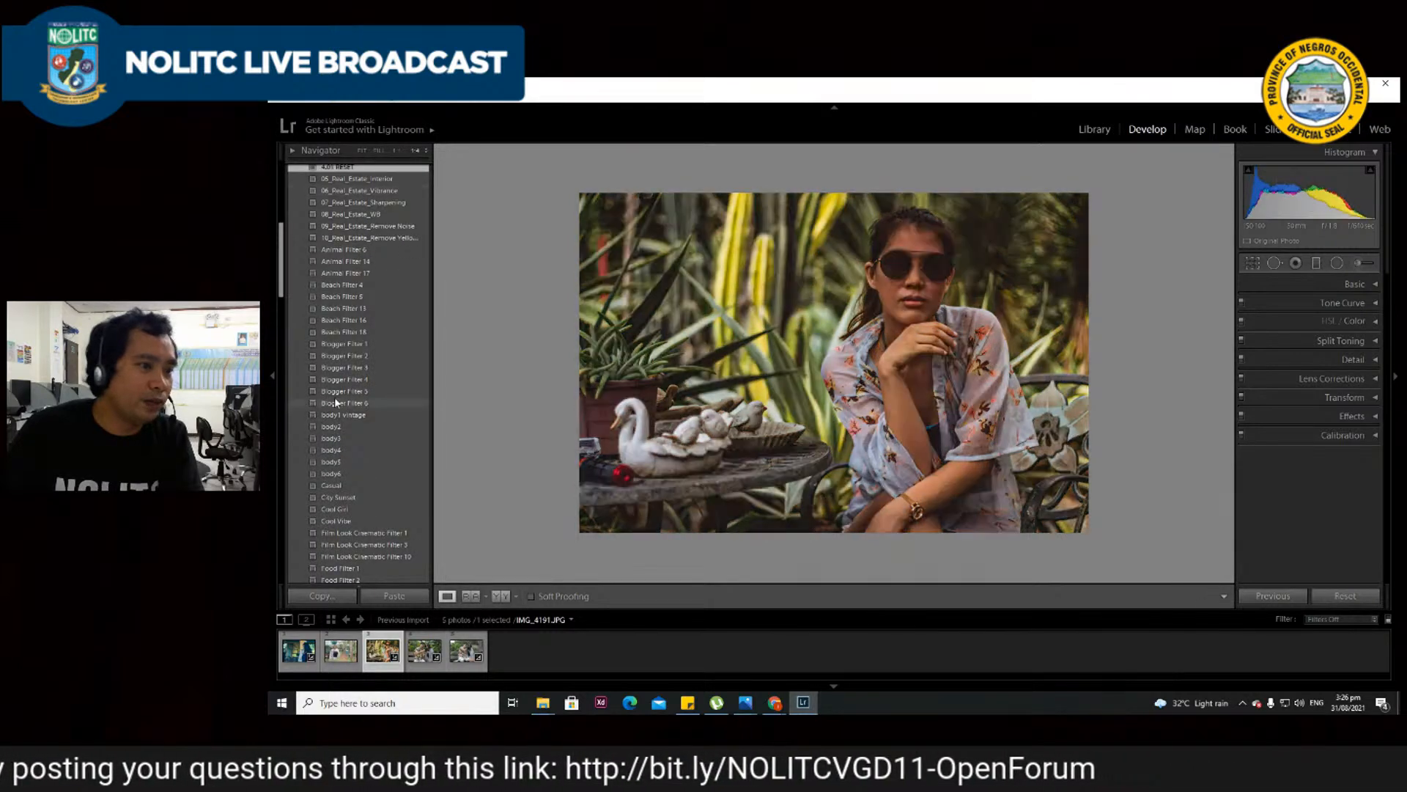
- Try the 06_Real_Estate_Vibrance preset, then apply the Matte Filter 1 preset and inspect the photo up close
scroll(341, 367, up, 4)
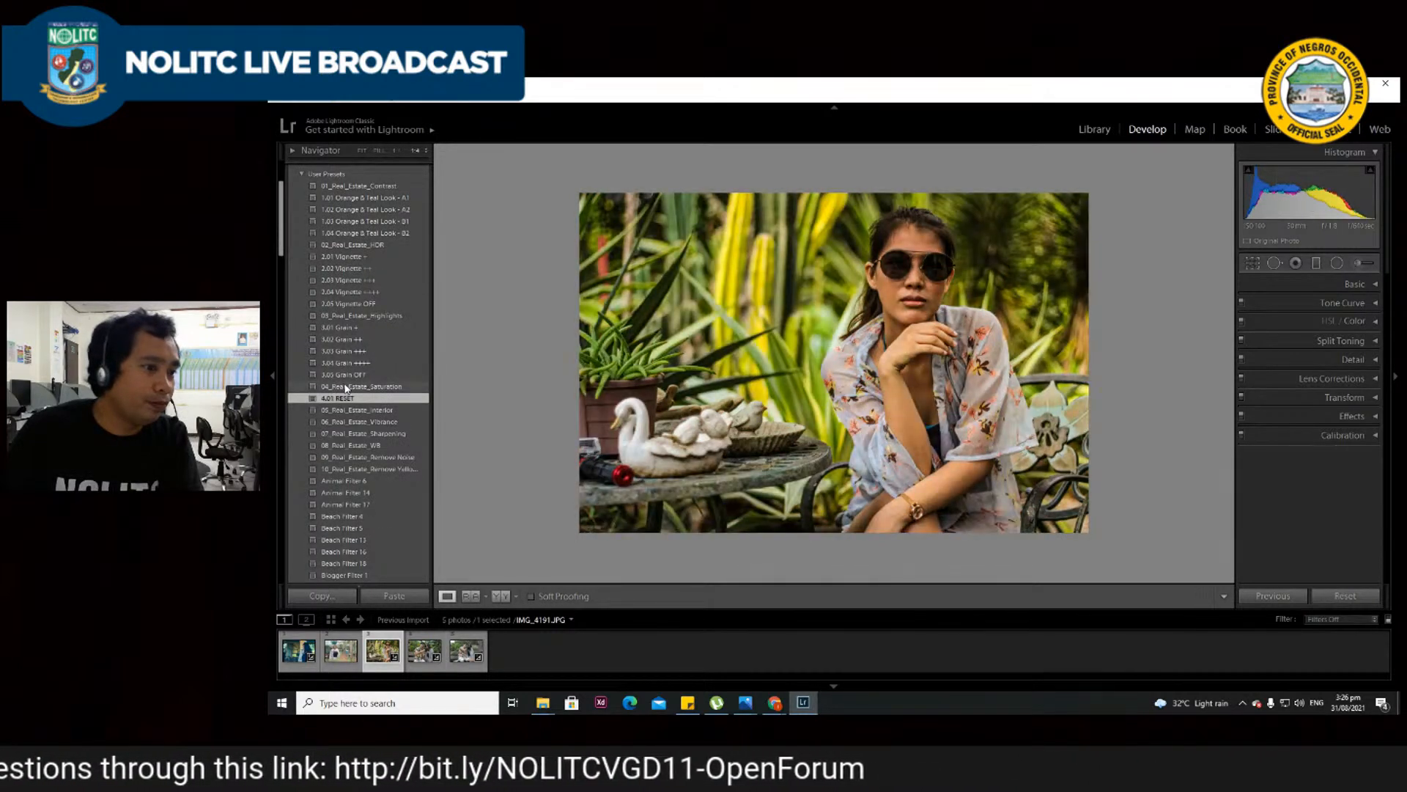
click(344, 422)
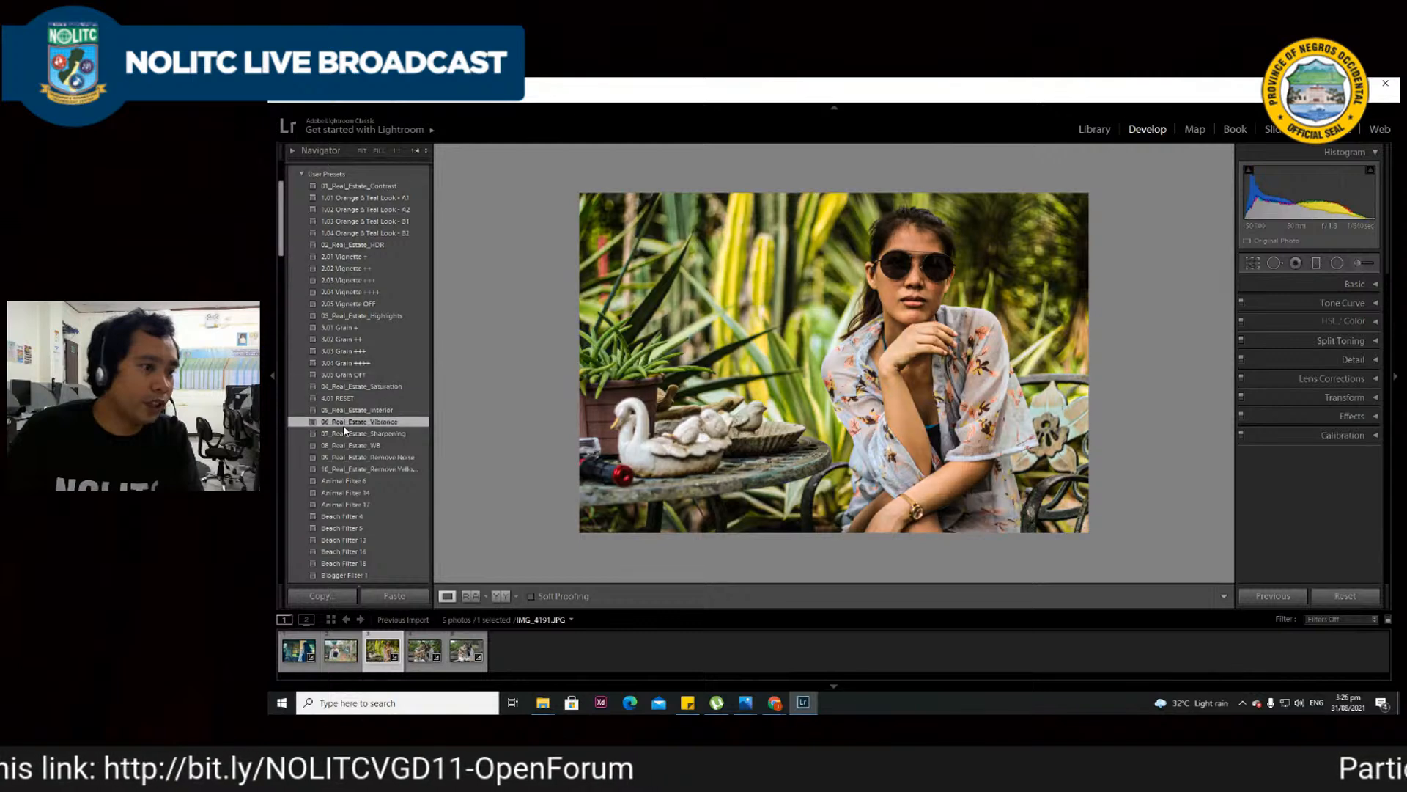
scroll(342, 432, down, 8)
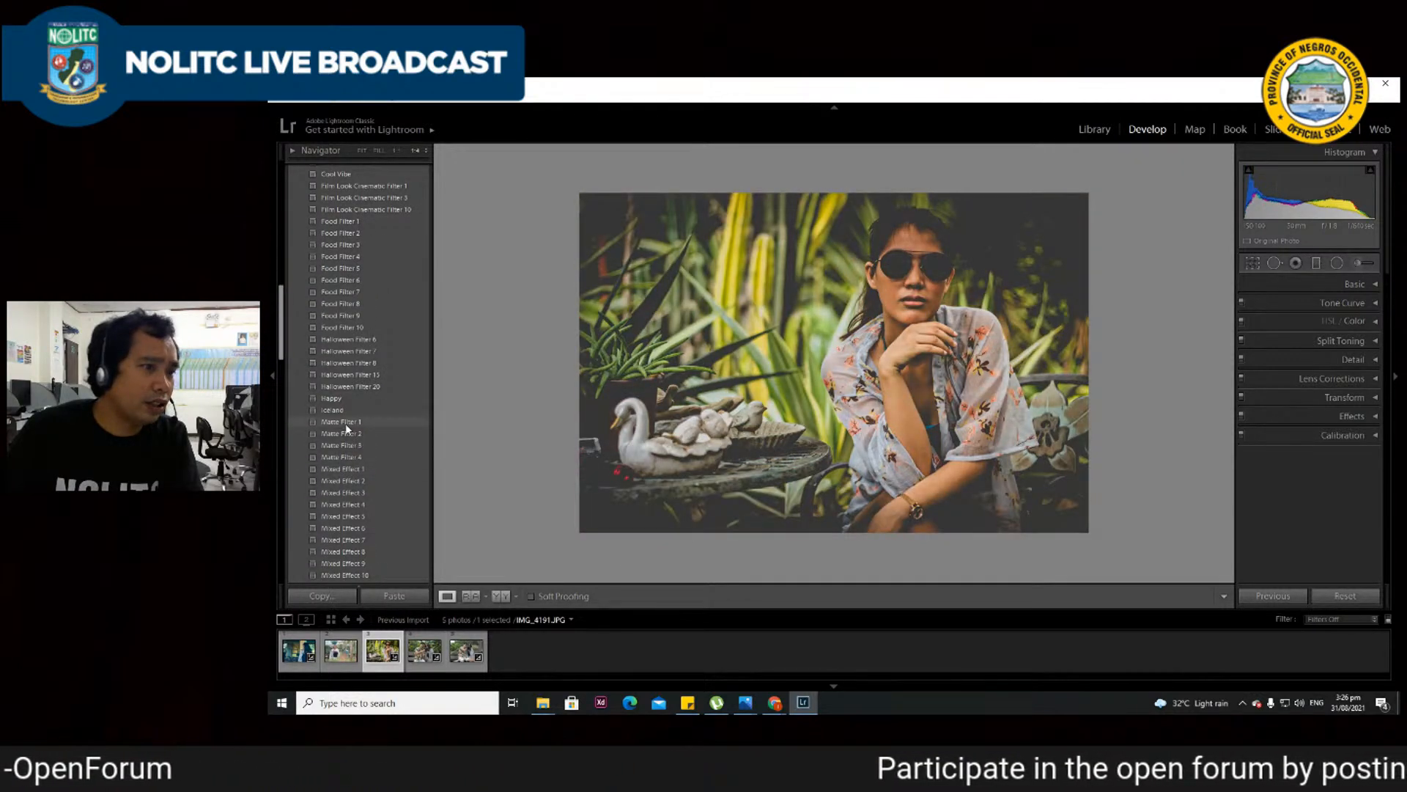
click(346, 424)
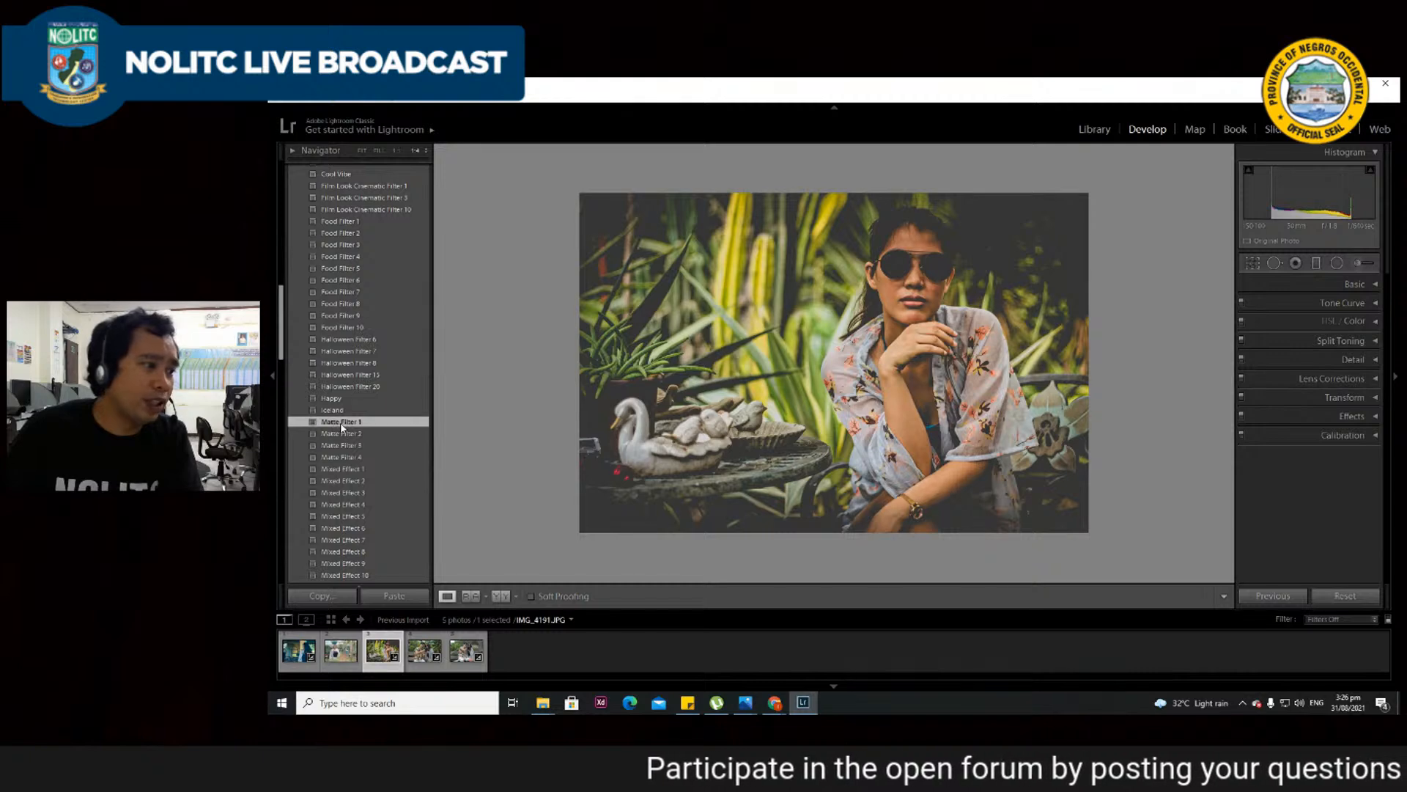
click(483, 430)
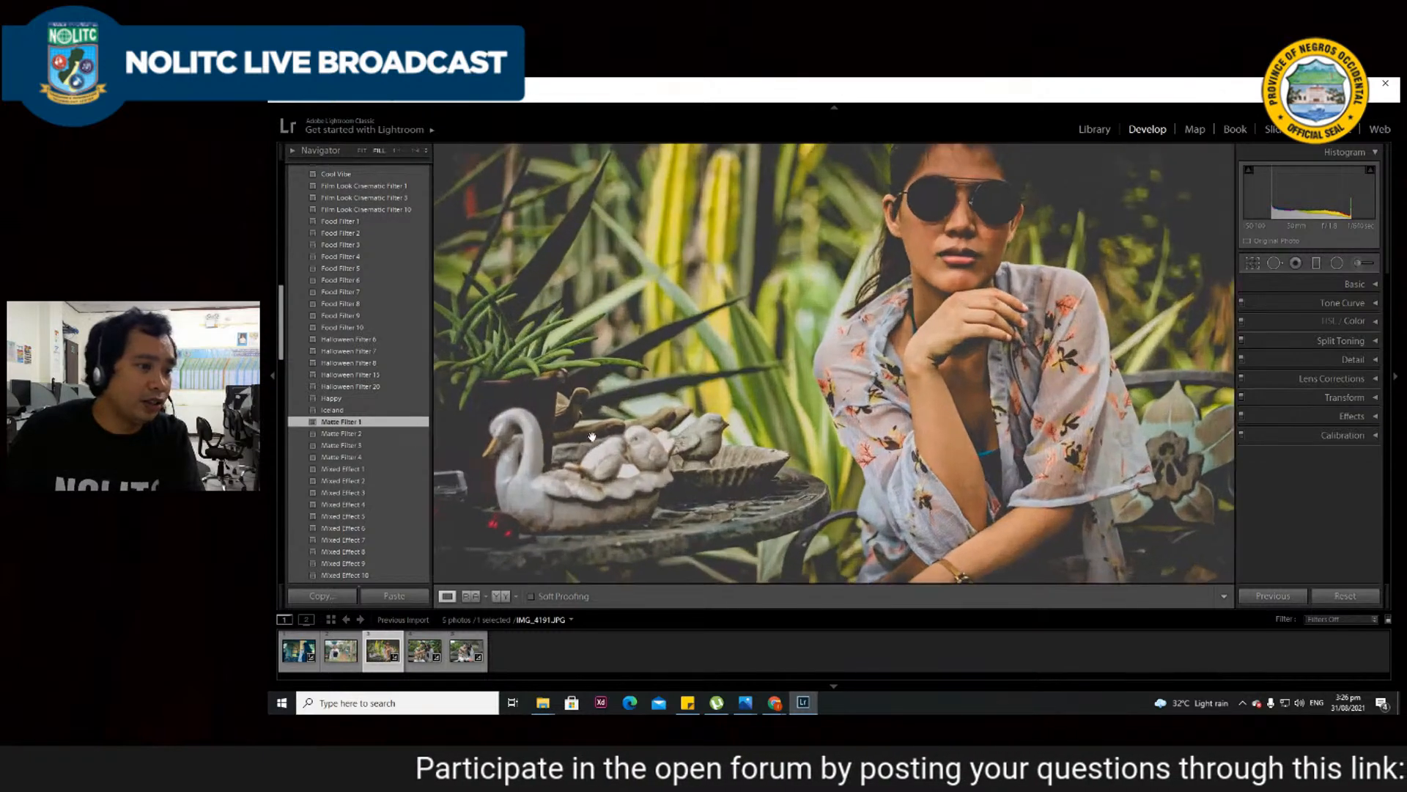
click(599, 423)
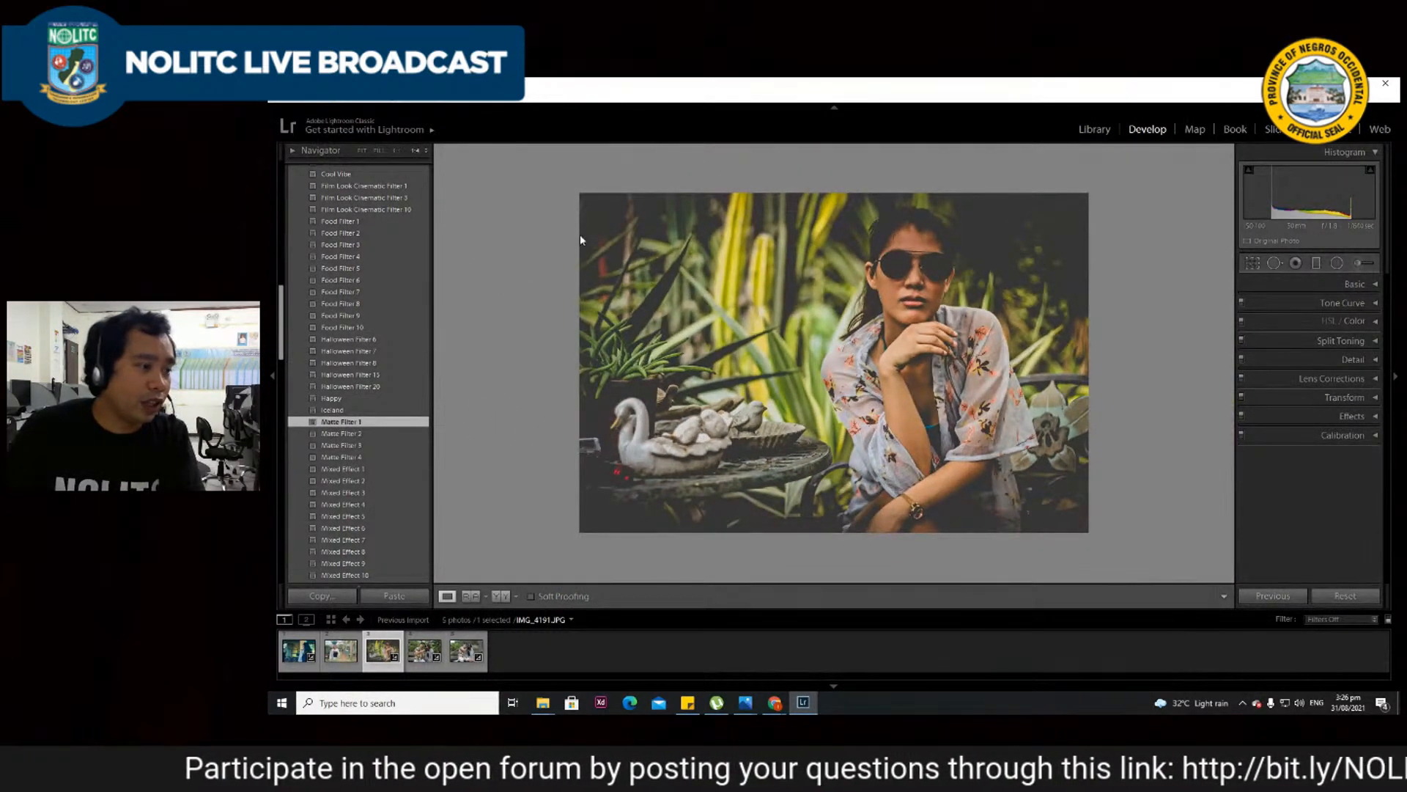
click(291, 150)
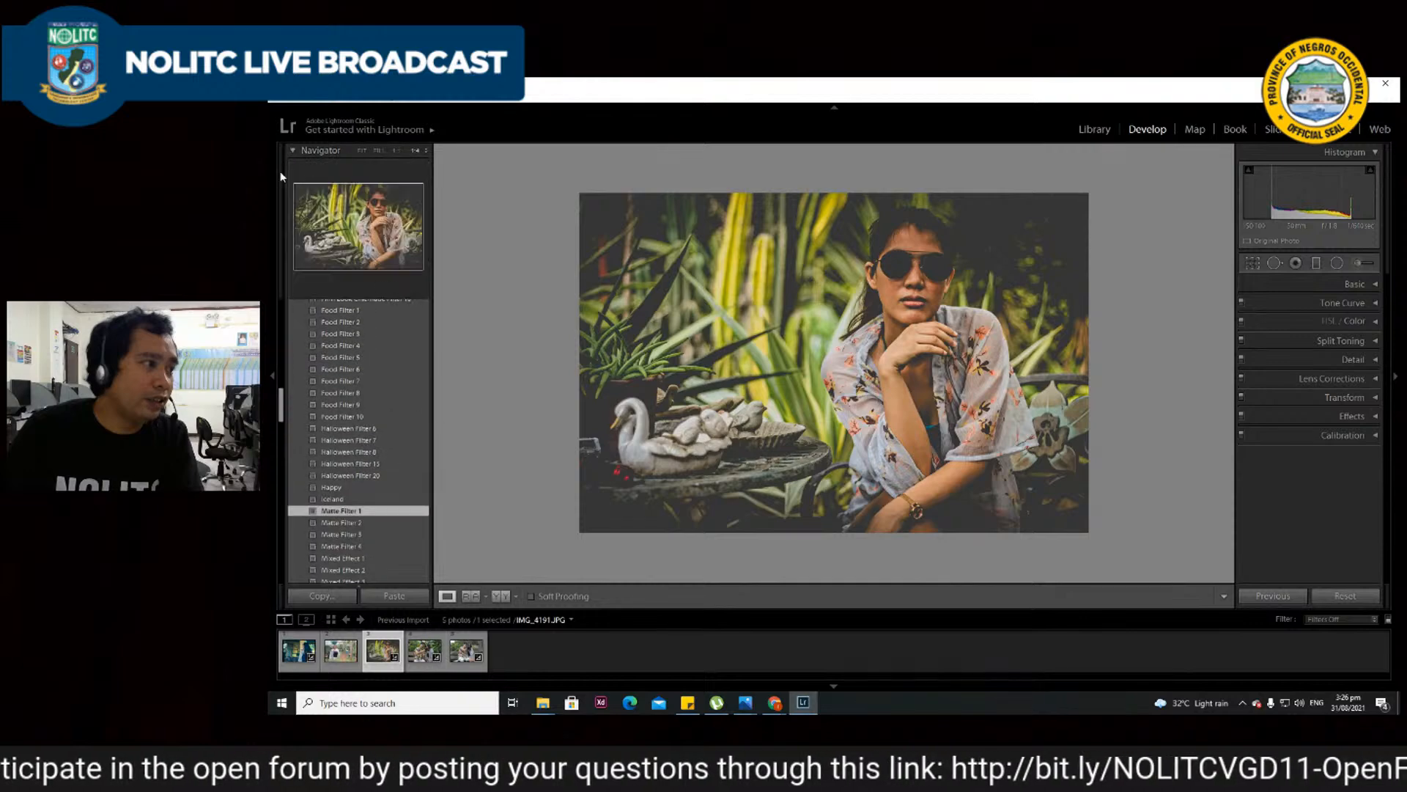
click(294, 154)
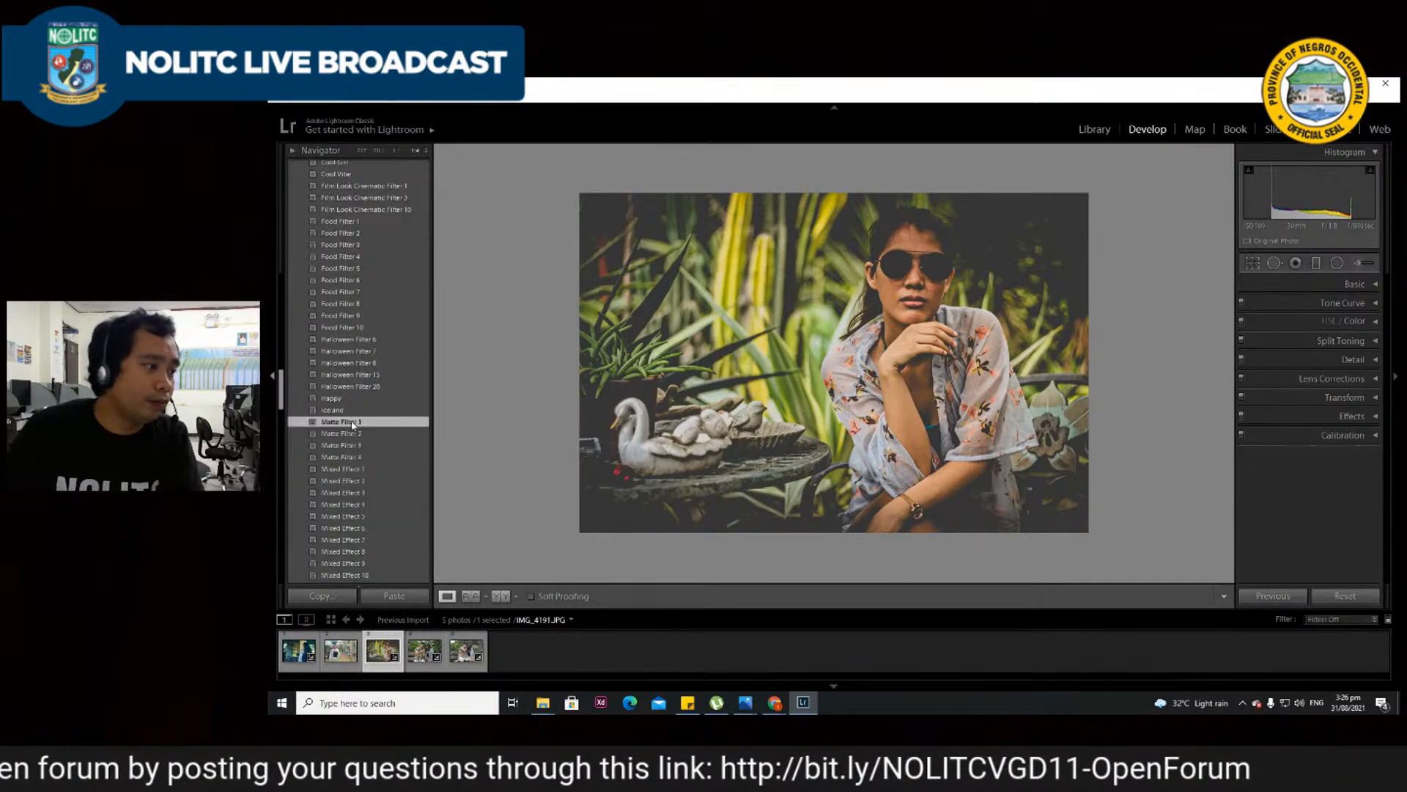
- Save the photo's current look as a new snapshot named Edited Version 2
scroll(357, 432, down, 3)
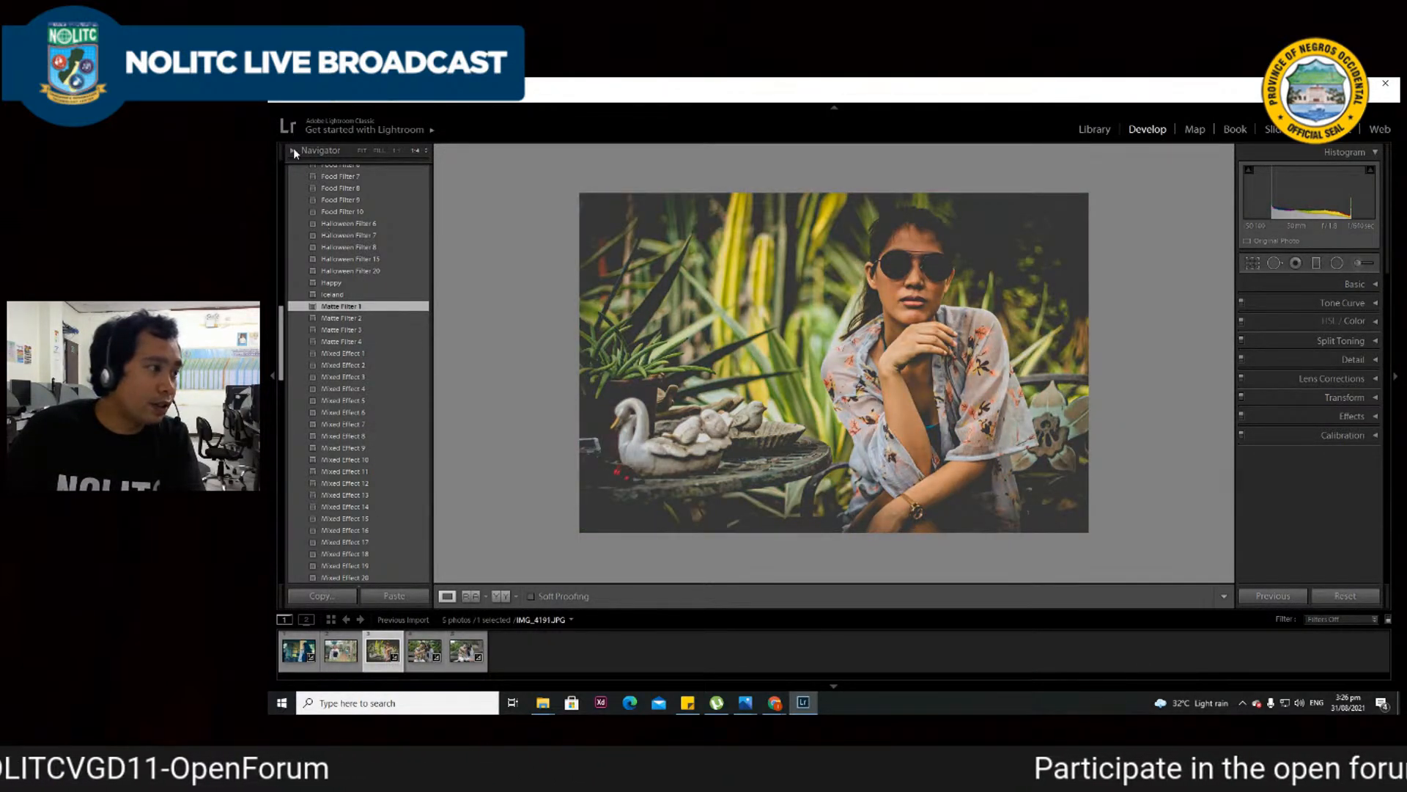
scroll(366, 250, up, 10)
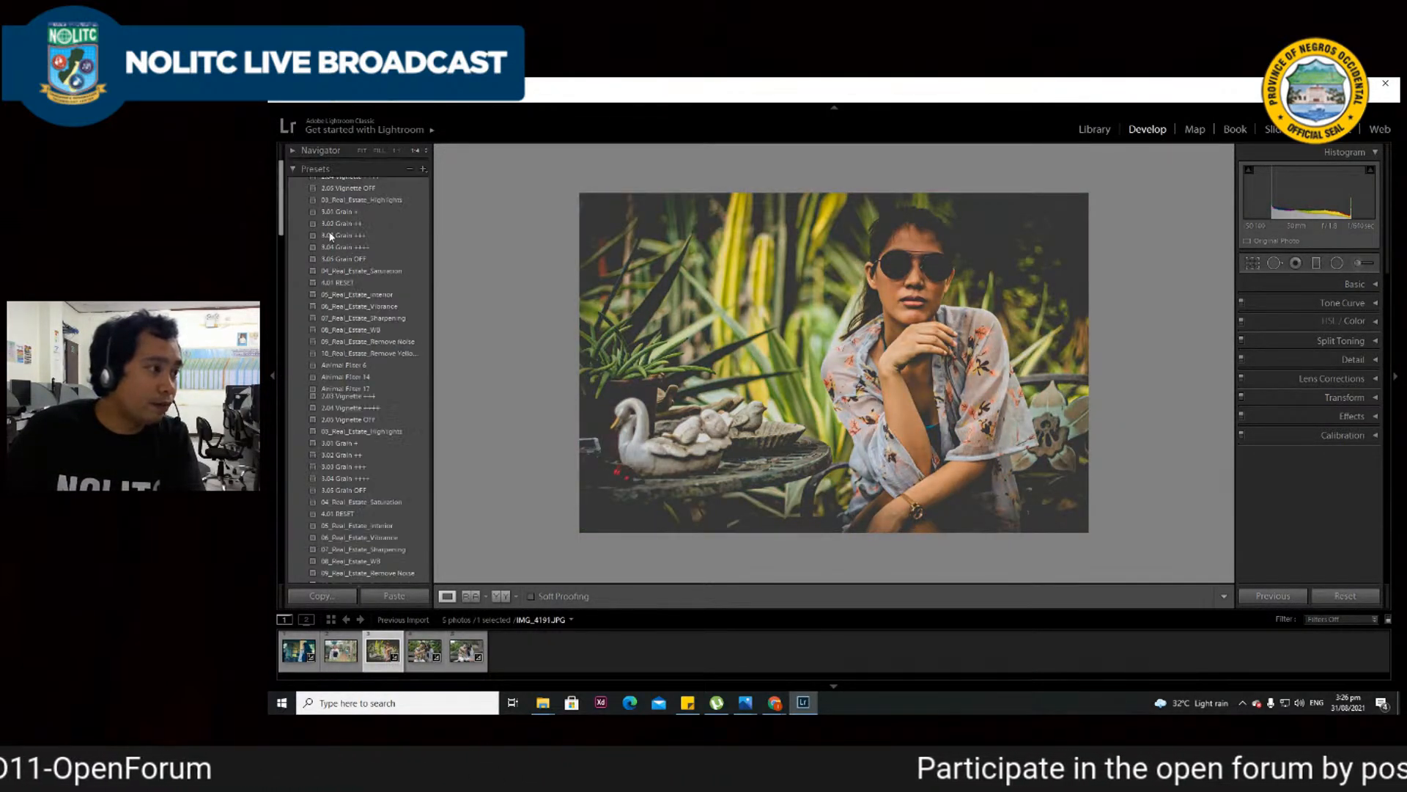
click(295, 170)
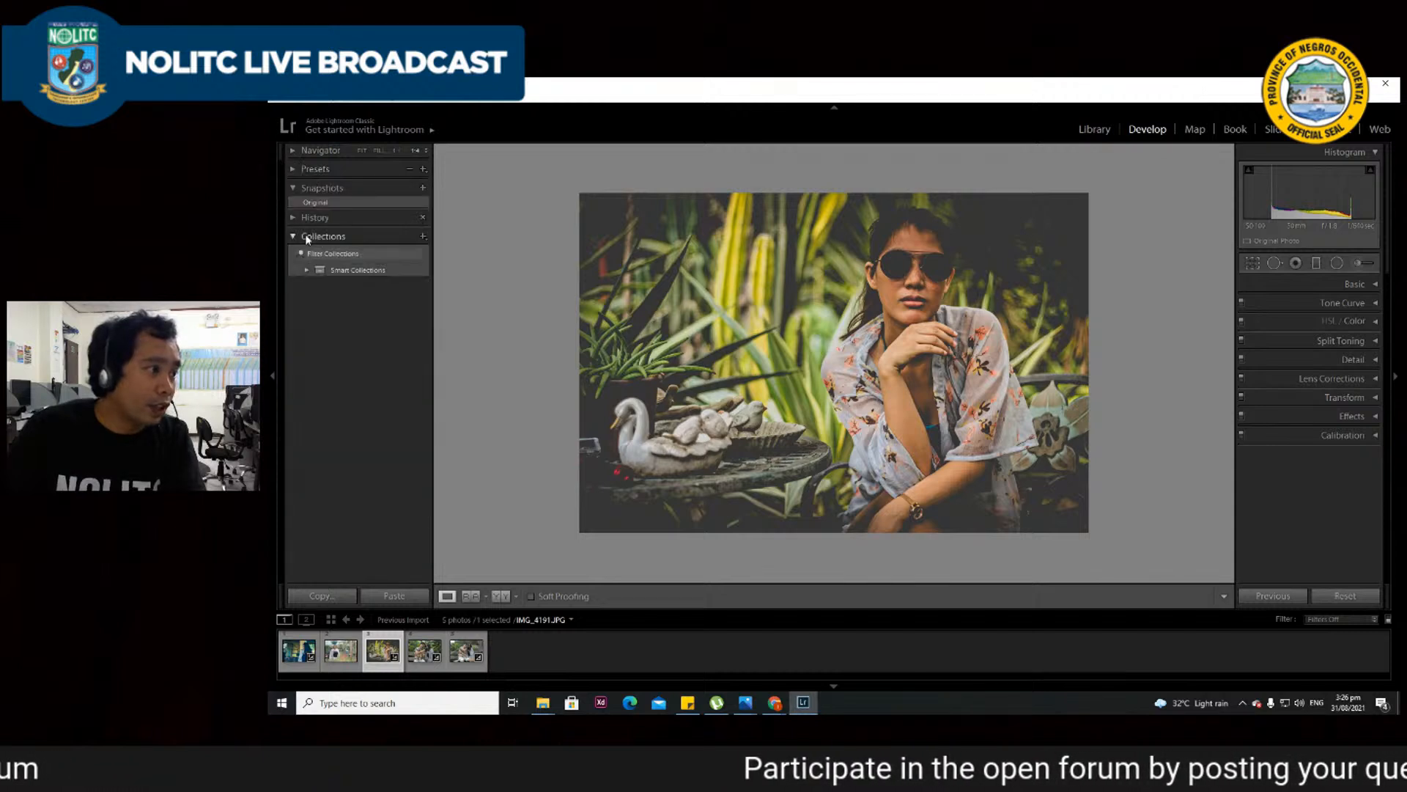
click(423, 188)
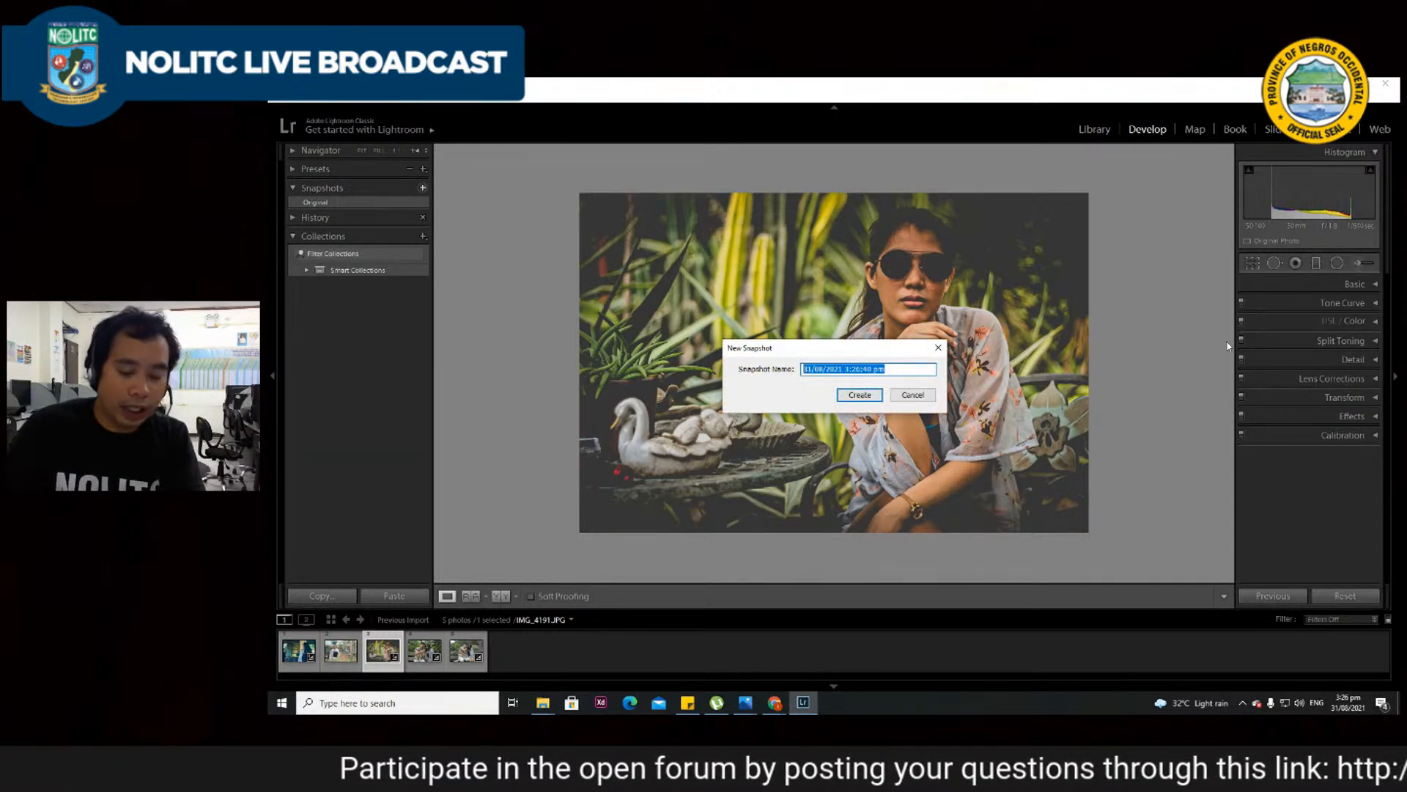
text(Matt)
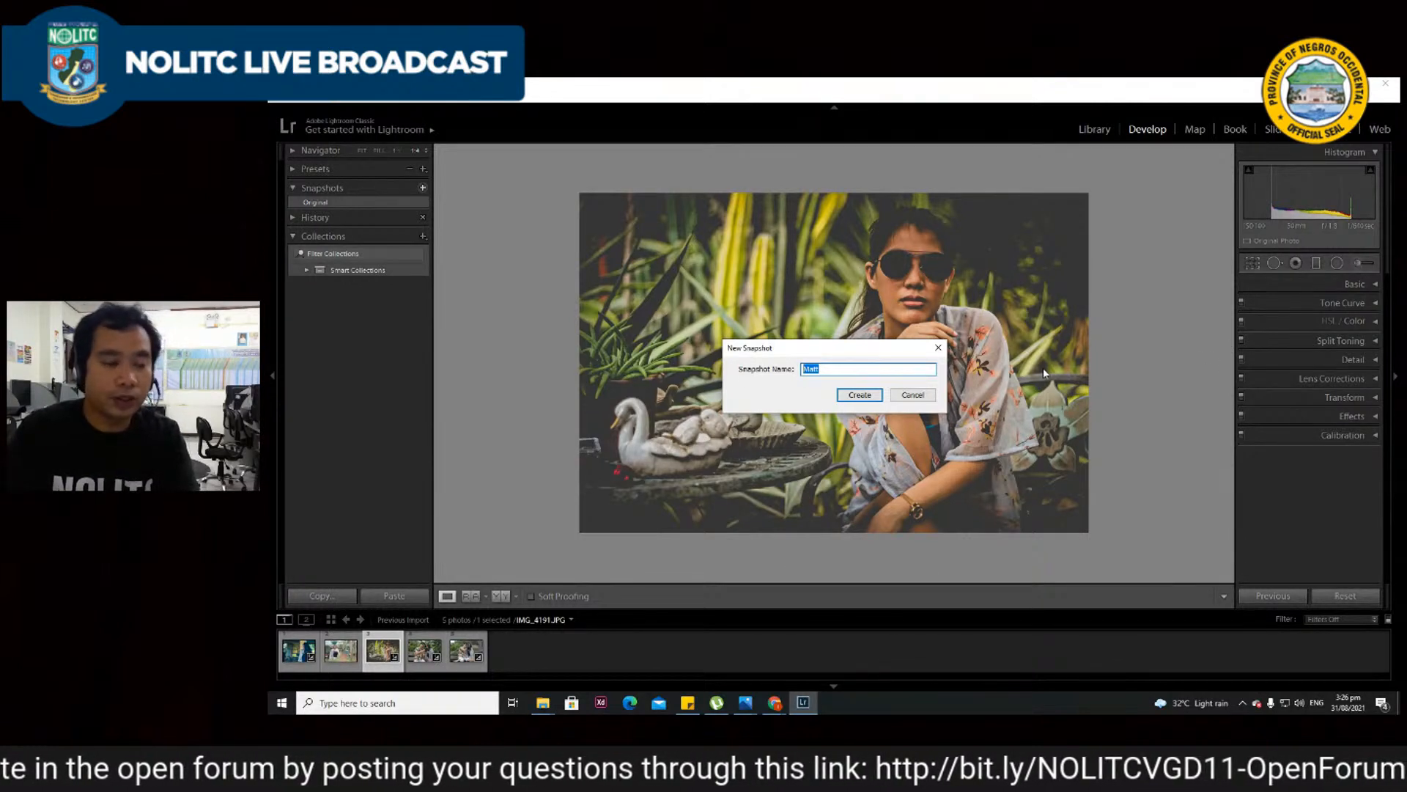
key(BackSpace)
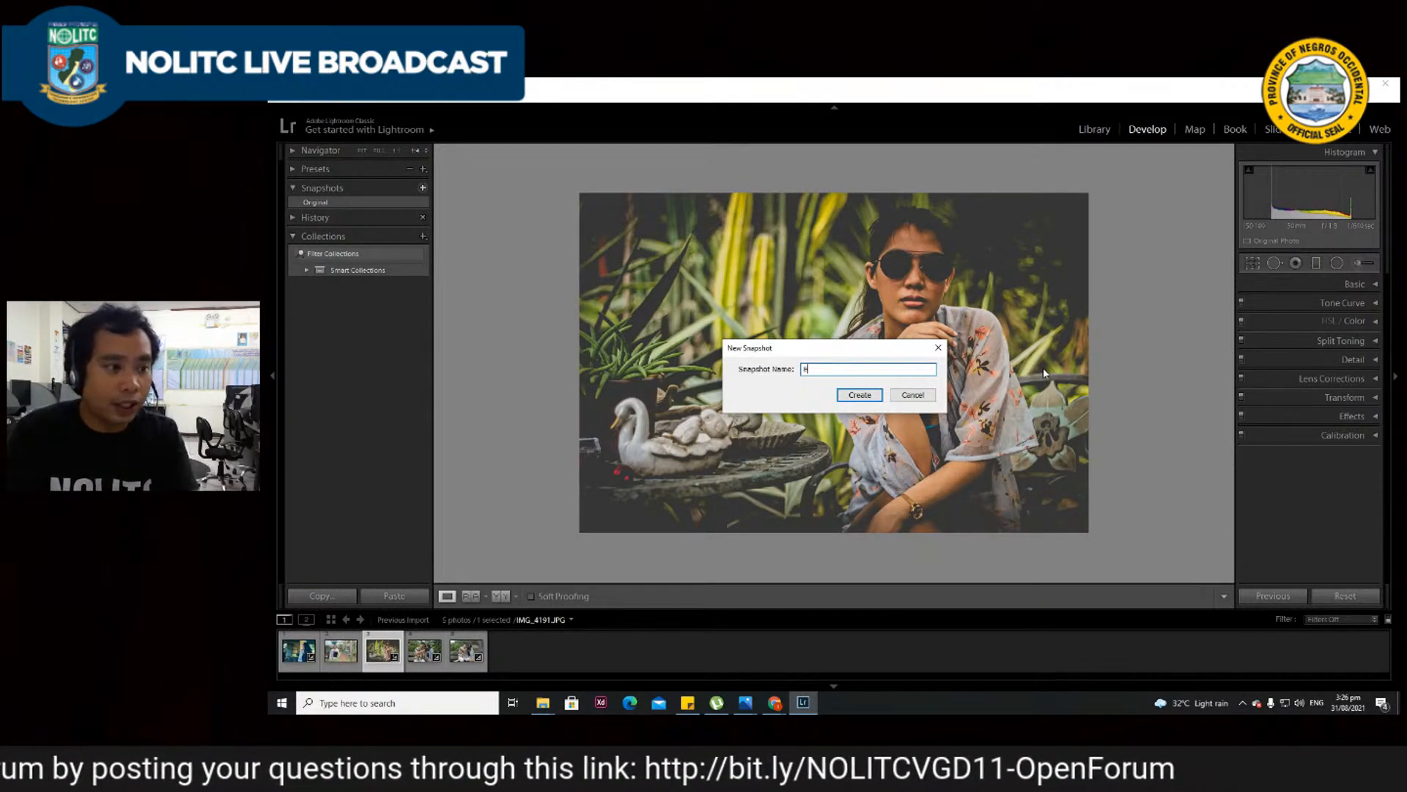
text(Edited Ve)
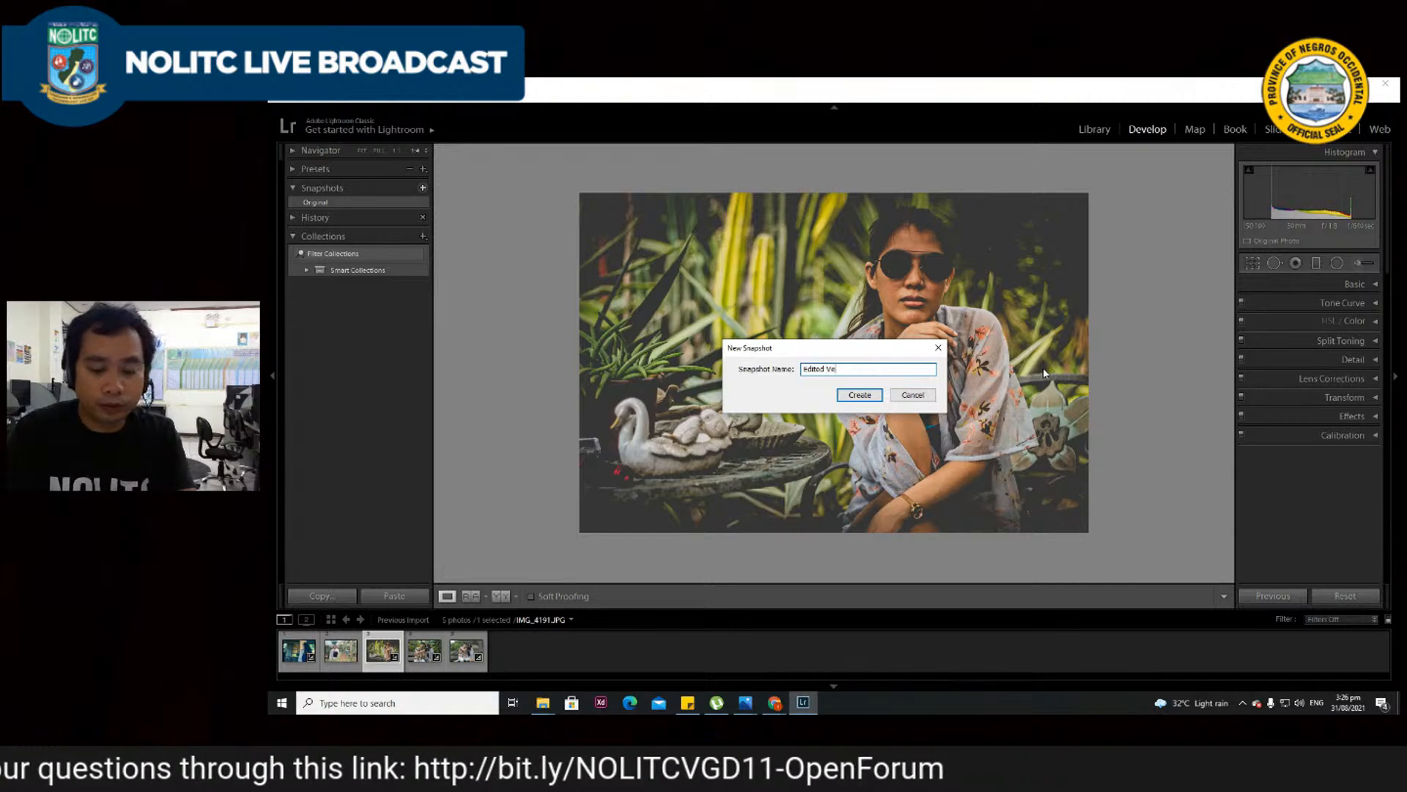
text(rsio)
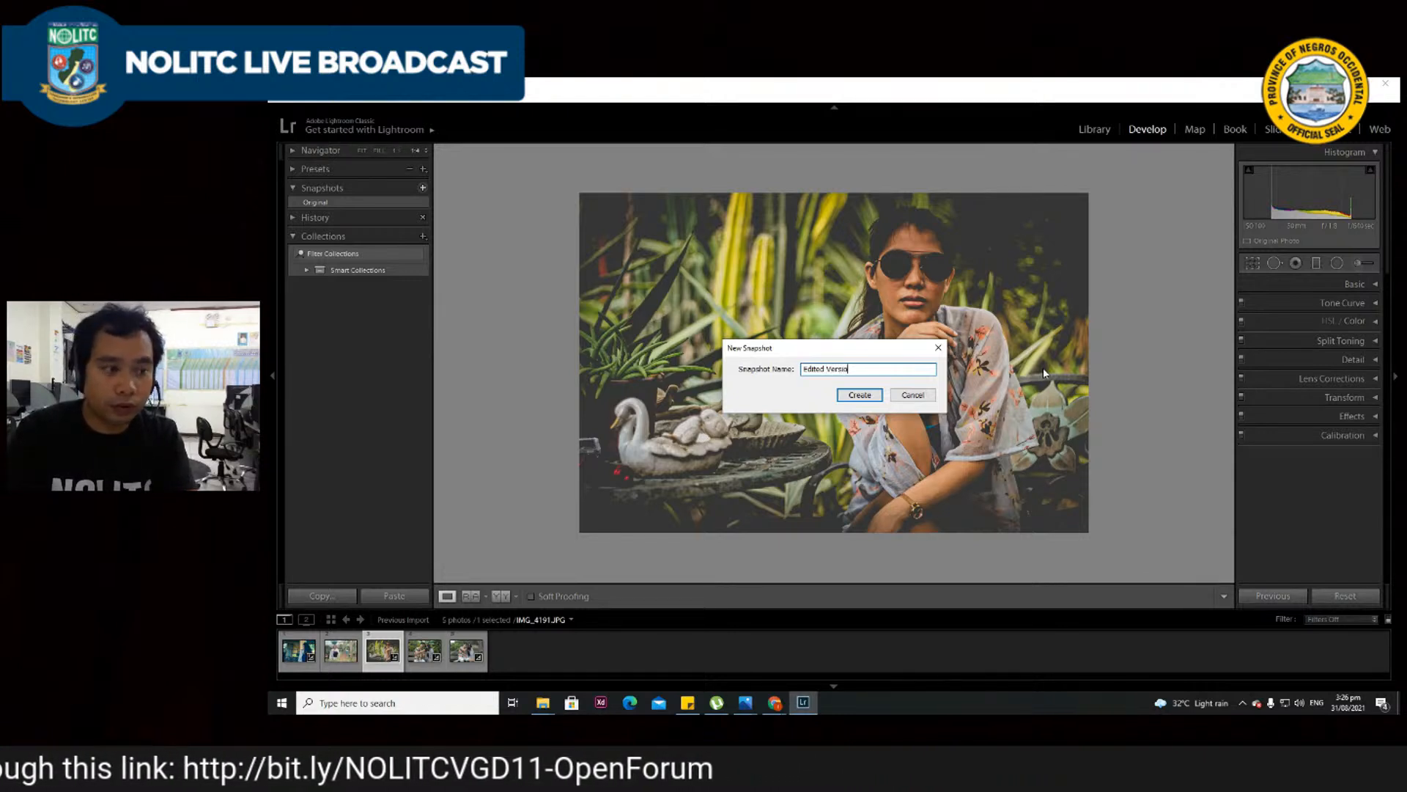
text(n 2)
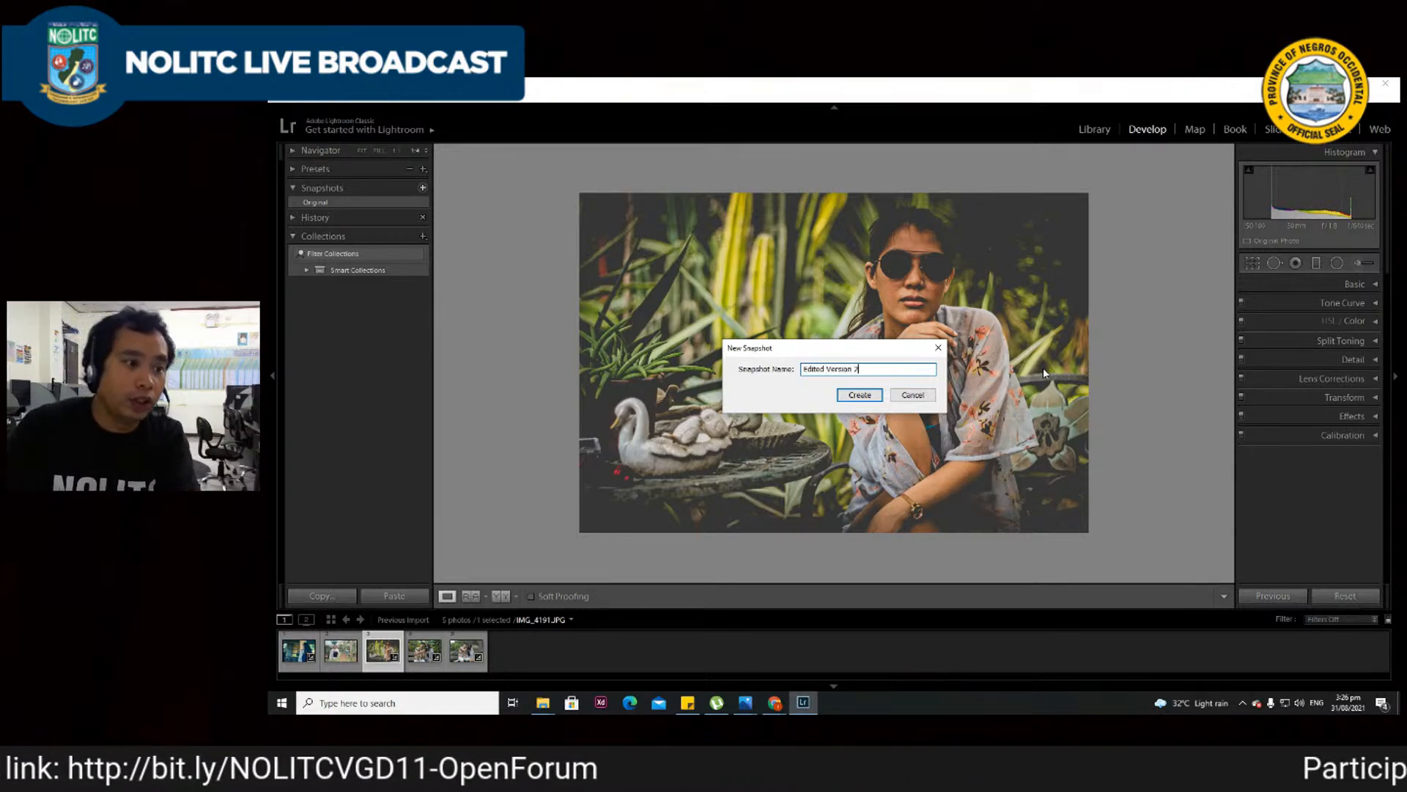
click(860, 395)
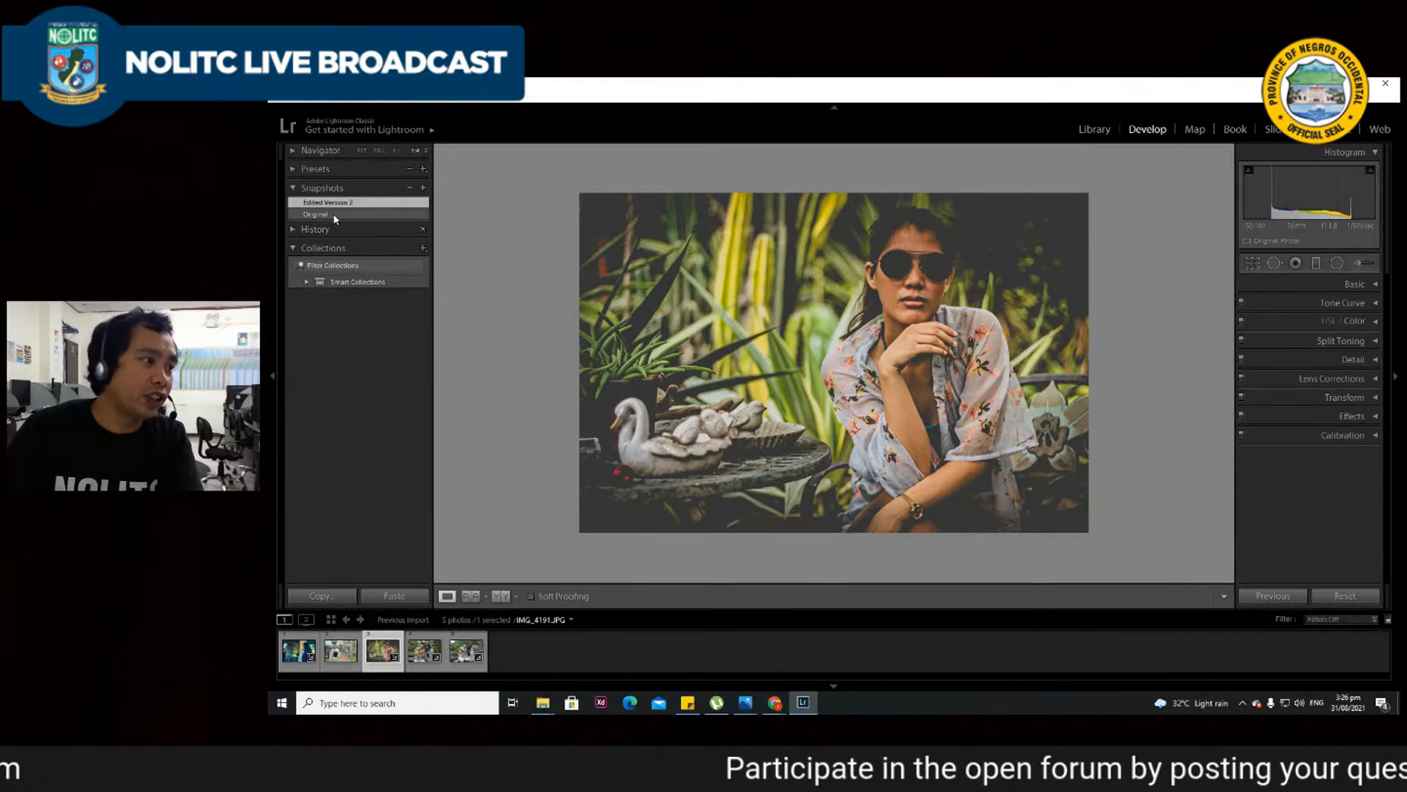
- Restore the photo to the Original snapshot and browse through the user presets
click(323, 214)
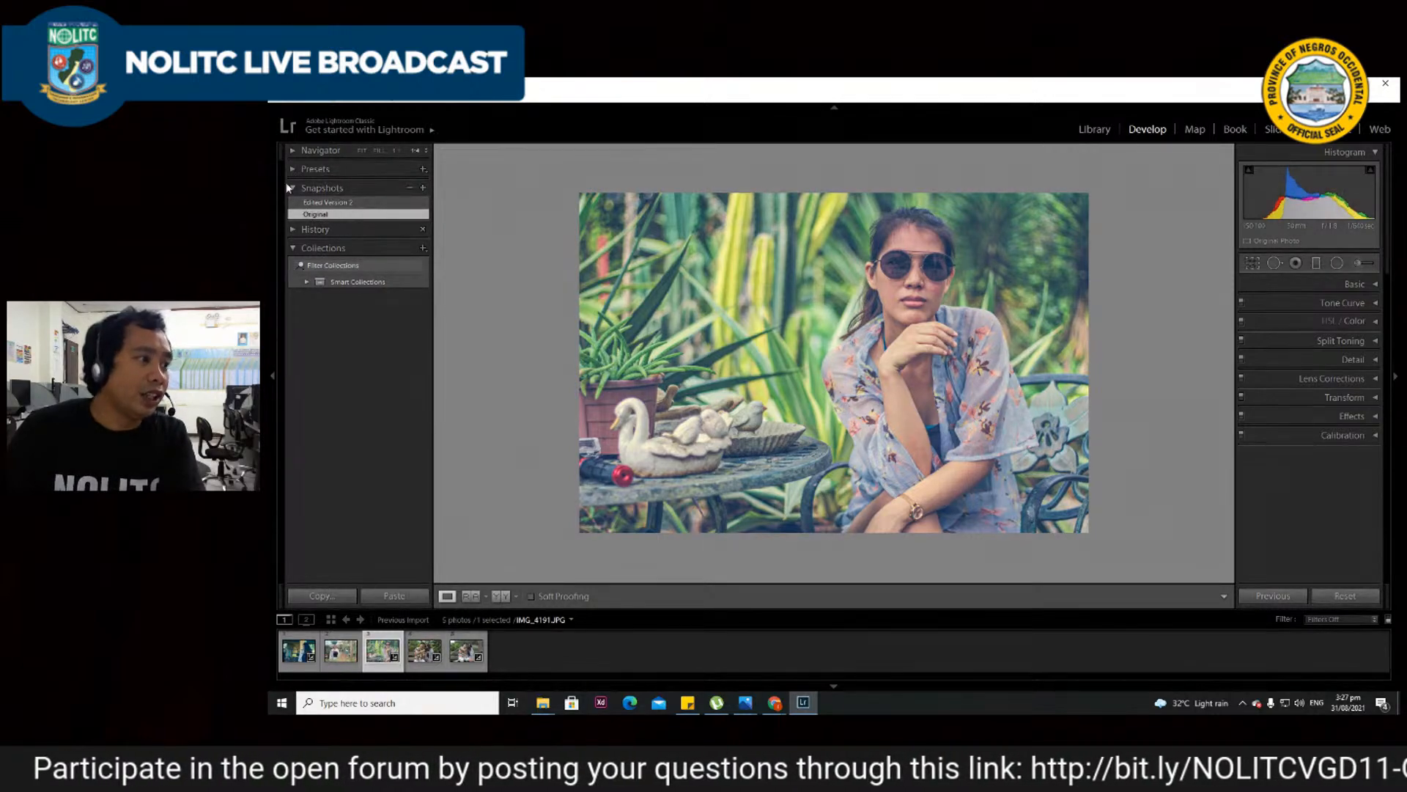
click(315, 169)
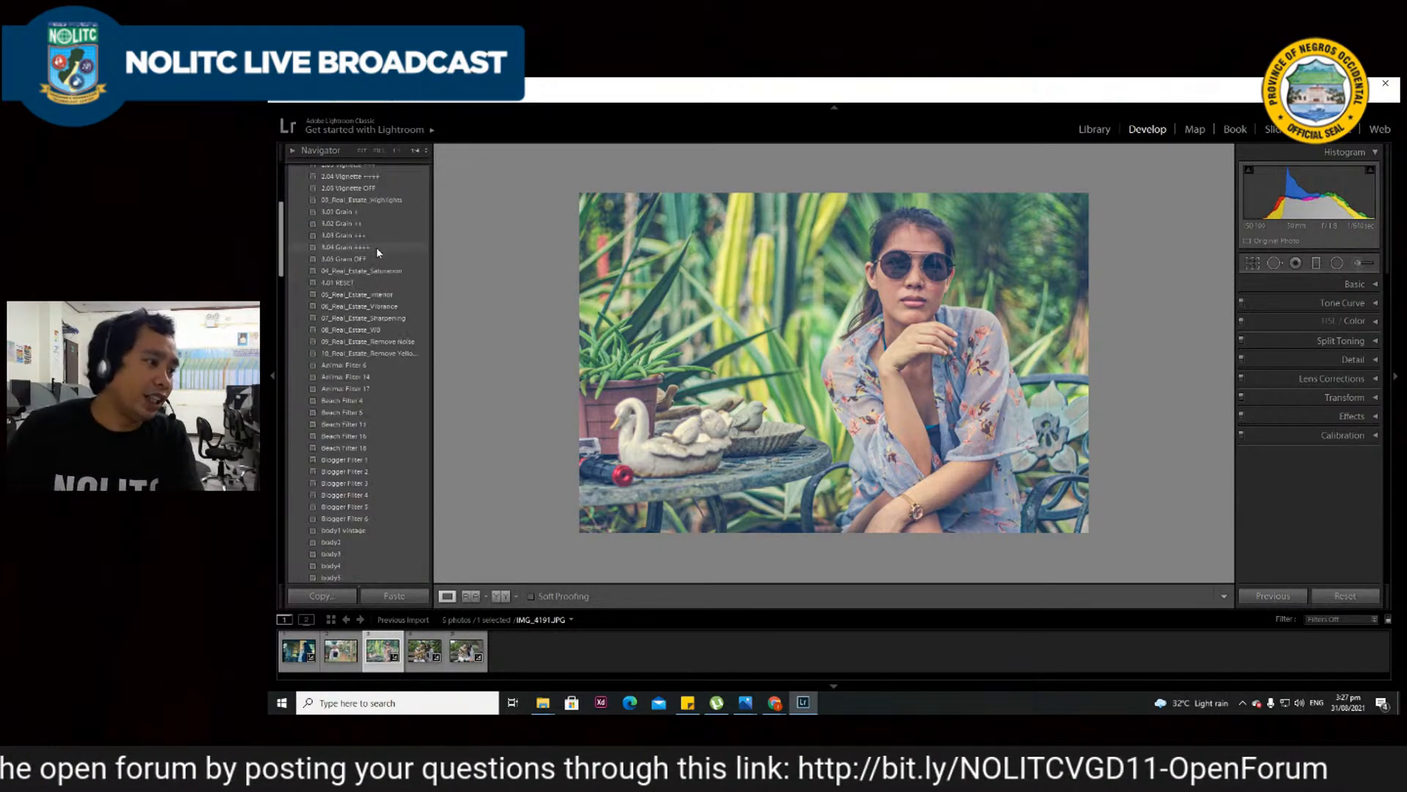
click(301, 290)
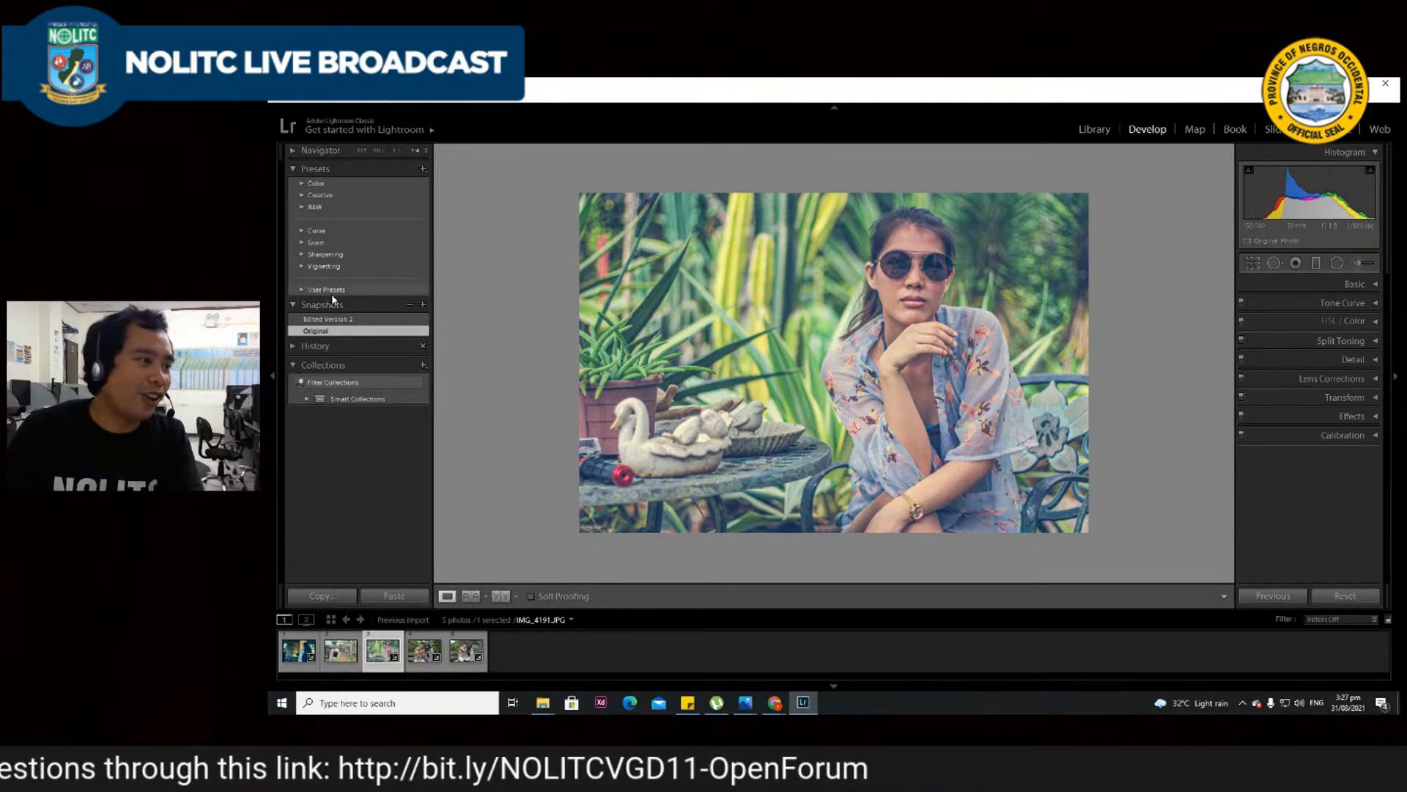
click(333, 289)
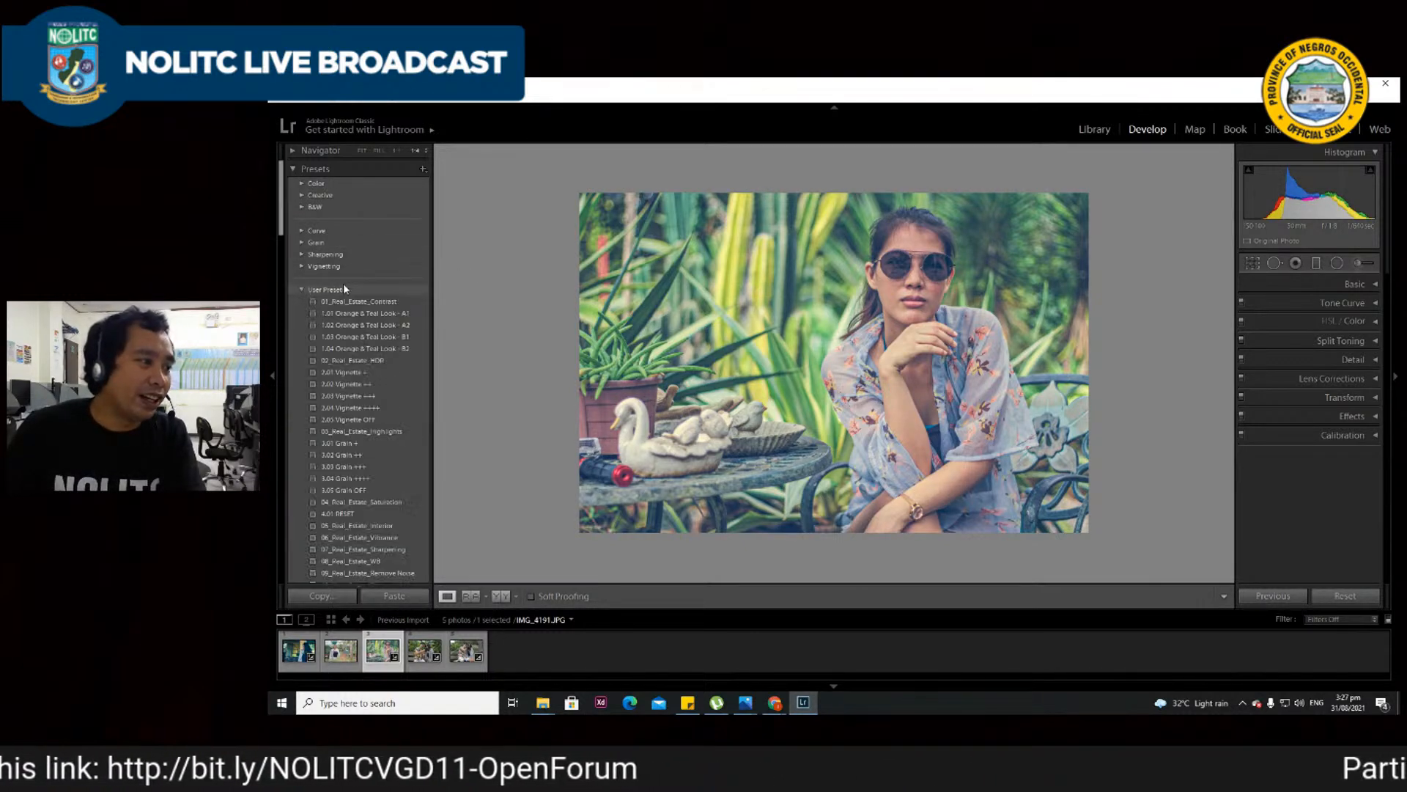
scroll(353, 347, down, 10)
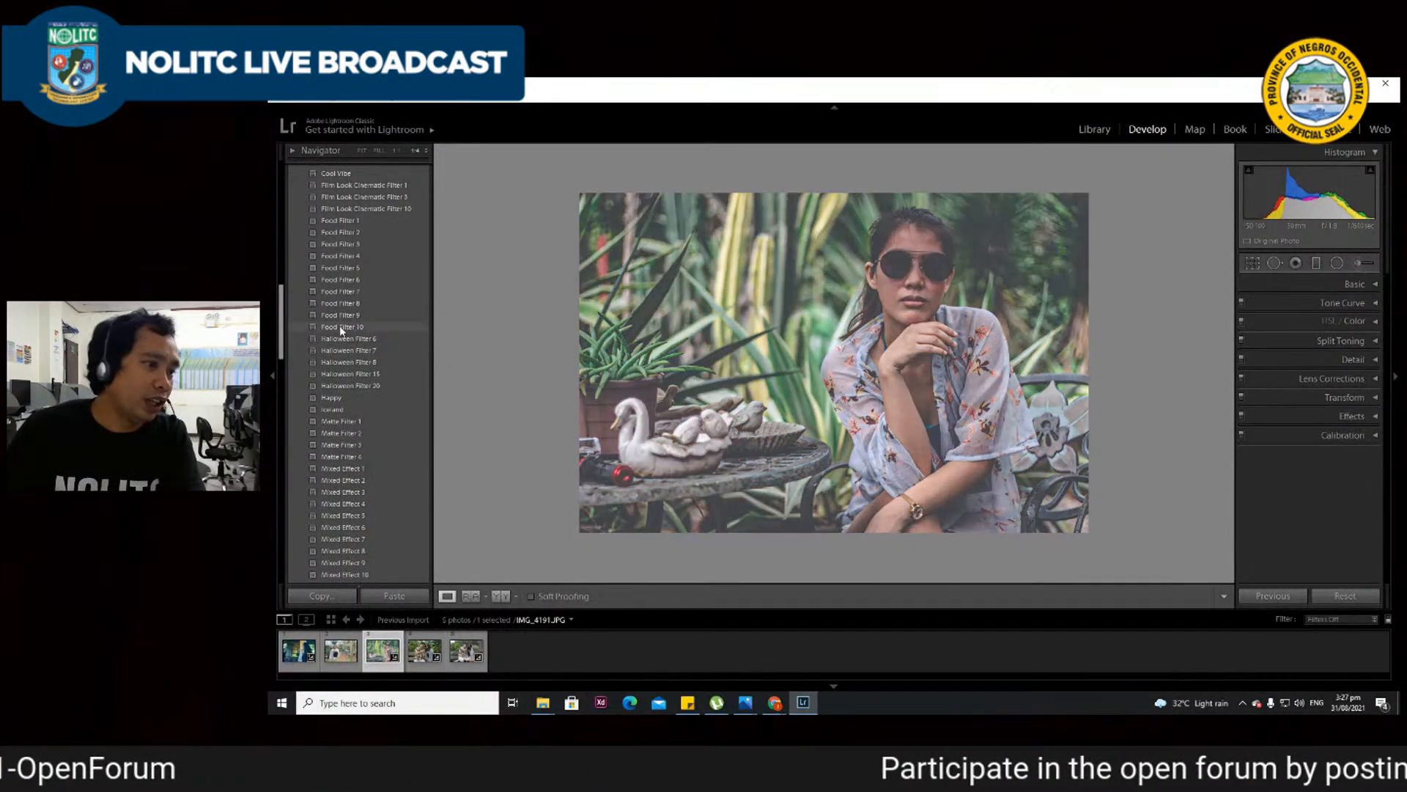
scroll(340, 327, up, 5)
scroll(340, 337, up, 5)
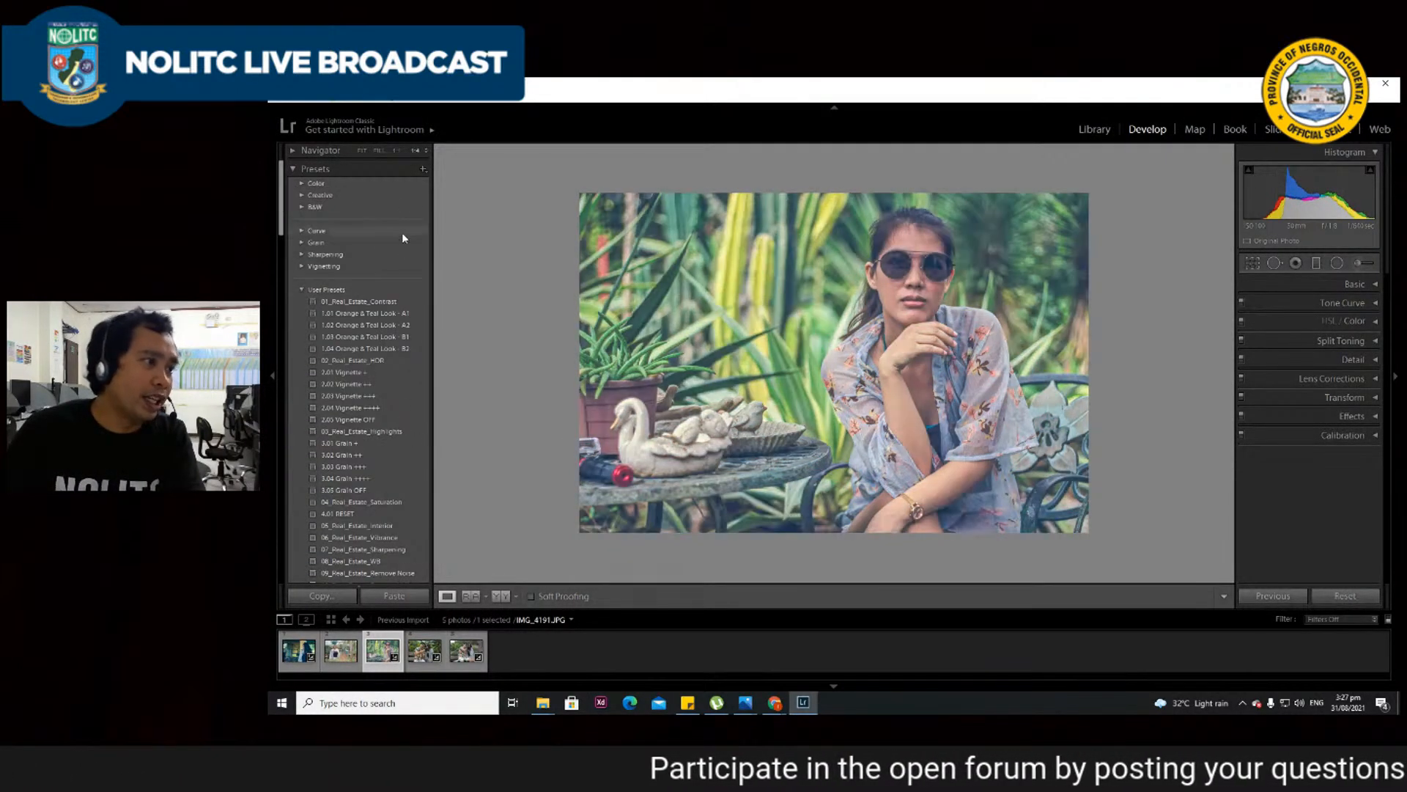
- Import the preset file CoffeeShop Pretty In Pink High Contrast.lrtemplate from the Presets folder
click(423, 171)
click(449, 197)
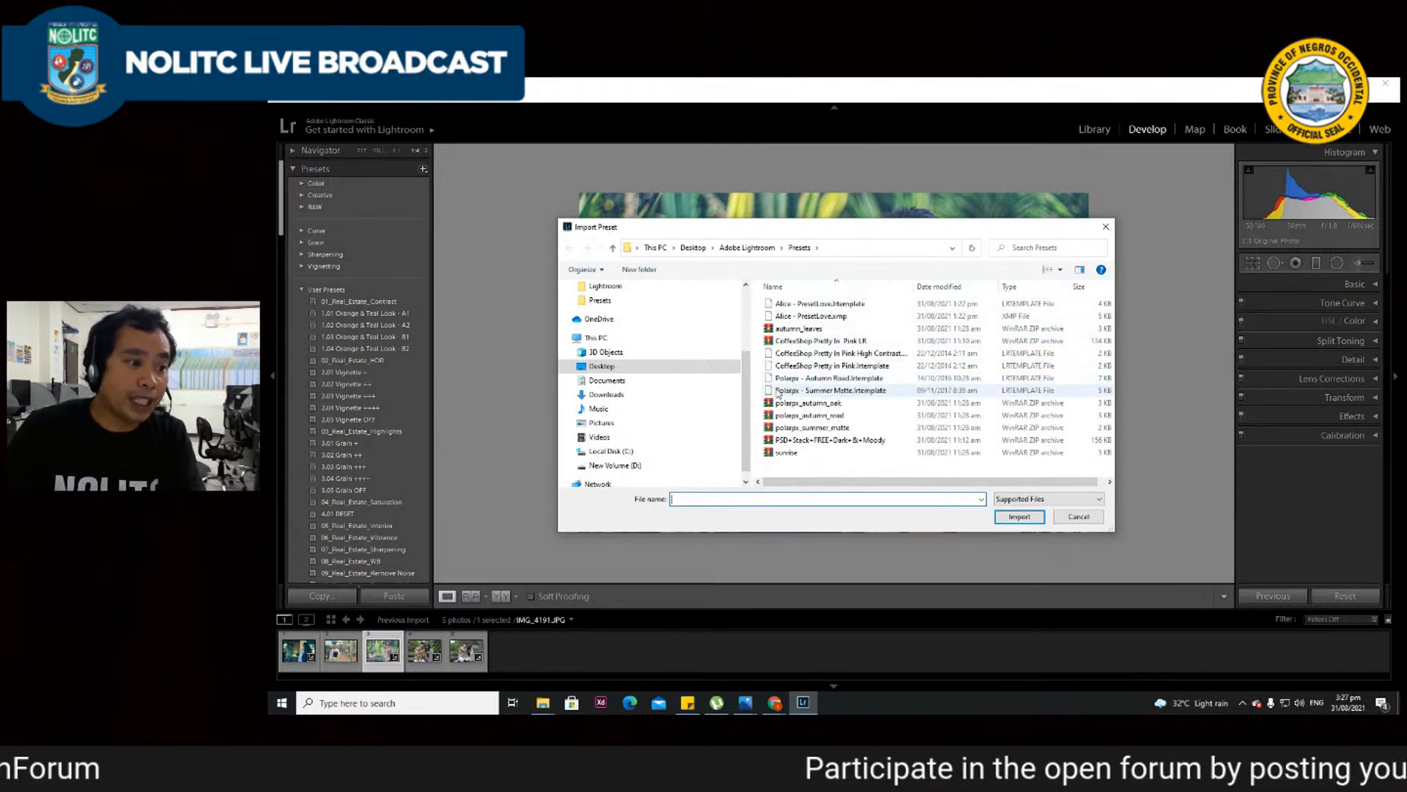
click(828, 354)
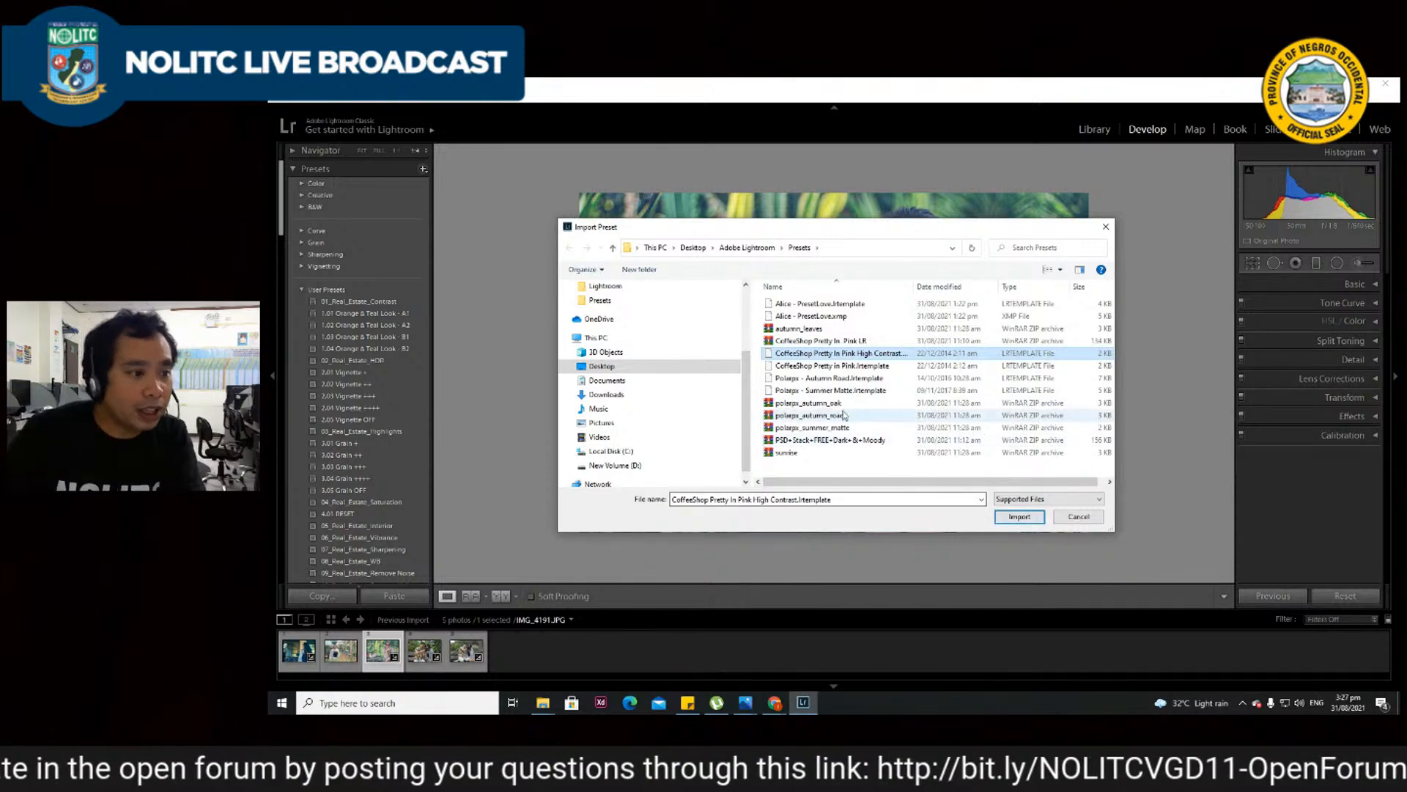
click(1019, 517)
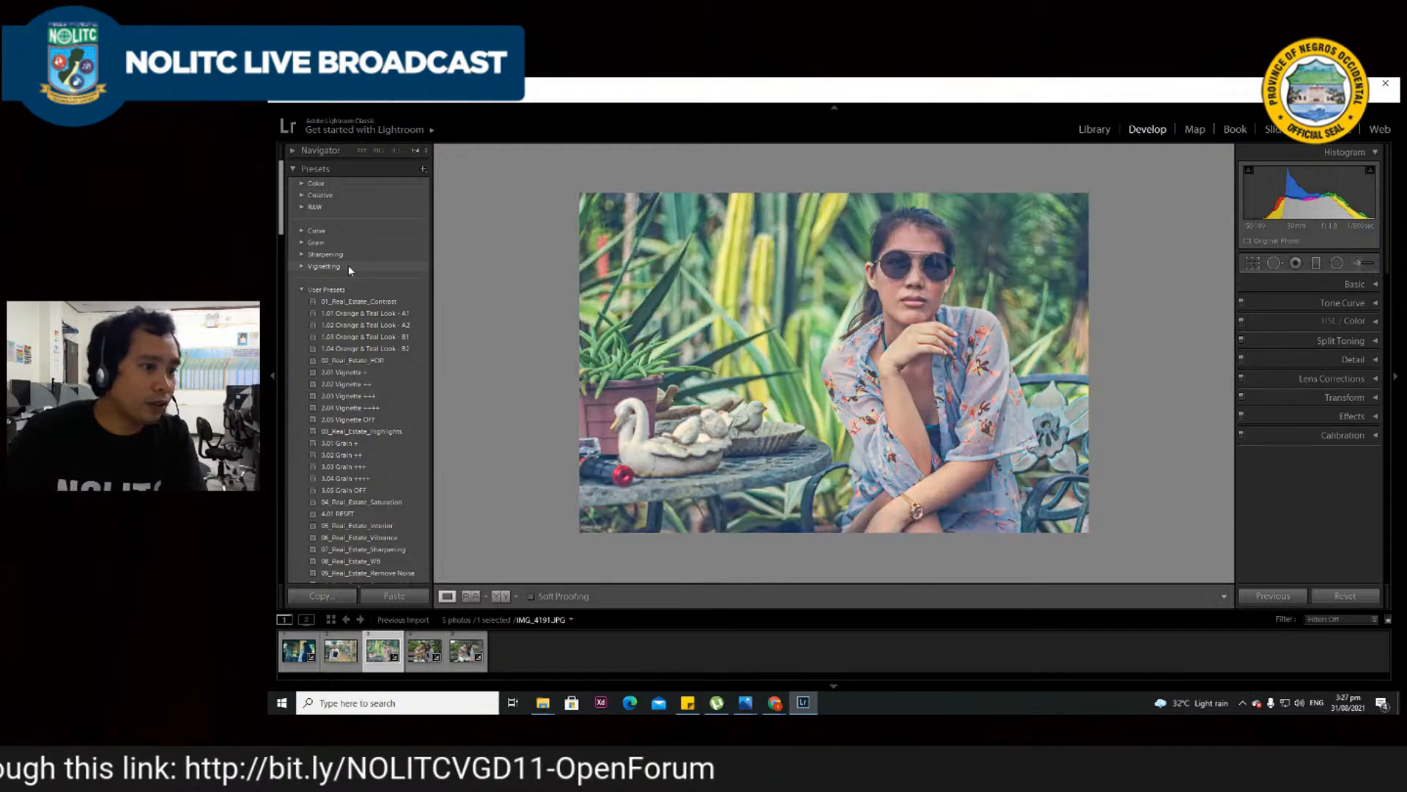
- Find the imported CoffeeShop Pretty In Pink High Contrast preset among the user presets and apply it to the photo
scroll(351, 372, down, 10)
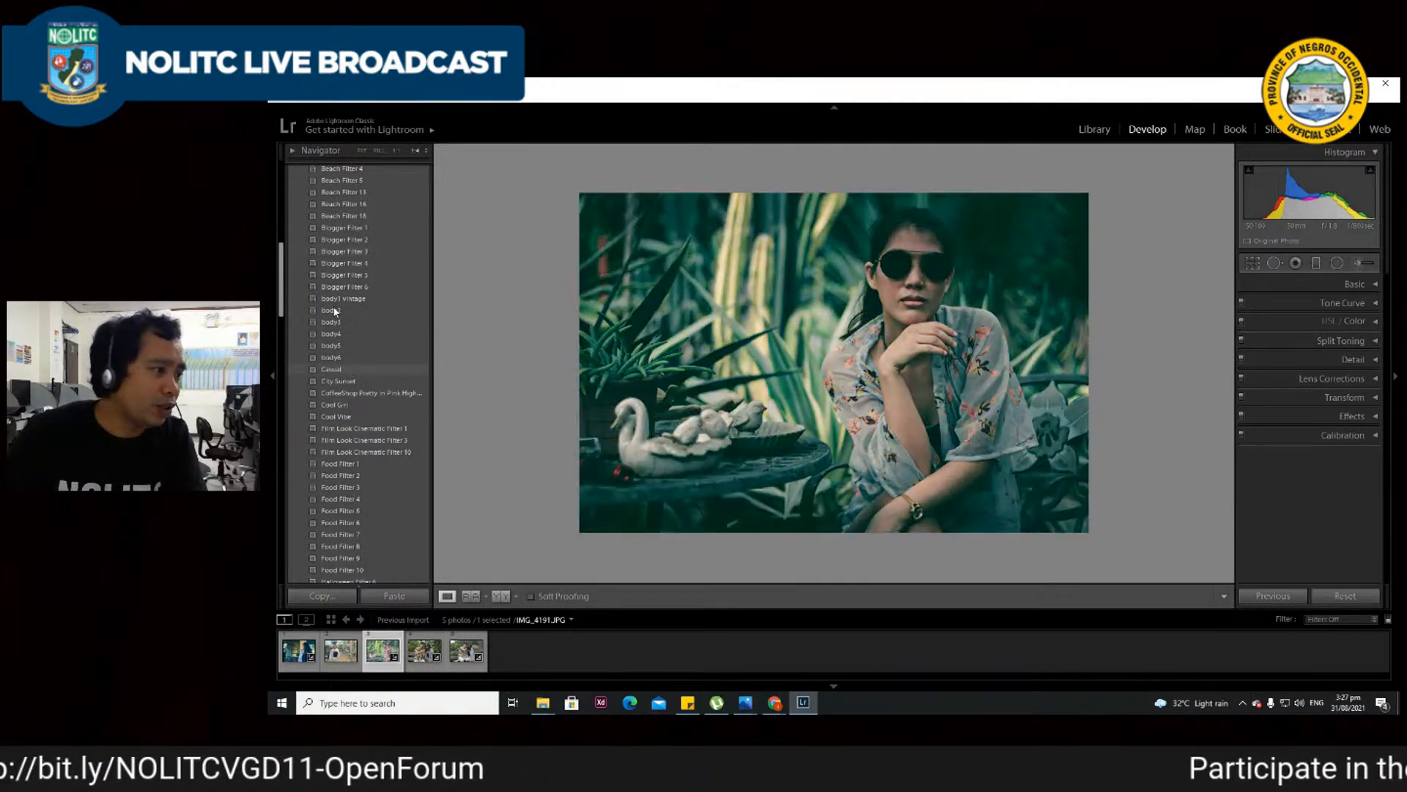
scroll(341, 345, up, 5)
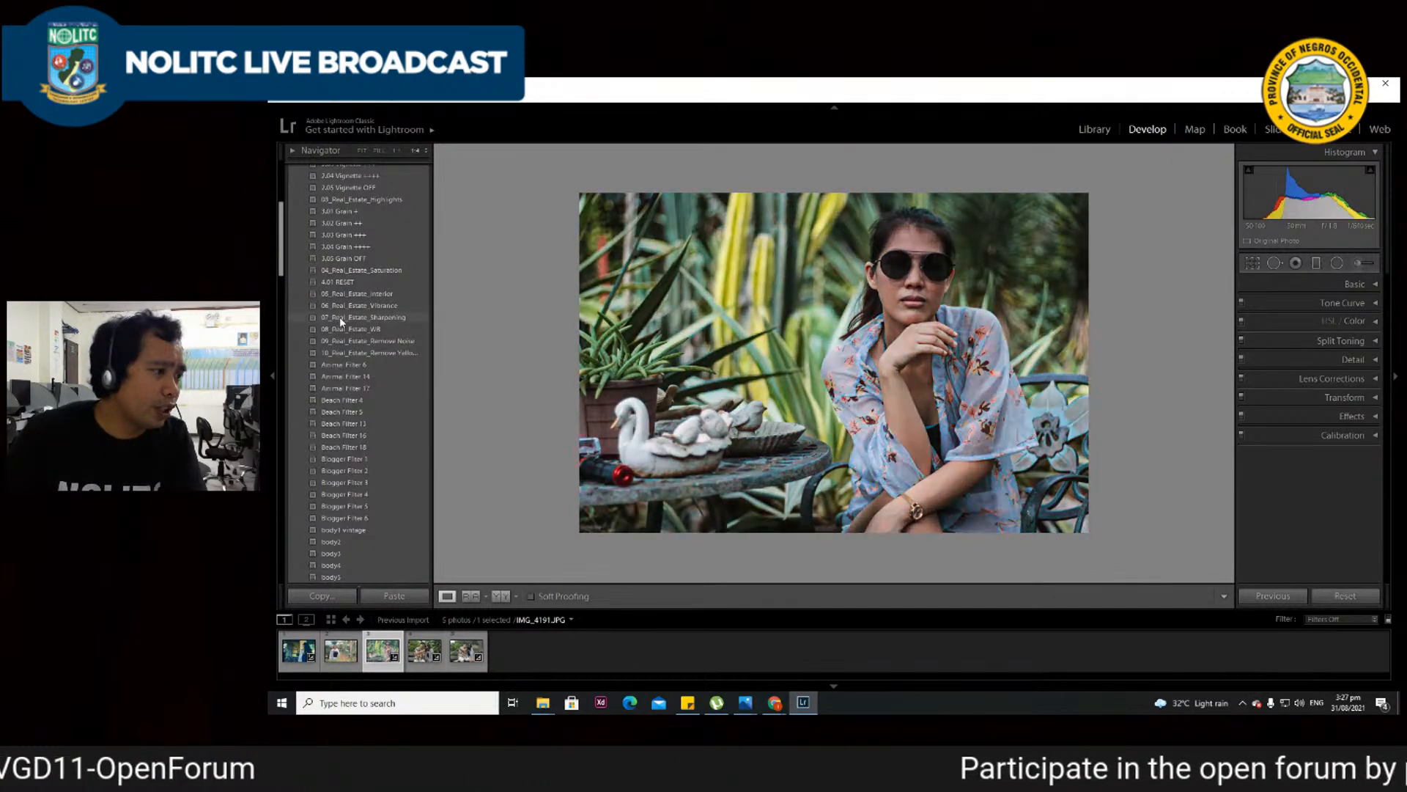
scroll(338, 268, up, 3)
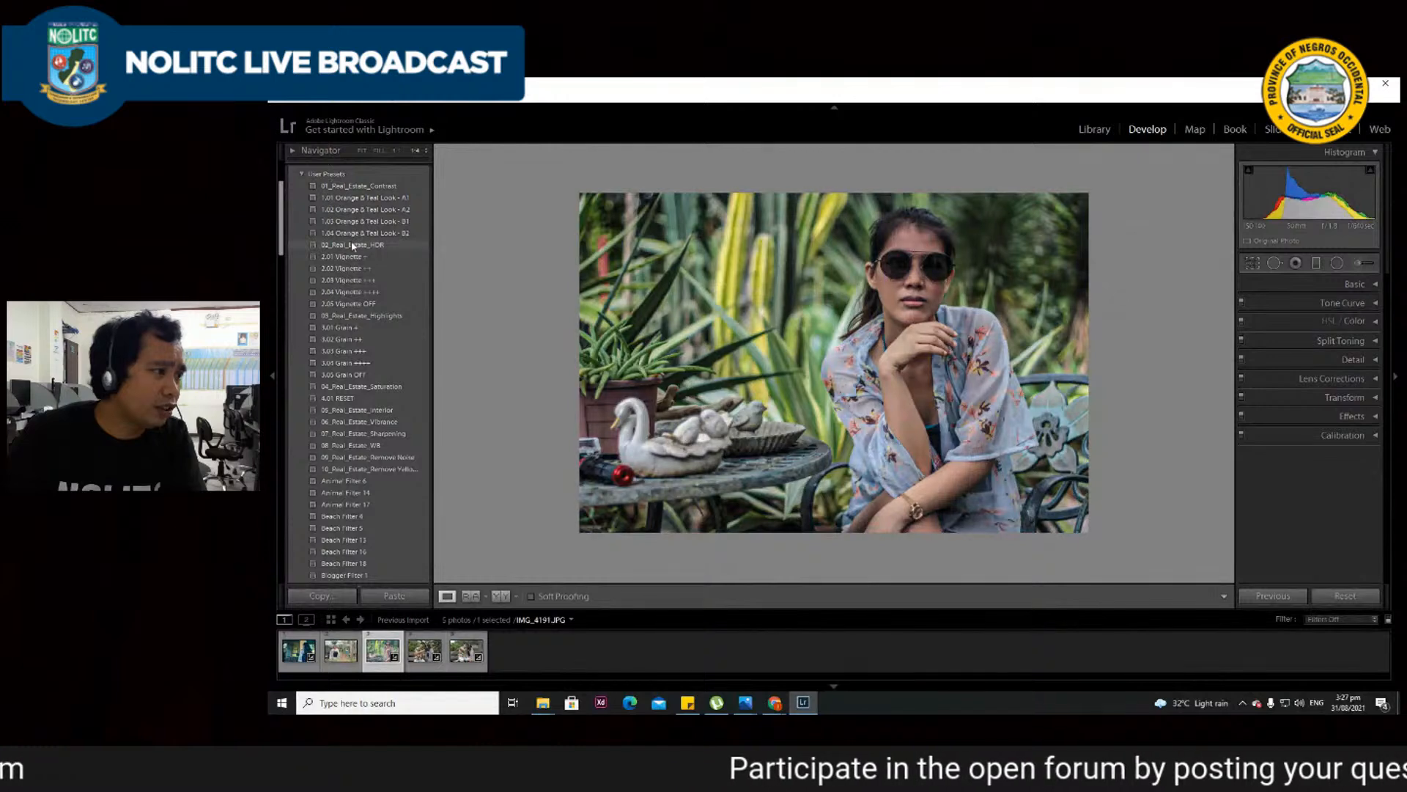
scroll(346, 293, down, 5)
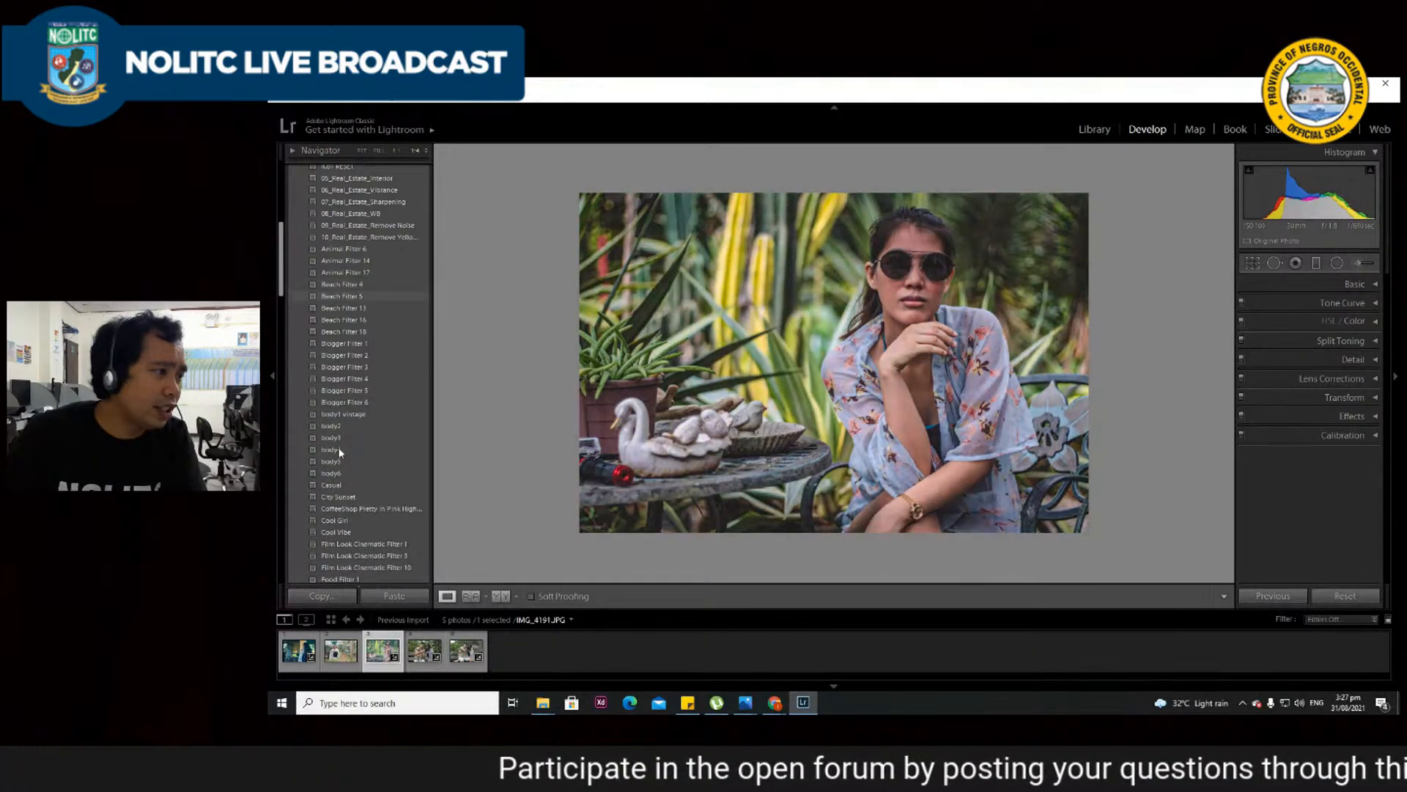
click(339, 508)
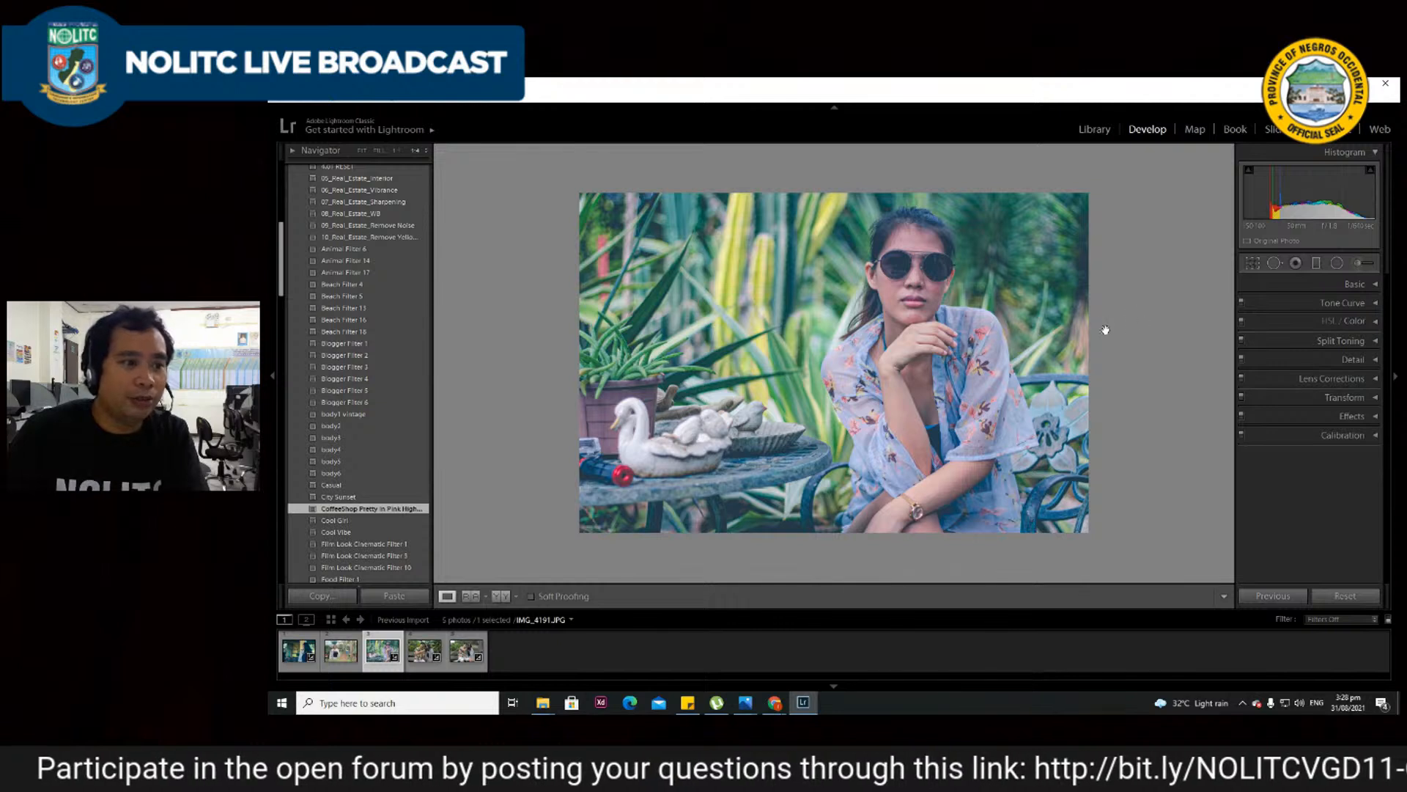
- Examine the photo's Basic adjustment values with the CoffeeShop preset applied
click(1357, 286)
scroll(1312, 381, down, 1)
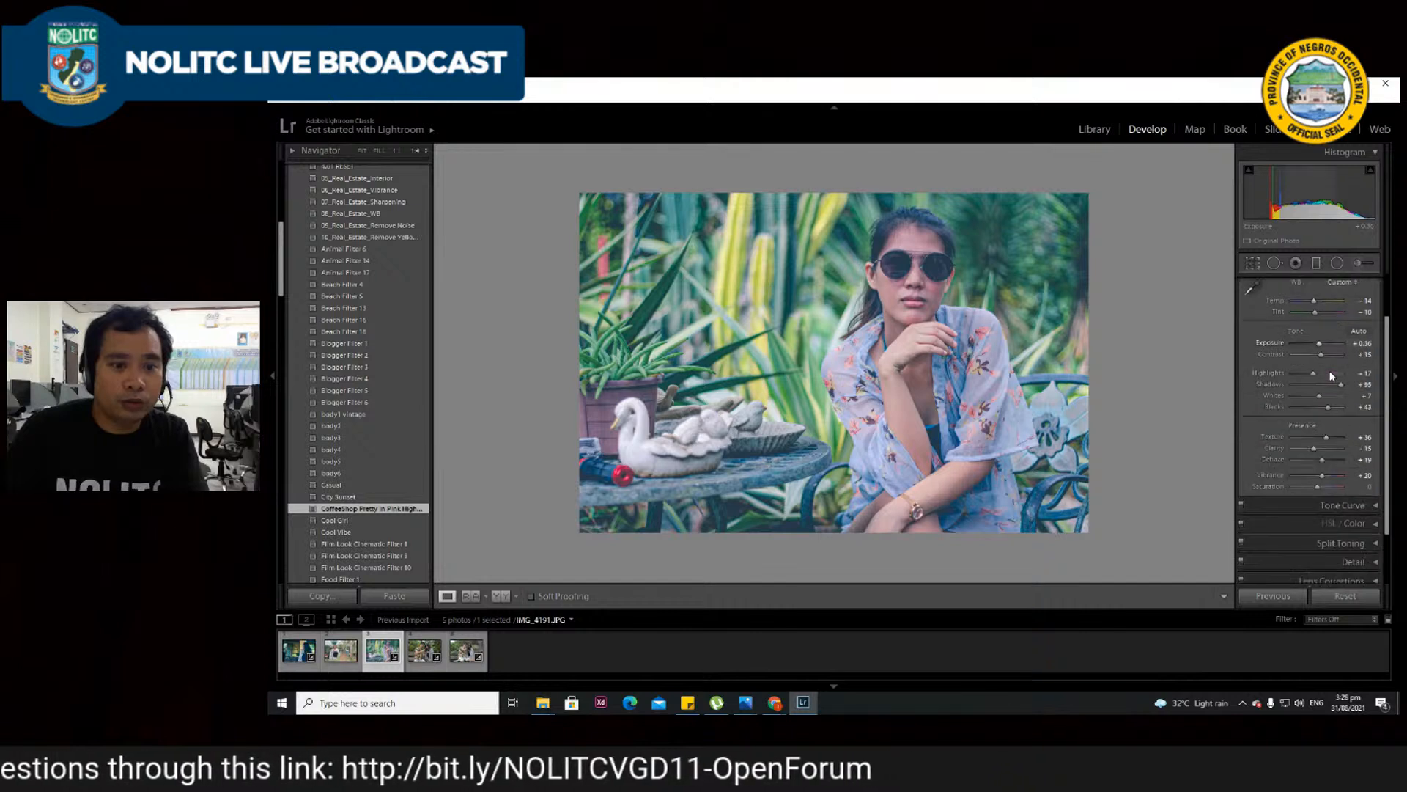
scroll(1309, 397, up, 1)
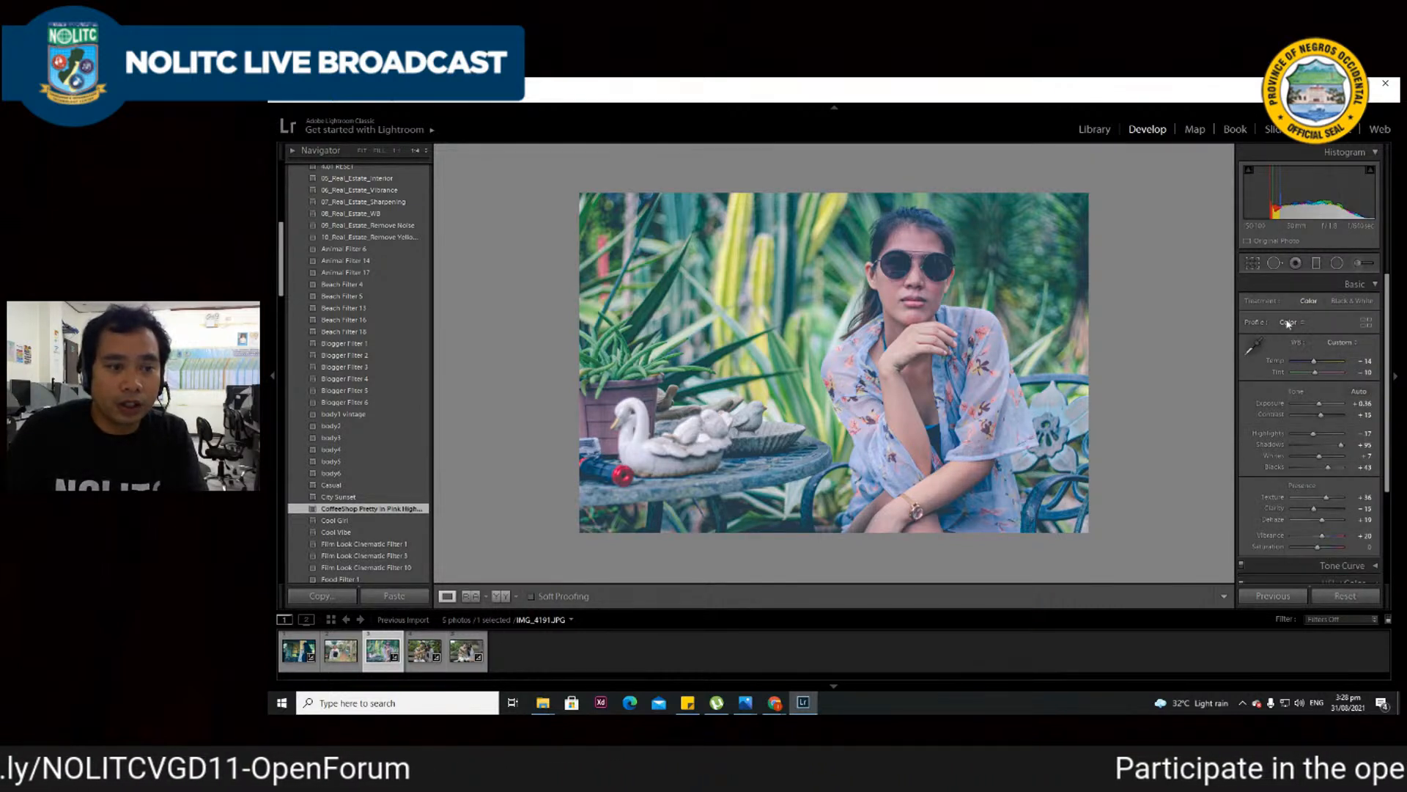
scroll(1301, 384, down, 4)
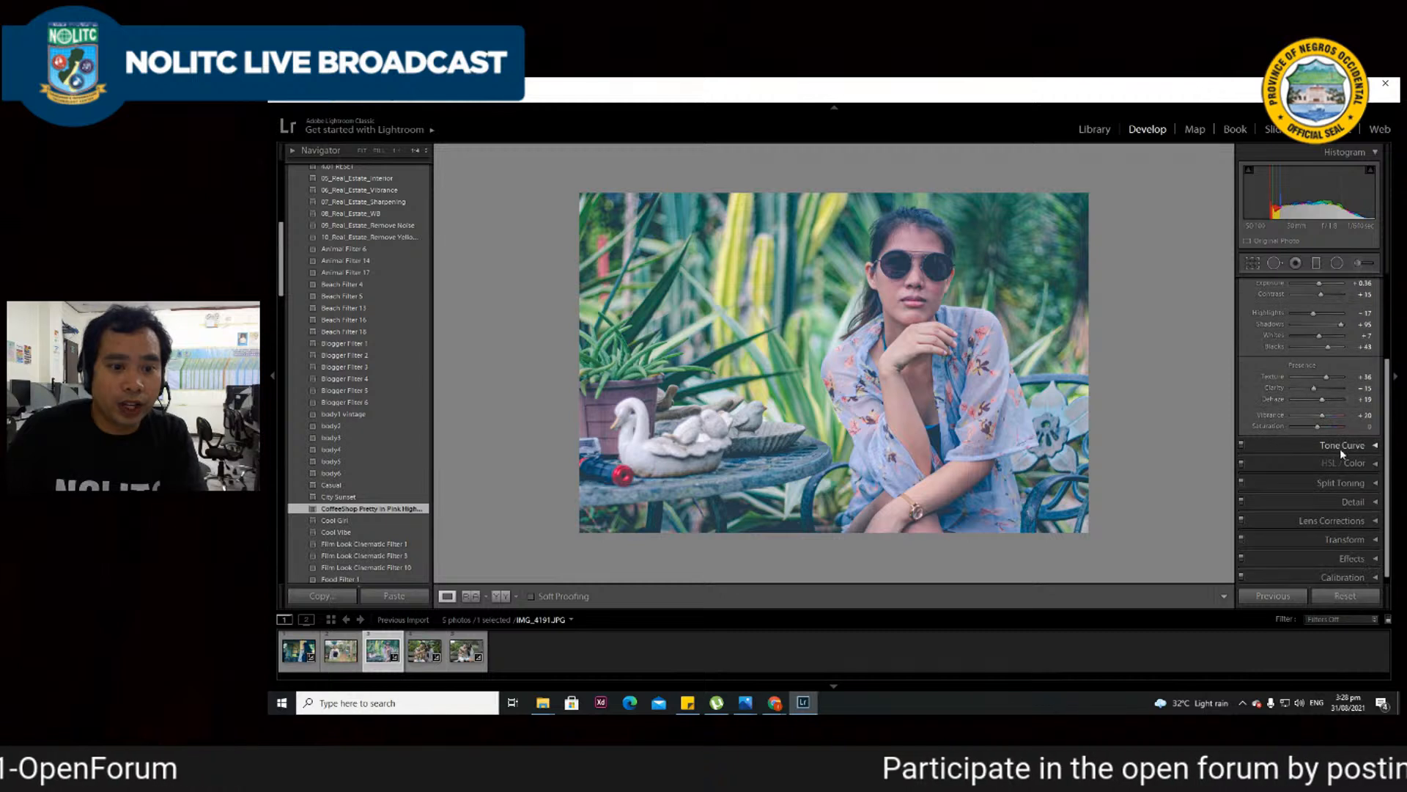
- Raise the photo's Saturation to +26 and look over the other Basic adjustments
drag(1318, 426, 1324, 426)
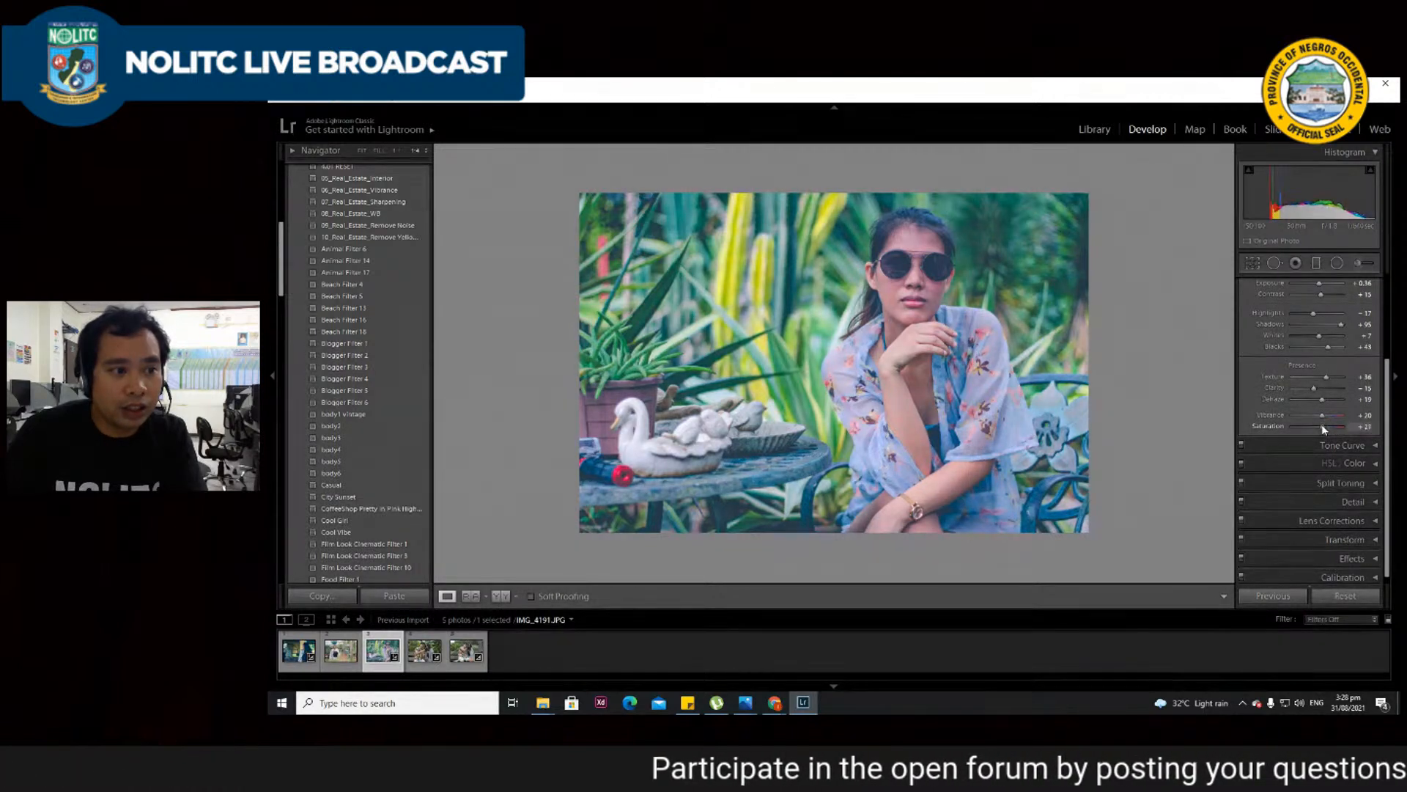
scroll(1333, 433, down, 1)
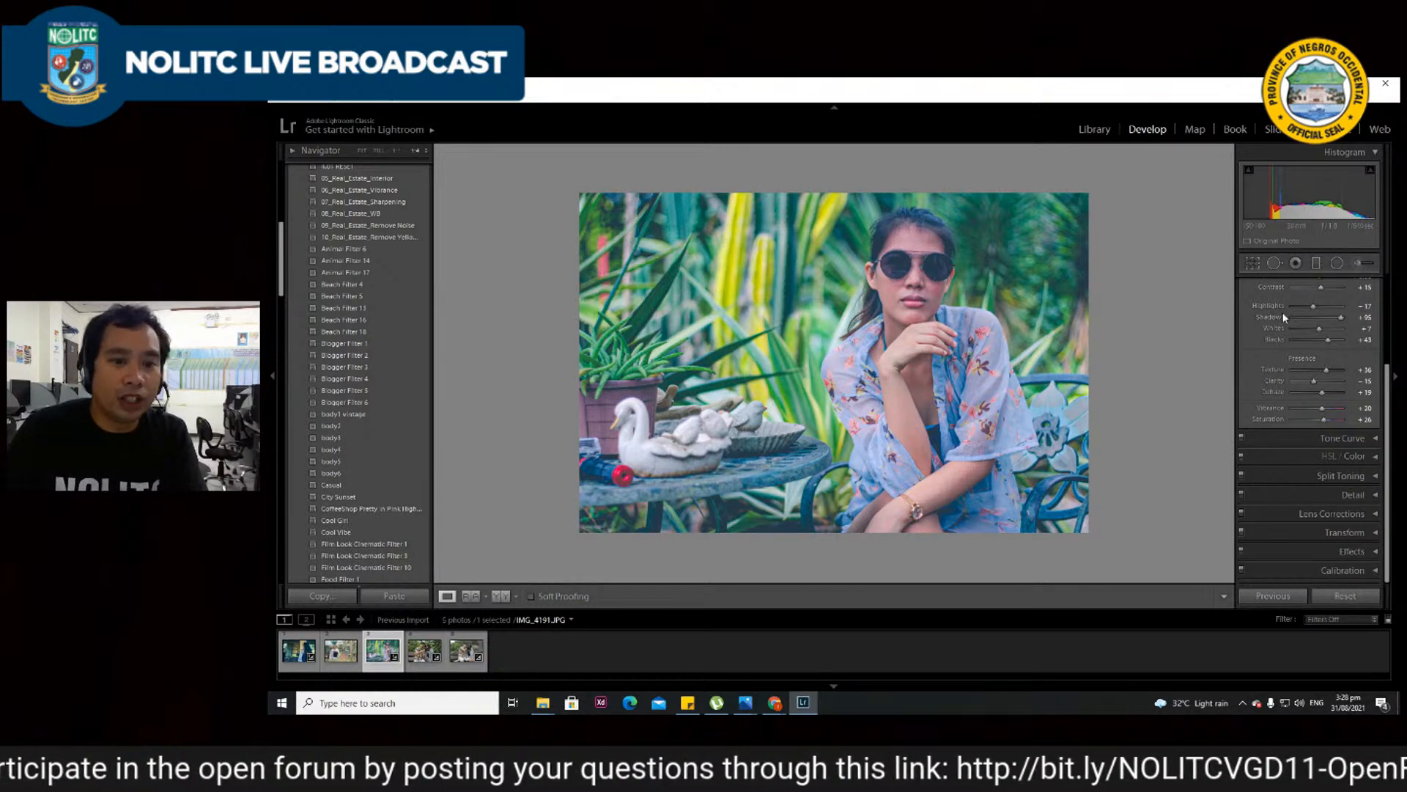
scroll(1279, 402, up, 1)
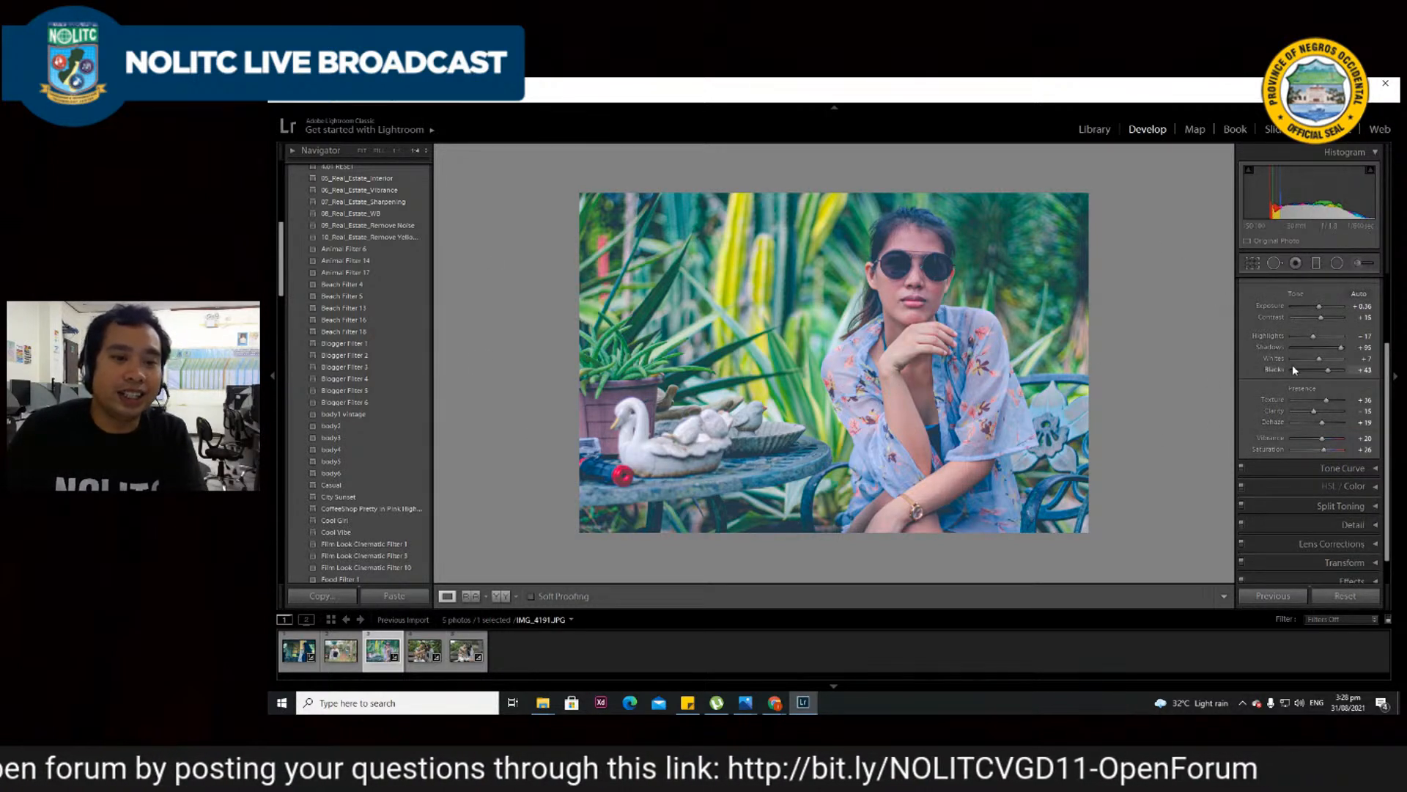
scroll(1292, 364, up, 3)
scroll(1291, 338, down, 3)
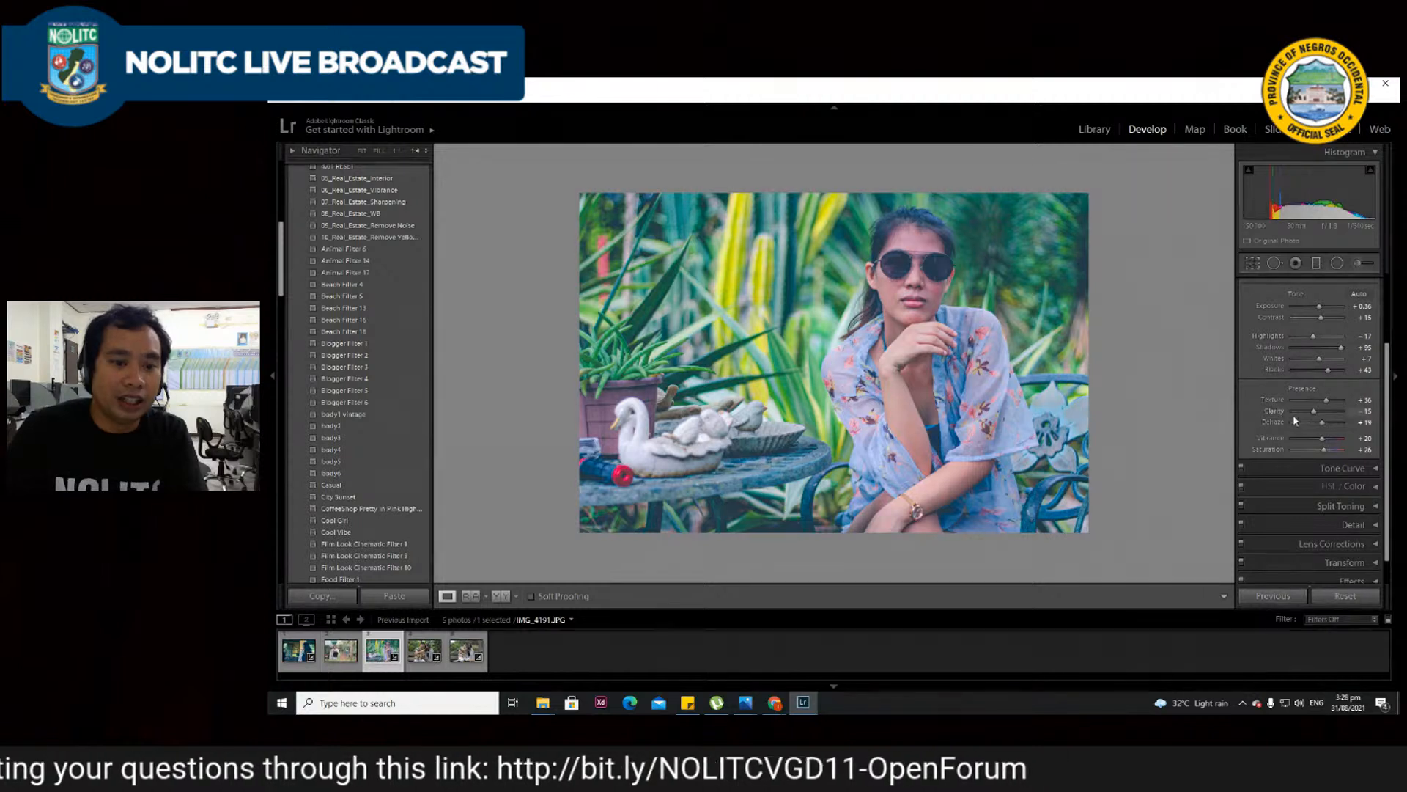
scroll(1308, 438, up, 1)
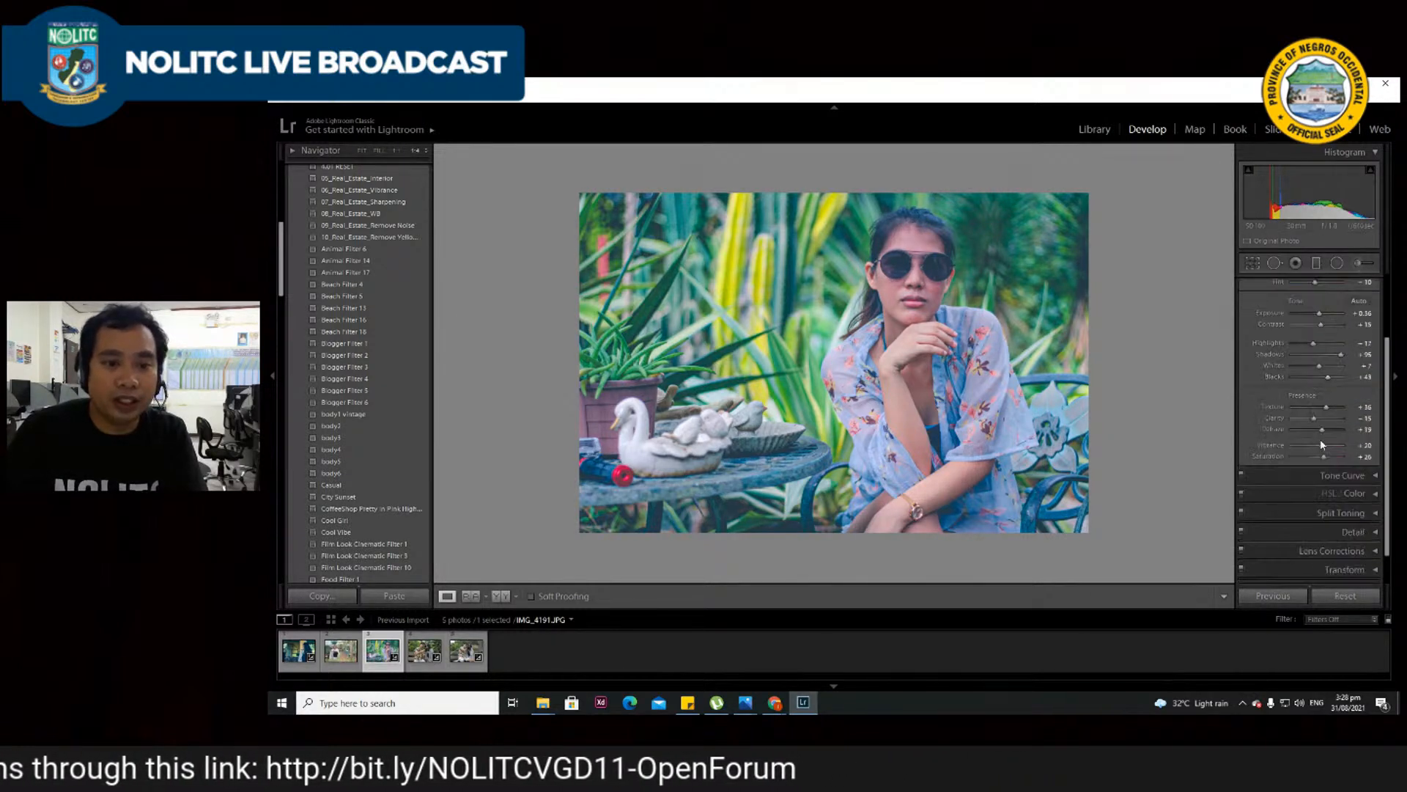
- Add a point to the upper part of the RGB tone curve and lower the shadow point slightly to deepen the dark tones
scroll(1304, 466, down, 1)
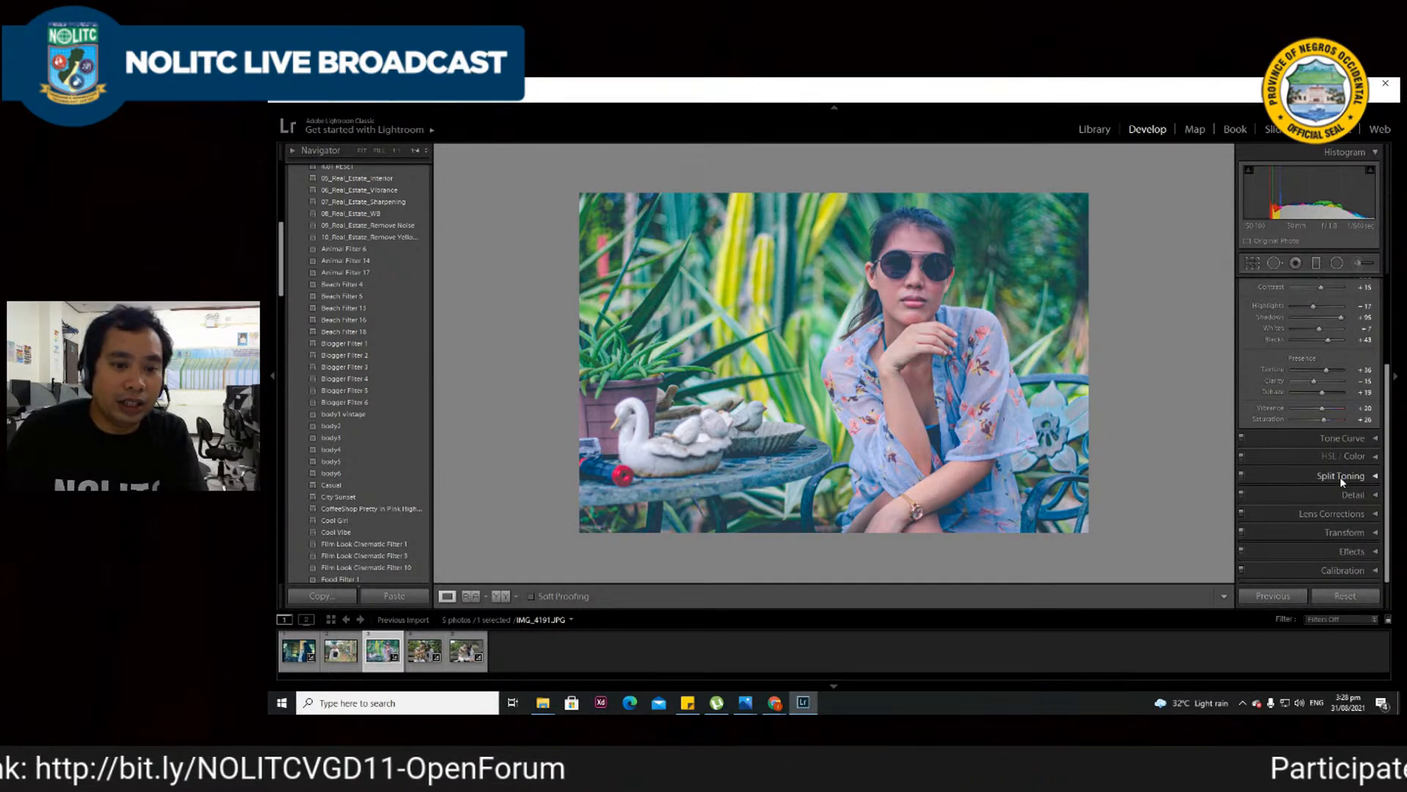
click(1349, 439)
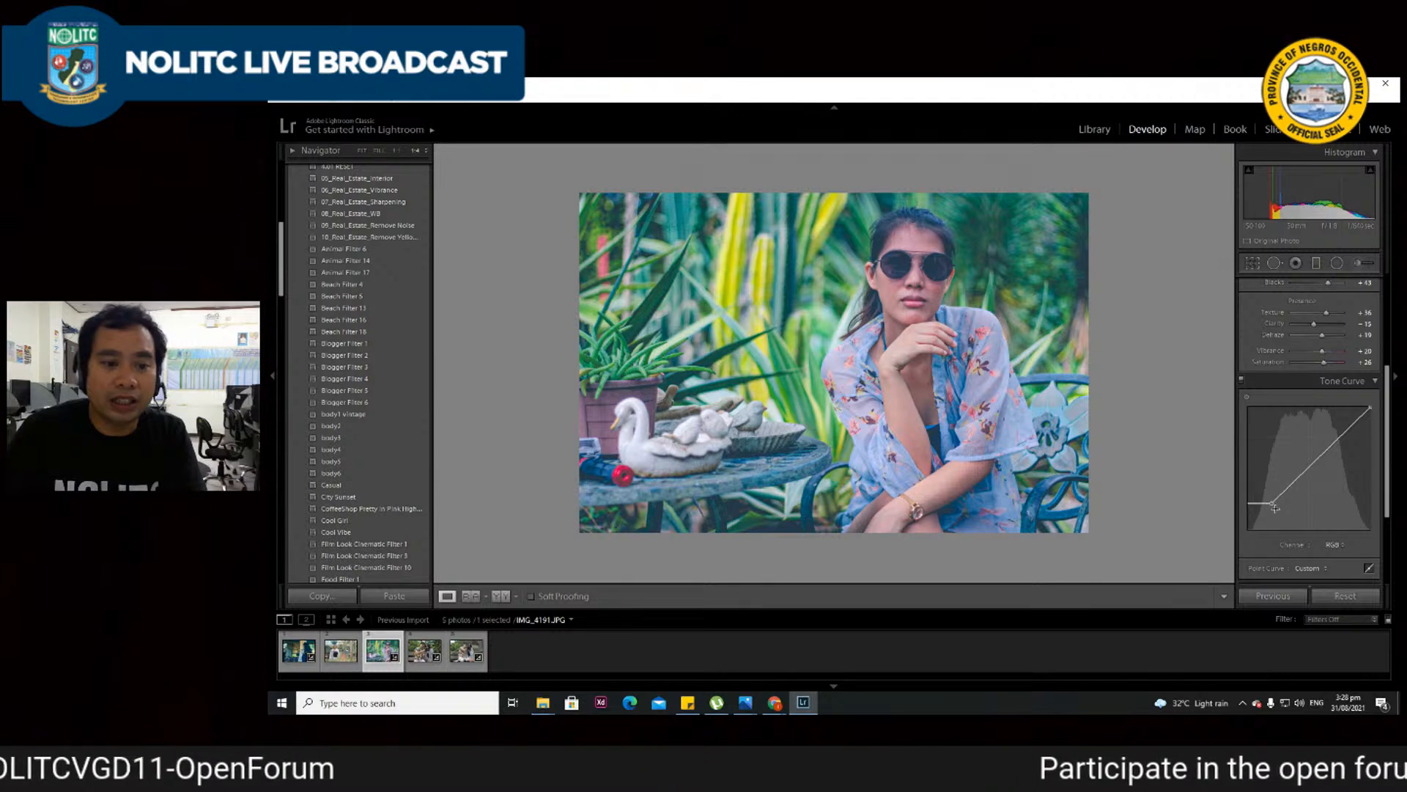
click(1342, 432)
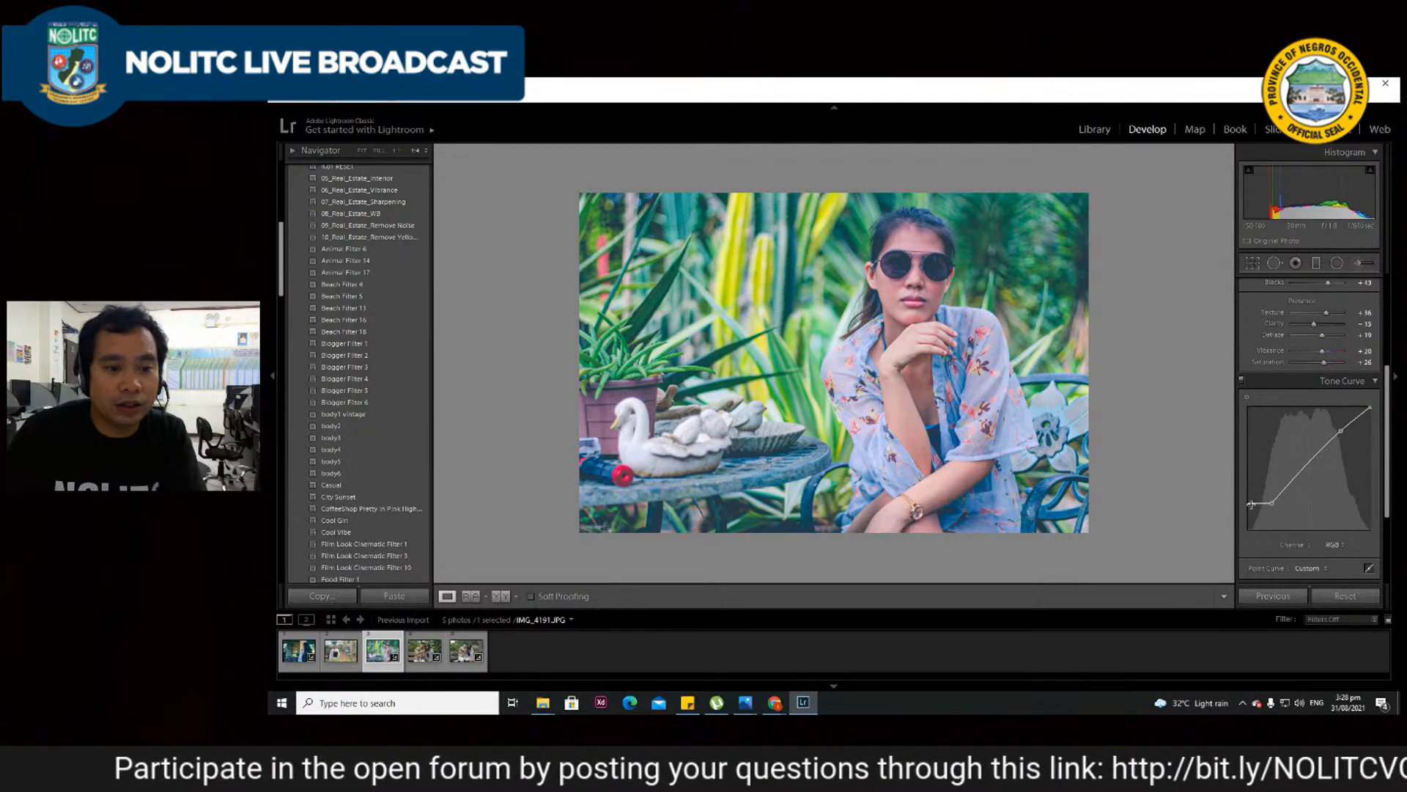
drag(1268, 508, 1273, 515)
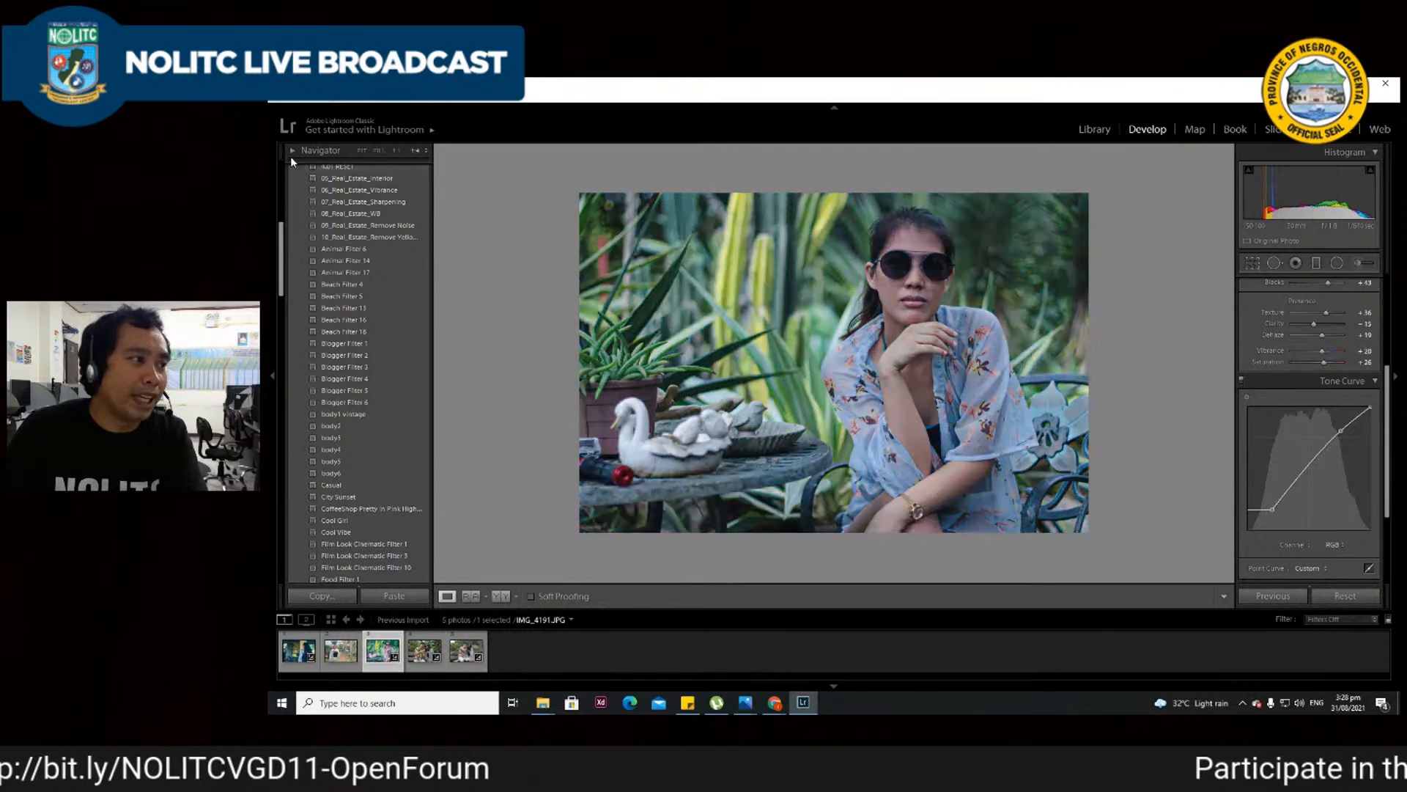
- Collapse the Presets and Snapshots sections, keeping the Navigator collapsed
click(292, 151)
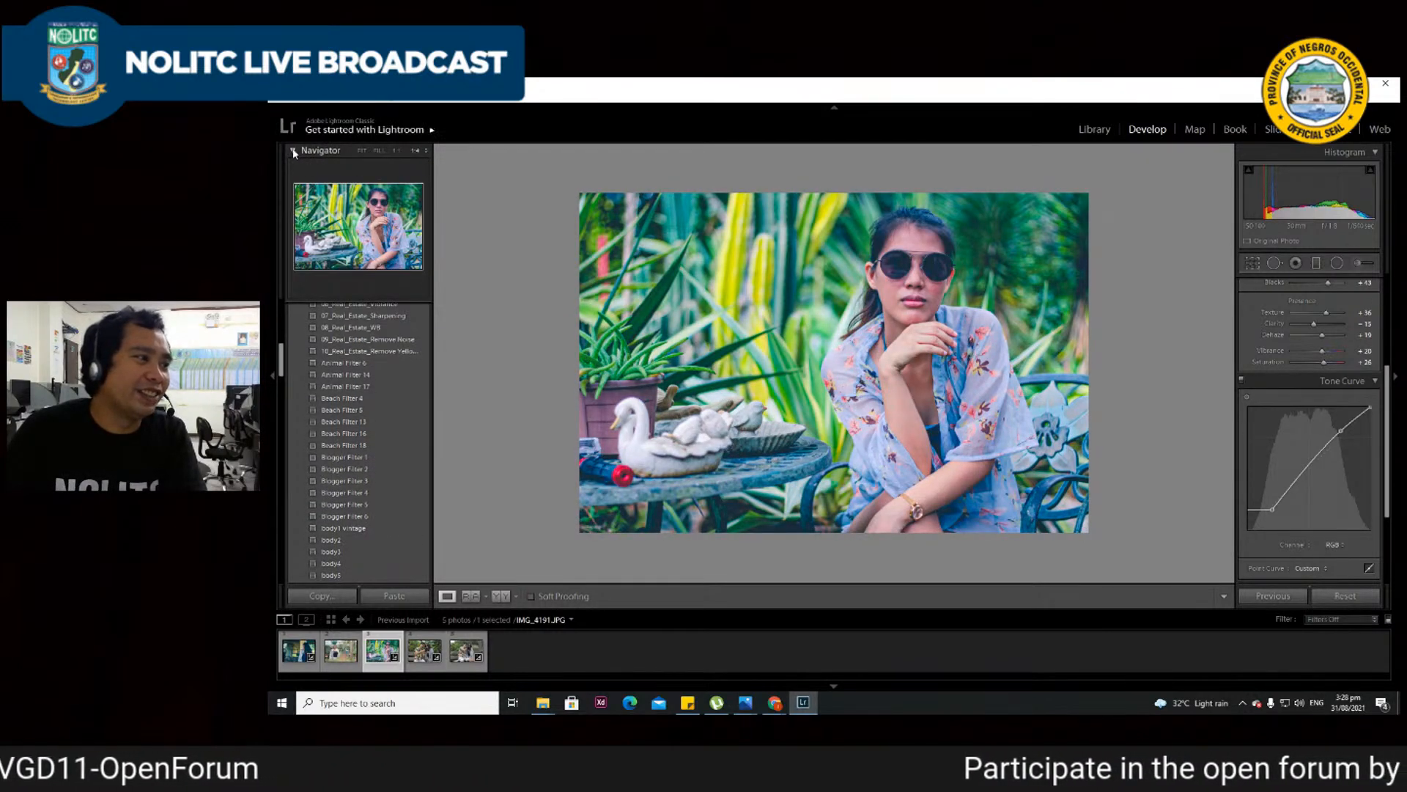
click(292, 151)
scroll(331, 232, up, 6)
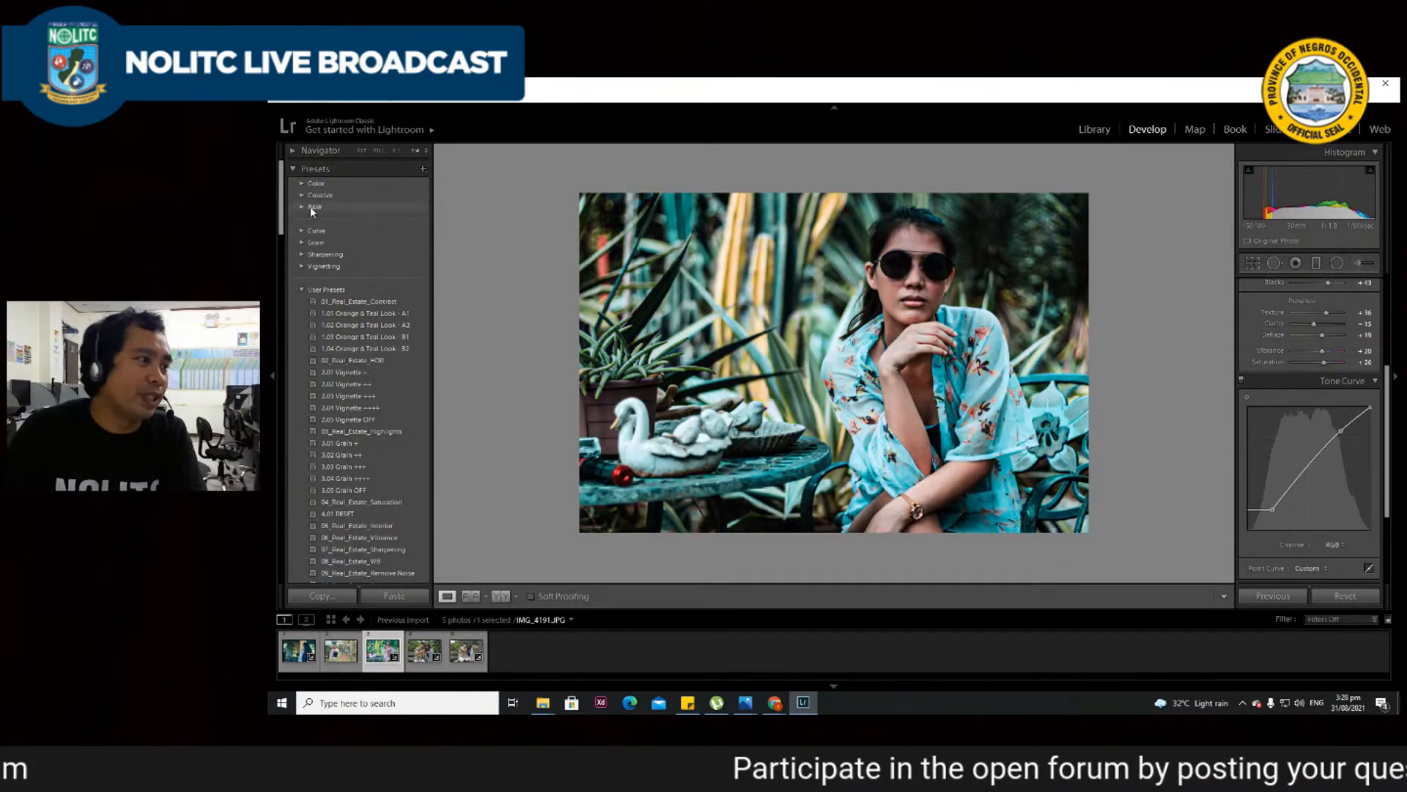
click(293, 169)
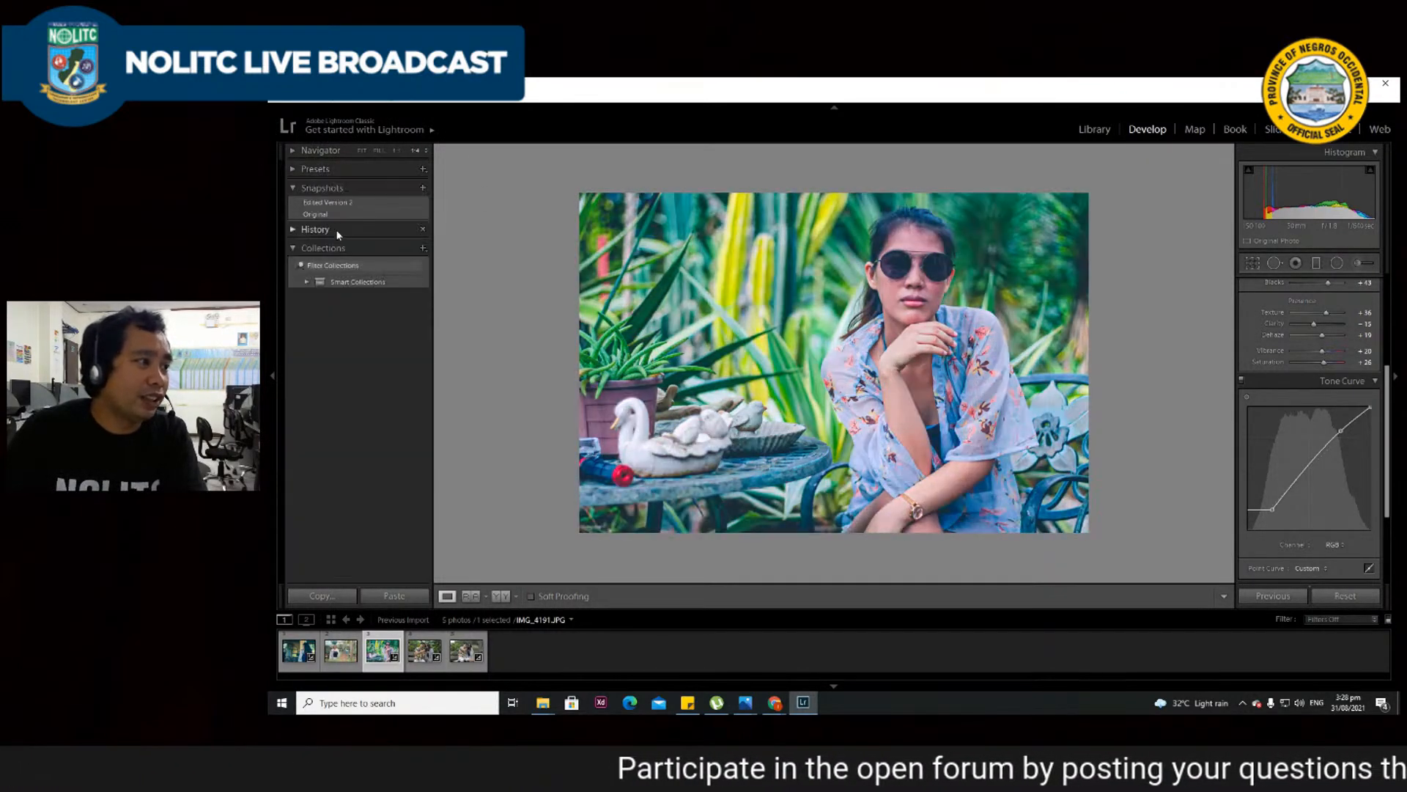
click(296, 187)
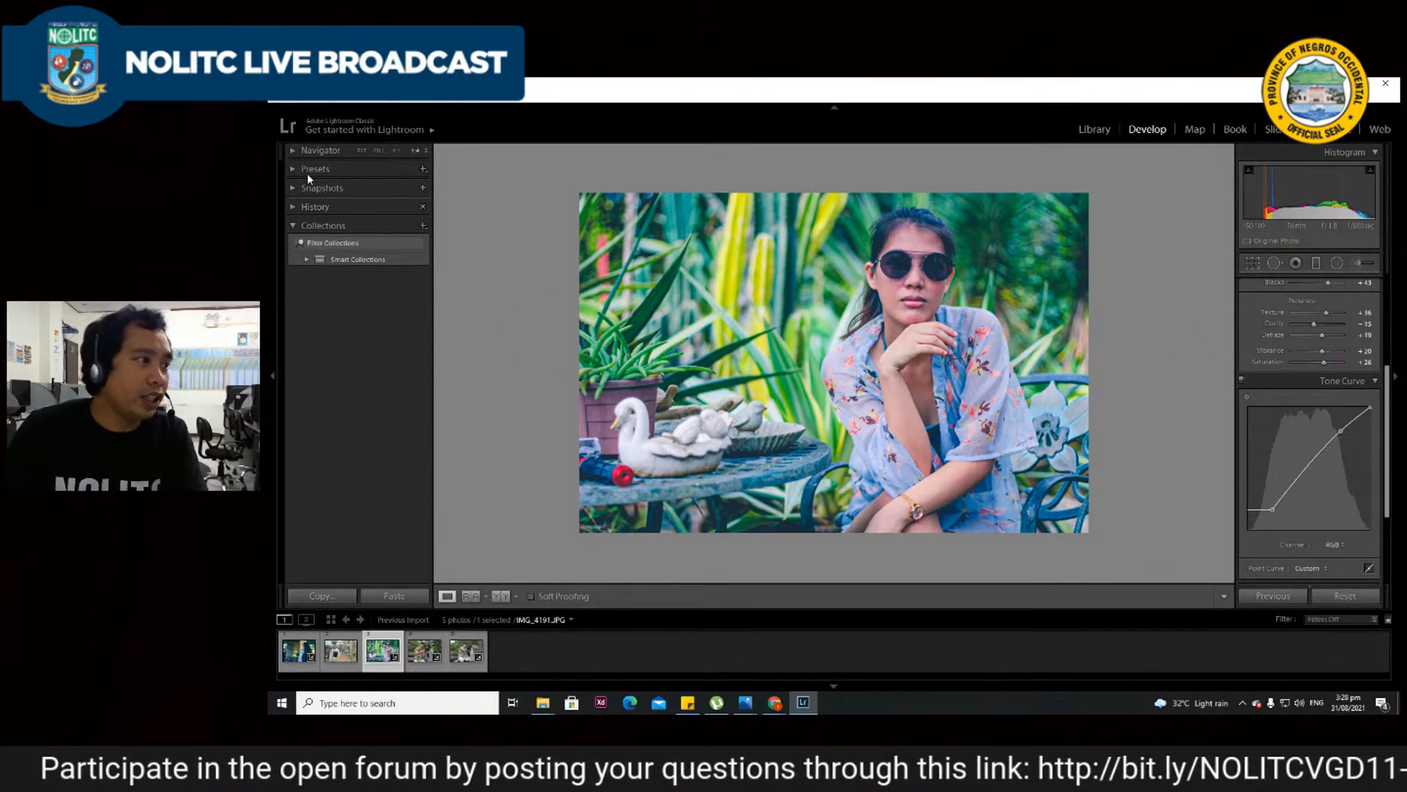
- Set up an export of the photo to the Desktop in a subfolder named Edited Images
click(276, 103)
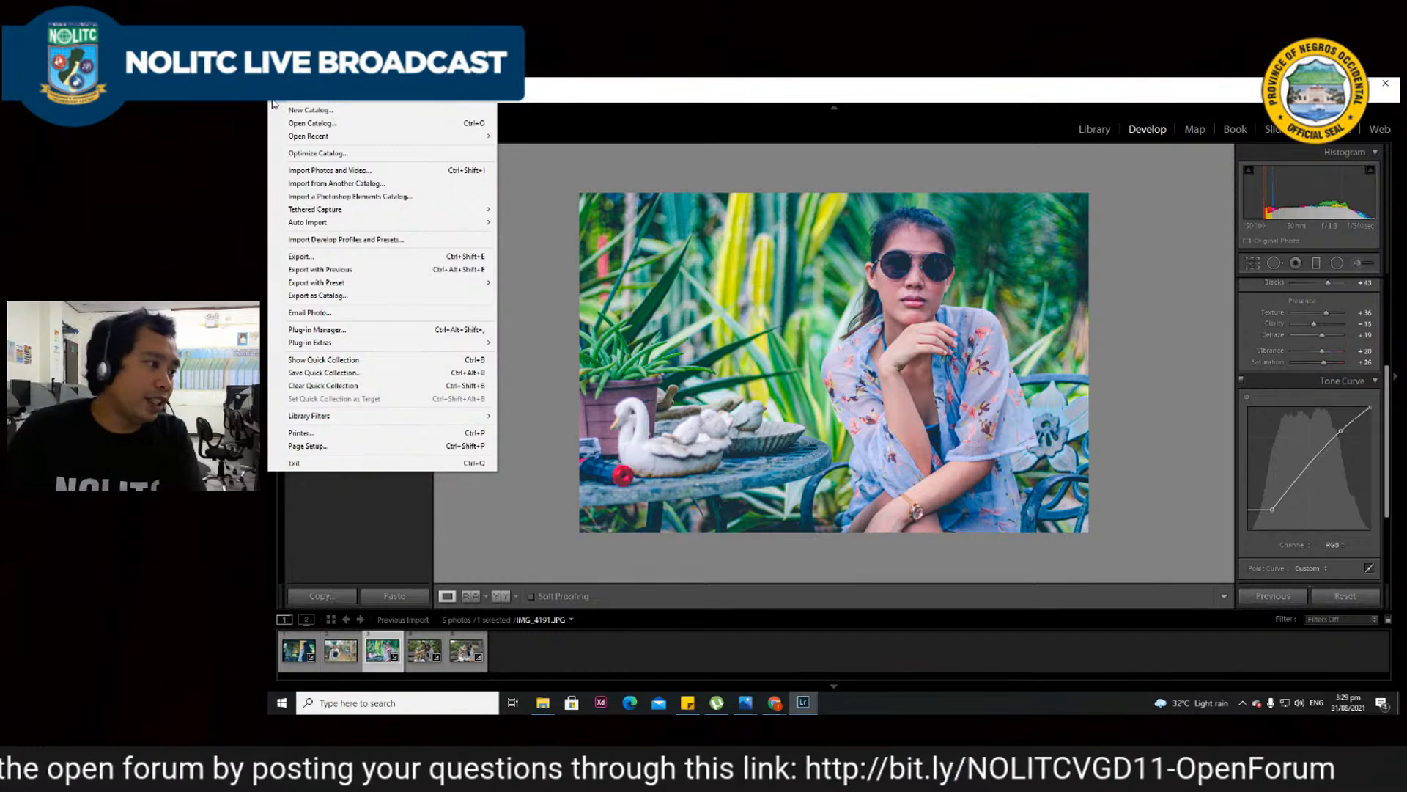
click(319, 258)
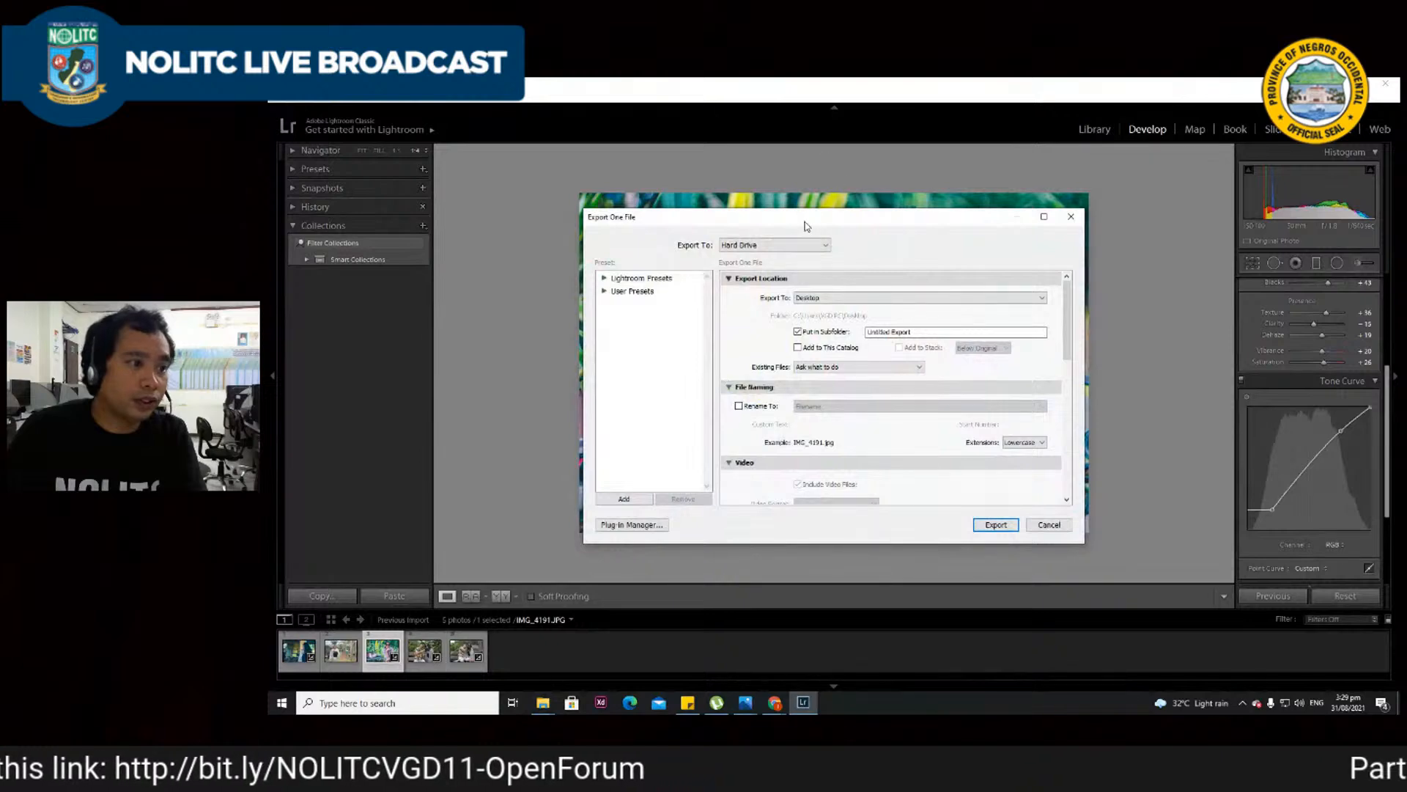
drag(807, 225, 1010, 240)
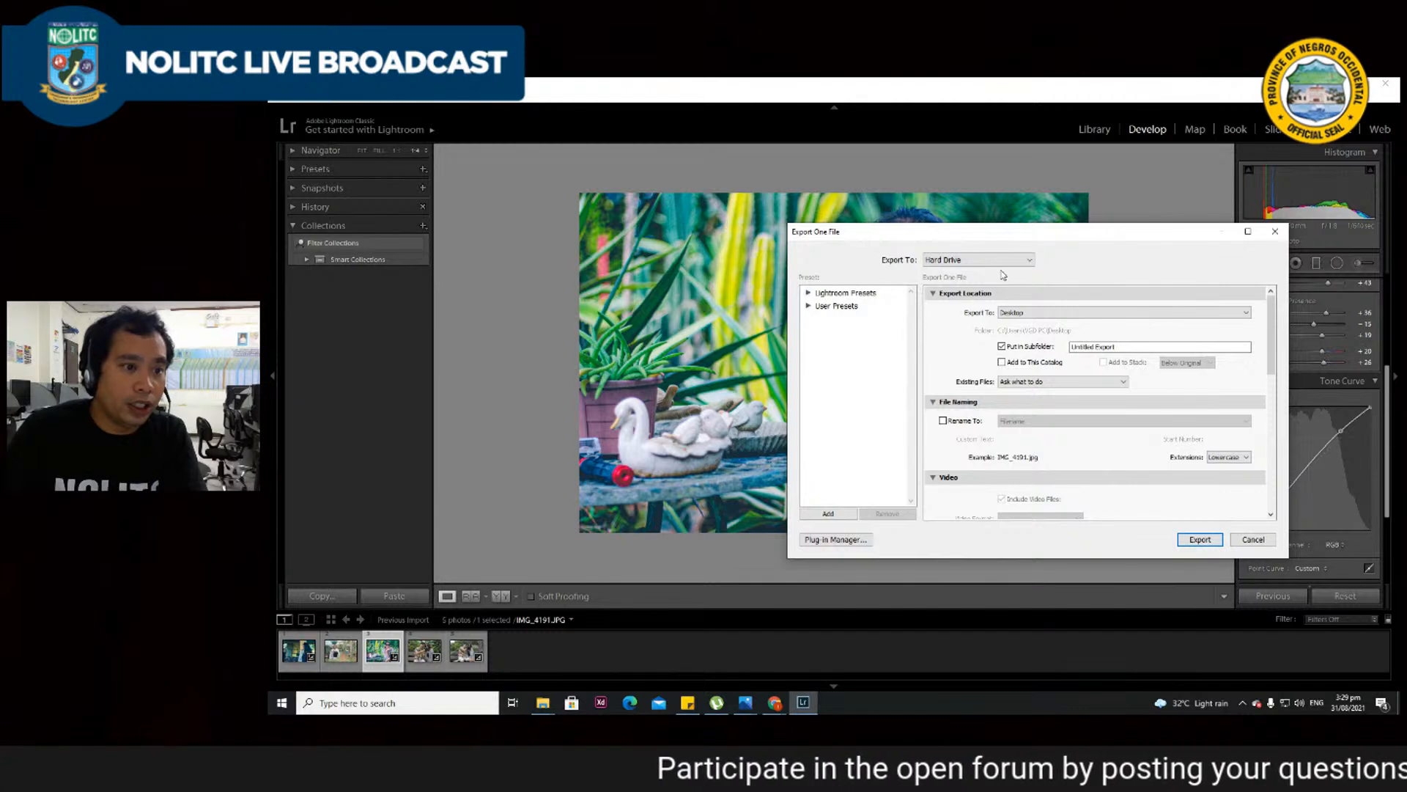
click(1182, 316)
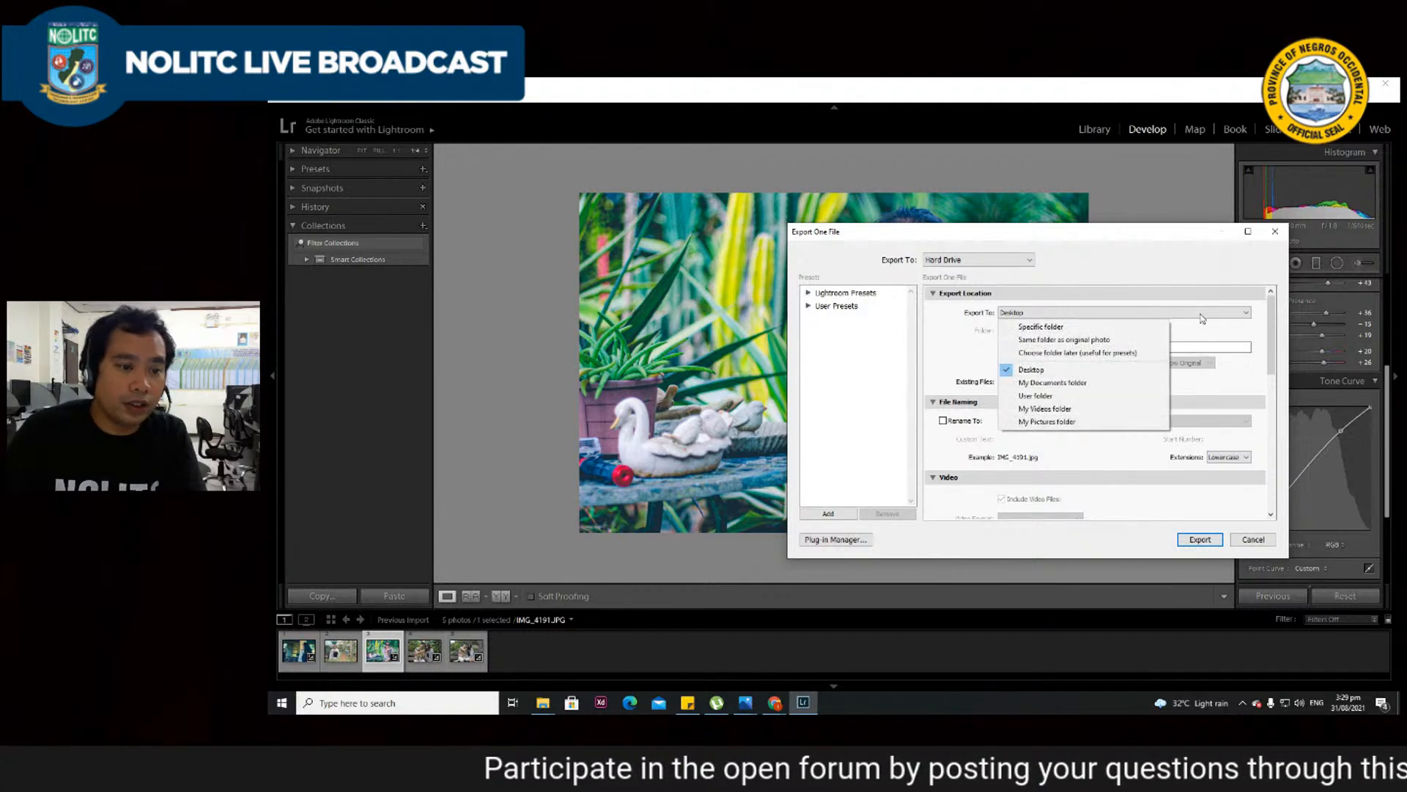
click(1062, 370)
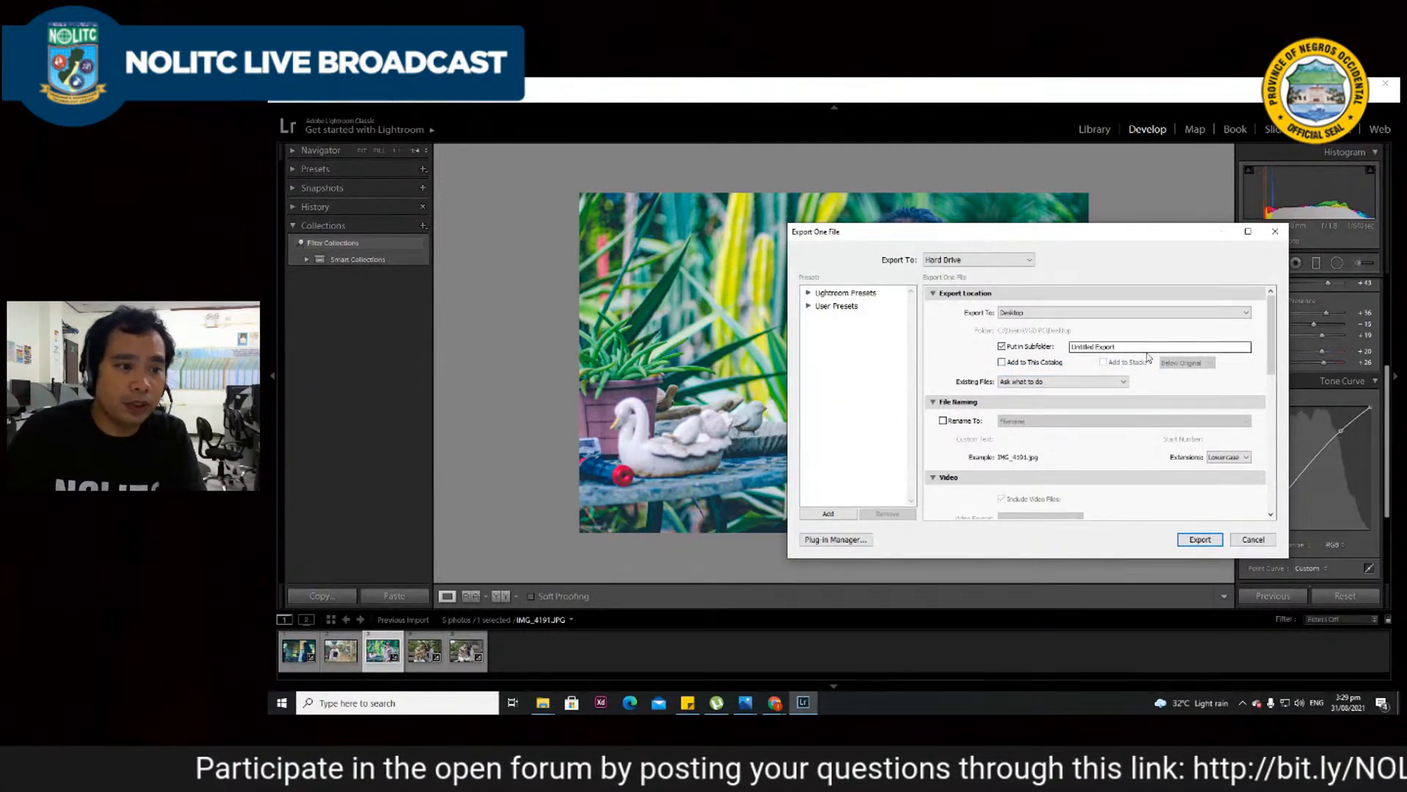
drag(1148, 351, 960, 341)
drag(1086, 238, 917, 244)
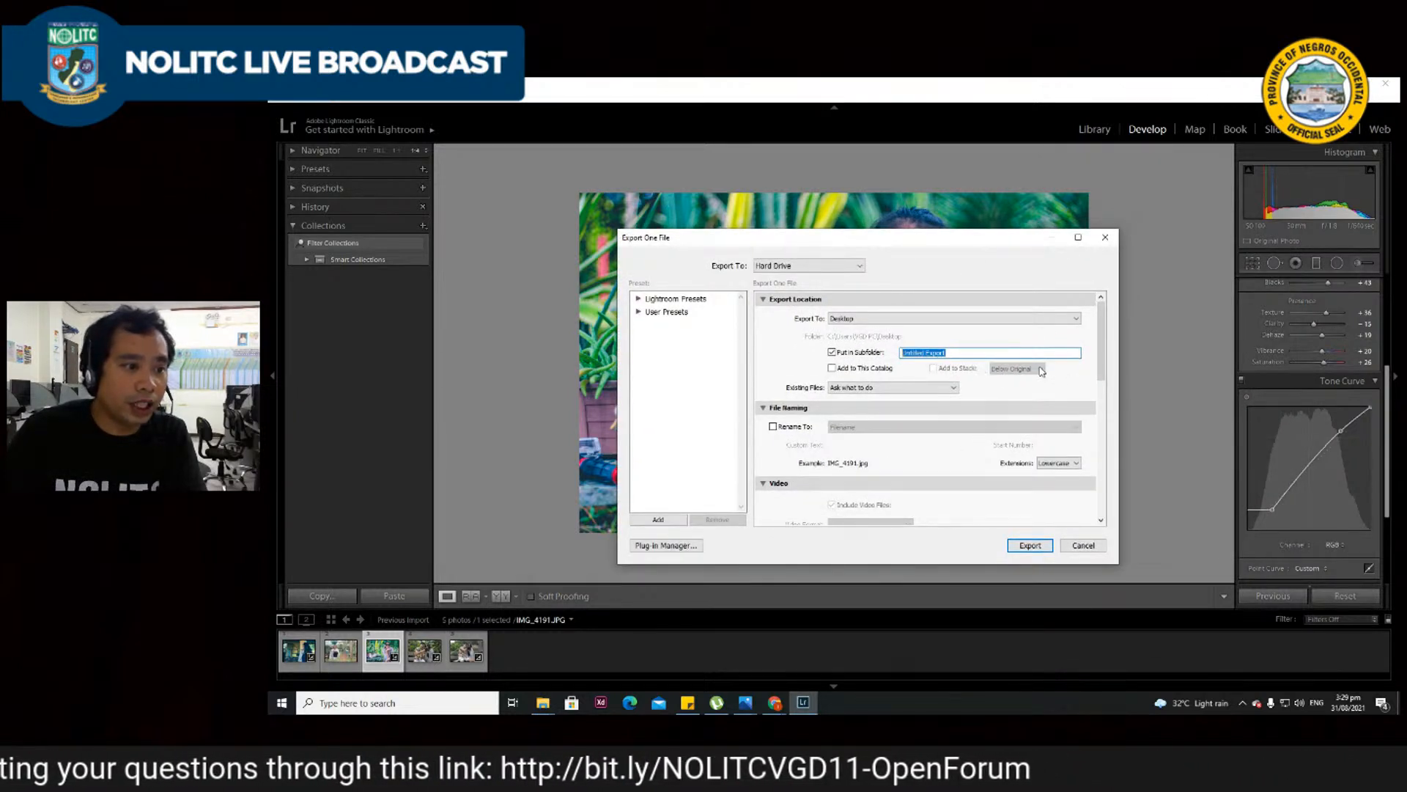
text(Edited Images)
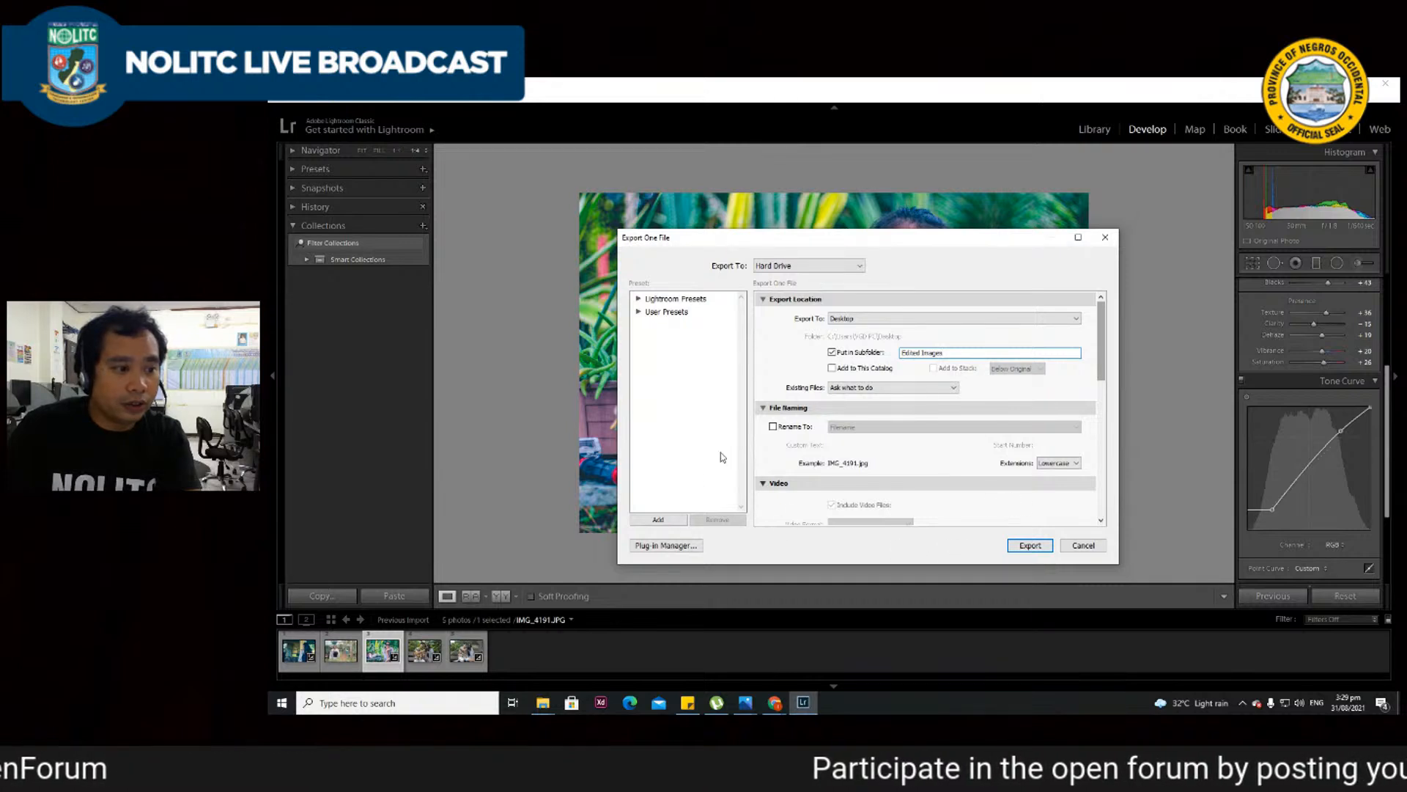
- Rename the exported file using the Custom Name template with the custom text Practice
scroll(890, 428, down, 5)
scroll(890, 428, up, 4)
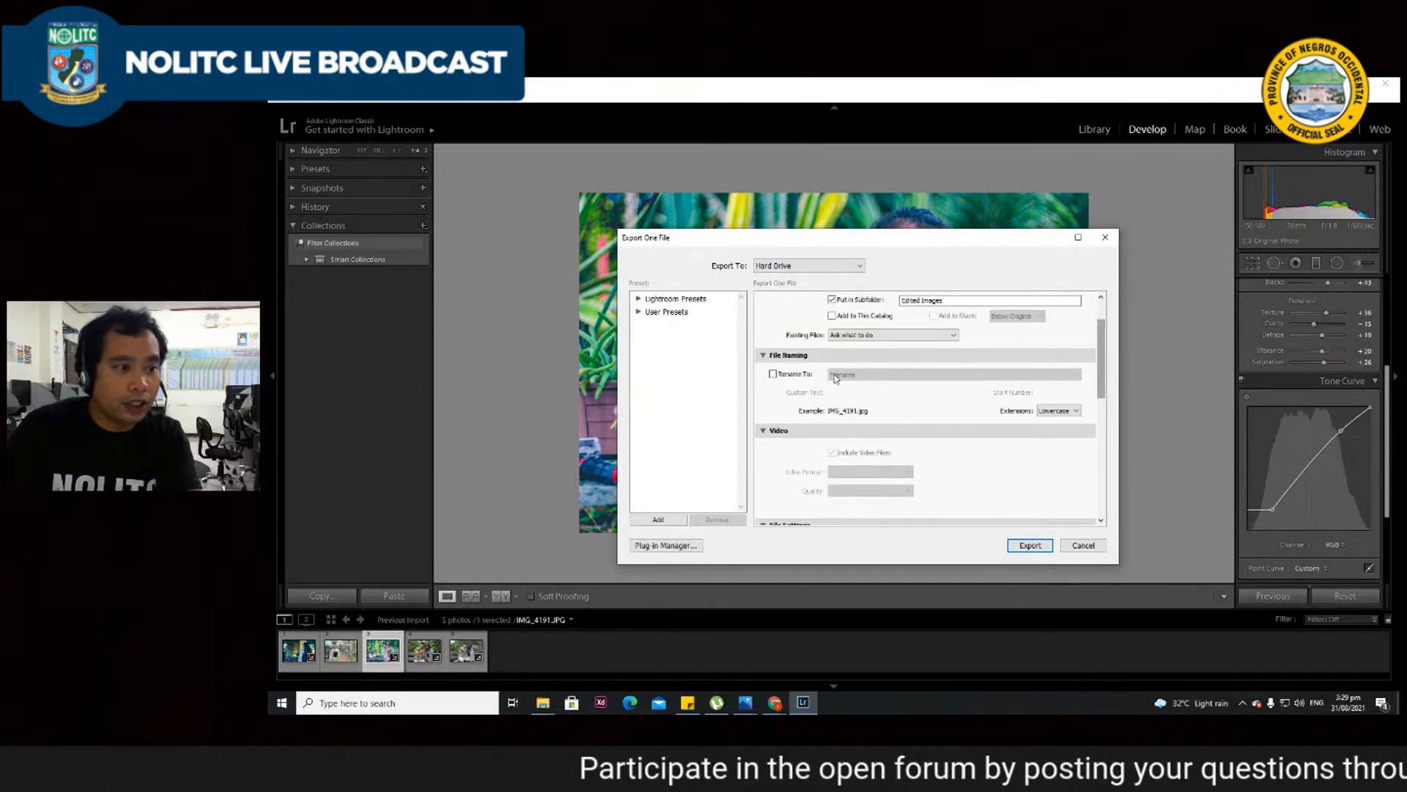
click(772, 373)
click(851, 375)
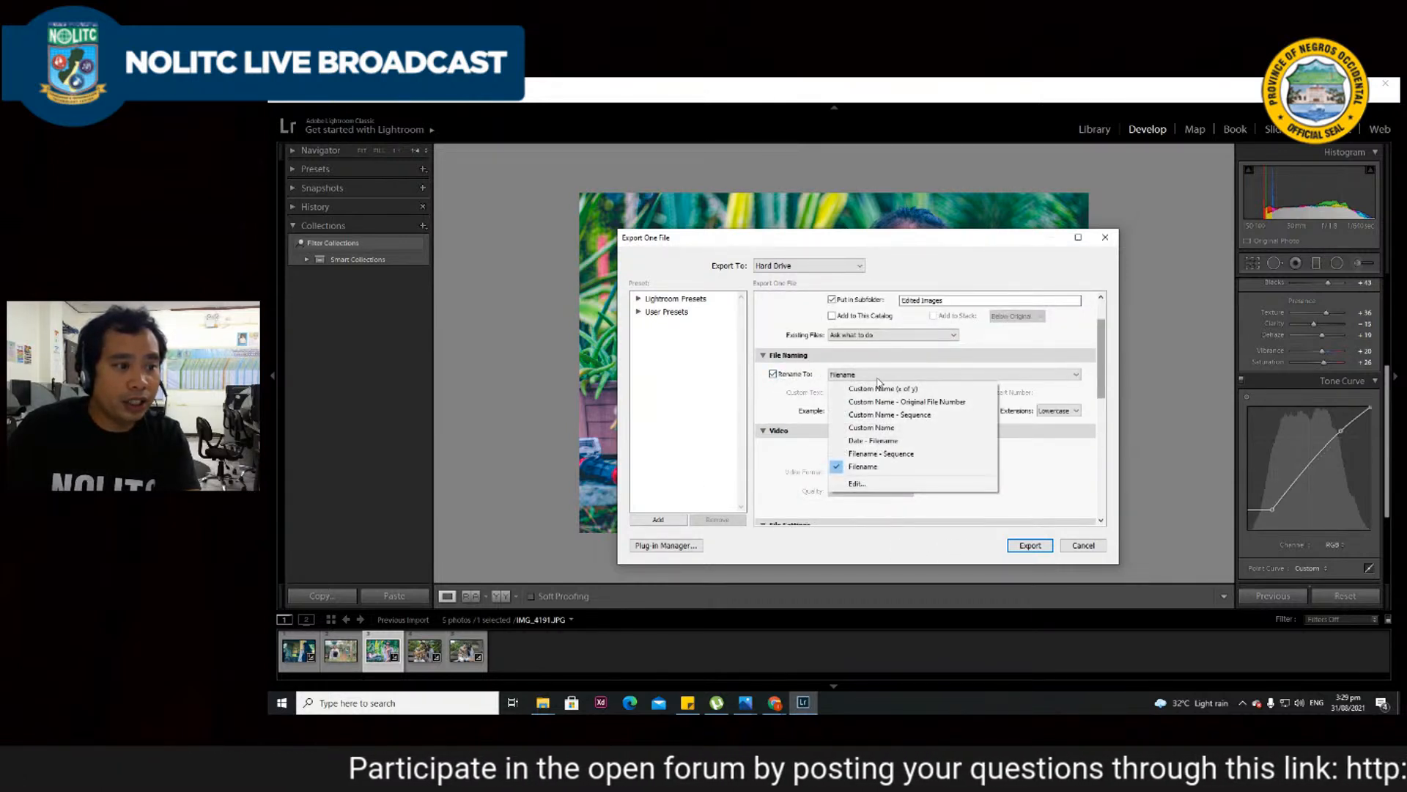
click(876, 427)
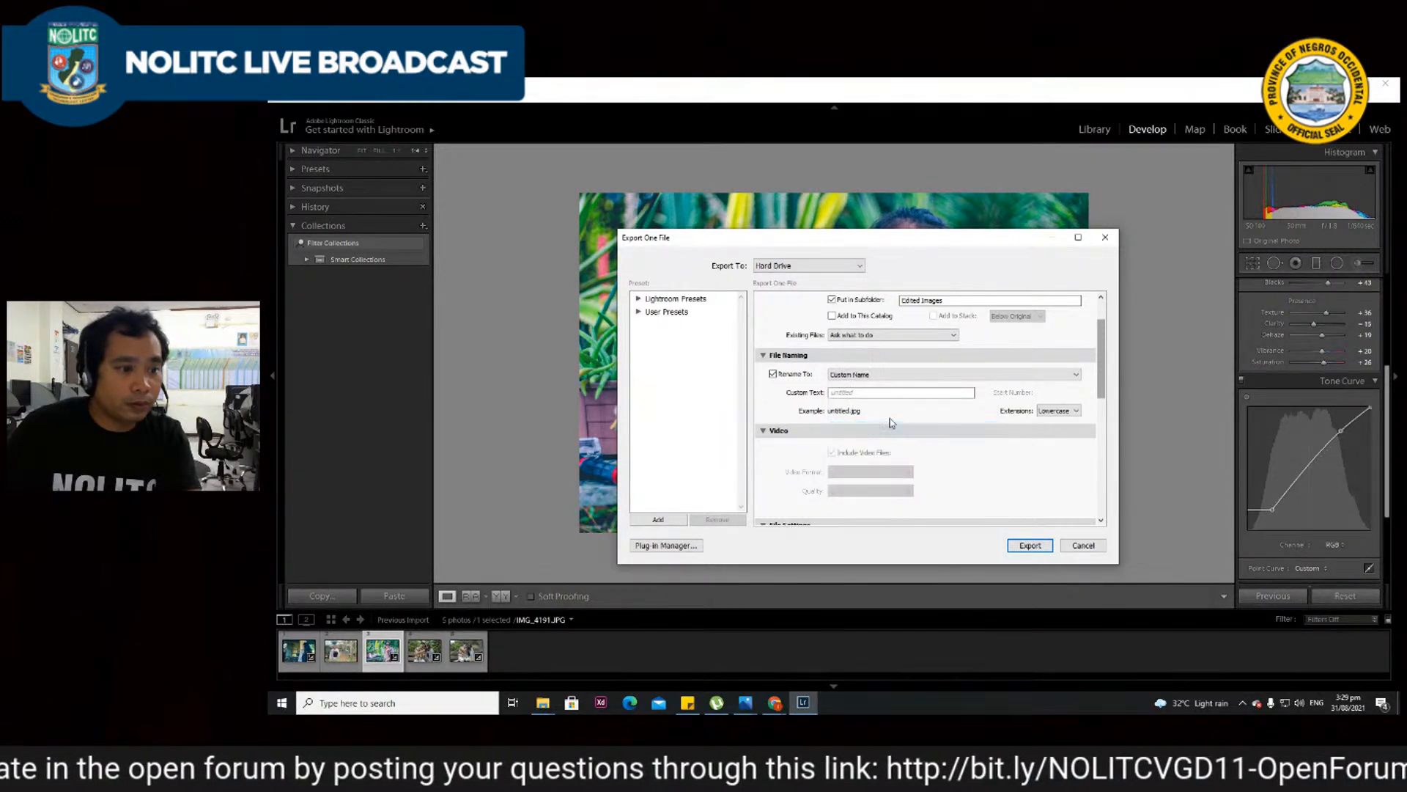
click(910, 392)
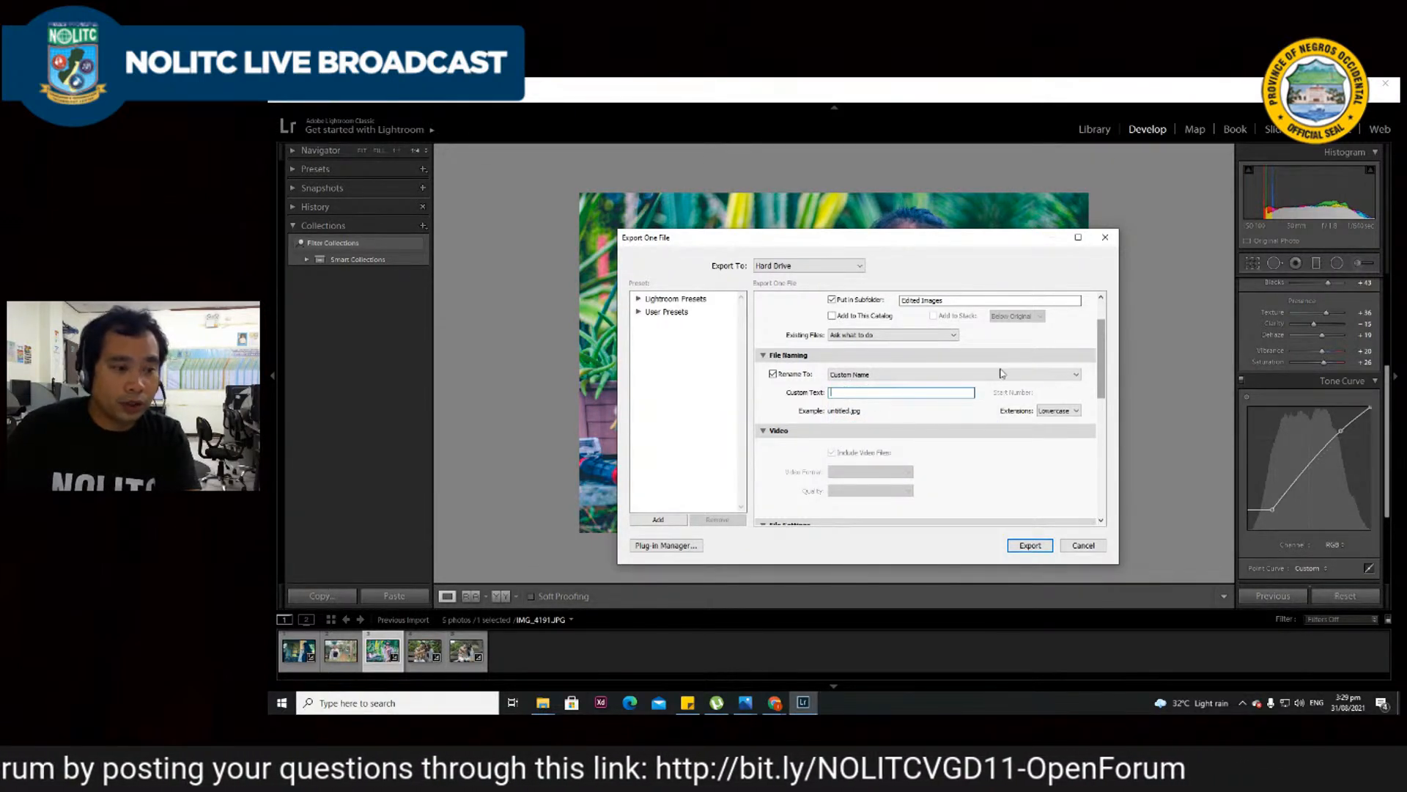
text(Prac)
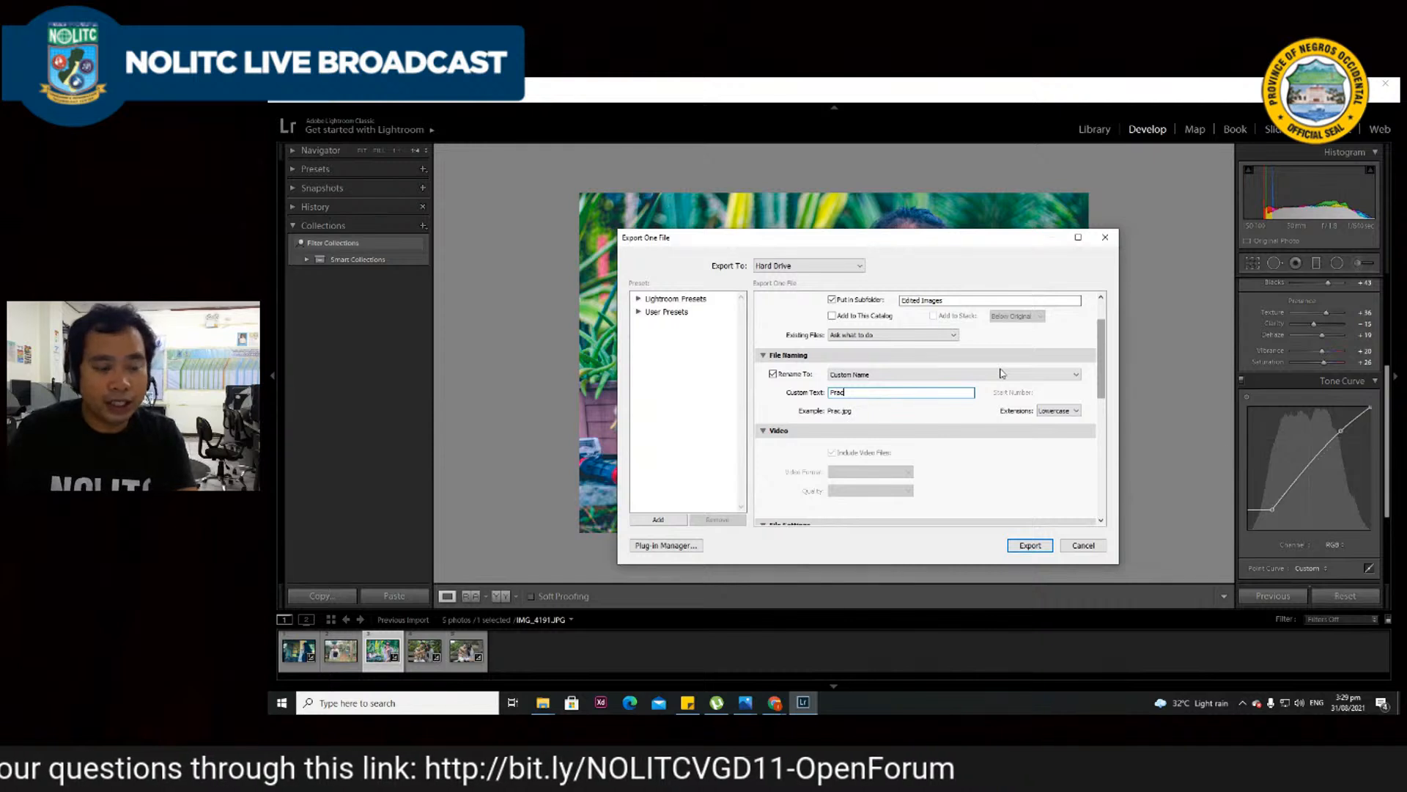
text(tice)
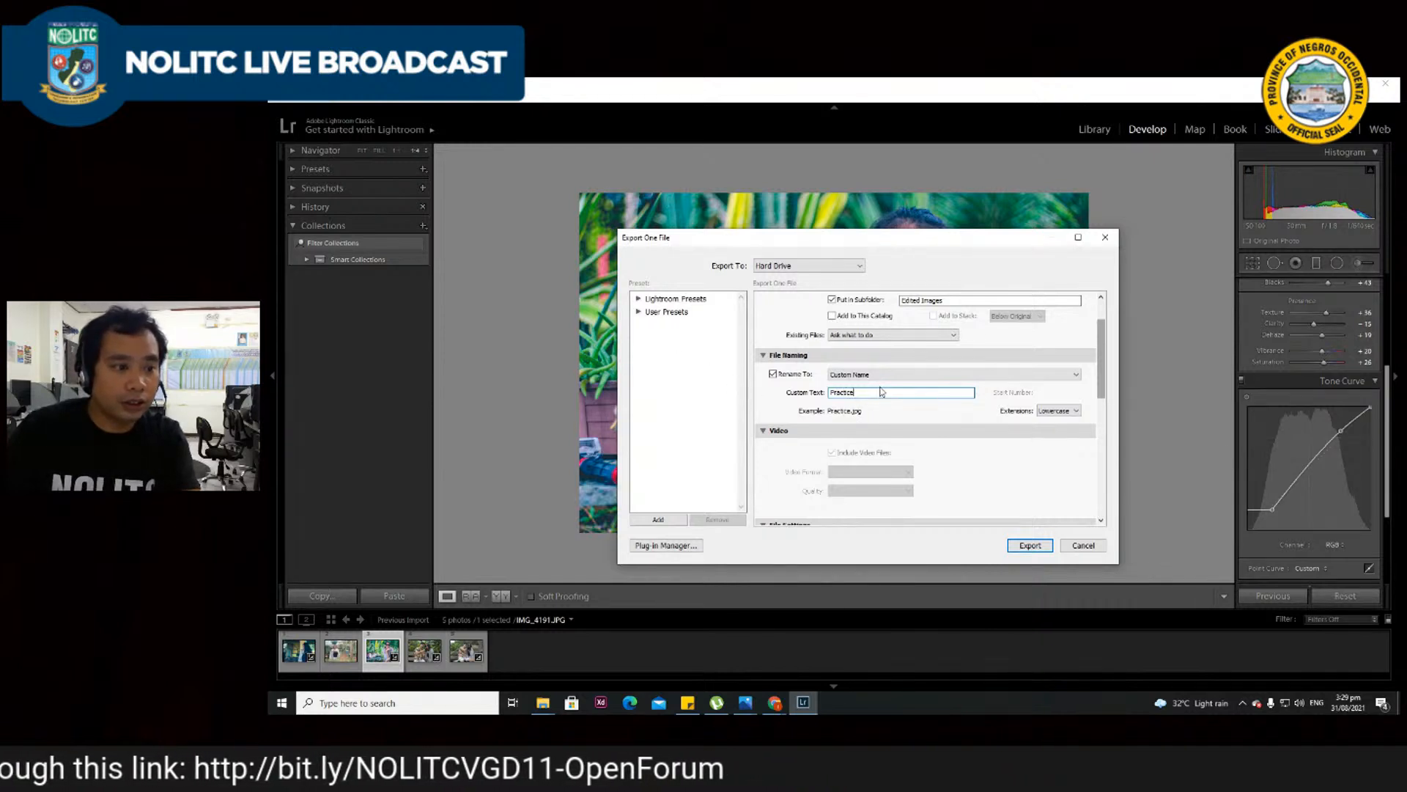
- Enable the Simple Copyright Watermark for the export and export the photo
scroll(952, 400, down, 5)
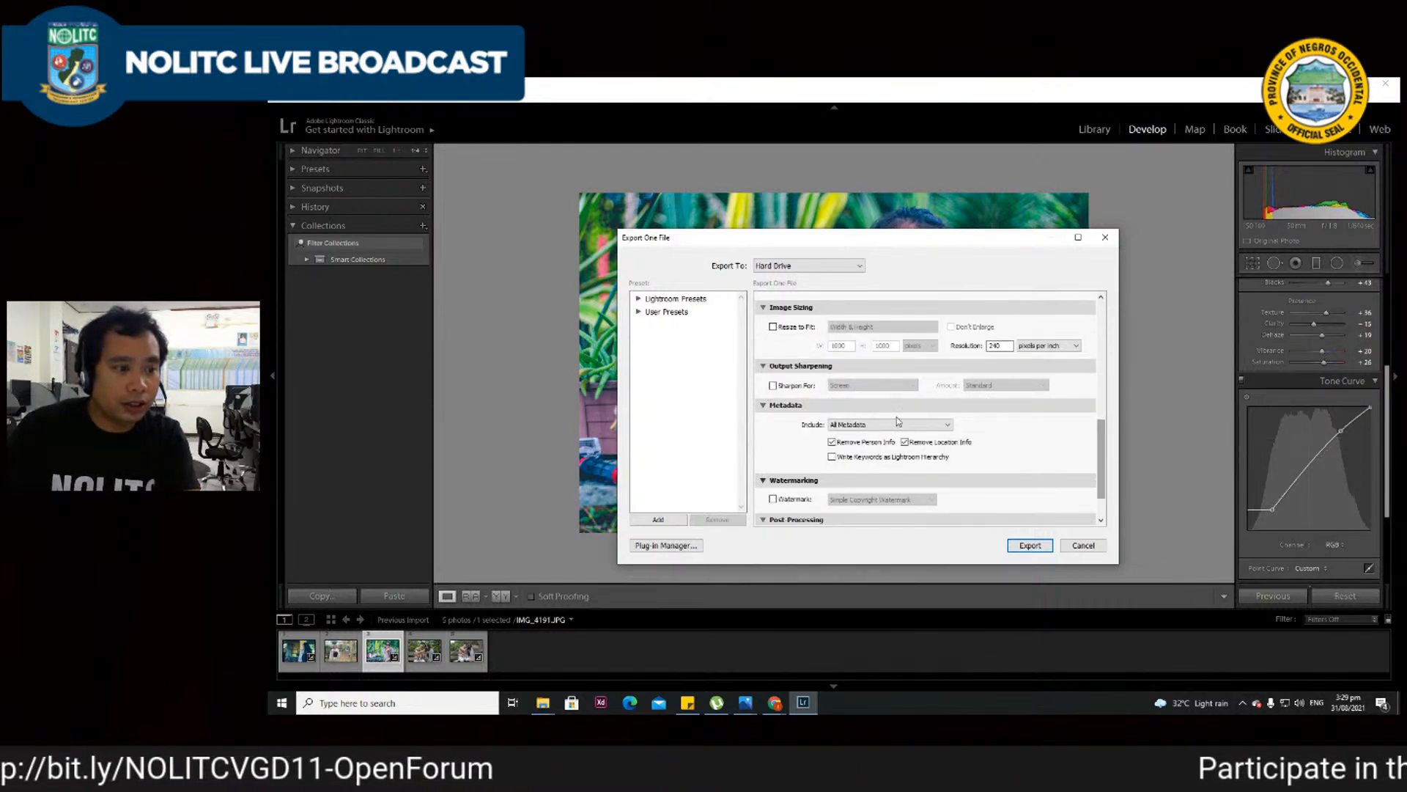
click(773, 499)
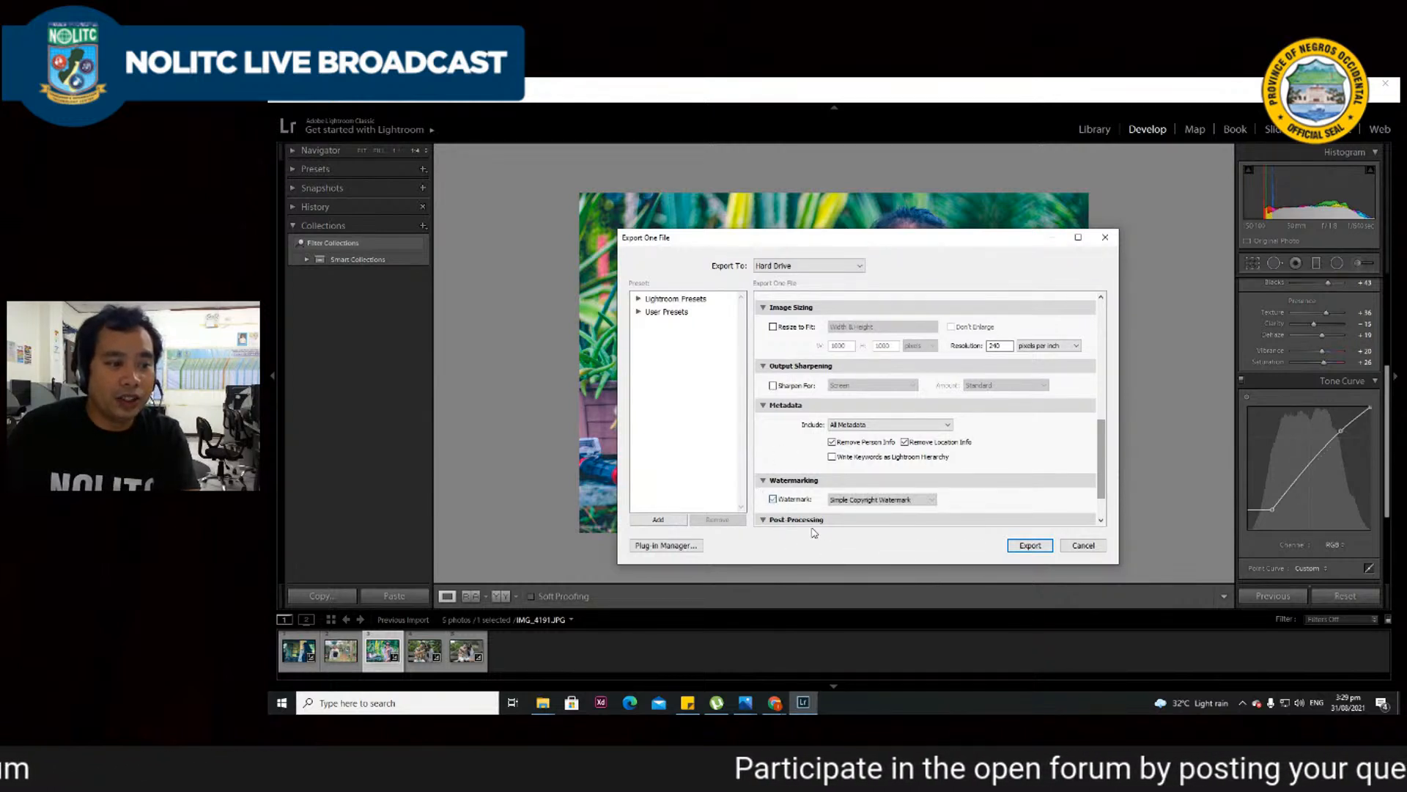
click(884, 506)
click(873, 513)
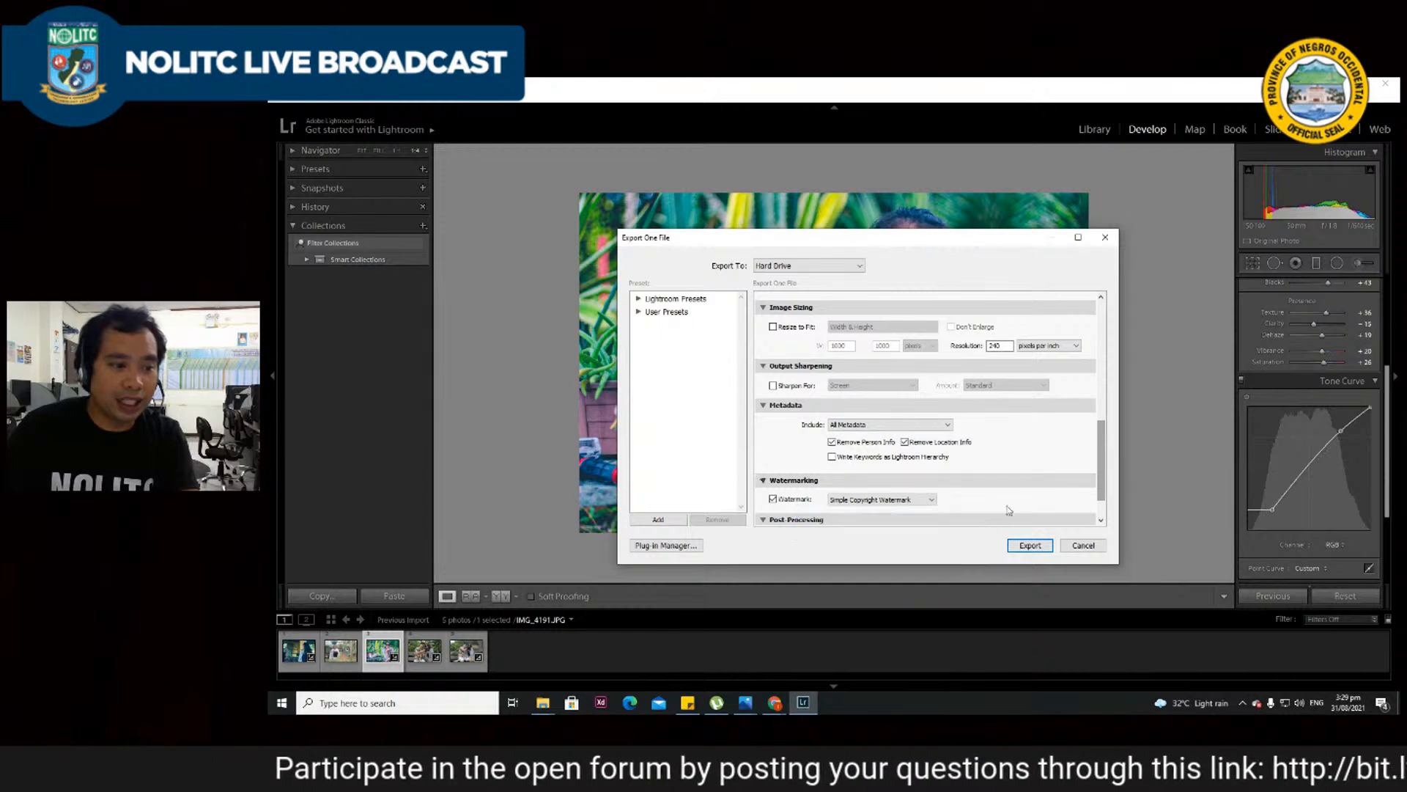
click(1027, 480)
click(764, 480)
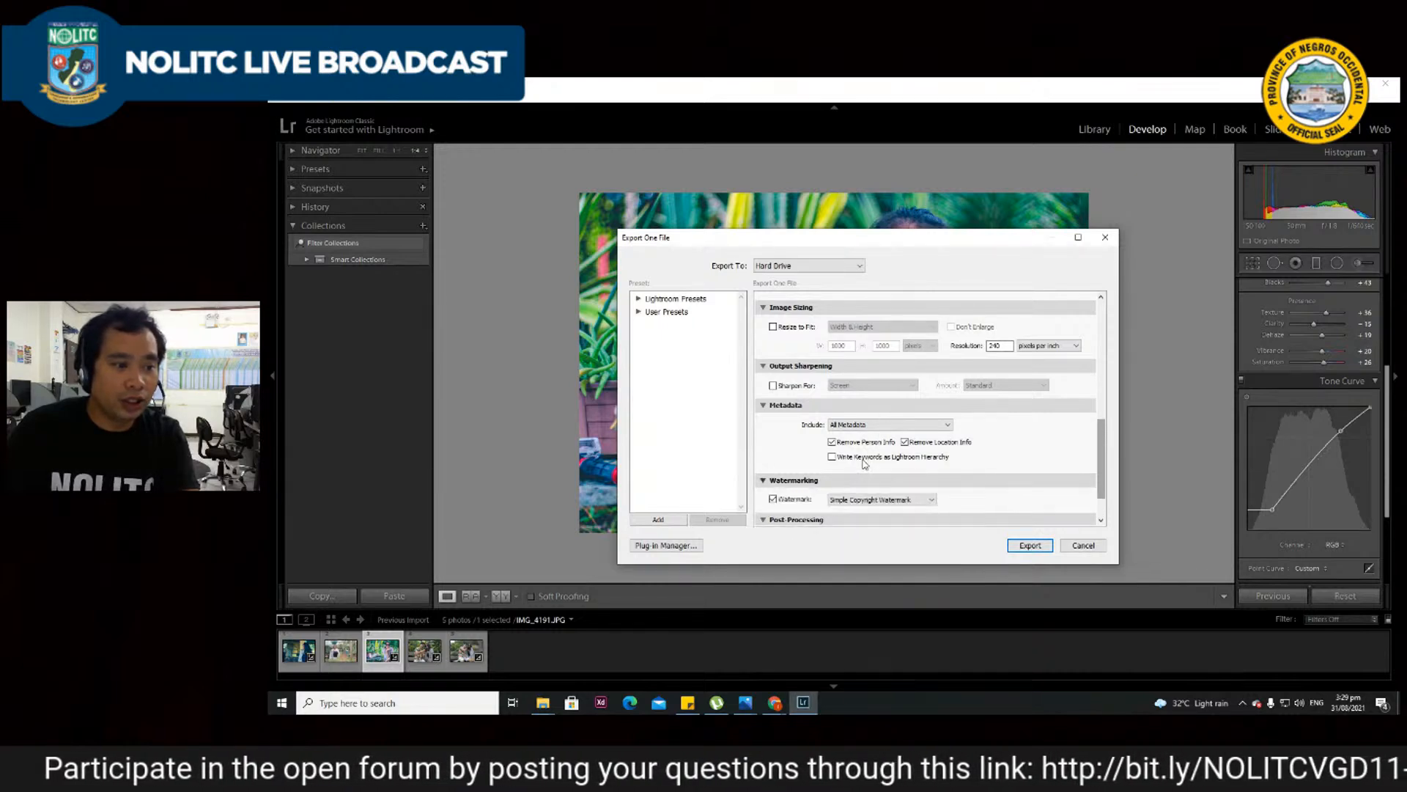
scroll(821, 476, down, 1)
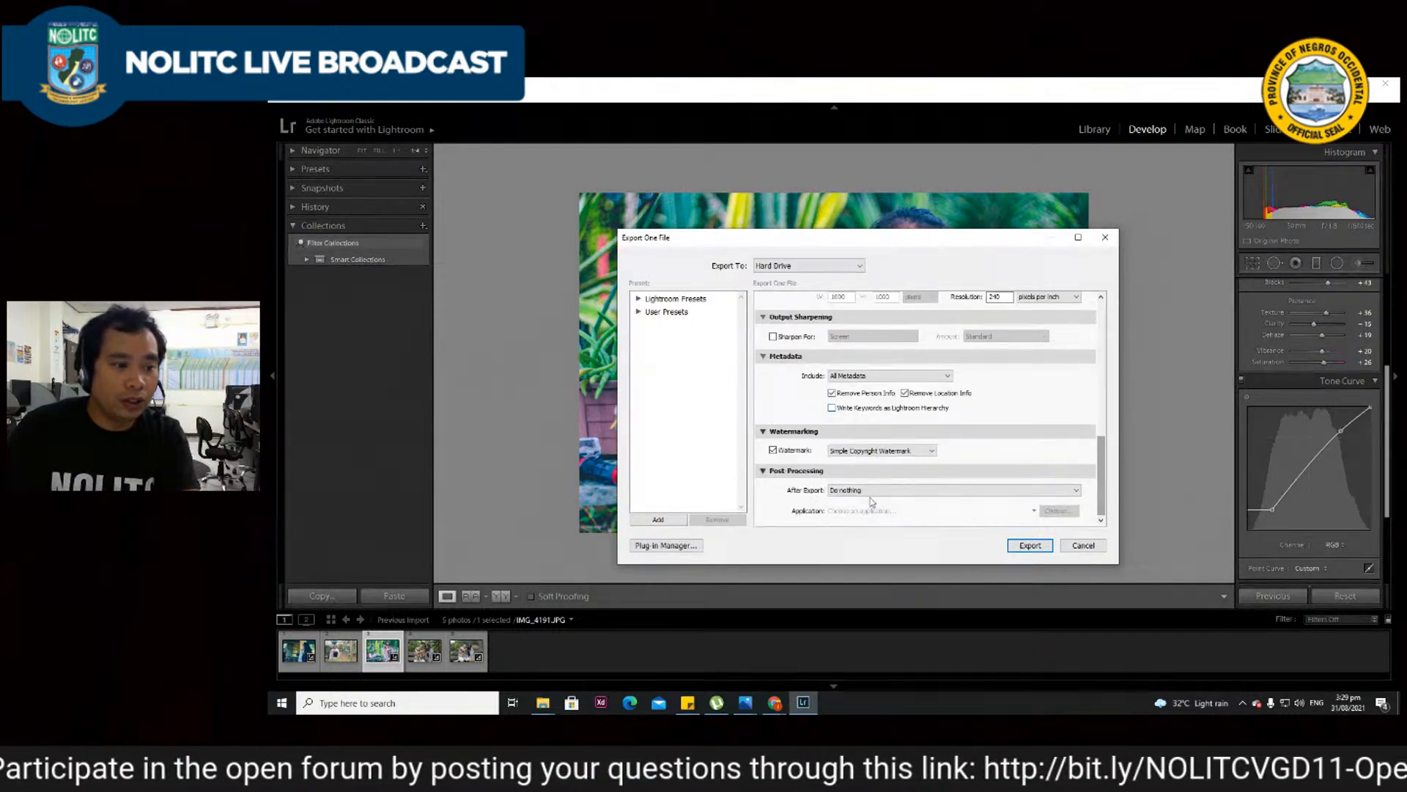
click(1030, 550)
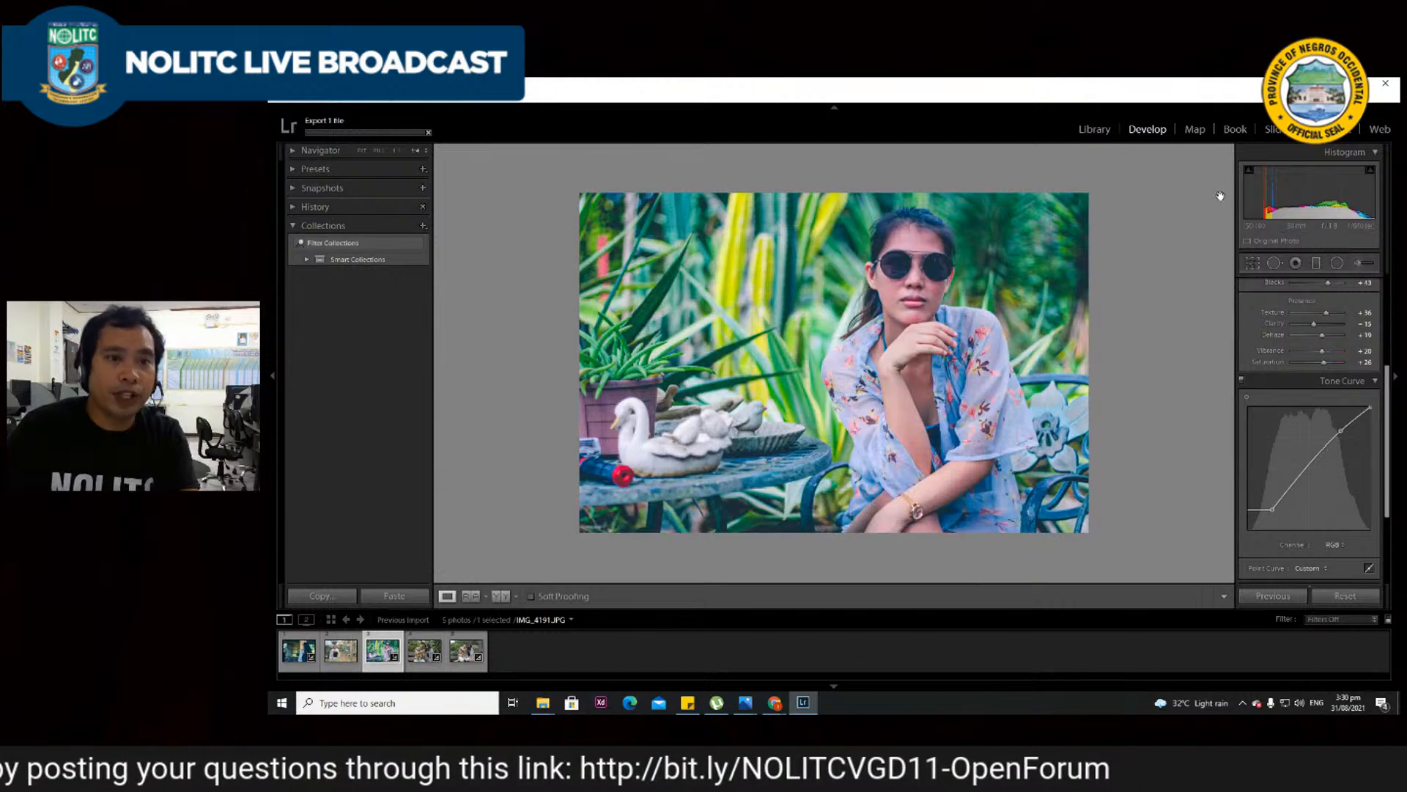
- Switch to the desktop, open the Edited Images folder and select the exported Practice image
key(super+d)
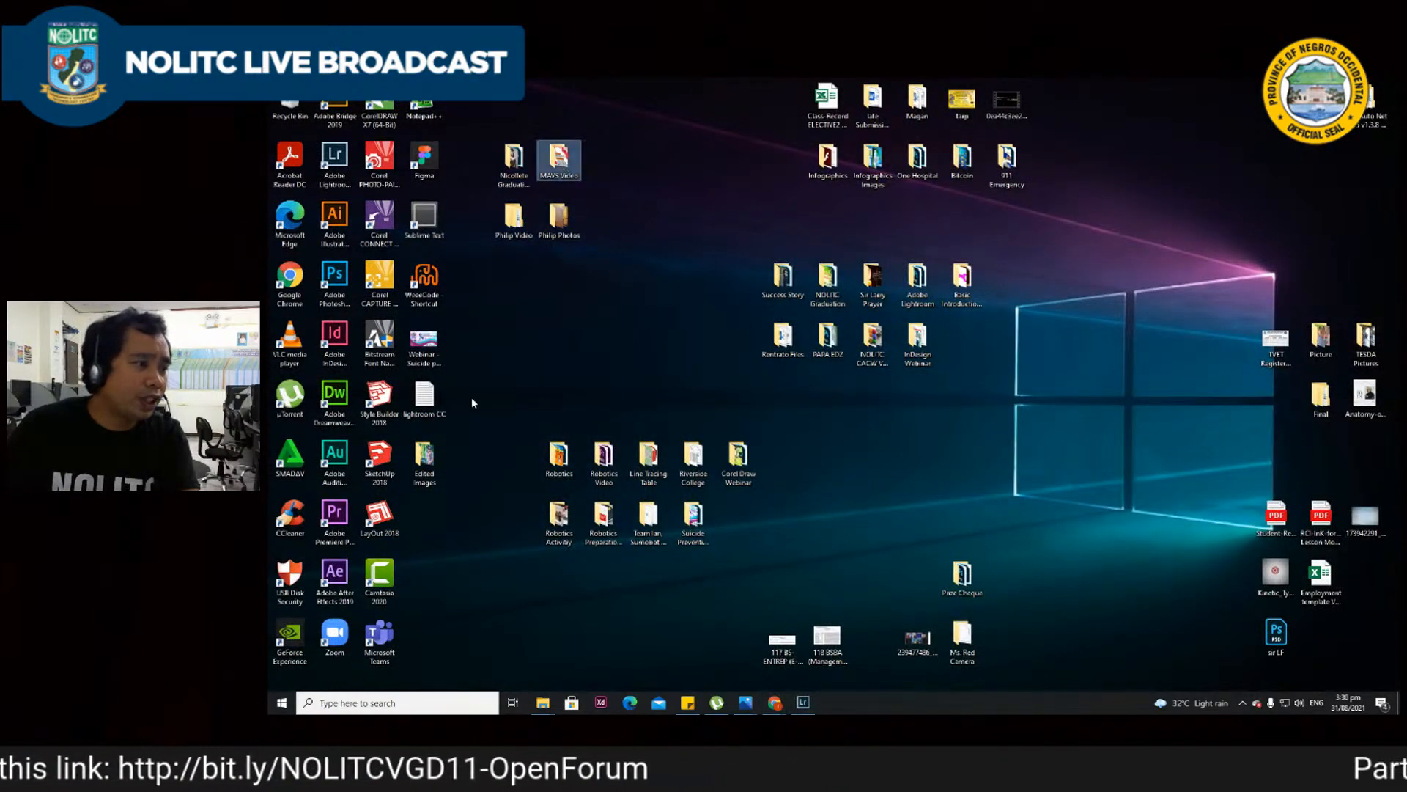
double_click(425, 458)
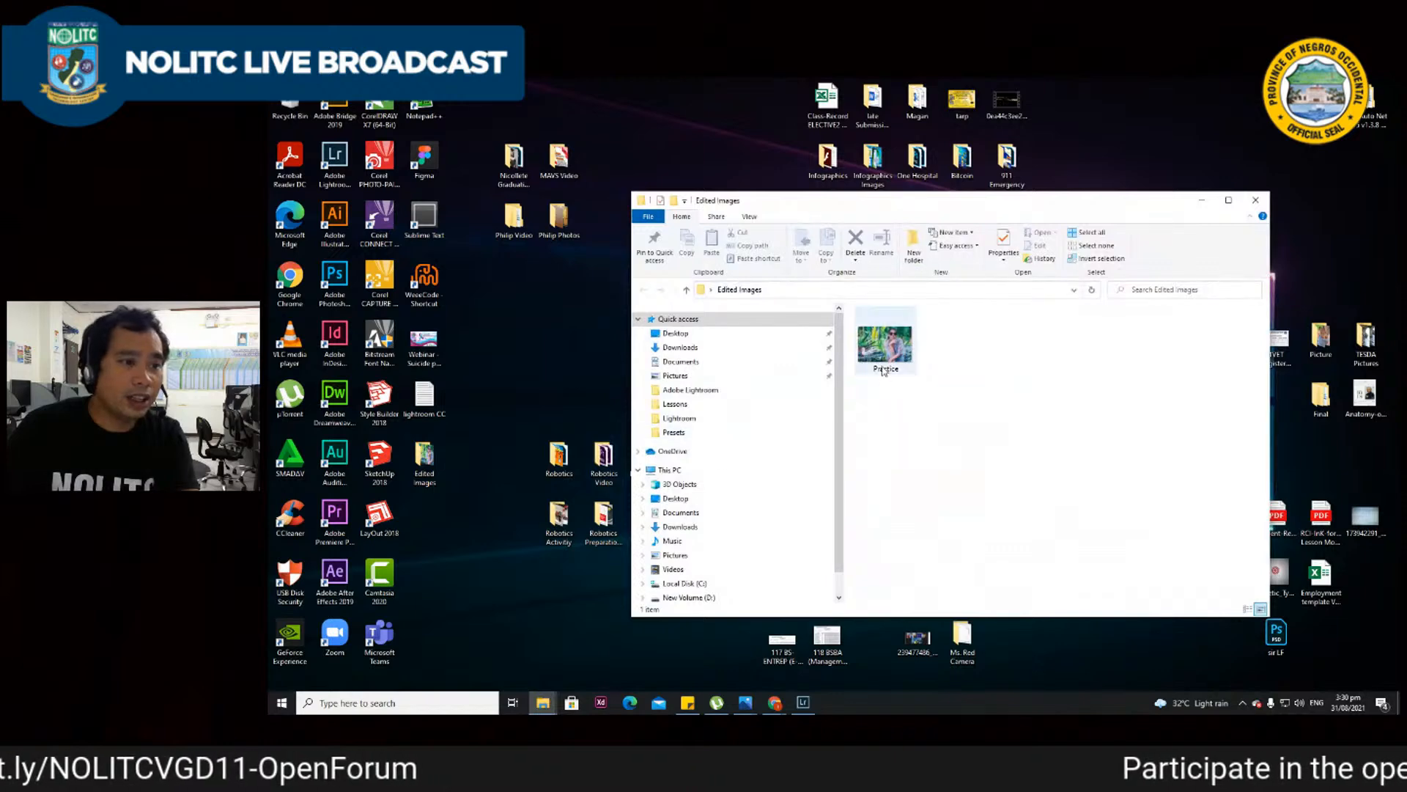
click(886, 340)
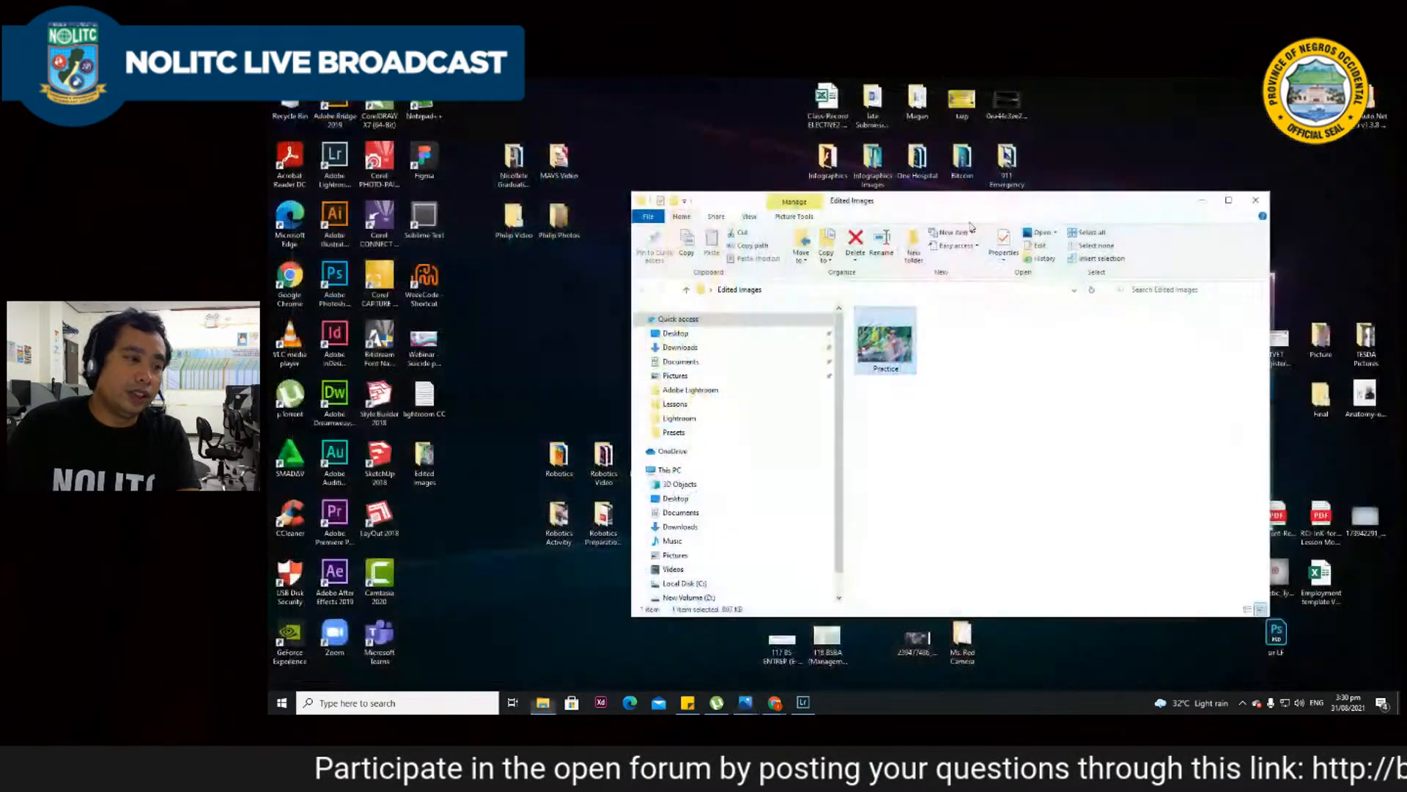
- Switch back to Lightroom and draw a diagonal graduated filter from the photo's upper-left corner toward its middle
click(1386, 87)
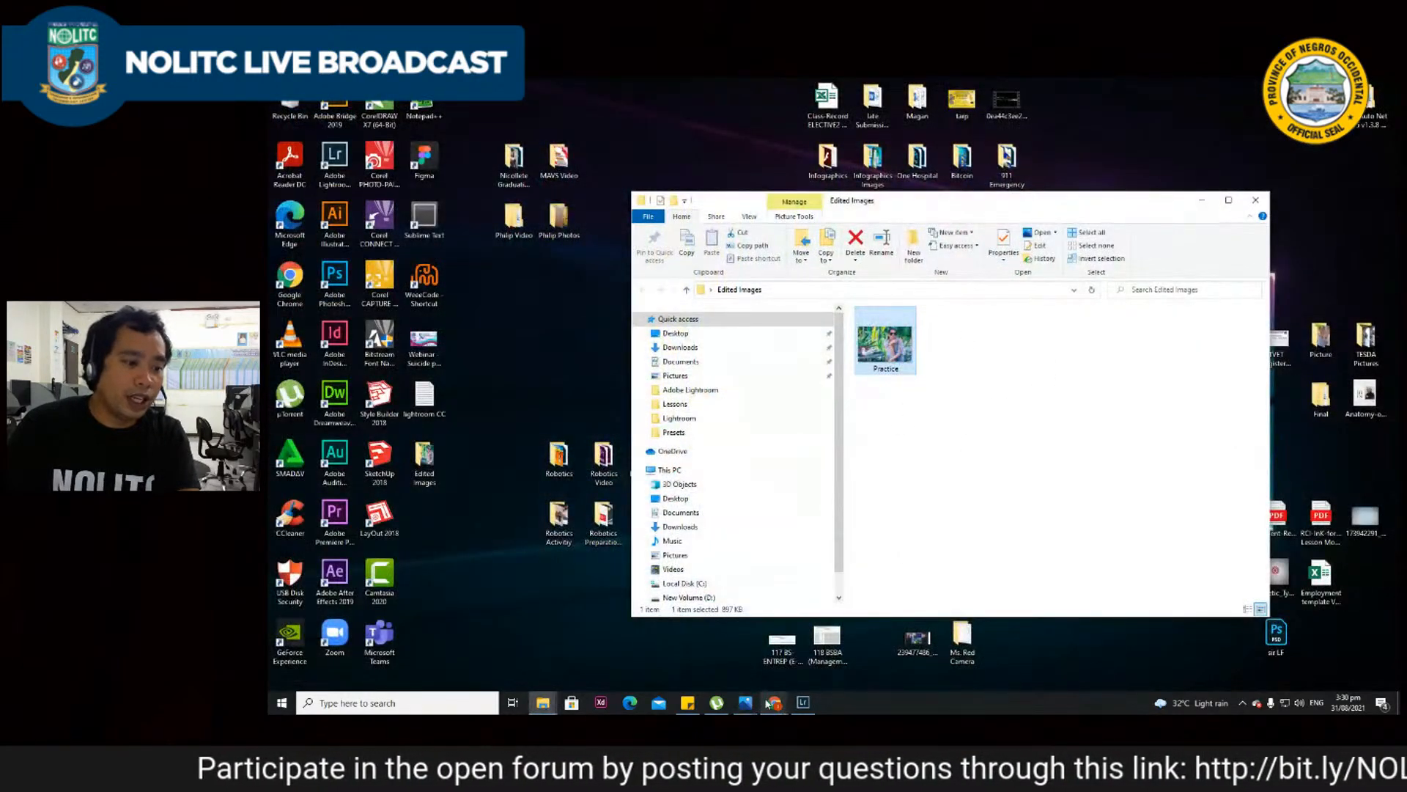
click(803, 702)
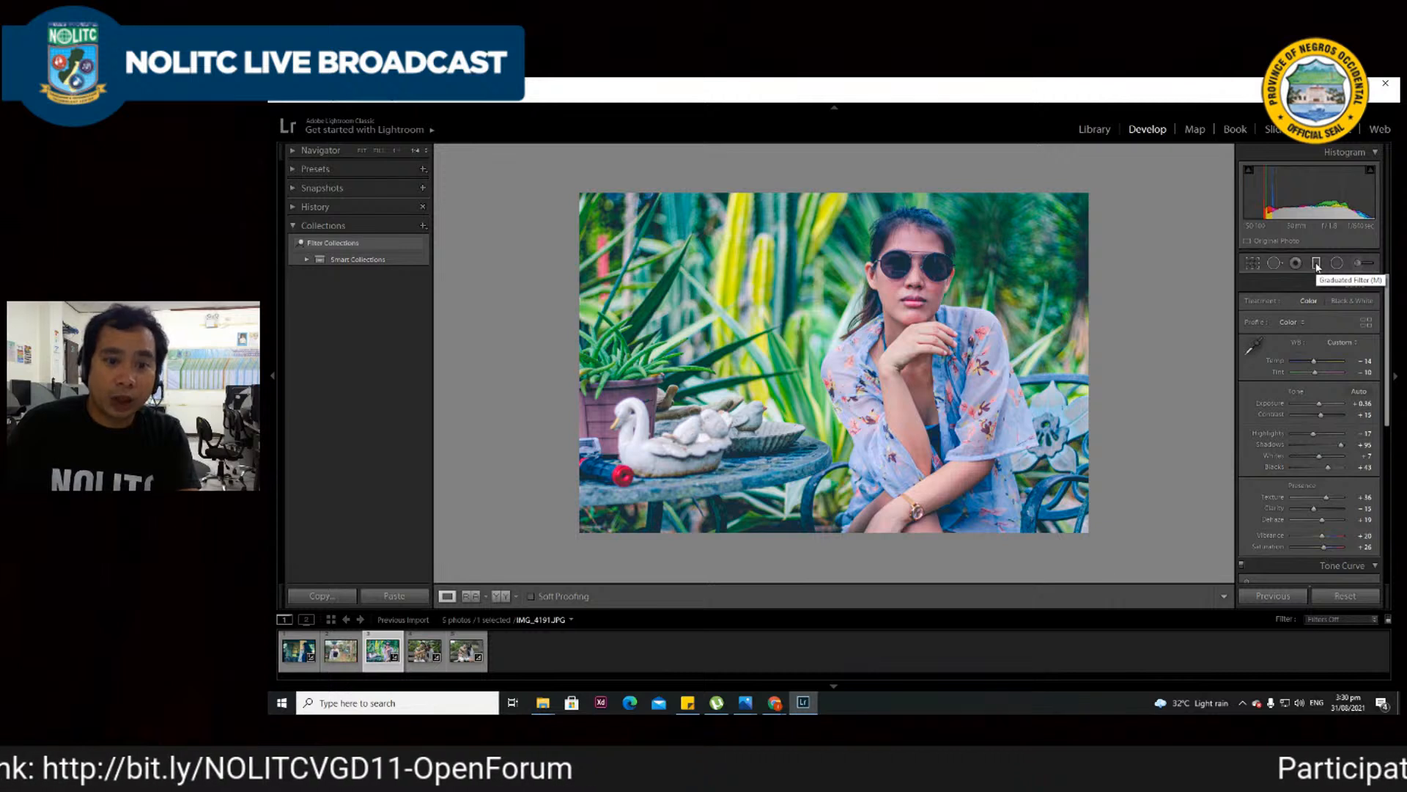
click(1315, 263)
mouse_move(549, 192)
mouse_down()
mouse_move(844, 368)
mouse_move(828, 419)
mouse_up()
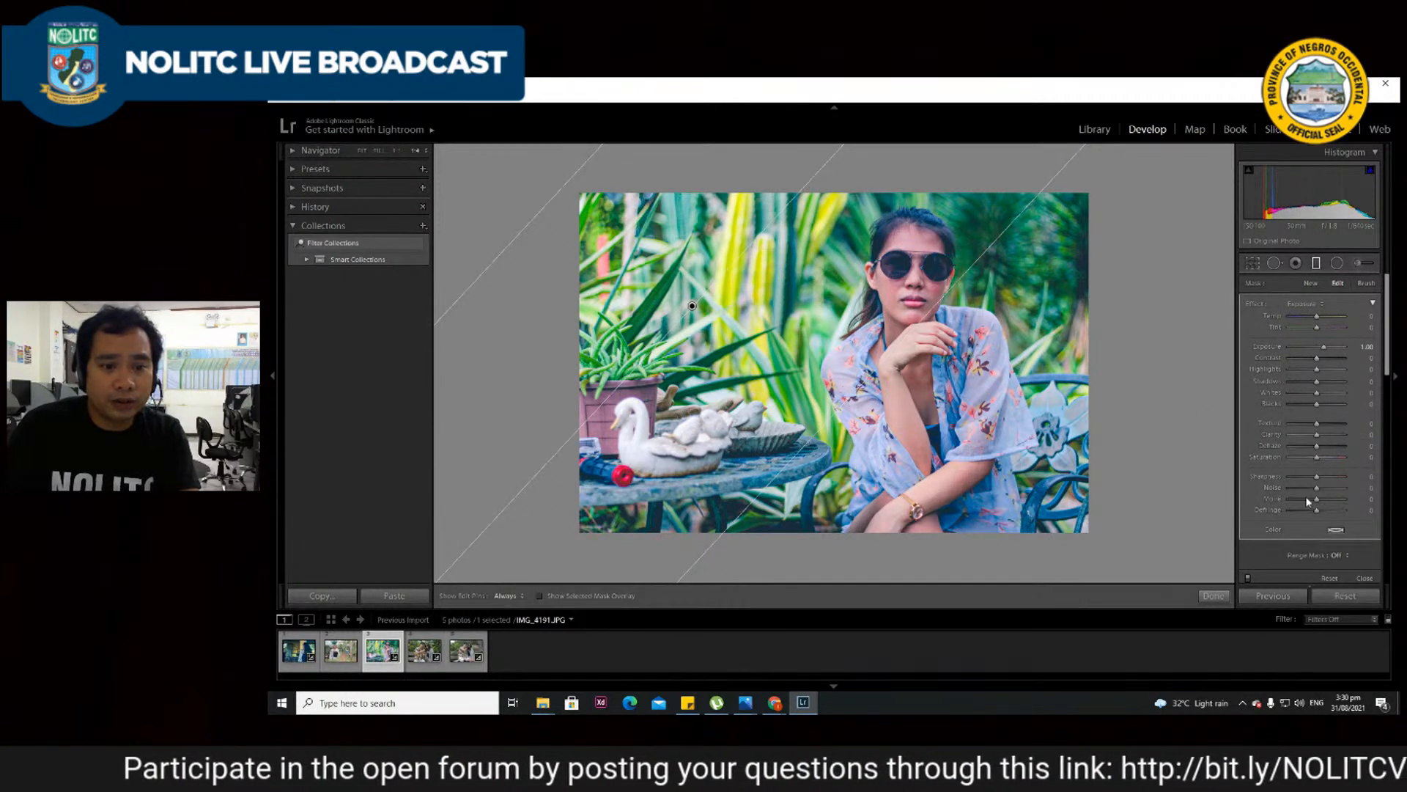
- Tint the graduated filter with a pale green color after trying more saturated greens
scroll(1319, 544, down, 3)
click(1336, 392)
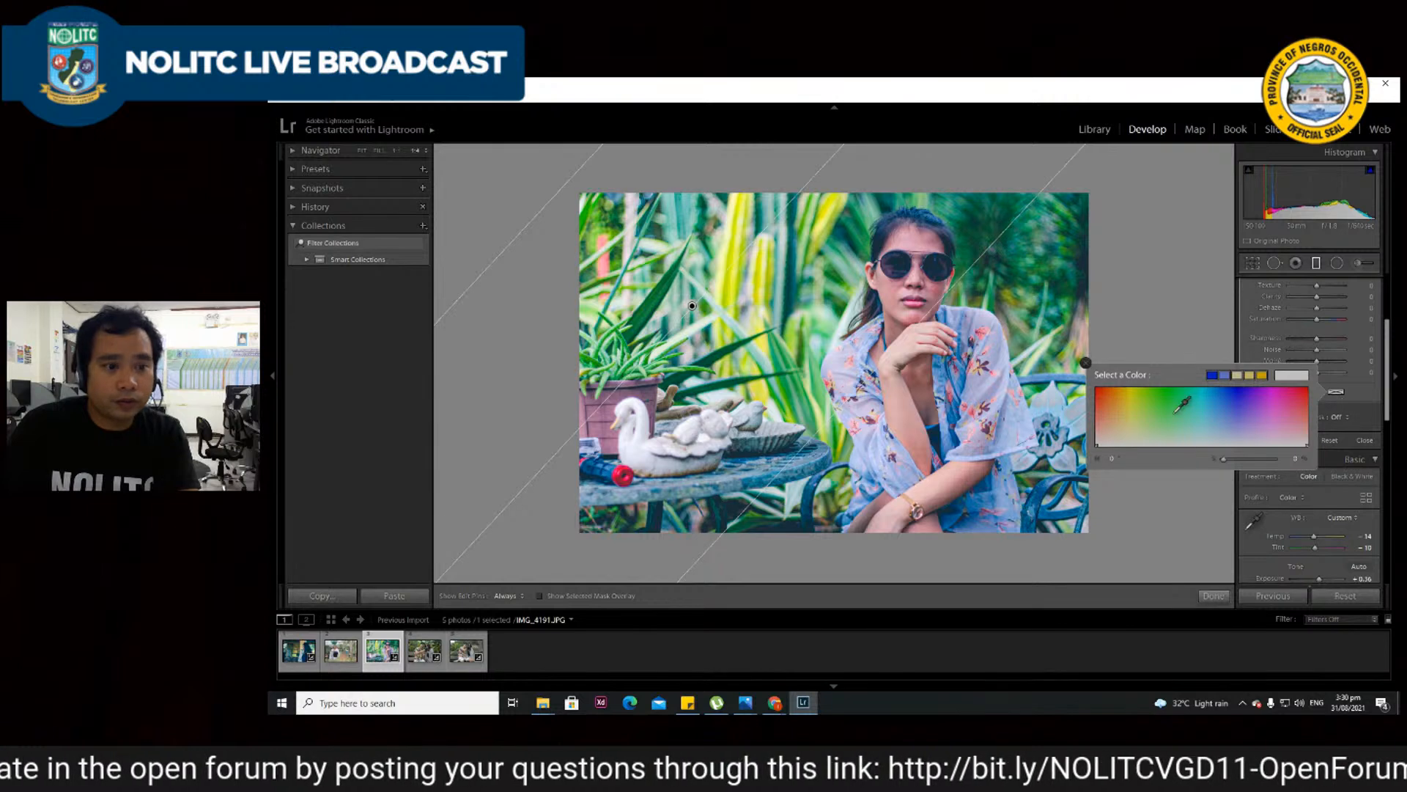
click(1183, 395)
mouse_move(1183, 395)
mouse_down()
mouse_move(1189, 415)
mouse_move(1163, 375)
mouse_up()
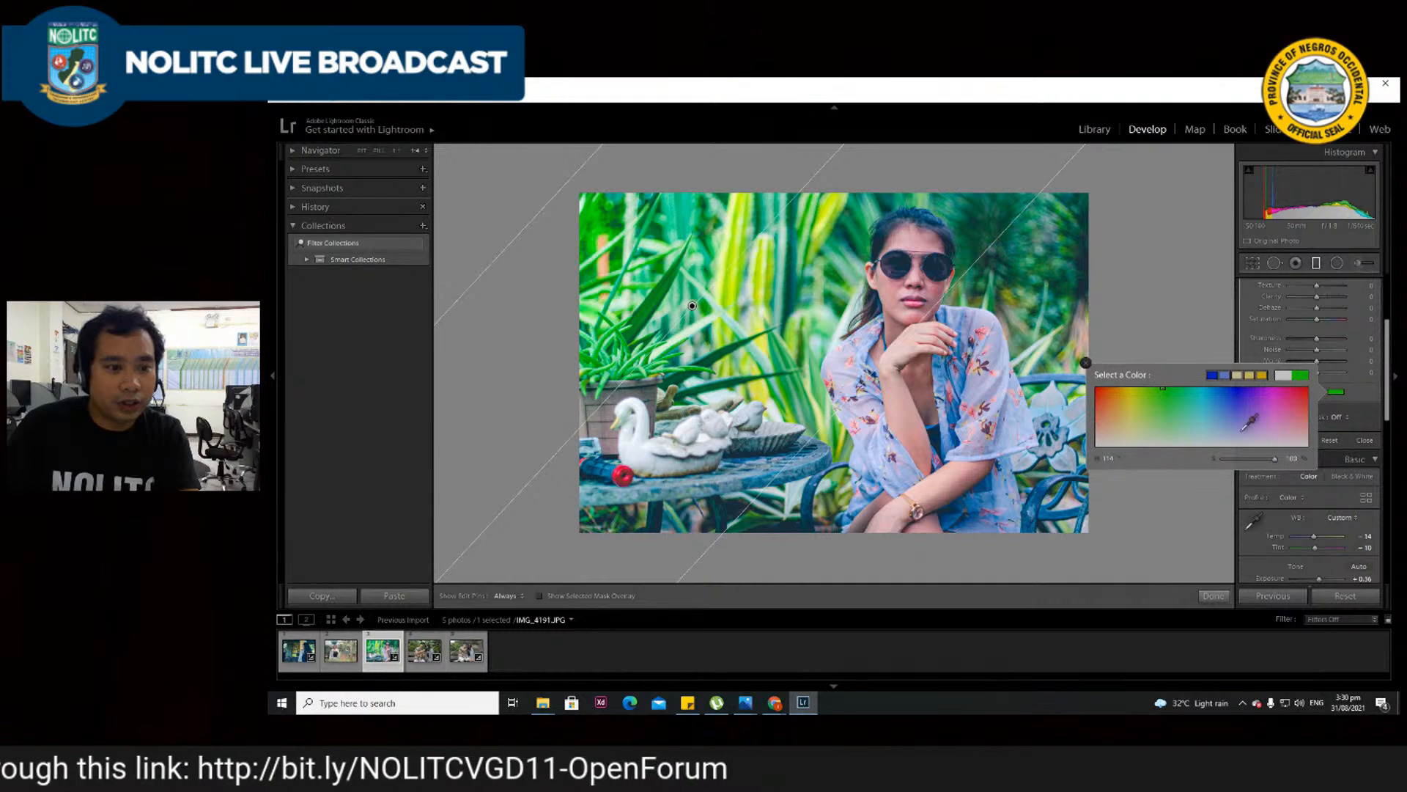
drag(1291, 396, 1170, 433)
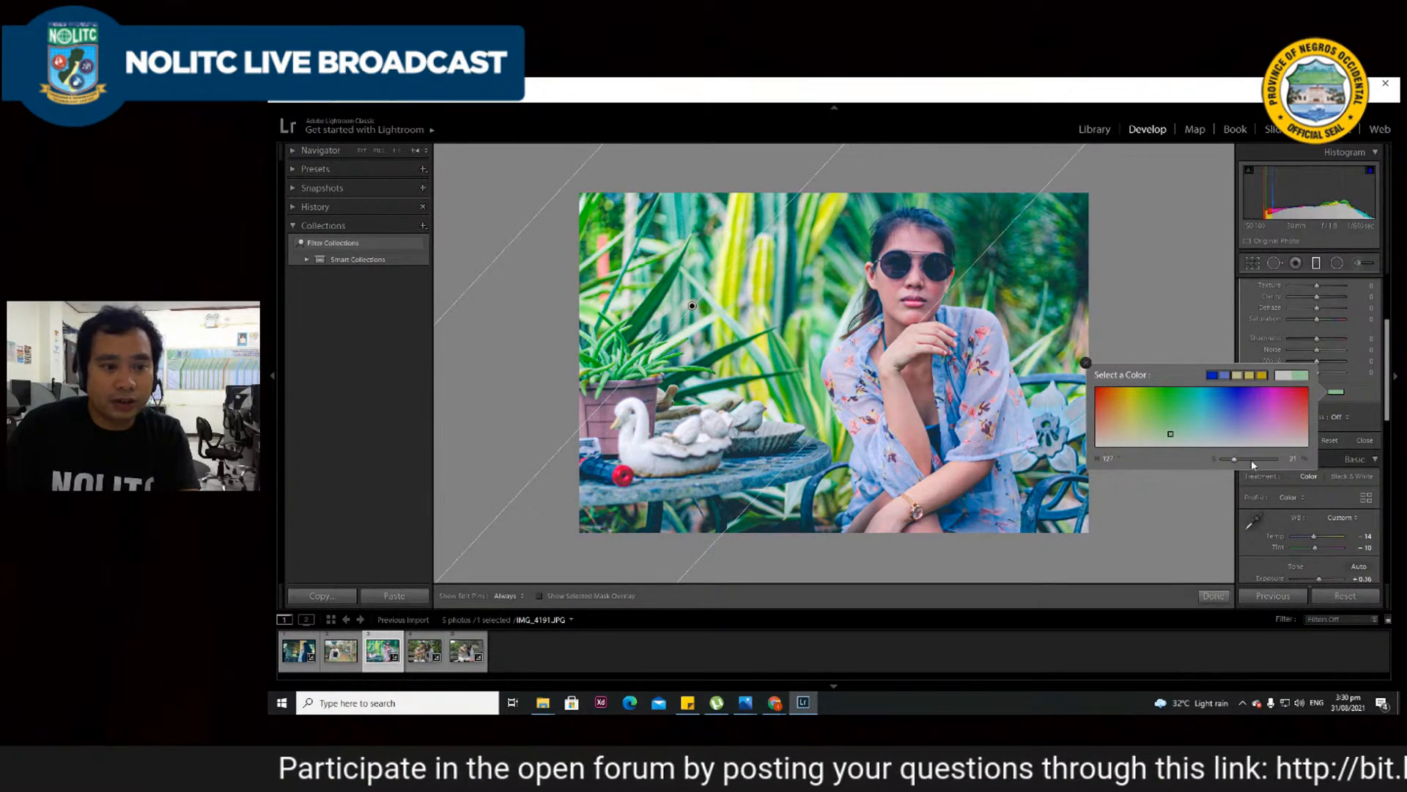
click(1360, 399)
- Try exposure, contrast, highlights and shadows adjustments on the graduated filter, undoing each change
scroll(1350, 398, up, 3)
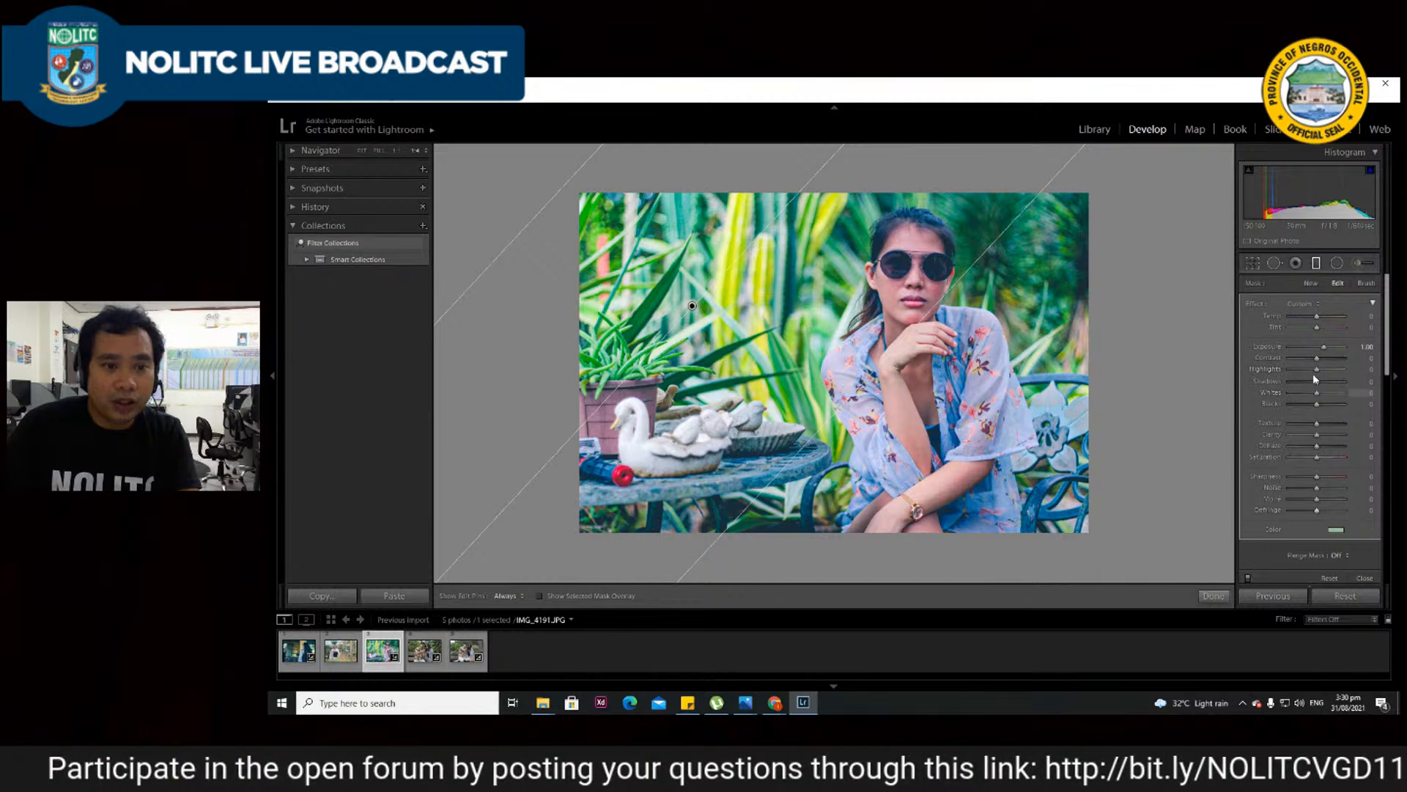
drag(1324, 347, 1306, 361)
key(ctrl+z)
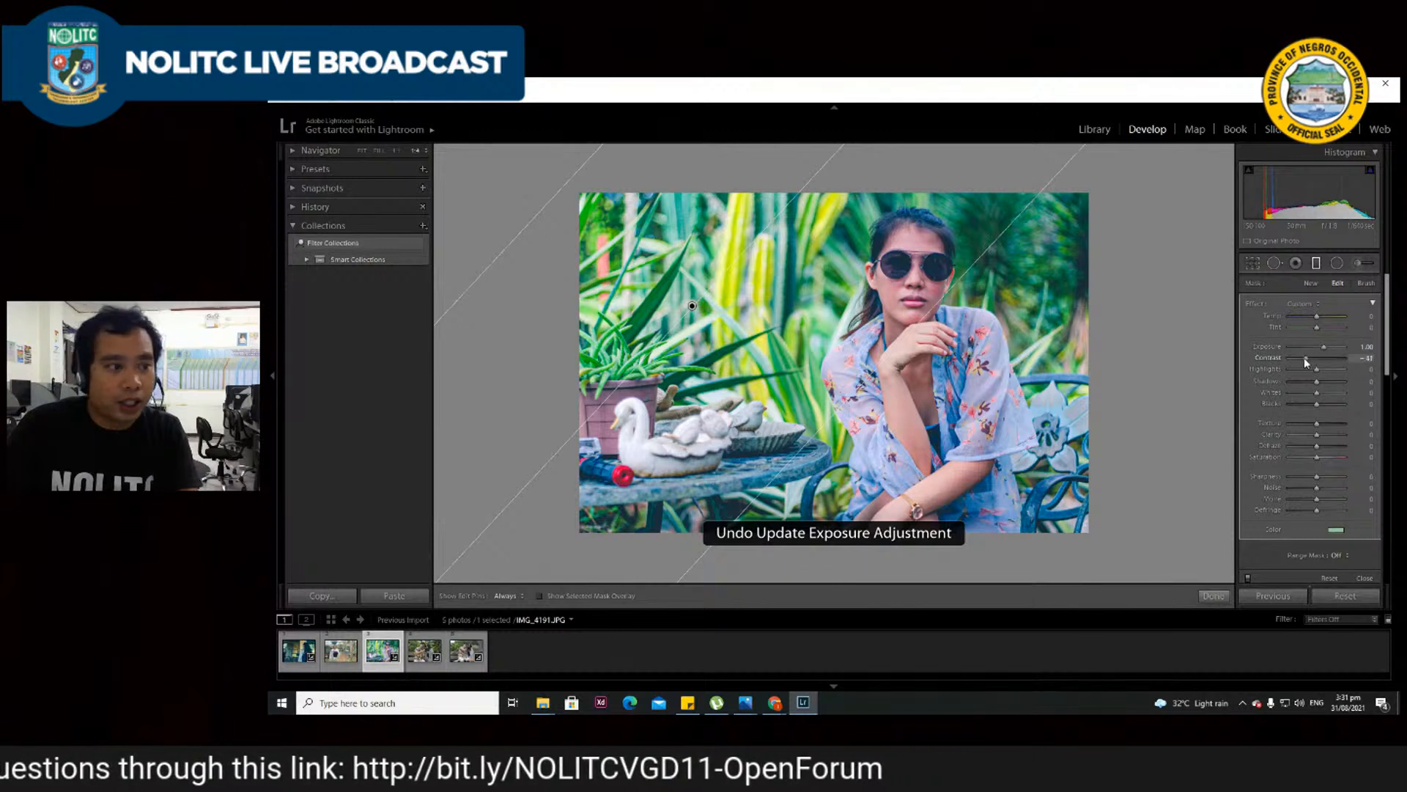
key(ctrl+z)
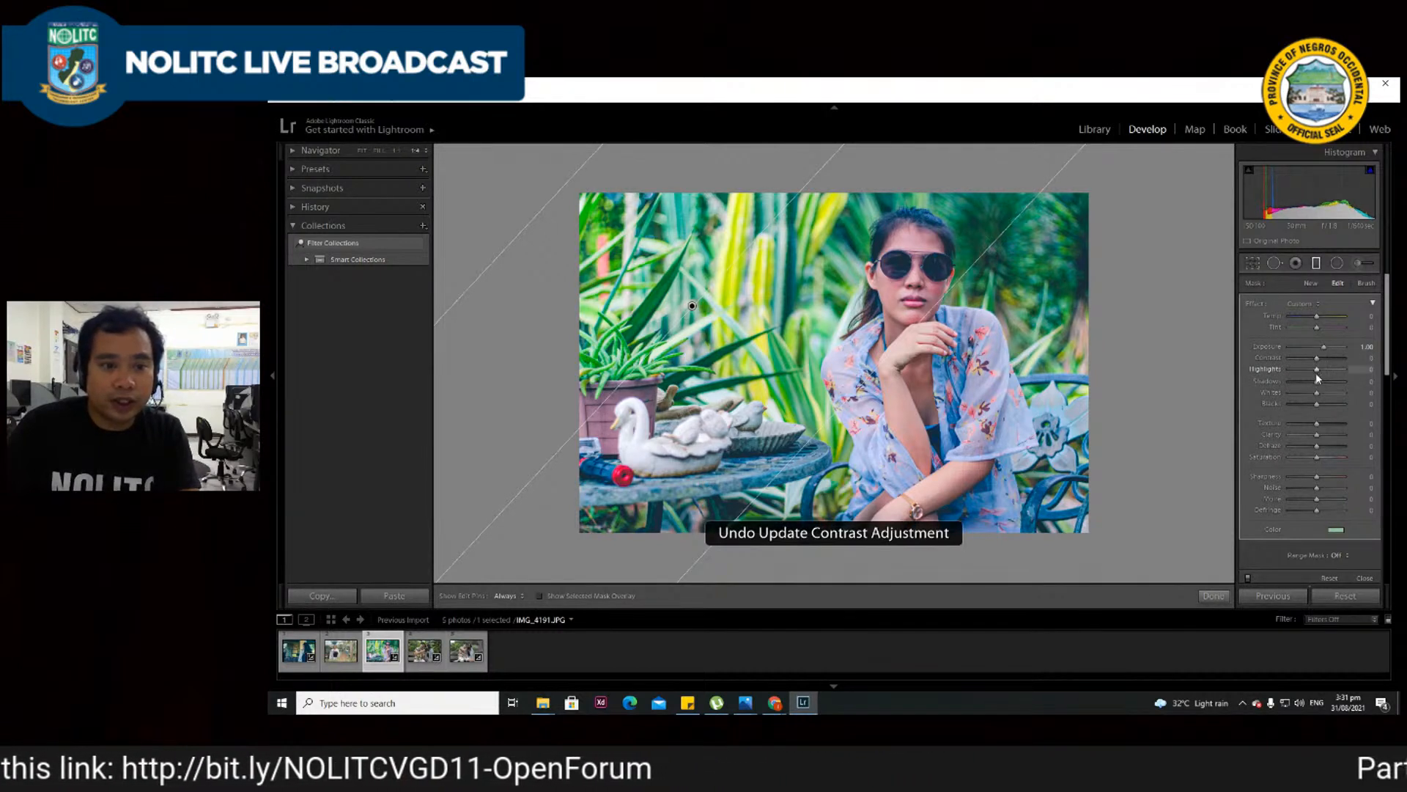
key(ctrl+z)
key(ctrl+z)
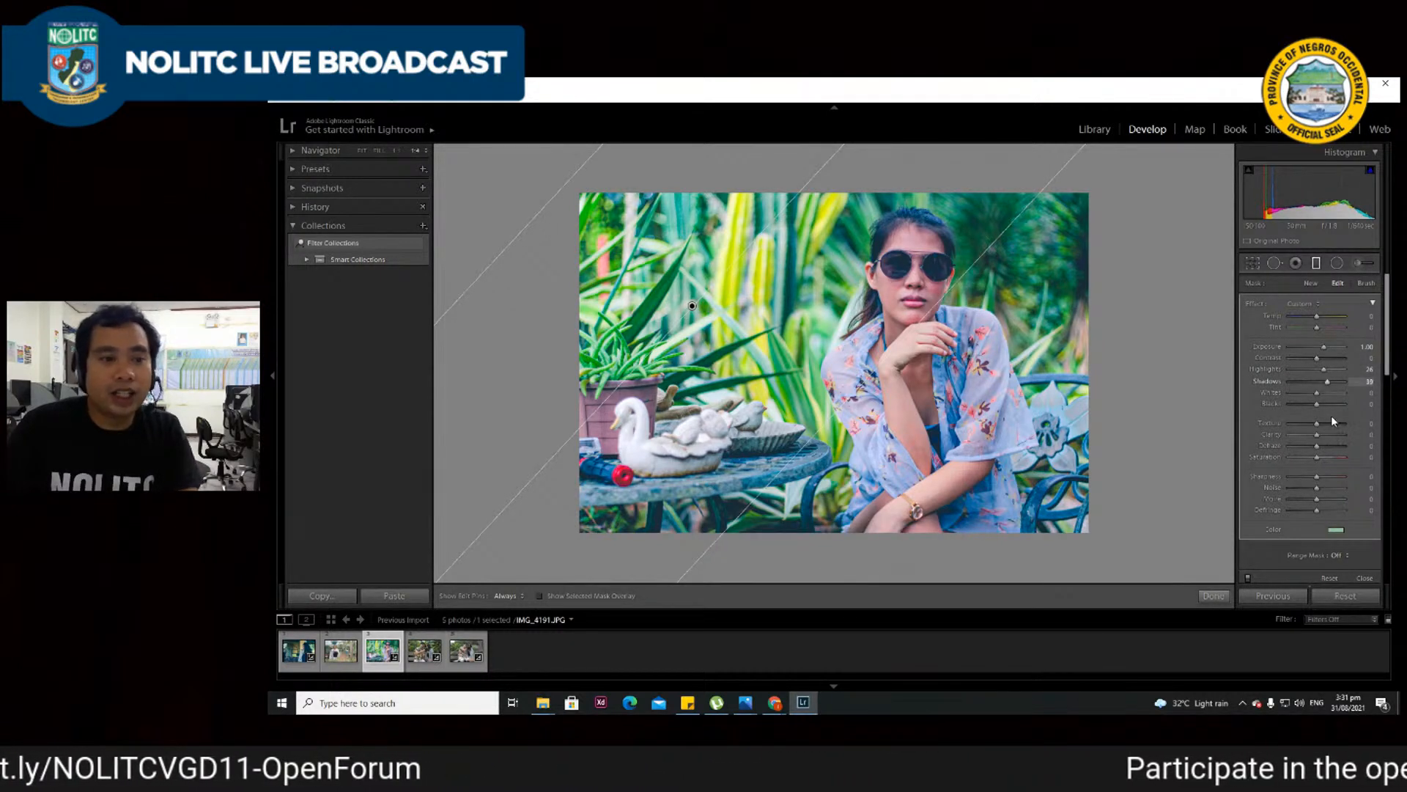
key(ctrl+z)
key(ctrl+z)
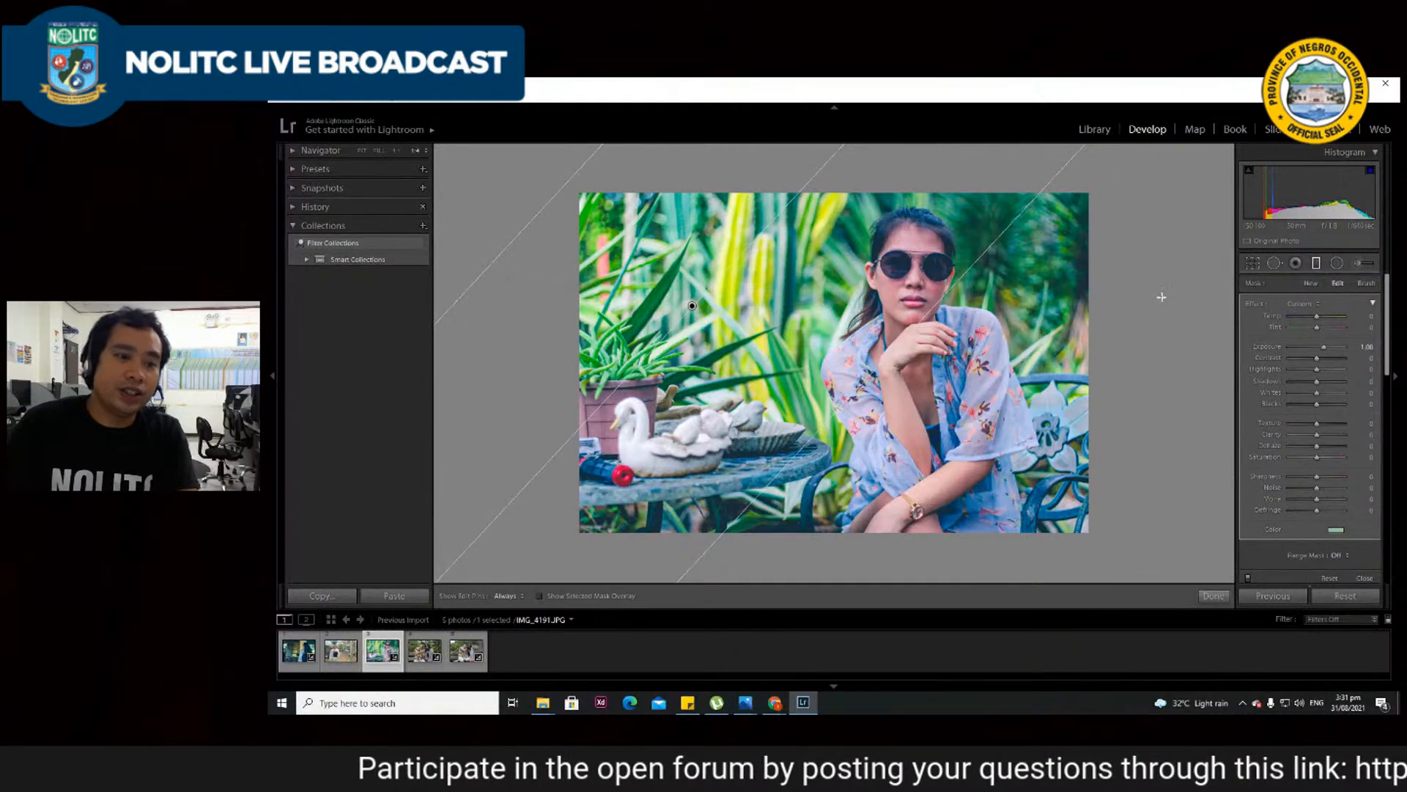
- Finish editing the graduated filter and return to the photo's basic adjustments
scroll(1319, 366, down, 10)
scroll(1319, 404, up, 8)
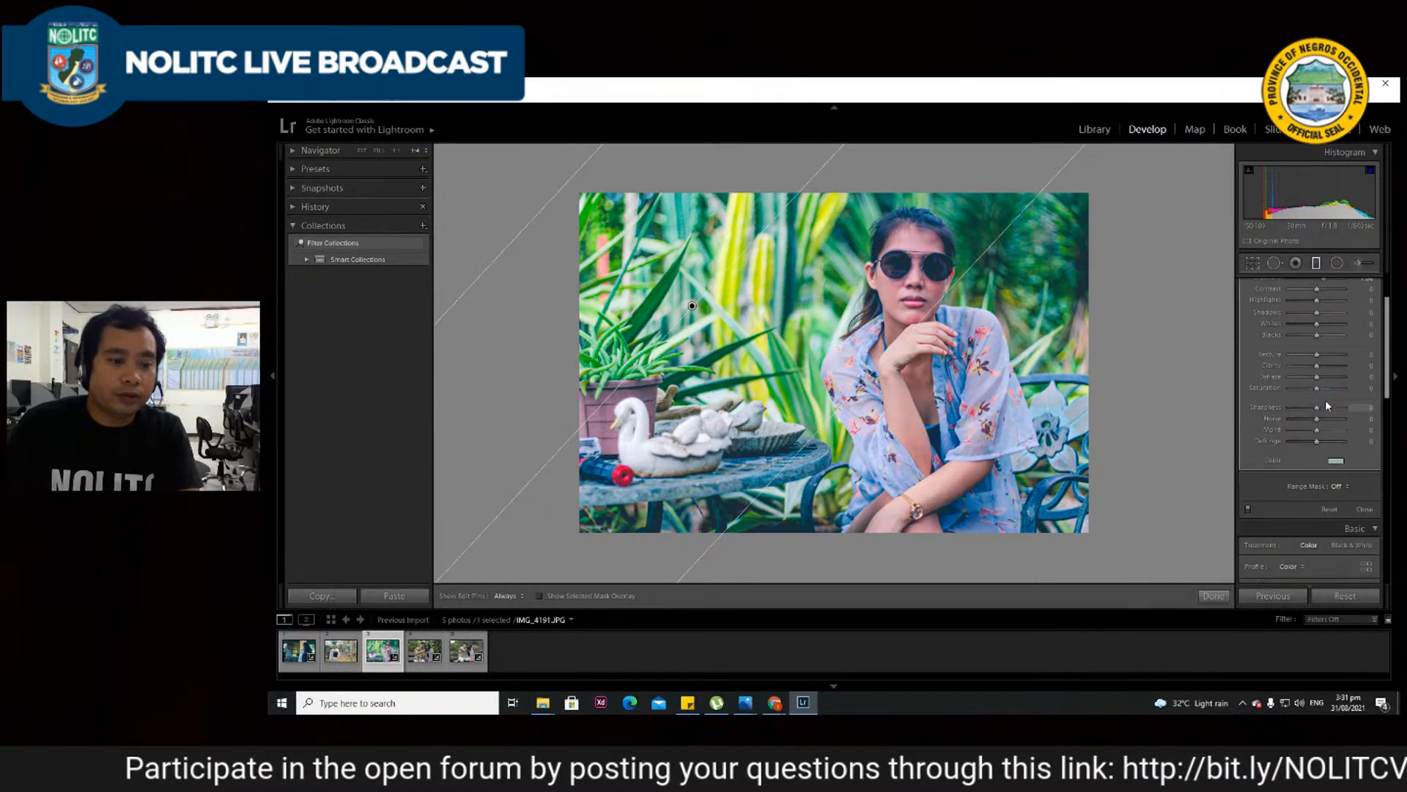
click(1213, 596)
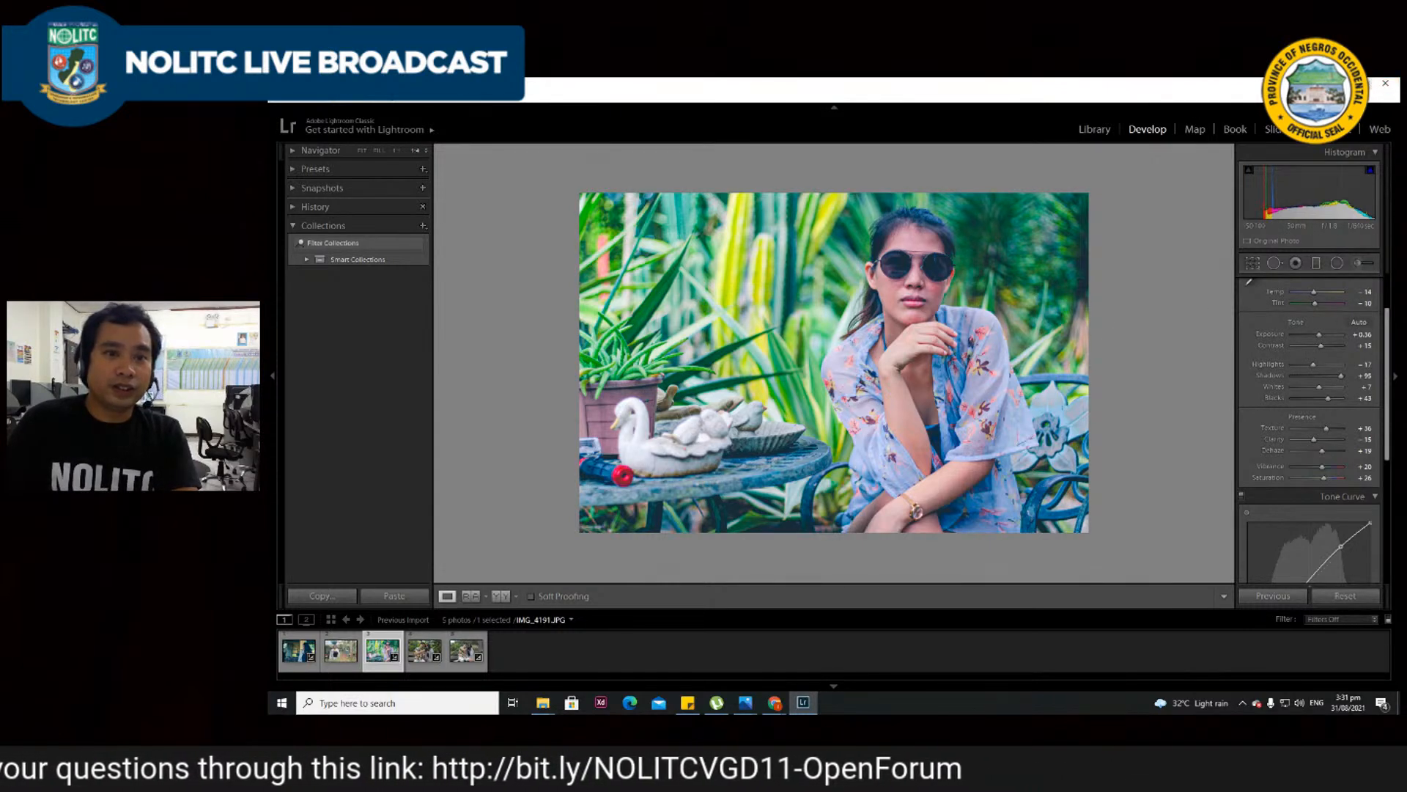
key(shift+f)
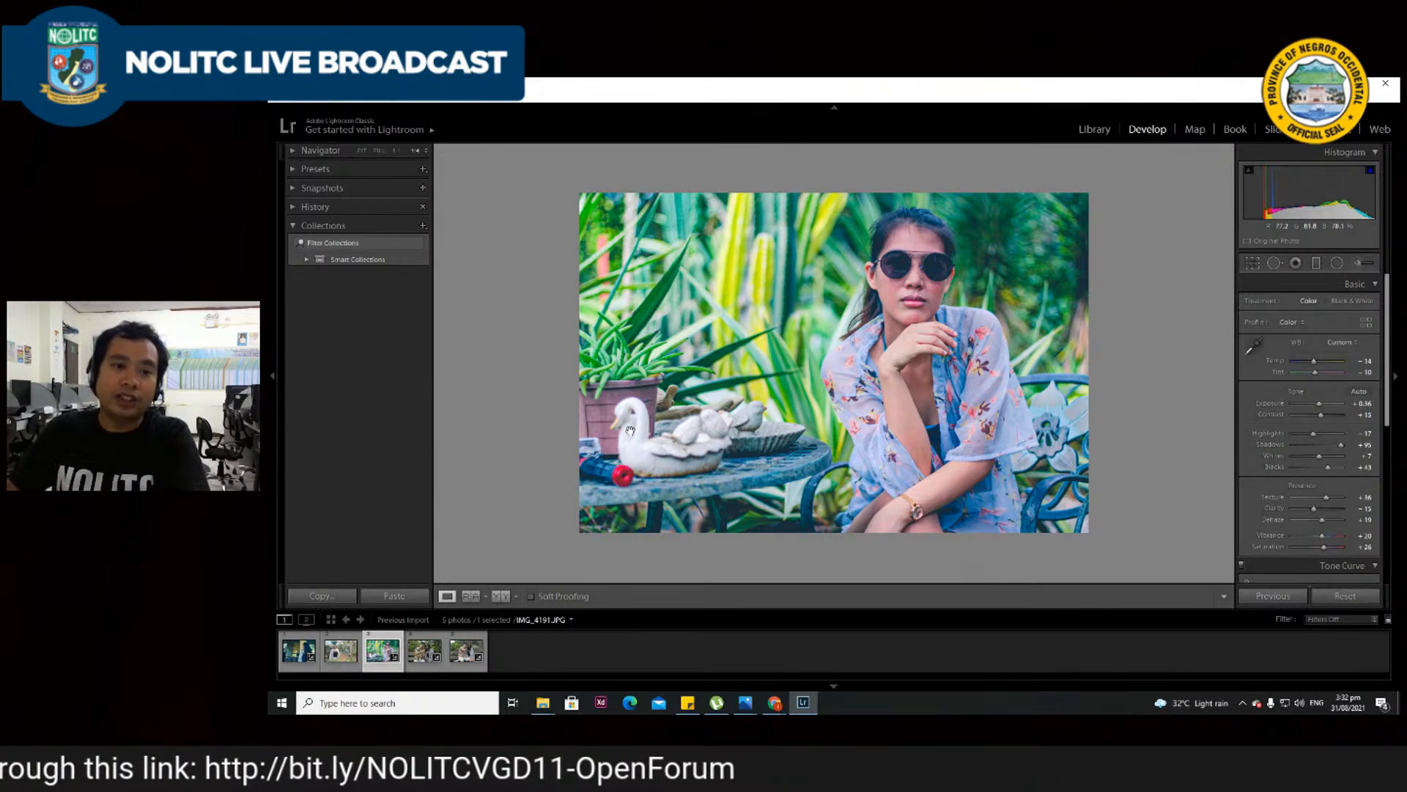
scroll(1328, 360, down, 3)
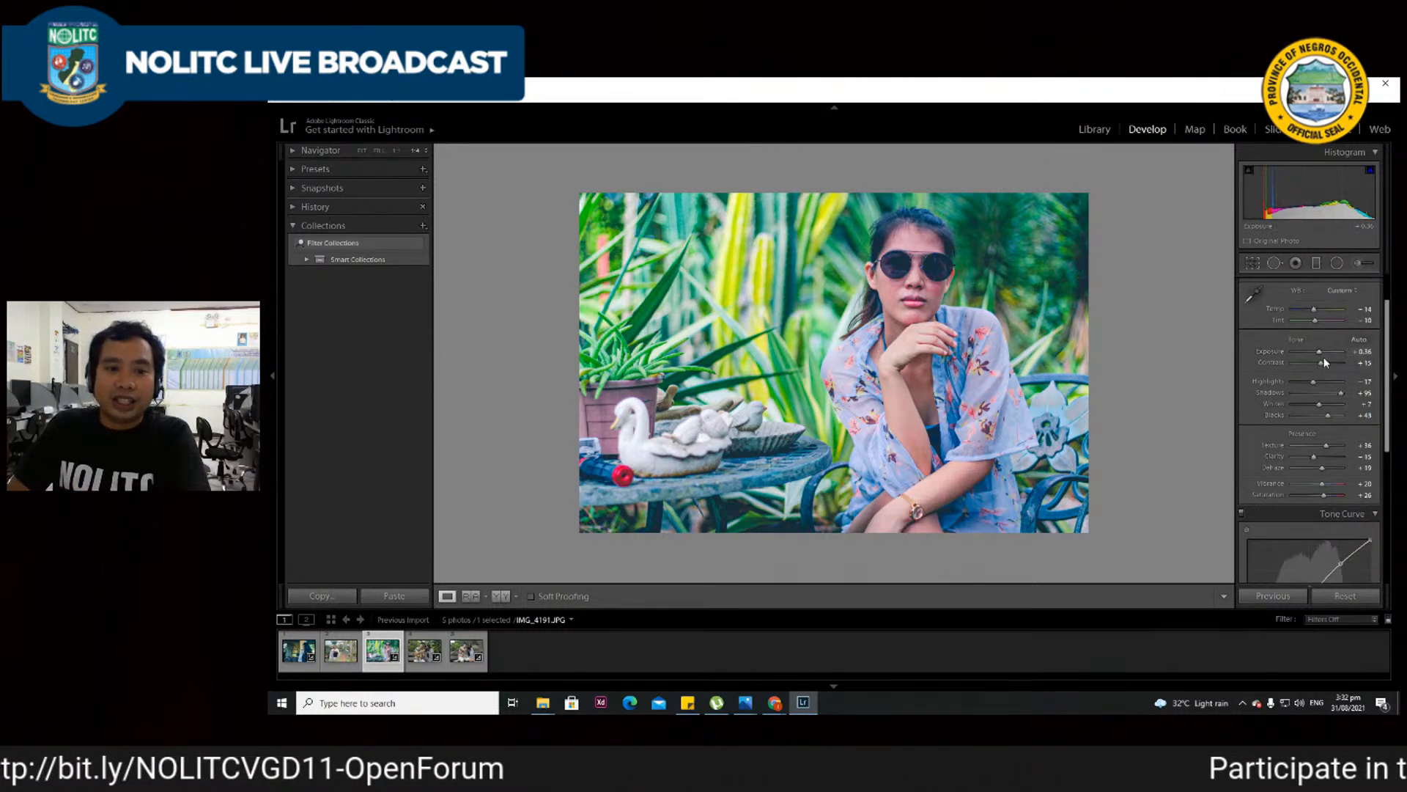
scroll(1317, 365, up, 2)
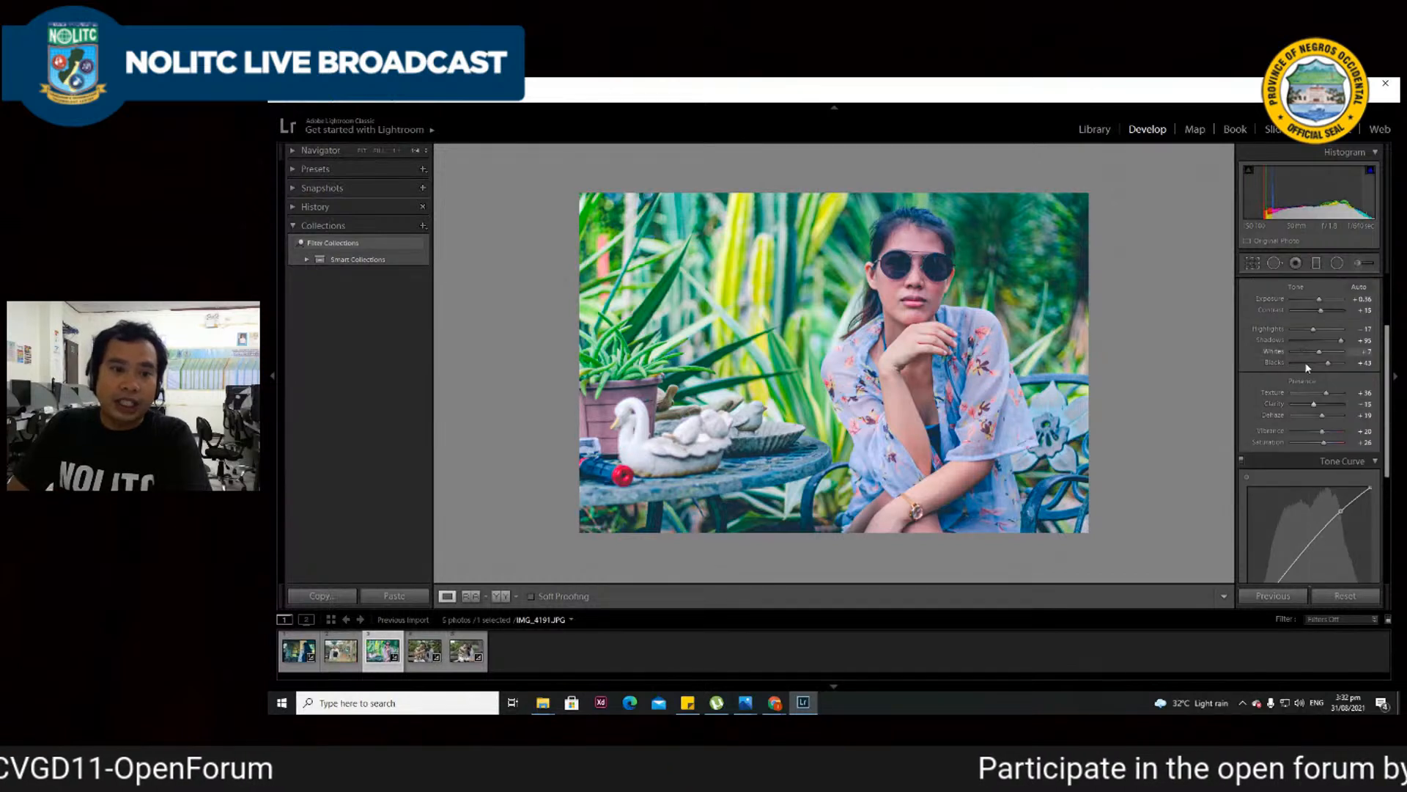
scroll(1268, 357, up, 1)
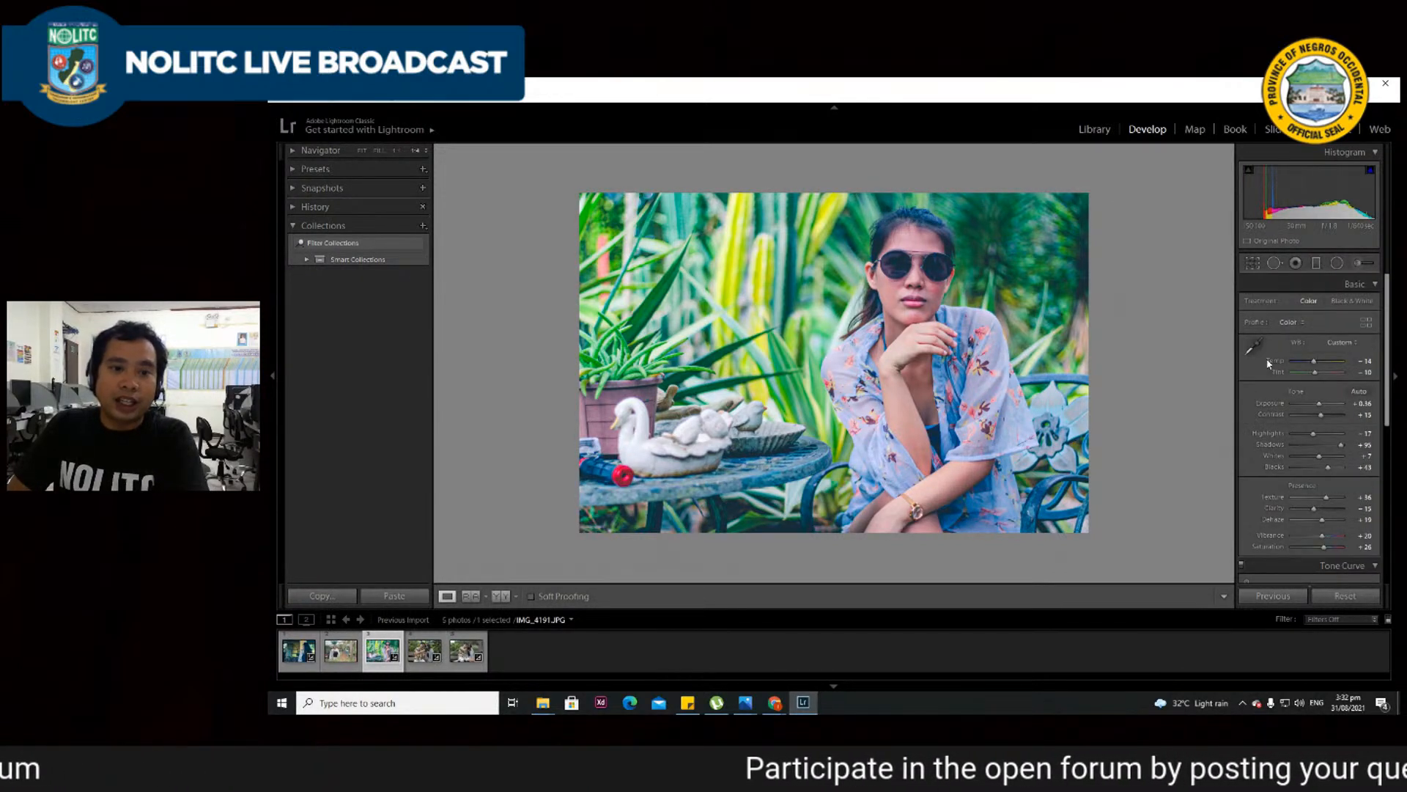